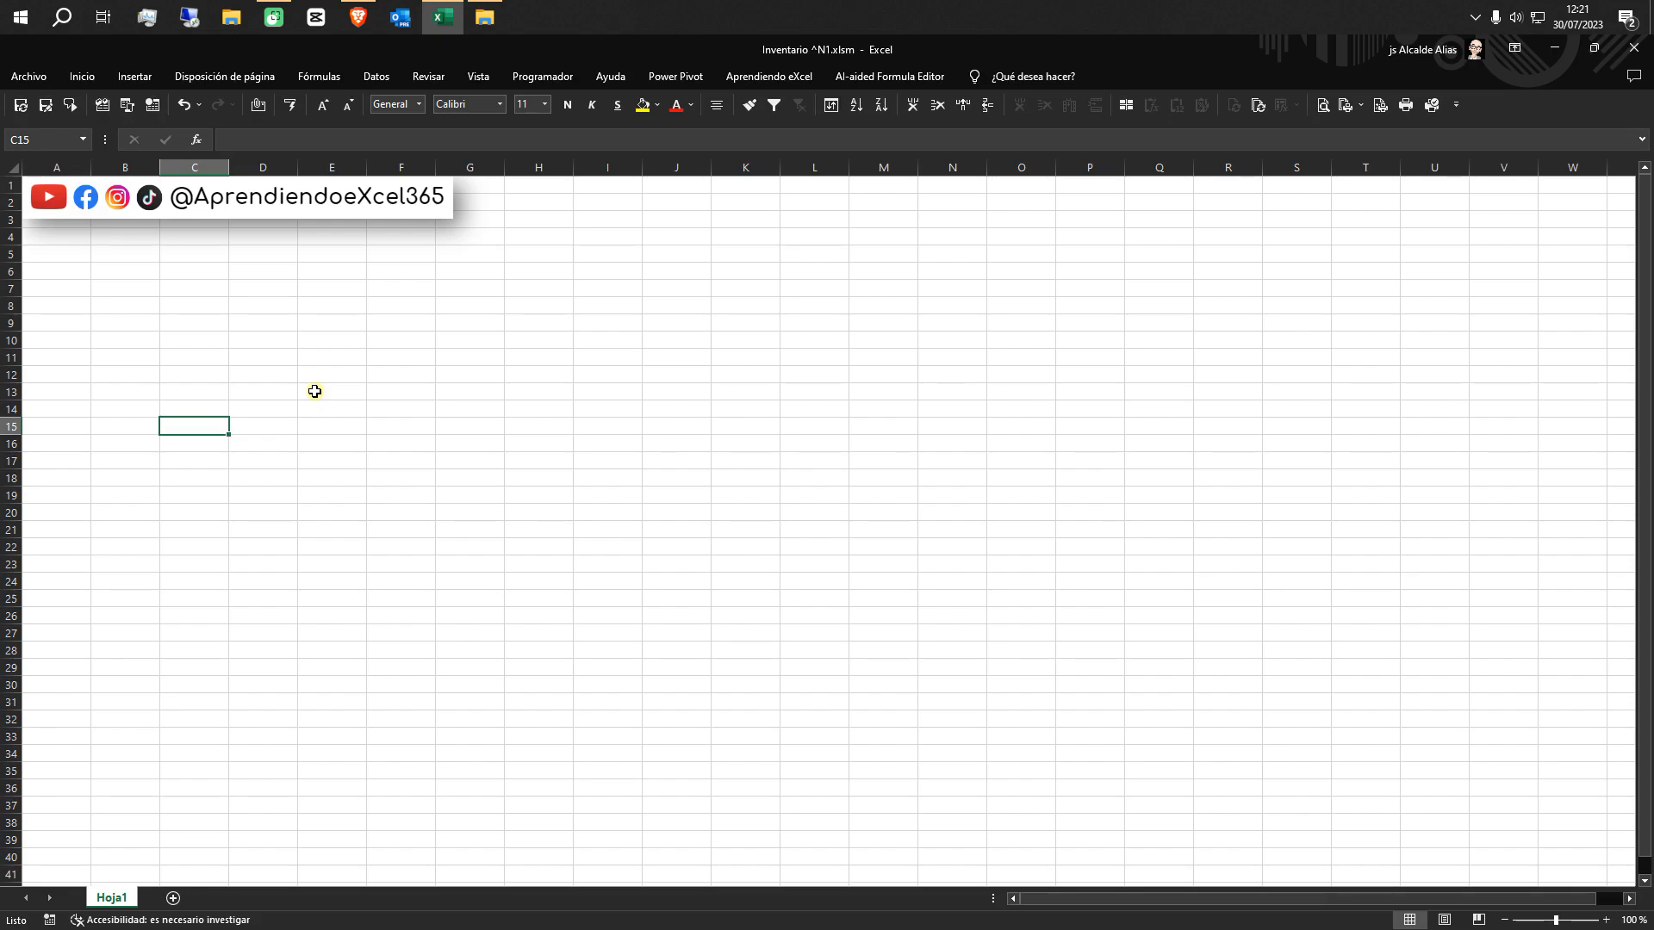
Enter the column headers ID, Articulo and Precio Coste in cells A5 to C5
left_click(76, 258)
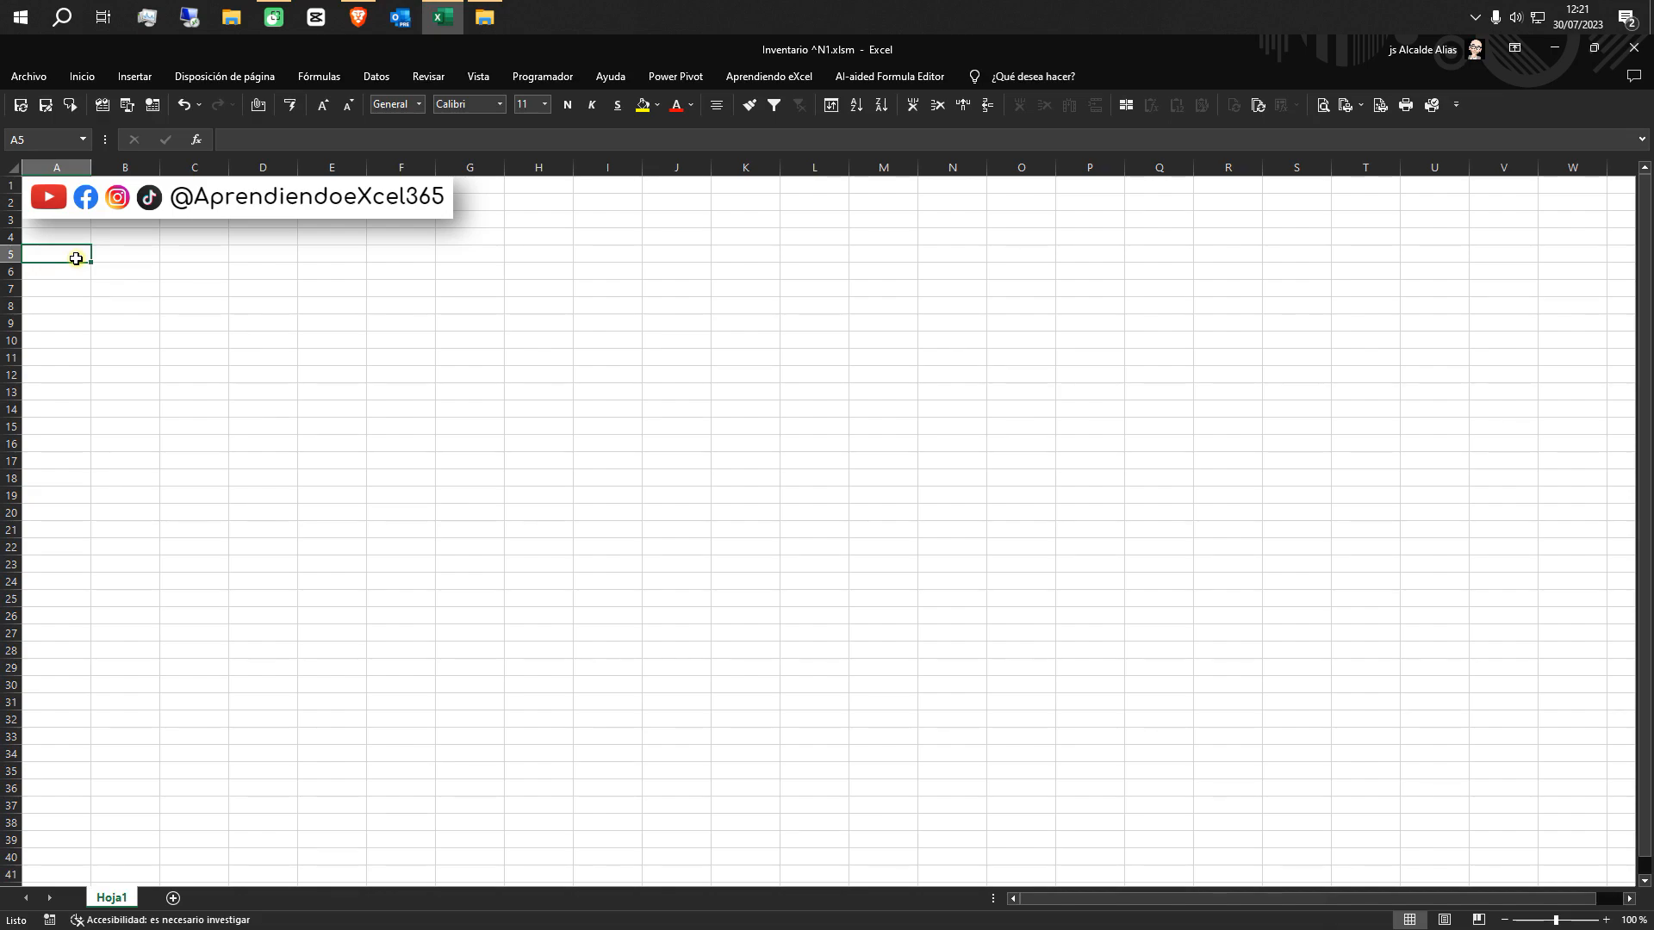
type("ID")
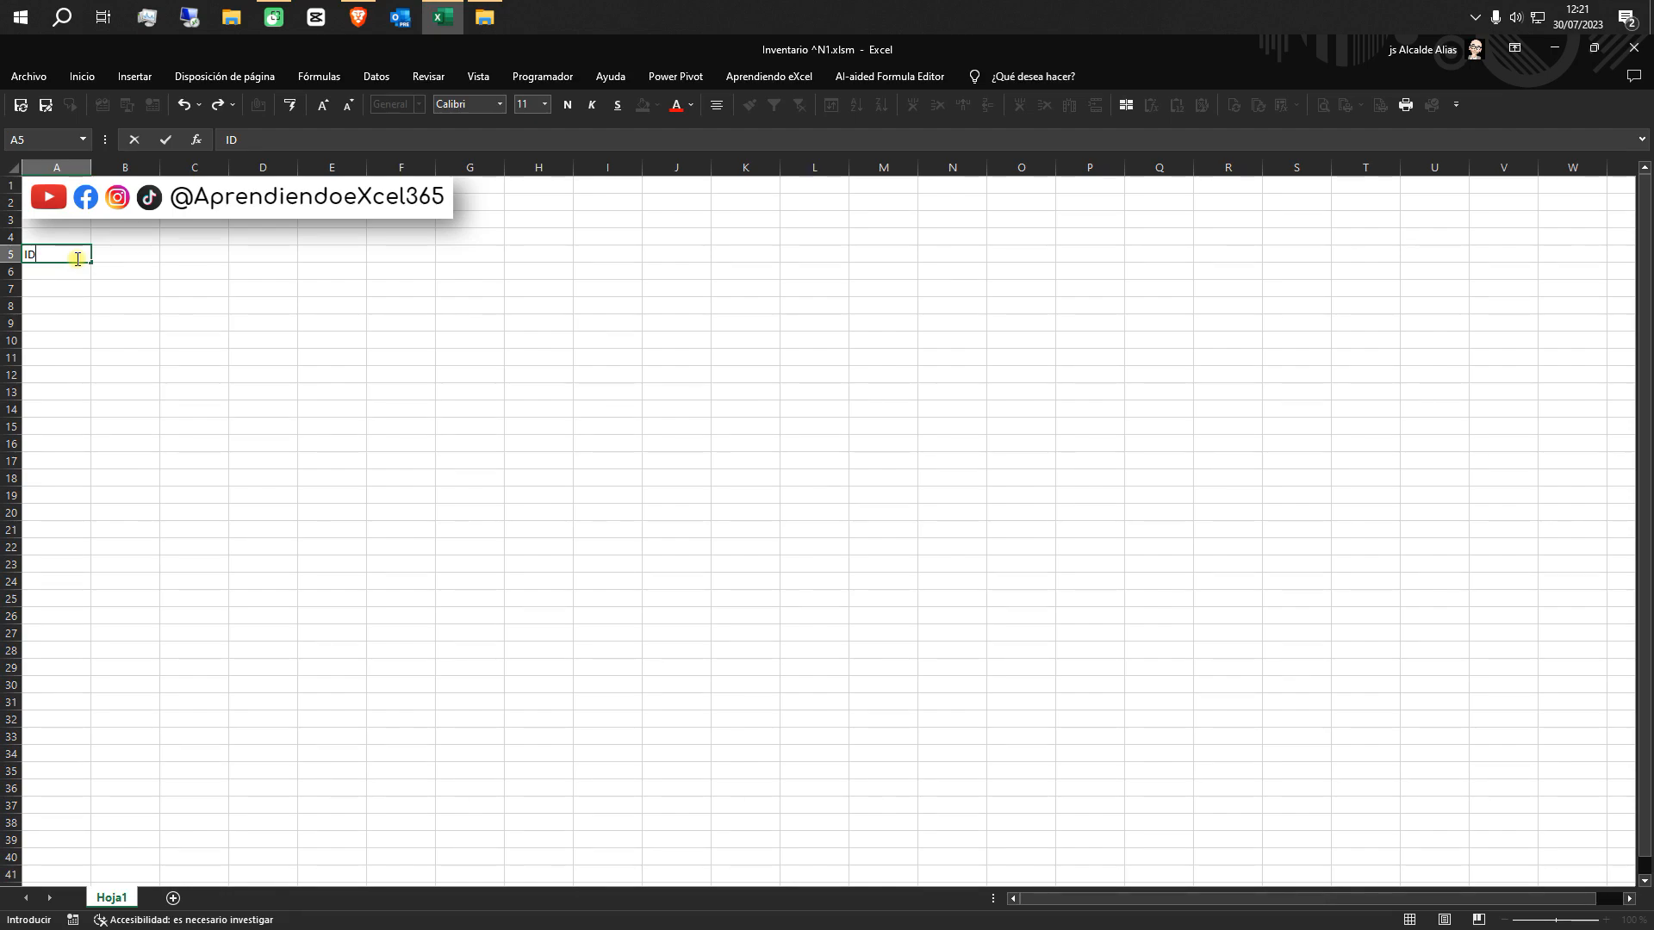
key("Tab")
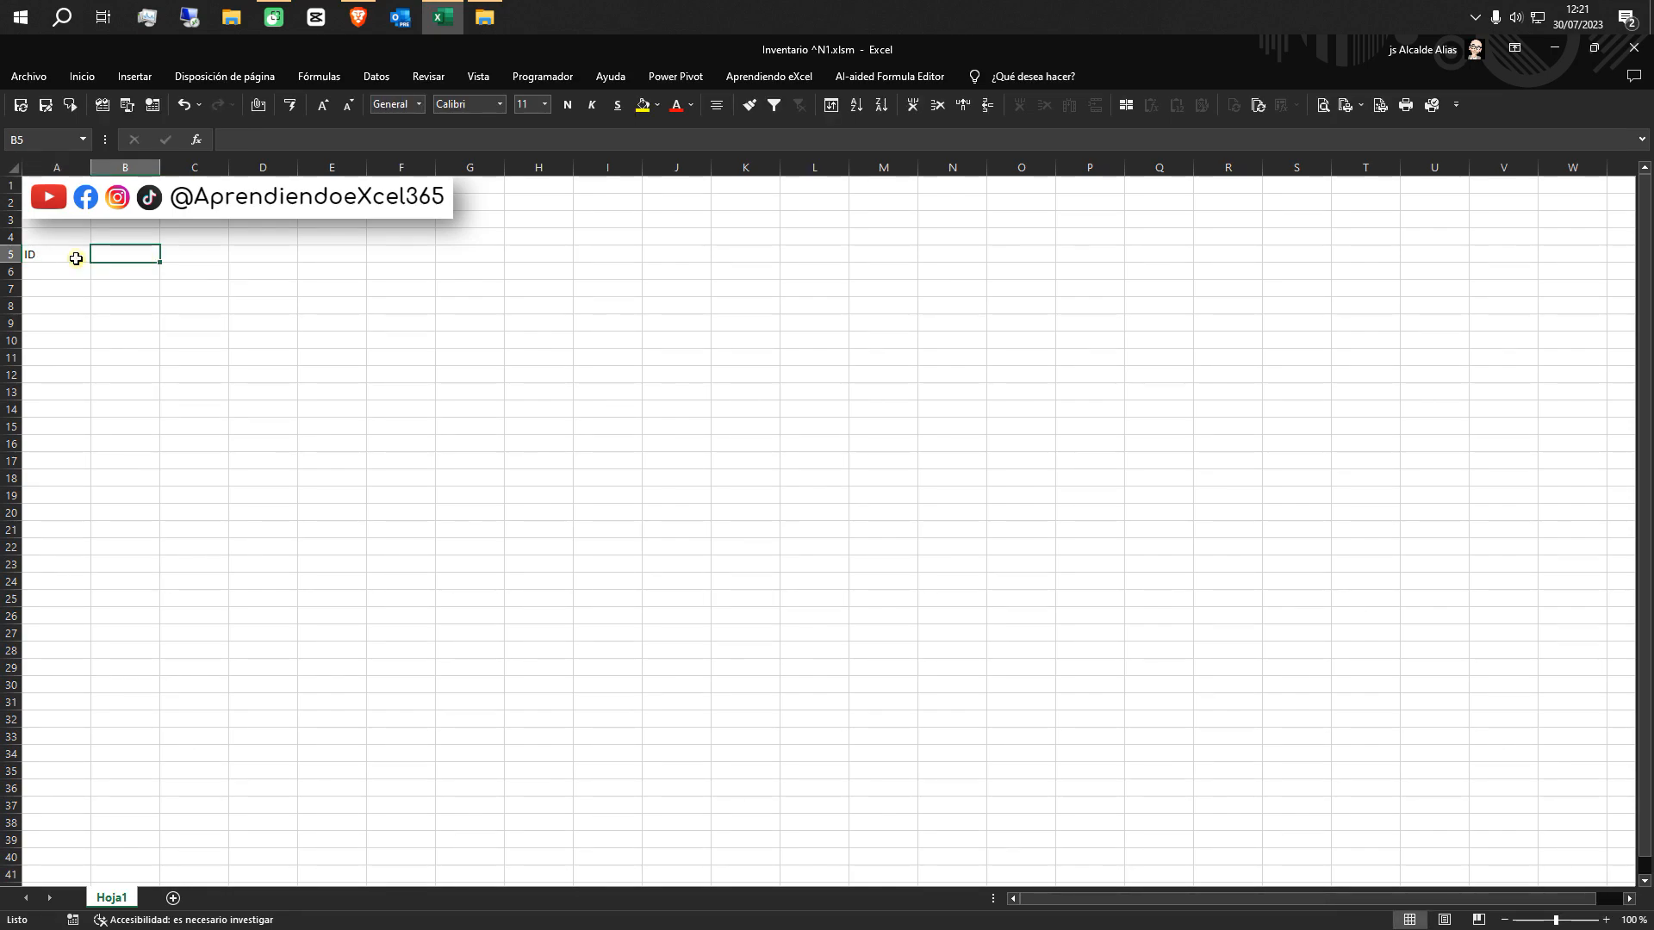
type("Artiv")
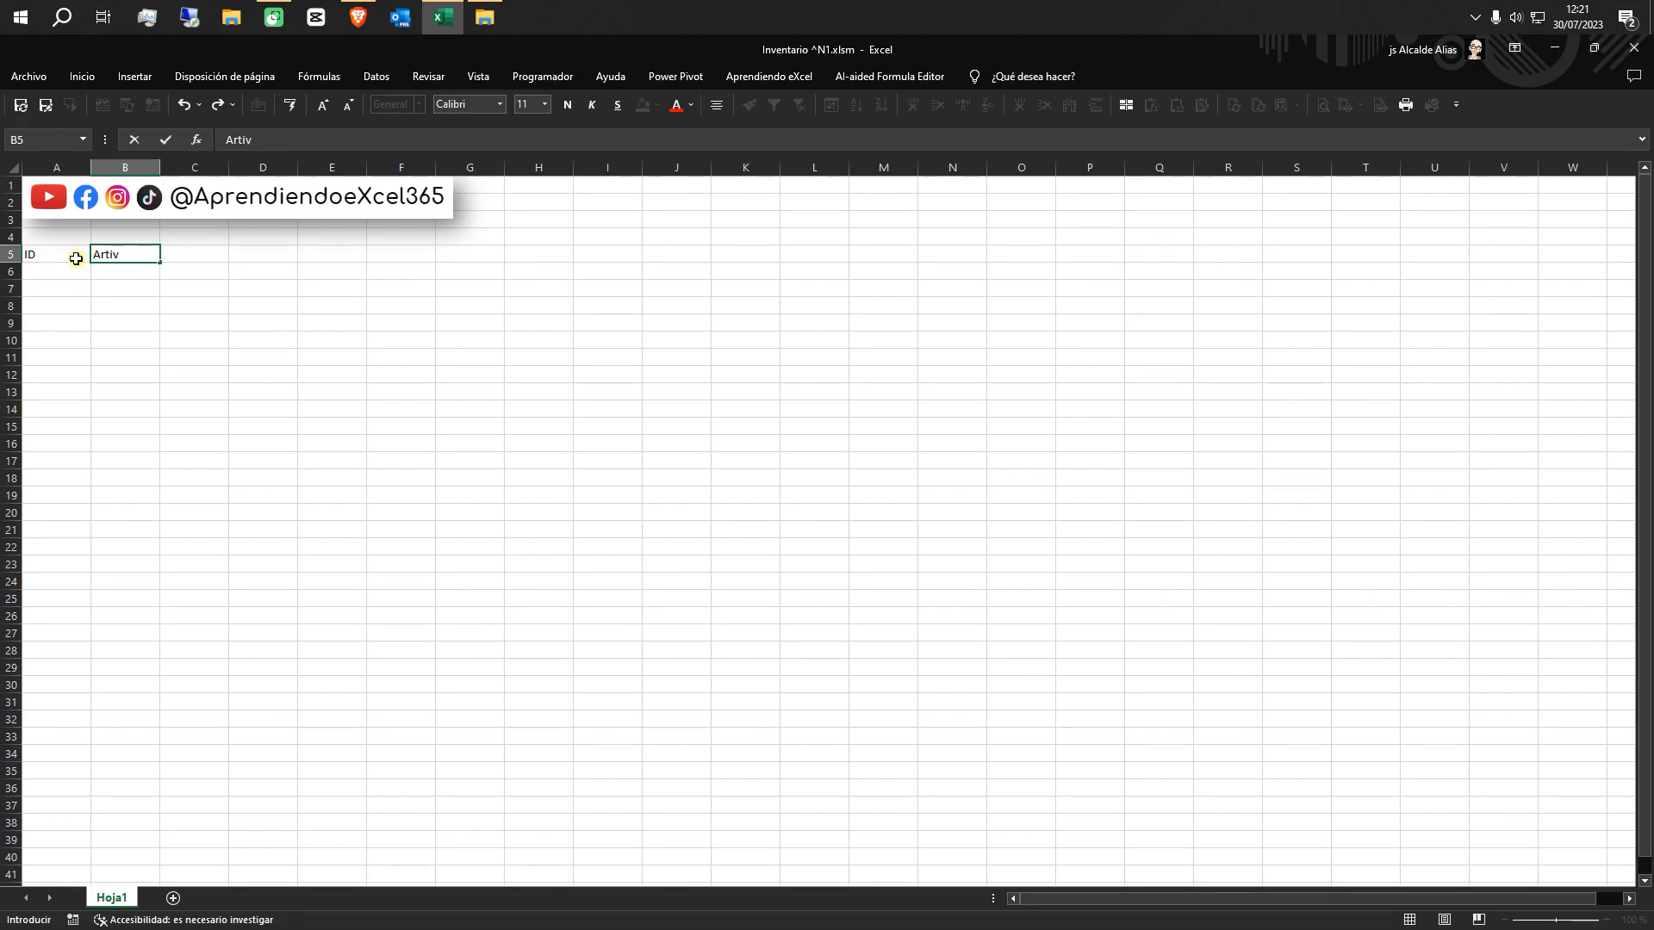
key("BackSpace")
type("culo")
key("Tab")
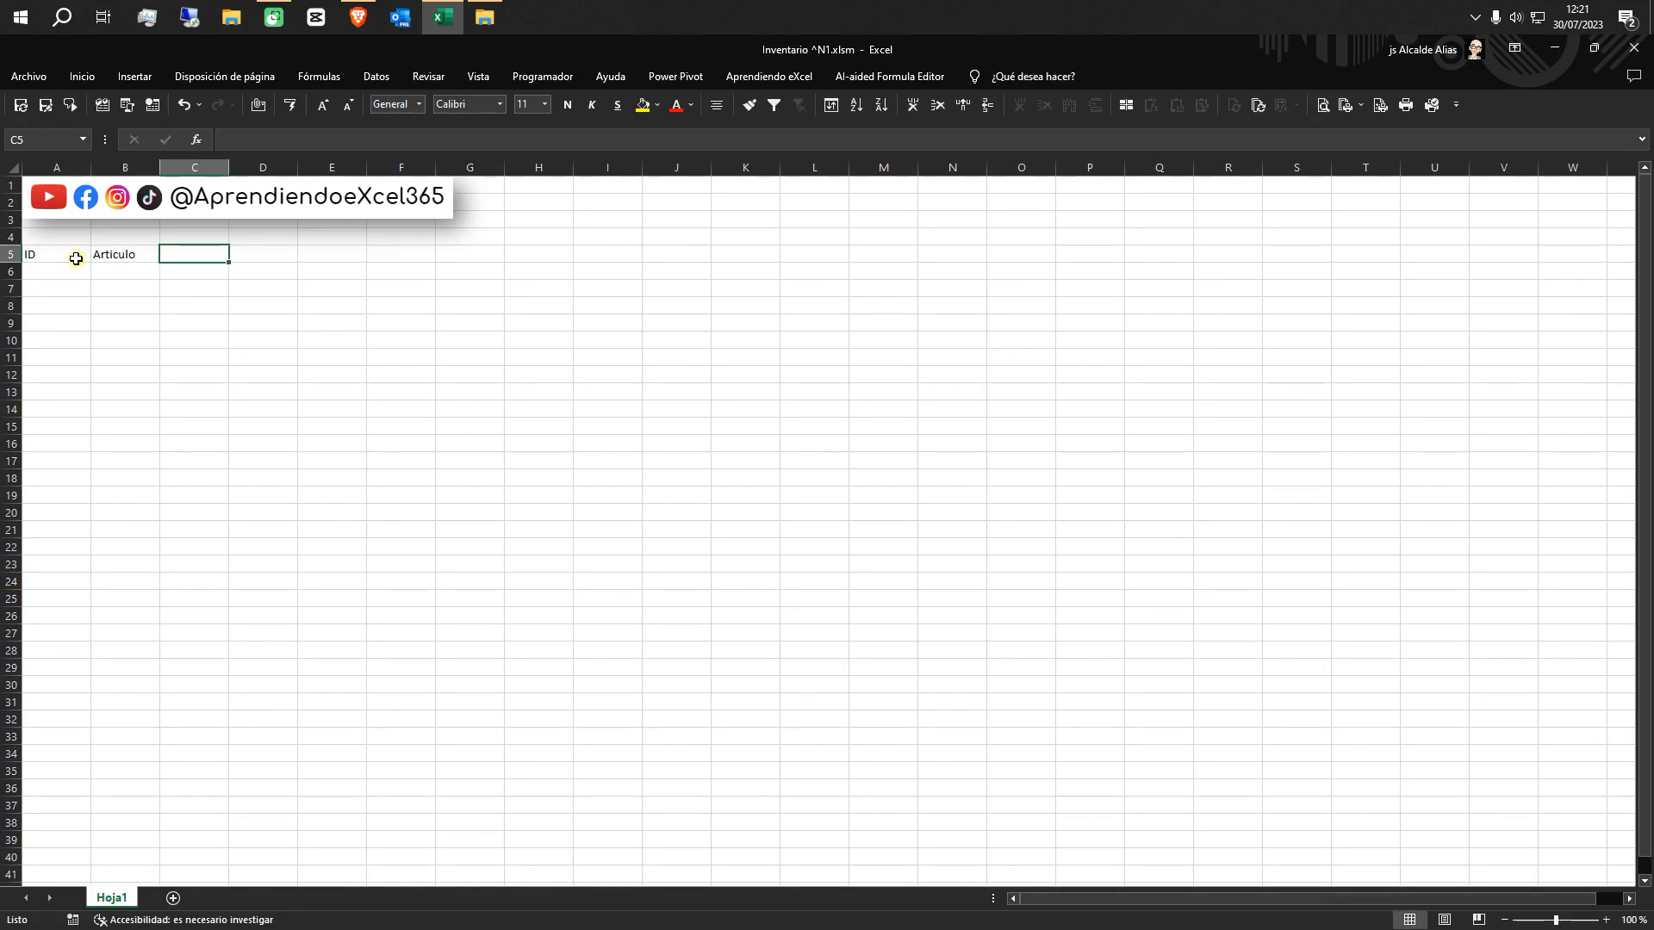
type("Precio")
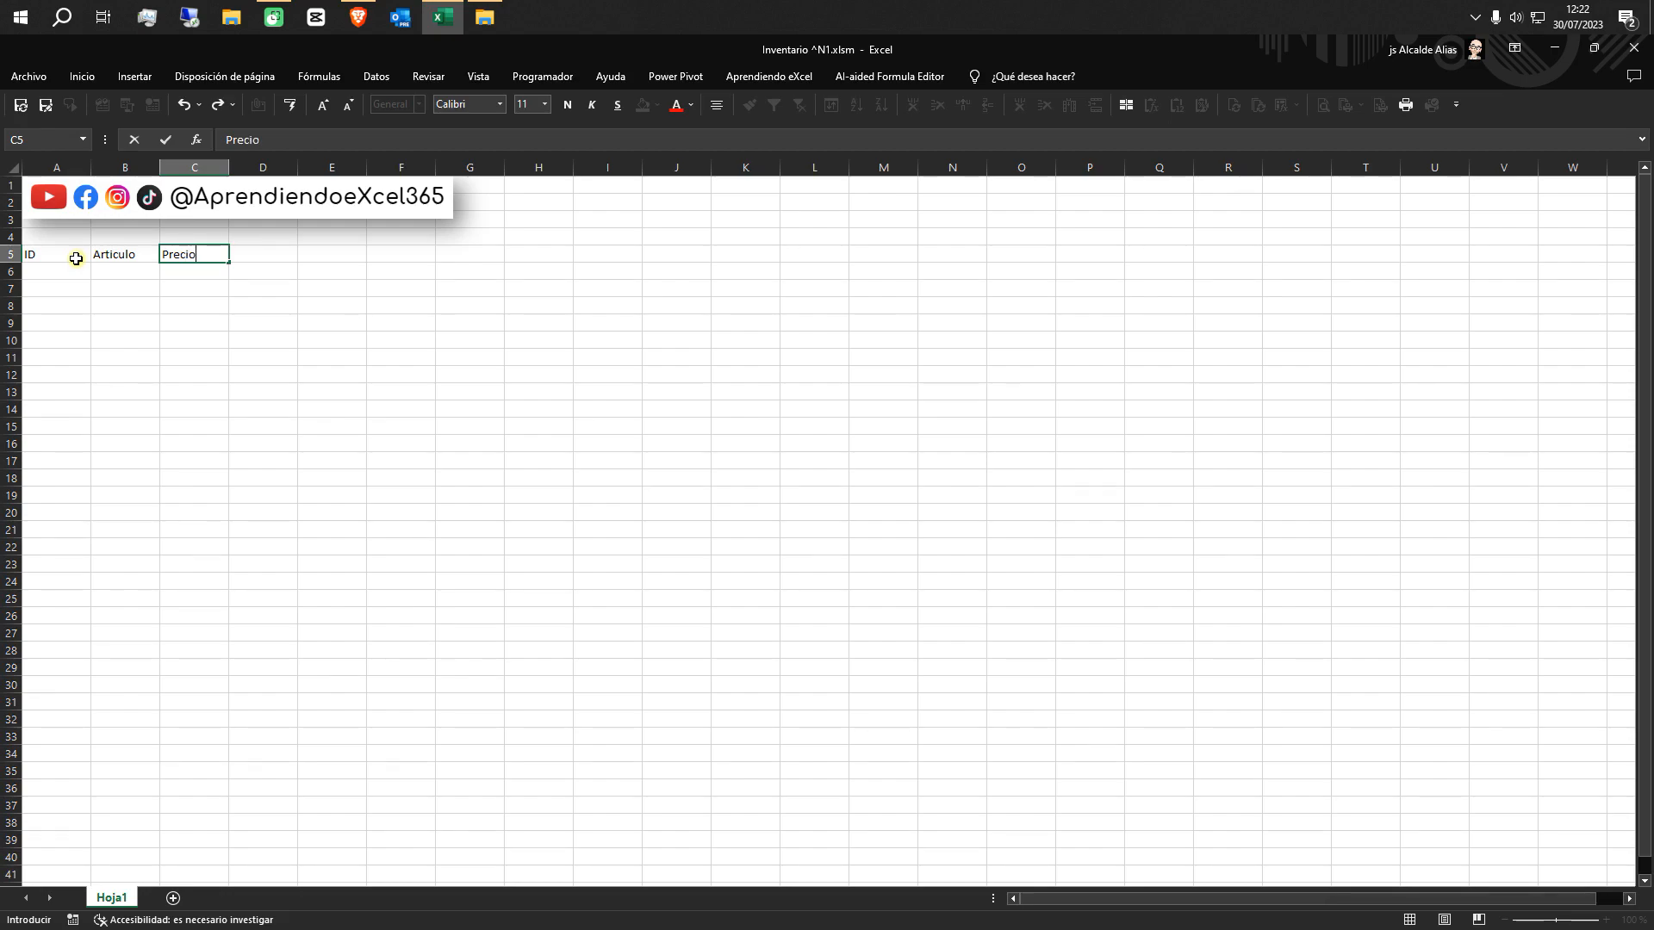
type(" Coste")
key("Tab")
Add the headers Margen and PVP in cells D5 and E5
type("Margen")
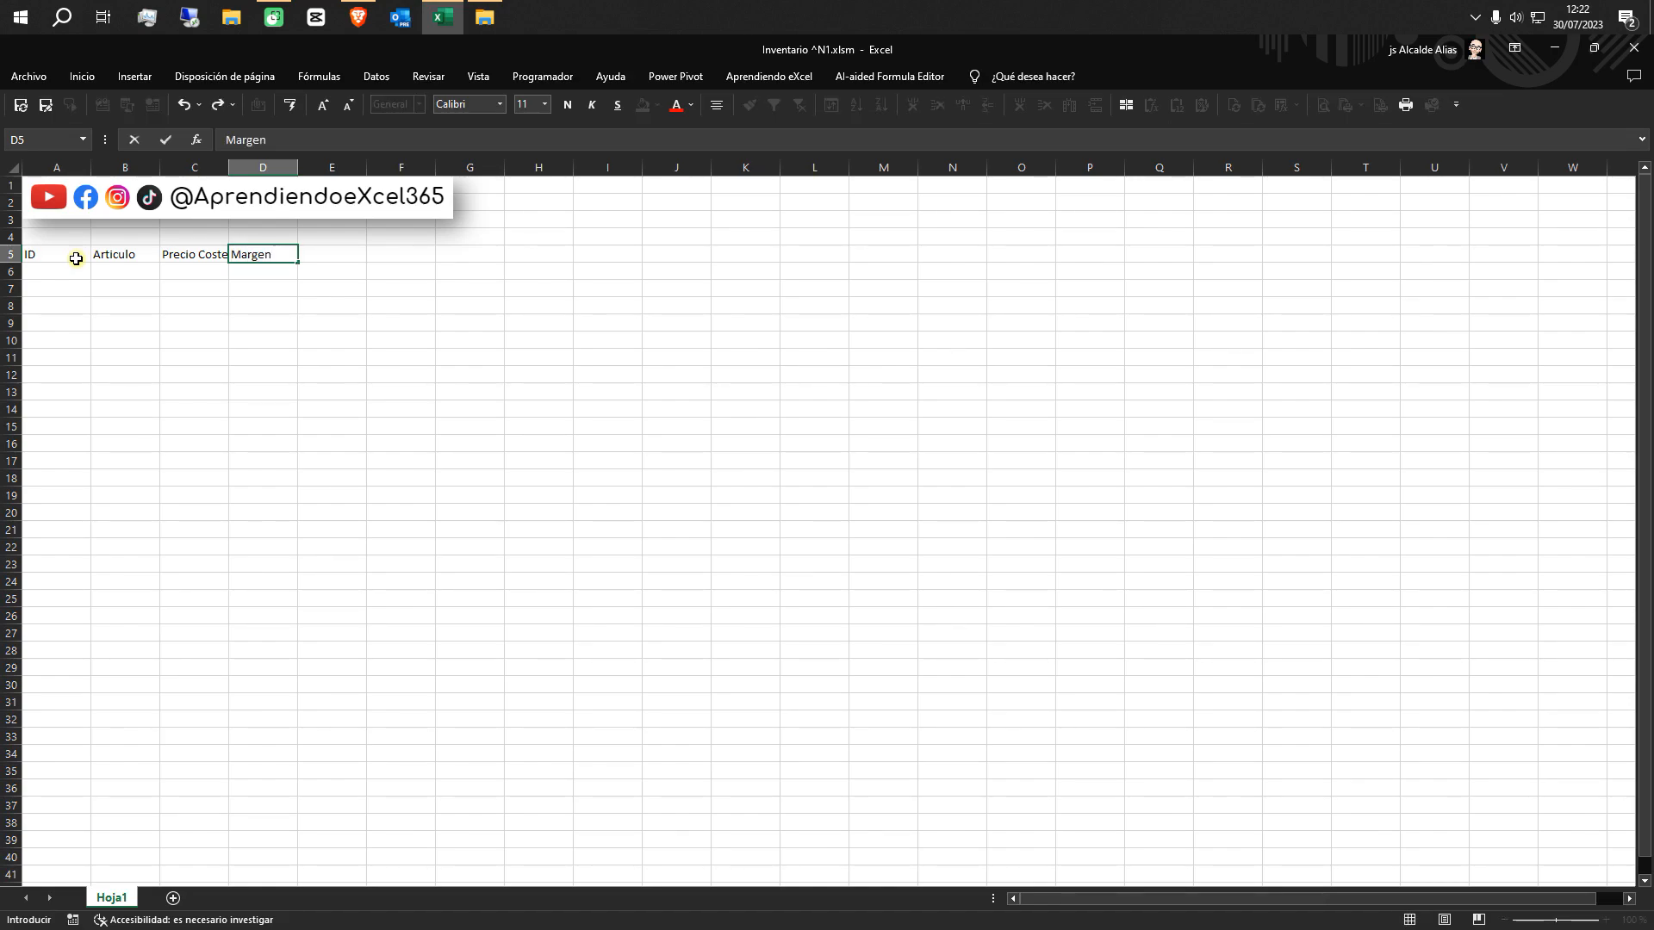
key("Tab")
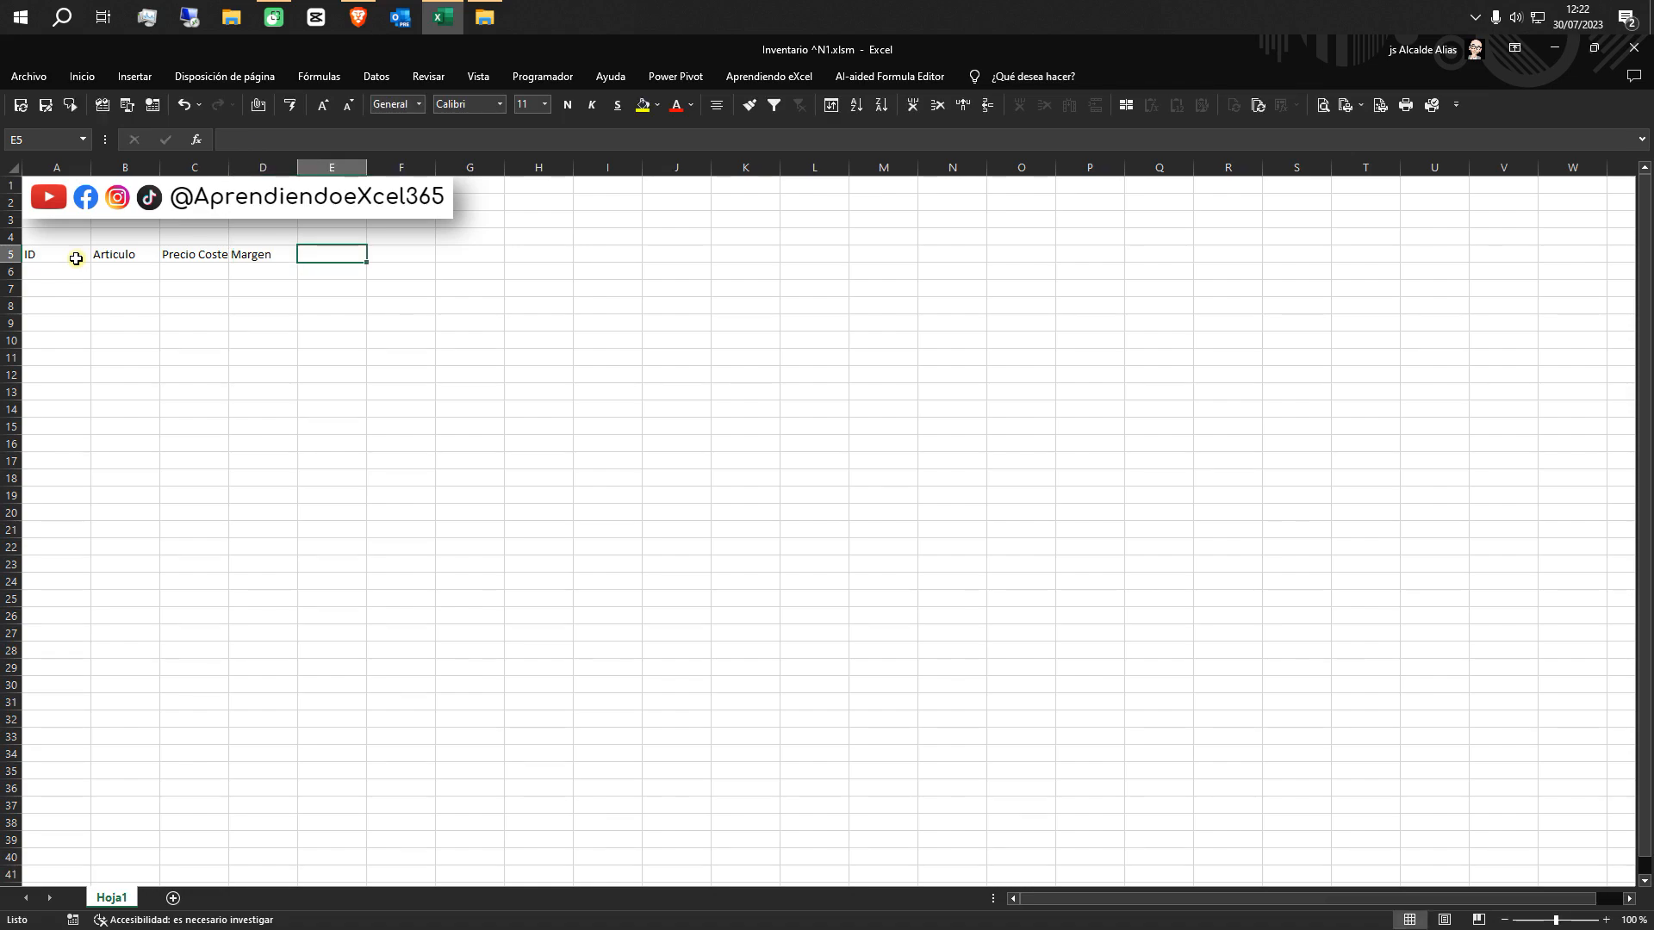
type("PVP")
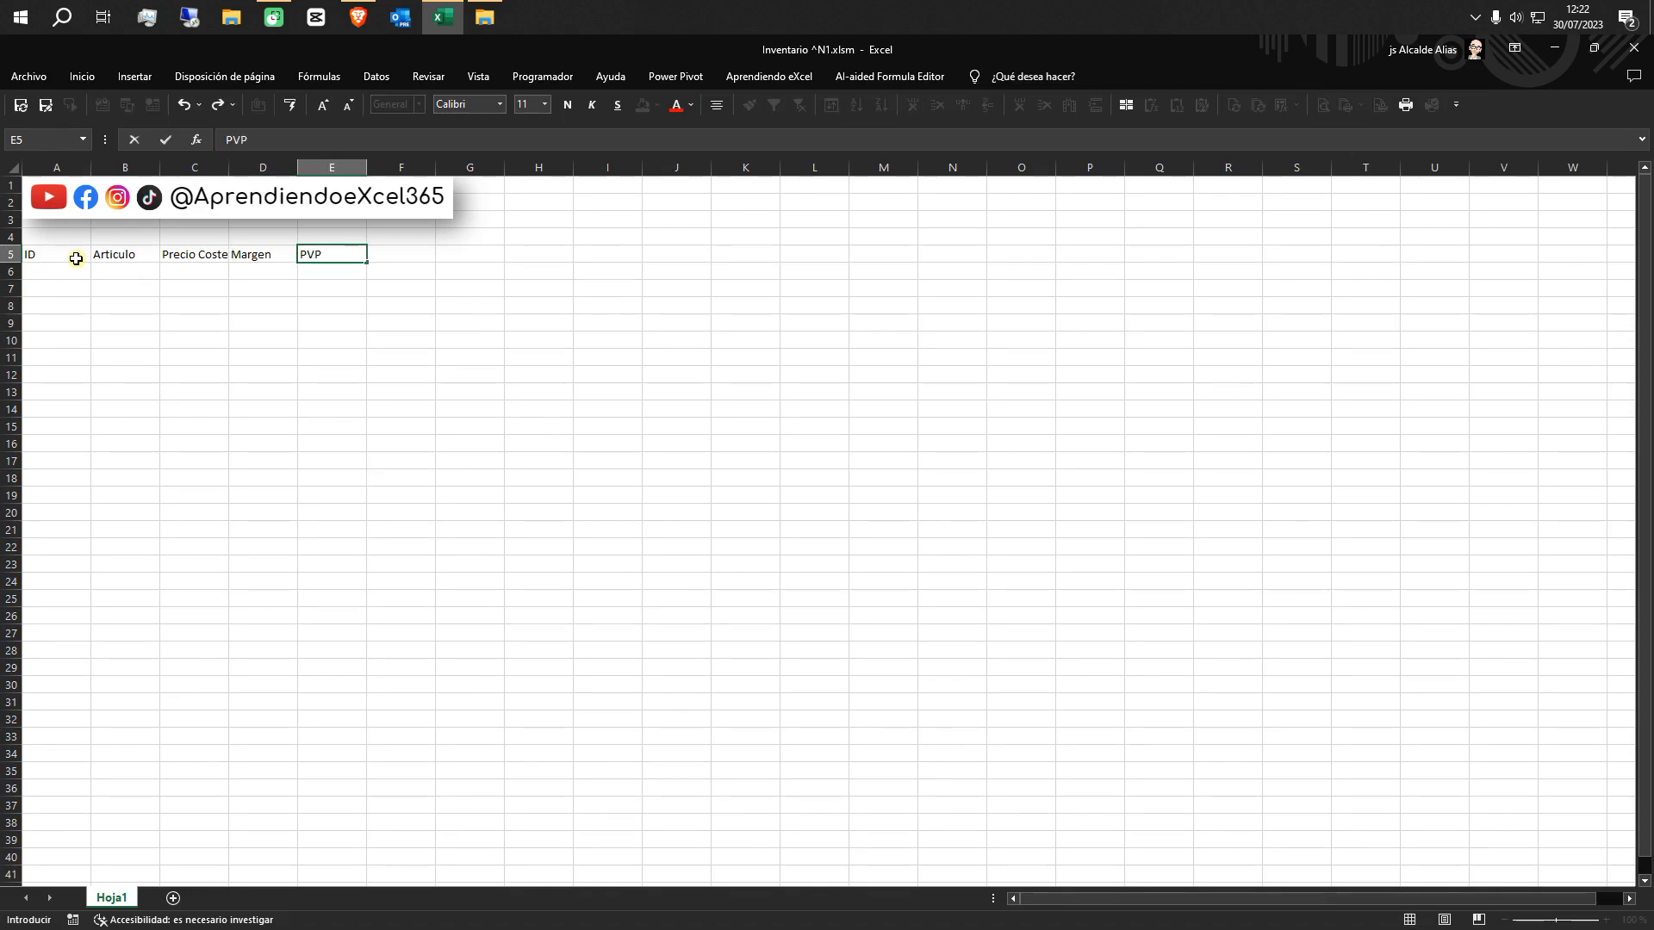
key("Tab")
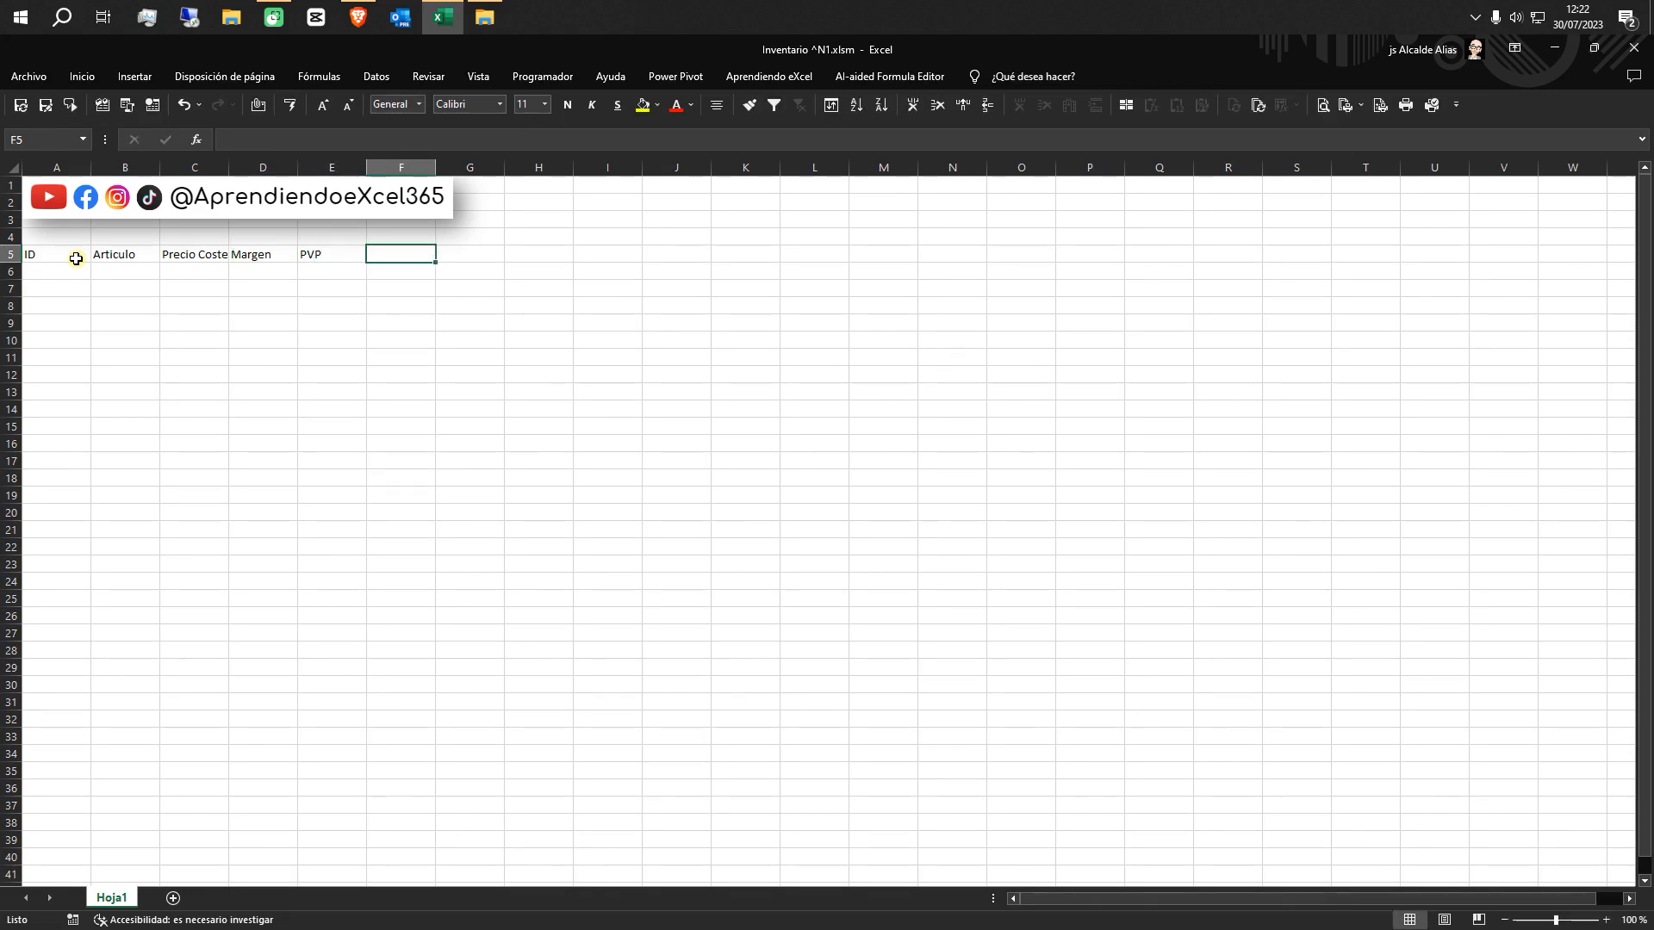
Complete the header row with Entradas, Salidas and Stock in cells F5 to H5
type("Entras")
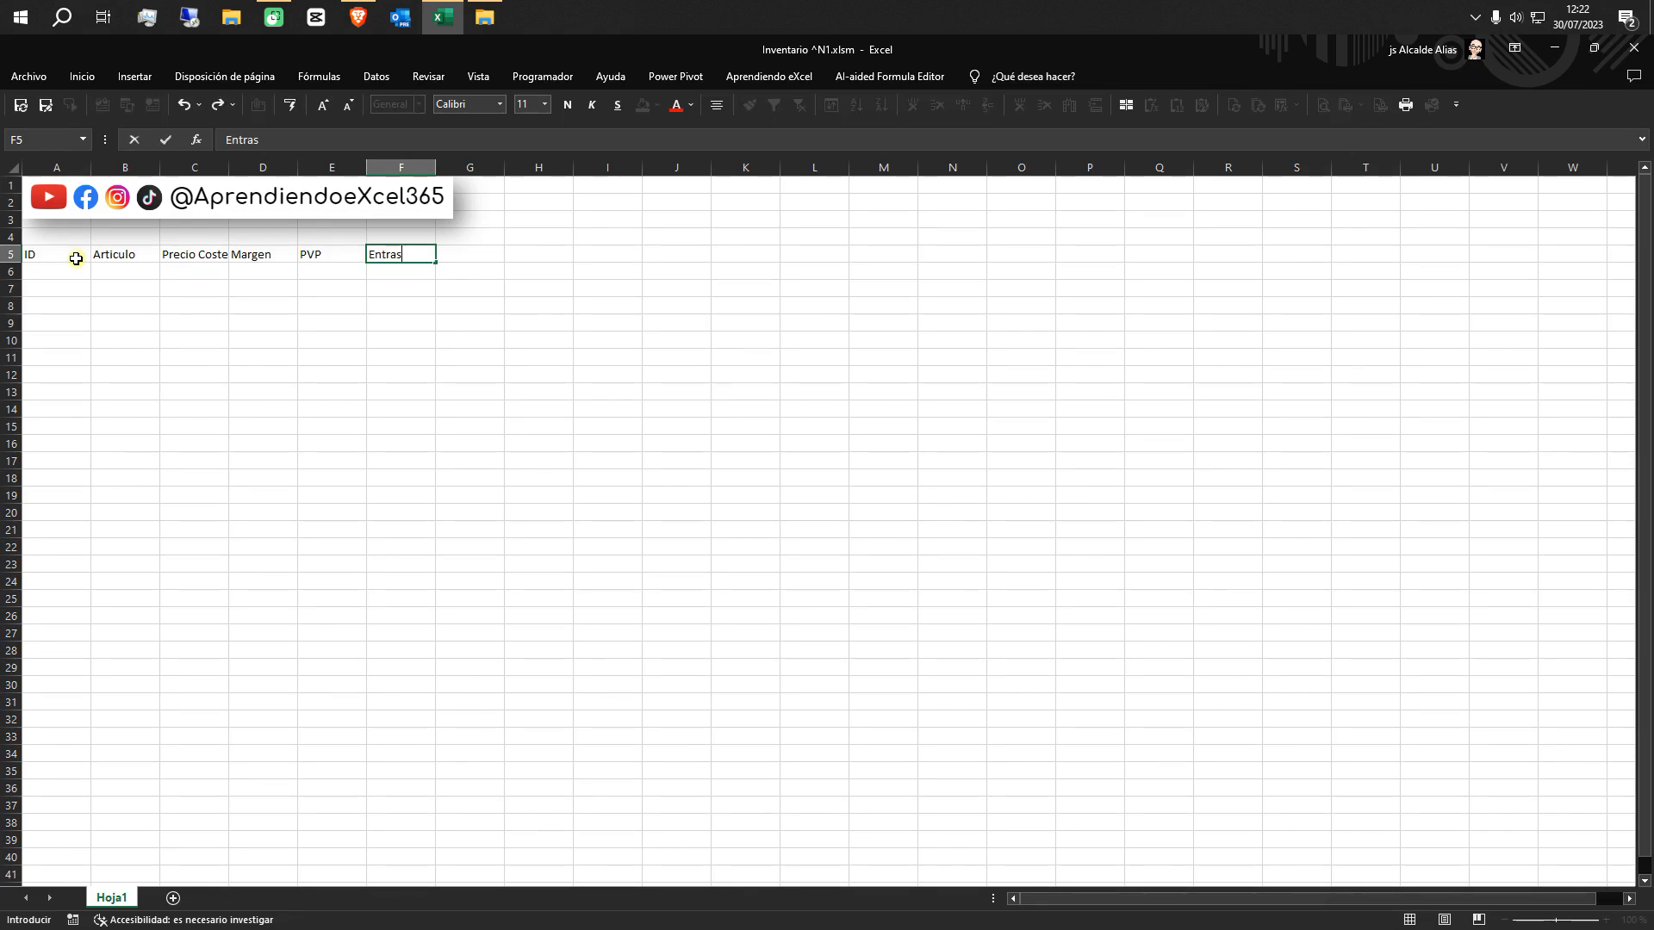
key("BackSpace")
type("das")
key("Tab")
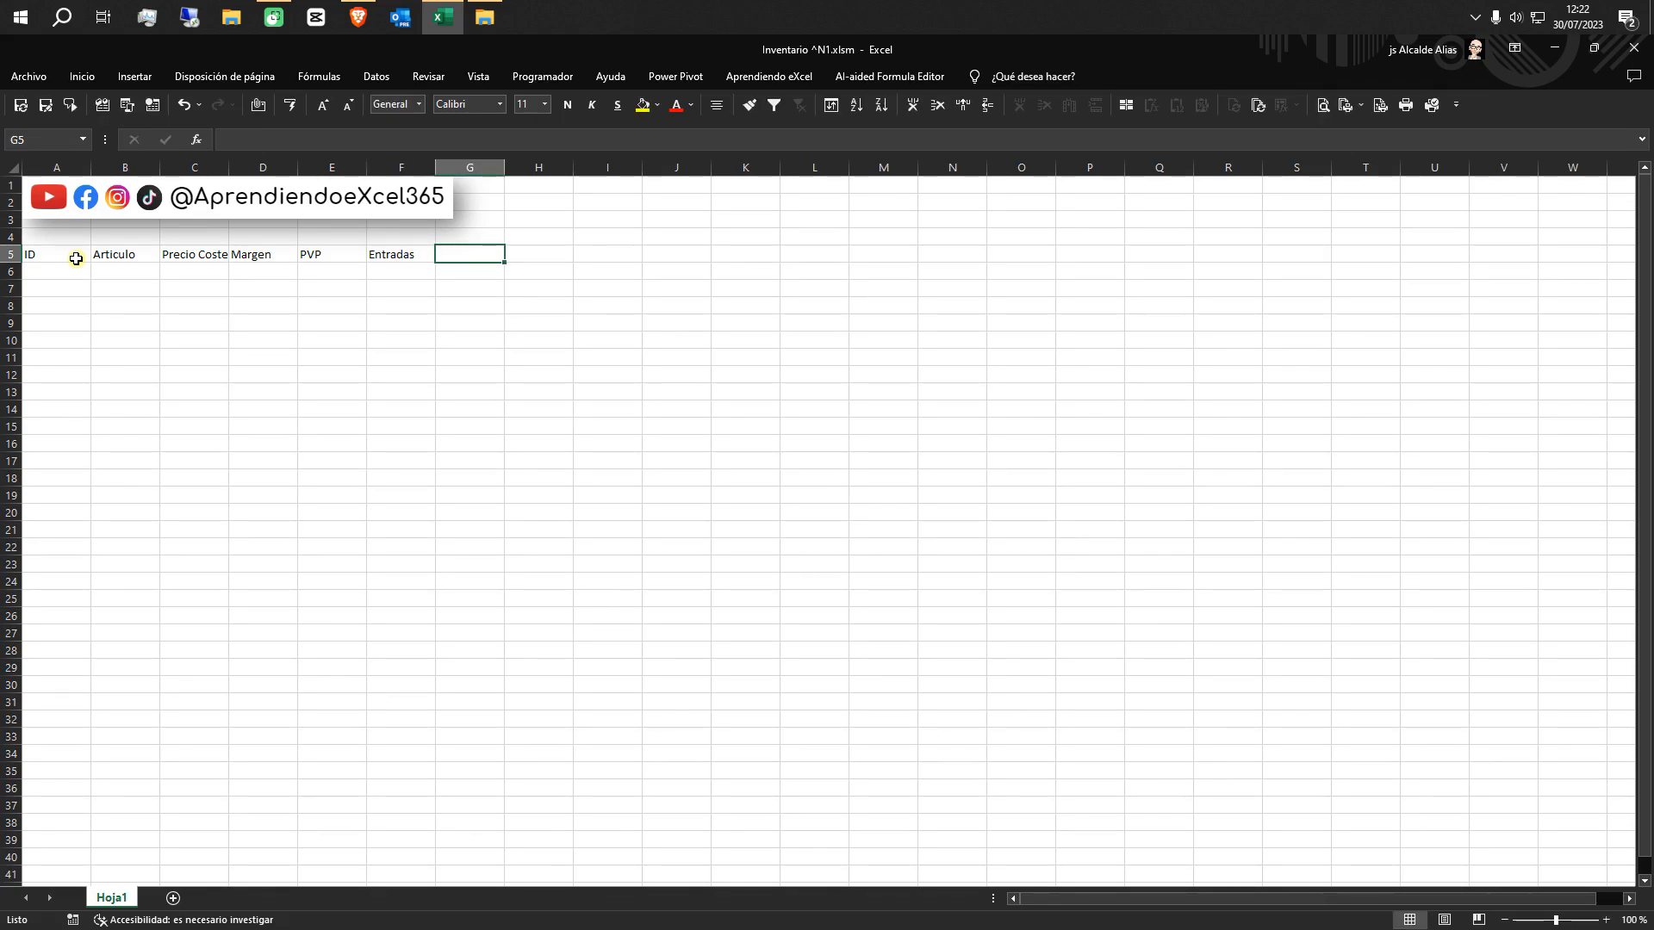
type("Salidas")
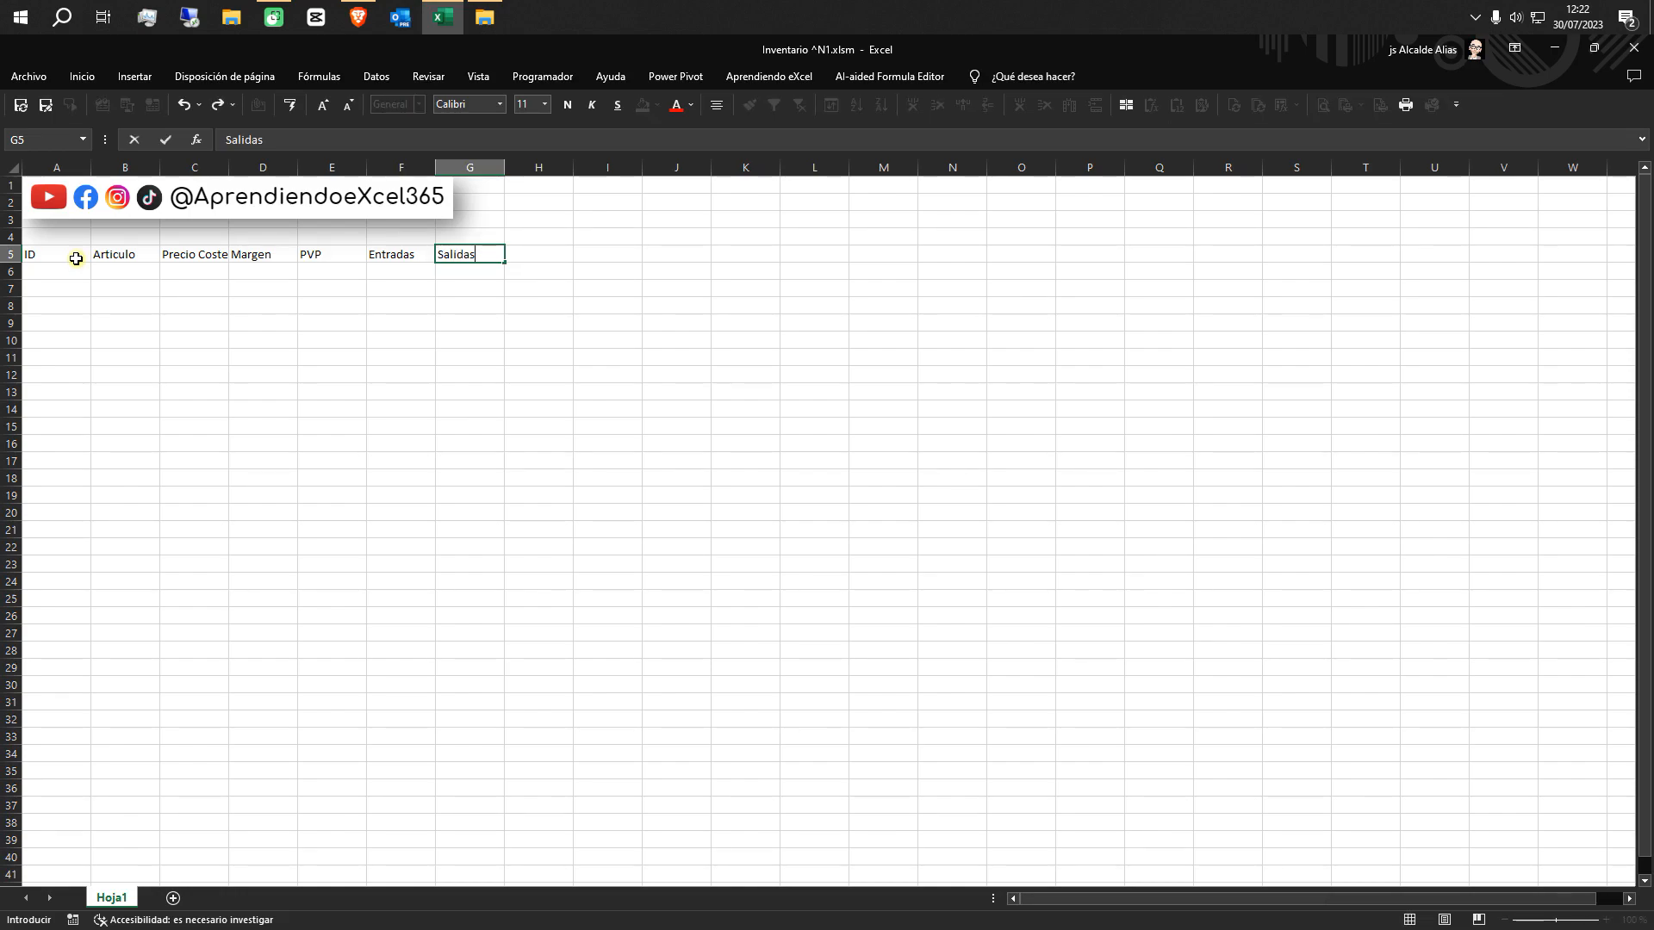
key("Tab")
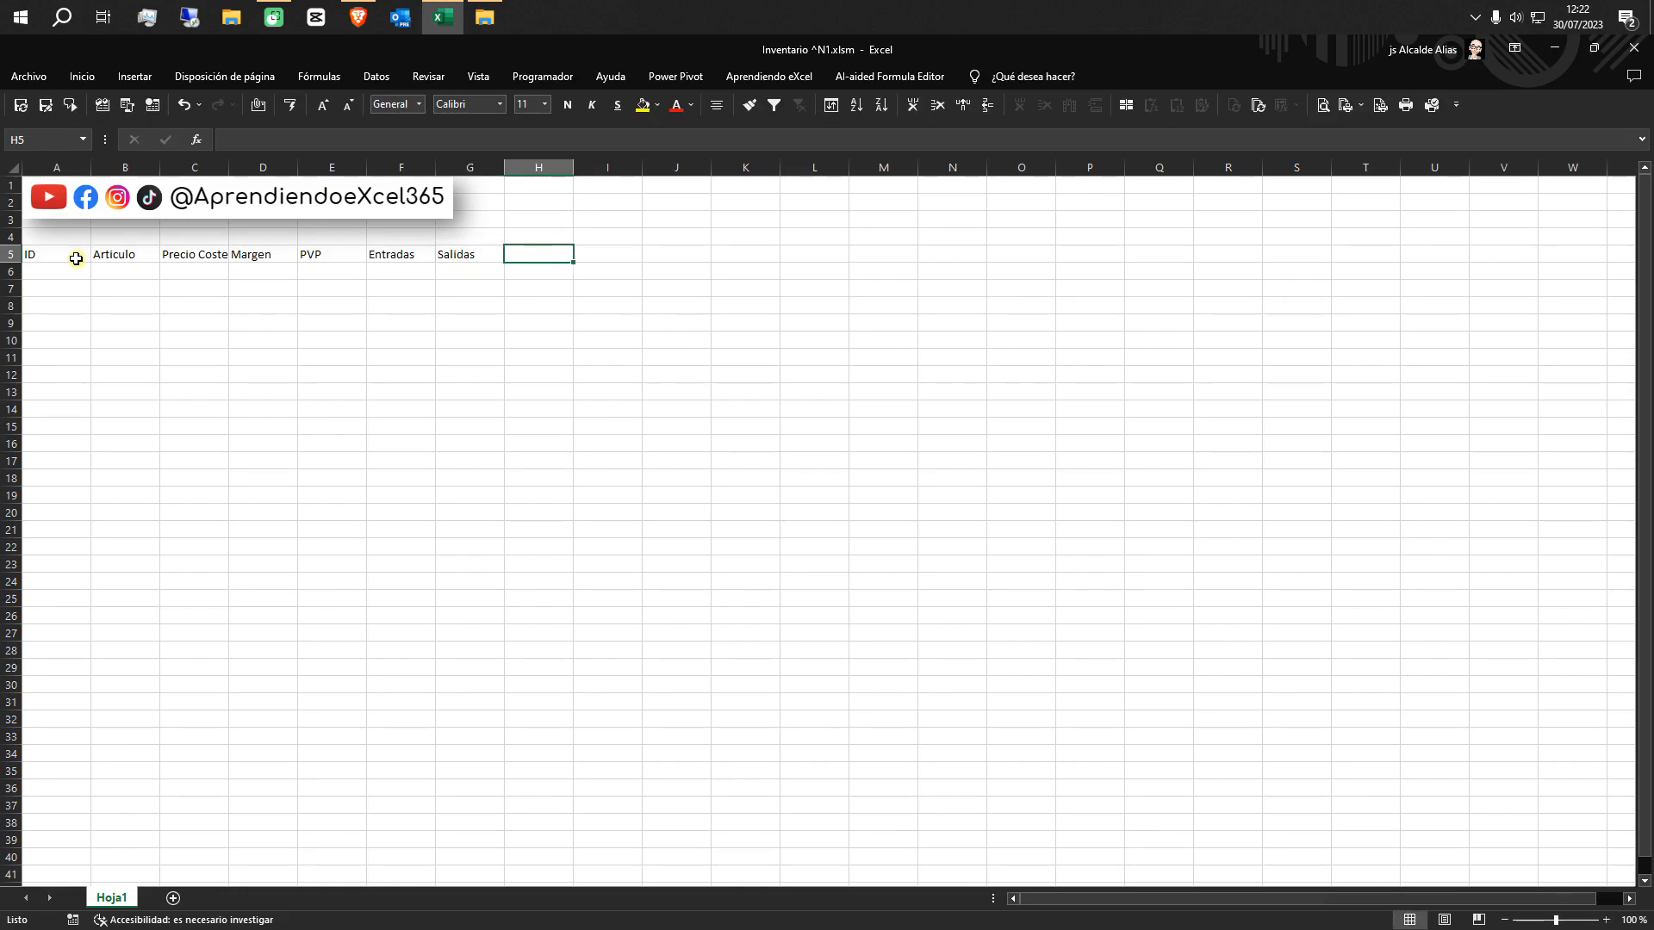
type("Stock")
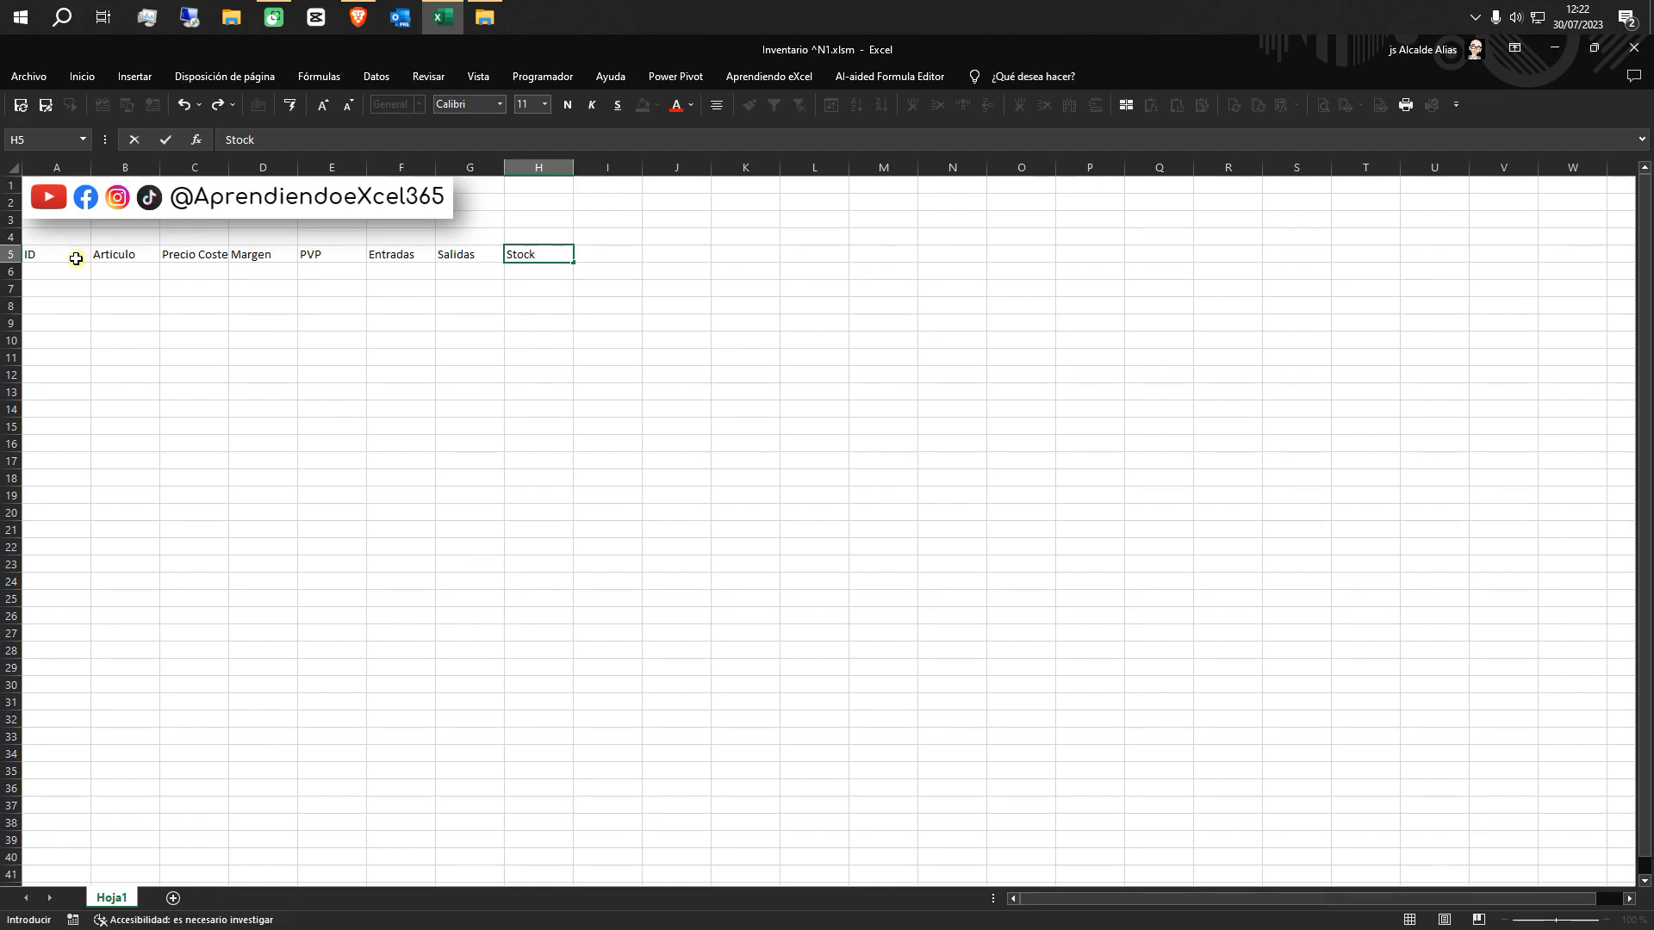
left_click(142, 361)
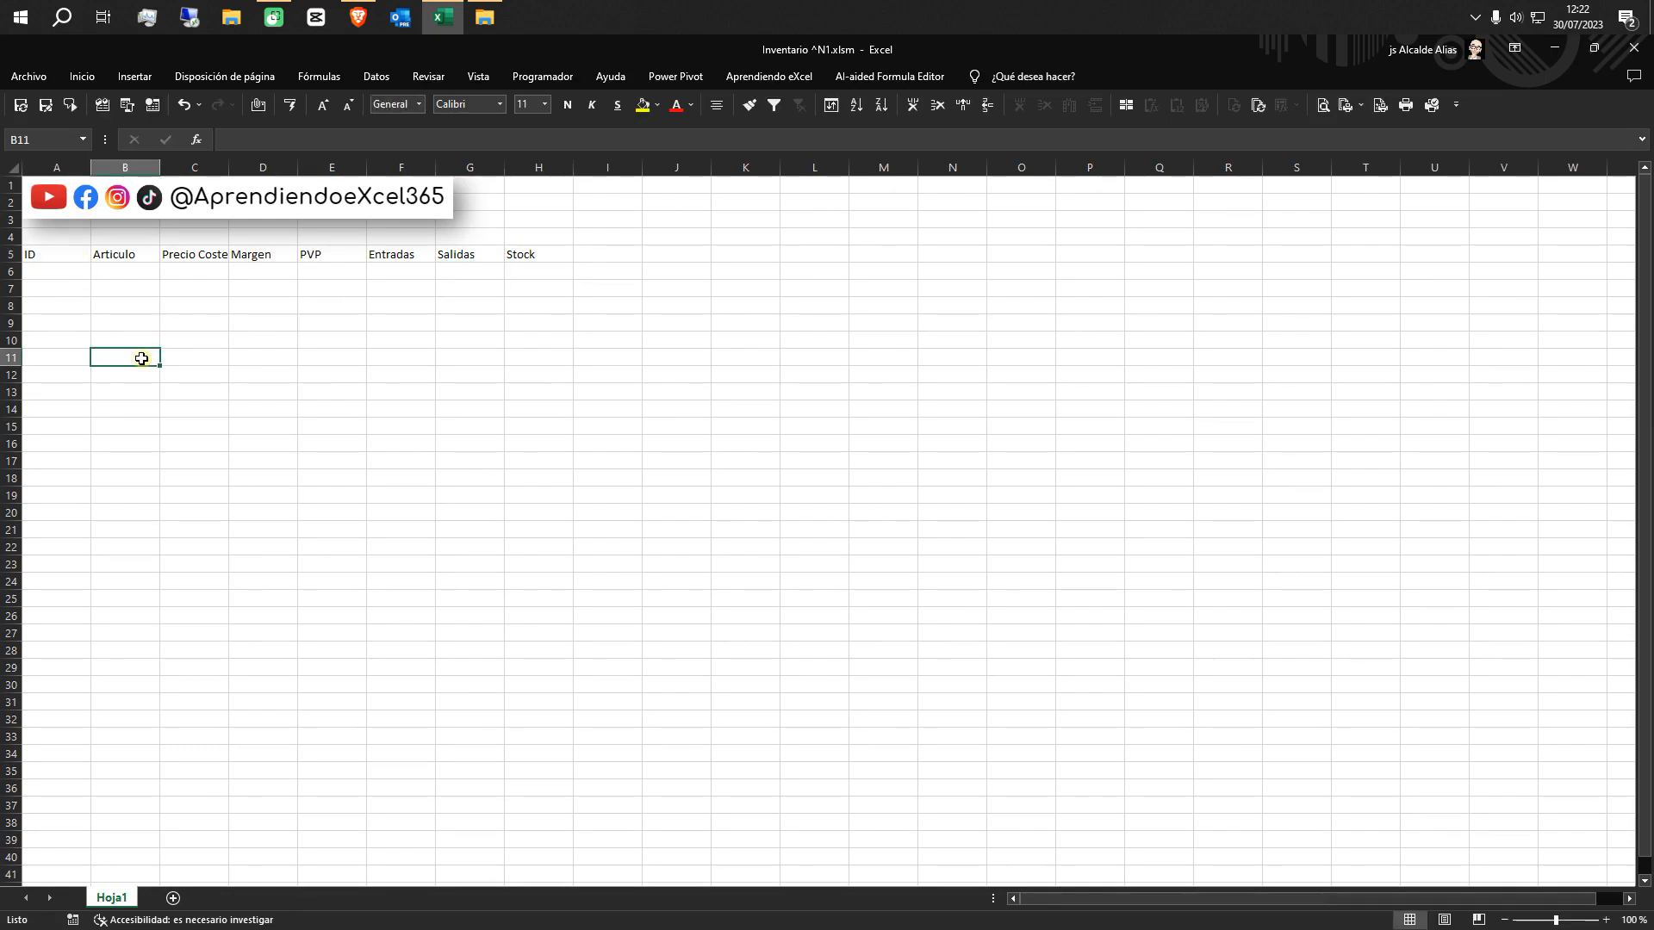
Rename the sheet Hoja1 as Articulos
double_click(105, 899)
type("Articulos")
left_click(222, 784)
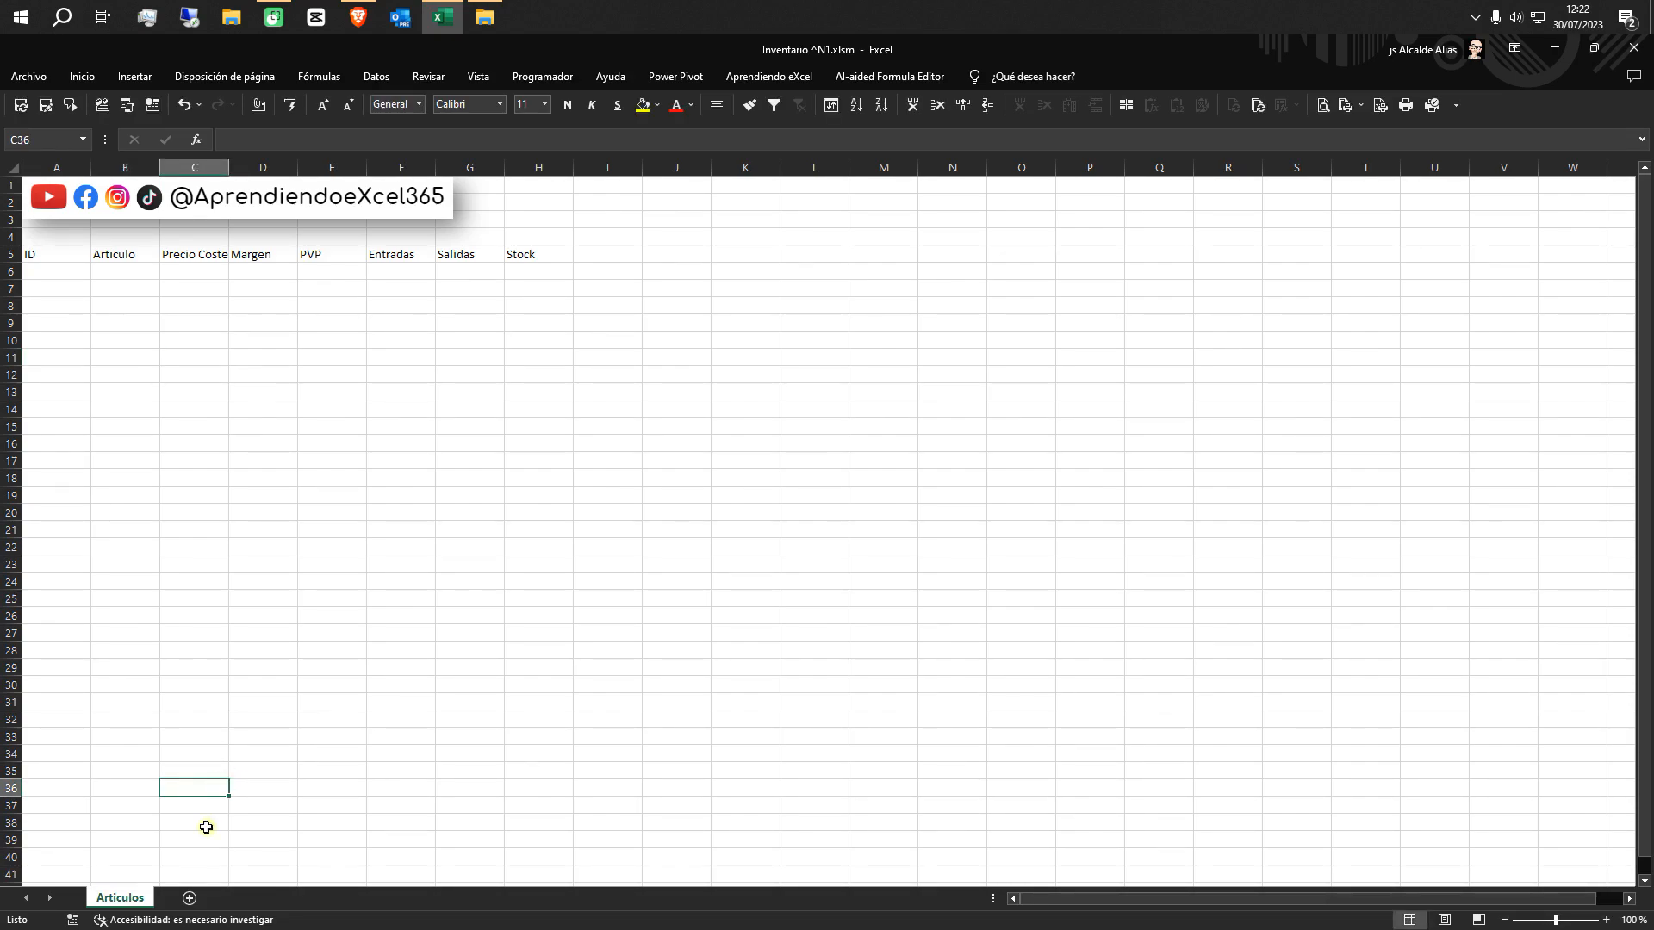
Duplicate the Articulos sheet after the original and rename the copy as Entradas
left_click_drag(134, 903, 172, 903)
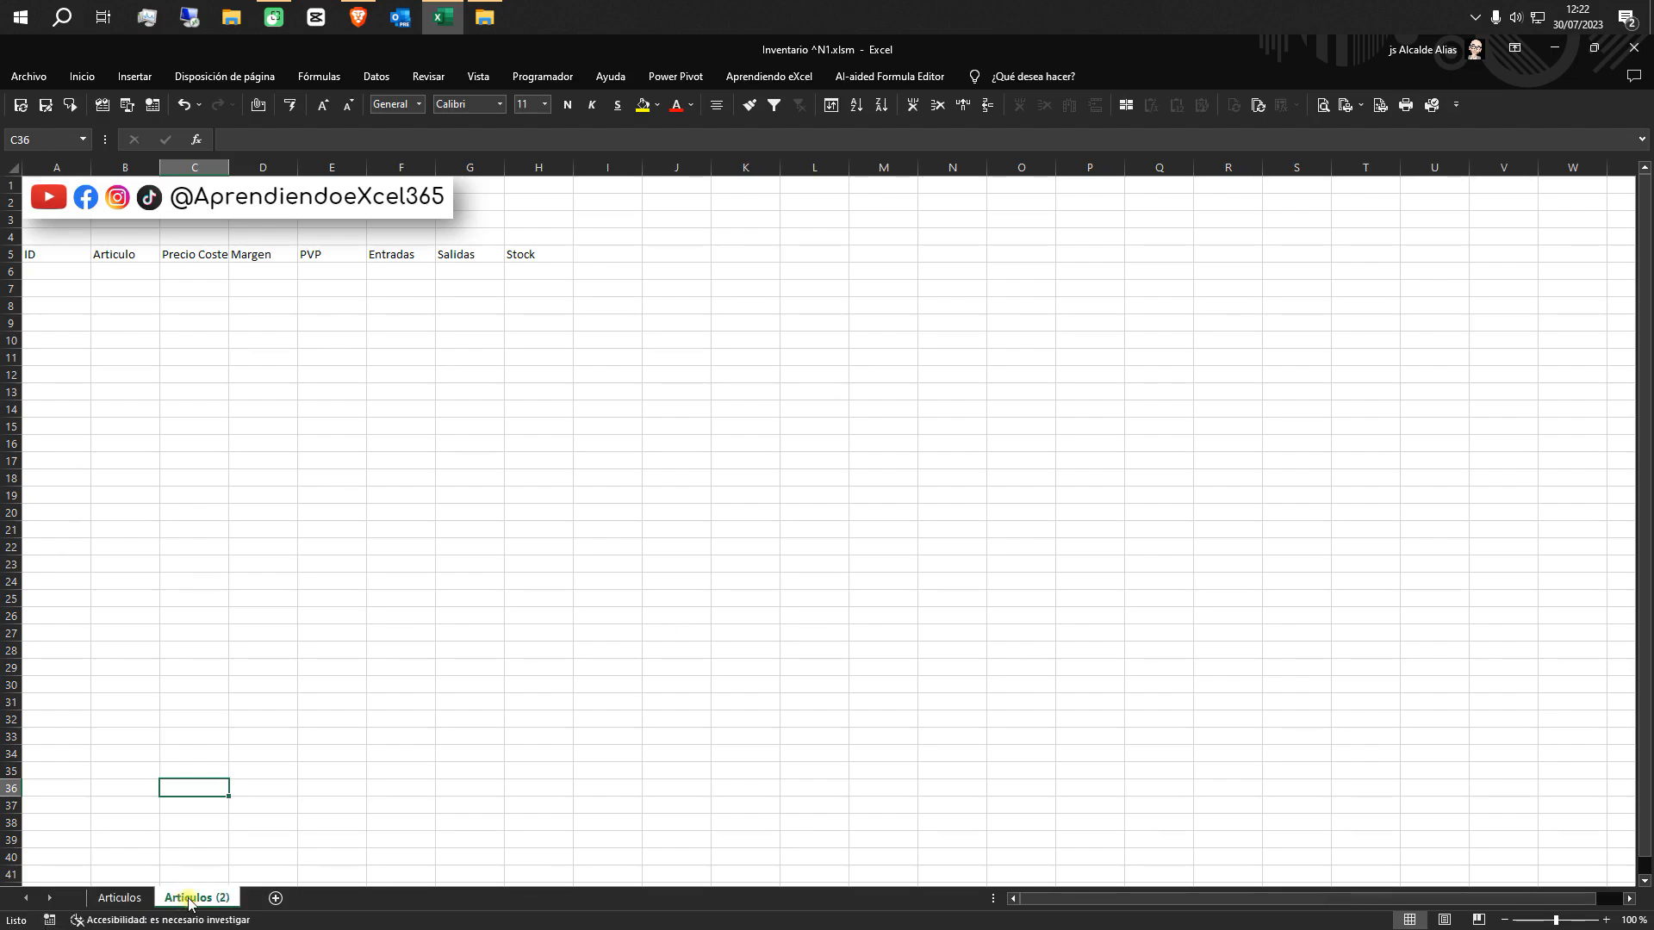
double_click(190, 900)
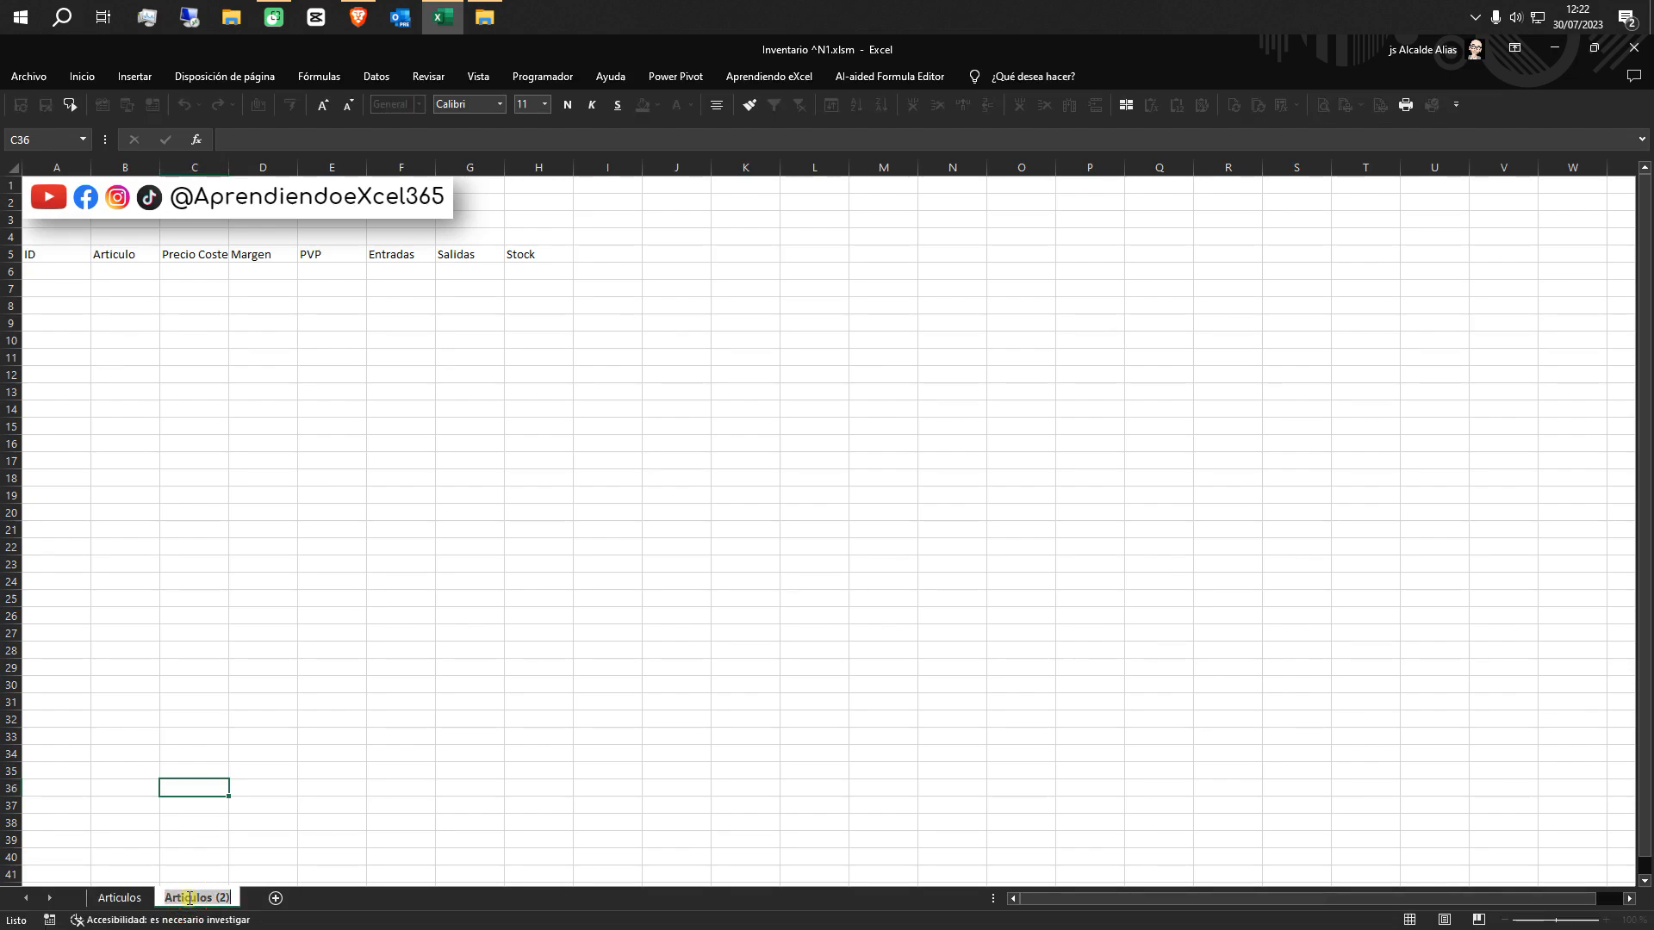
type("Entradas")
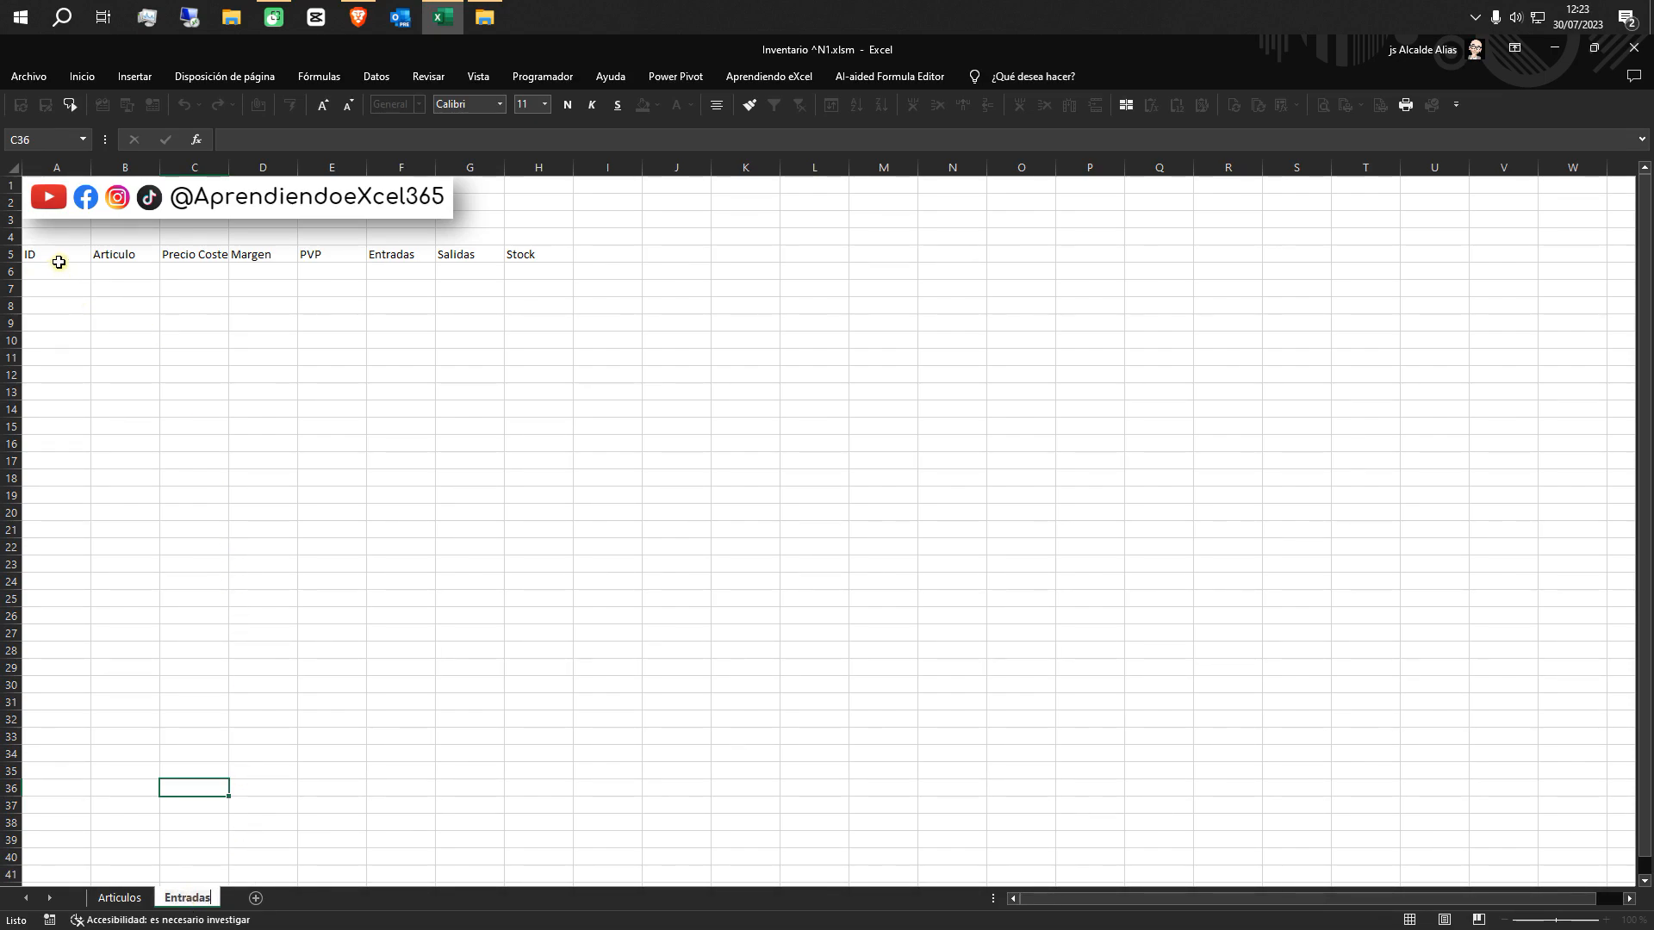
Insert a blank cell at A5 of the Entradas sheet, shifting the existing headers to the right
left_click(53, 257)
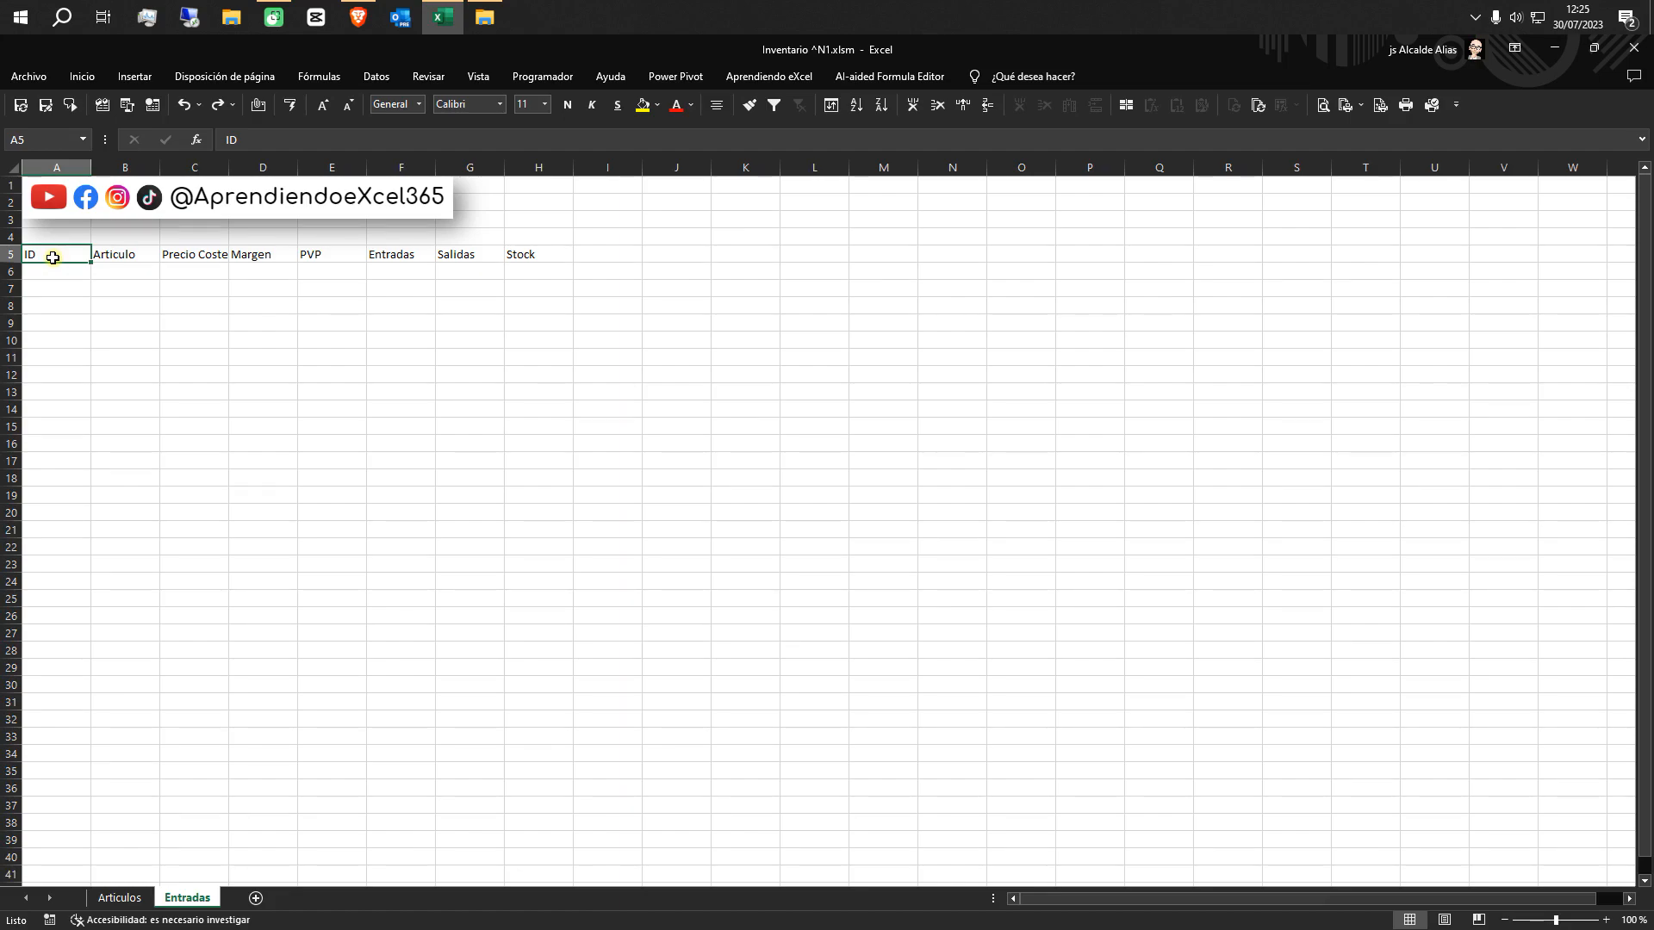
right_click(53, 257)
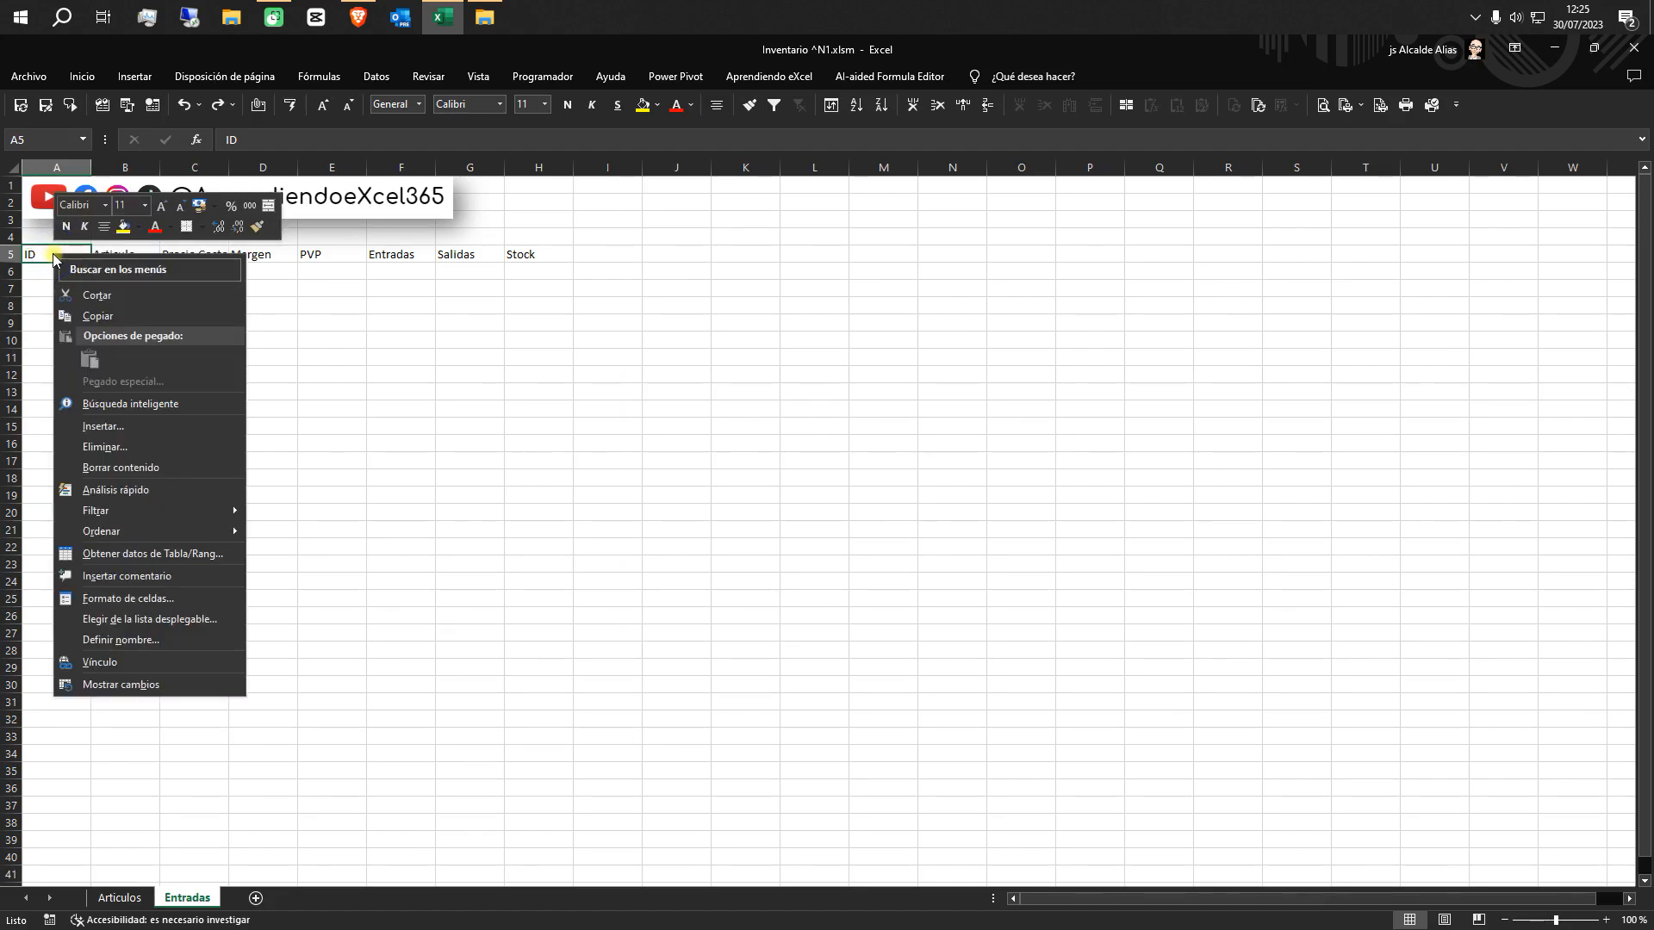
left_click(119, 430)
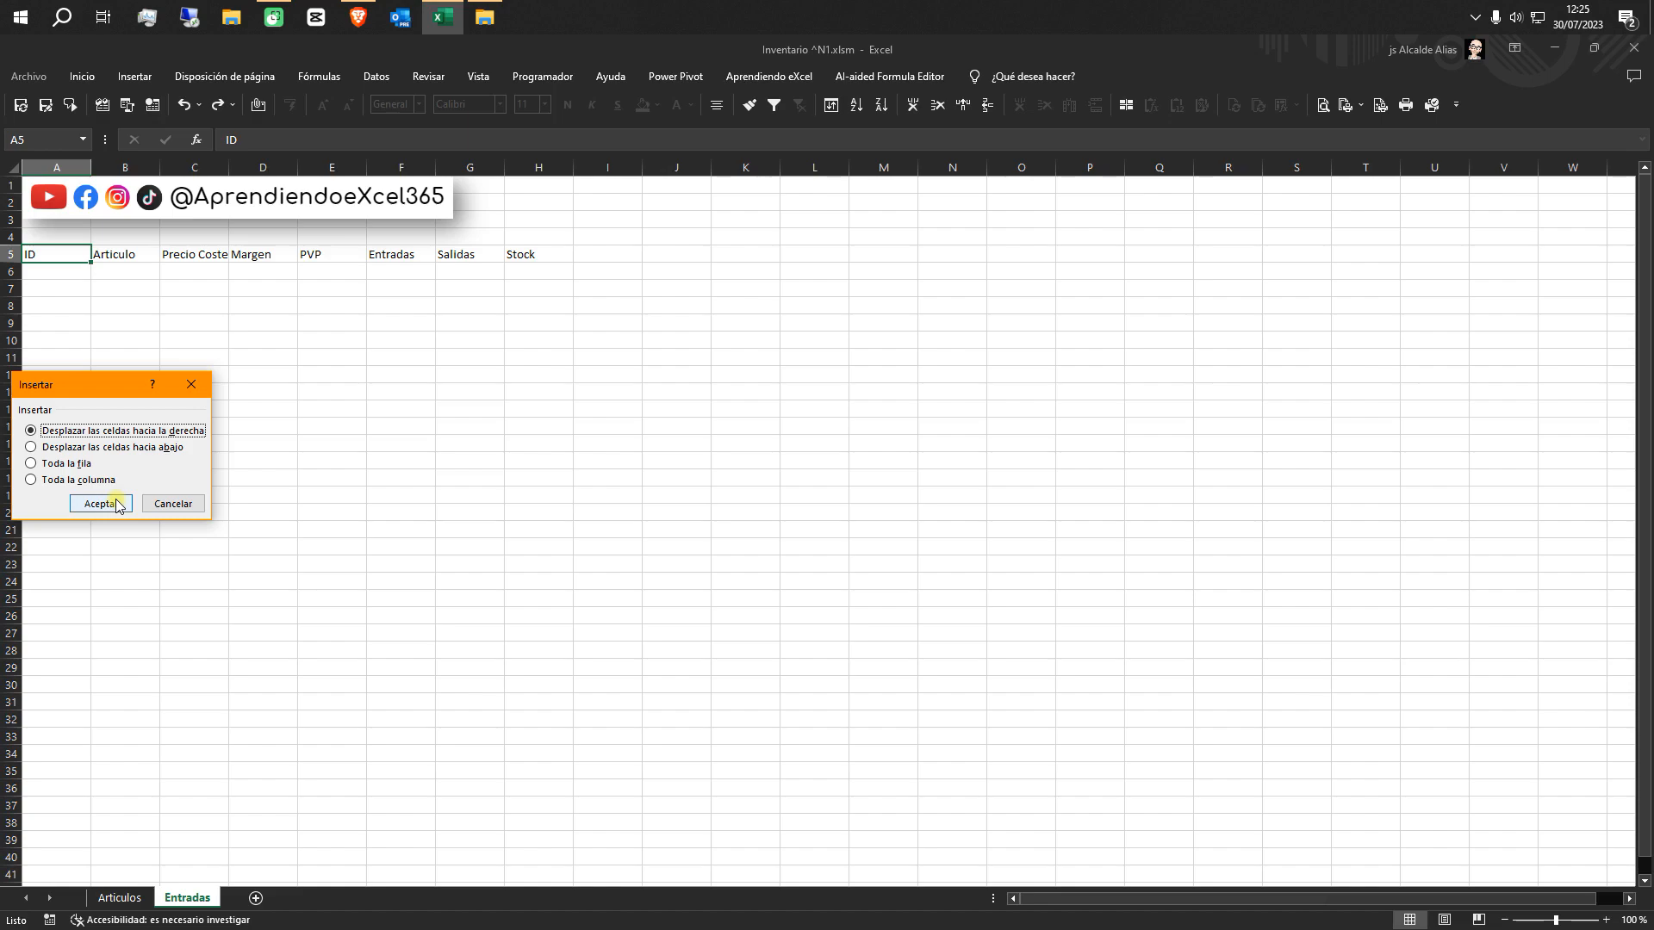
left_click(117, 504)
Enter the header Fecha Entrada in the blank cell A5 of the Entradas sheet
left_click(60, 256)
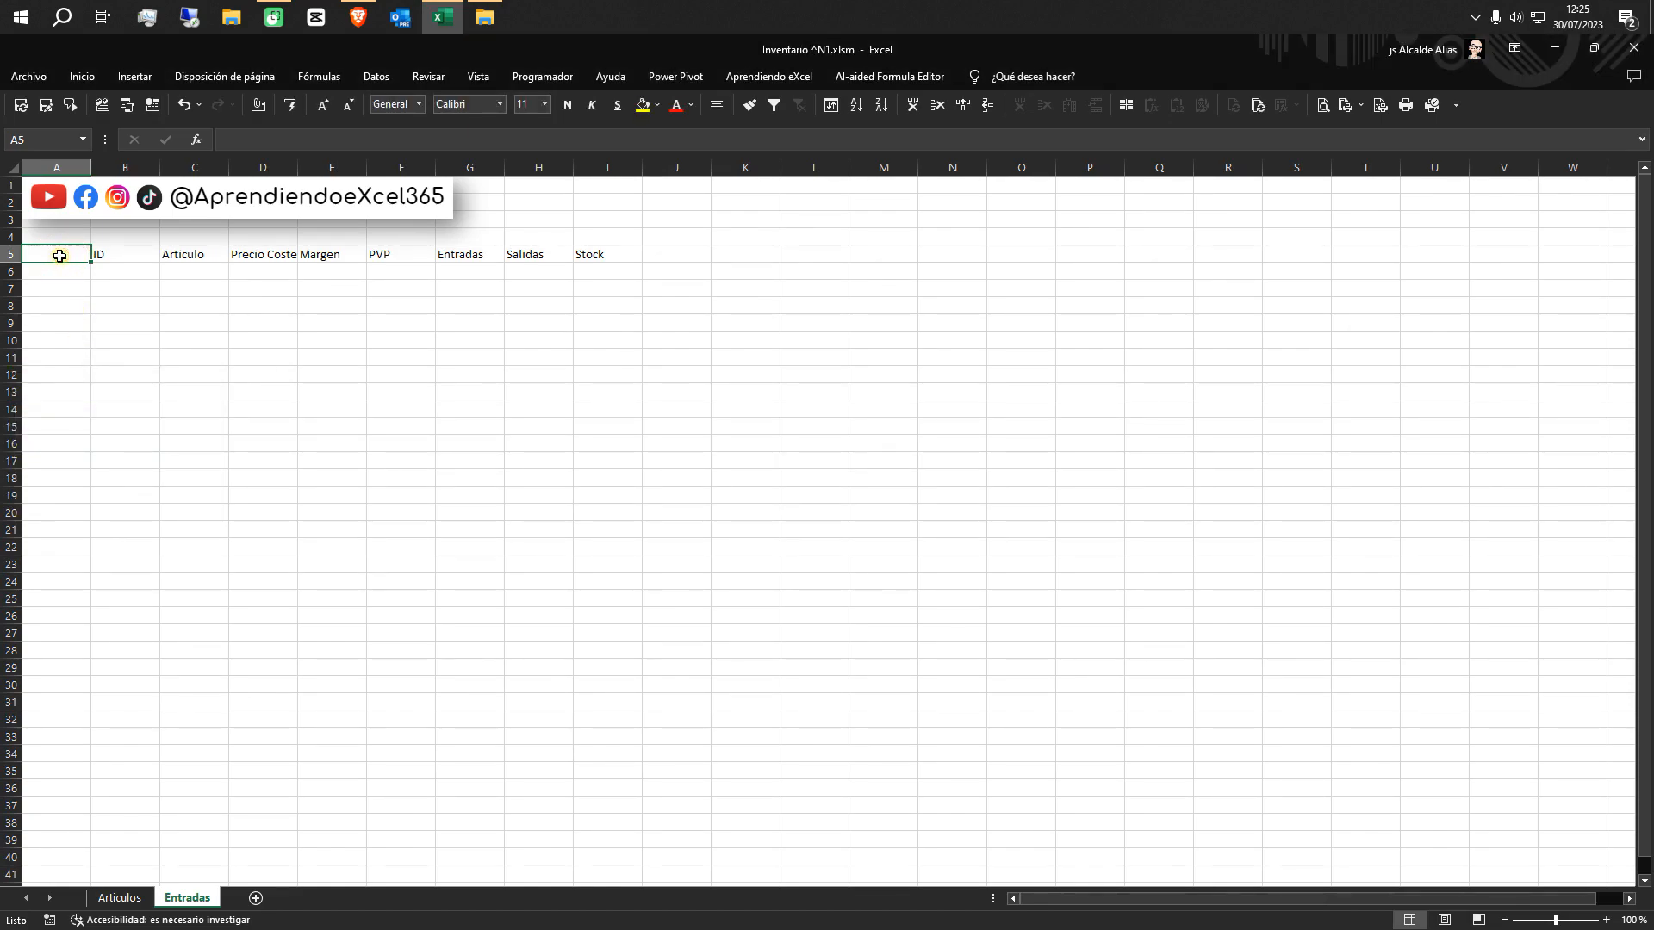
type("Fec")
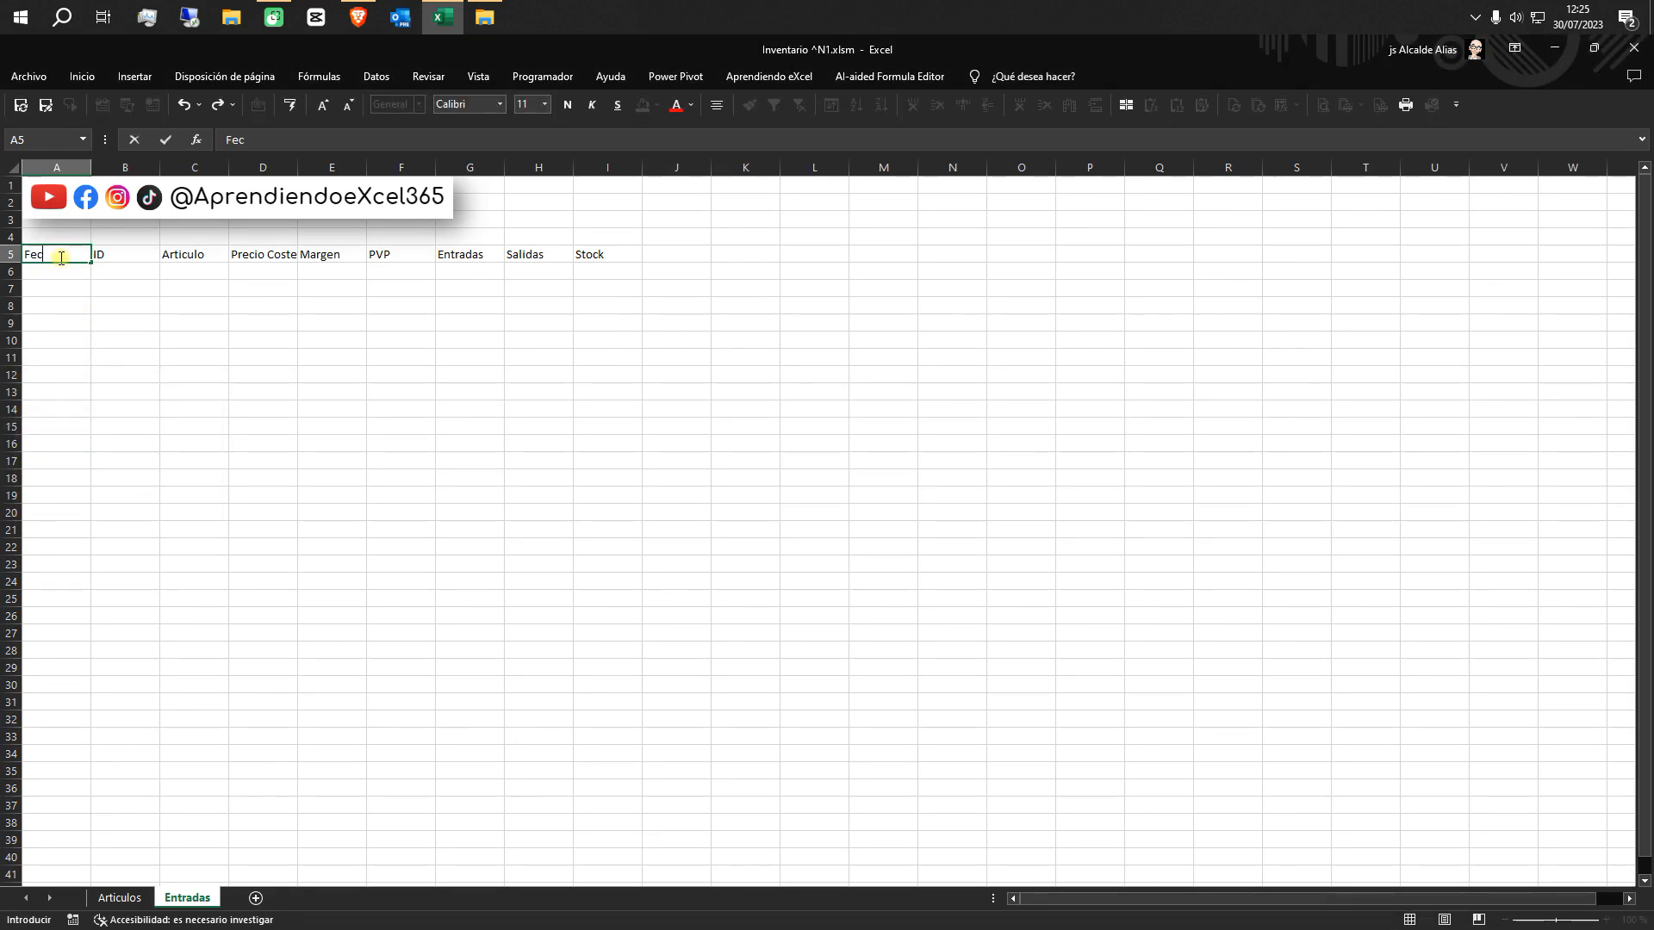
type("ha Entrada")
left_click(168, 309)
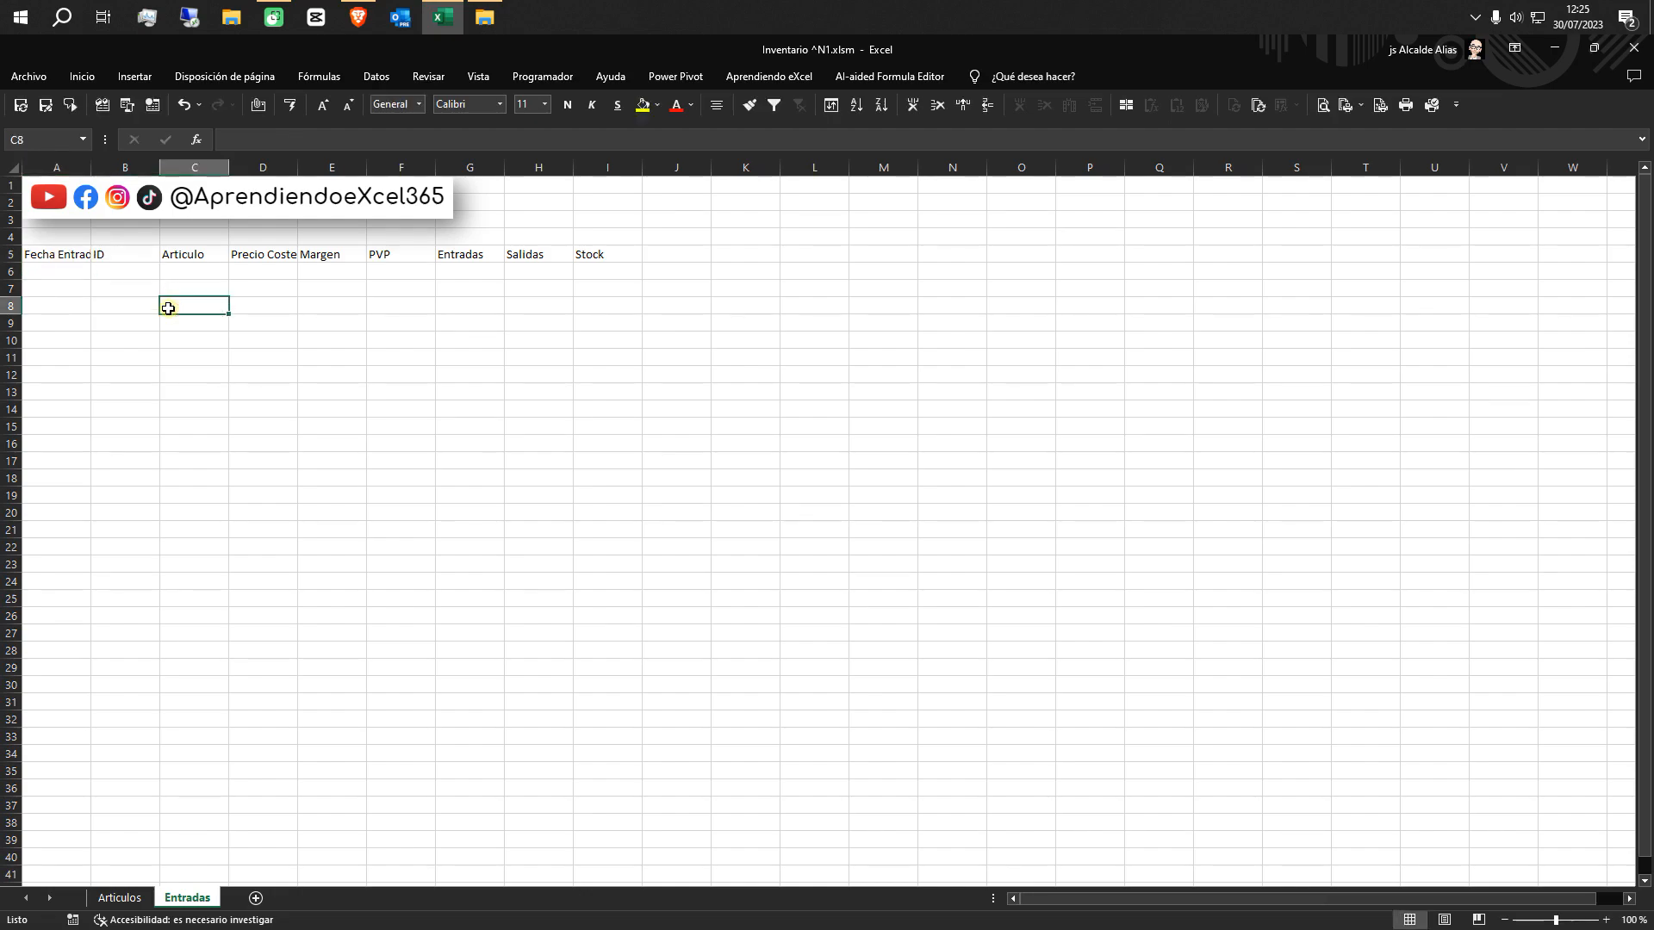
Replace the Precio Coste header in D5 with Uds. and clear the remaining headers in E5 to I5
left_click(131, 254)
left_click(185, 255)
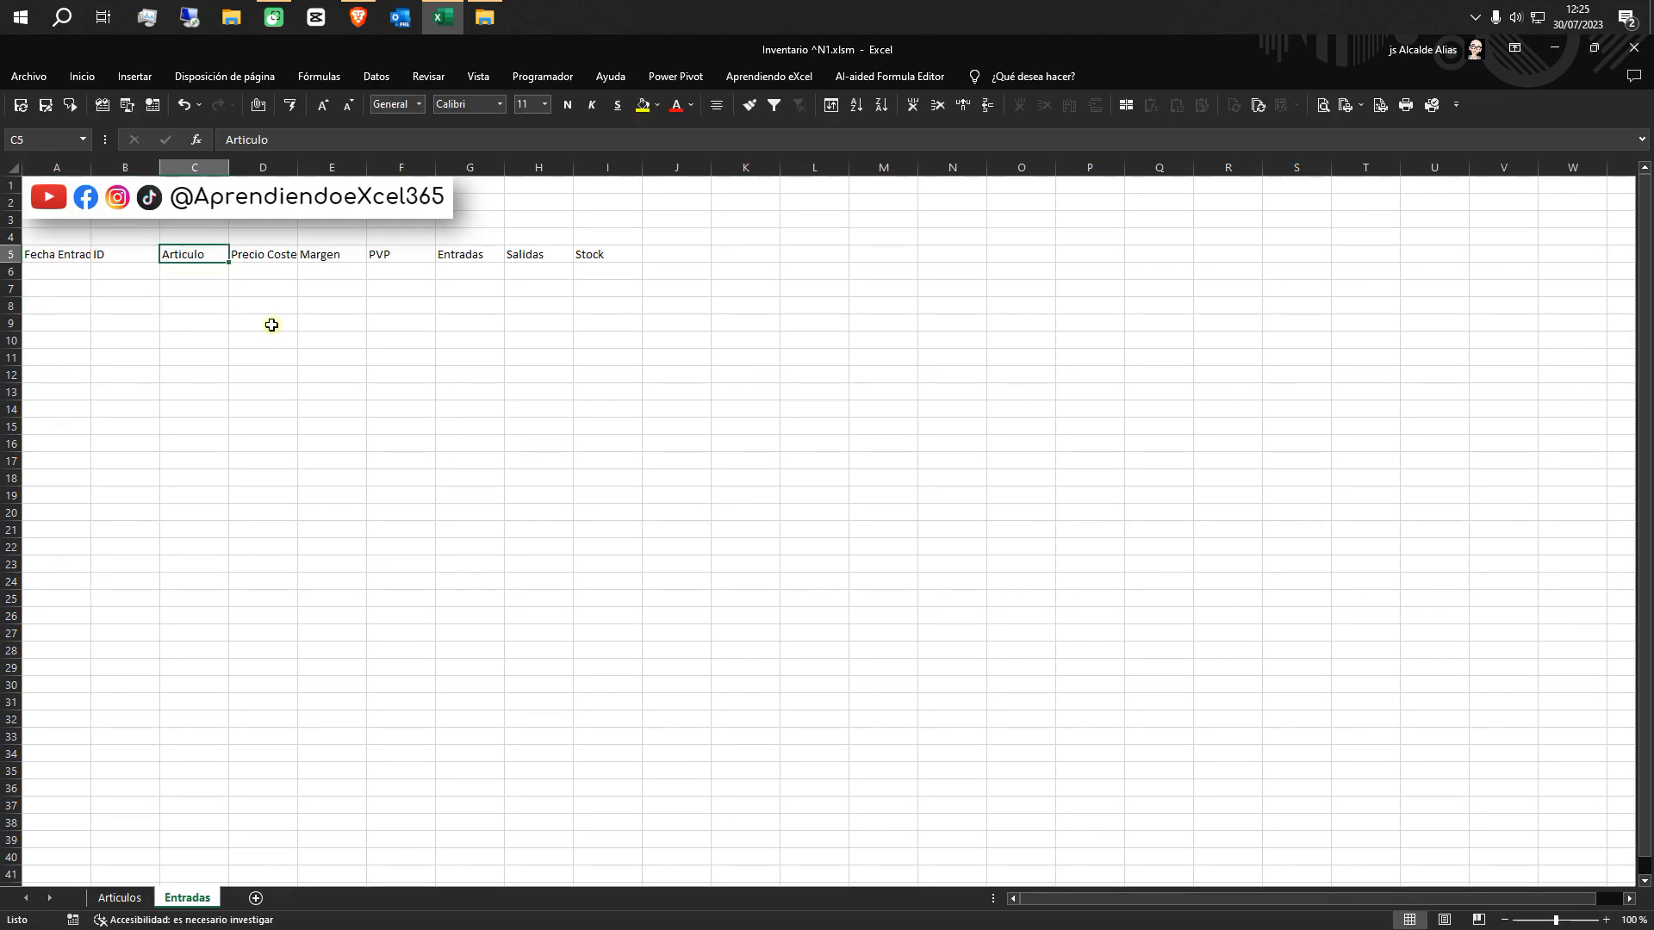
left_click(264, 256)
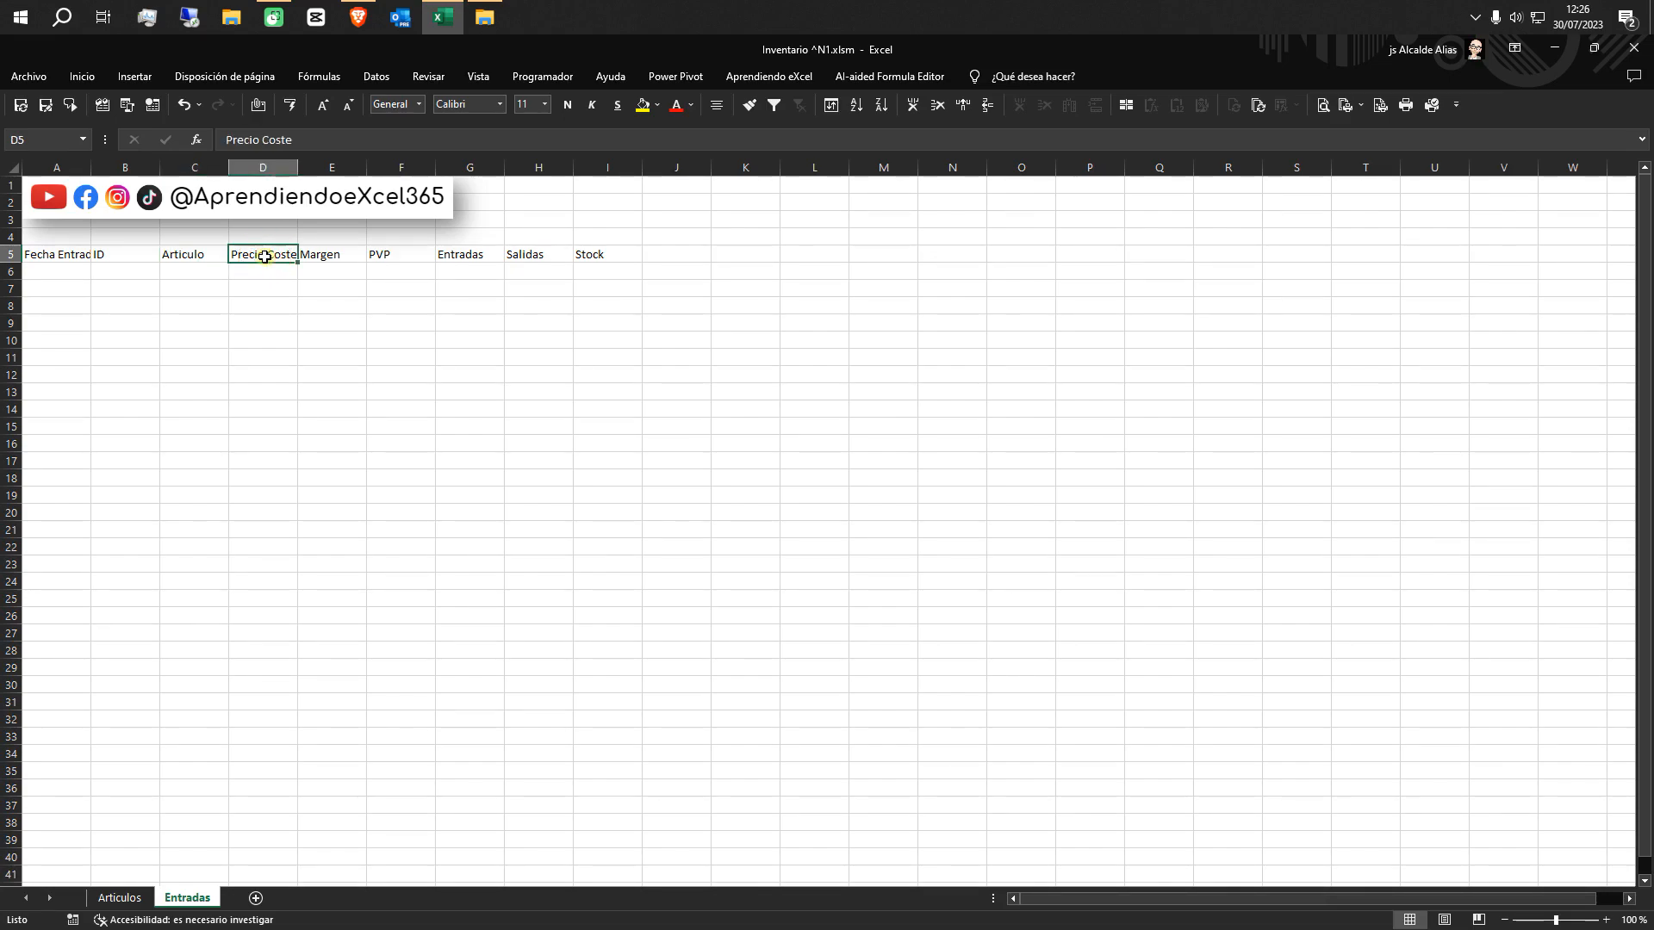
type("Uds.")
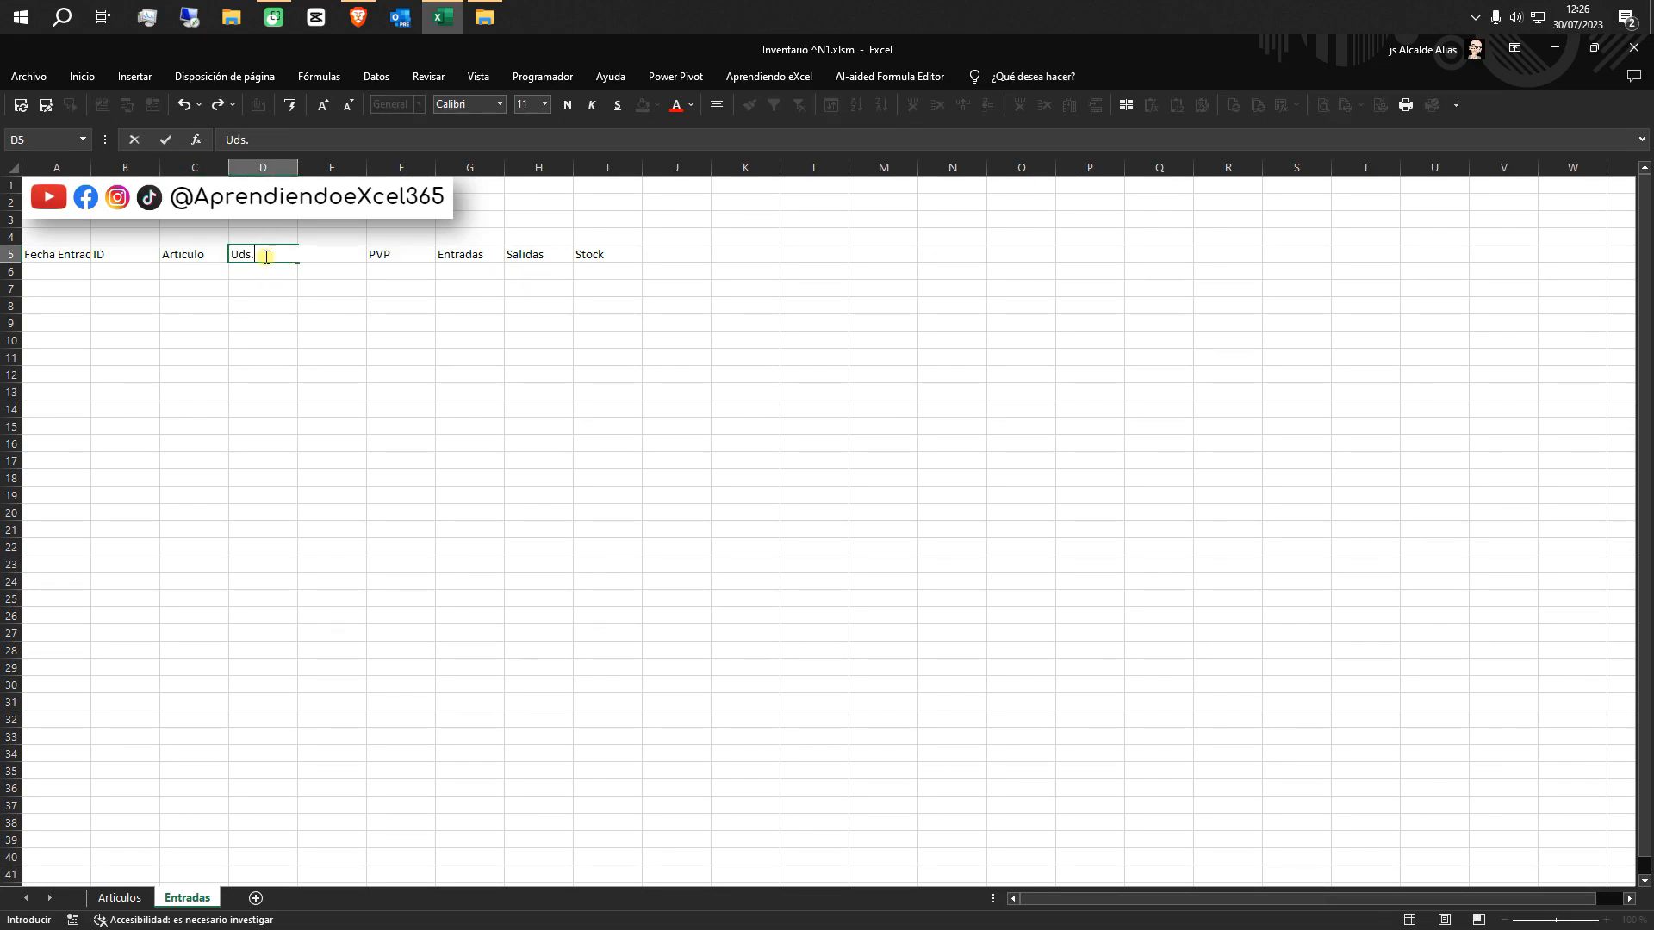
key("Tab")
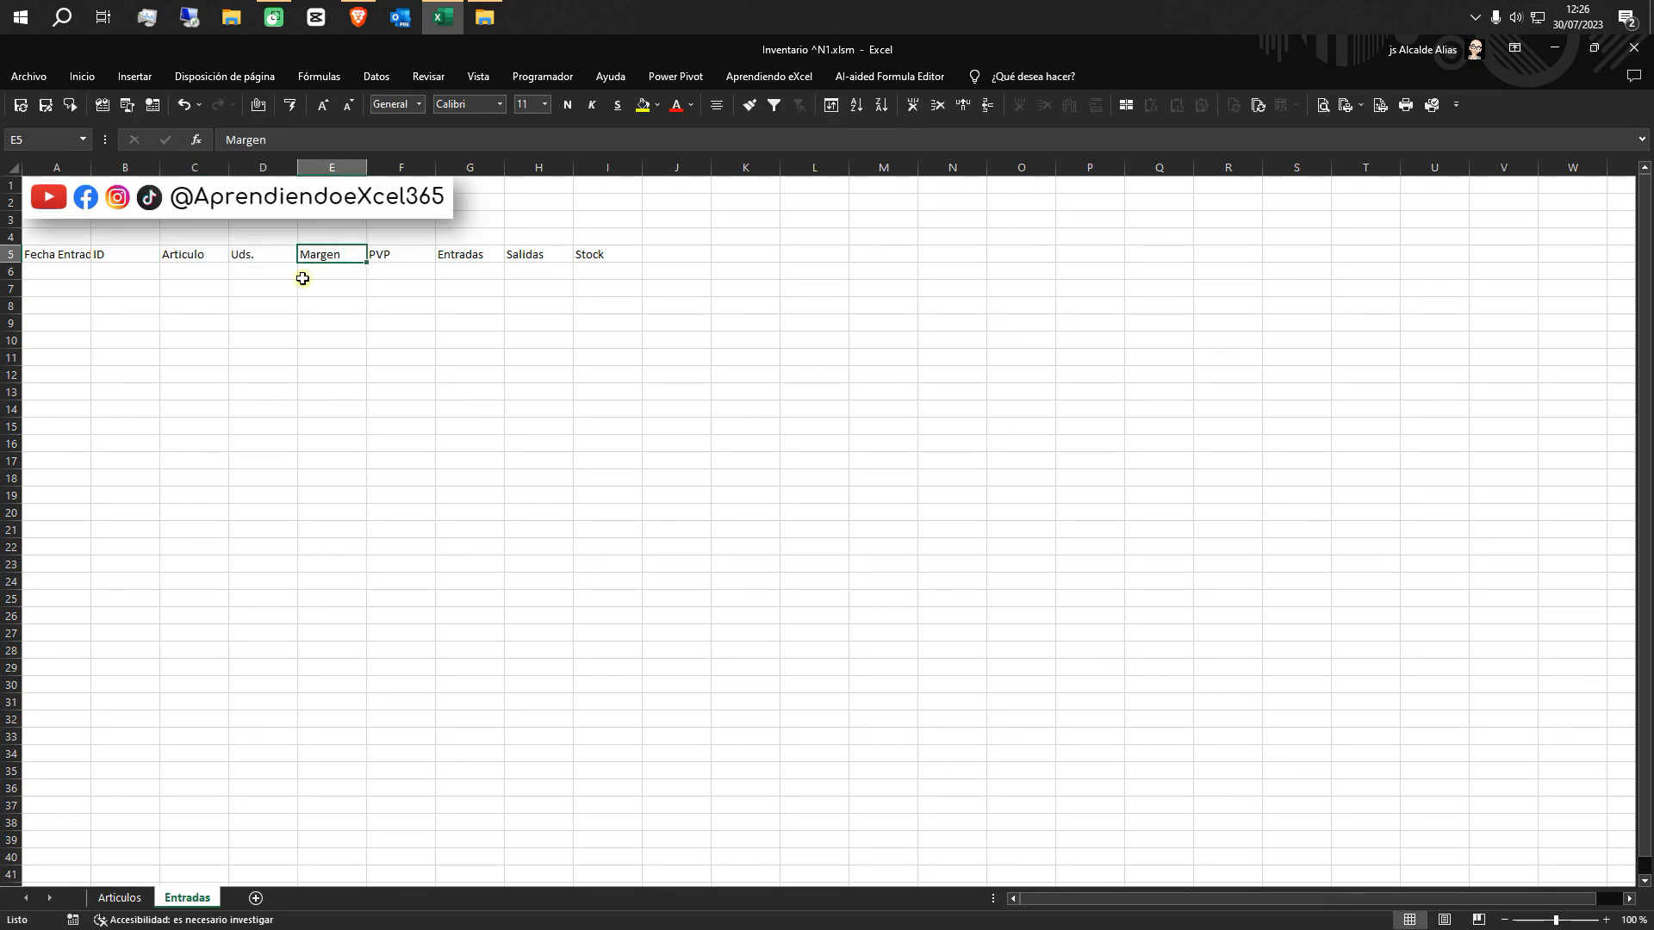
left_click_drag(340, 258, 600, 259)
key("Delete")
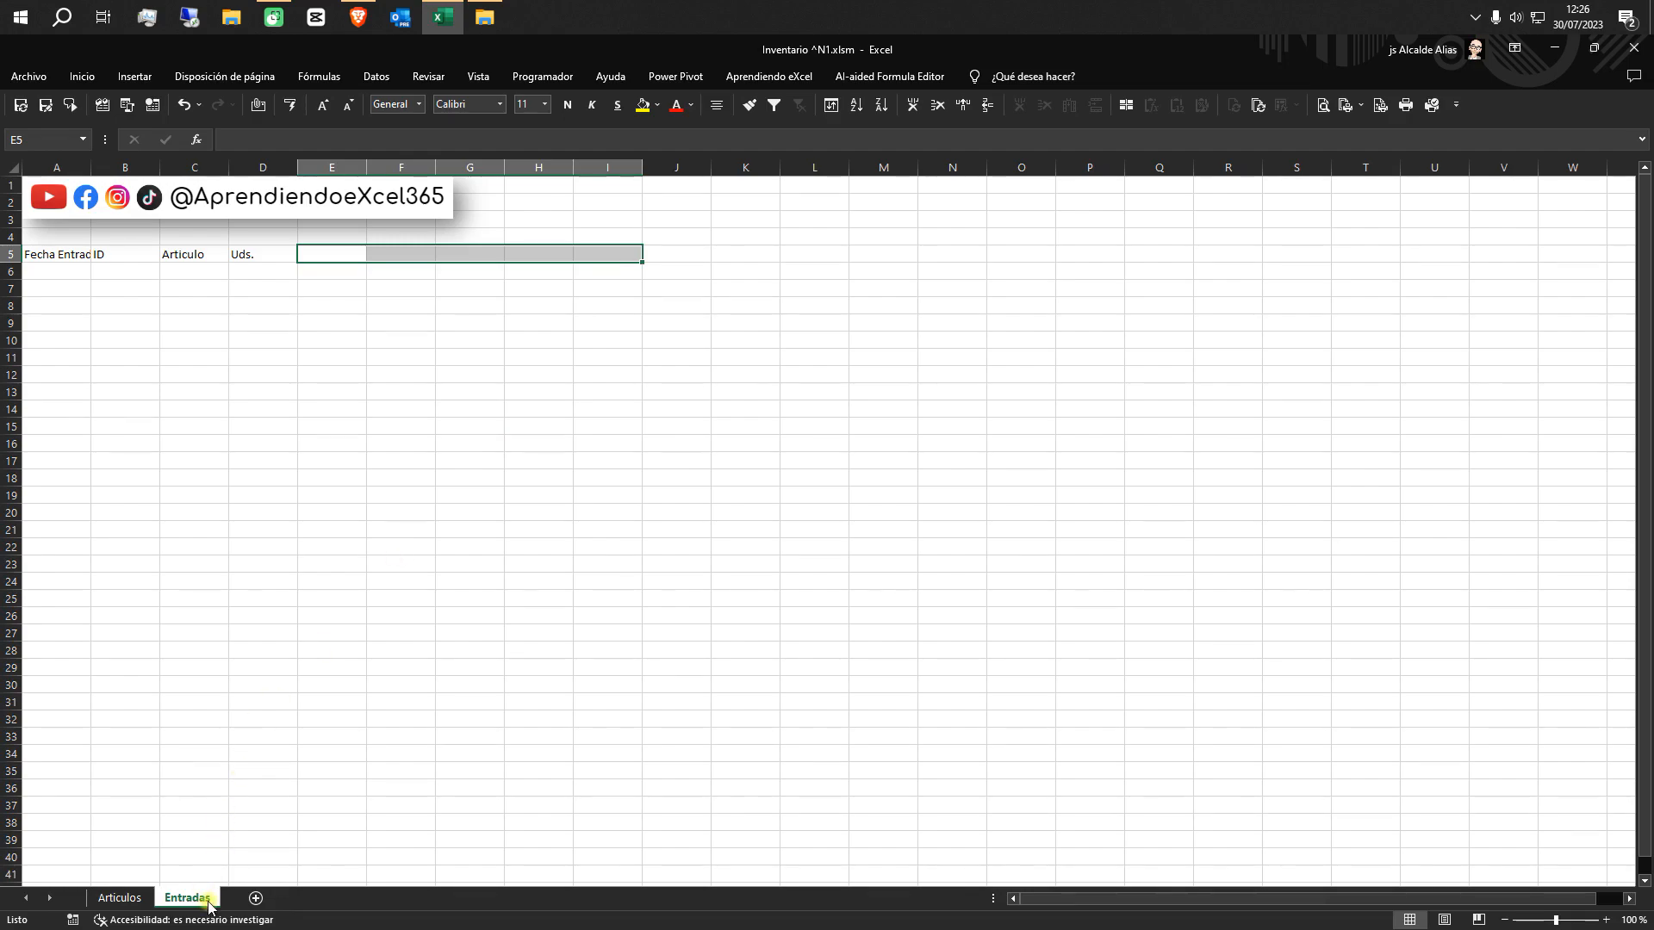
Duplicate the Entradas sheet after the original and rename the copy as Salidas
left_click_drag(208, 903, 250, 902)
double_click(251, 900)
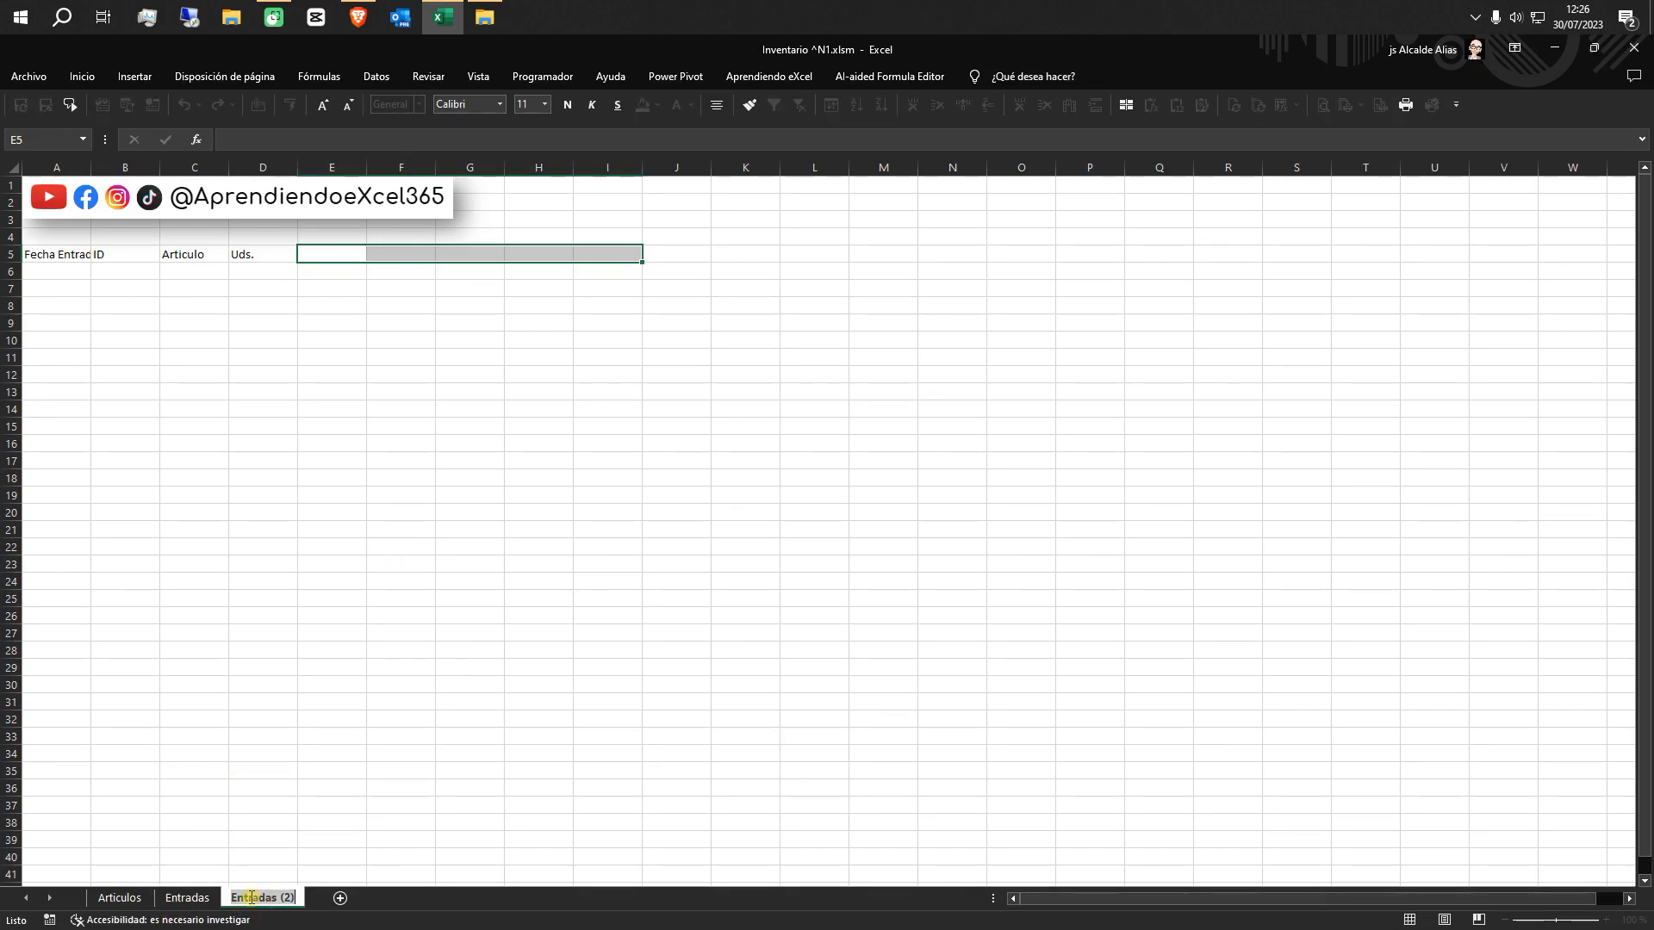
type("Salida")
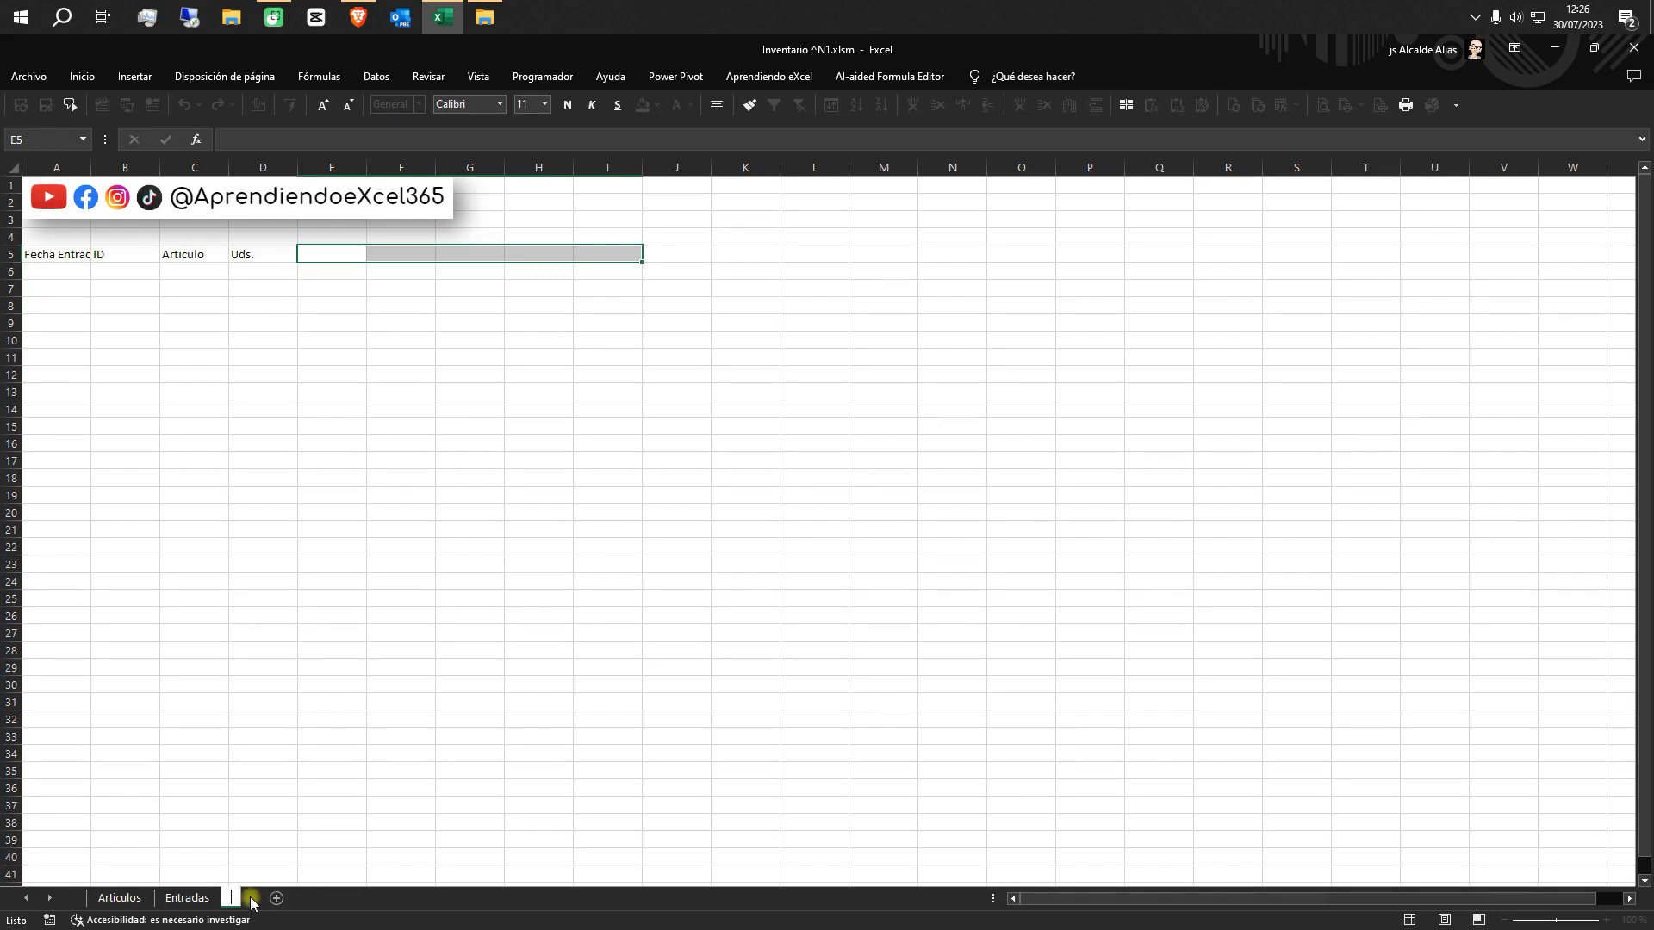
type("s")
Change the header in A5 of the Salidas sheet to Fecha Salida
left_click(47, 255)
type("Fech")
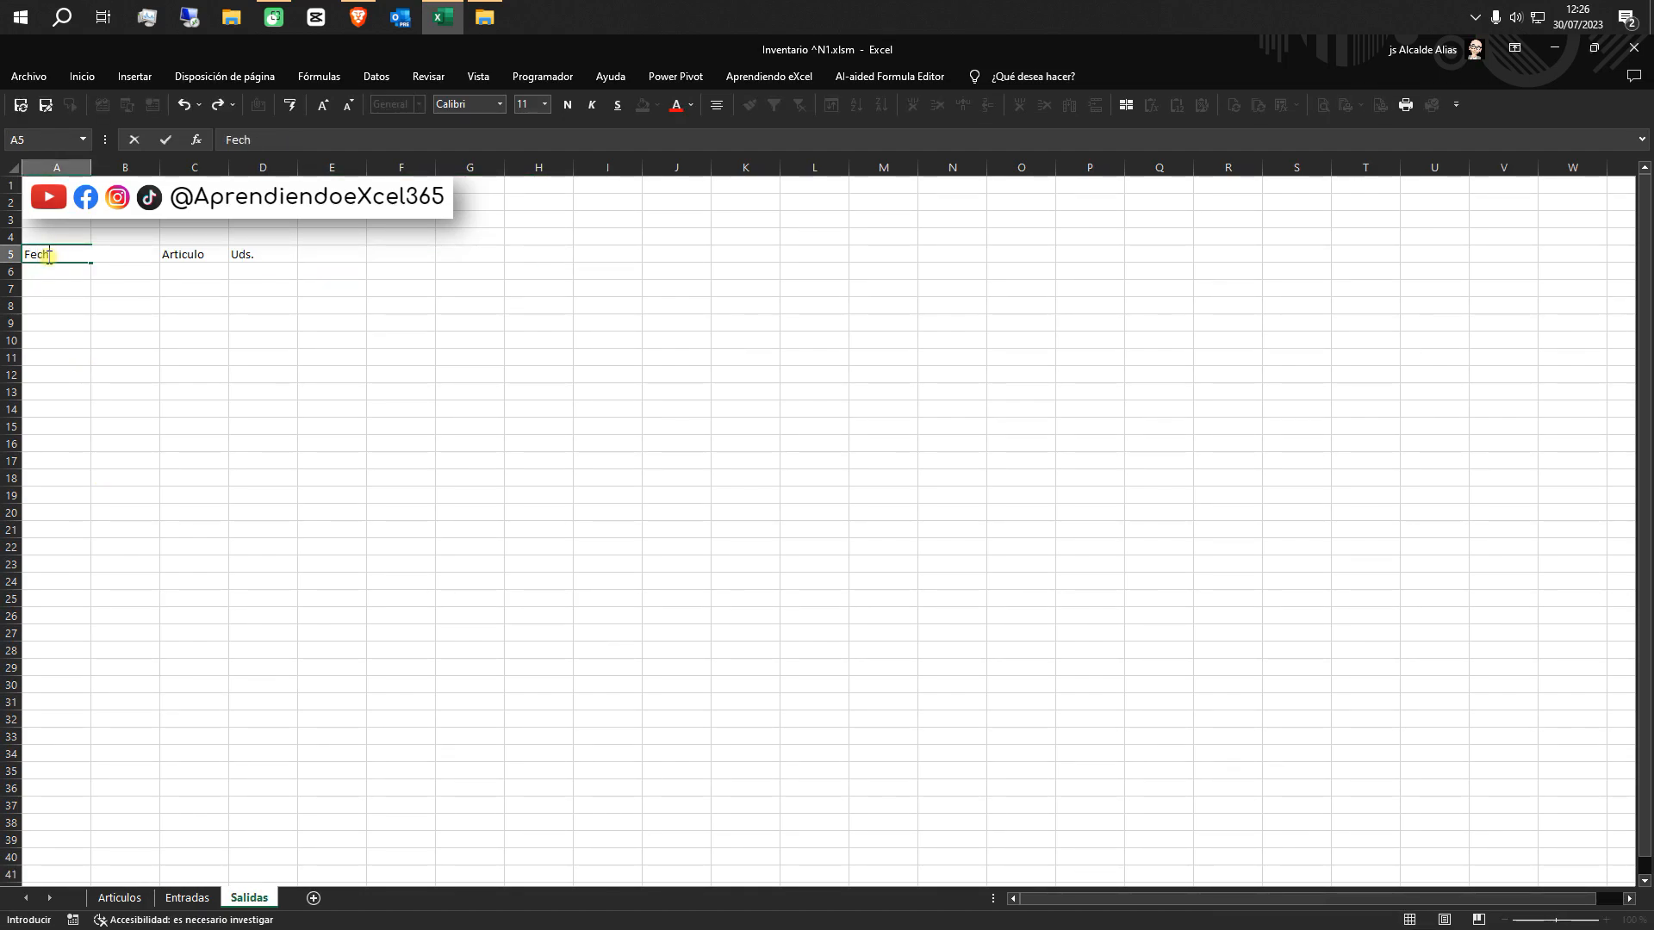
type("a Salida")
left_click(90, 304)
left_click(127, 256)
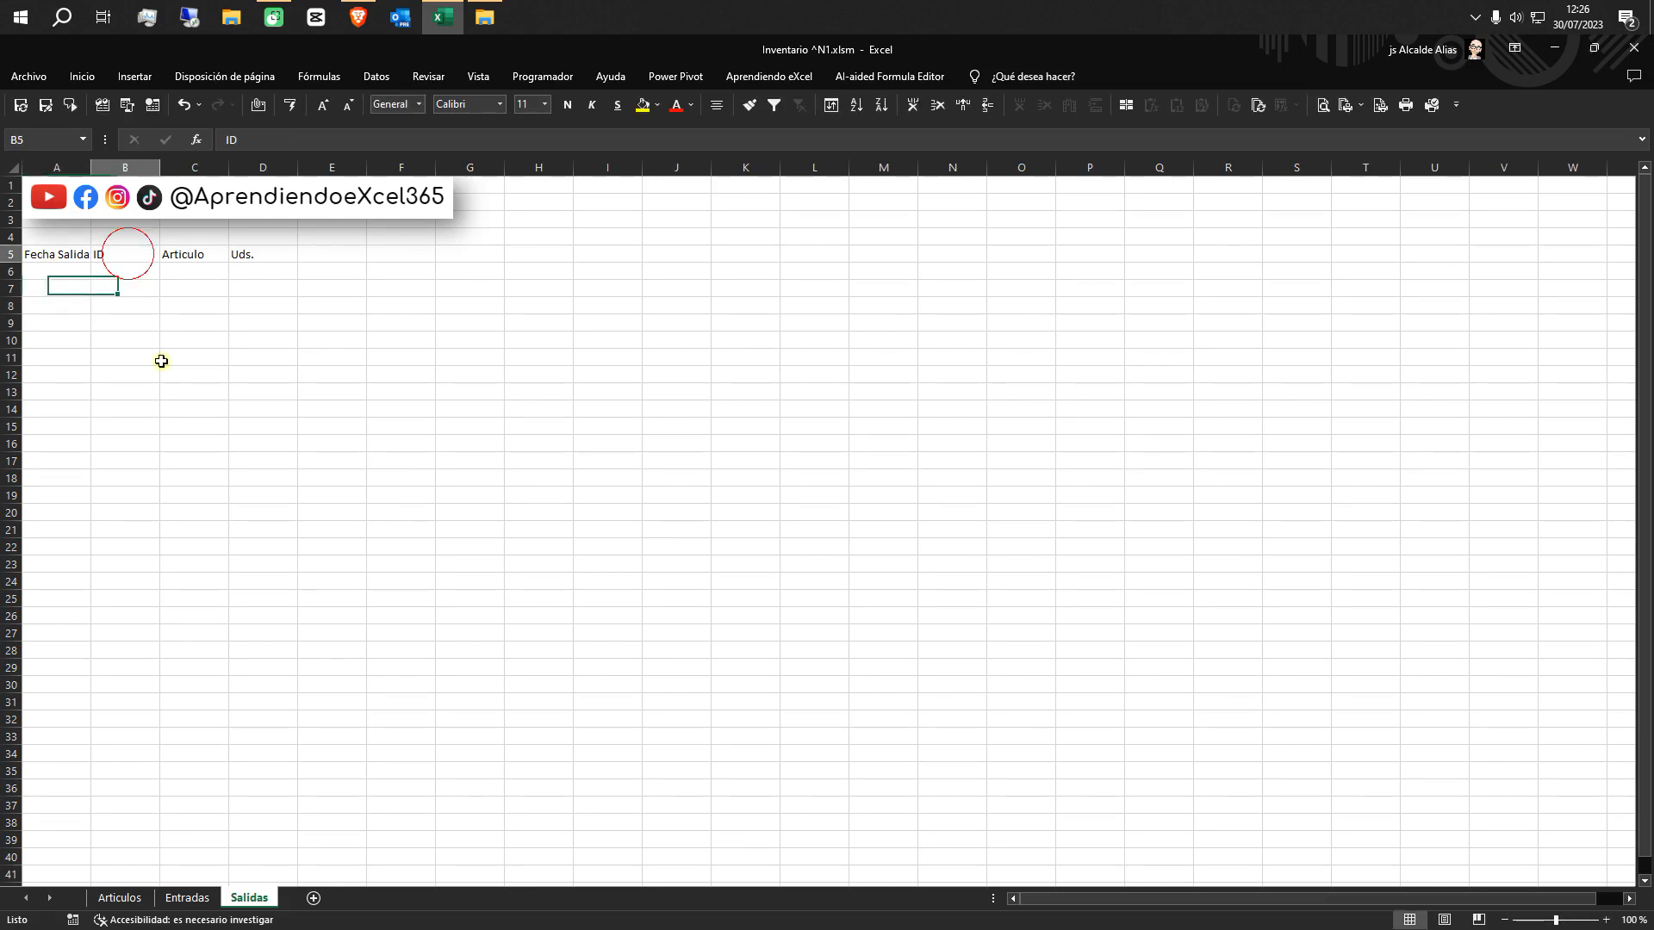
left_click(209, 255)
left_click(277, 252)
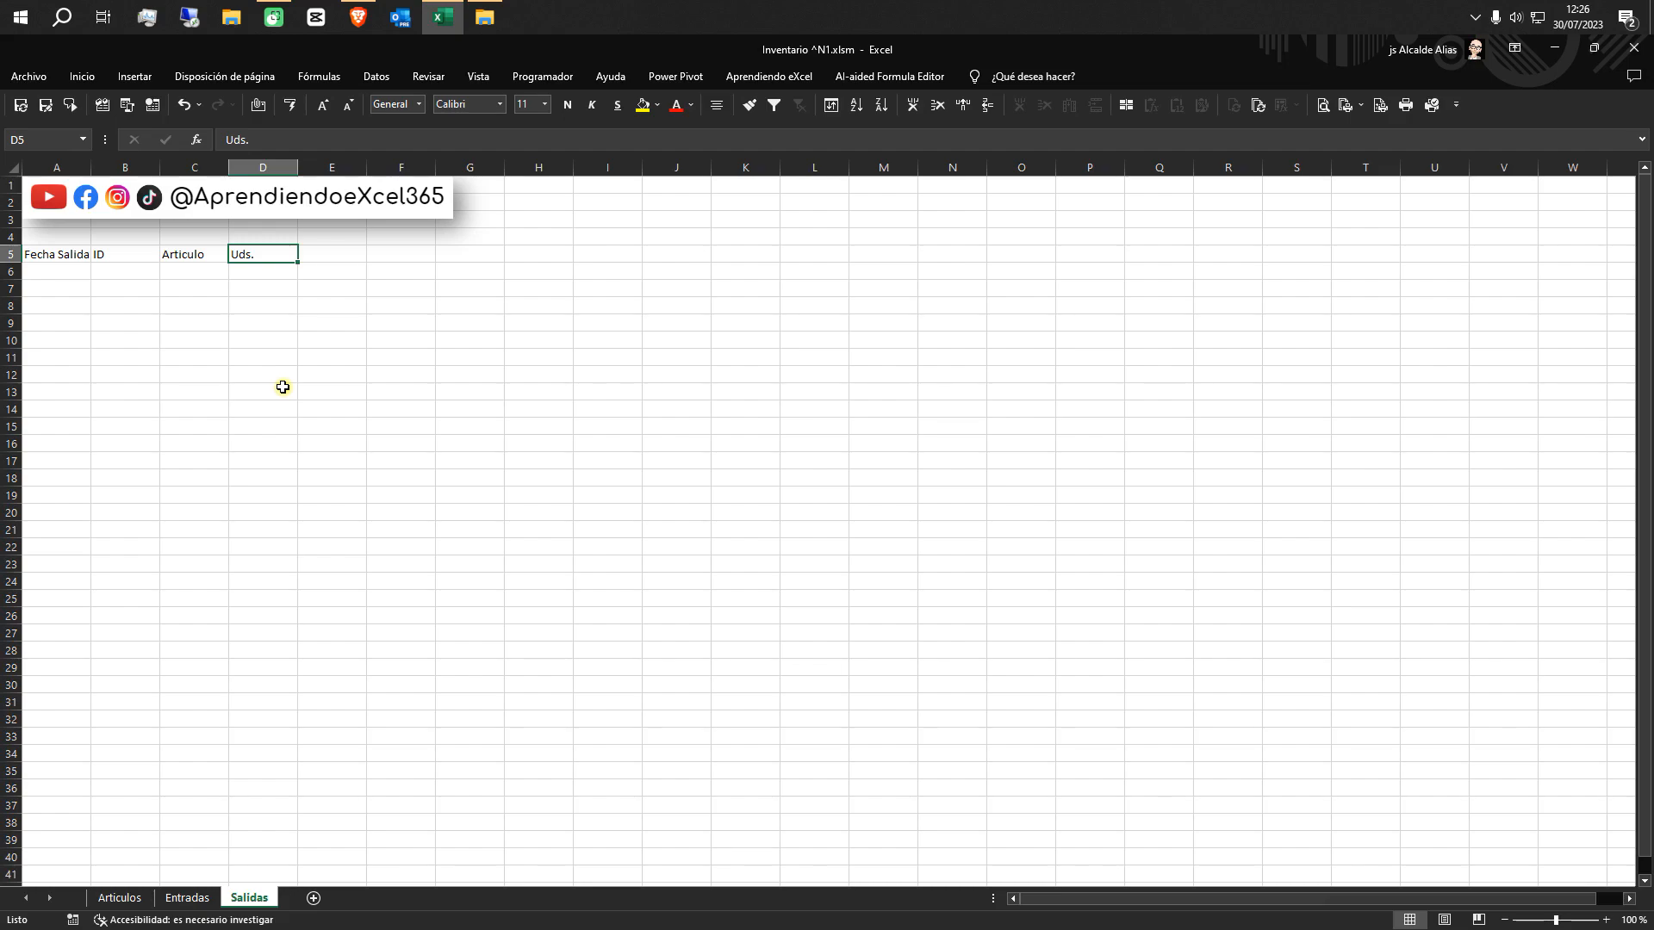
Convert the header row A5:H5 of the Articulos sheet into a table with headers and apply the black-header banded style
left_click(120, 898)
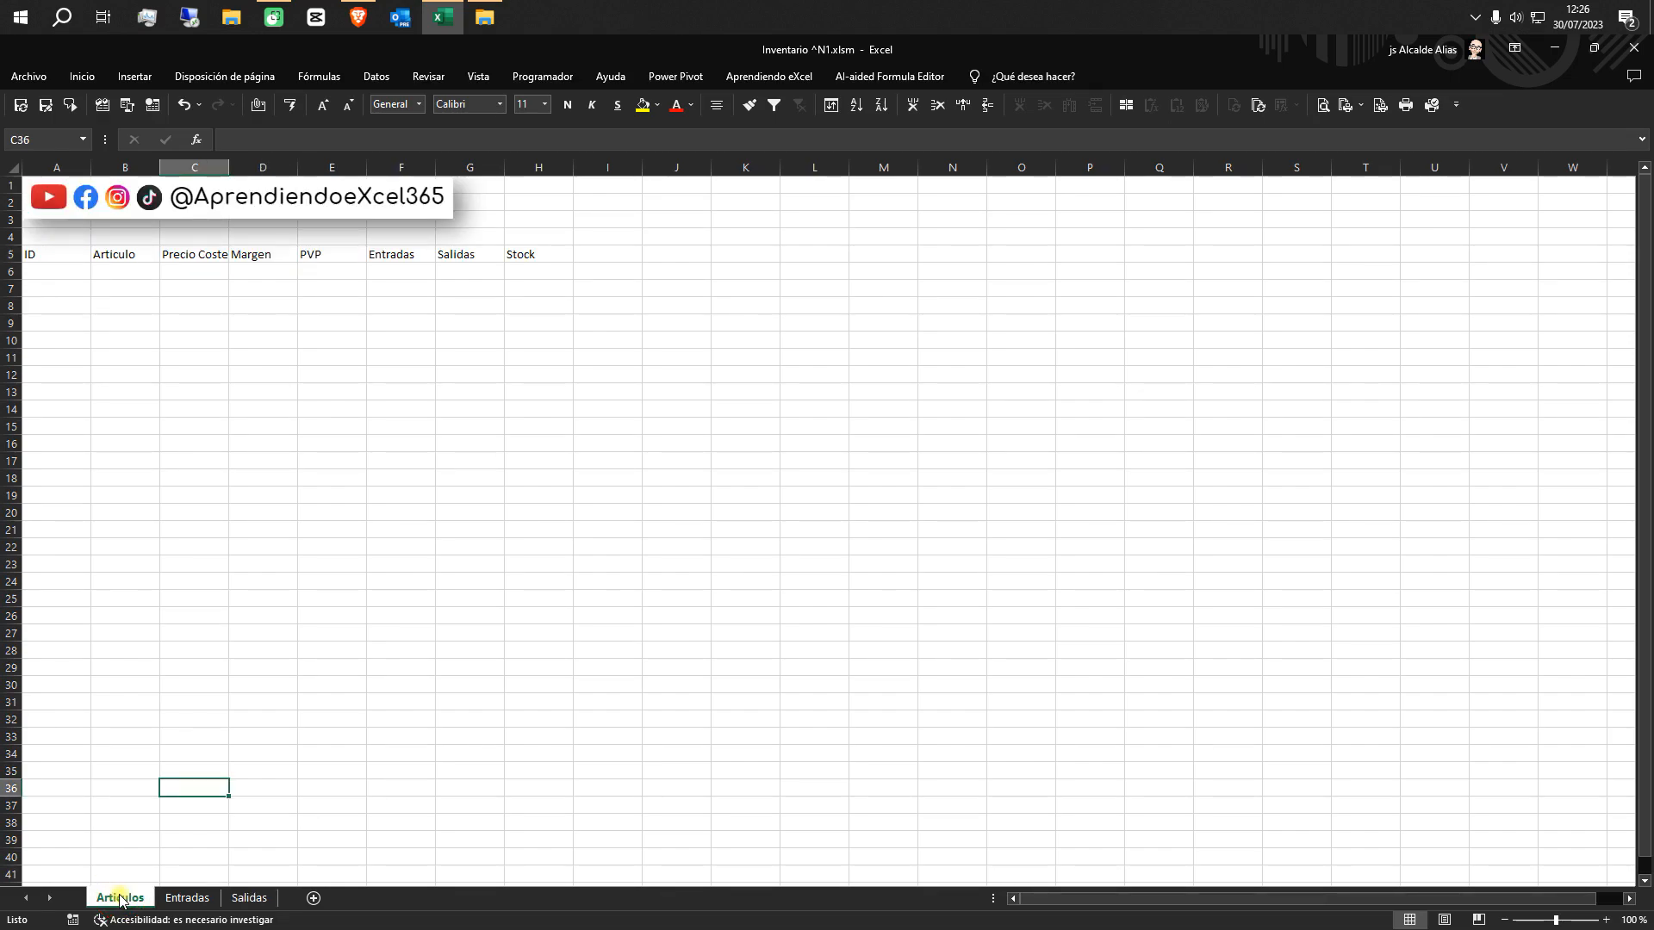
left_click(46, 255)
key("ctrl+shift+Right")
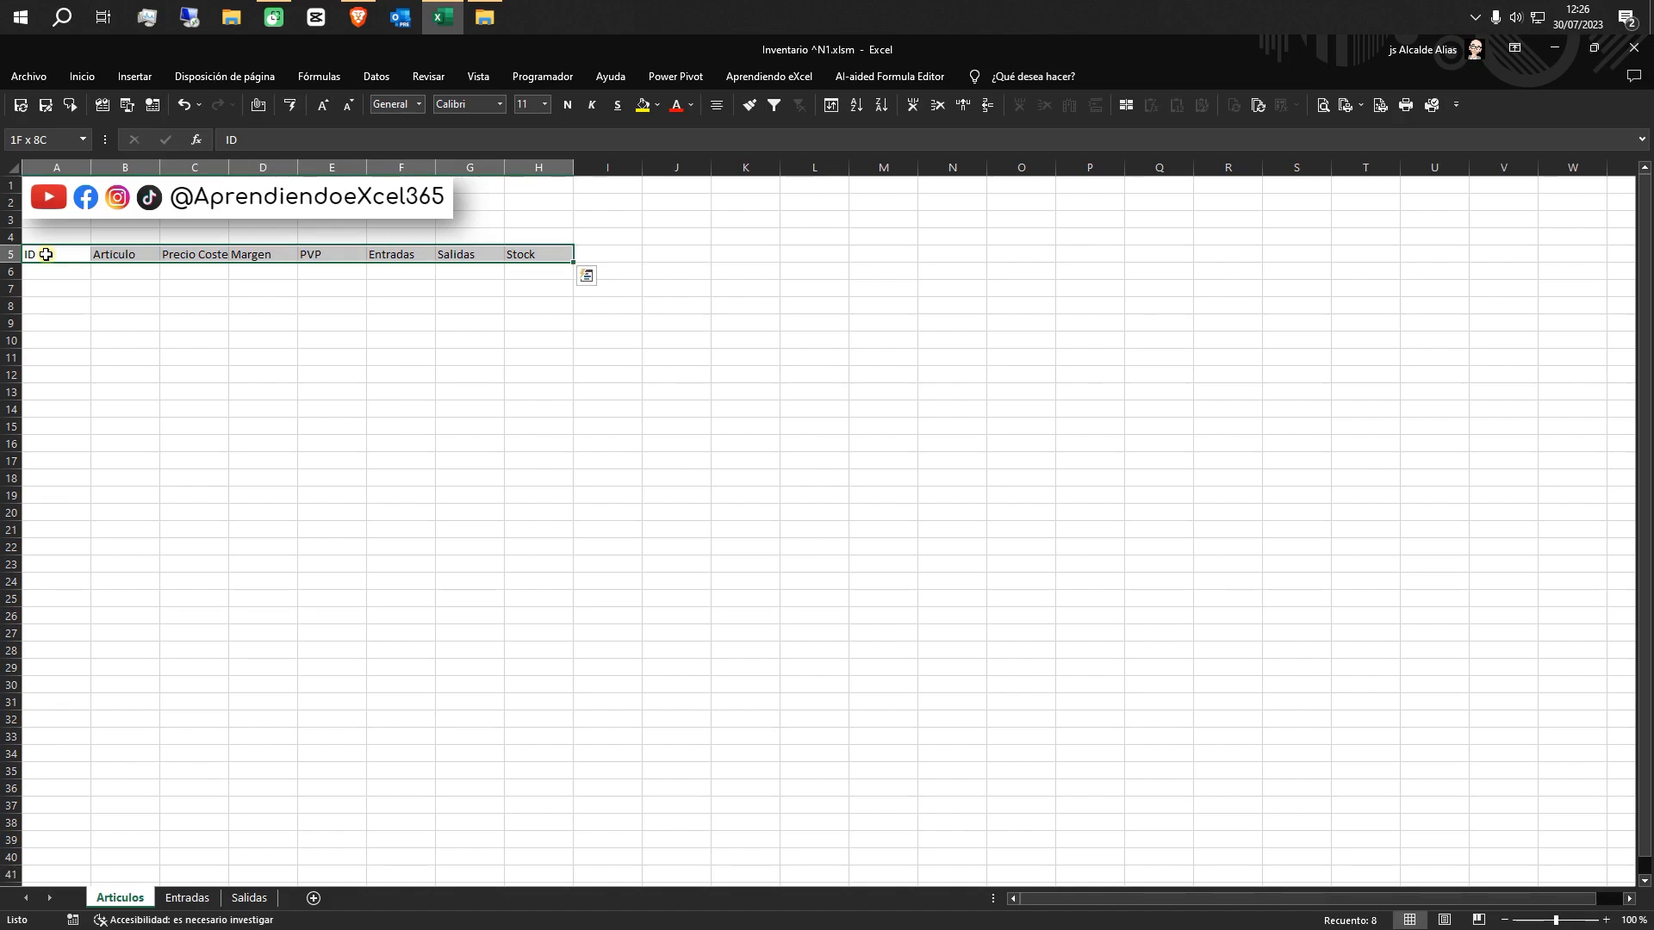
left_click(125, 77)
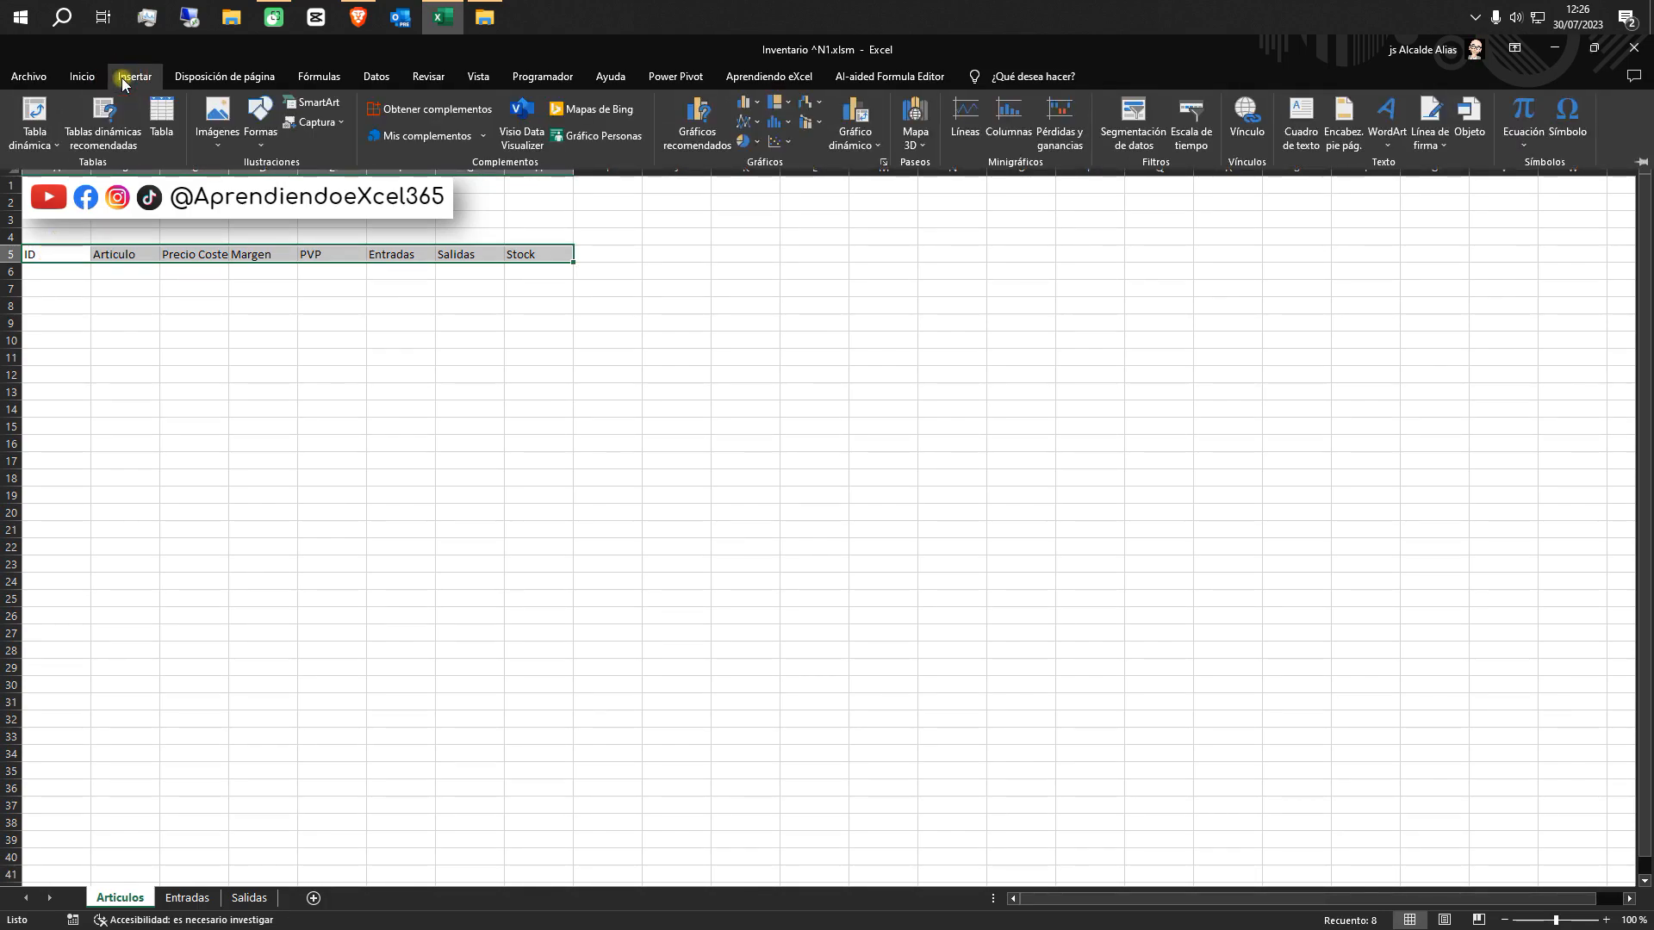
left_click(168, 123)
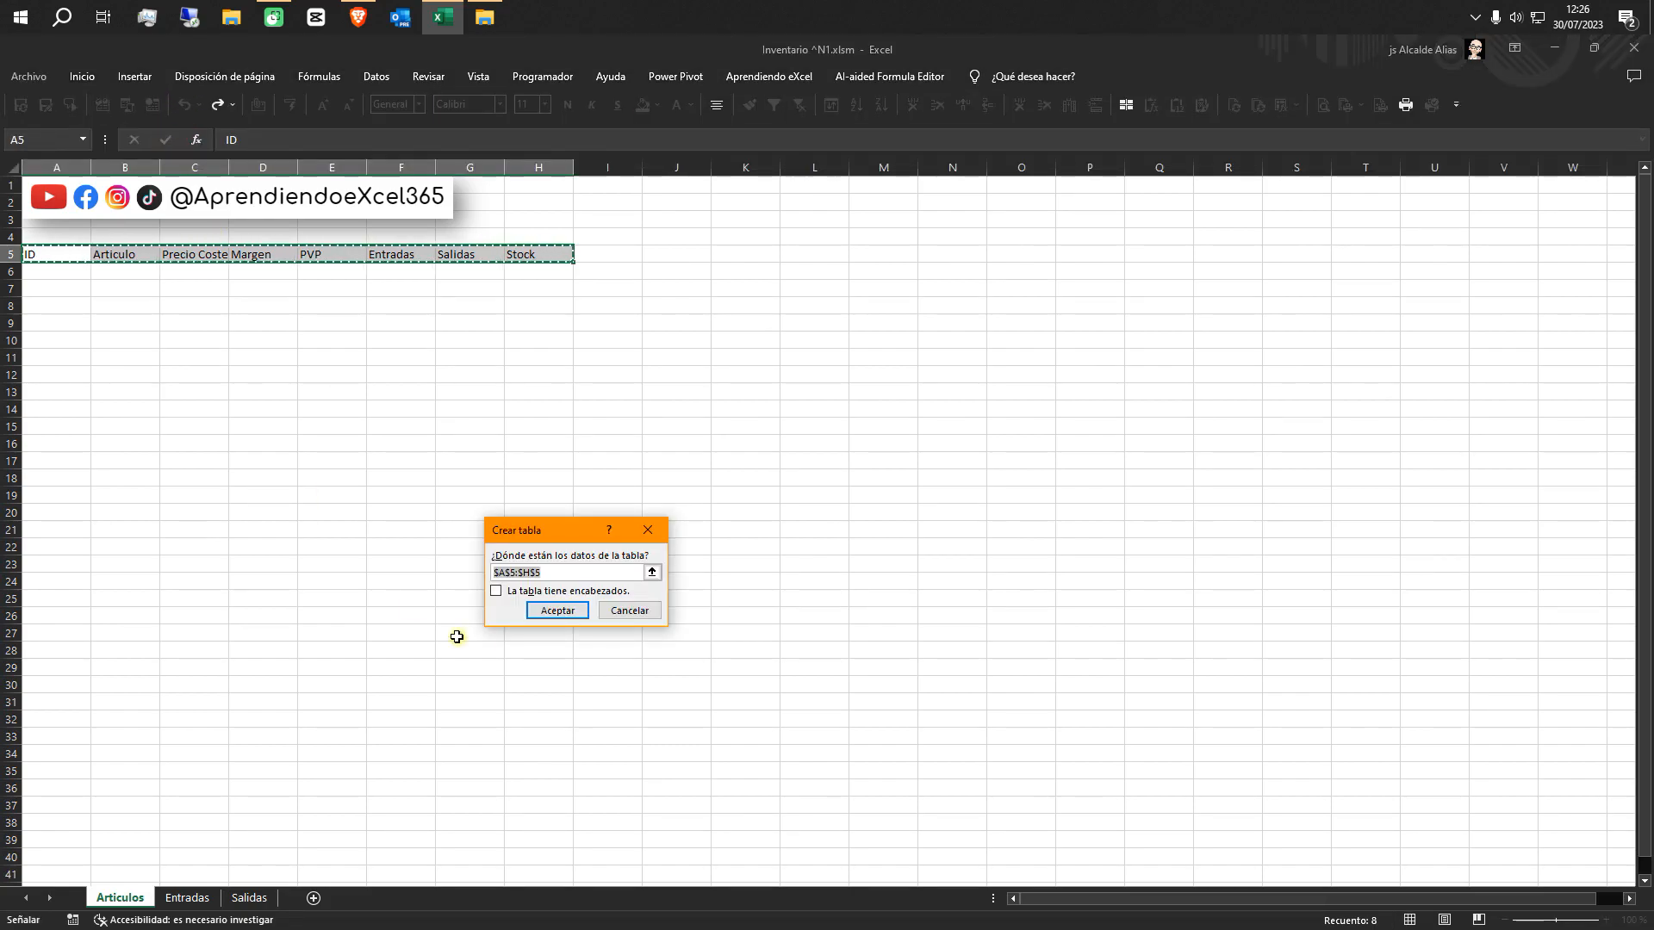
left_click(496, 591)
left_click(557, 611)
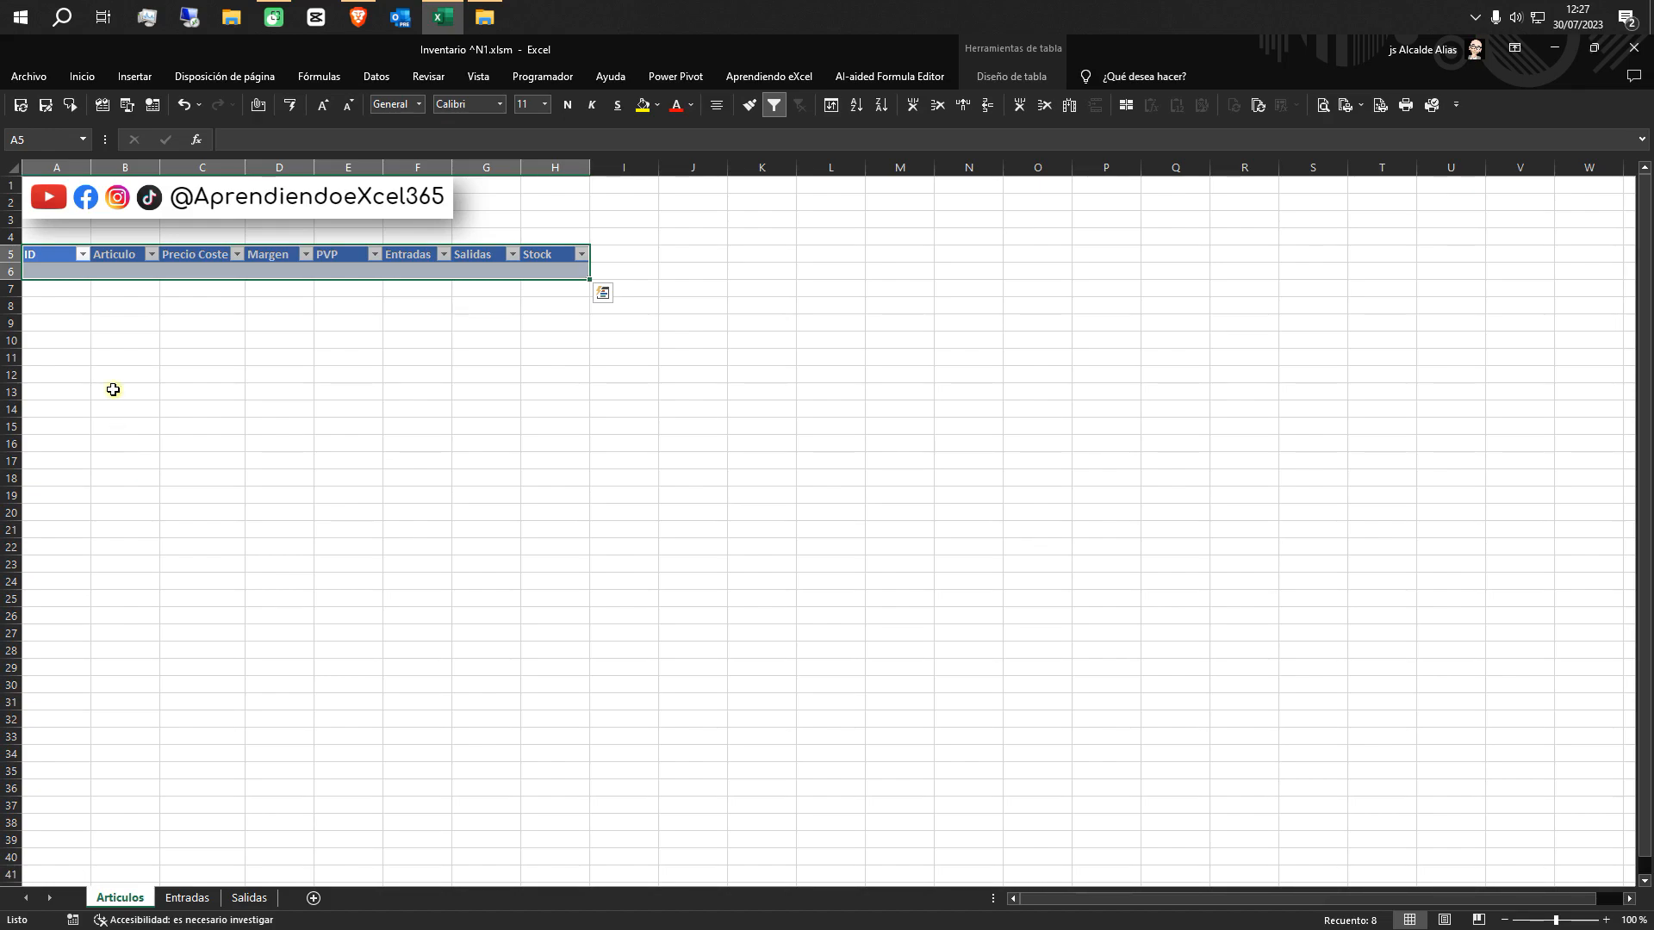
left_click(1017, 78)
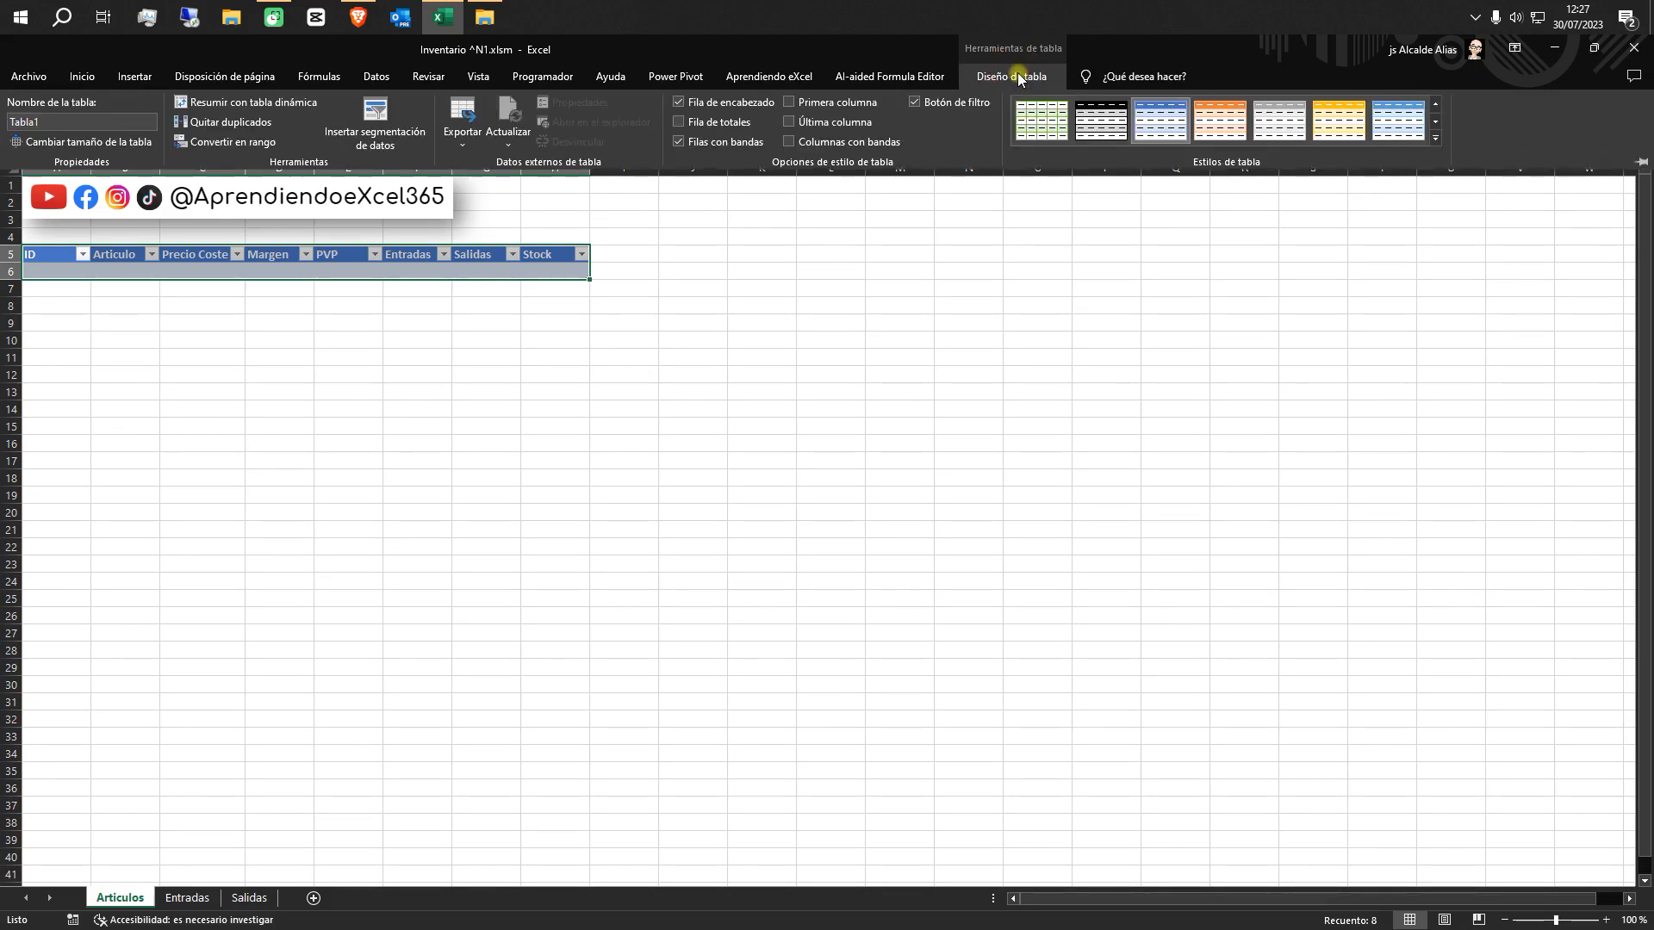
left_click(1091, 131)
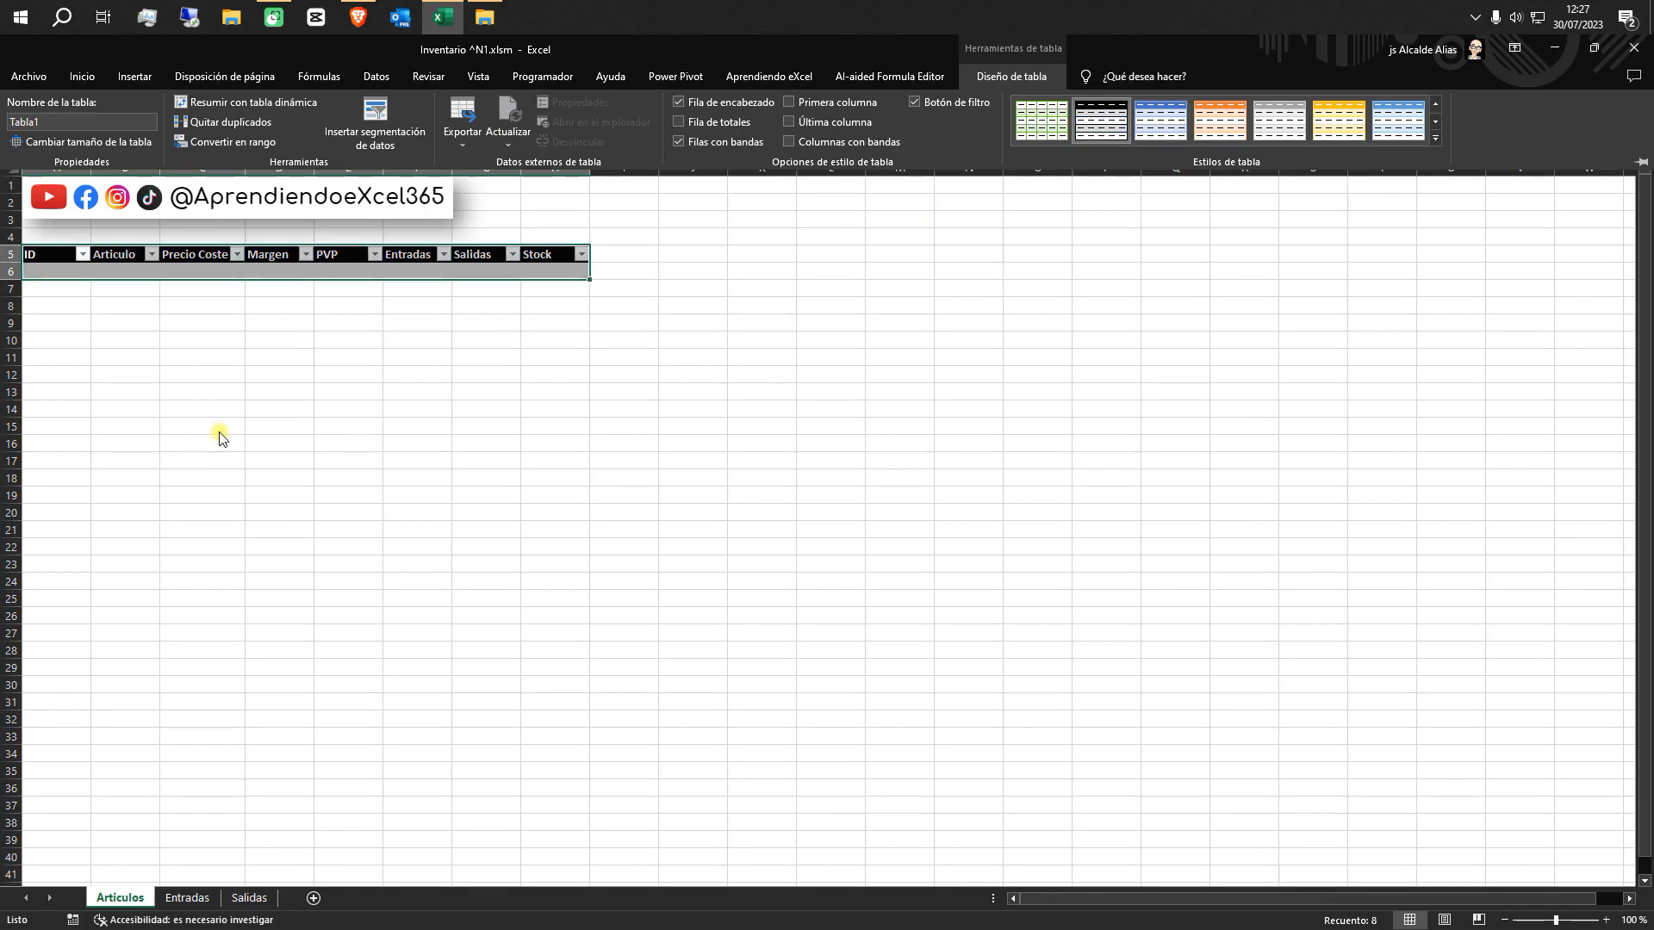
Fill the first row of the Articulos table with ID 1, Articulo Ratón, Precio Coste 15 and Margen 20
left_click(62, 272)
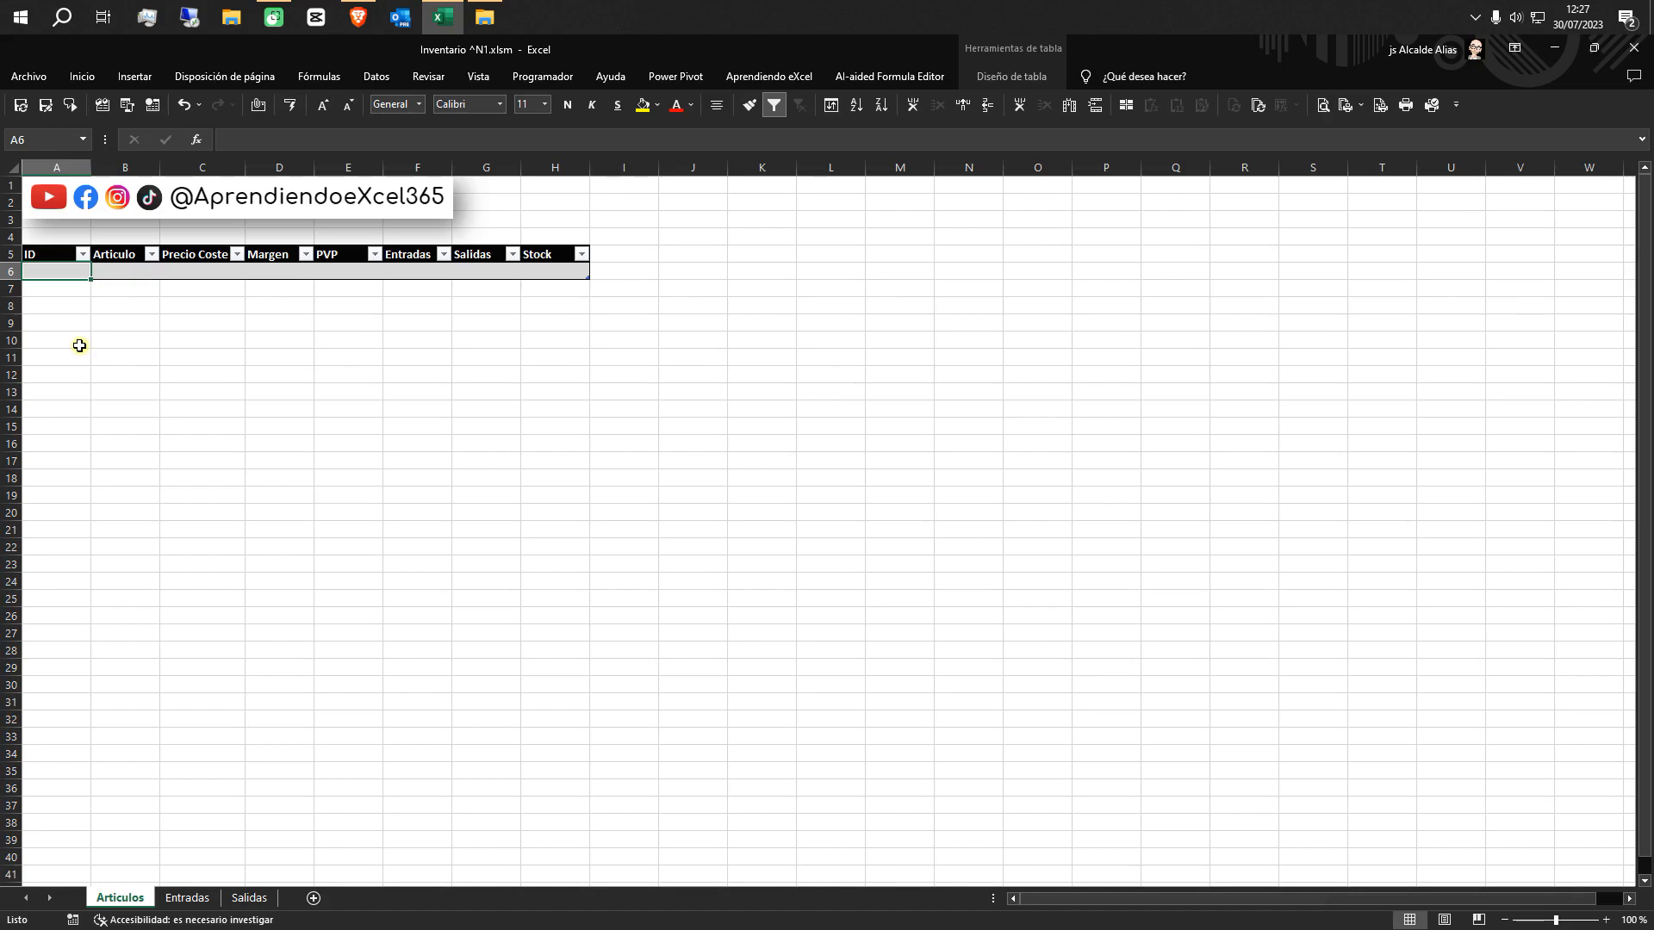
type("1")
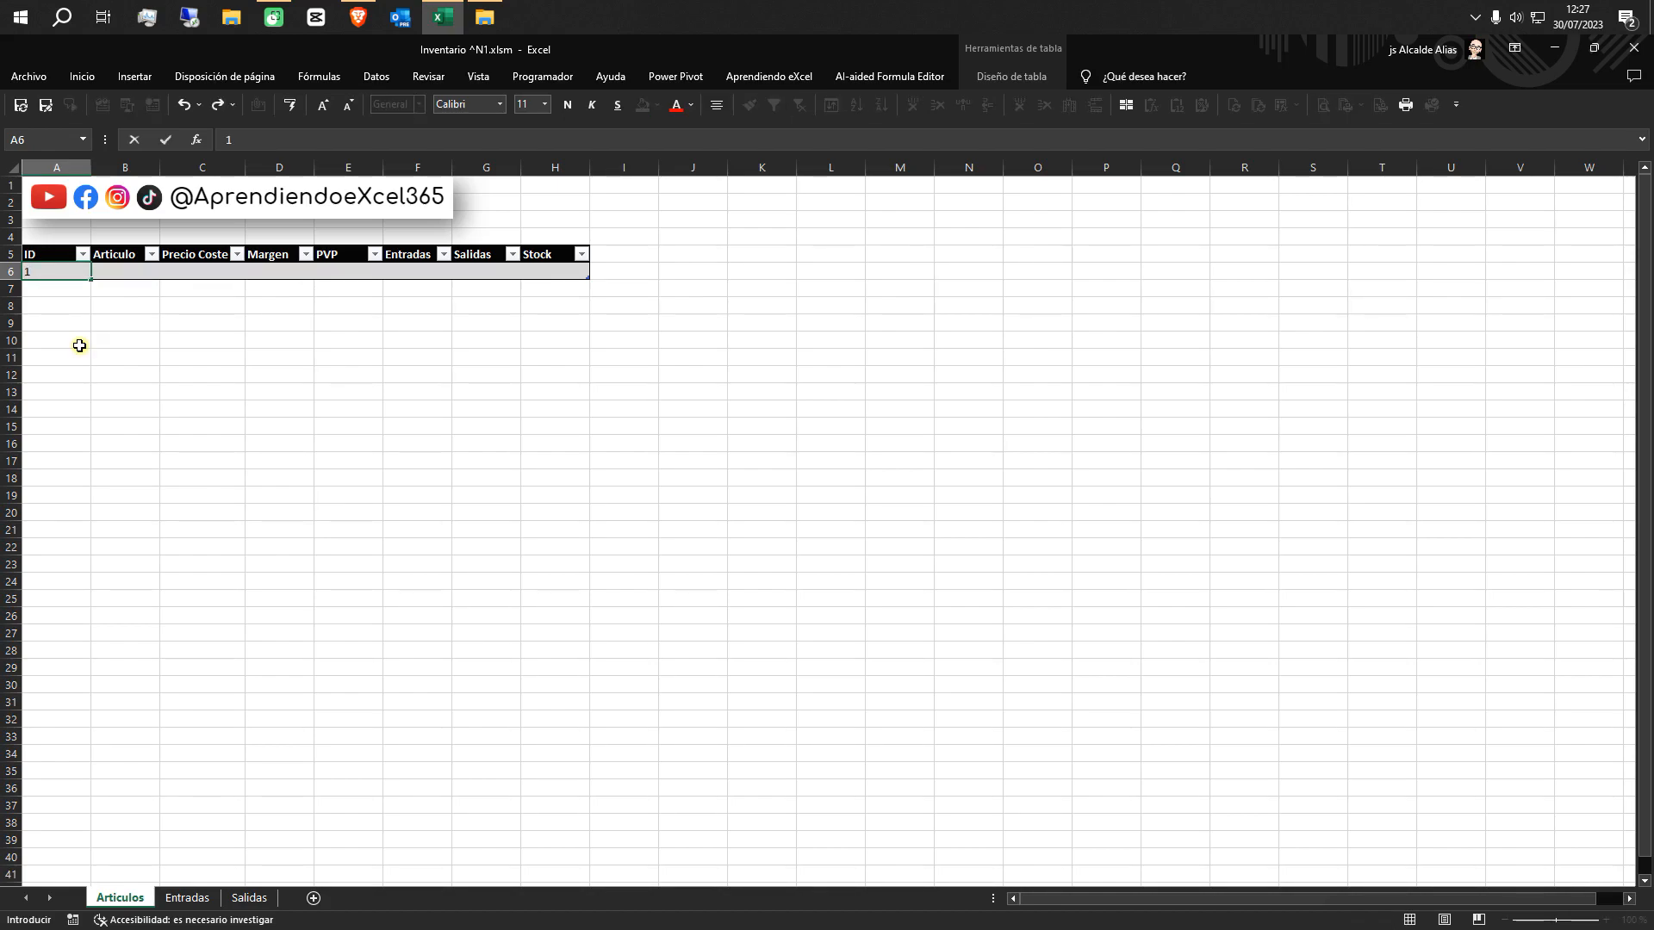
key("Tab")
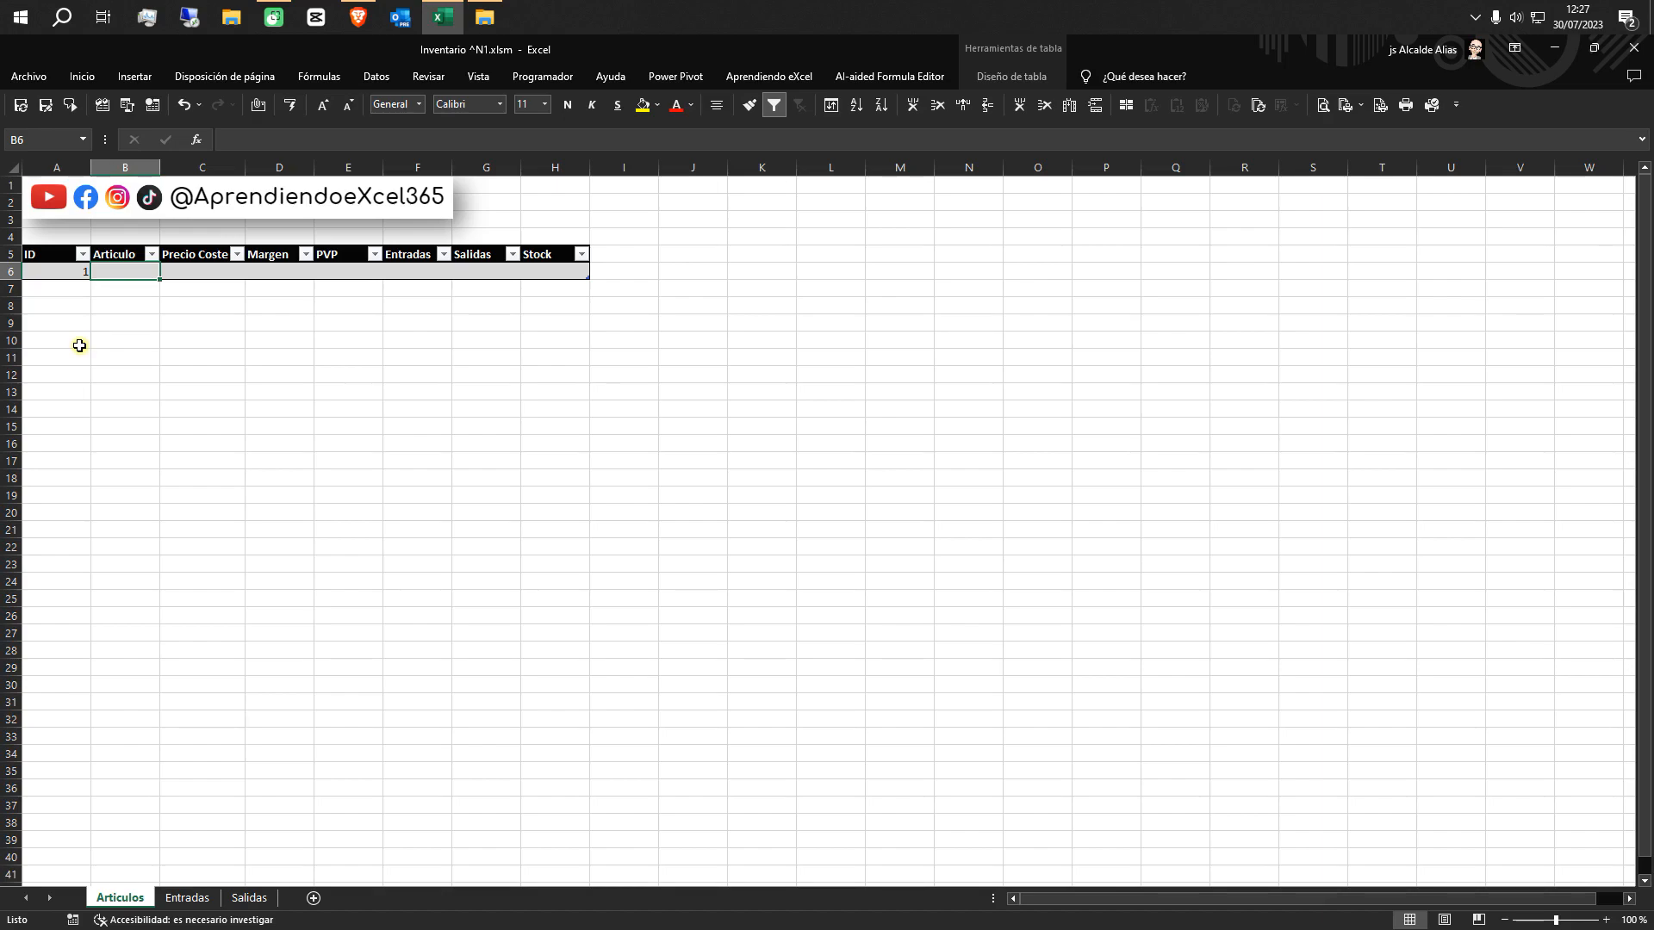
type("Ratón")
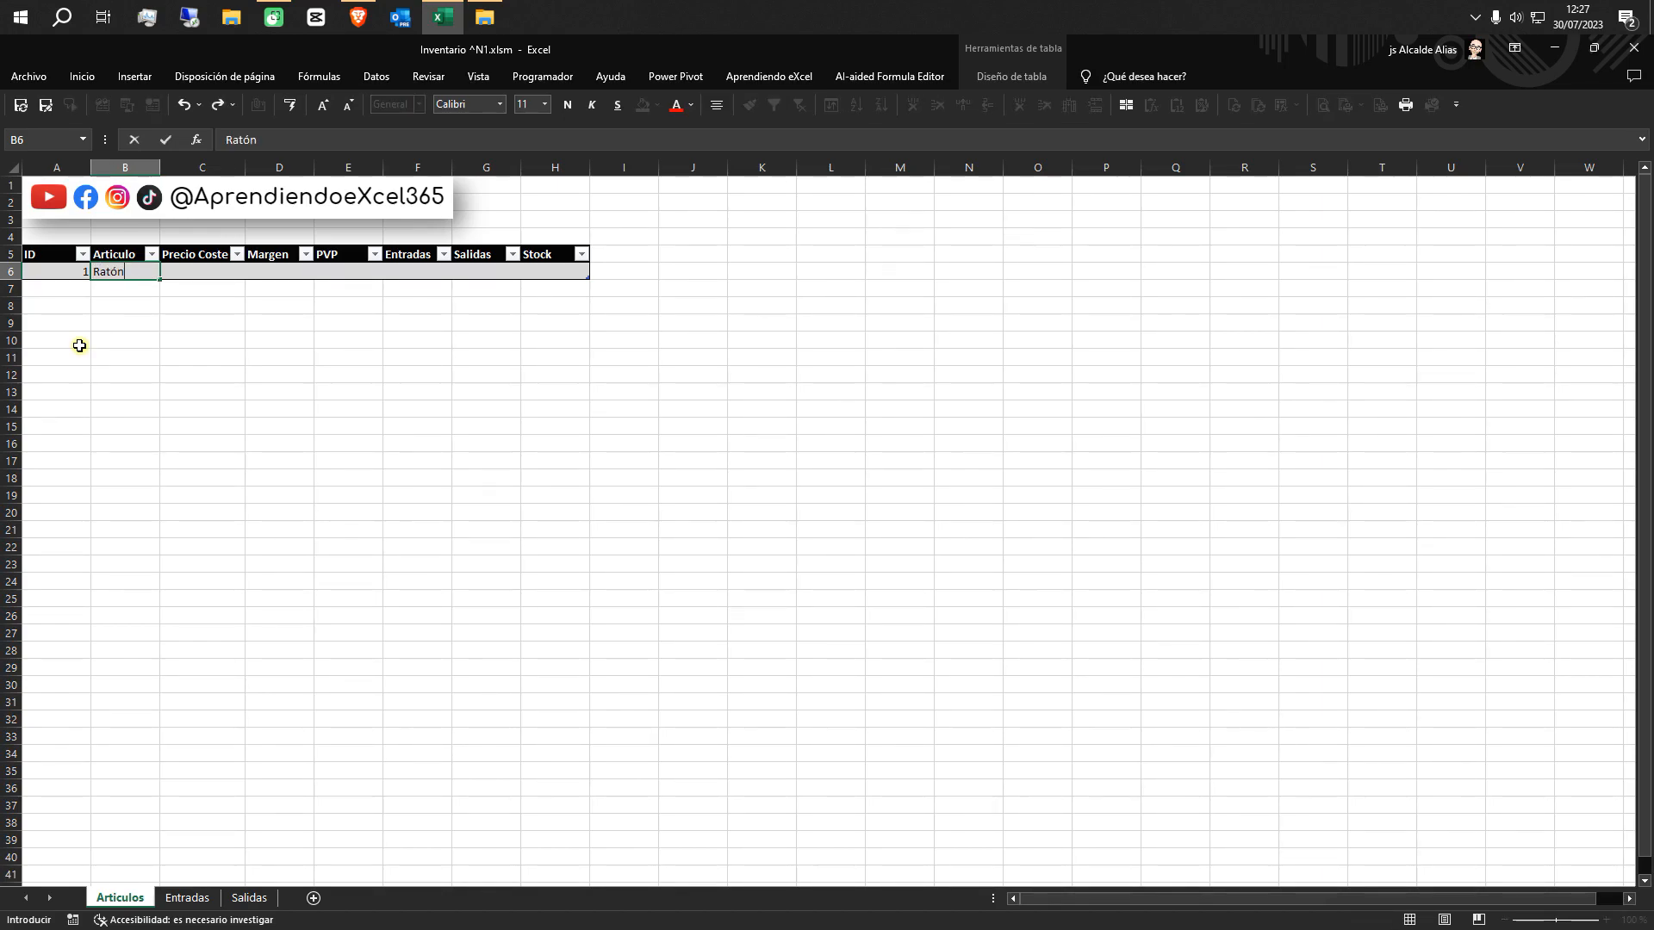
key("Tab")
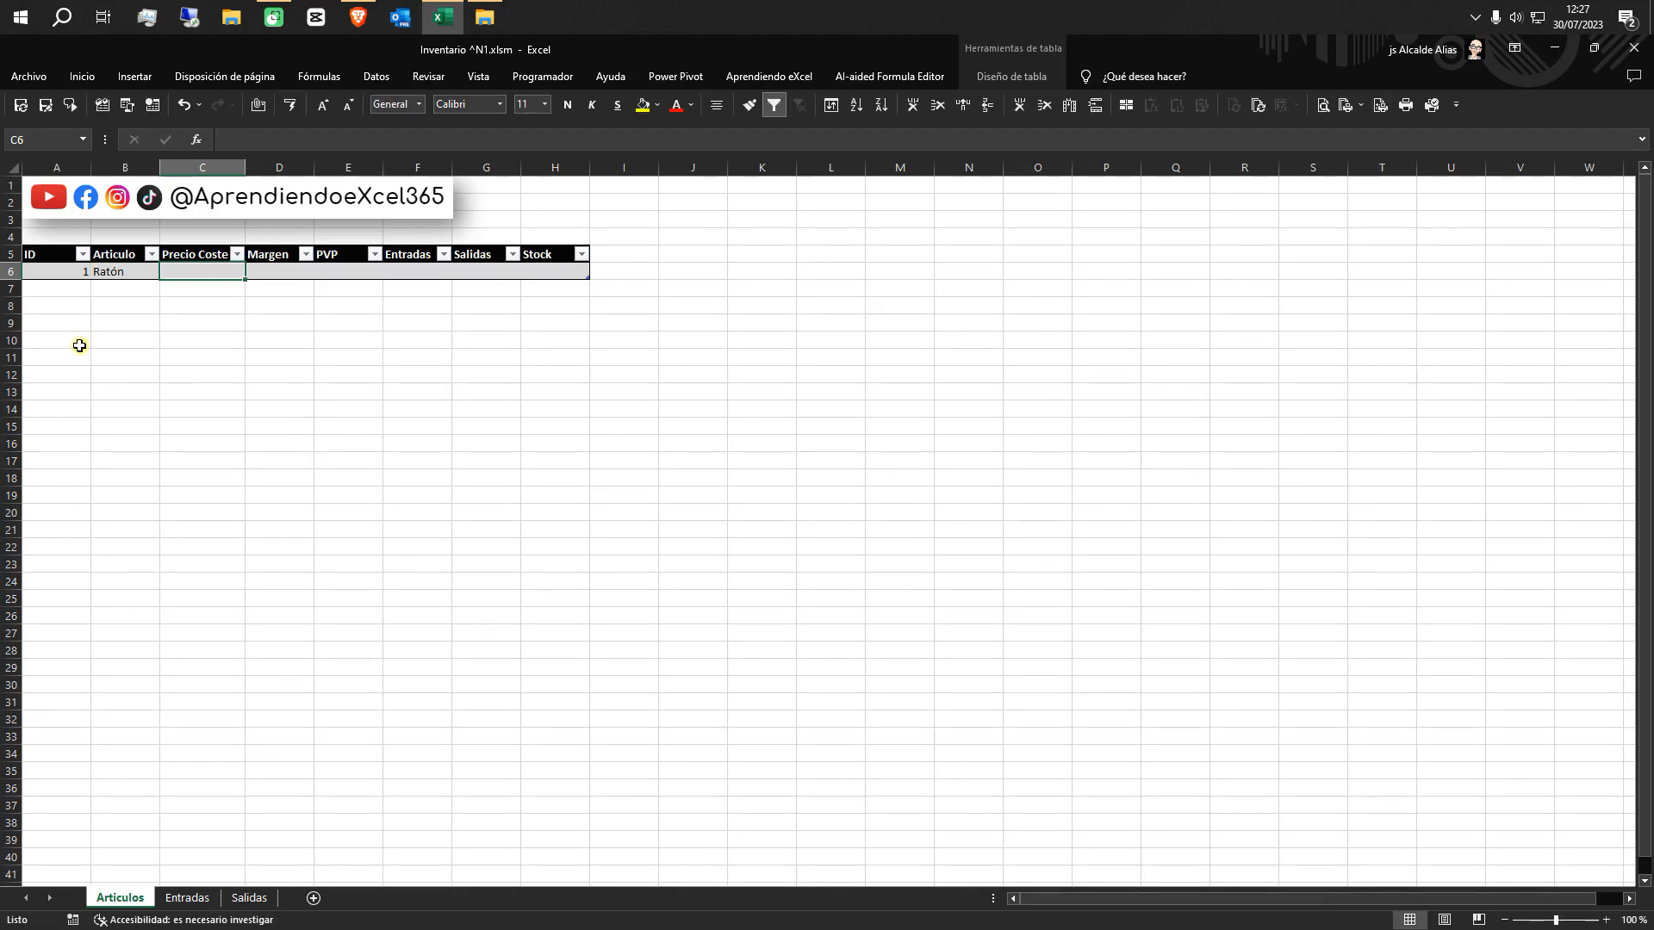
type("15")
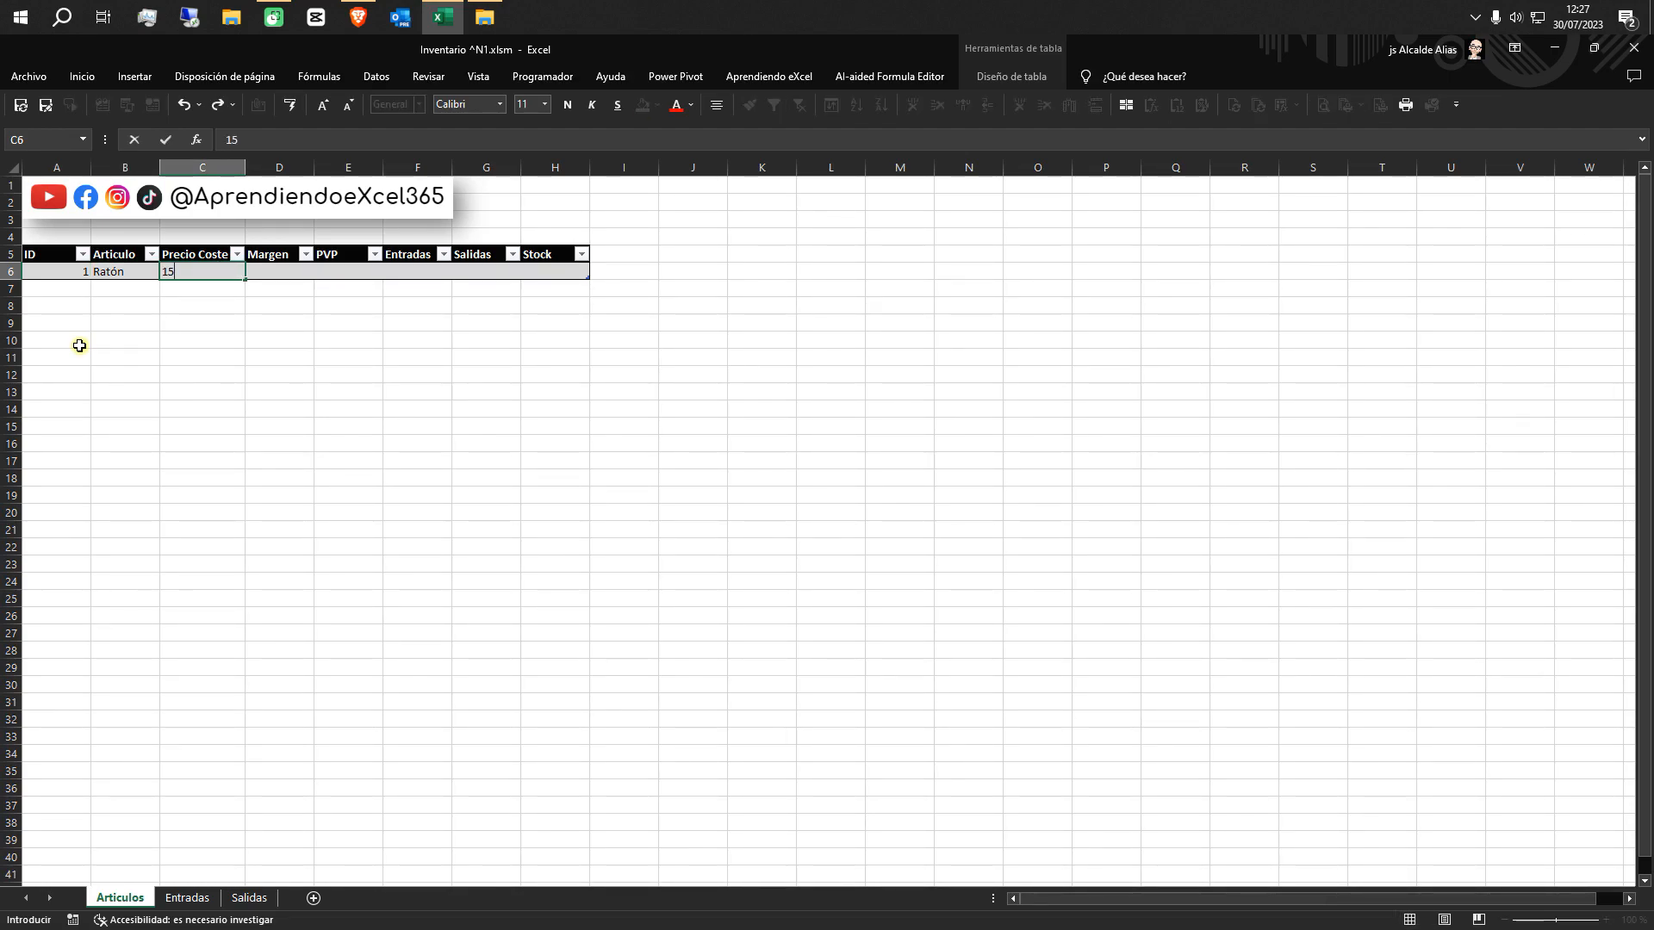
key("Tab")
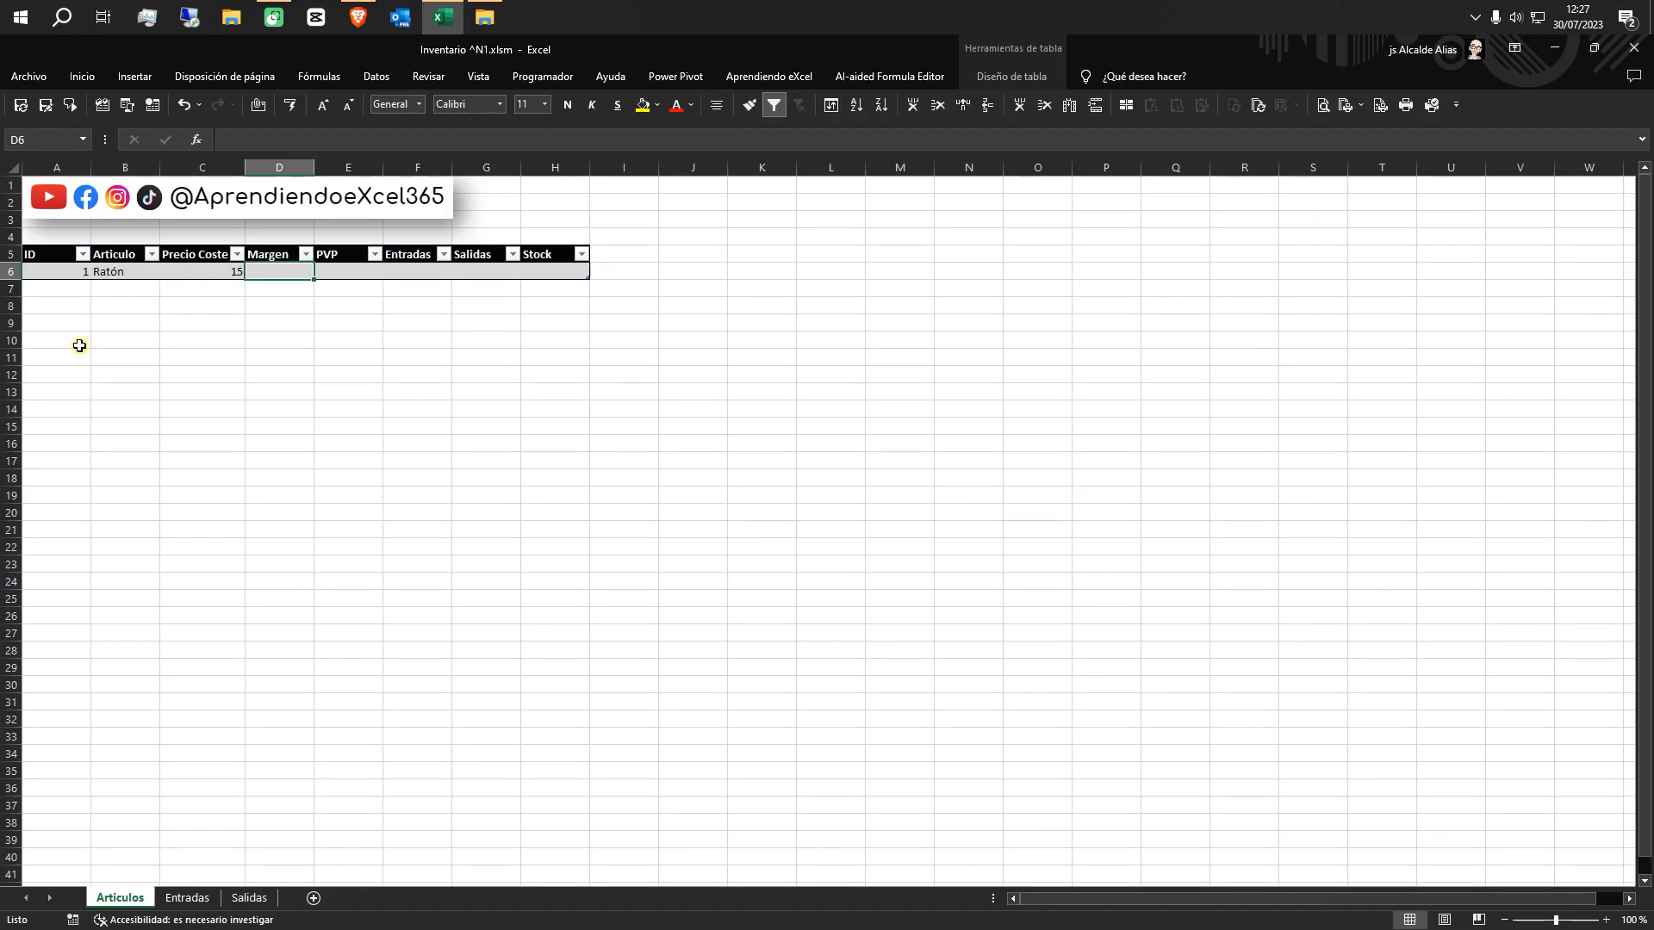
type("20")
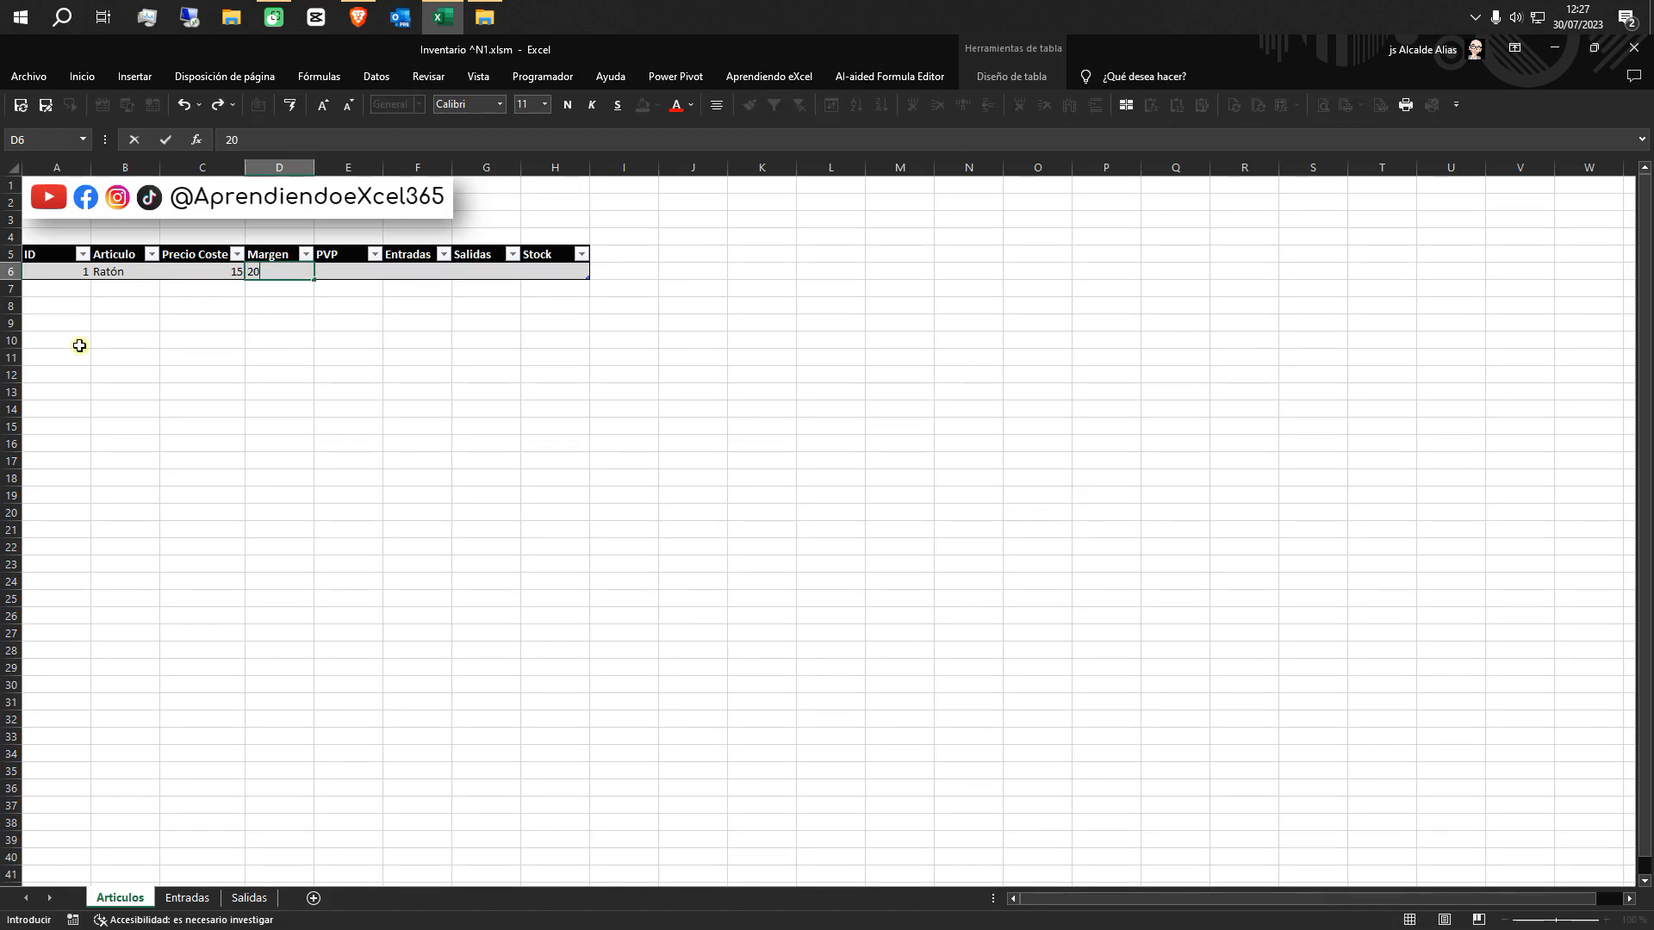
key("Tab")
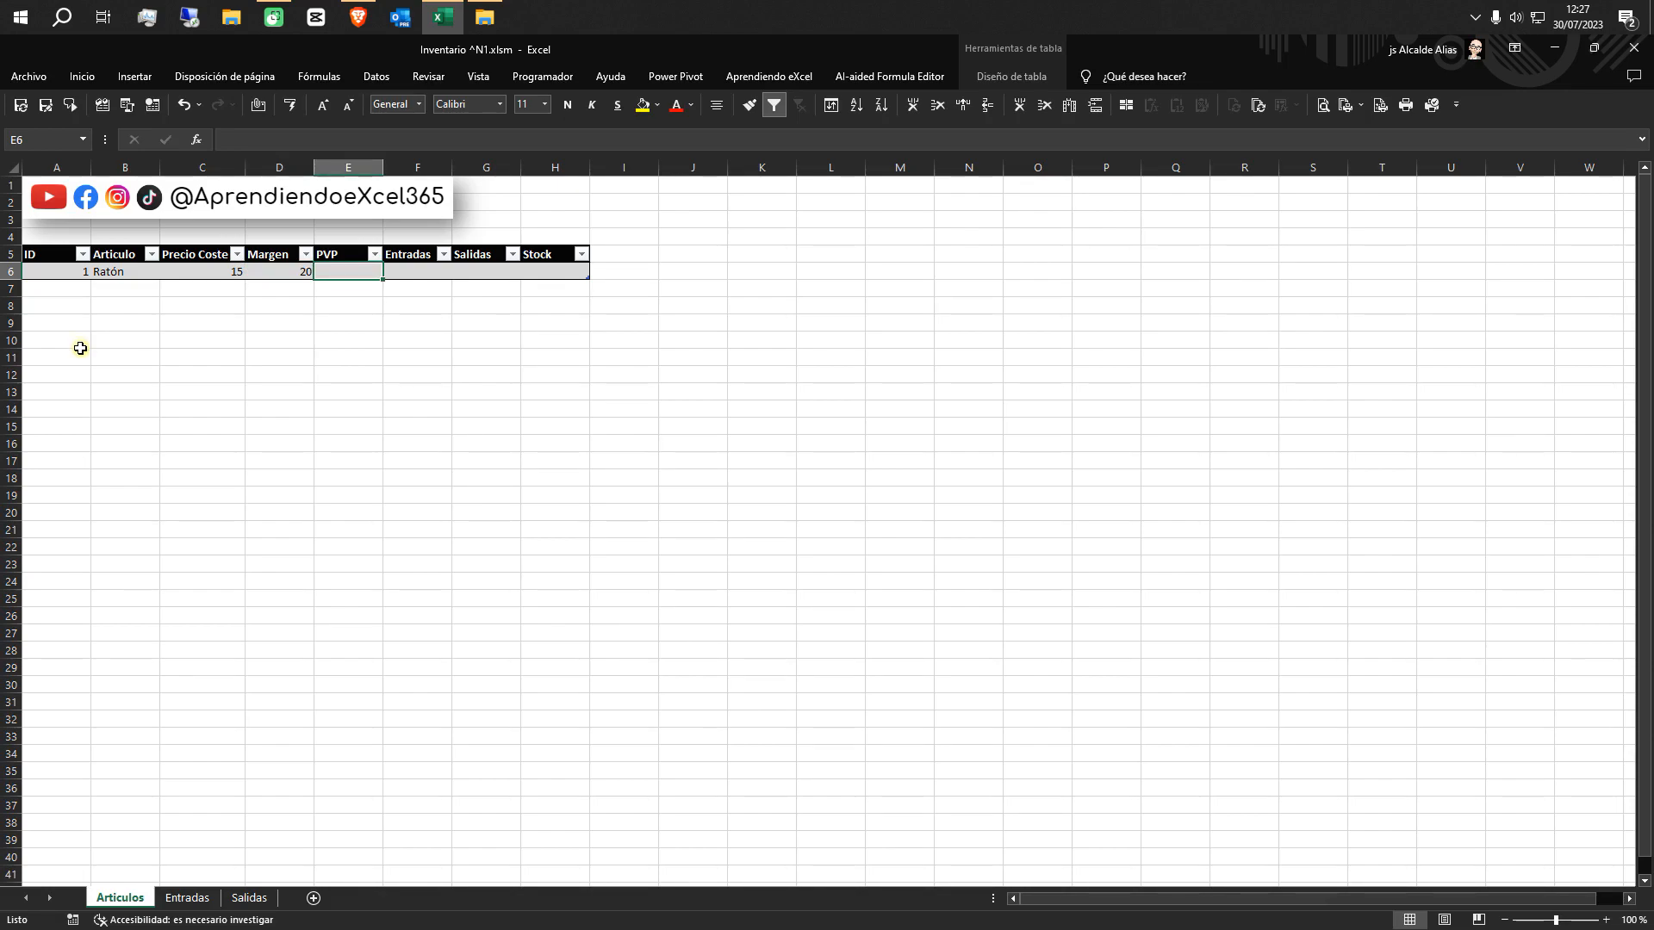
Format the Precio Coste cell C6 of the Ratón row as Moneda
left_click(192, 272)
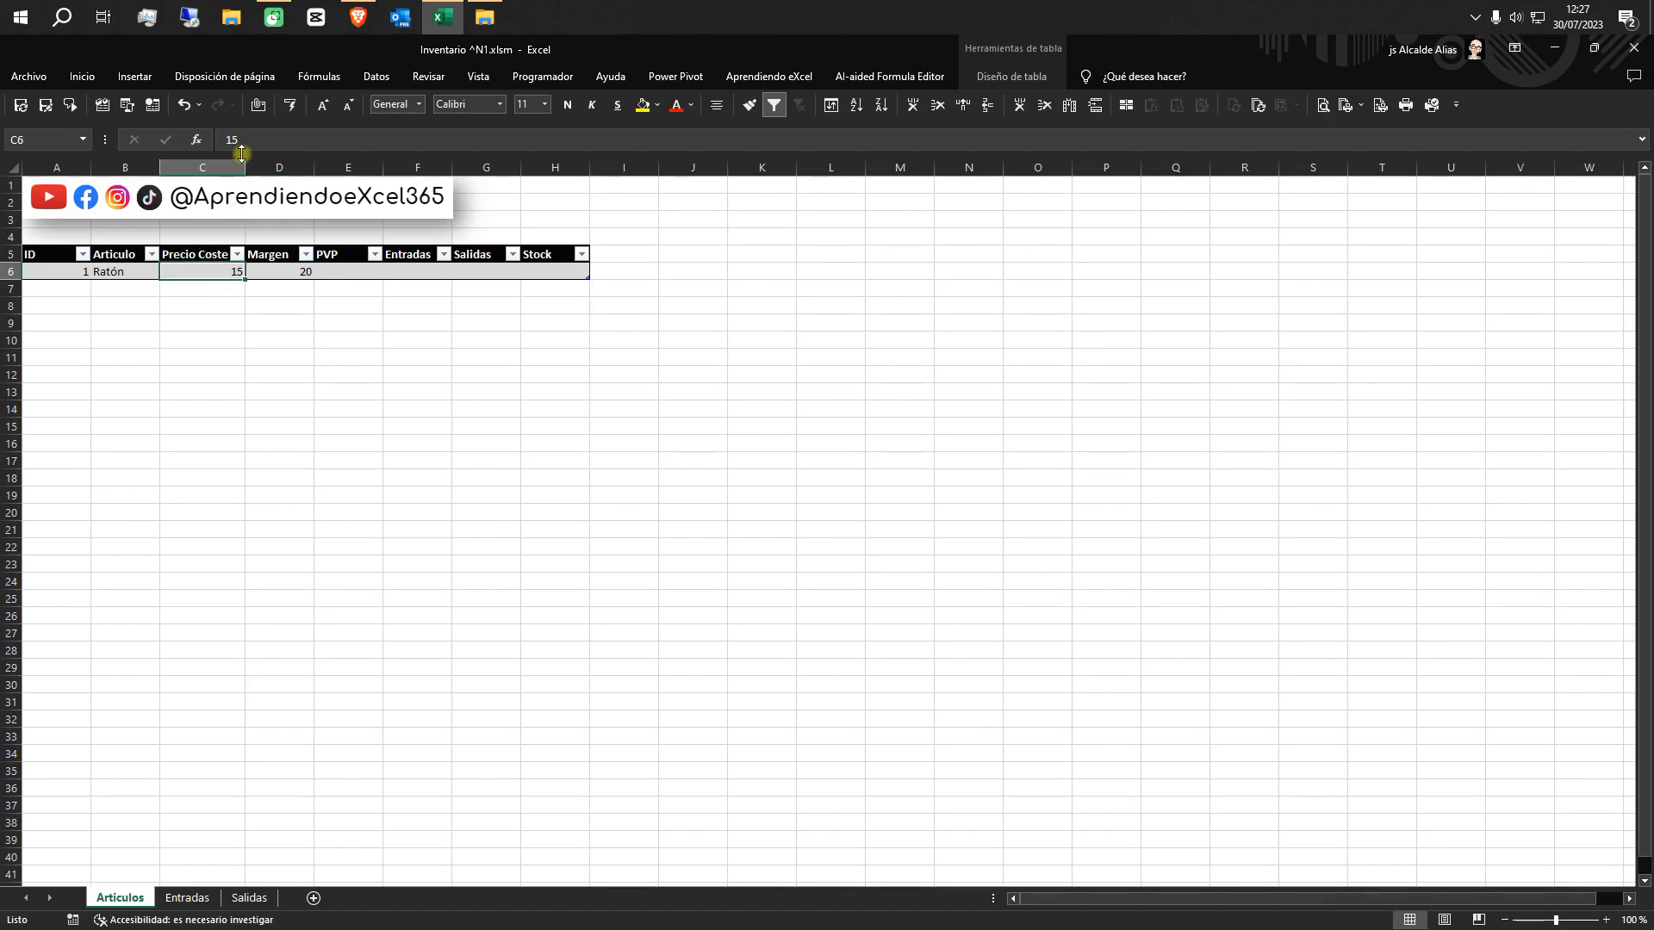
left_click(420, 104)
left_click(440, 206)
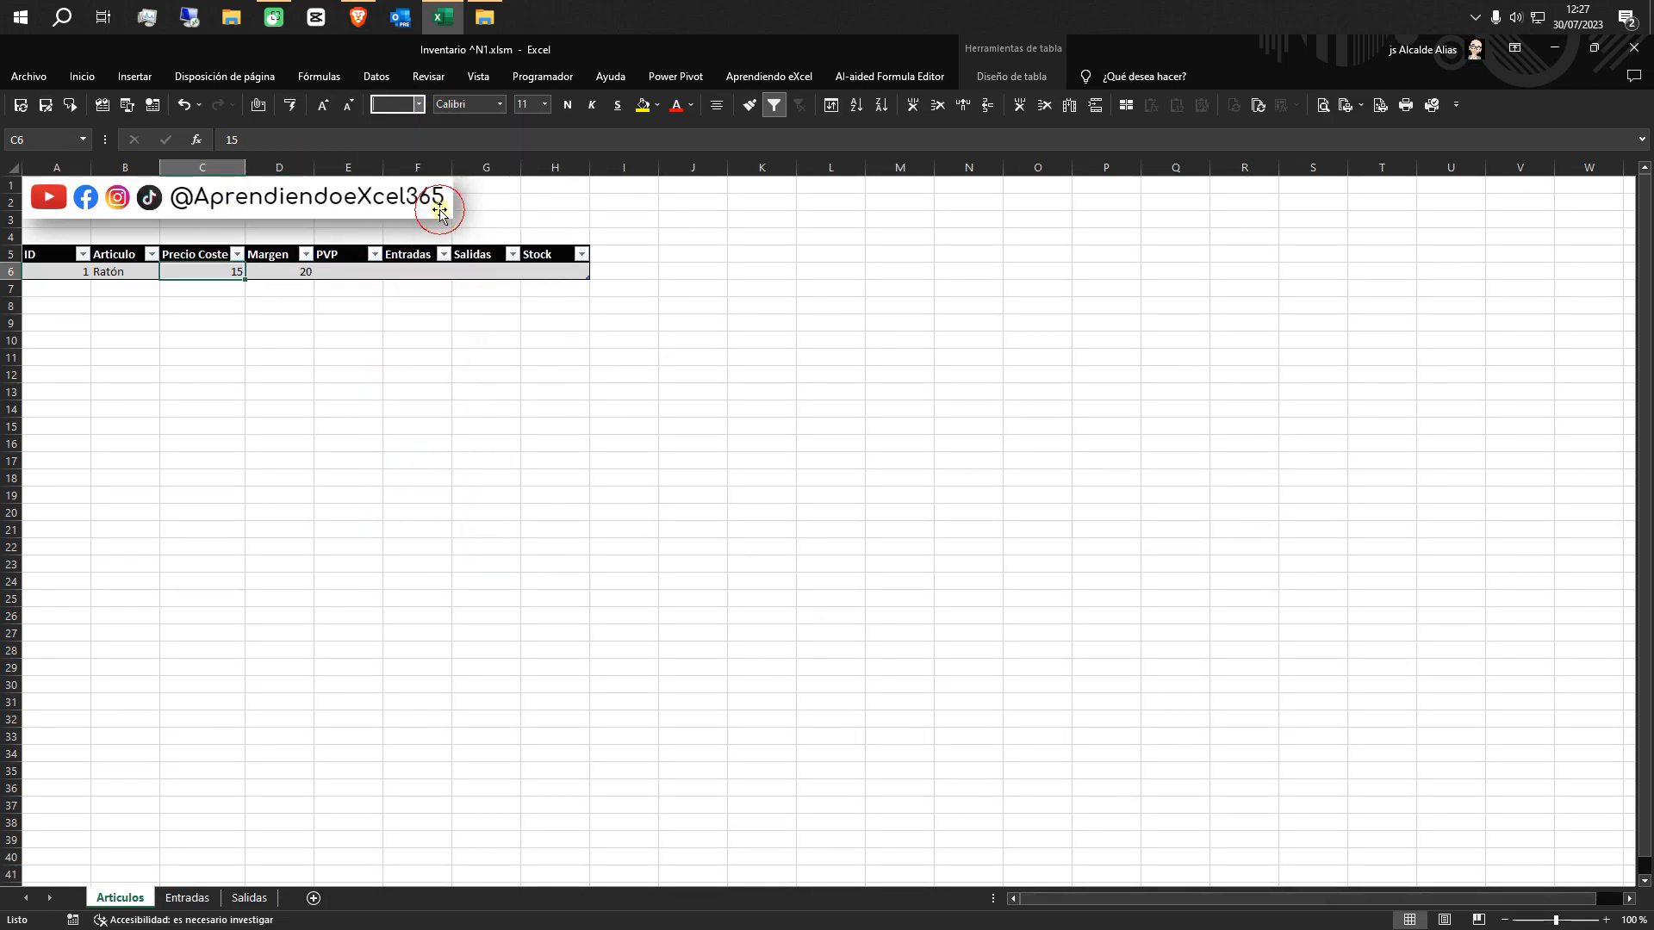
Format the Margen cell D6 as Porcentaje and re-enter its value as 20%
left_click(293, 271)
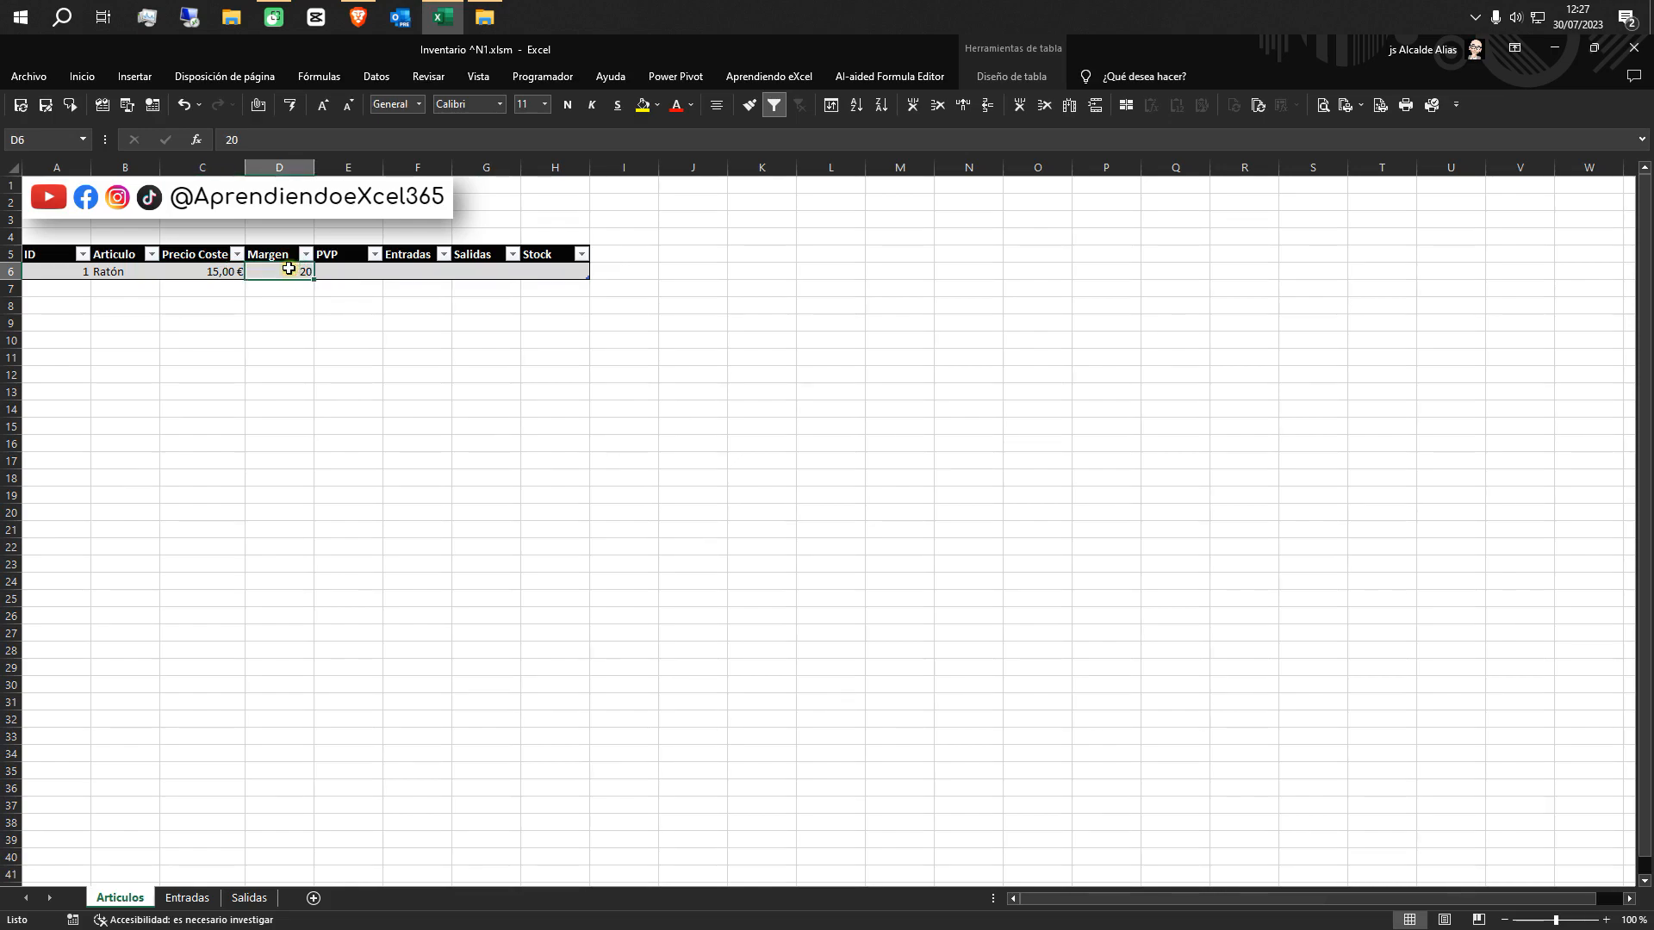
left_click(420, 104)
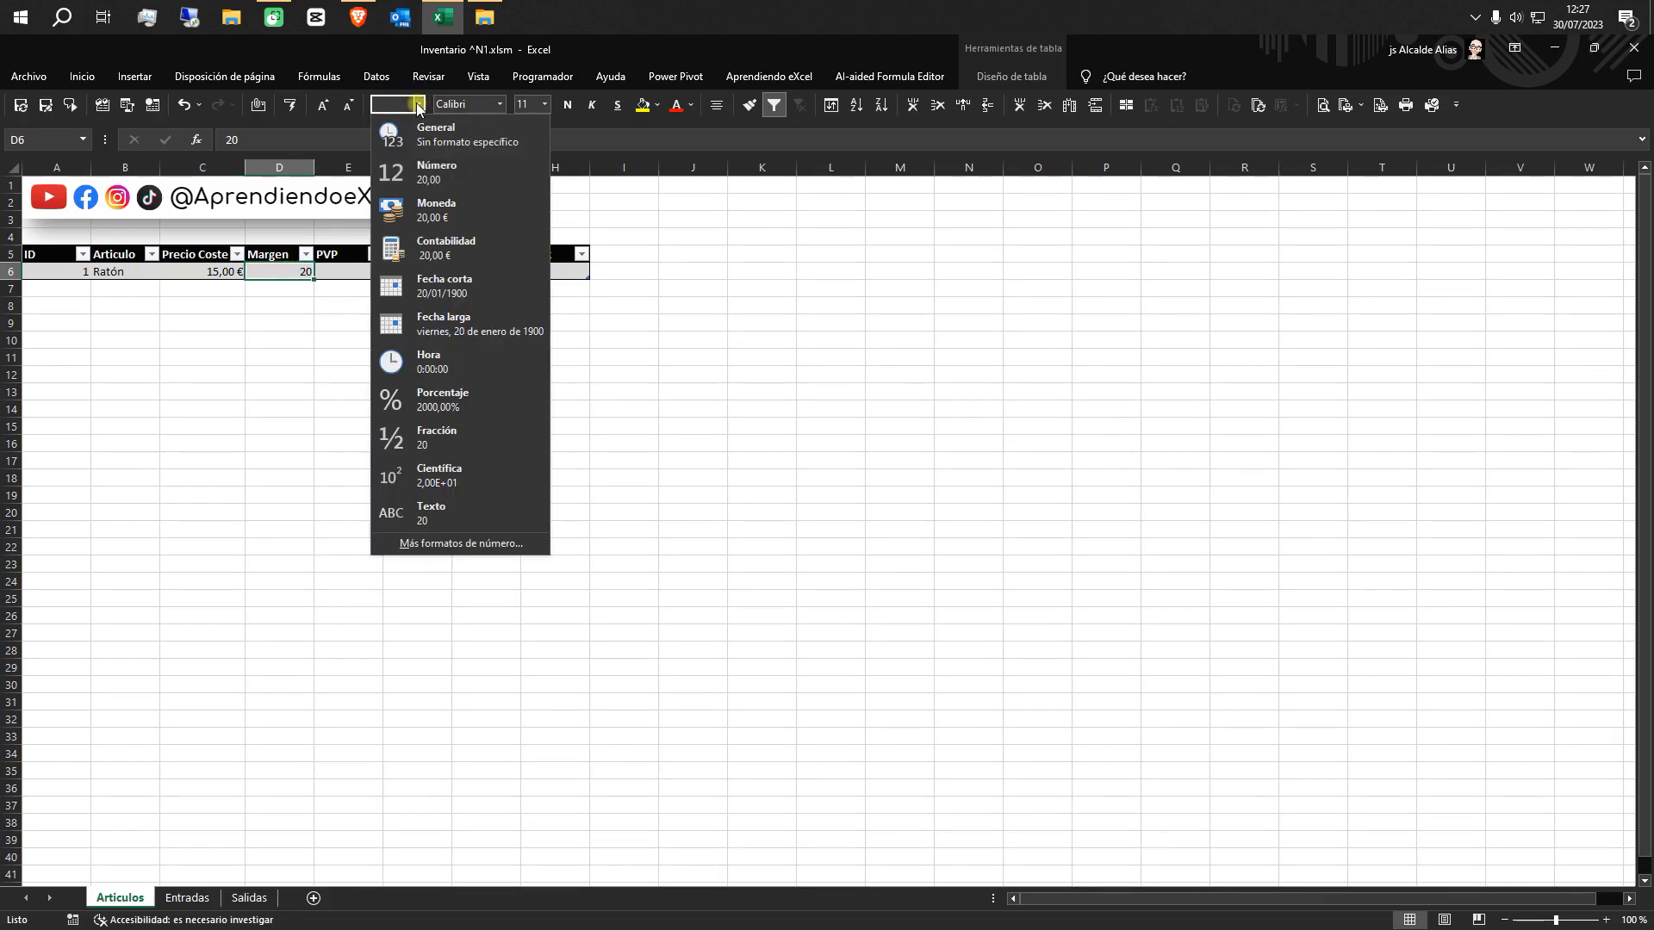
left_click(443, 401)
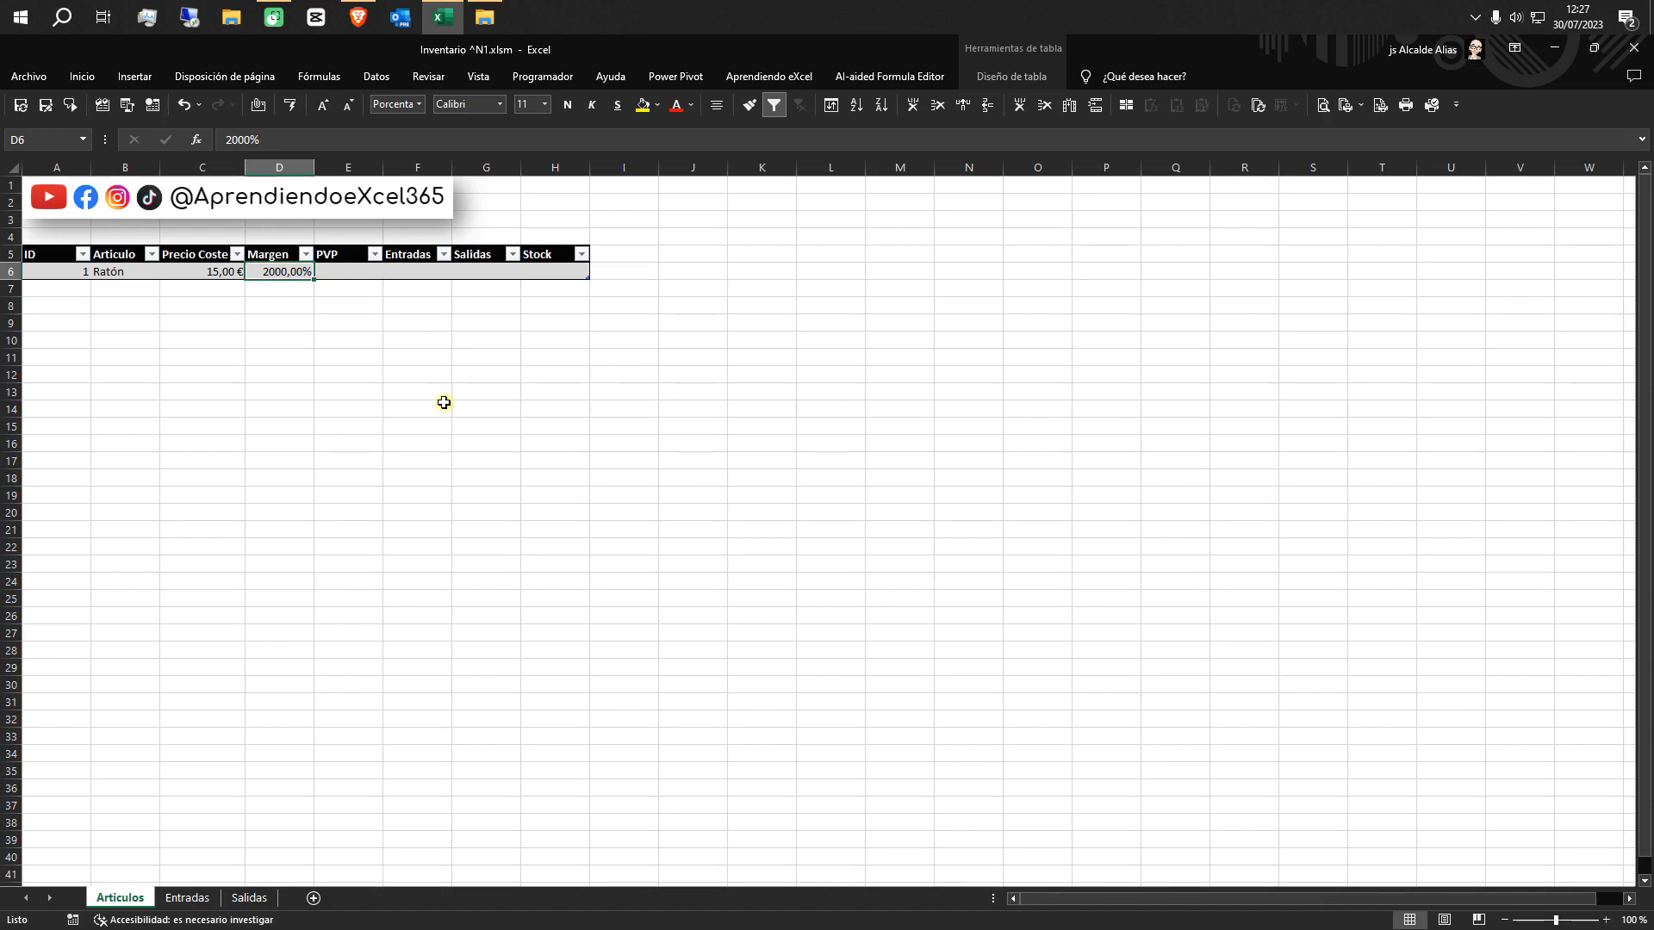
type("20")
left_click(356, 269)
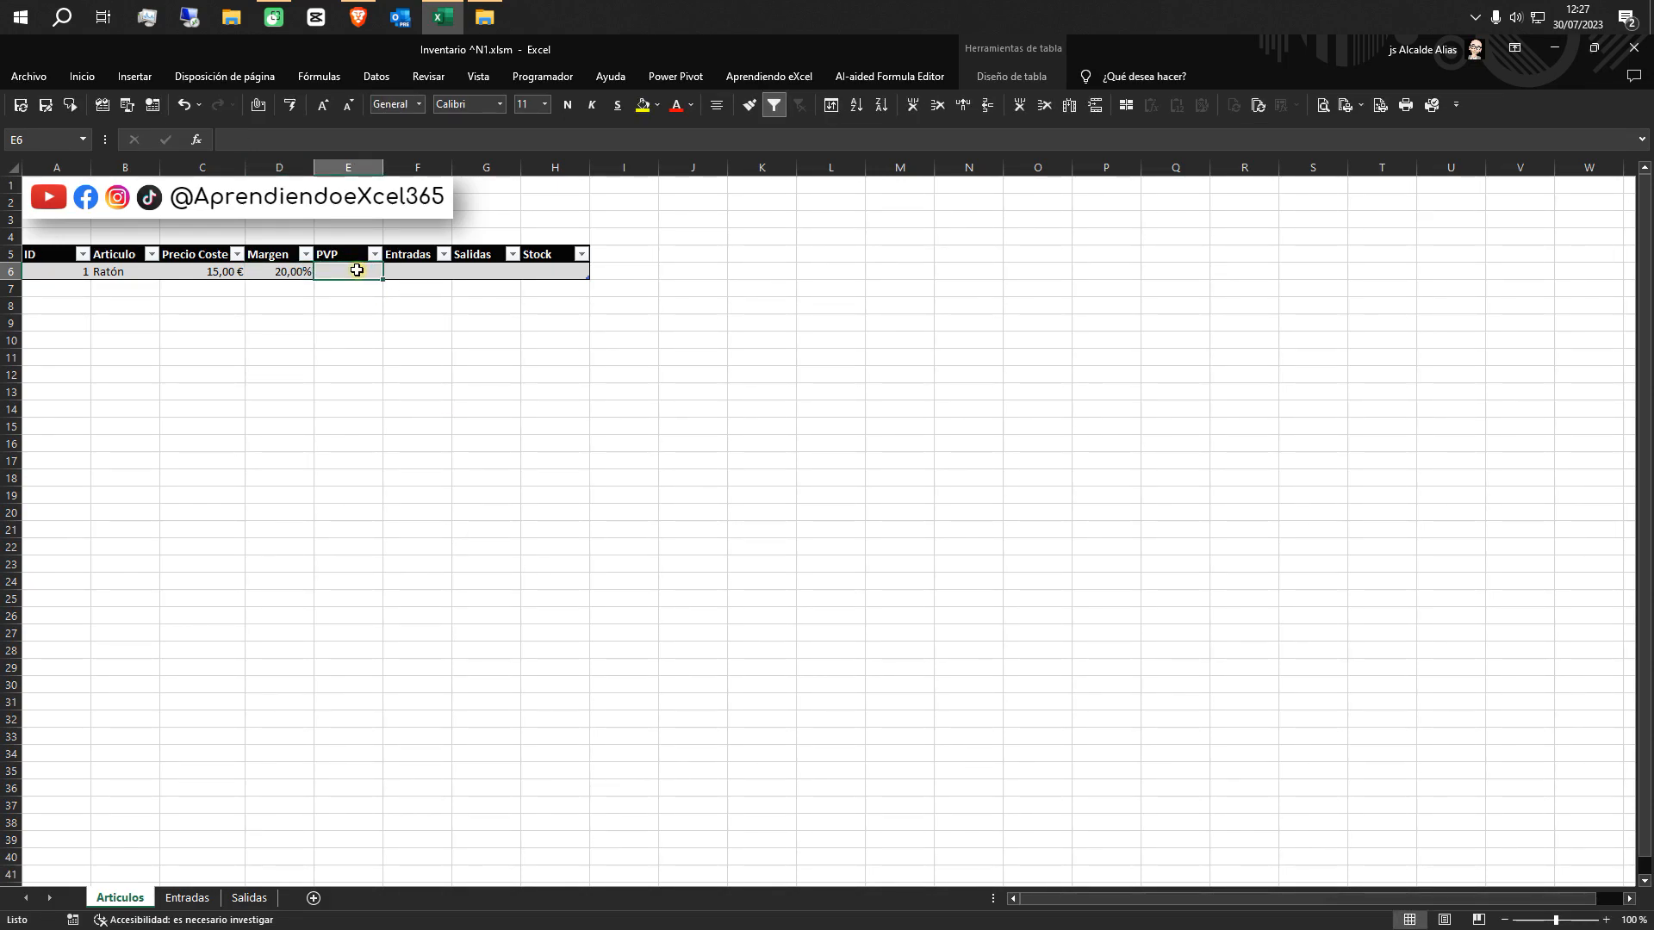
type("=")
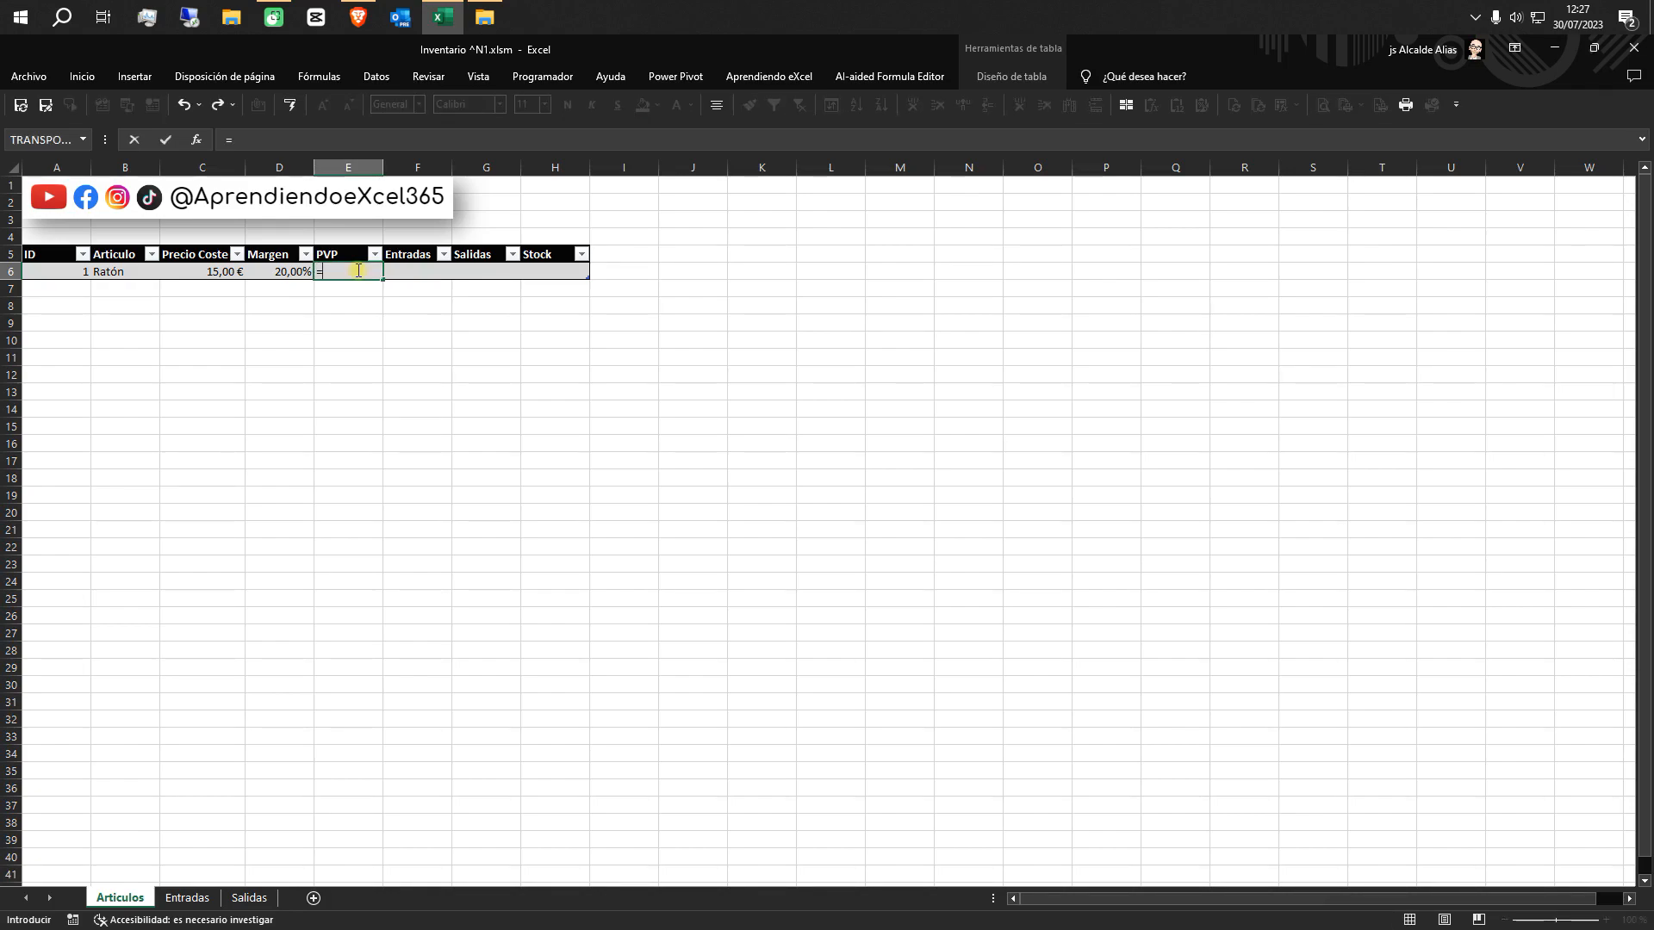
left_click(187, 272)
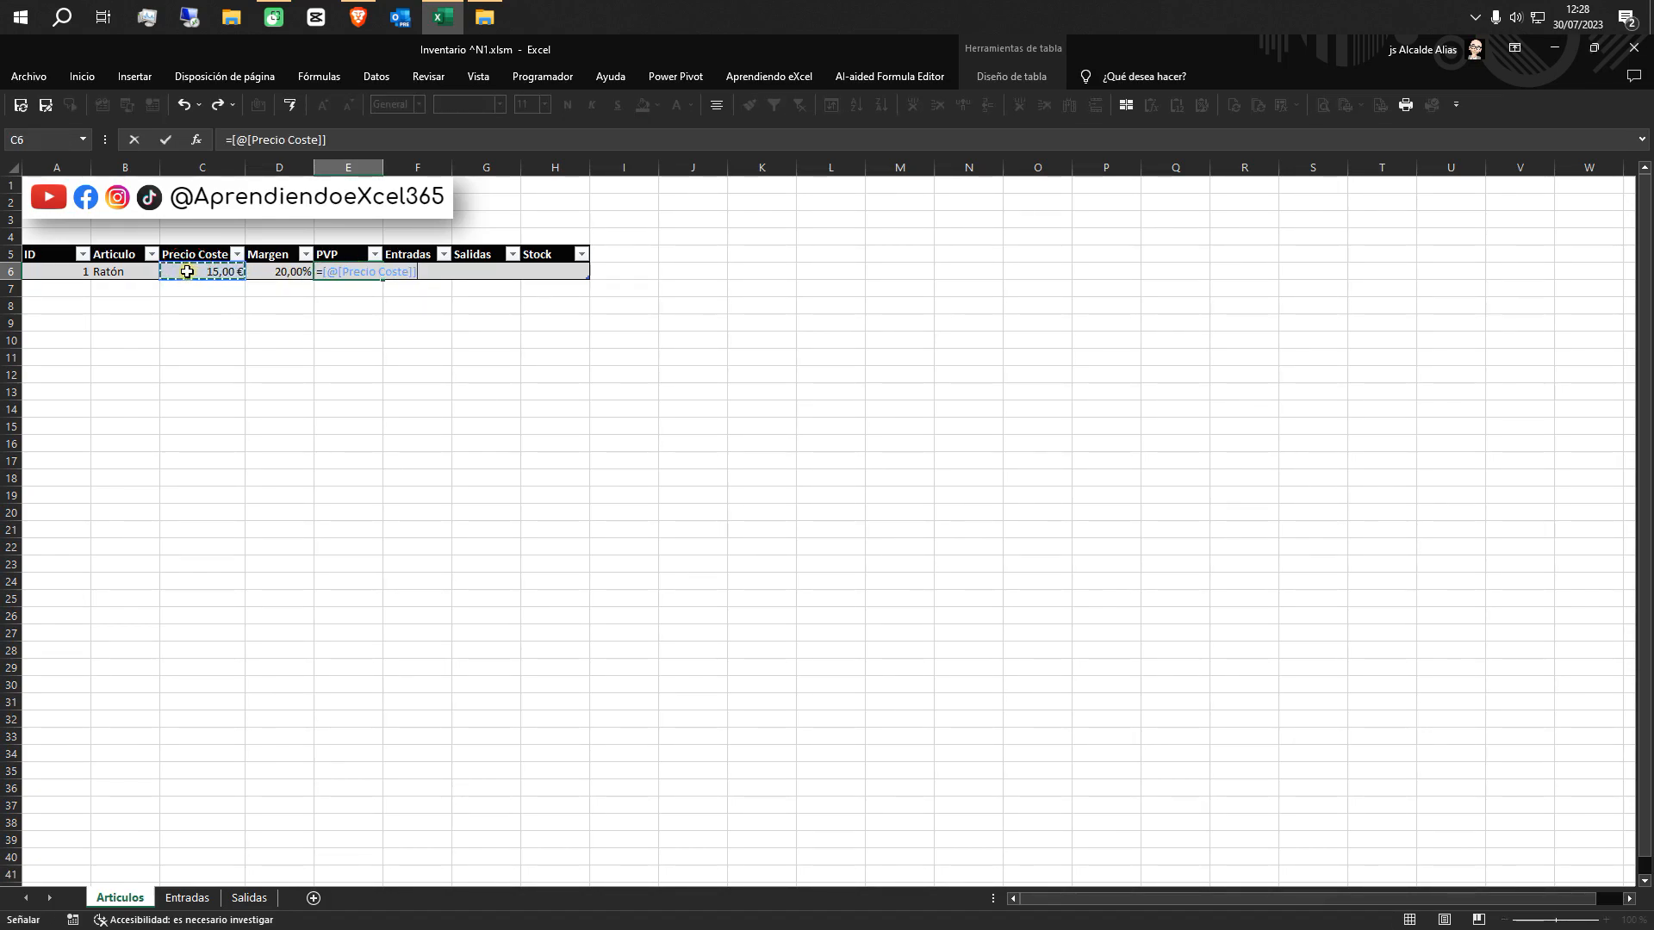
type("/(1-")
left_click(257, 272)
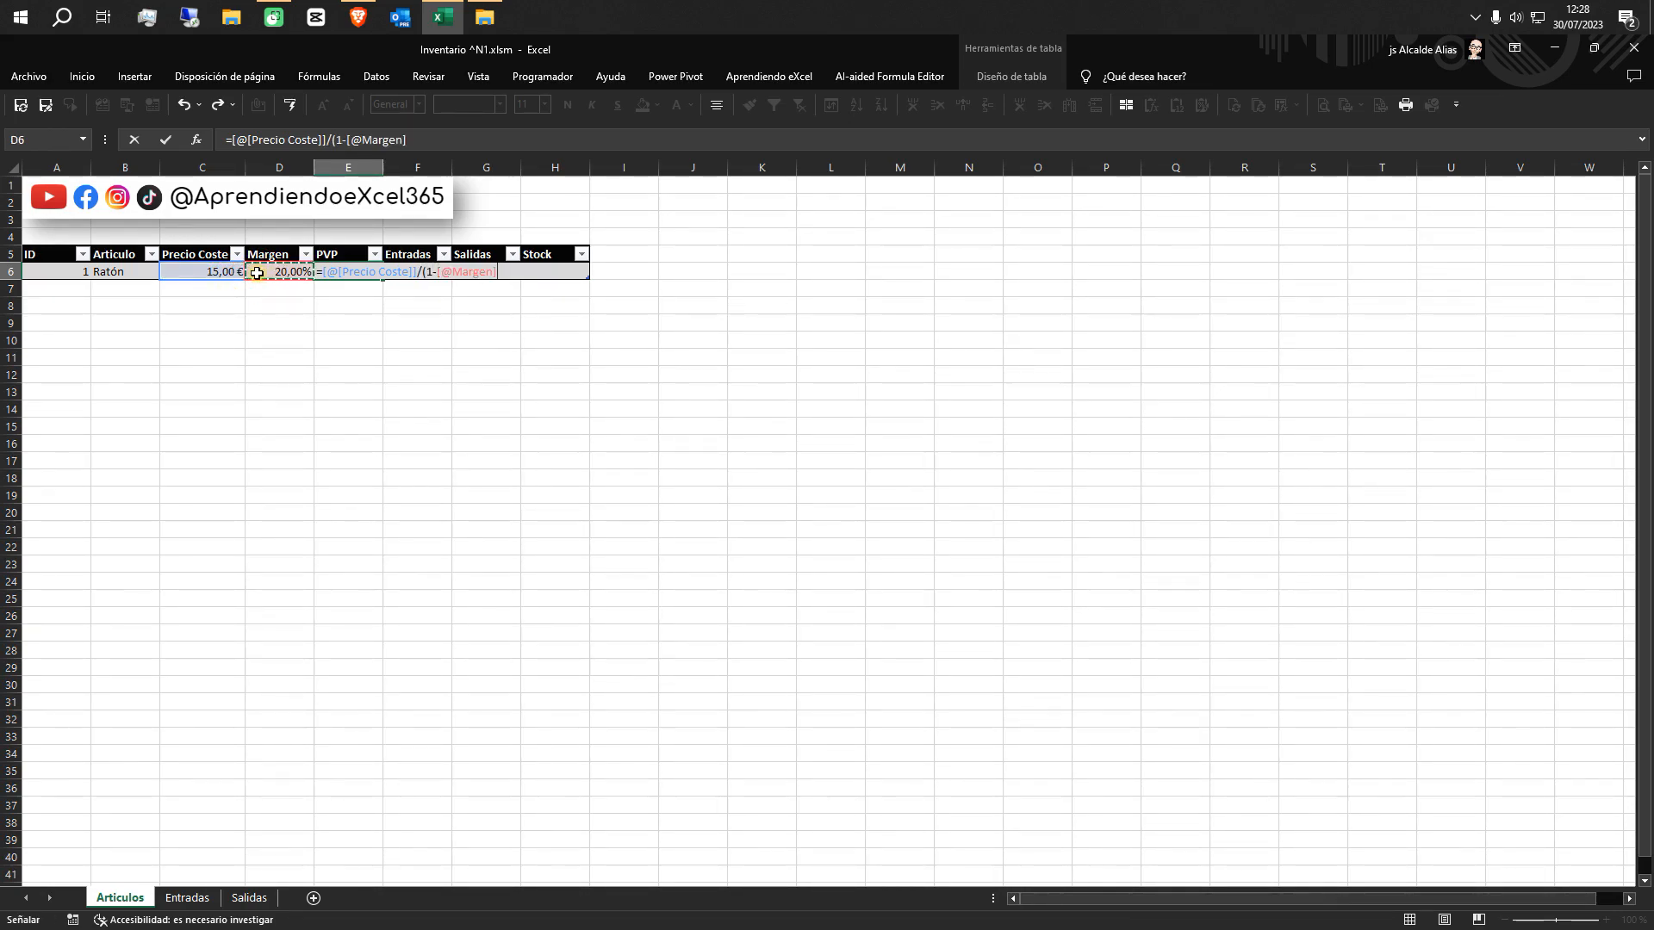
type(")")
key("Return")
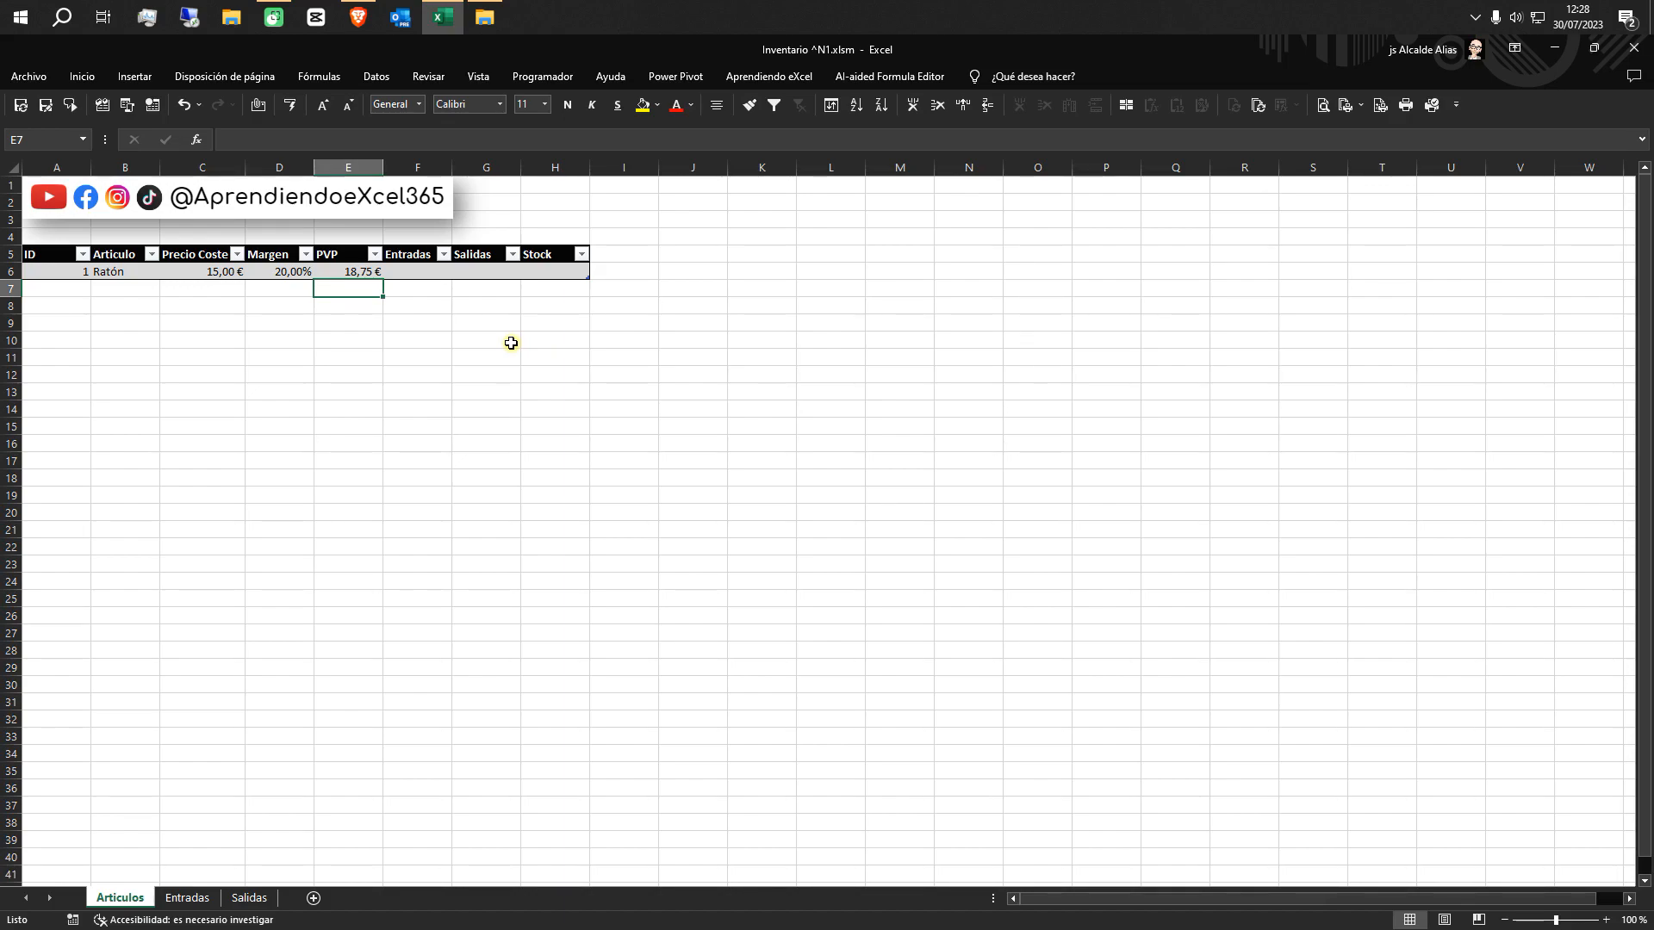
Add a second article in row 7 with ID 2, Articulo Teclado, Precio Coste 25 and Margen 20%
left_click(52, 288)
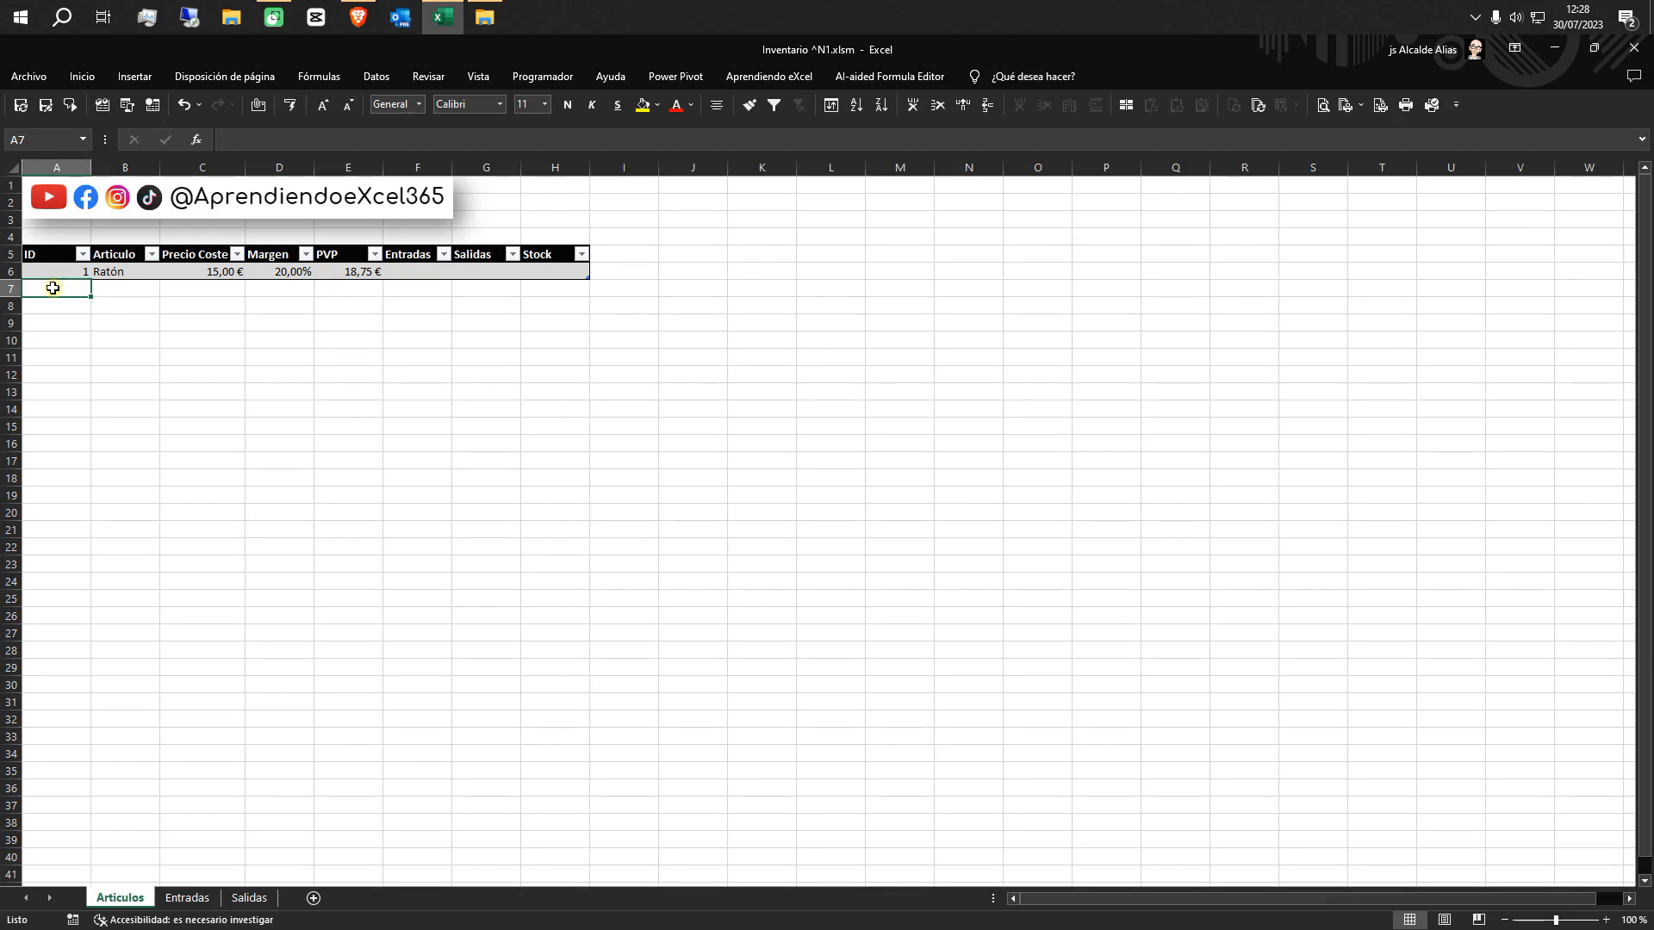
type("2")
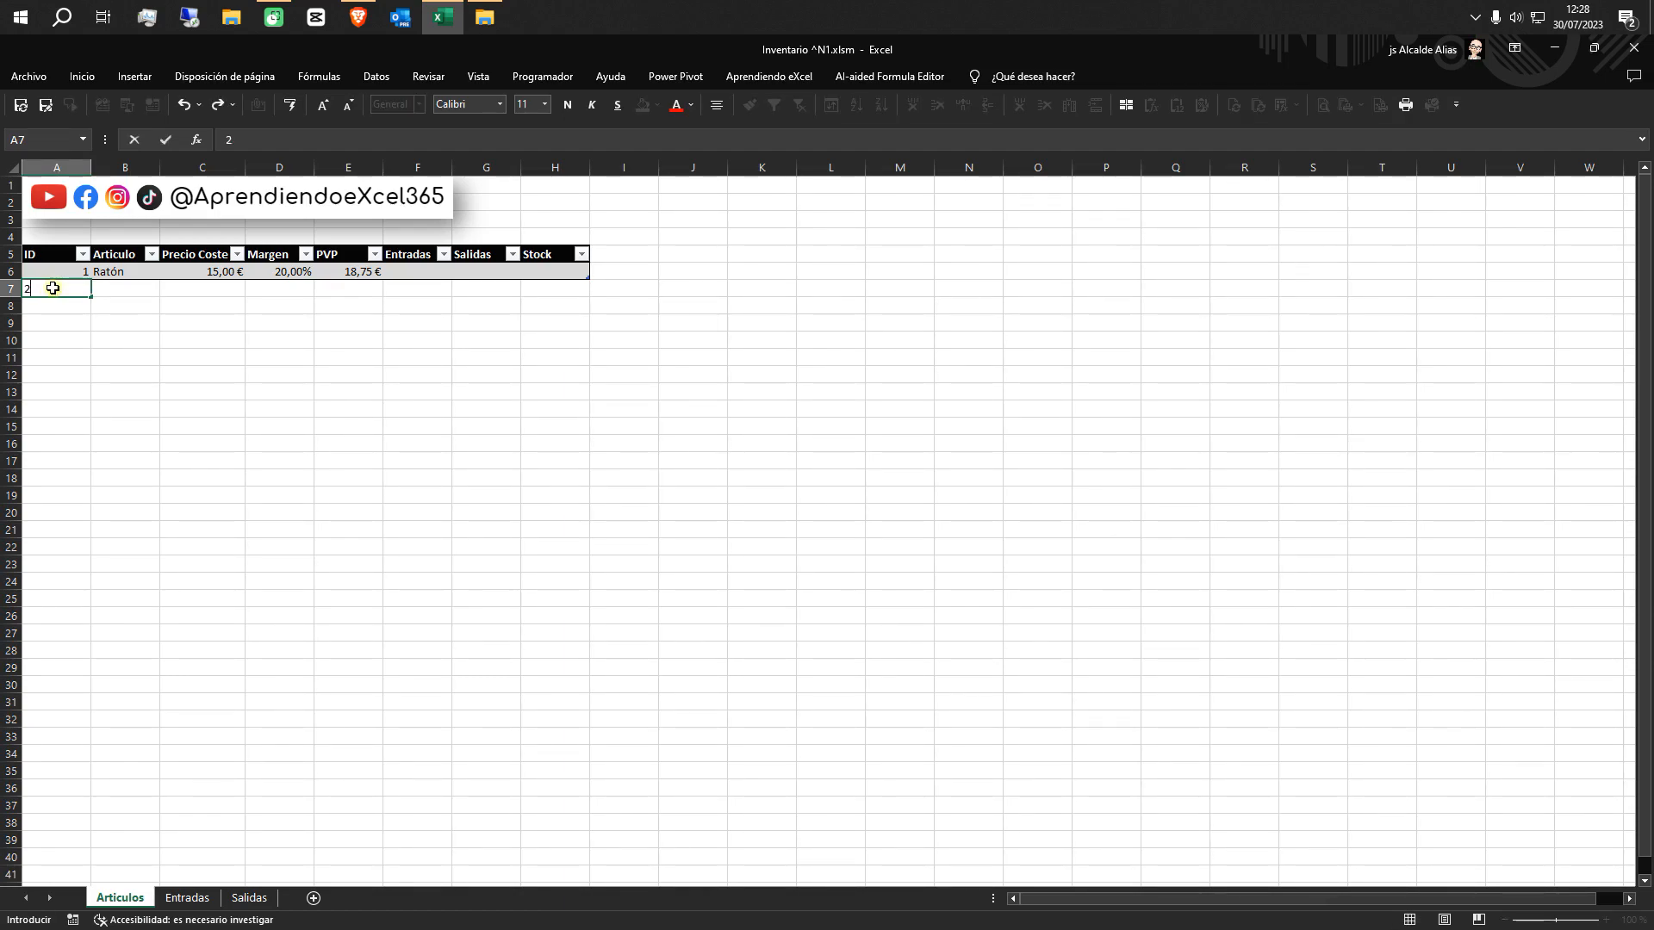
key("Tab")
type("Te")
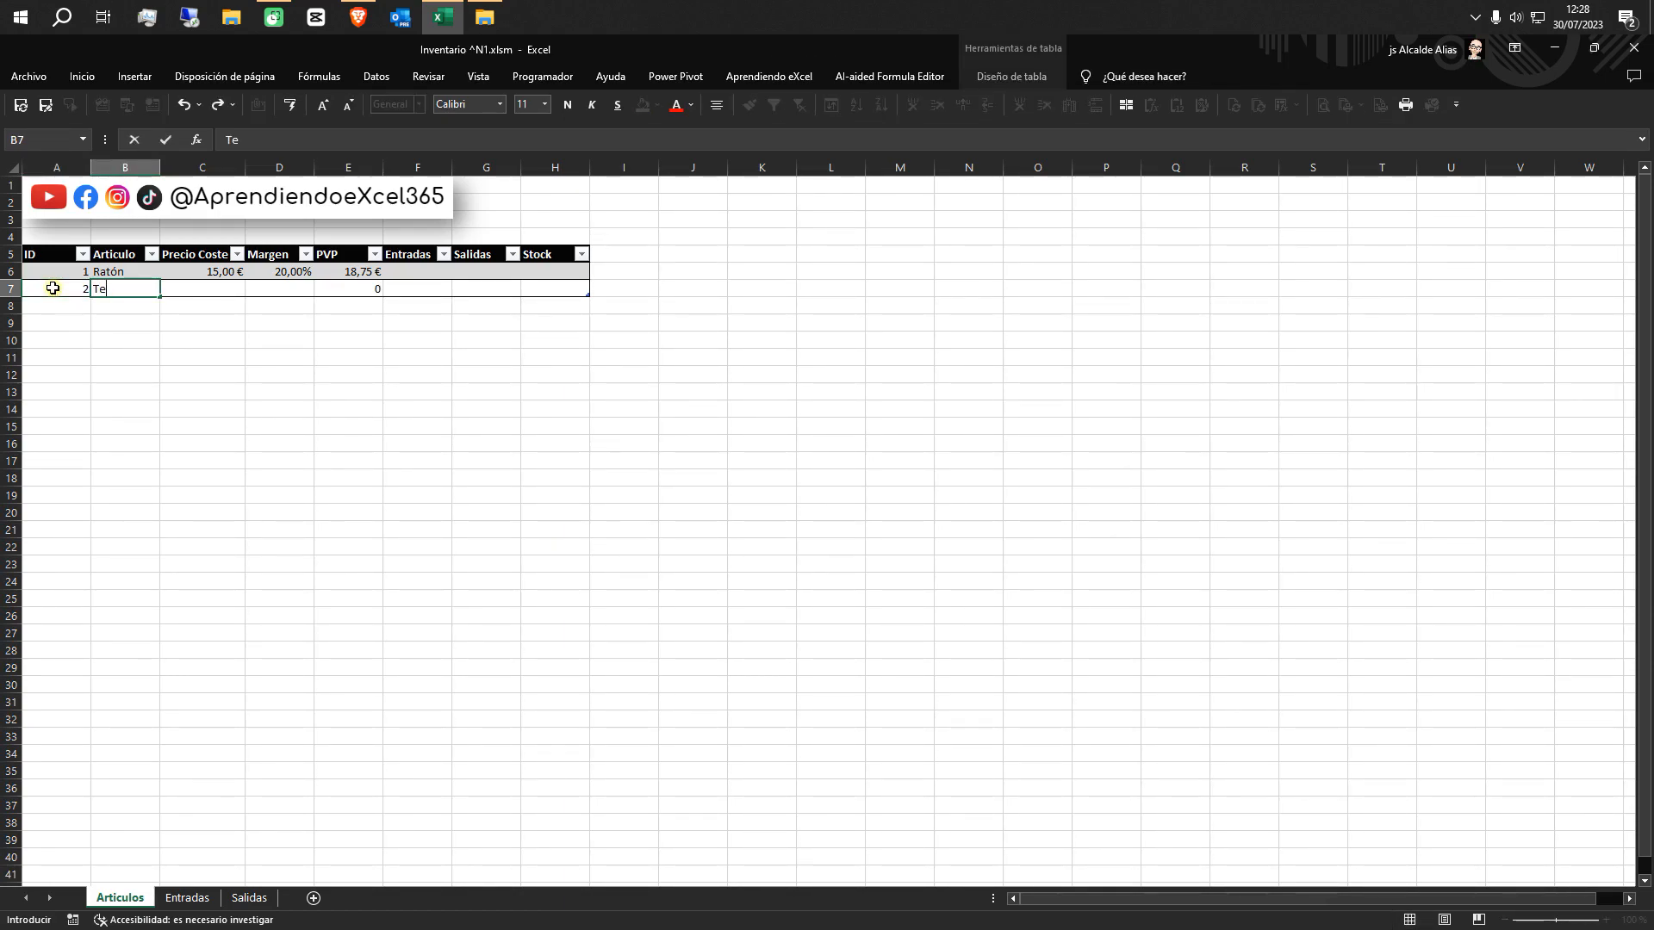
type("clado")
key("Tab")
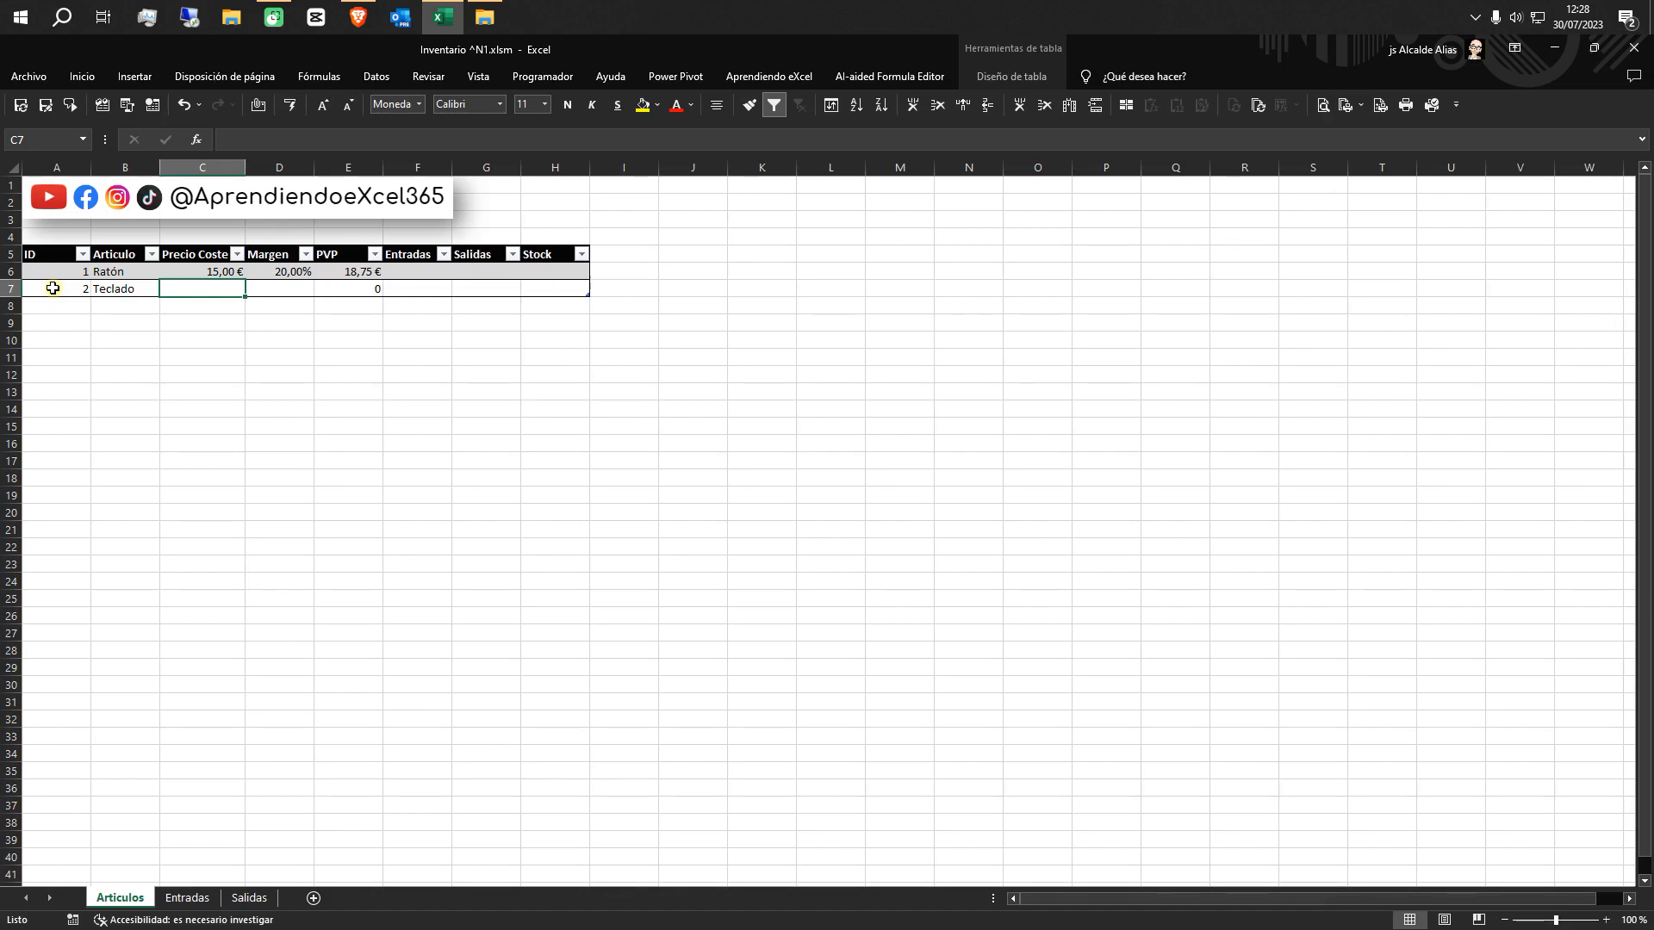
type("25")
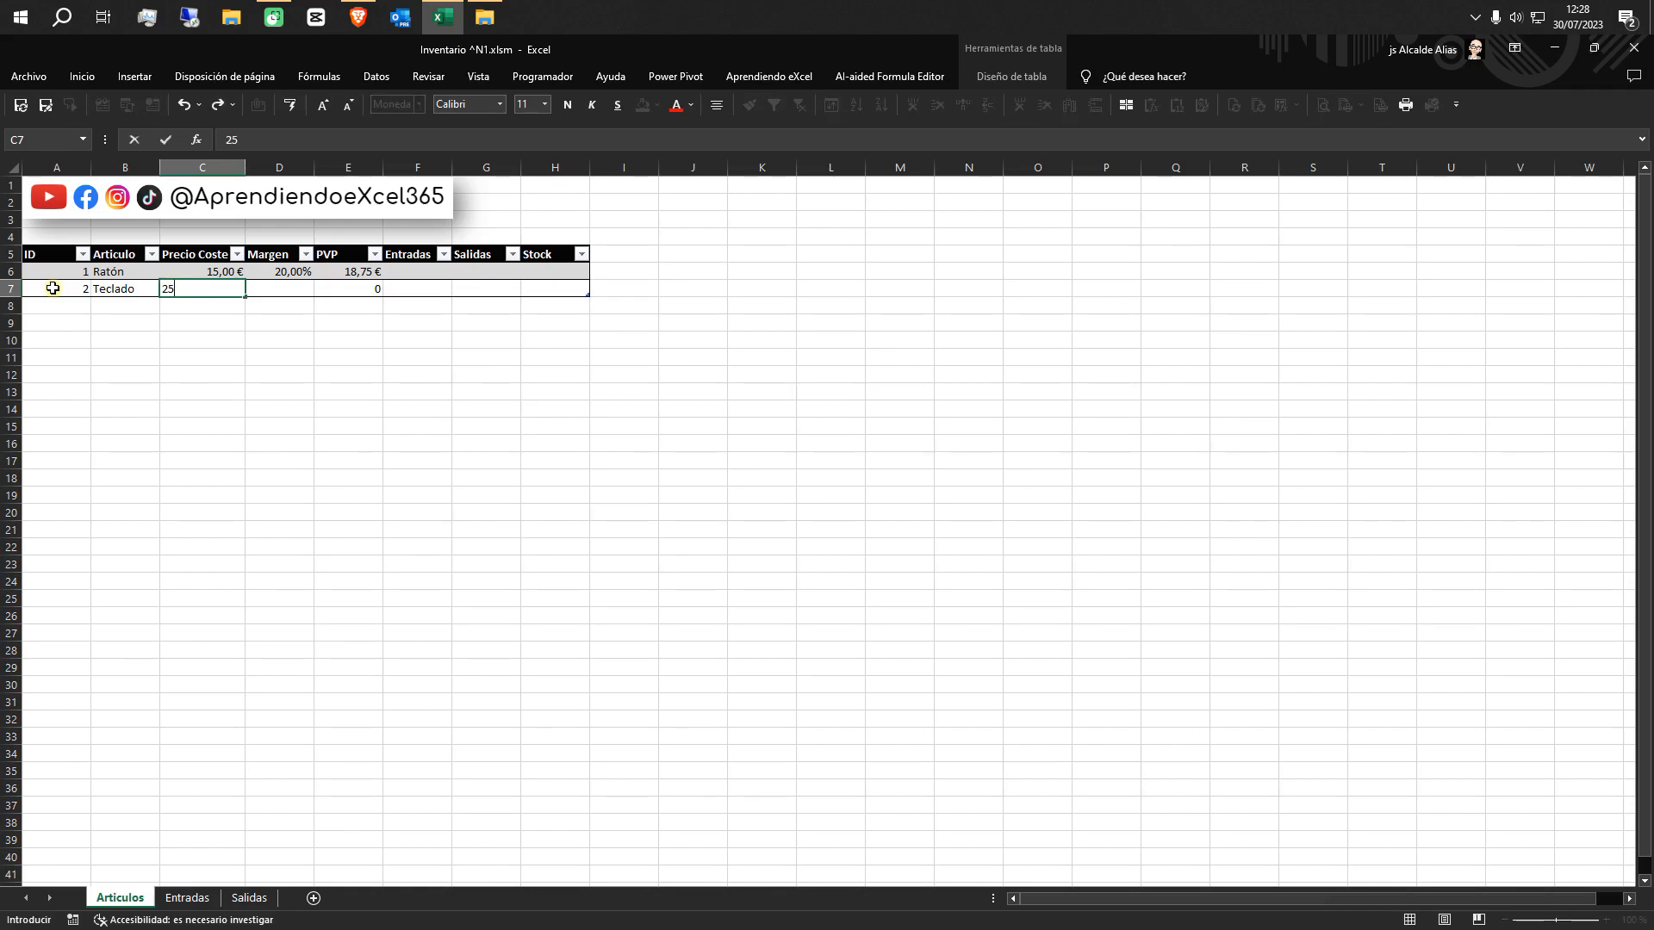
key("Tab")
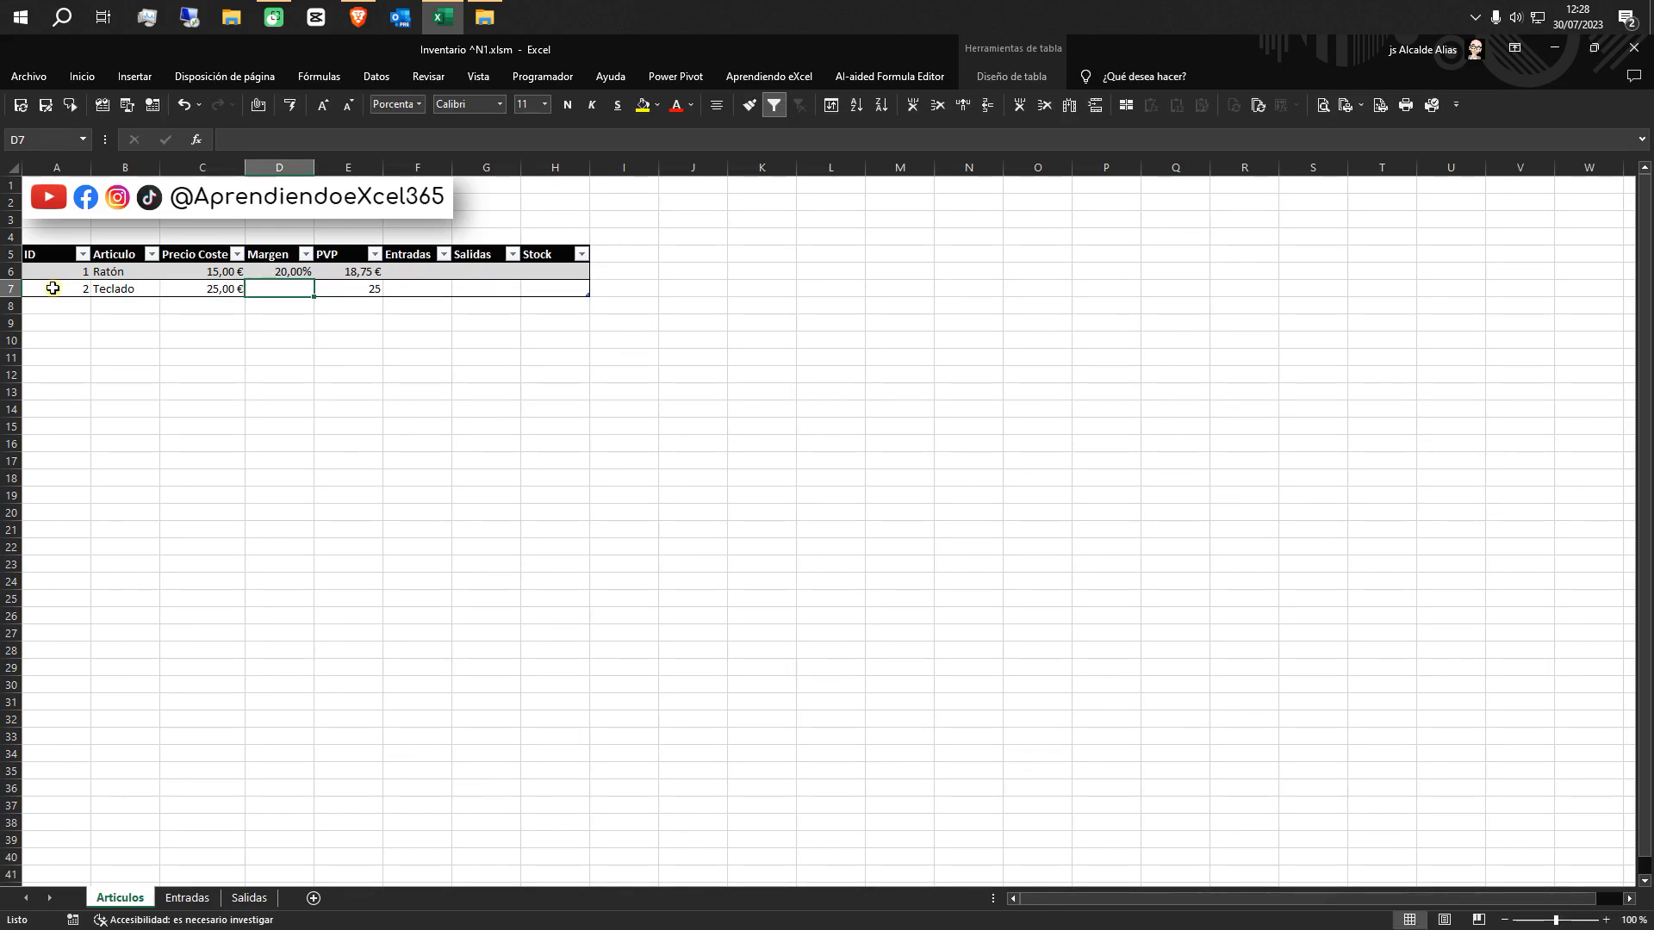
type("20%")
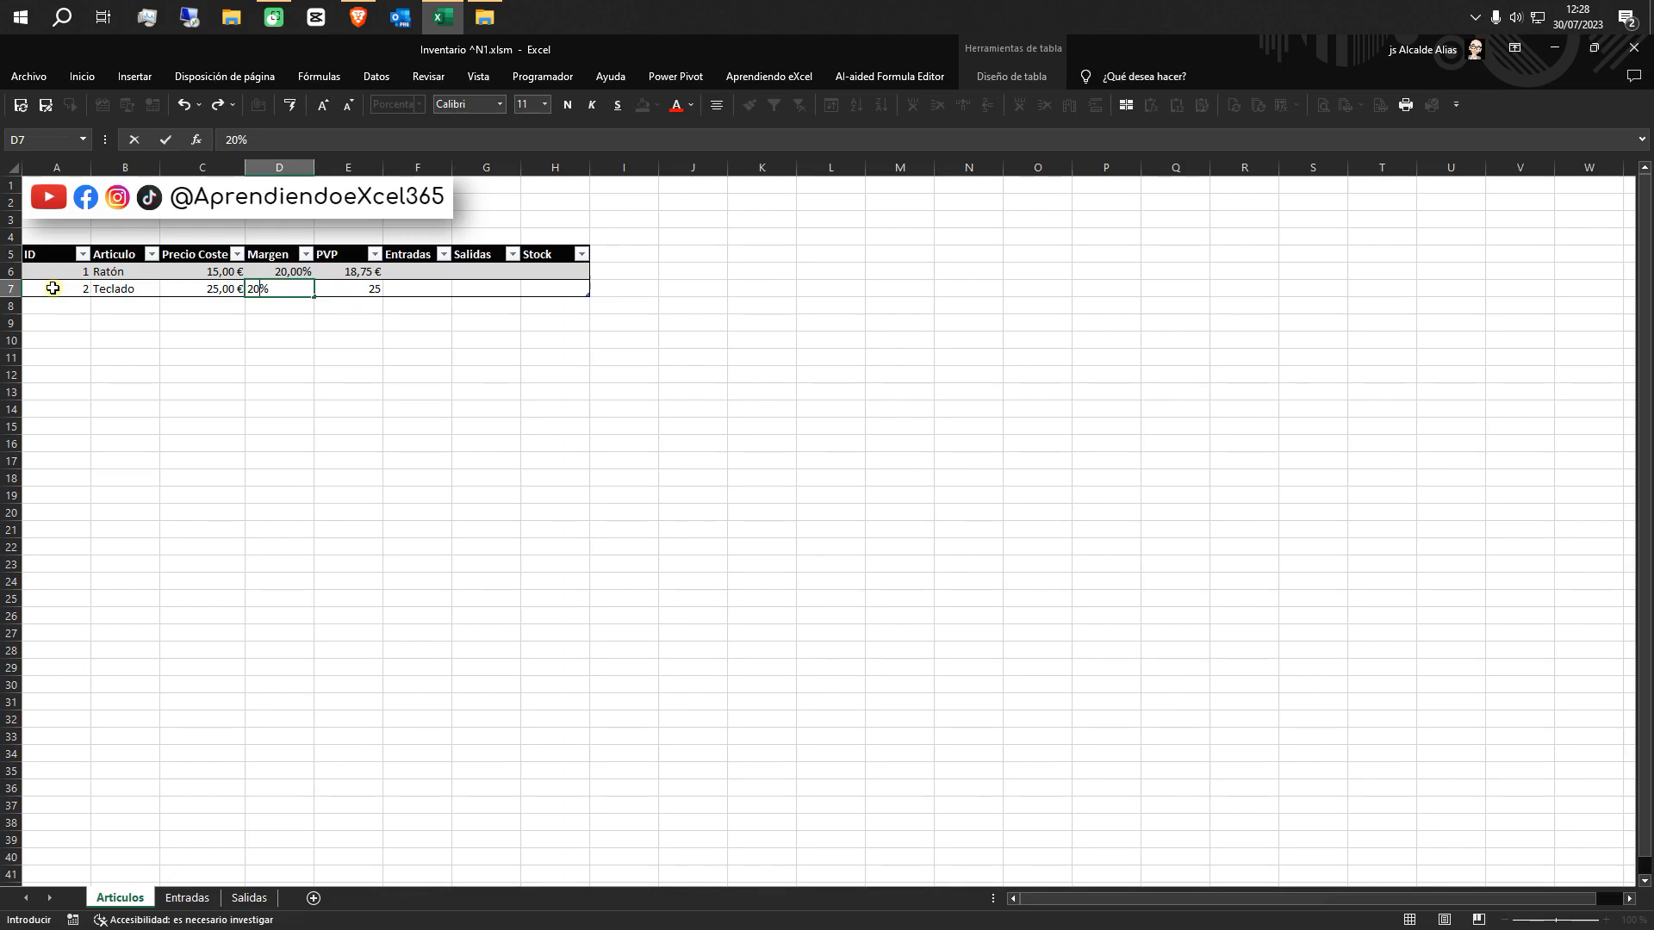
key("Tab")
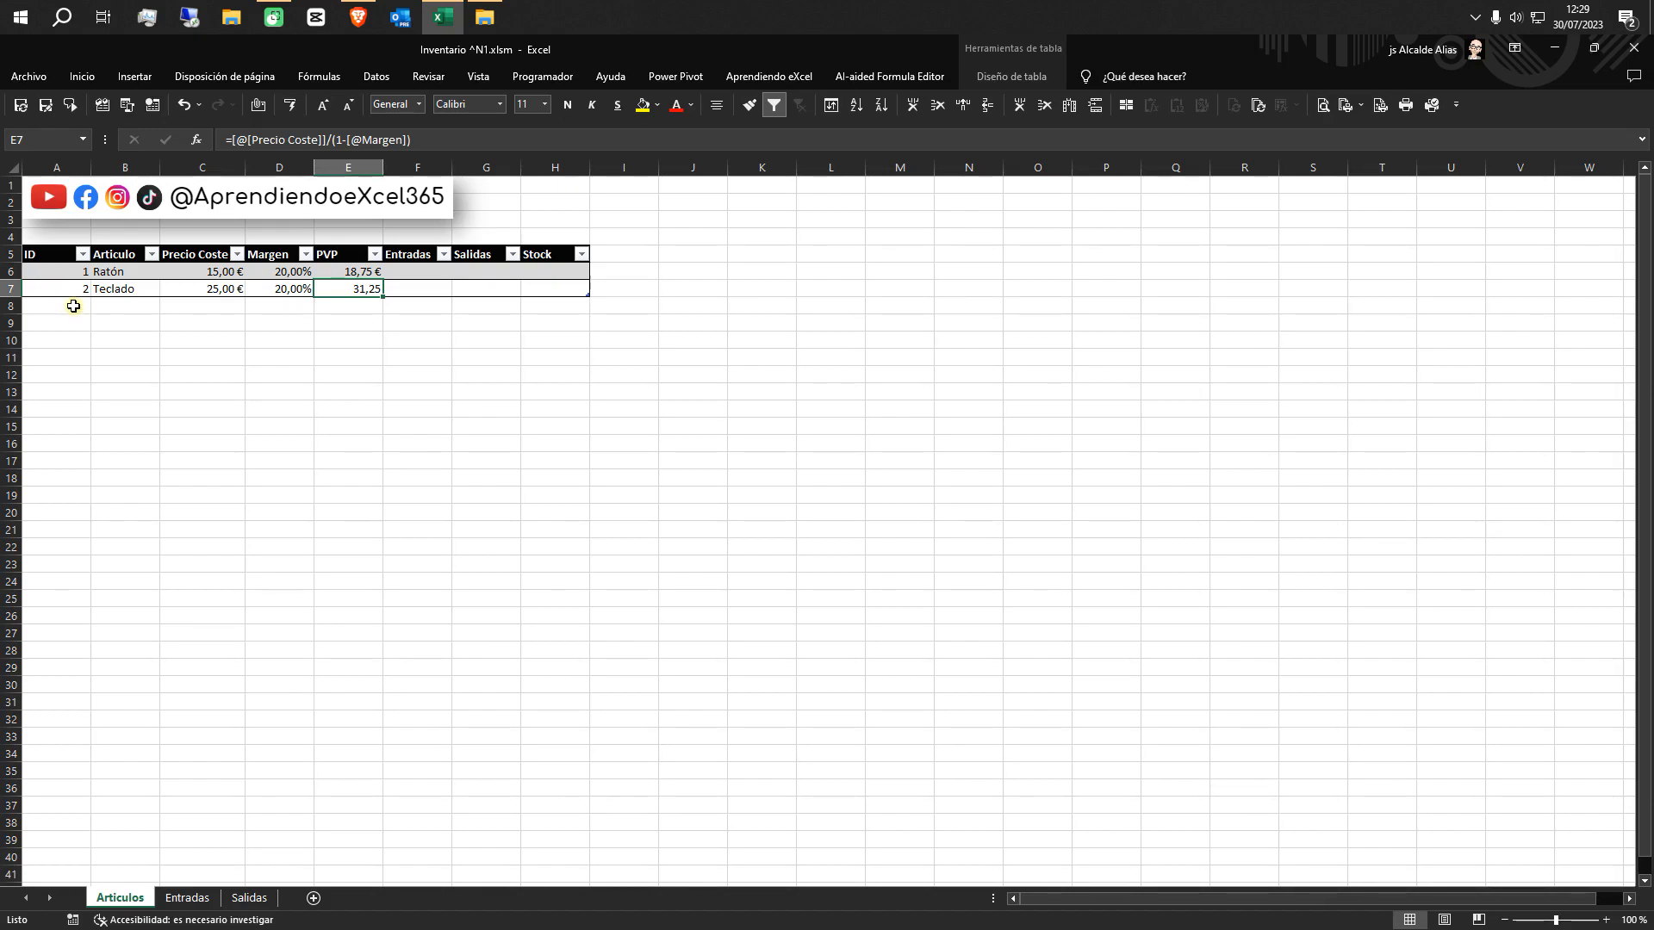
left_click(73, 305)
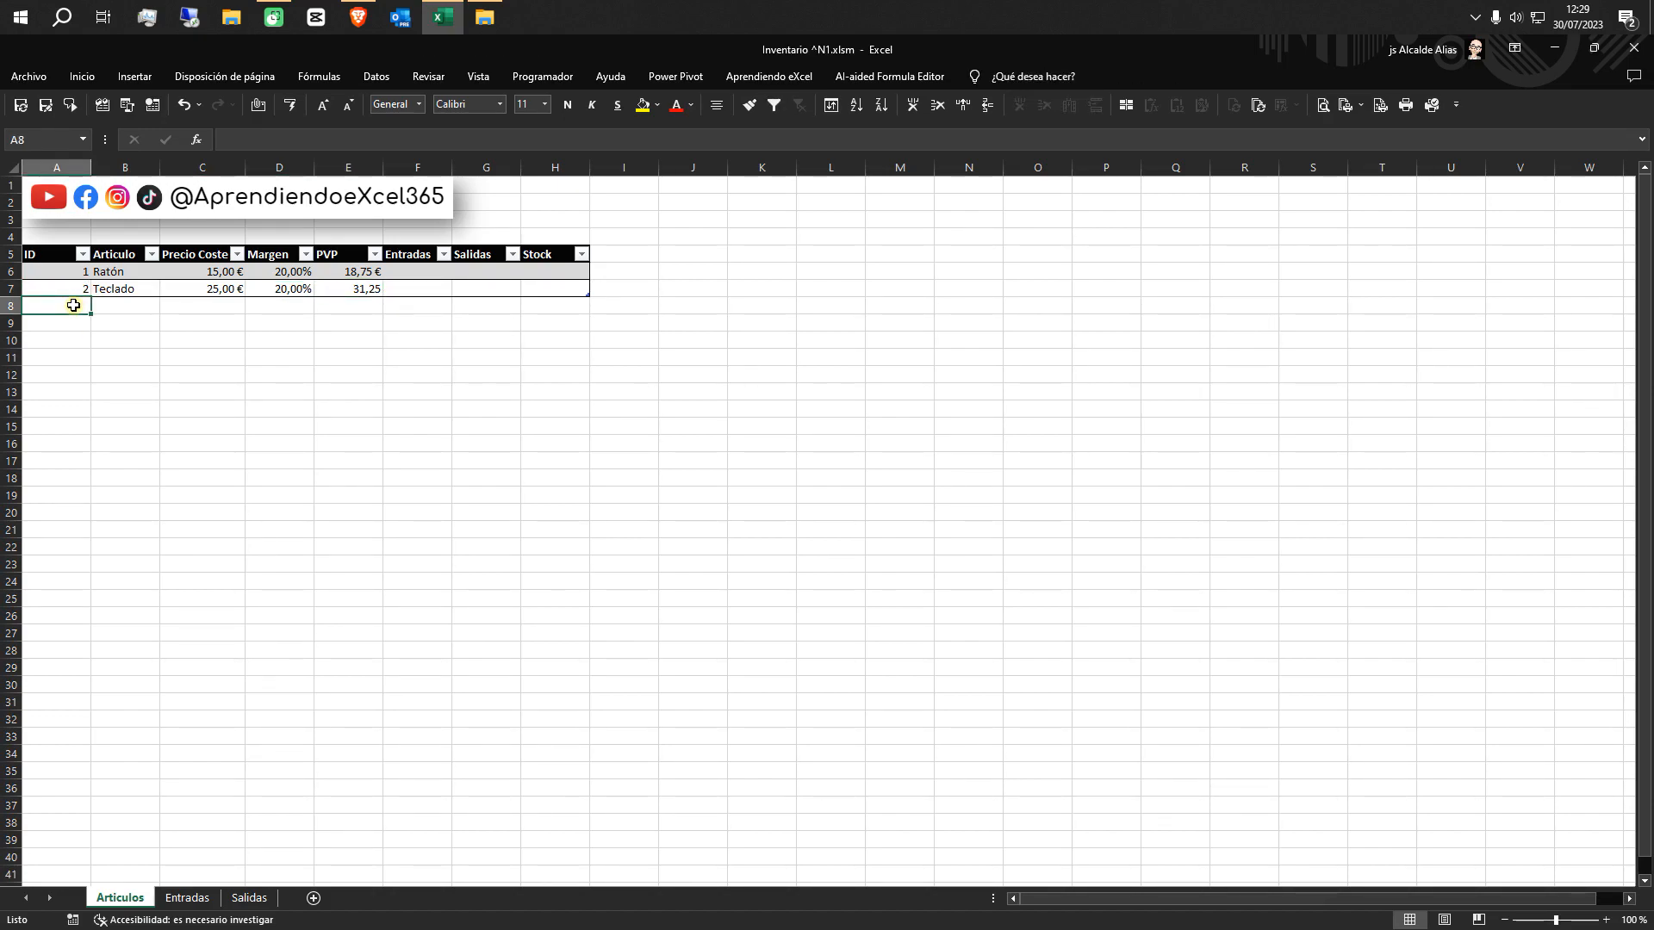
Add a third article in row 8 with ID 3, Articulo CPU, Precio Coste 100 and Margen 25%
type("3")
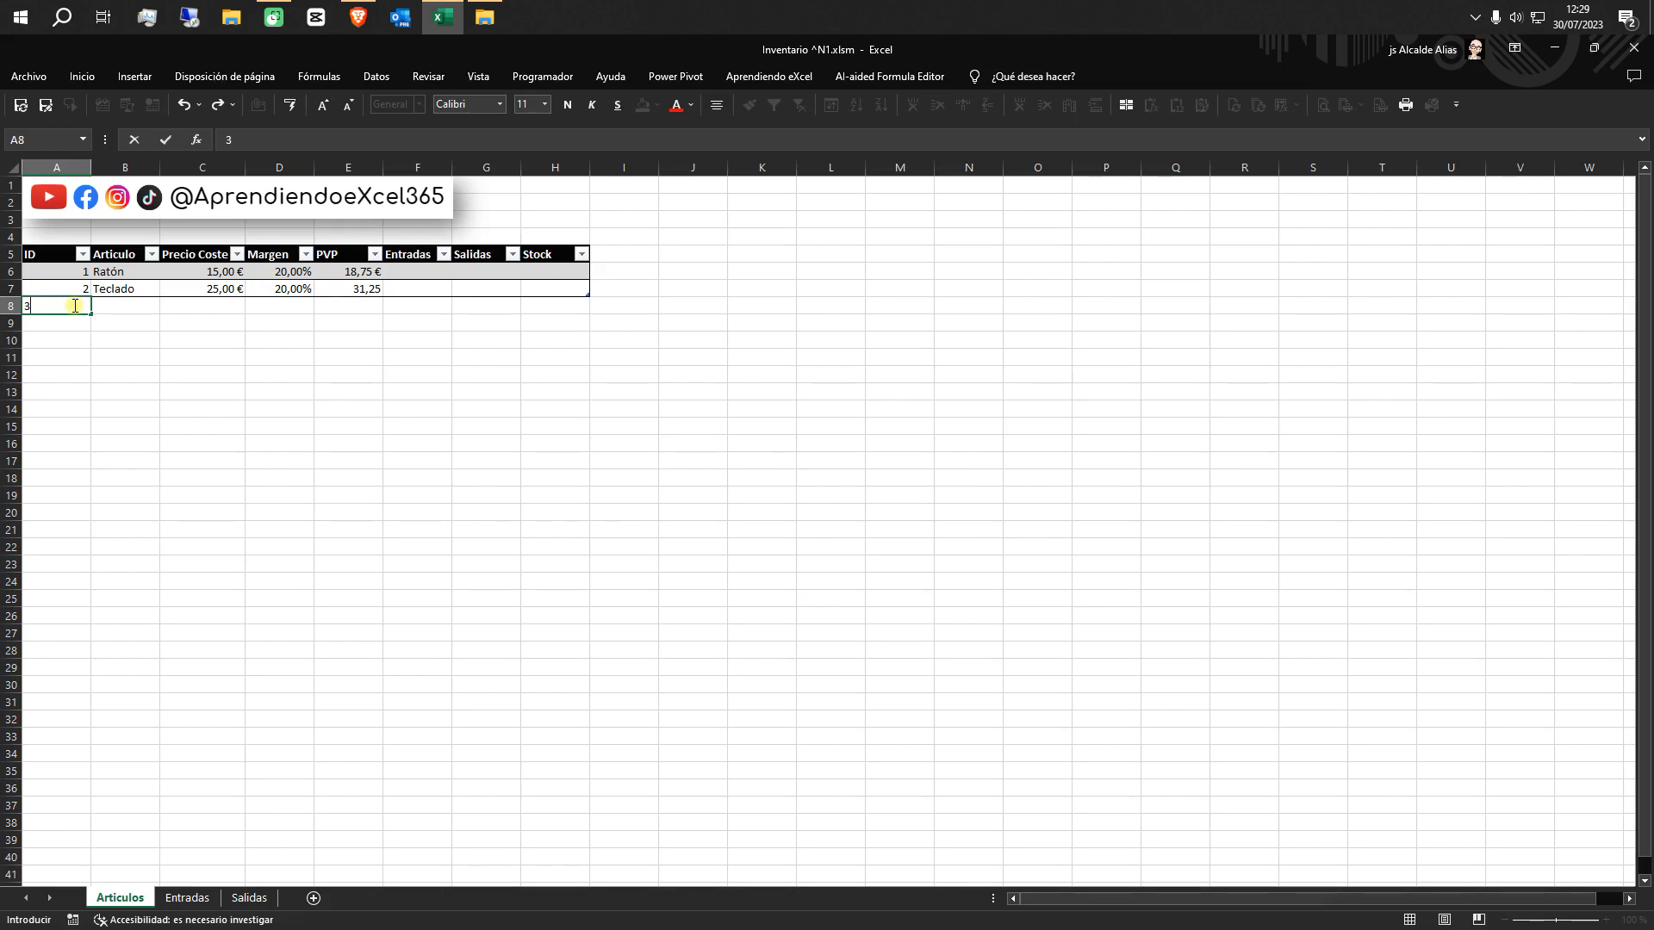
key("Tab")
type("CPU")
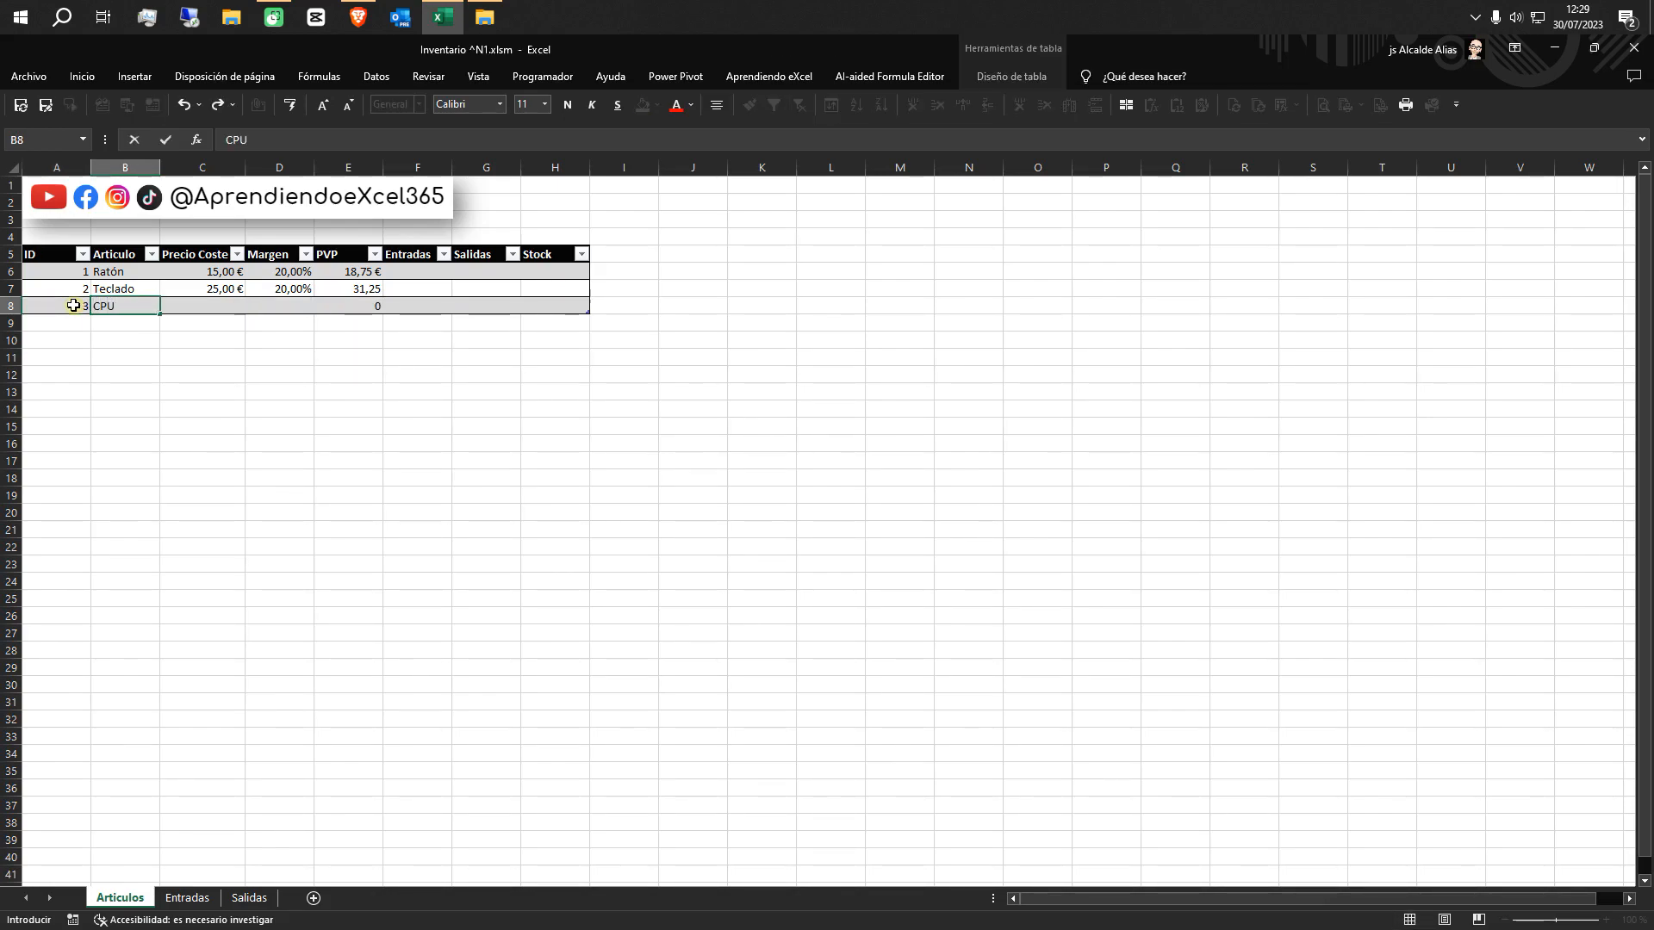
key("Tab")
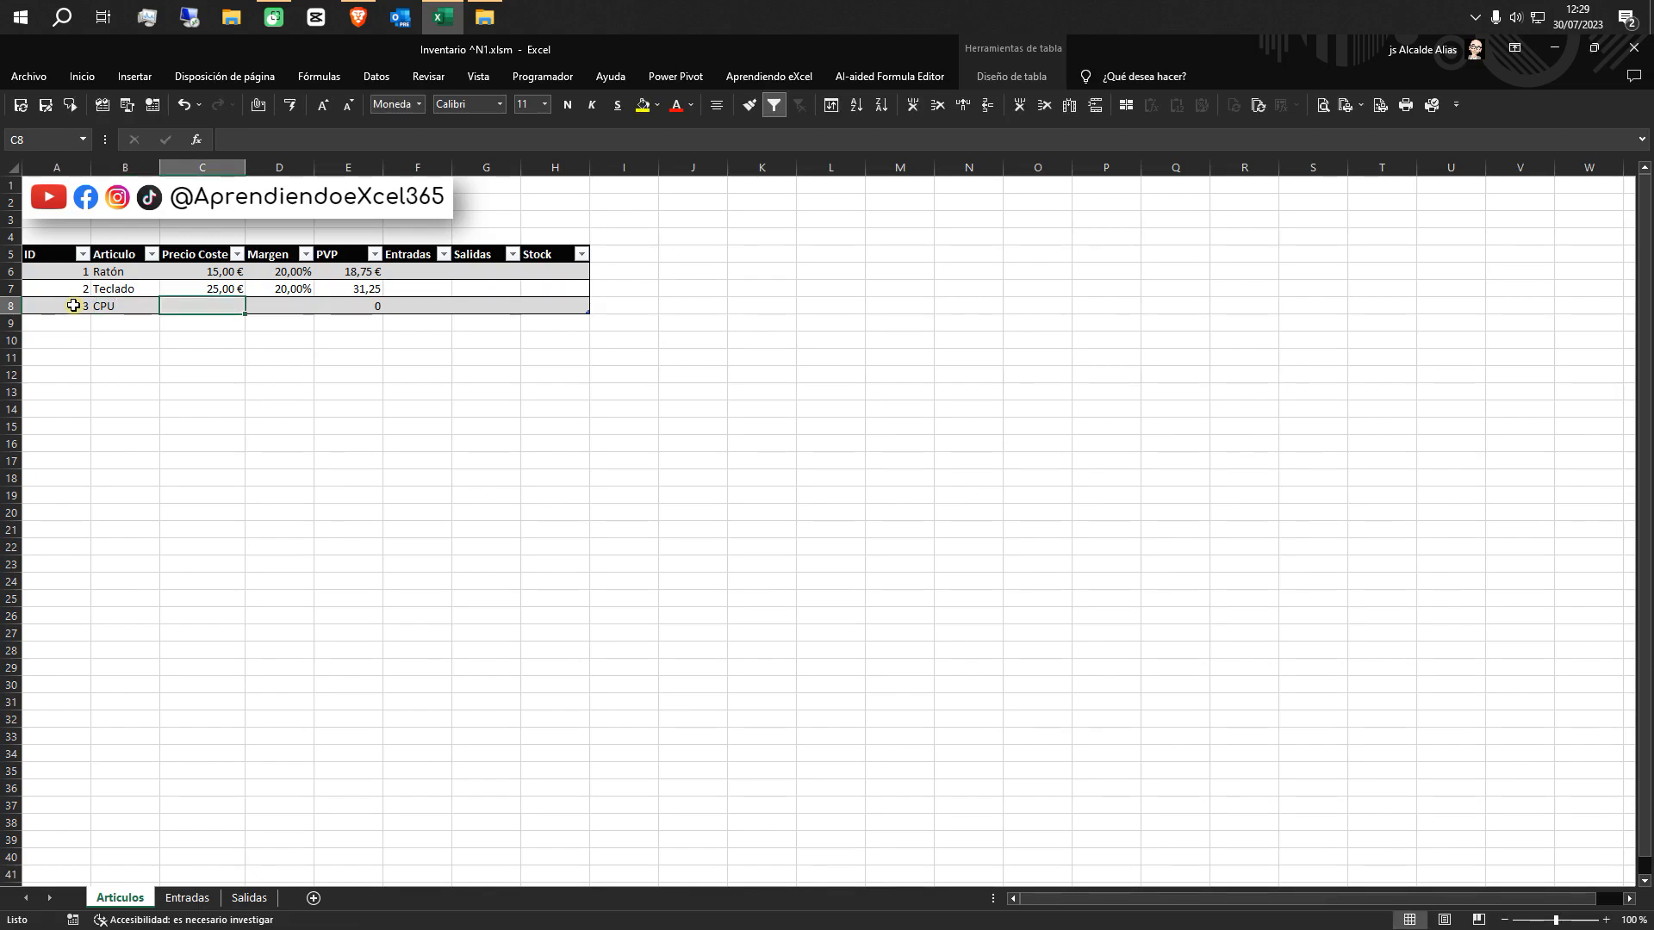
type("100")
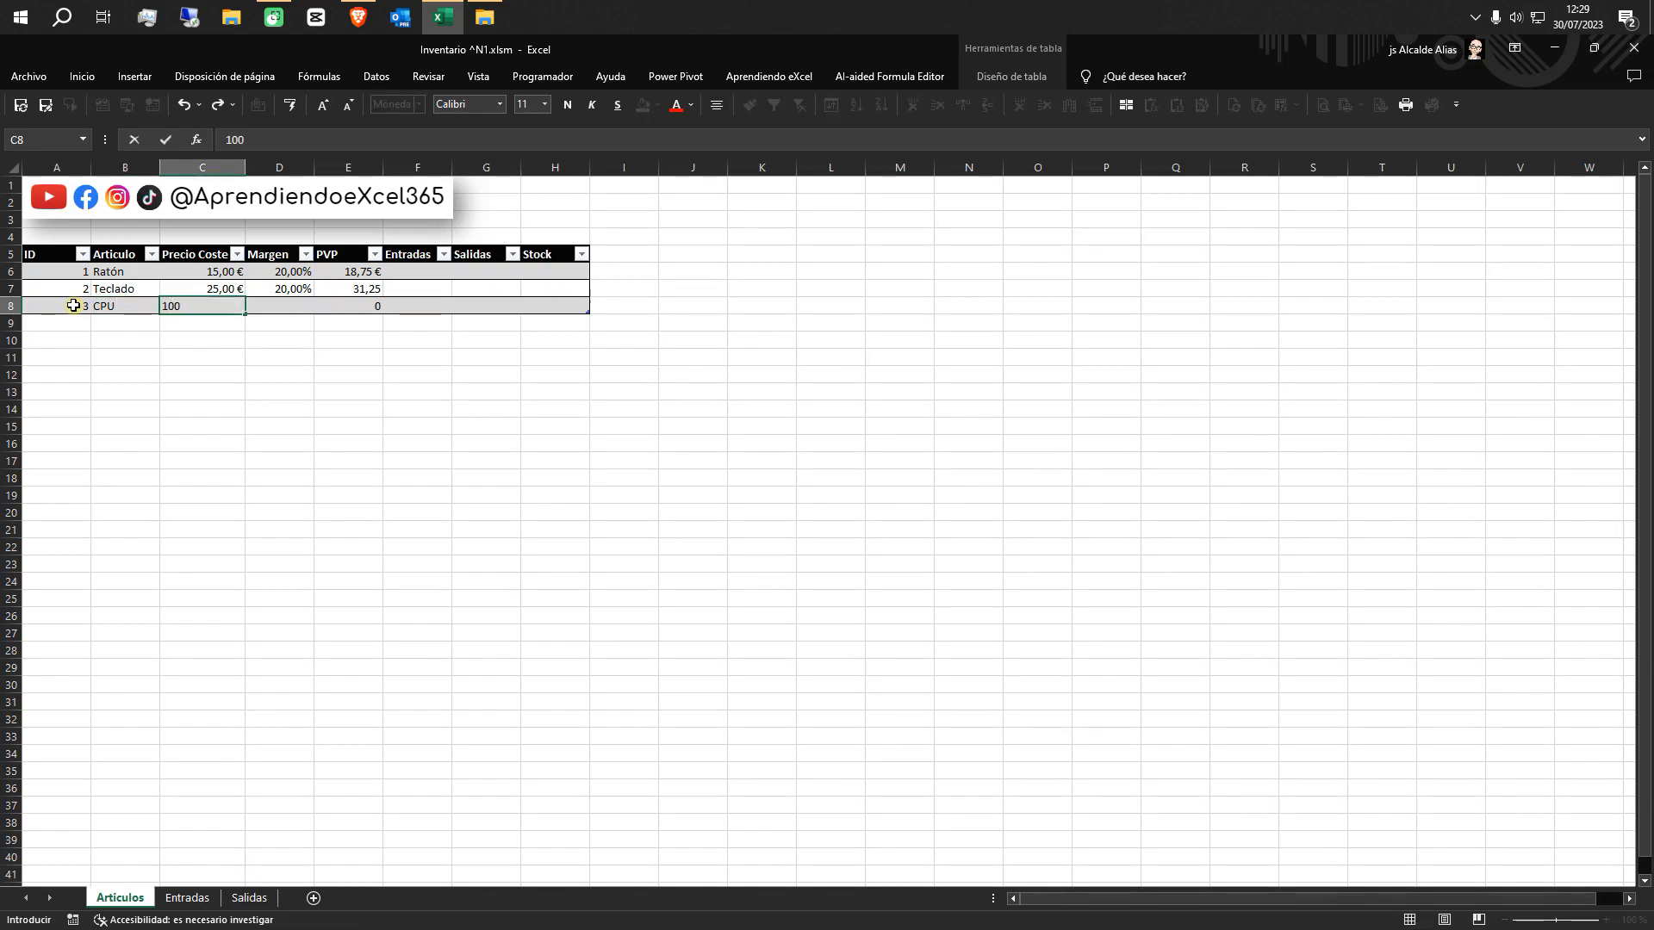
key("Tab")
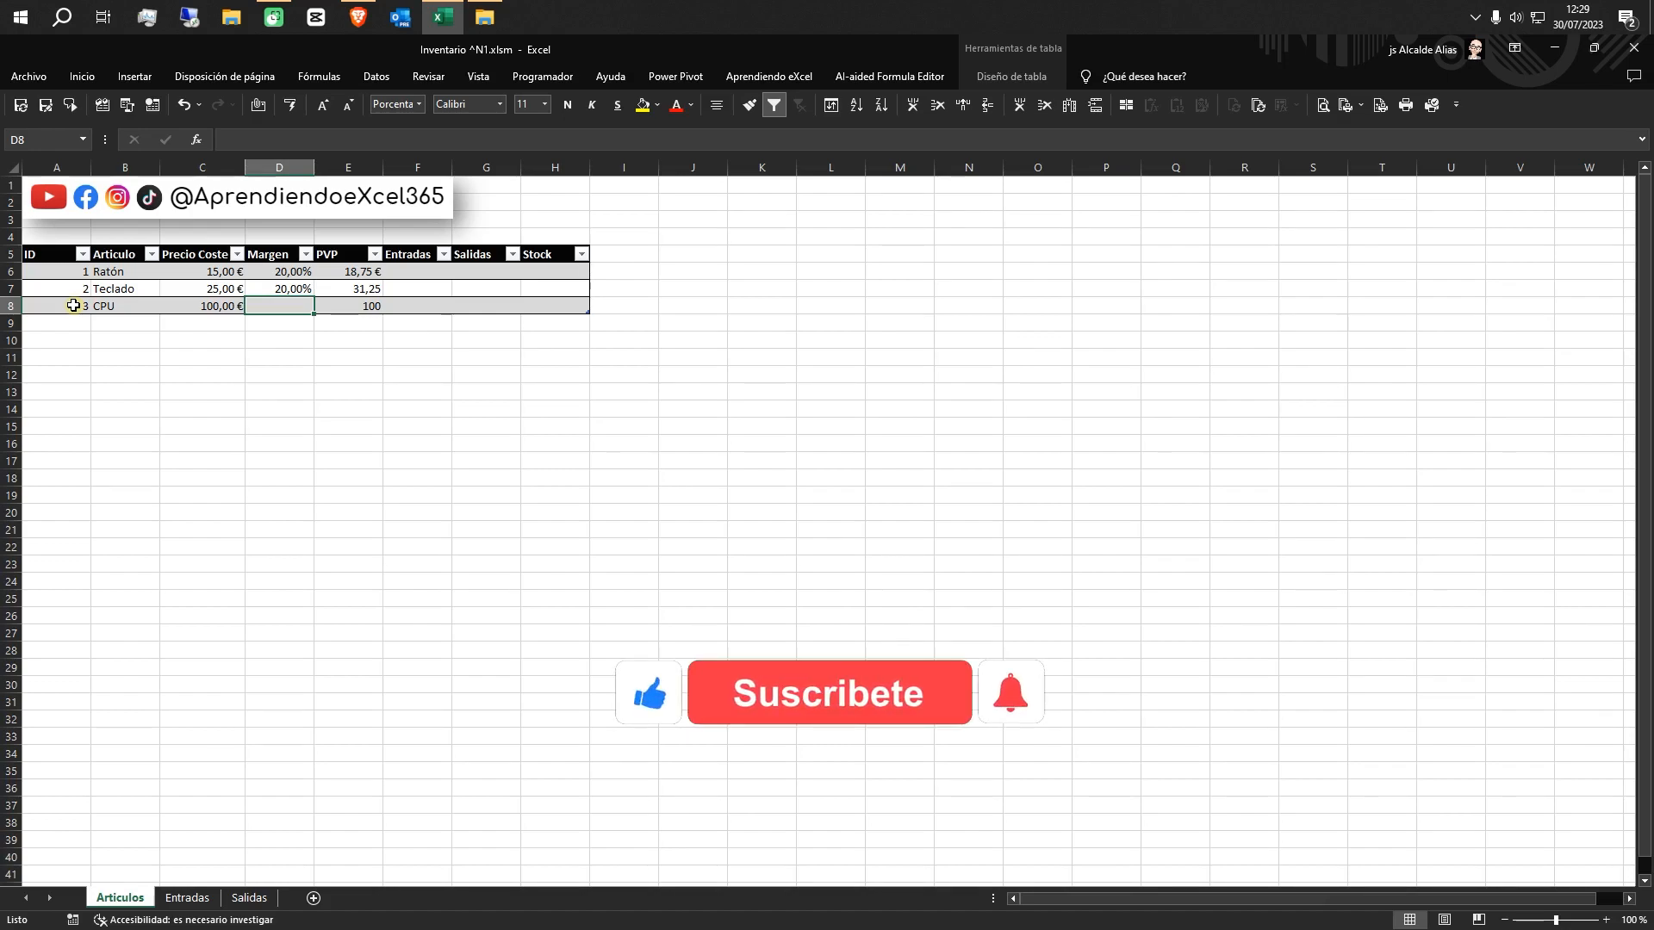
type("25")
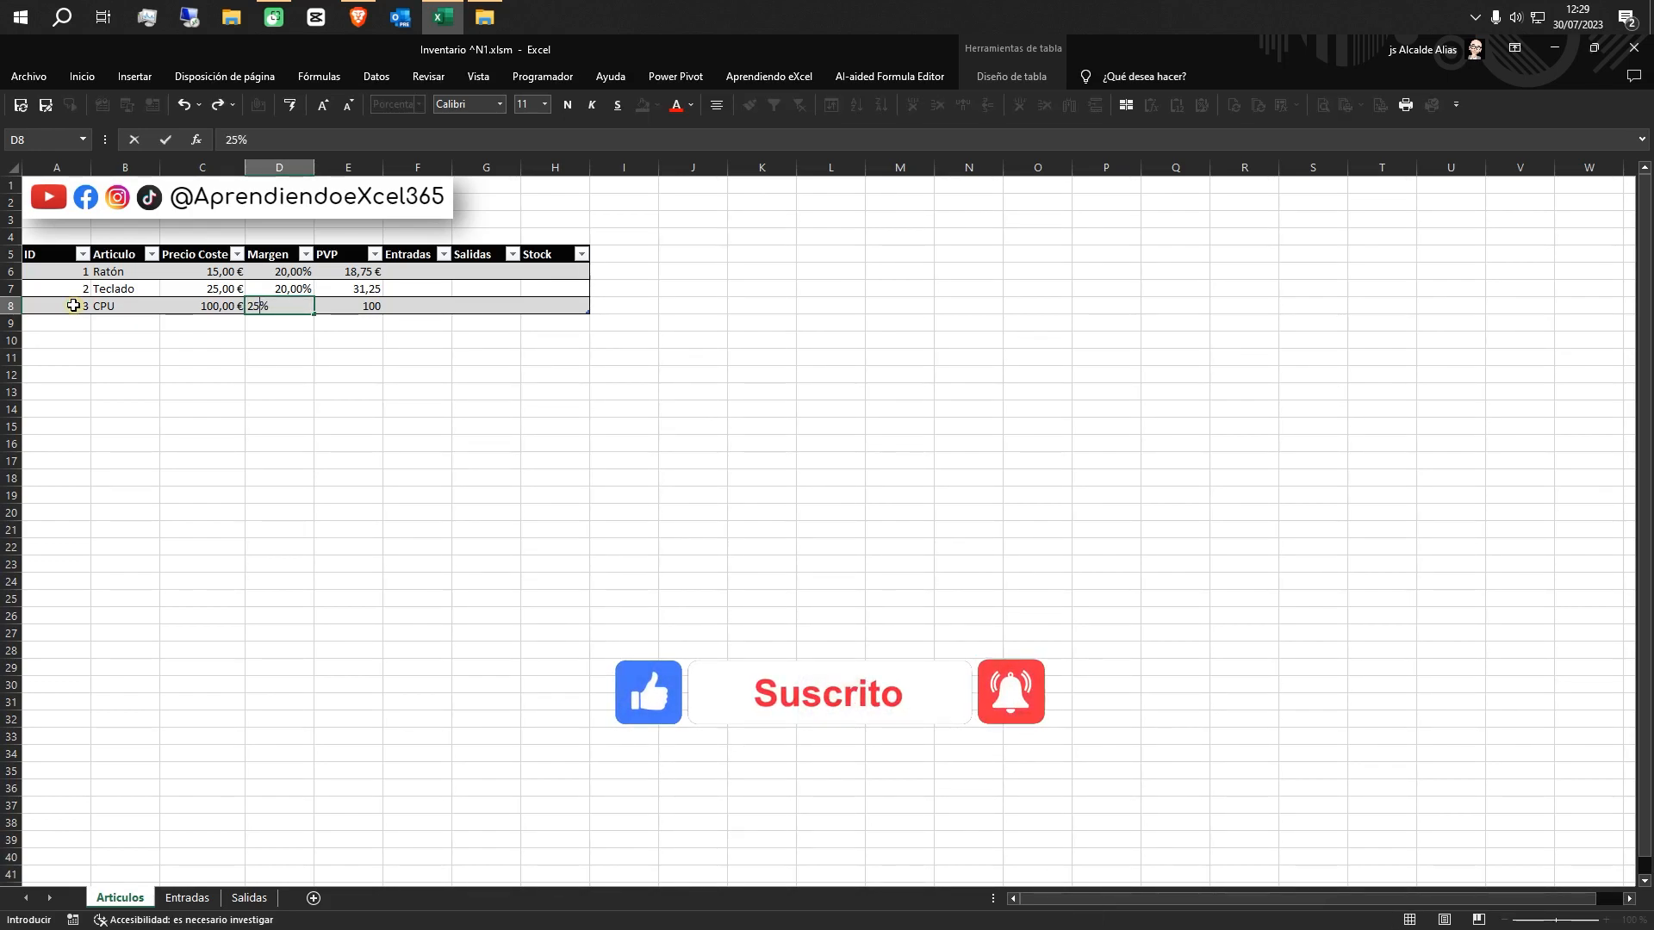
key("Tab")
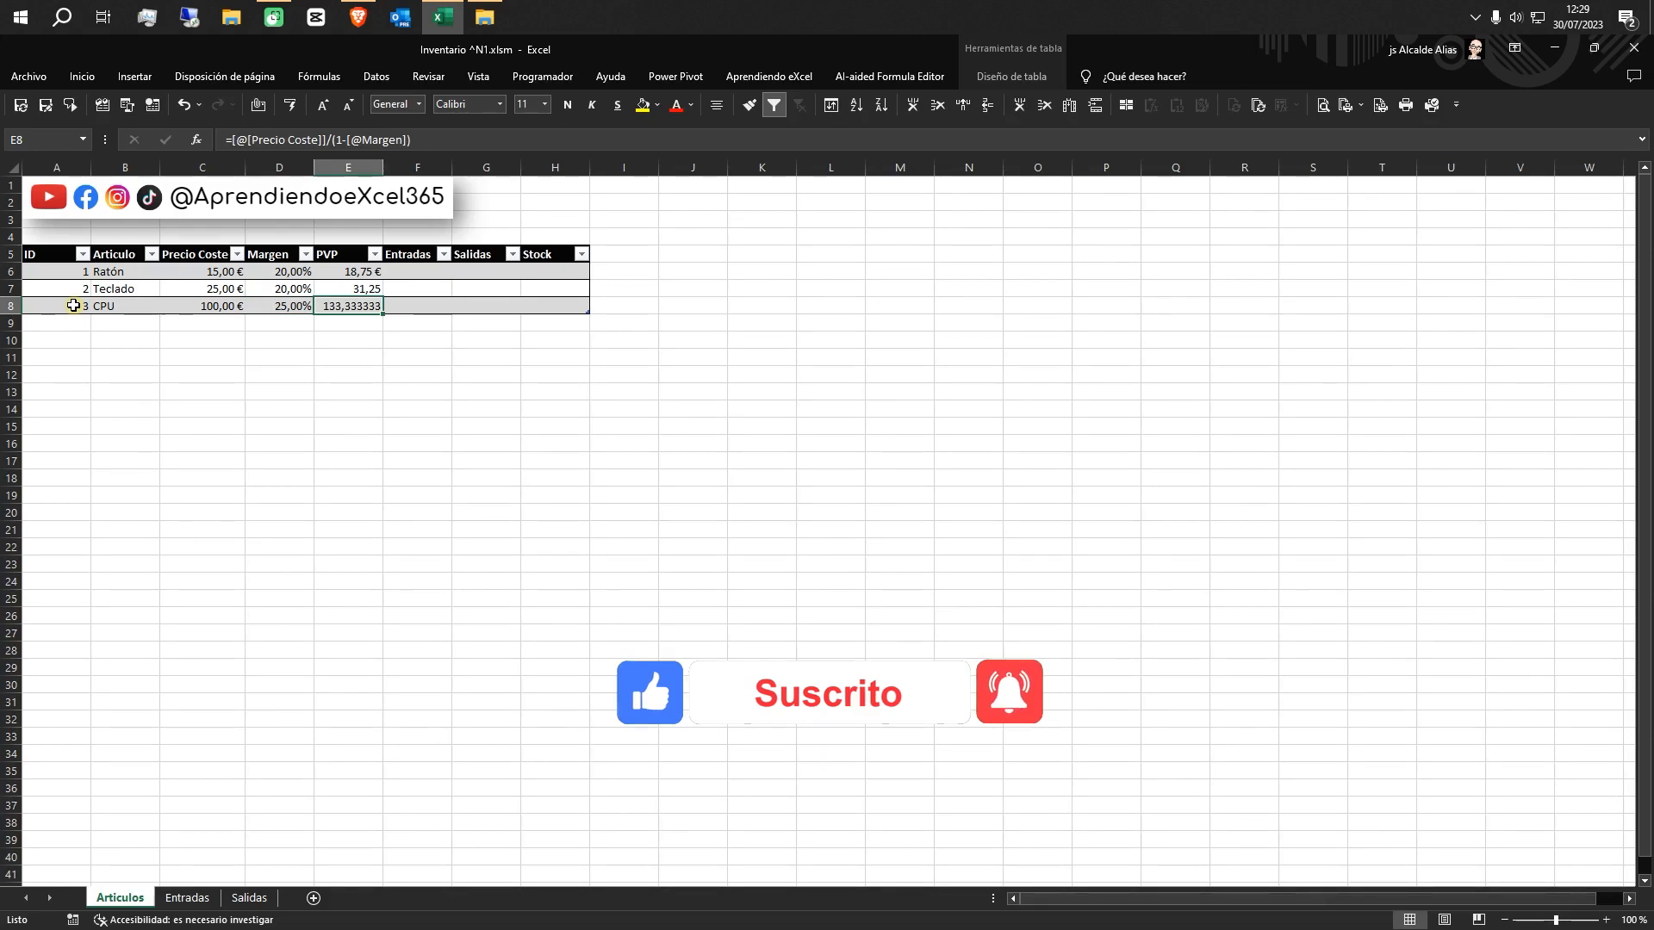
Format all the values in the PVP column of the articles table as Moneda
left_click(339, 247)
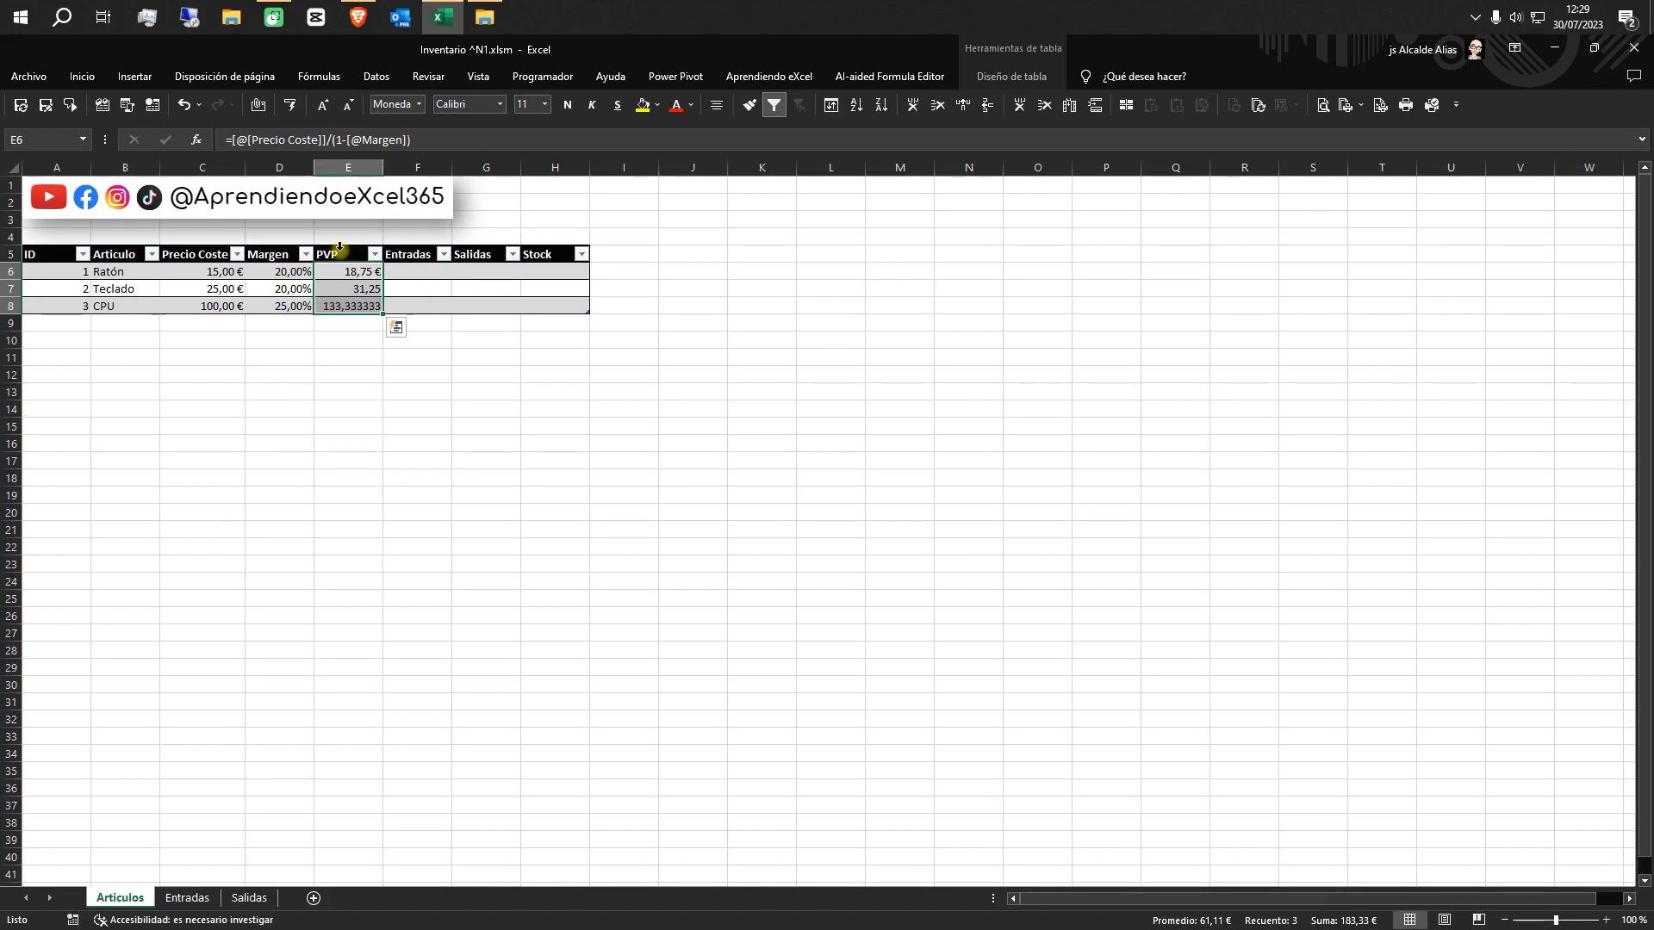
left_click(419, 104)
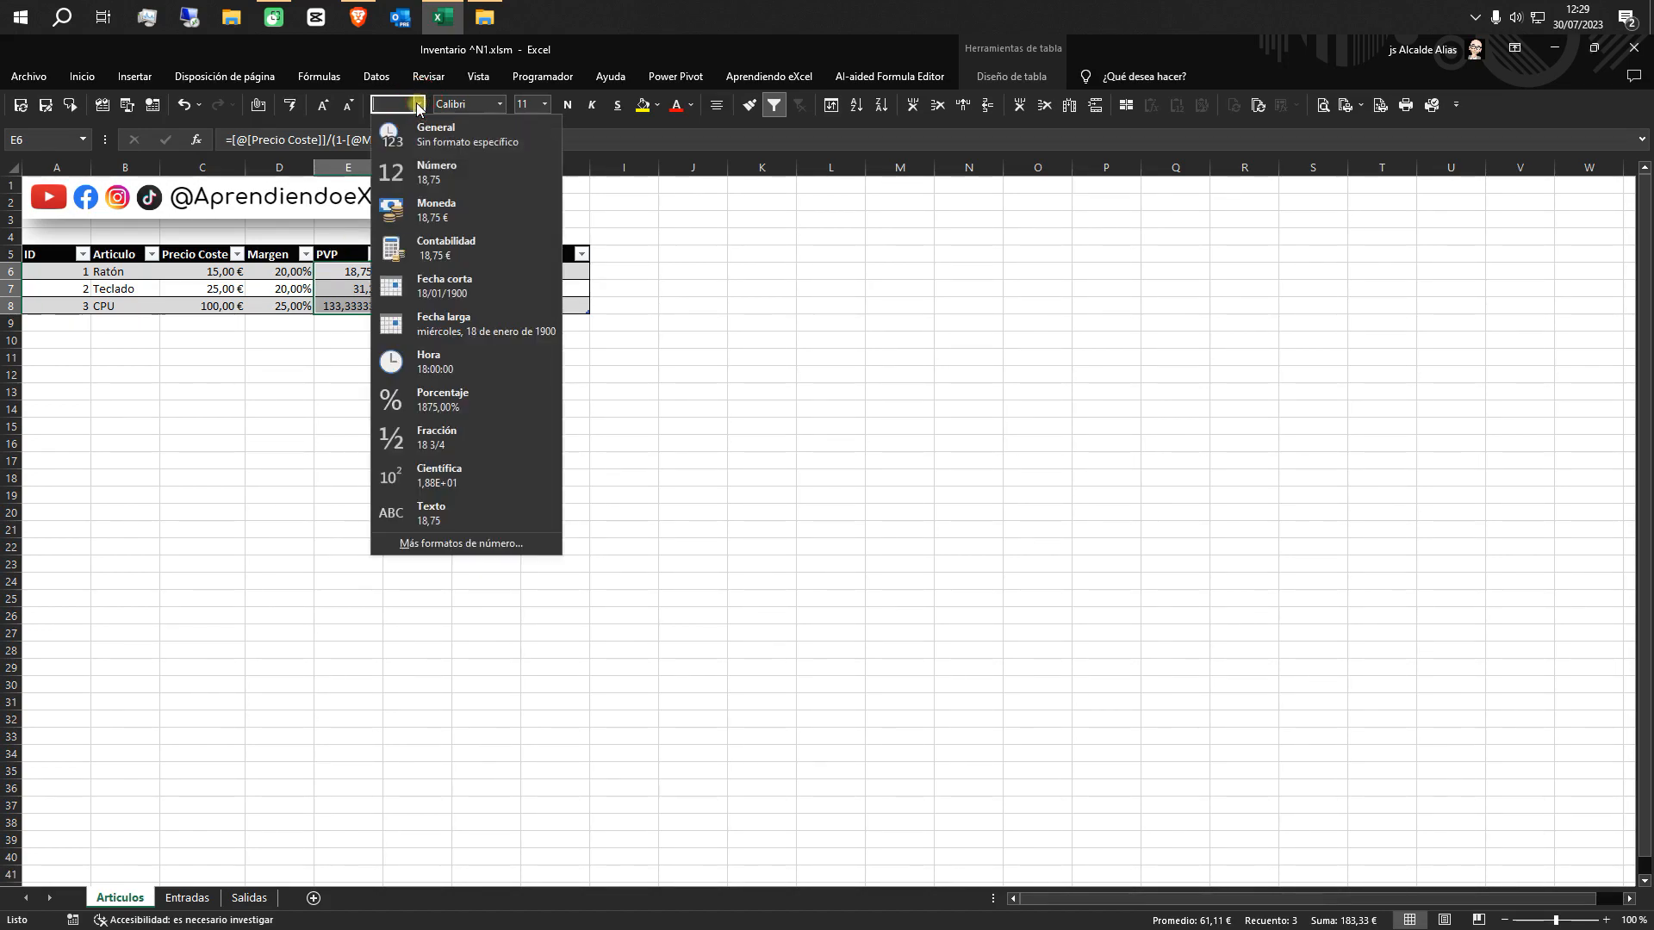
left_click(436, 209)
left_click(408, 389)
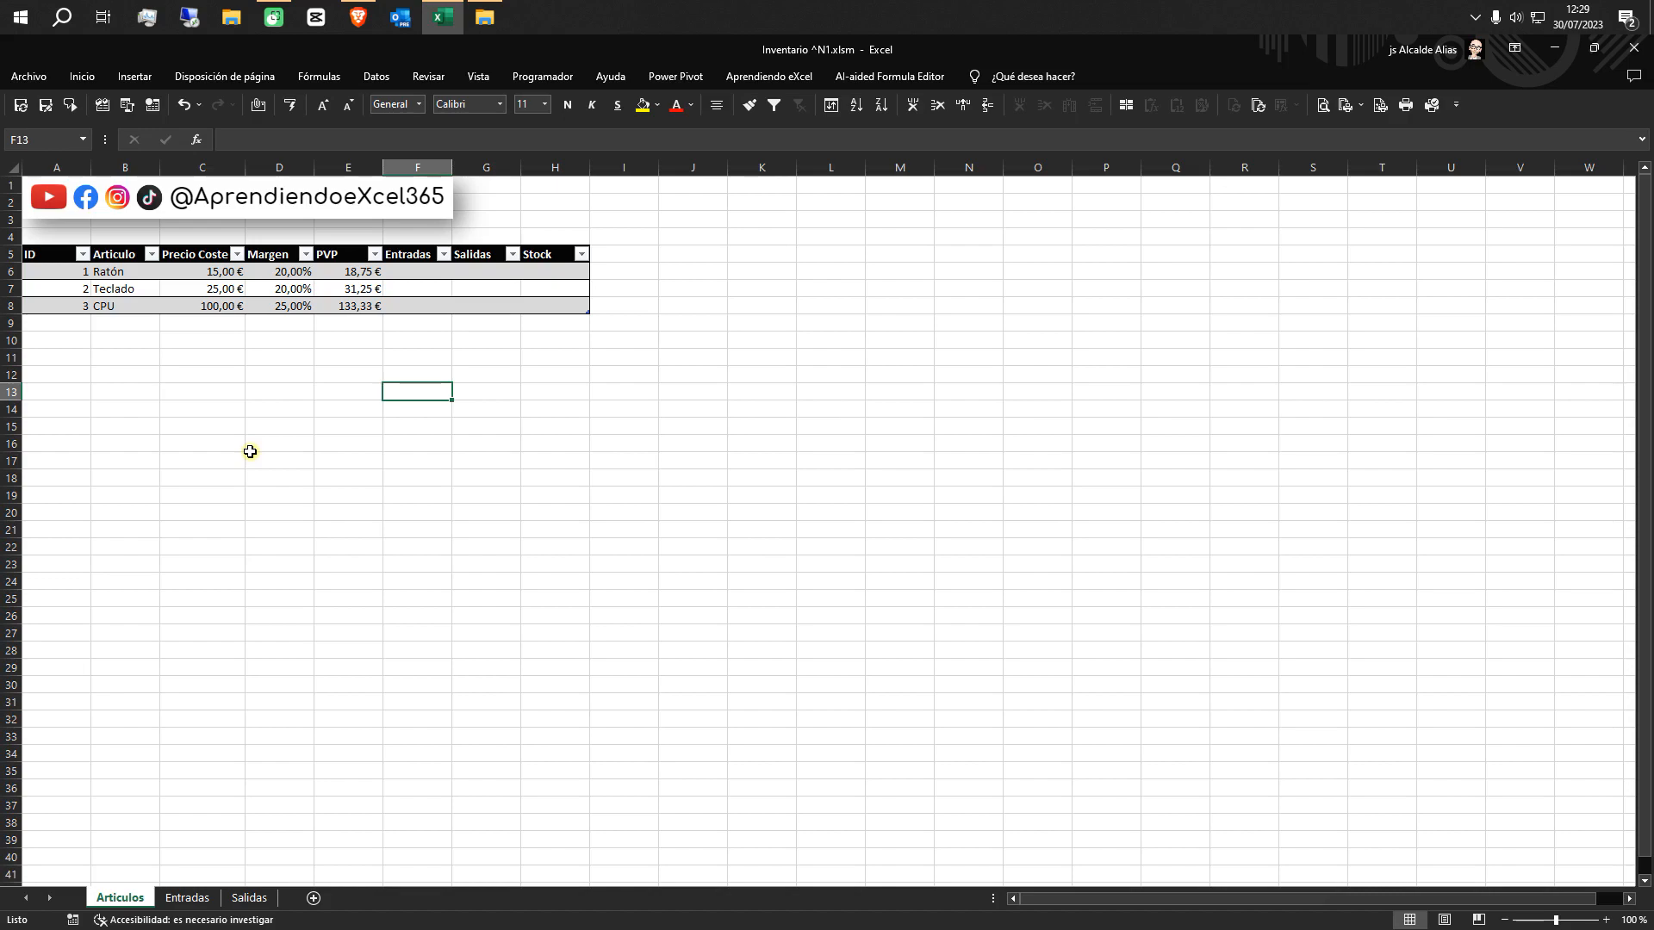
Turn the headers A5:D5 on the Entradas sheet into a table, marking that the table has headers
left_click(187, 897)
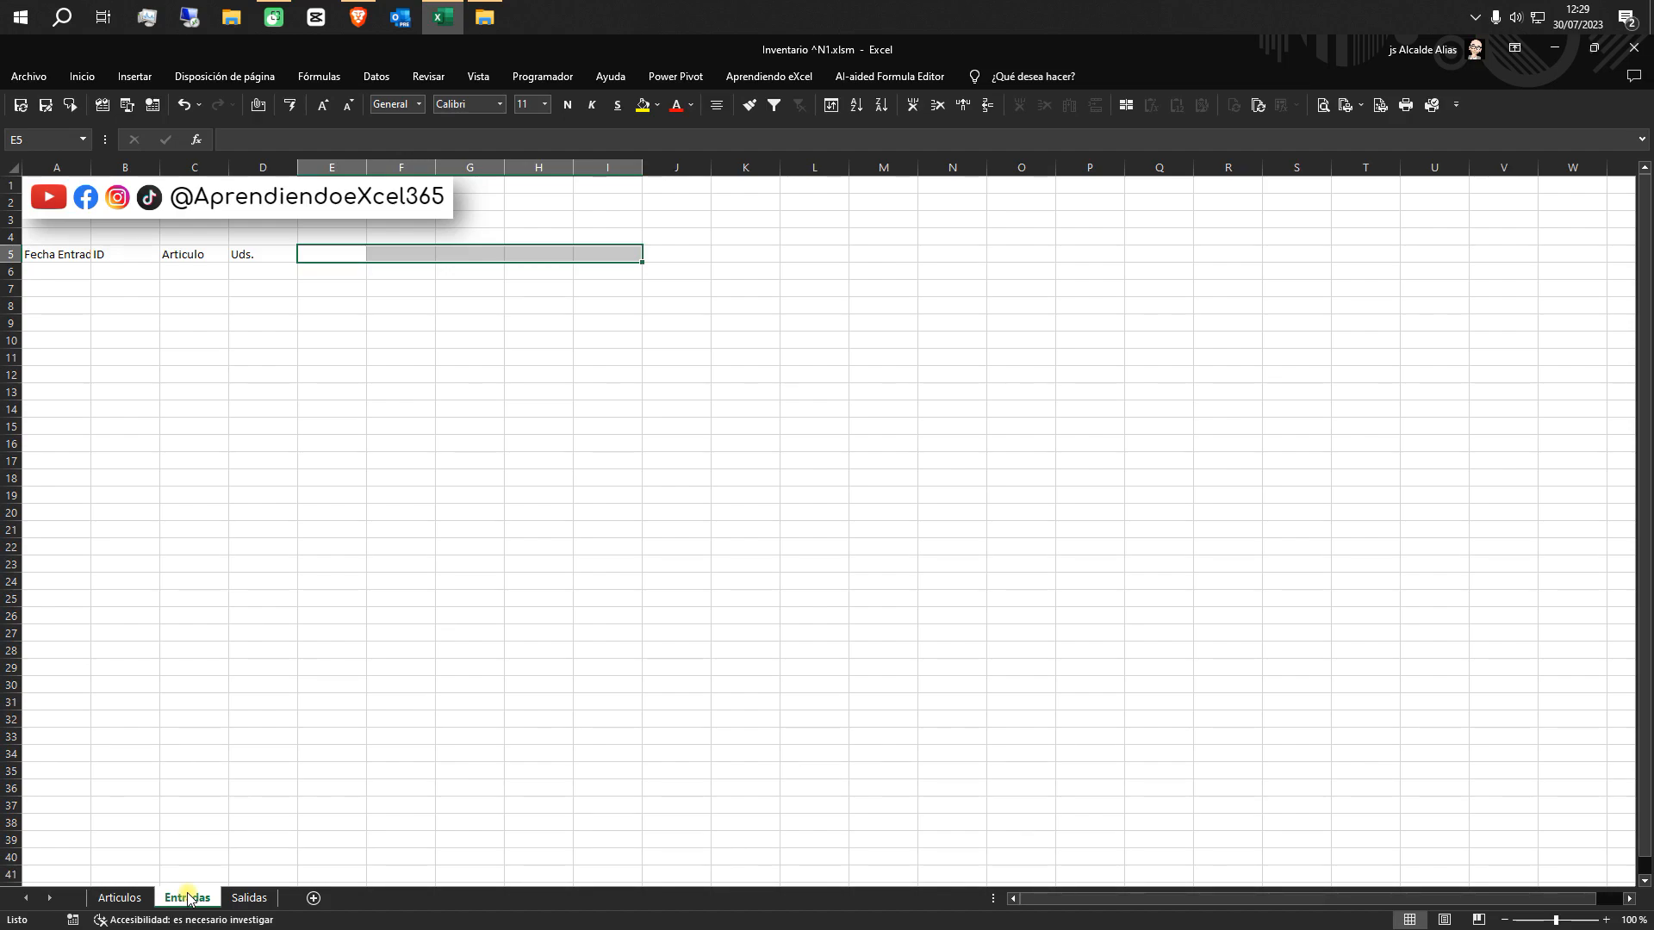
left_click(57, 256)
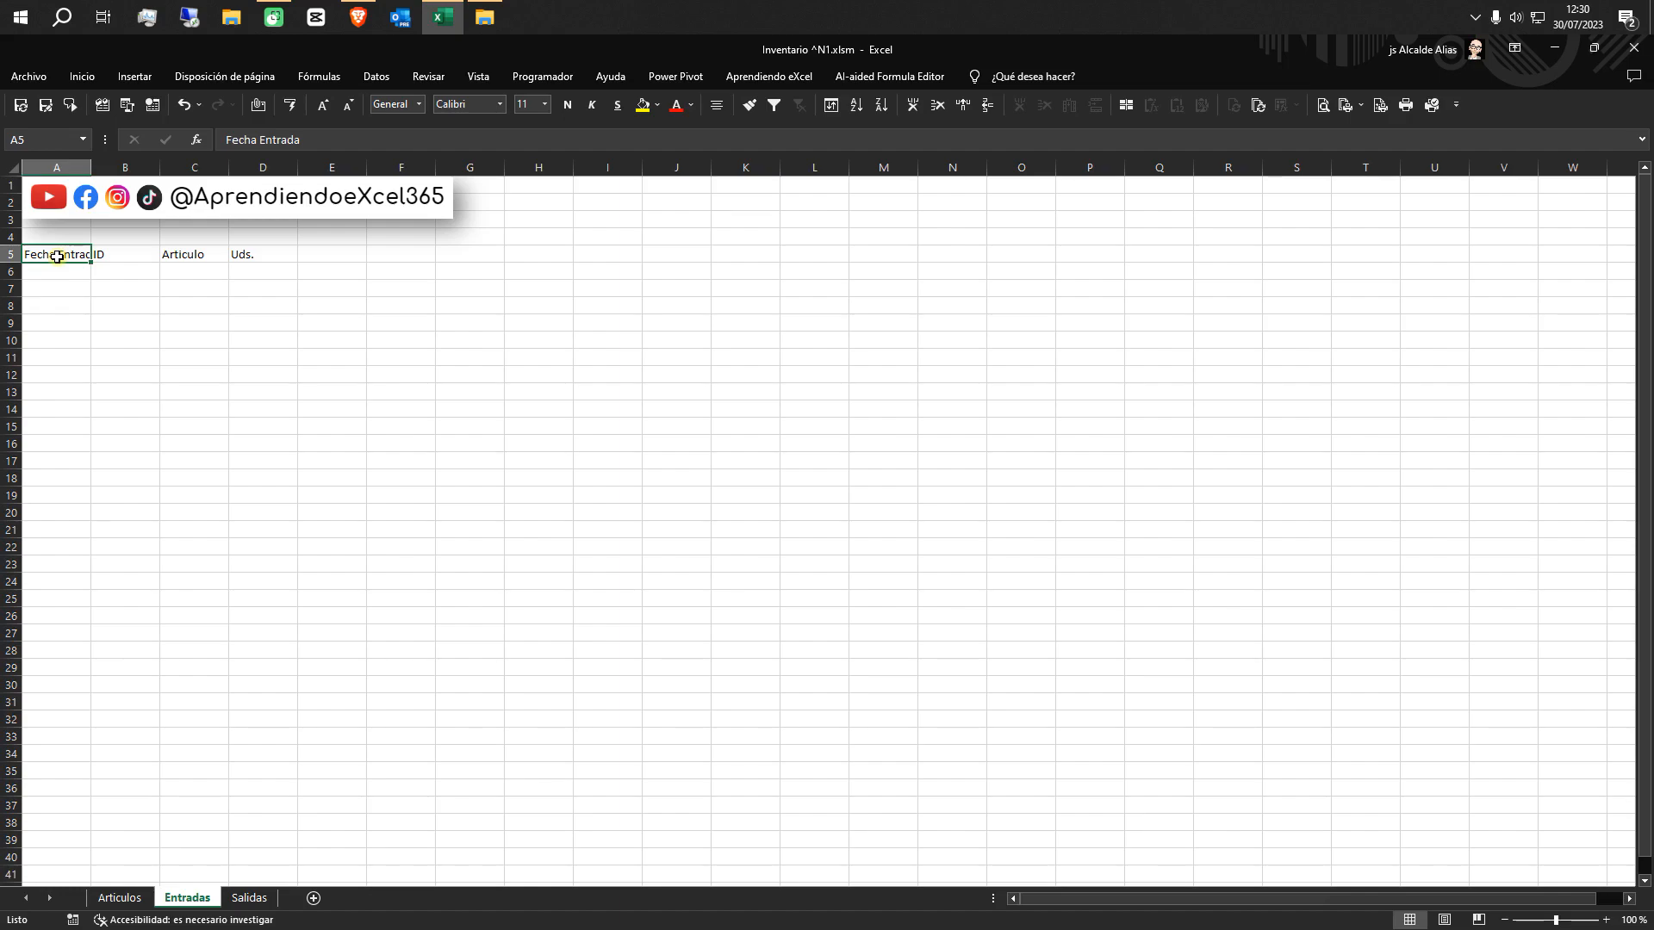
key("ctrl+shift+Right")
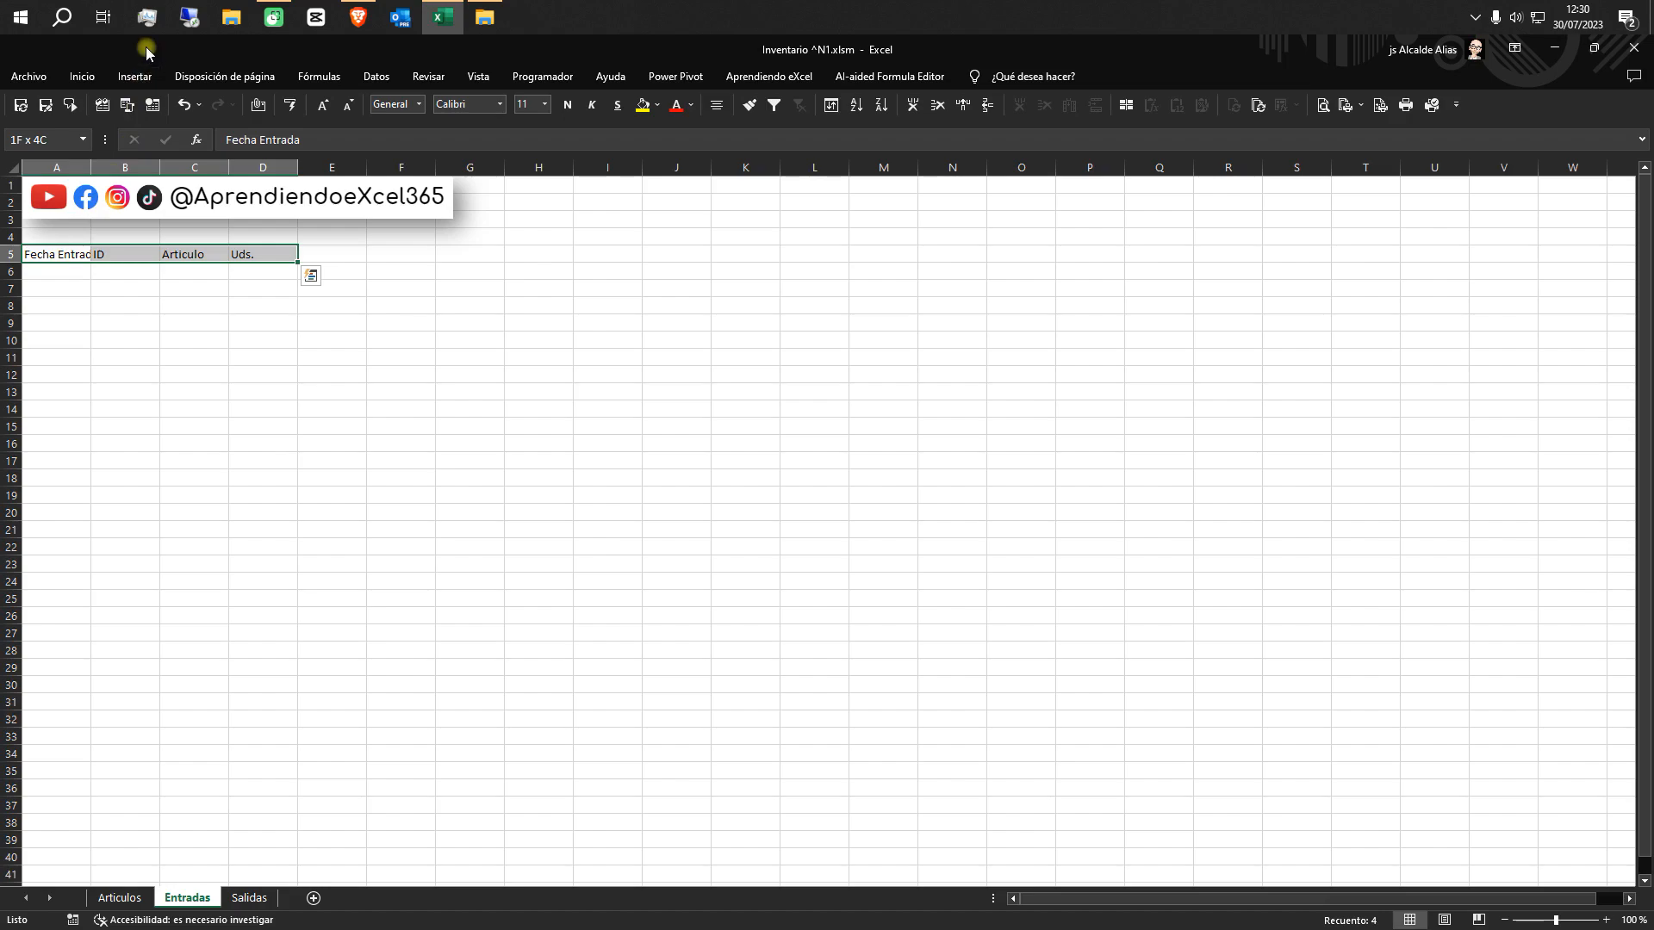
left_click(135, 75)
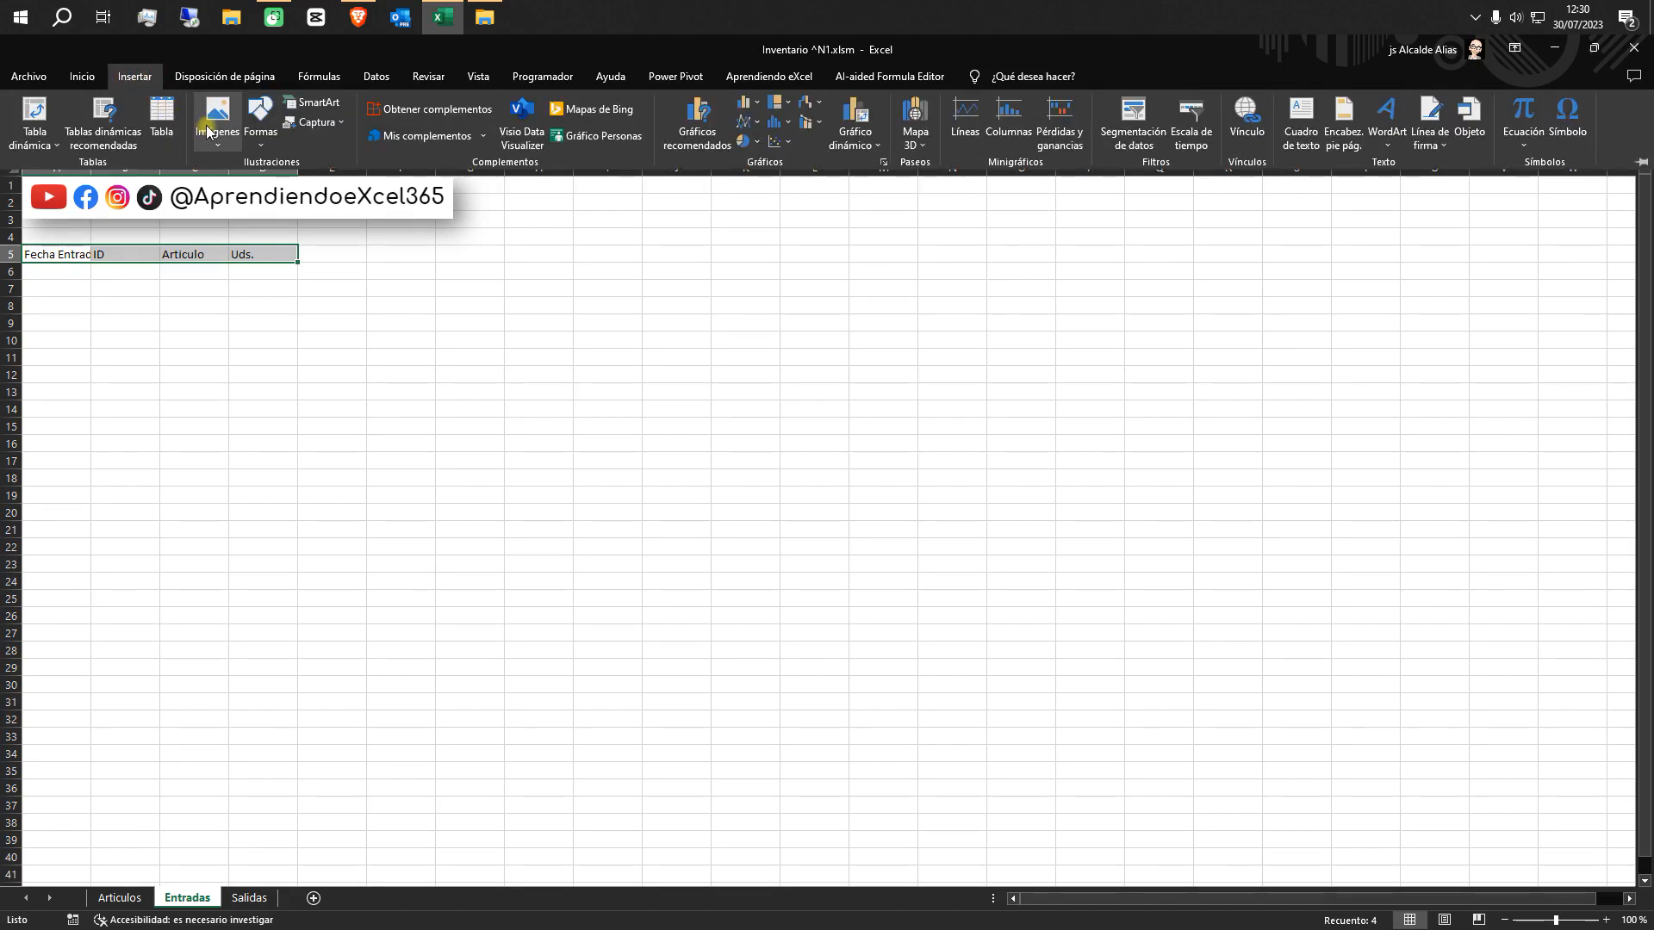
left_click(163, 121)
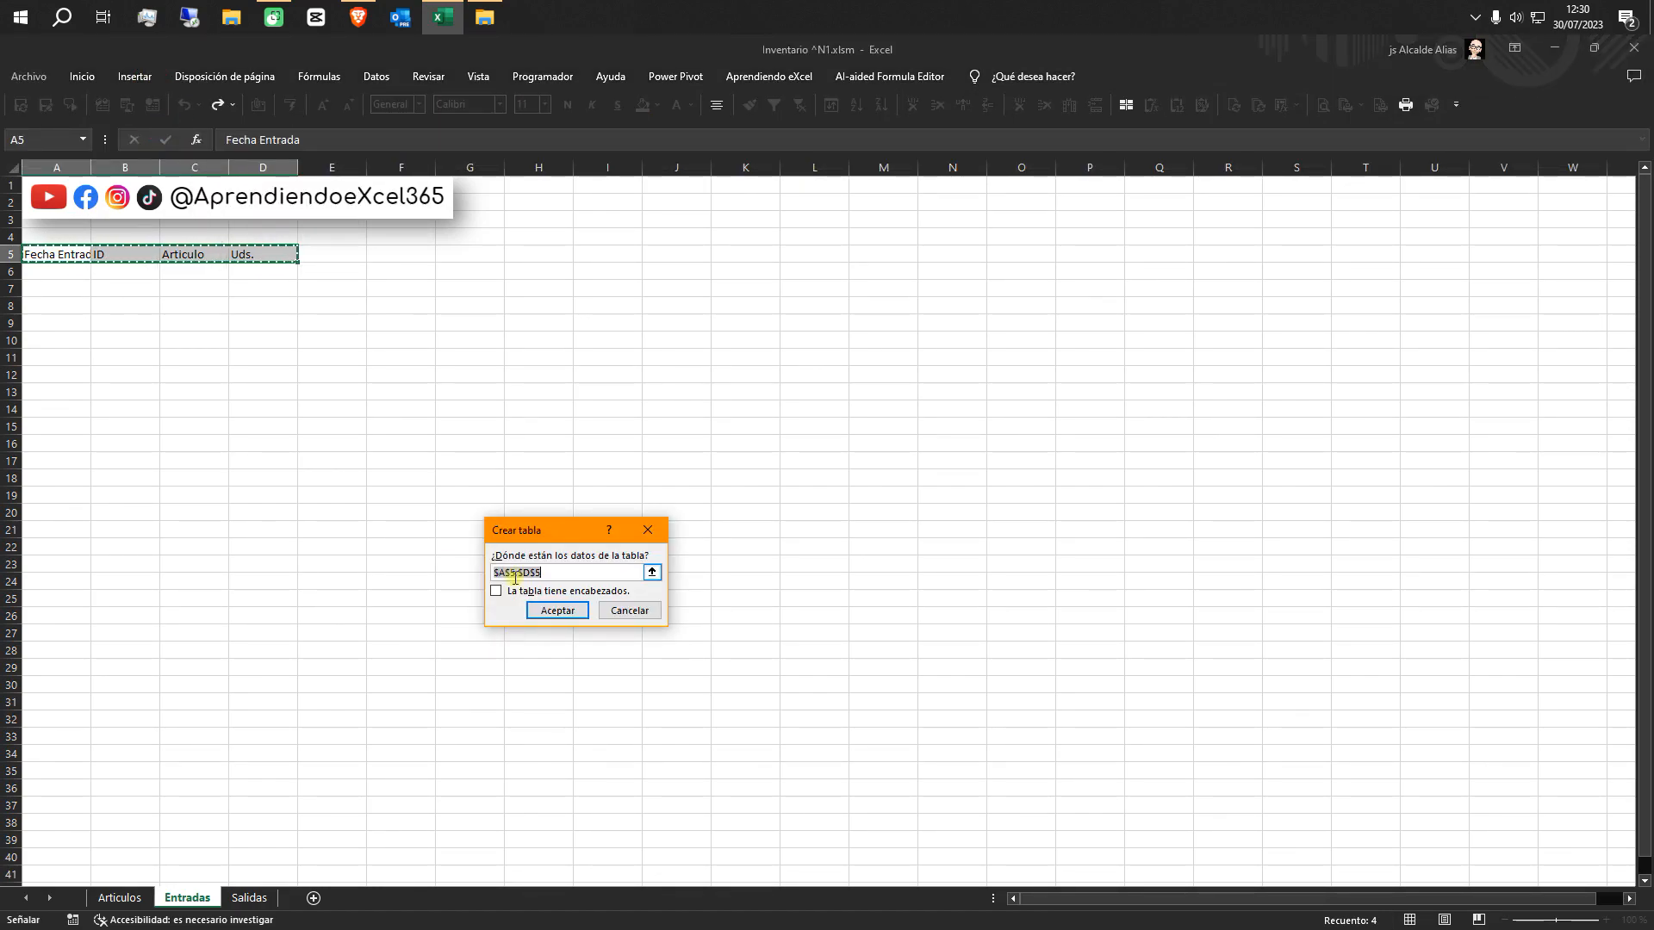
left_click(500, 591)
left_click(556, 611)
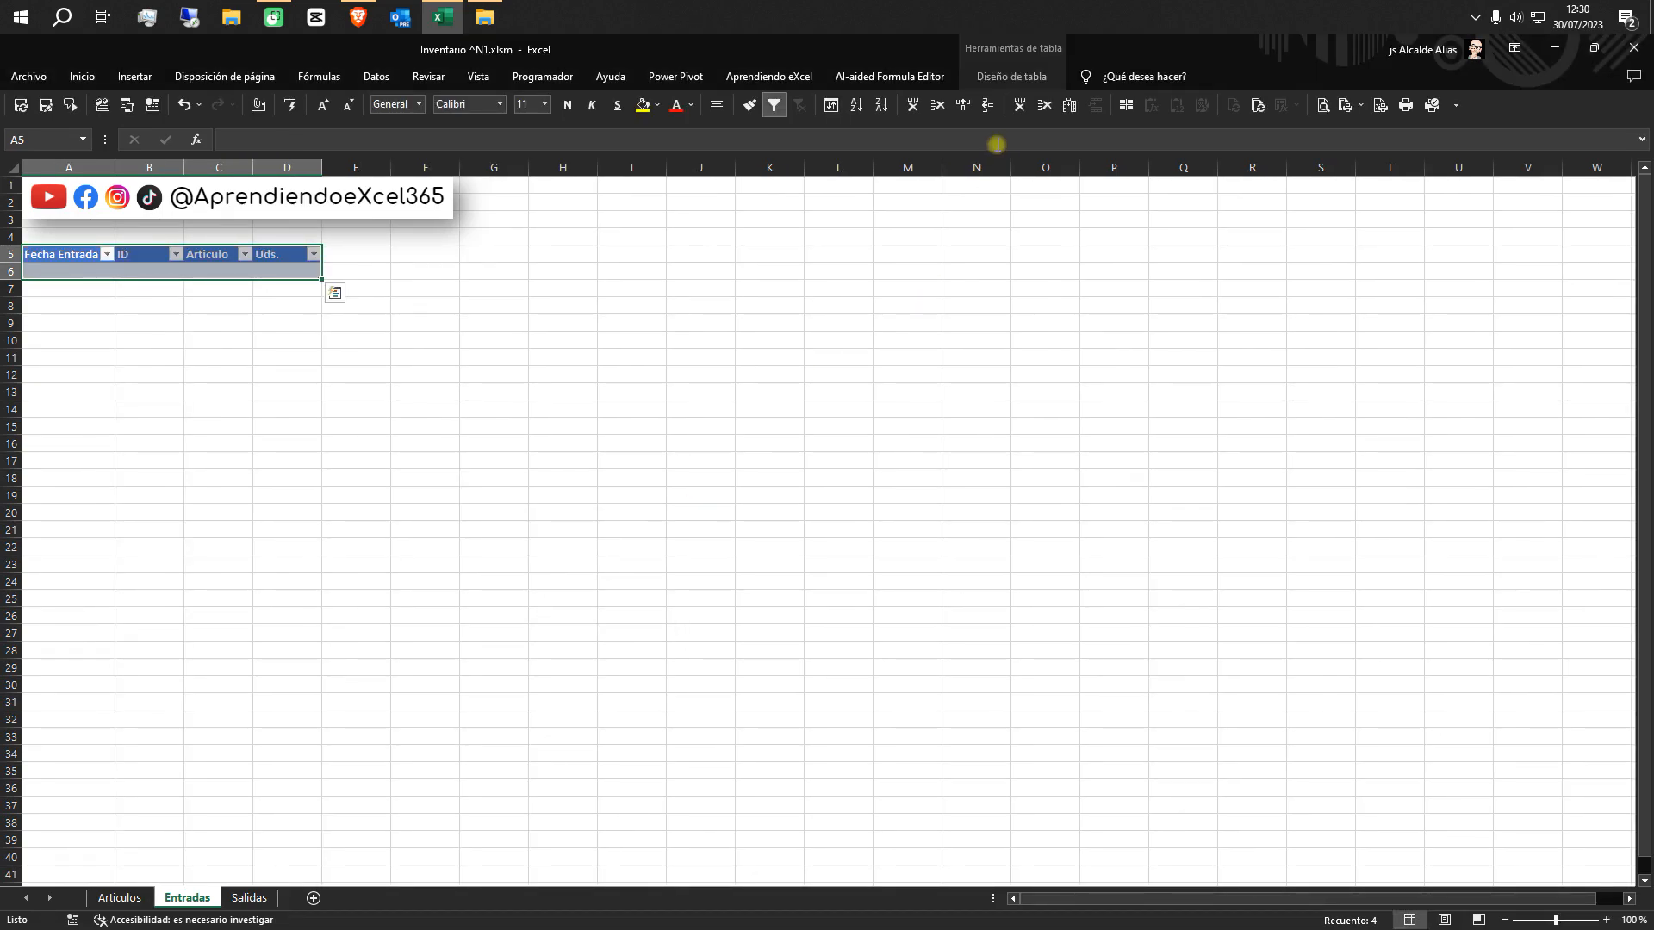
Apply the green Medio table style from the first row of that group to the Entradas table
left_click(1013, 78)
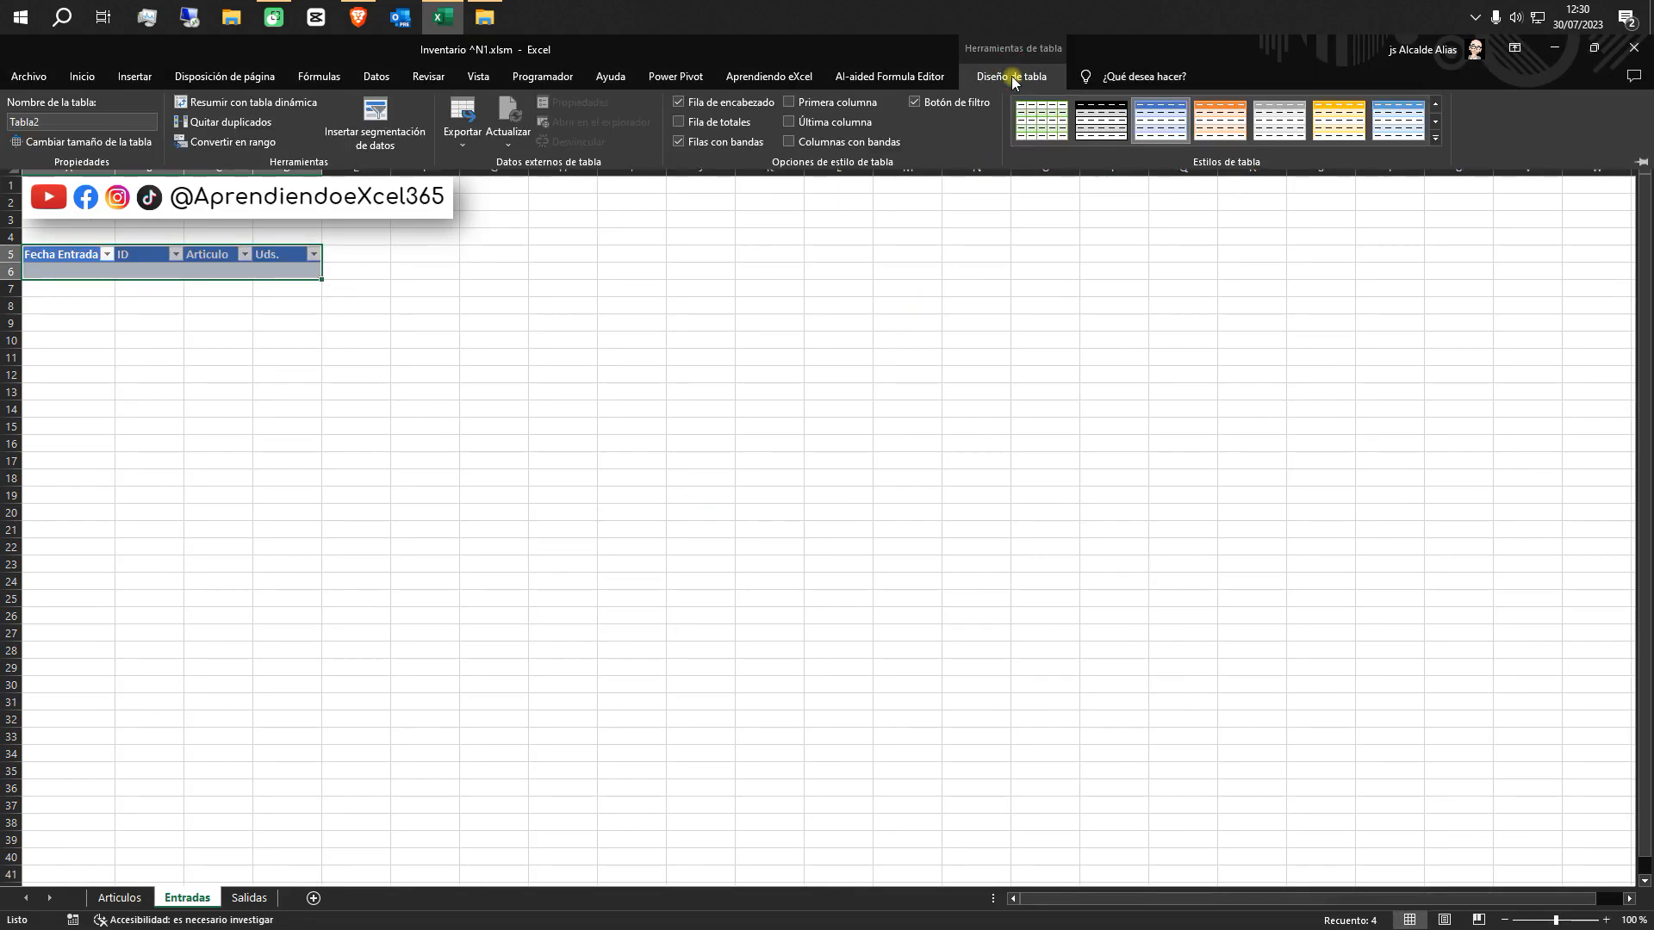
left_click(1435, 138)
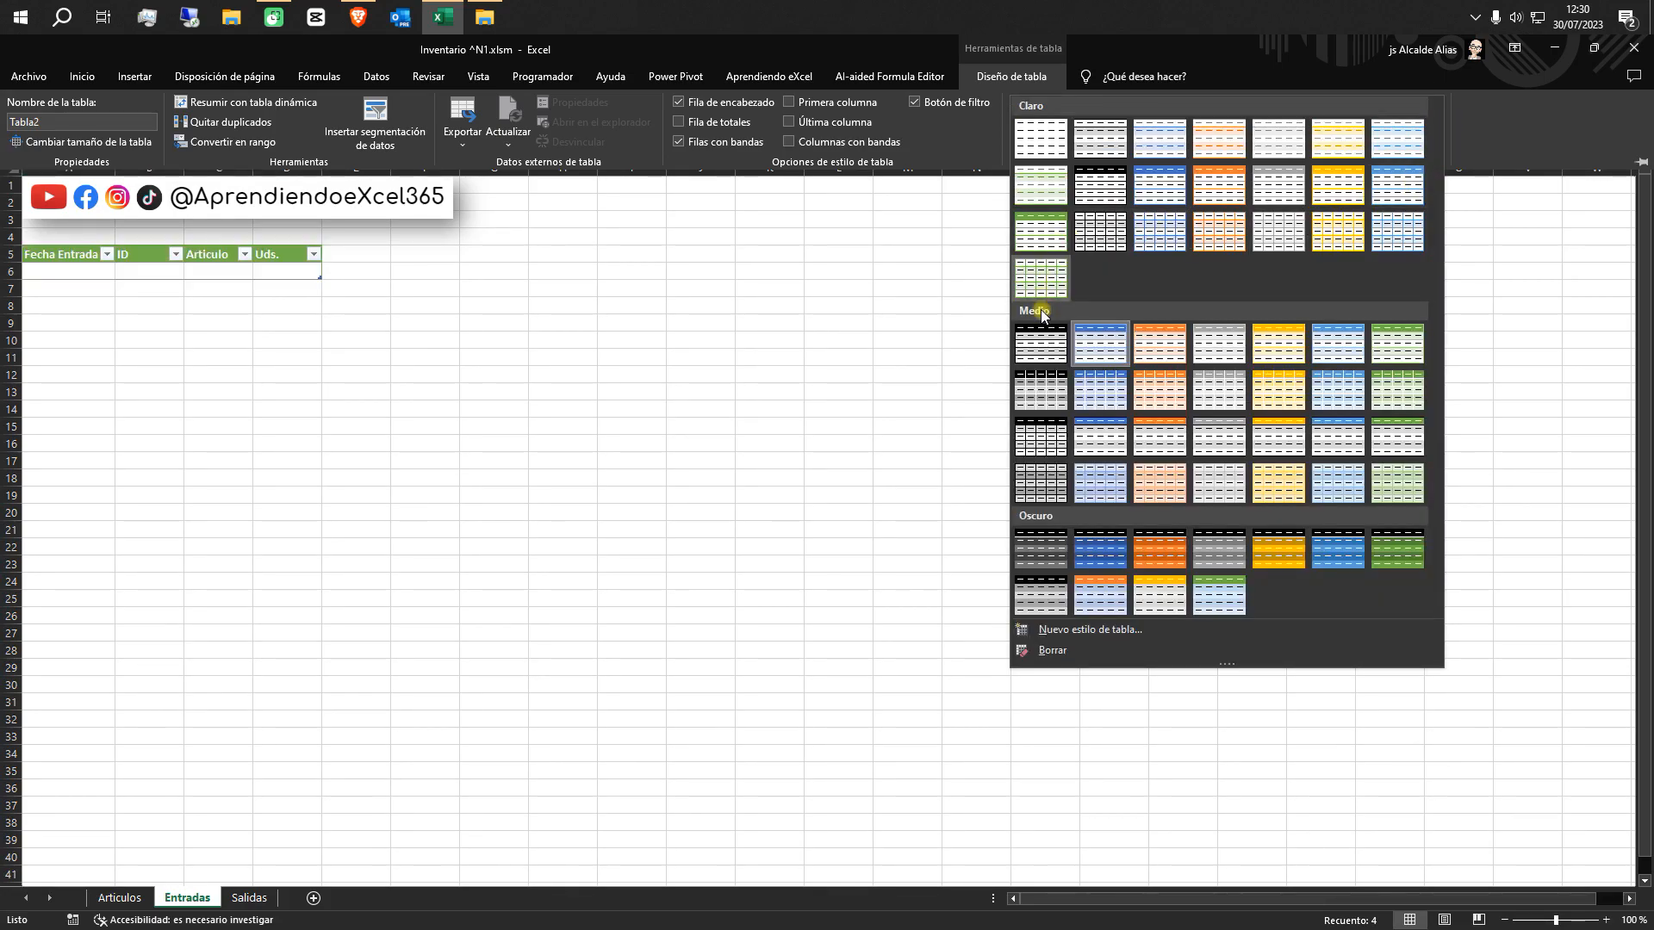
left_click(1393, 349)
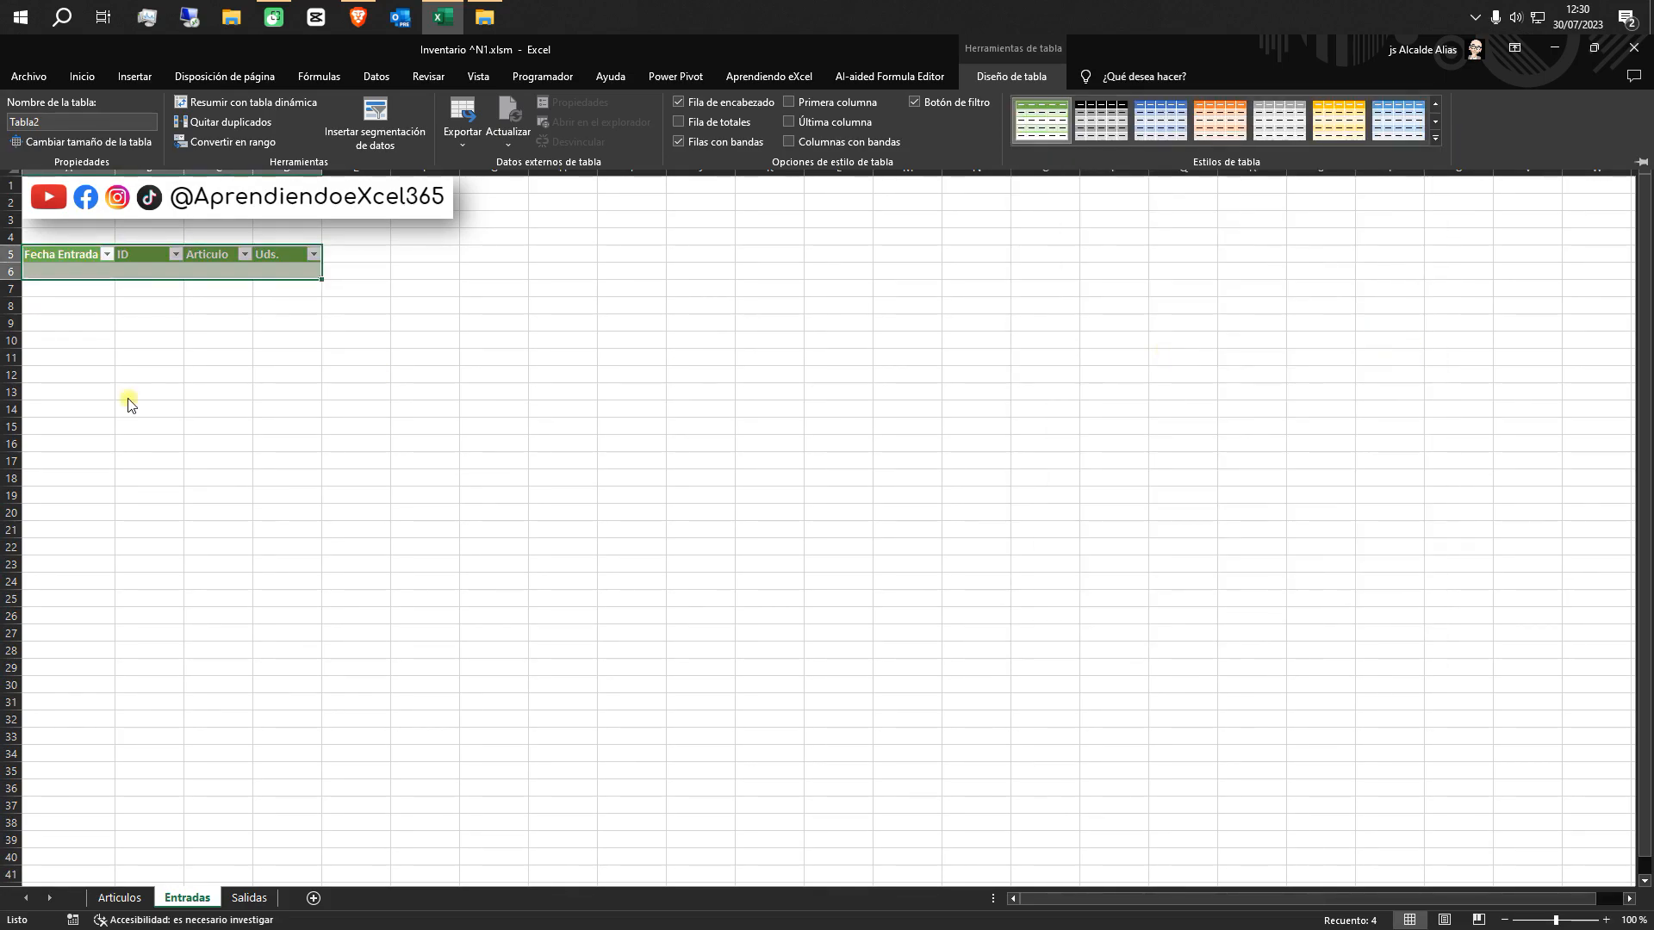
Enter the date 2/6 as the Fecha Entrada in cell A6 of the Entradas table
left_click(77, 270)
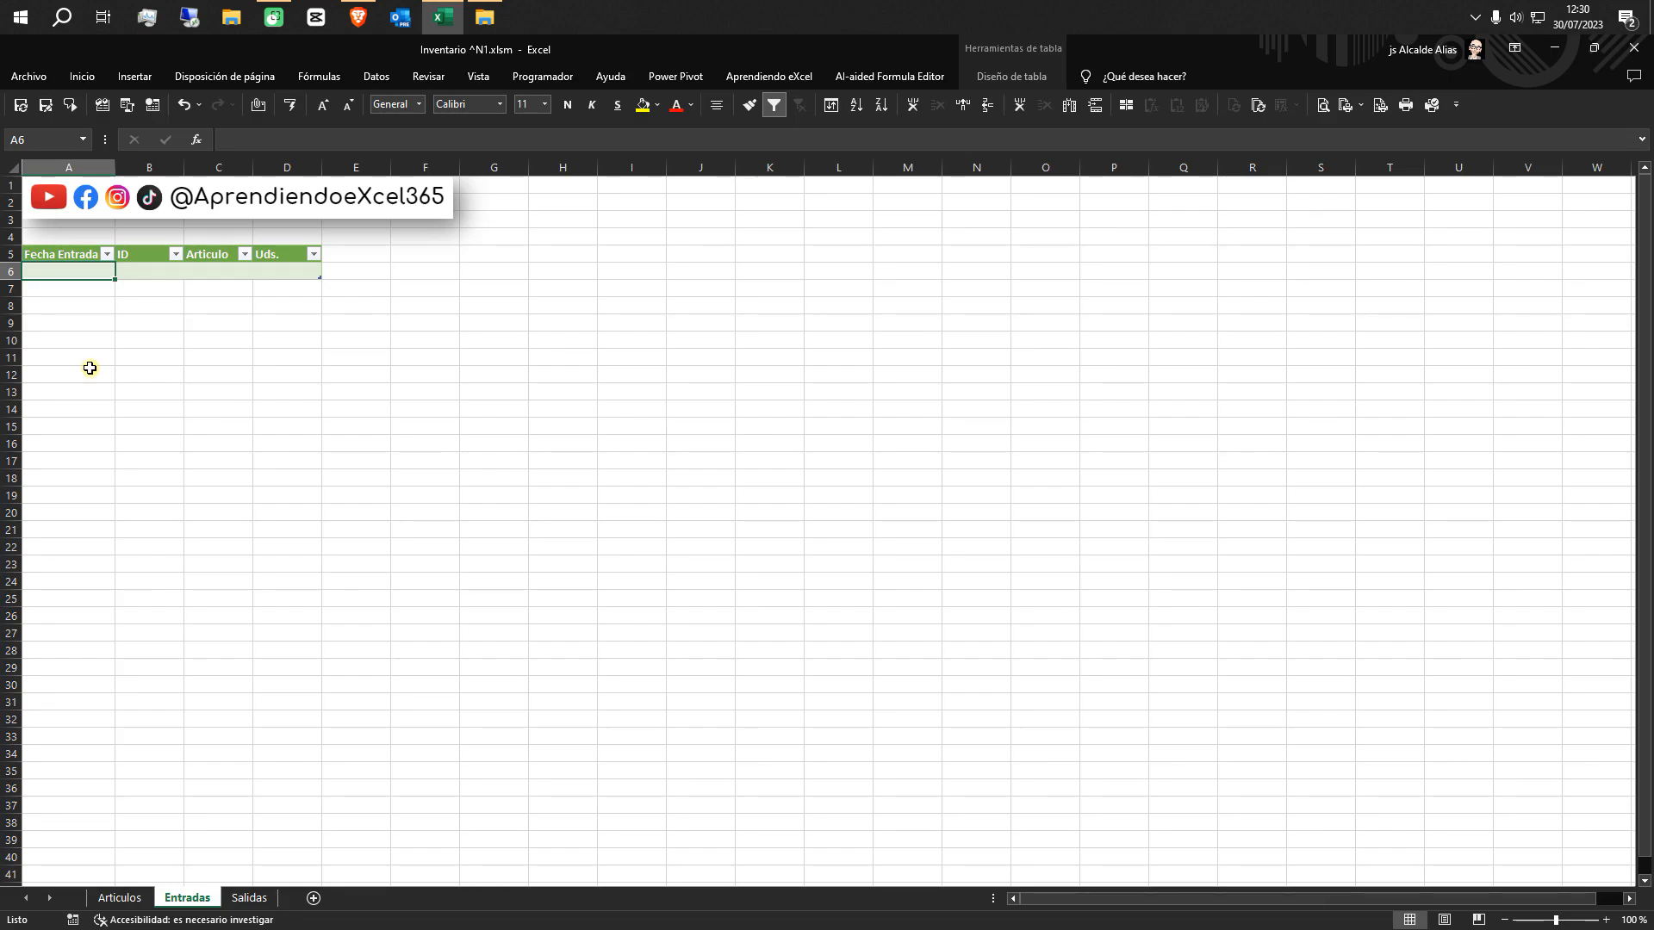
type("2/6")
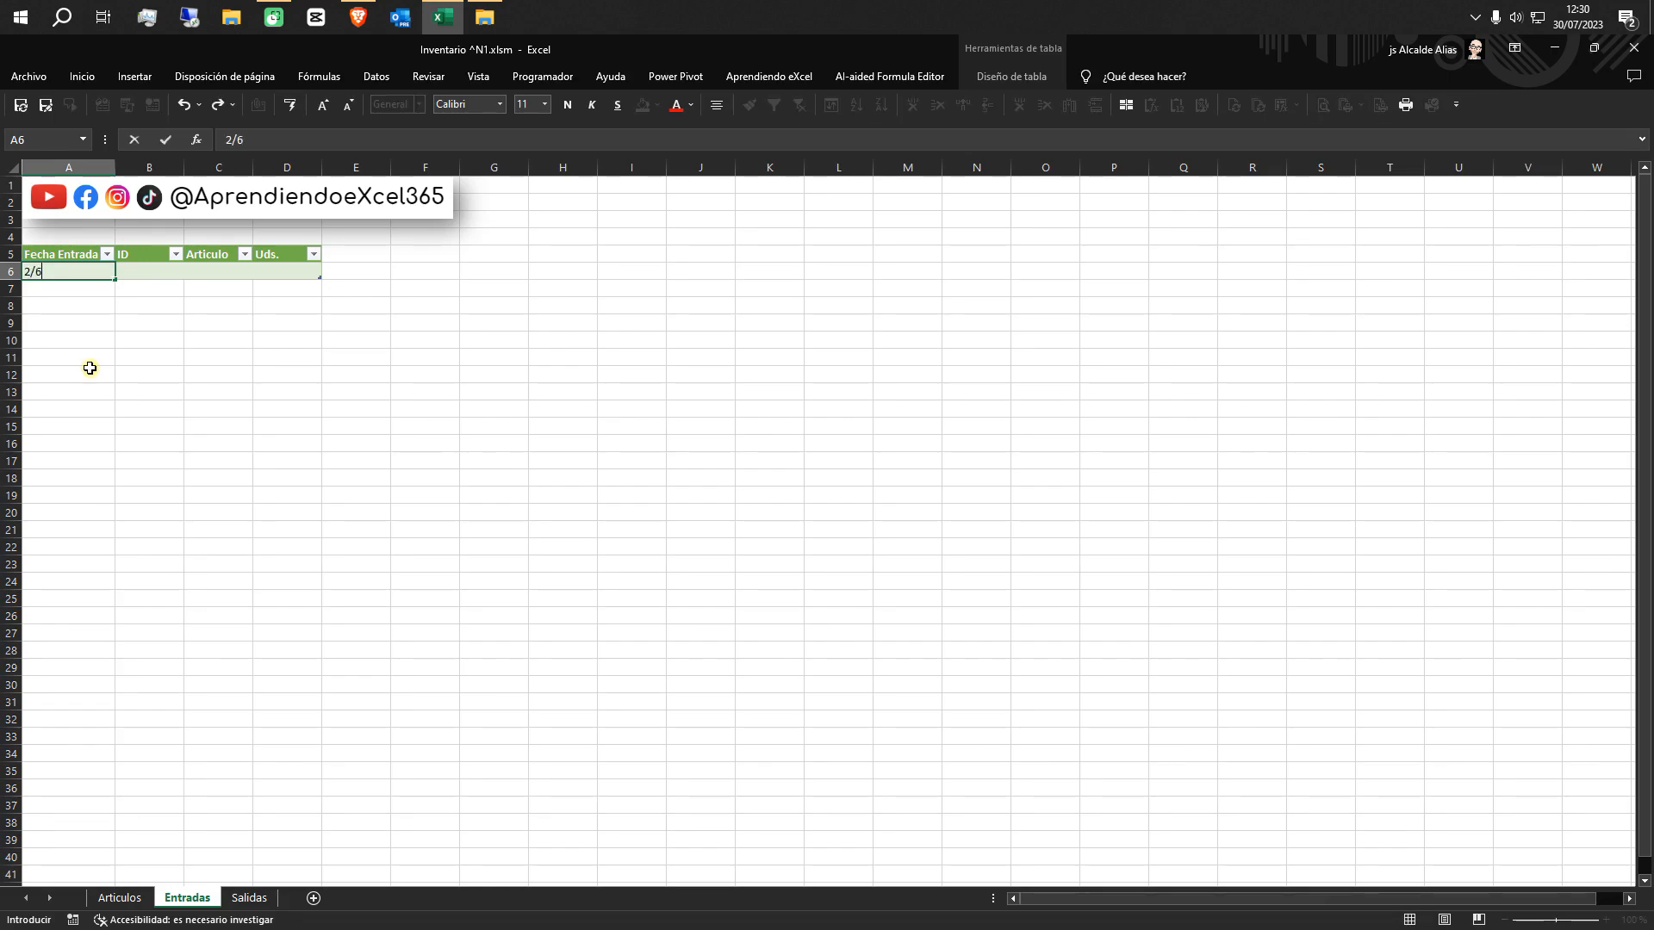
left_click(146, 273)
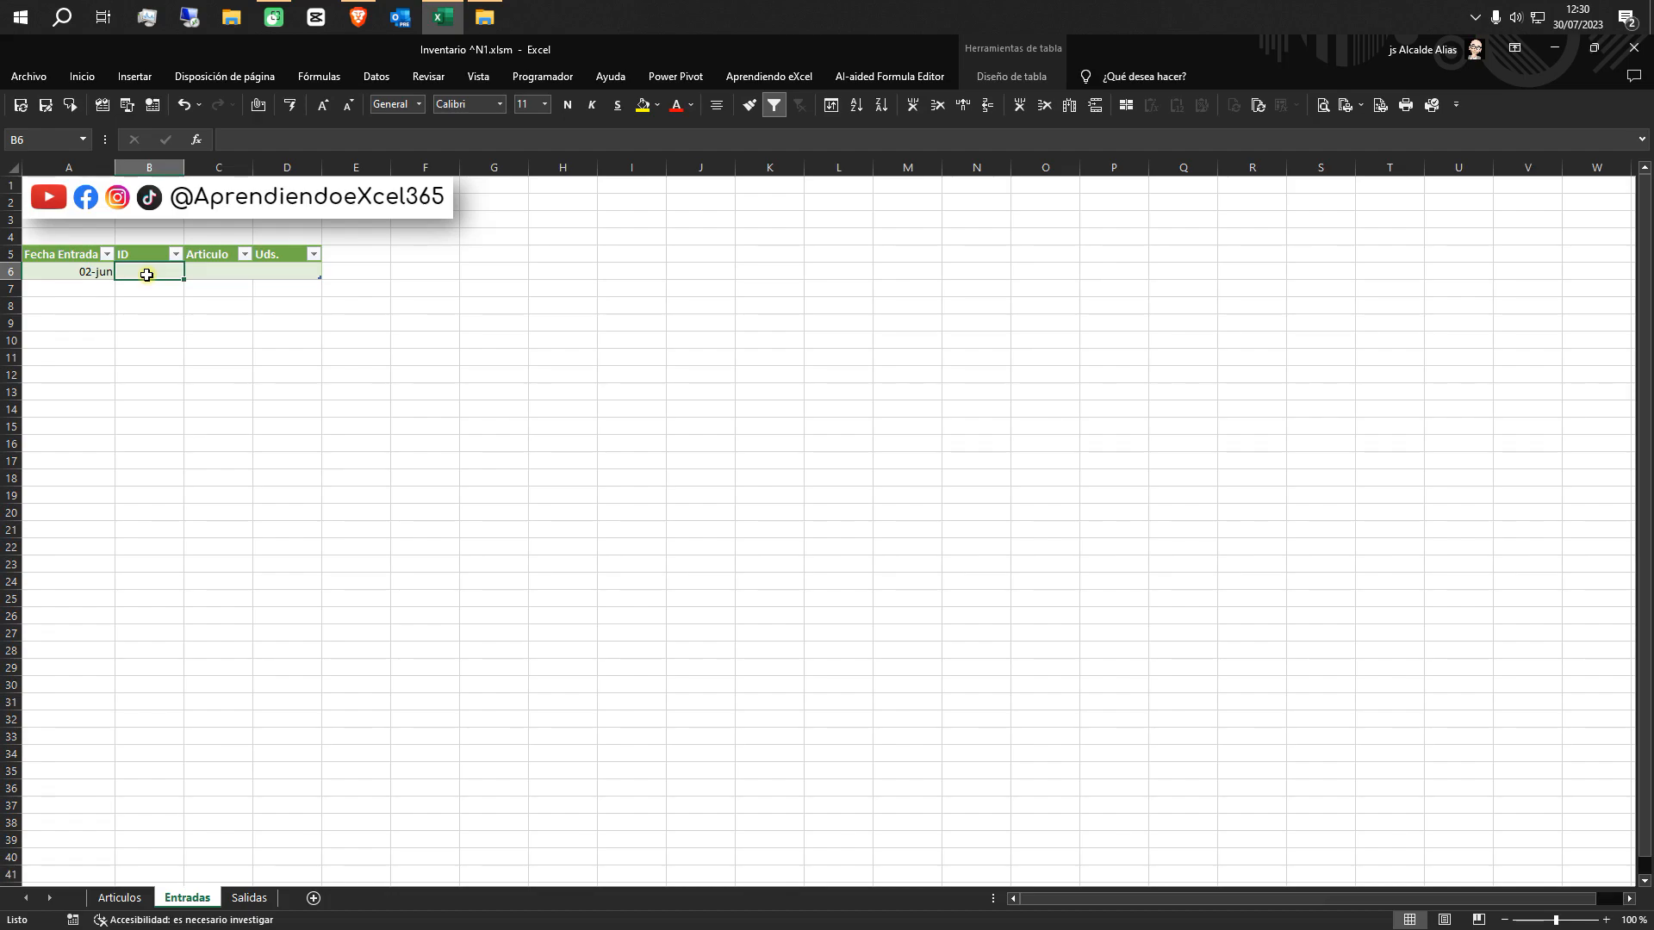
Define the name Rng_ID for the ID column, header included, of the table on the Articulos sheet
left_click(122, 898)
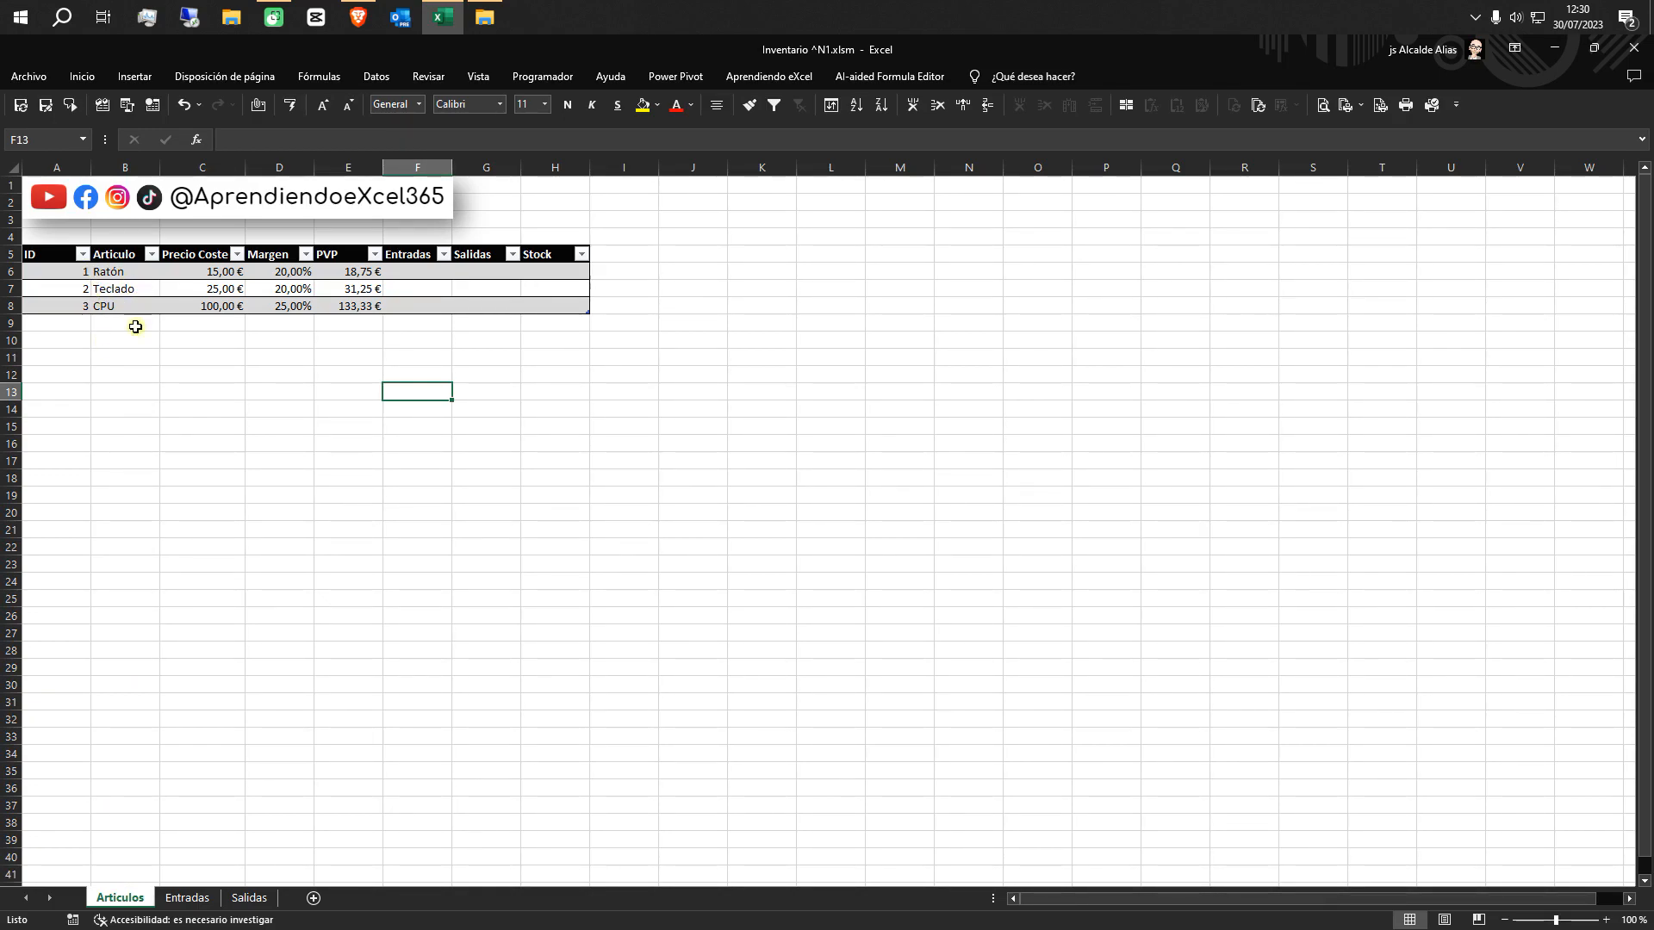
double_click(59, 248)
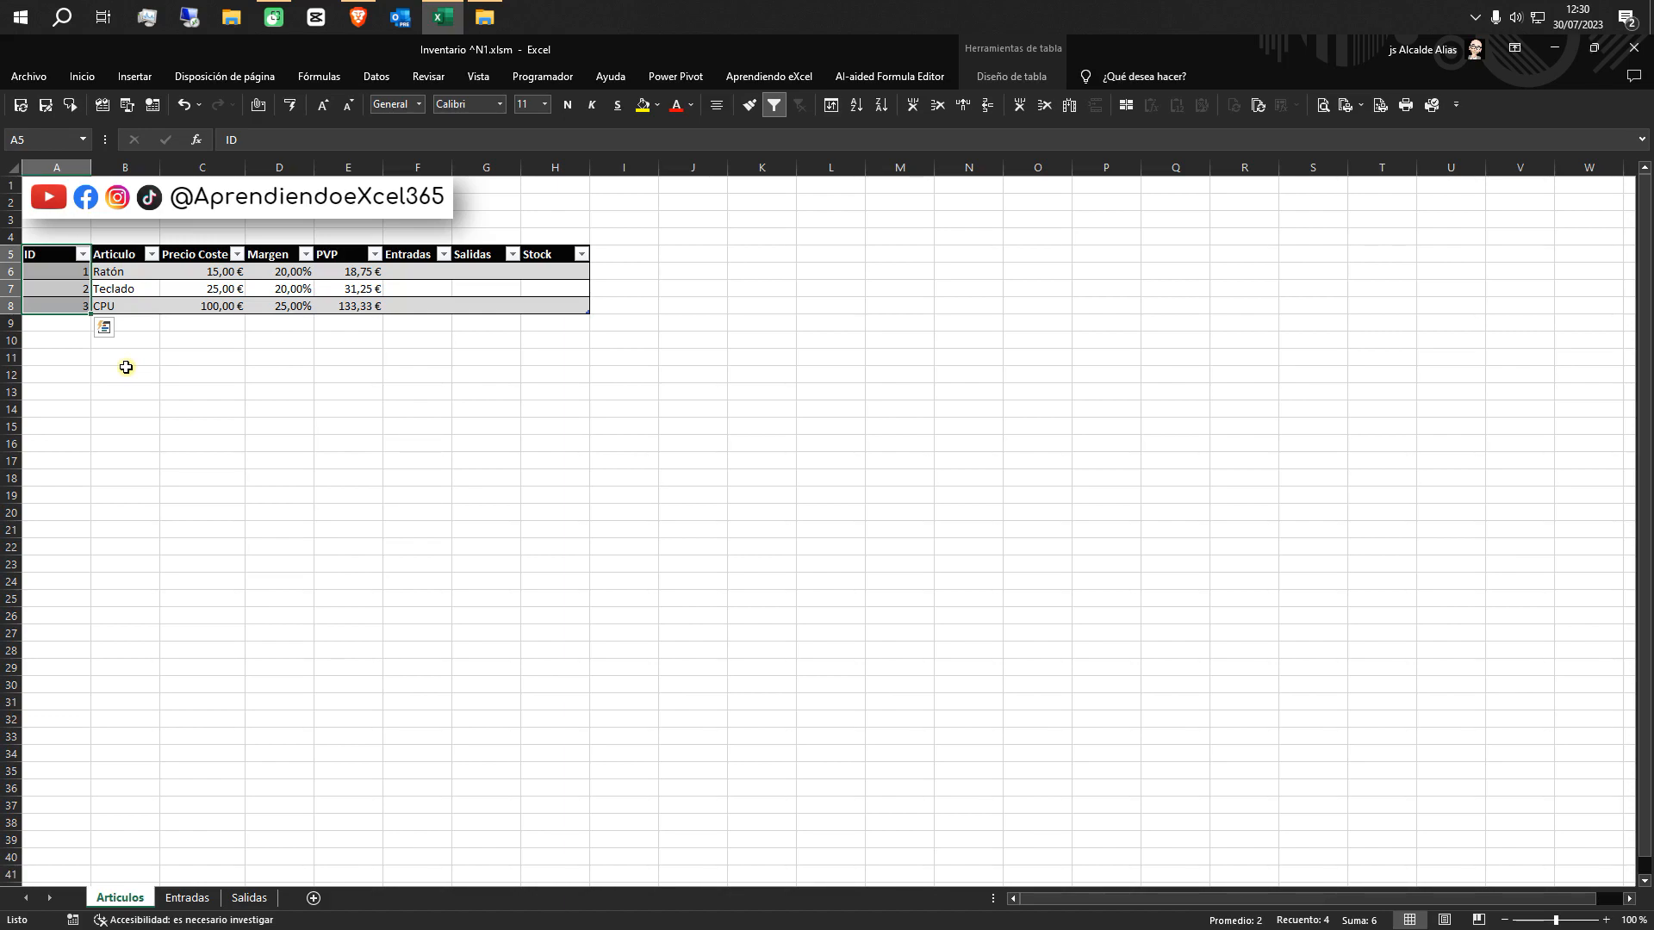
left_click(338, 80)
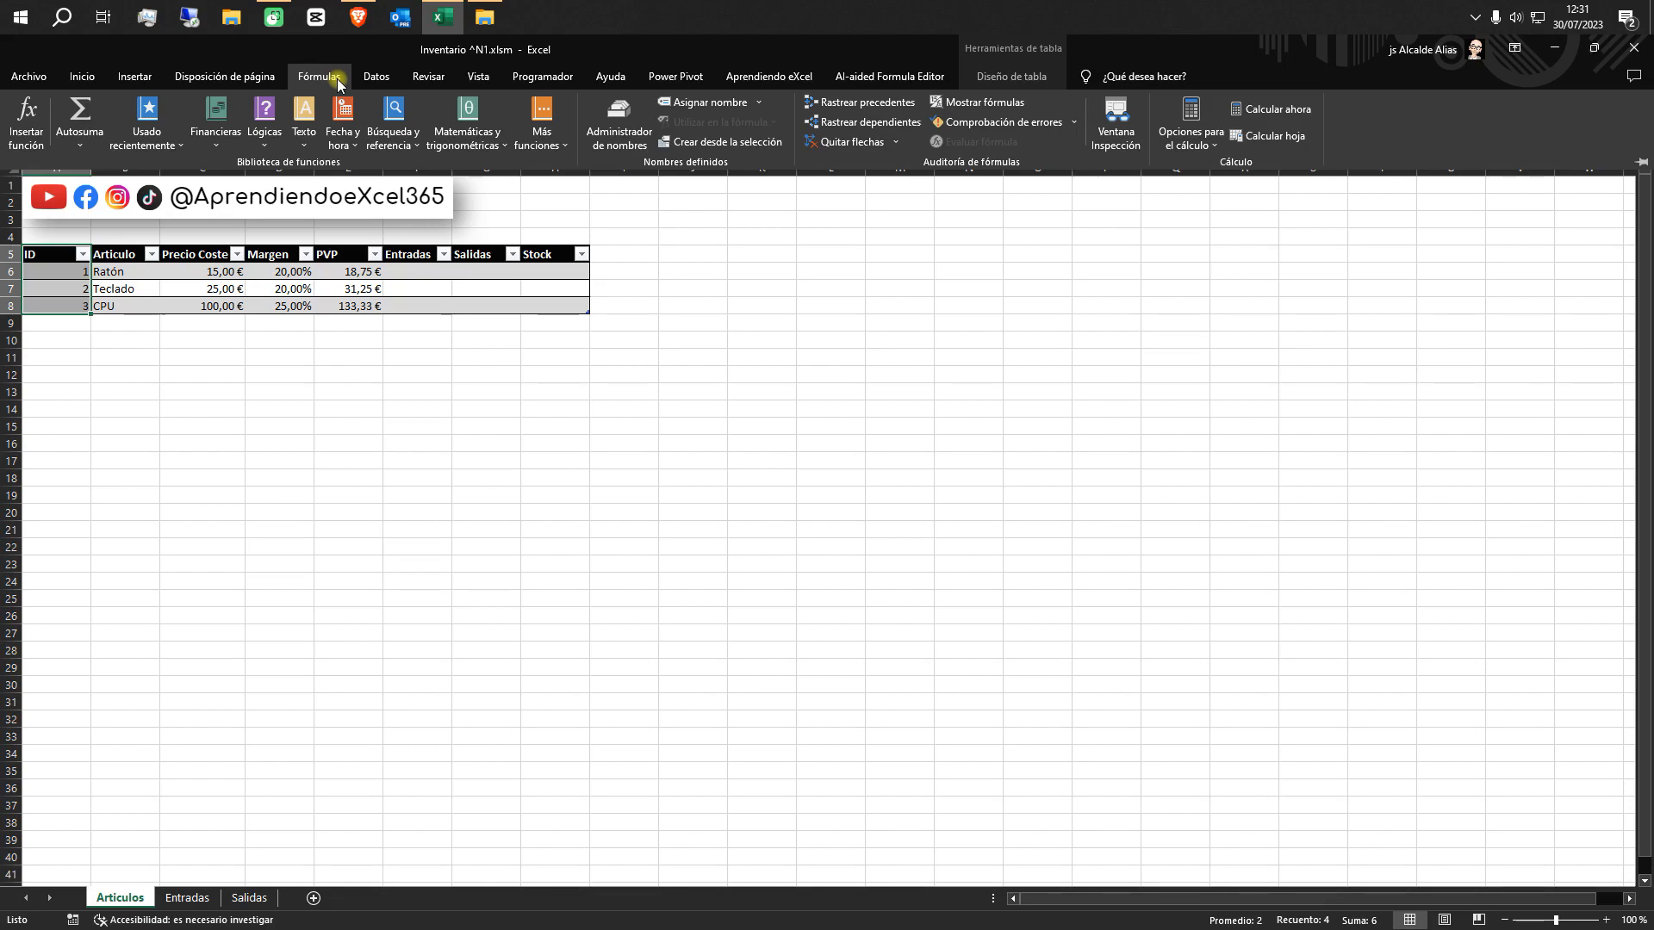
left_click(700, 102)
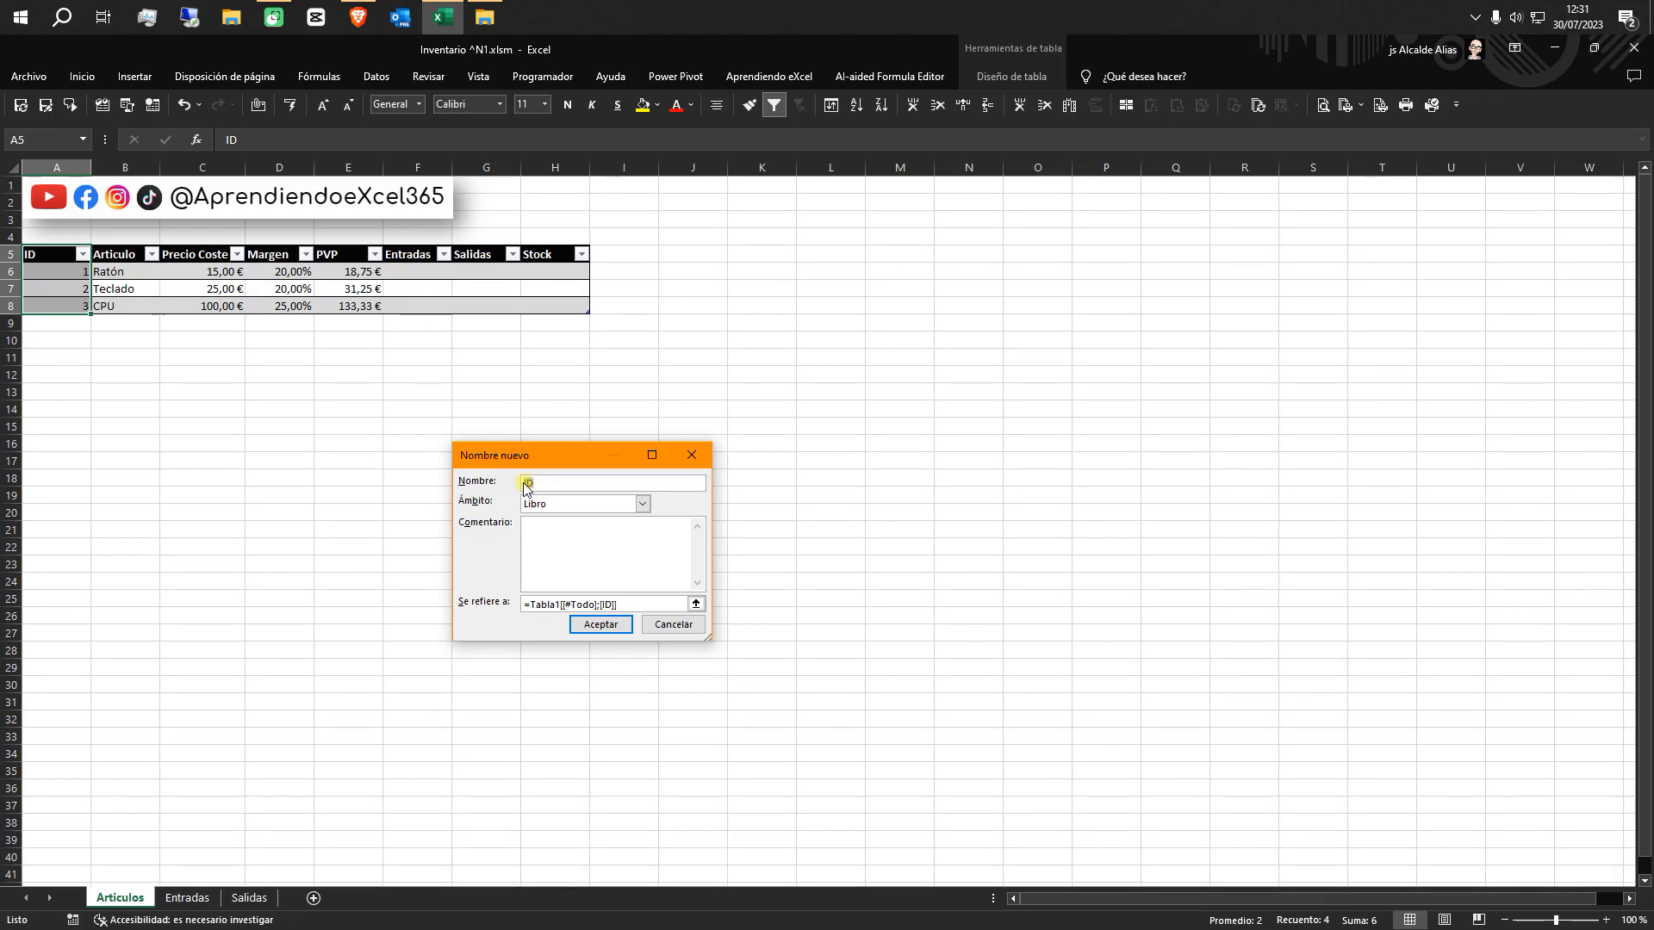
type("Rng_")
left_click(595, 624)
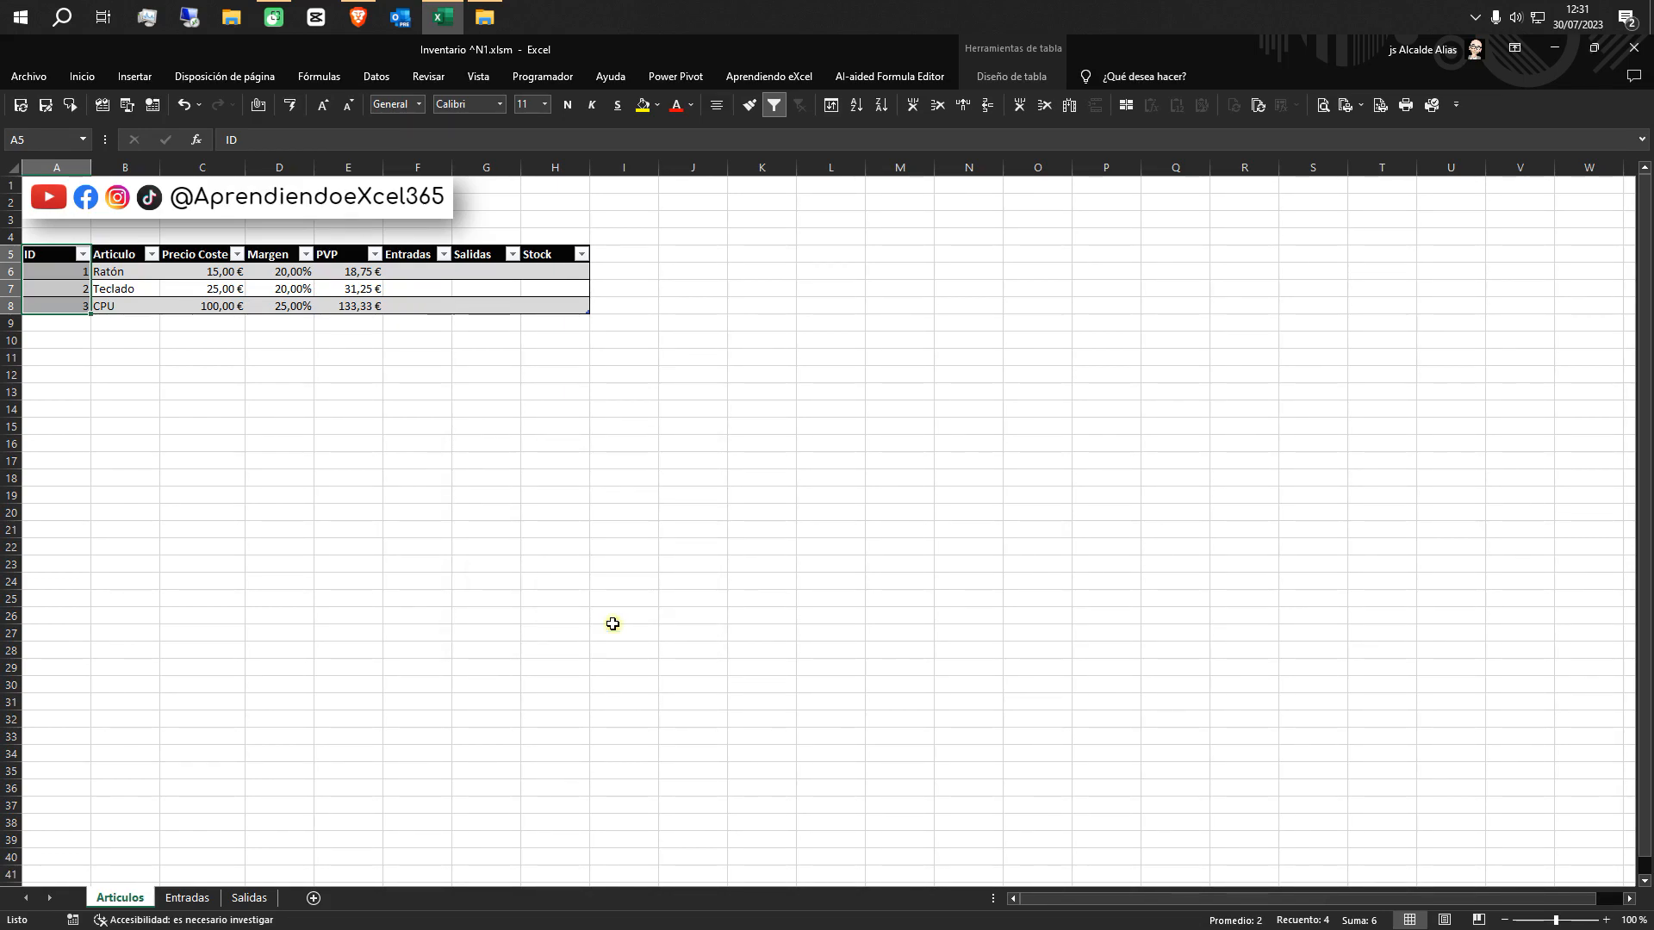
Add a Lista data validation with source =Rng_ID to ID cell B6 on the Entradas sheet and choose ID 1 there
left_click(181, 899)
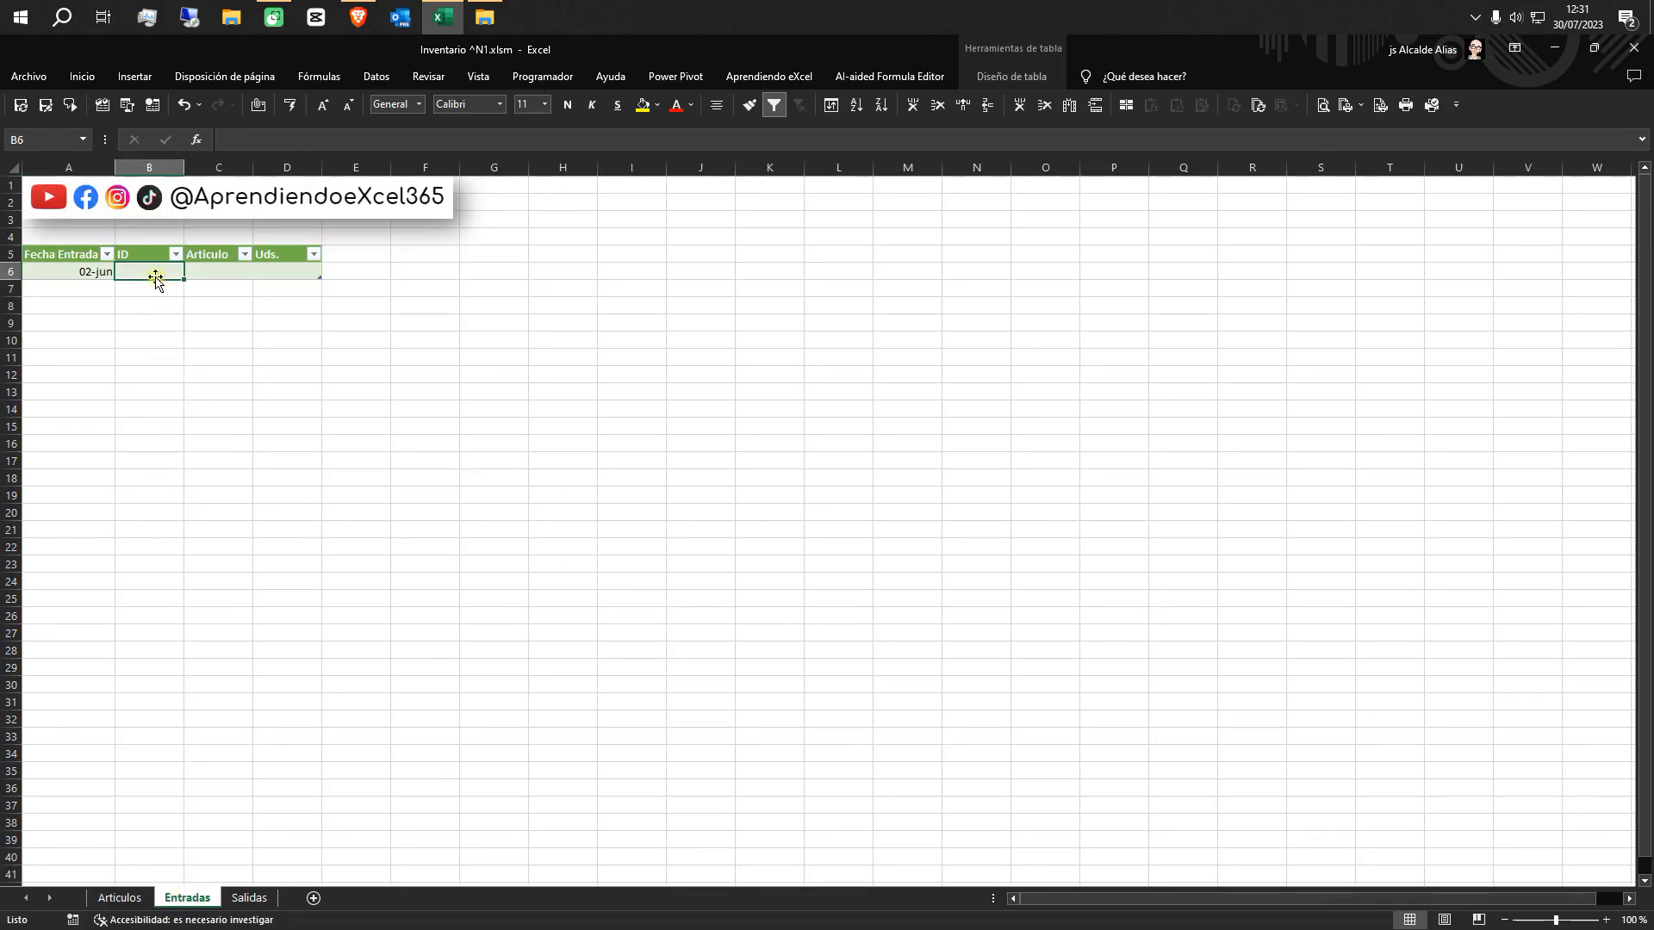
left_click(375, 76)
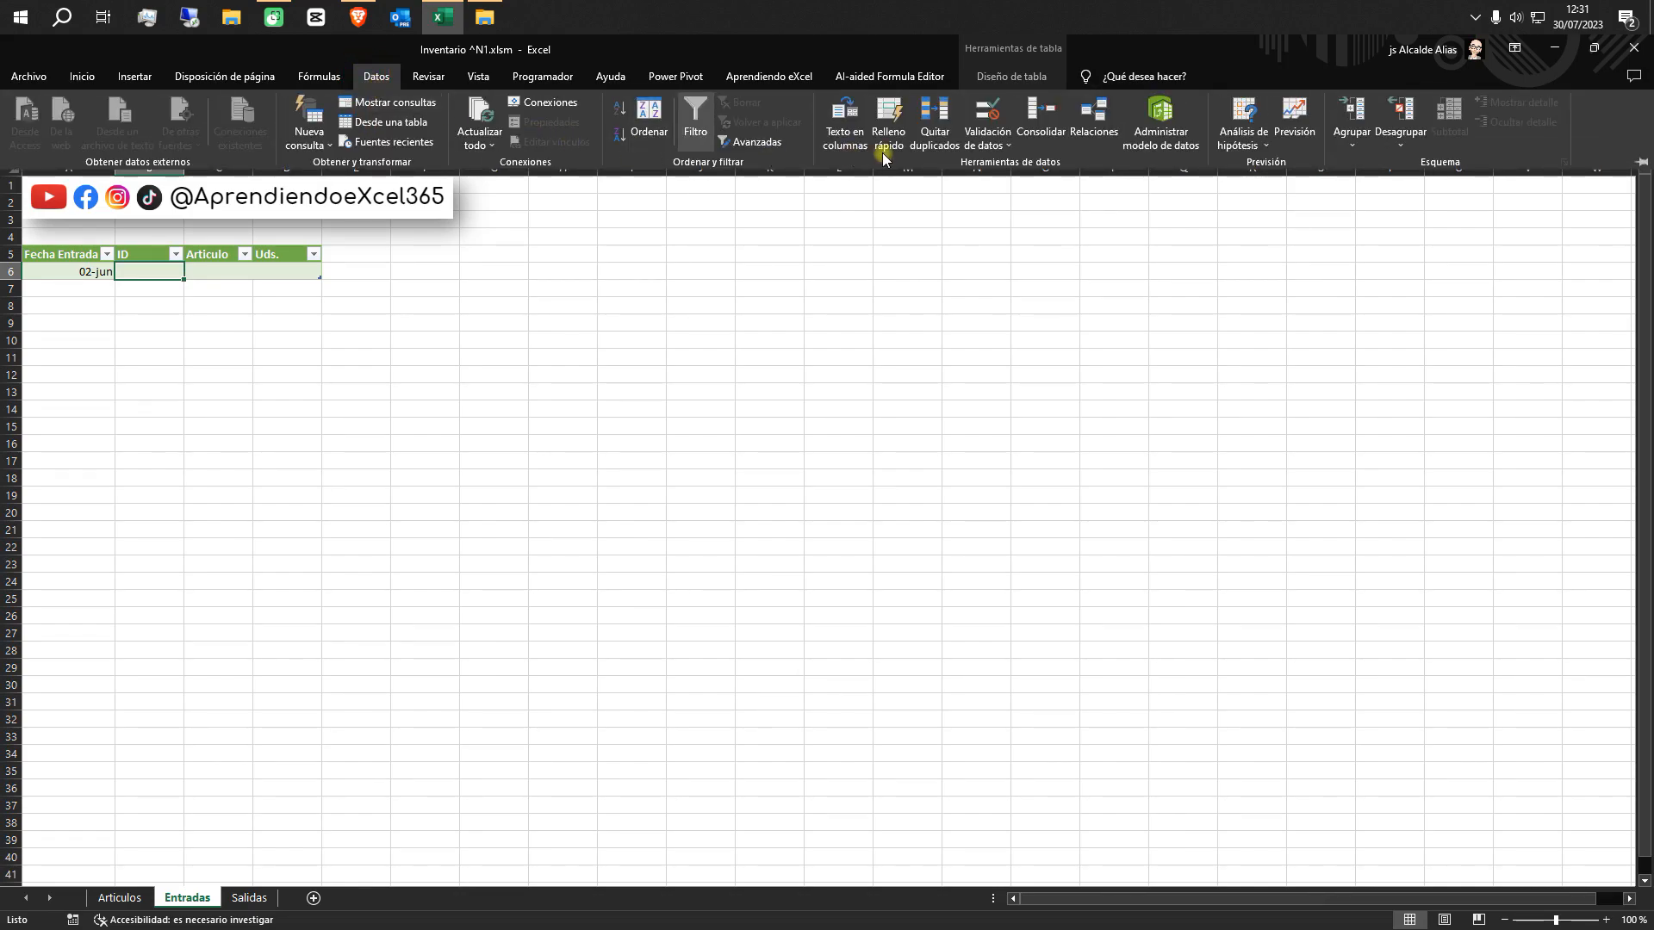
left_click(971, 148)
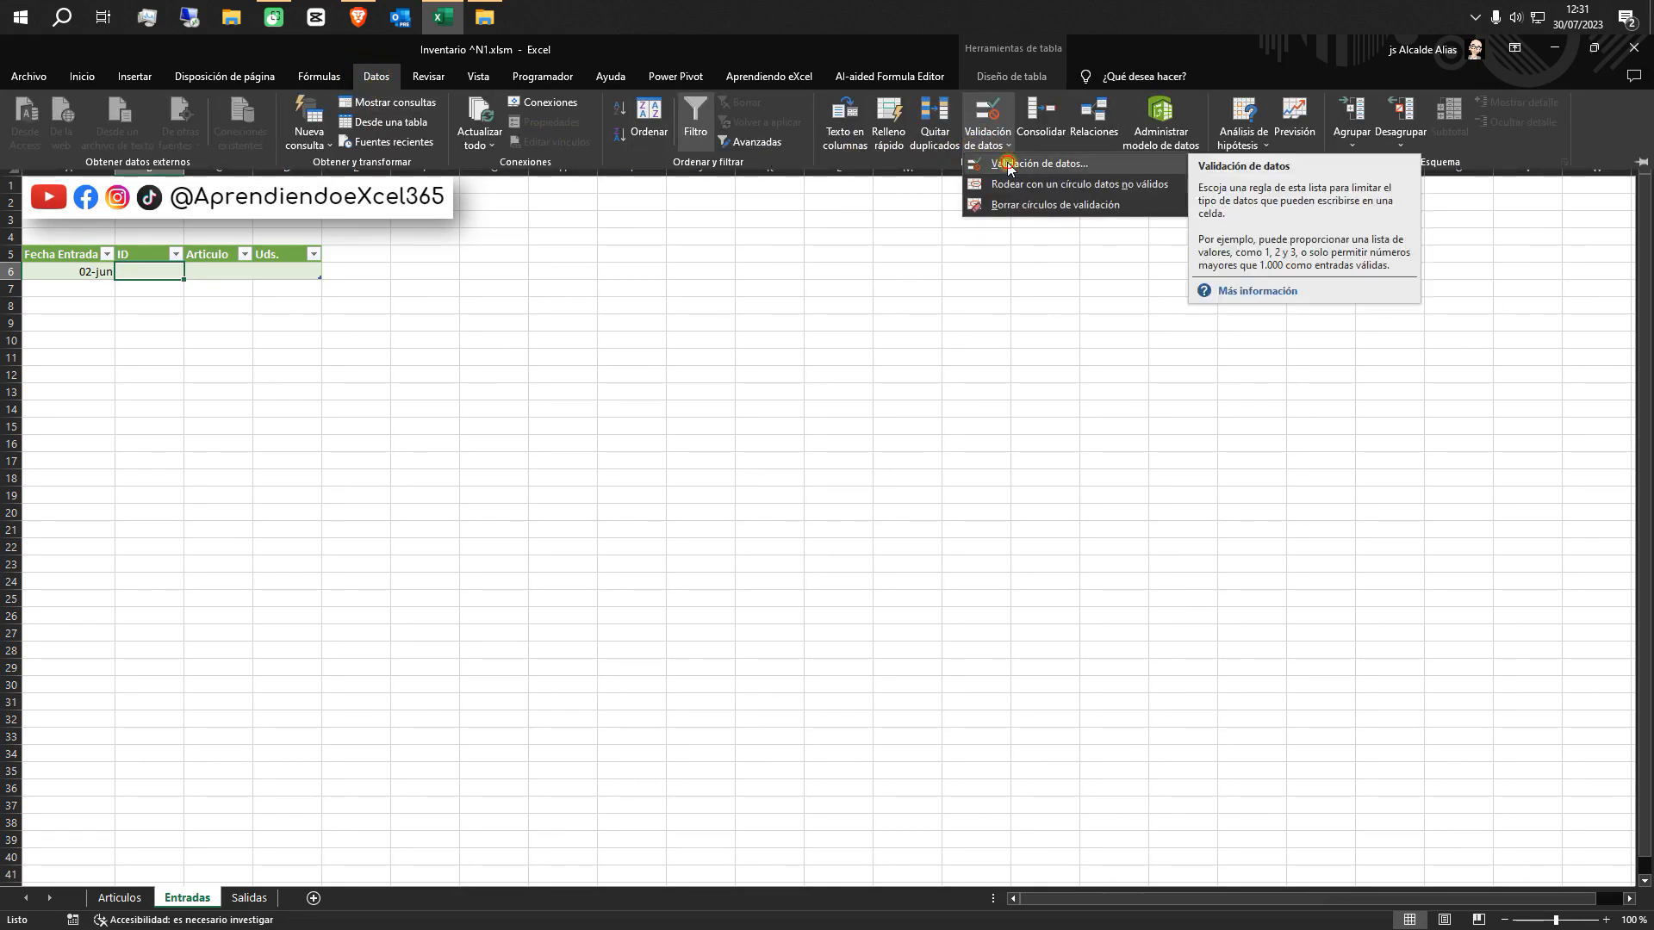
left_click(1006, 162)
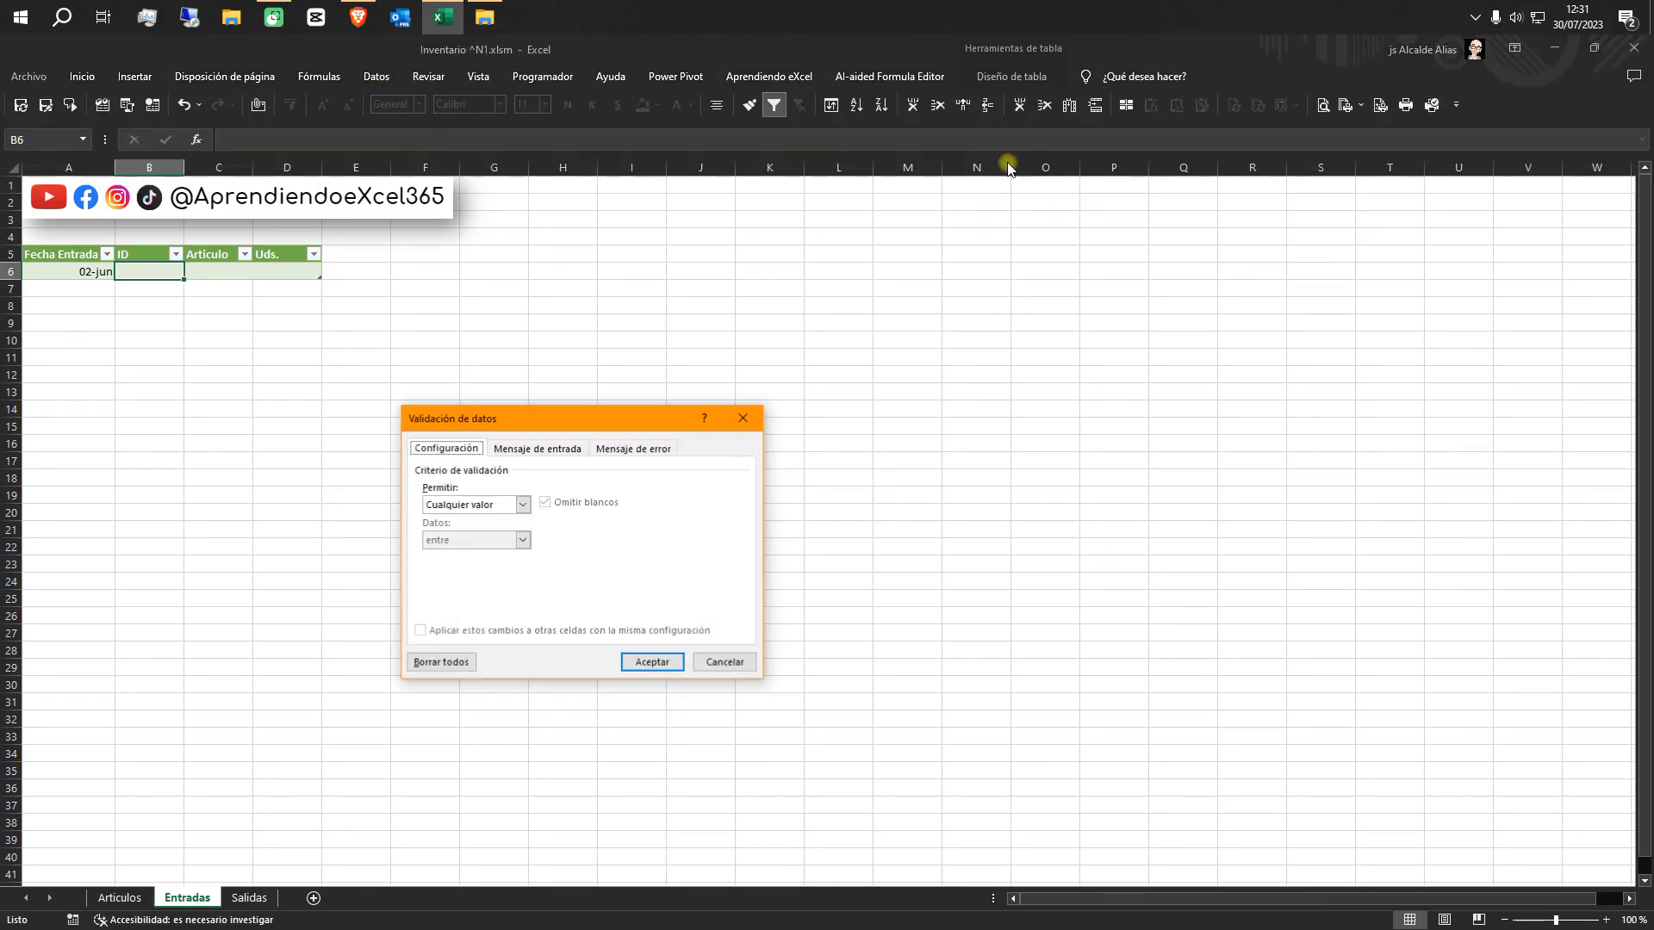
left_click(522, 505)
left_click(493, 553)
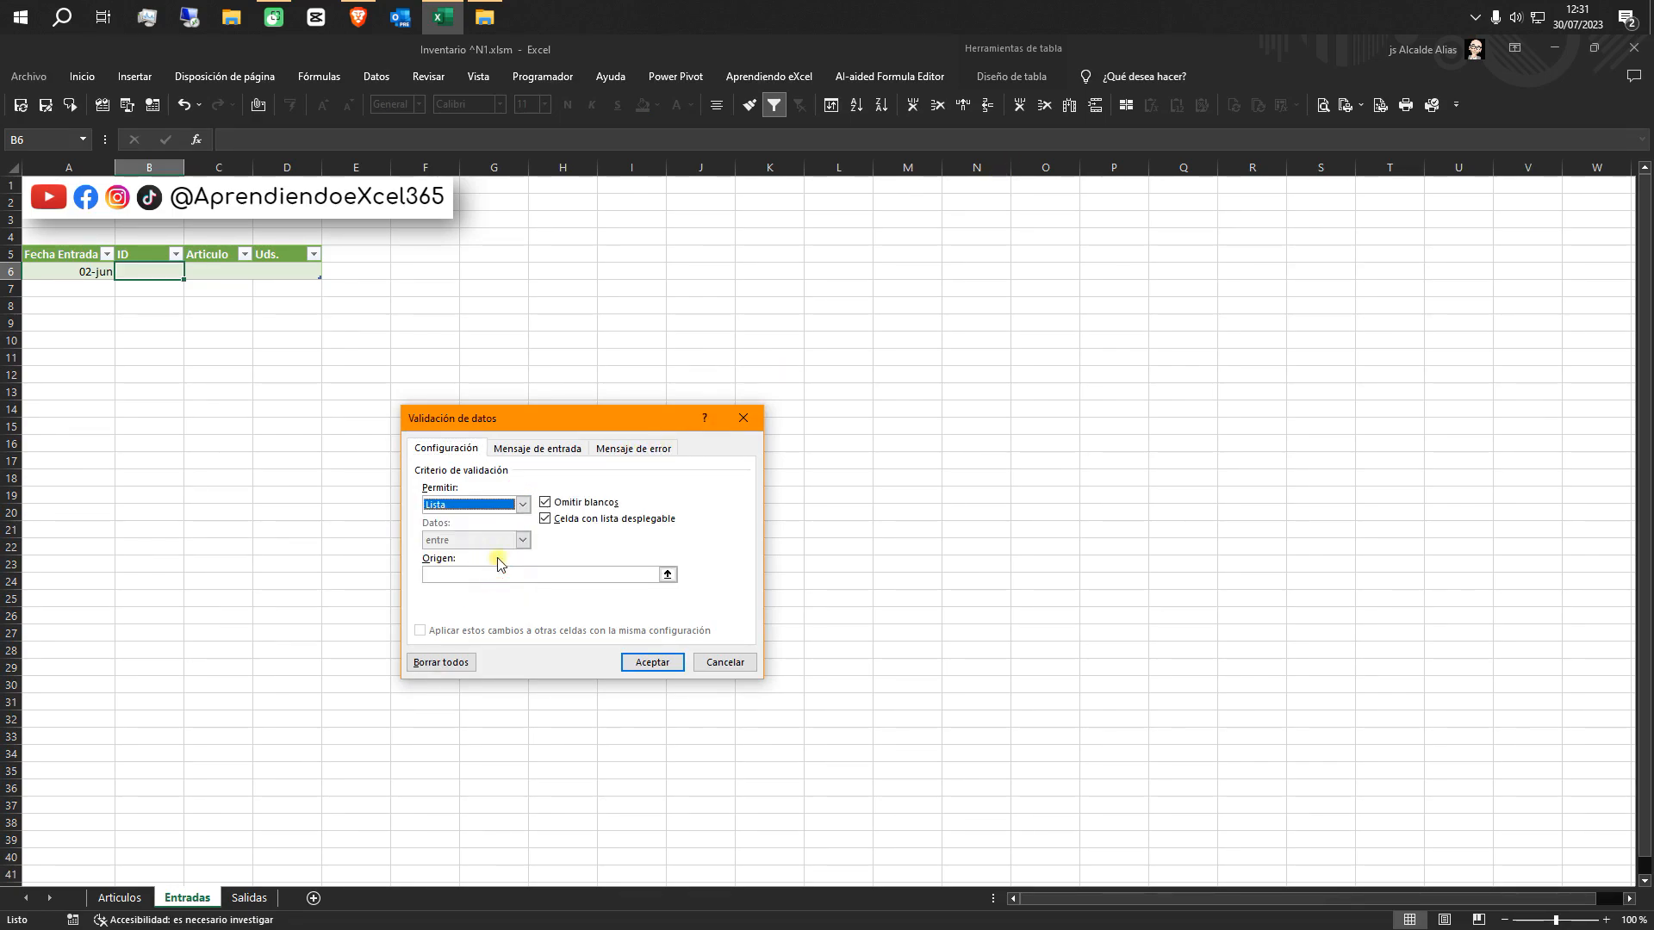
left_click(489, 576)
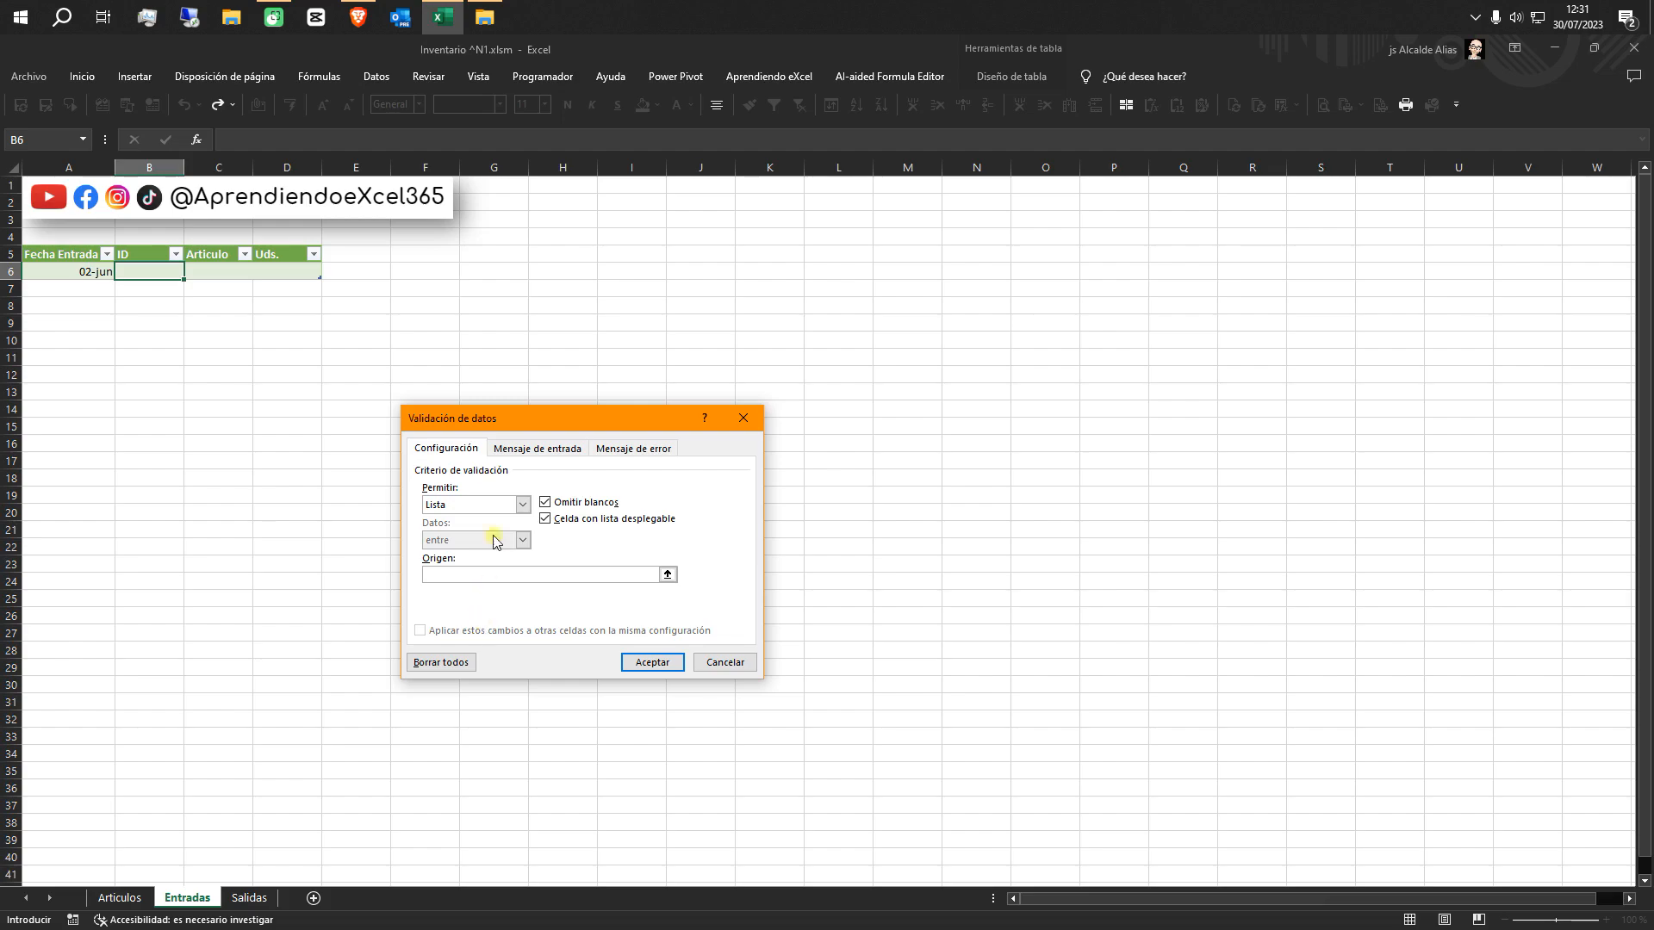
left_click(336, 76)
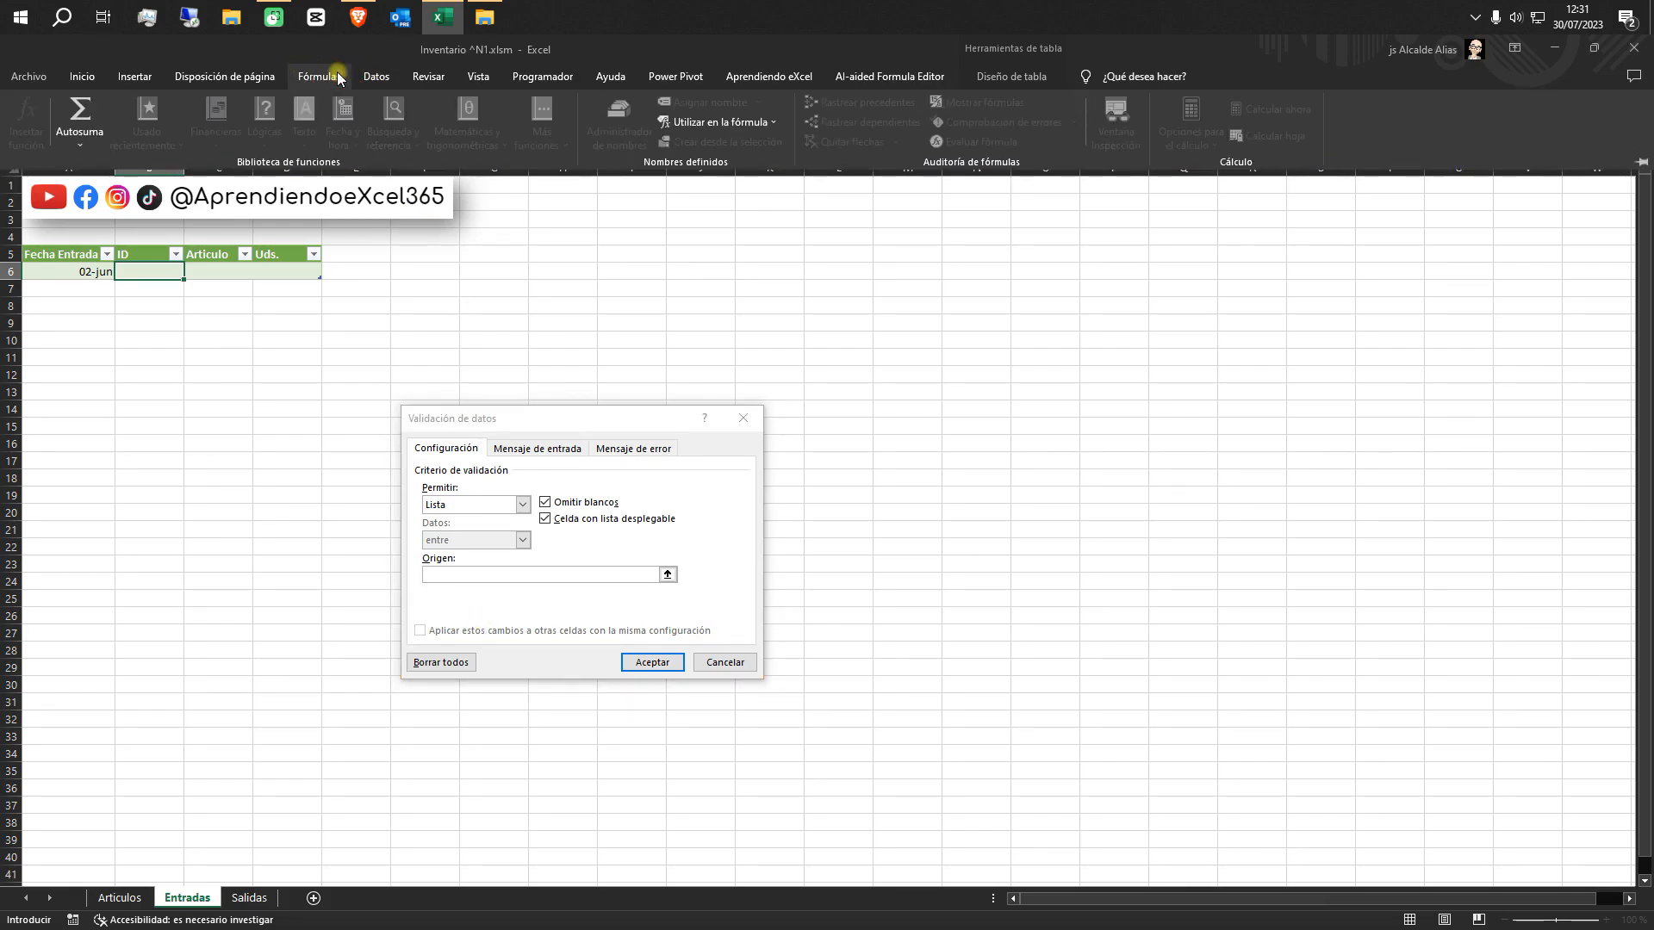
left_click(703, 124)
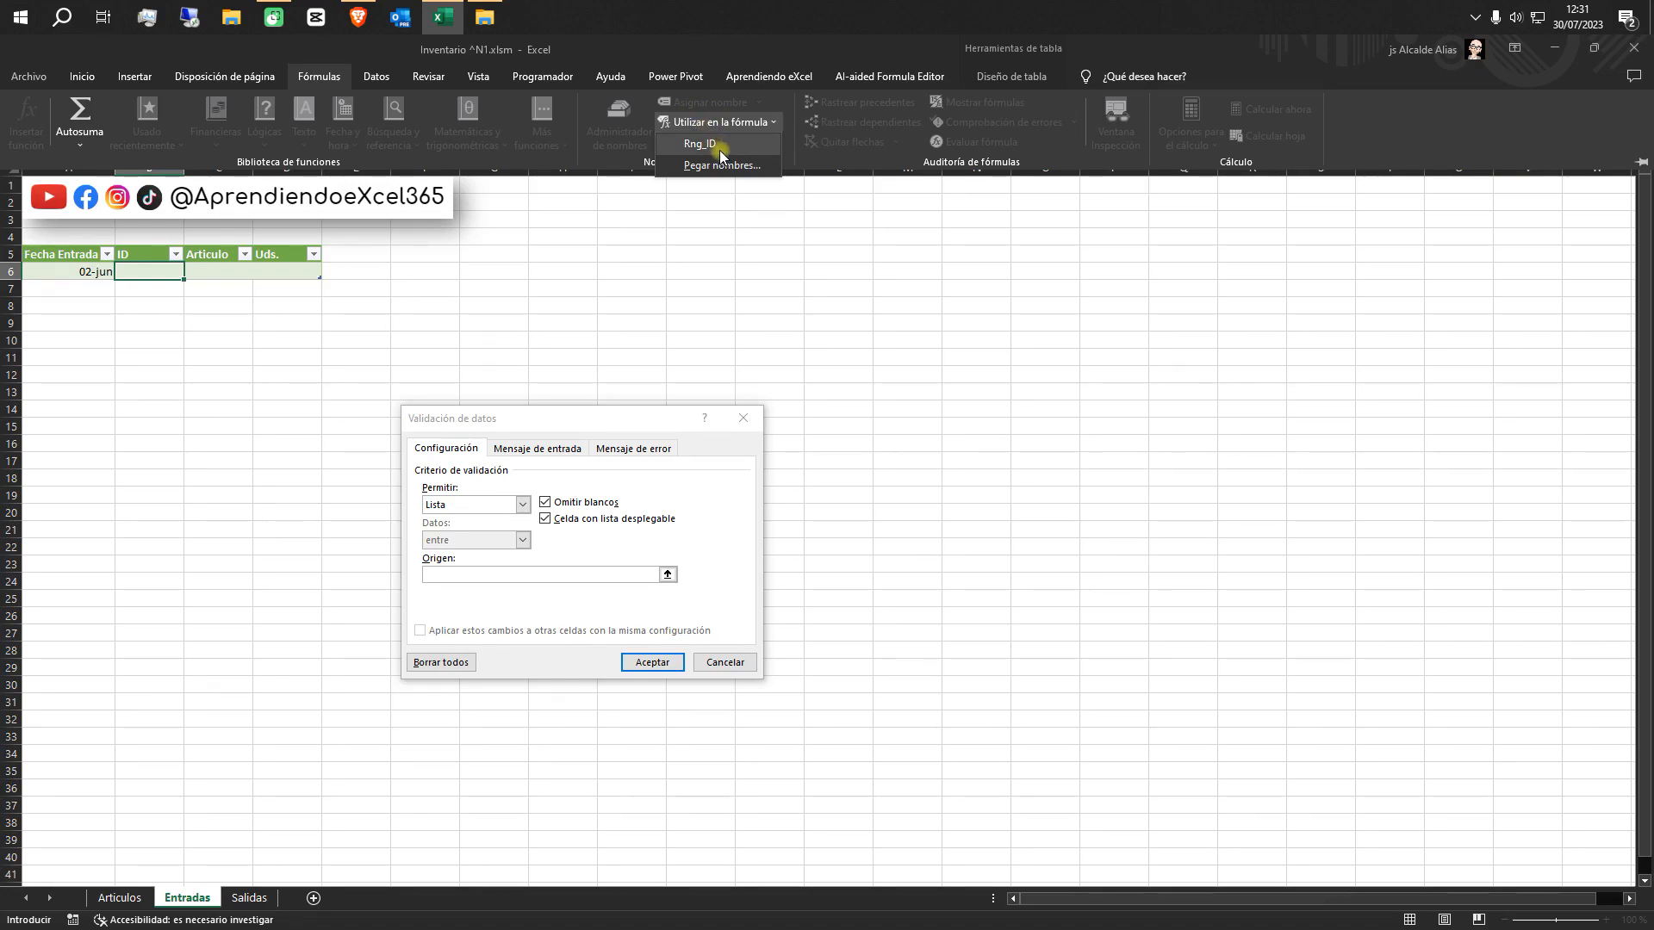
left_click(720, 147)
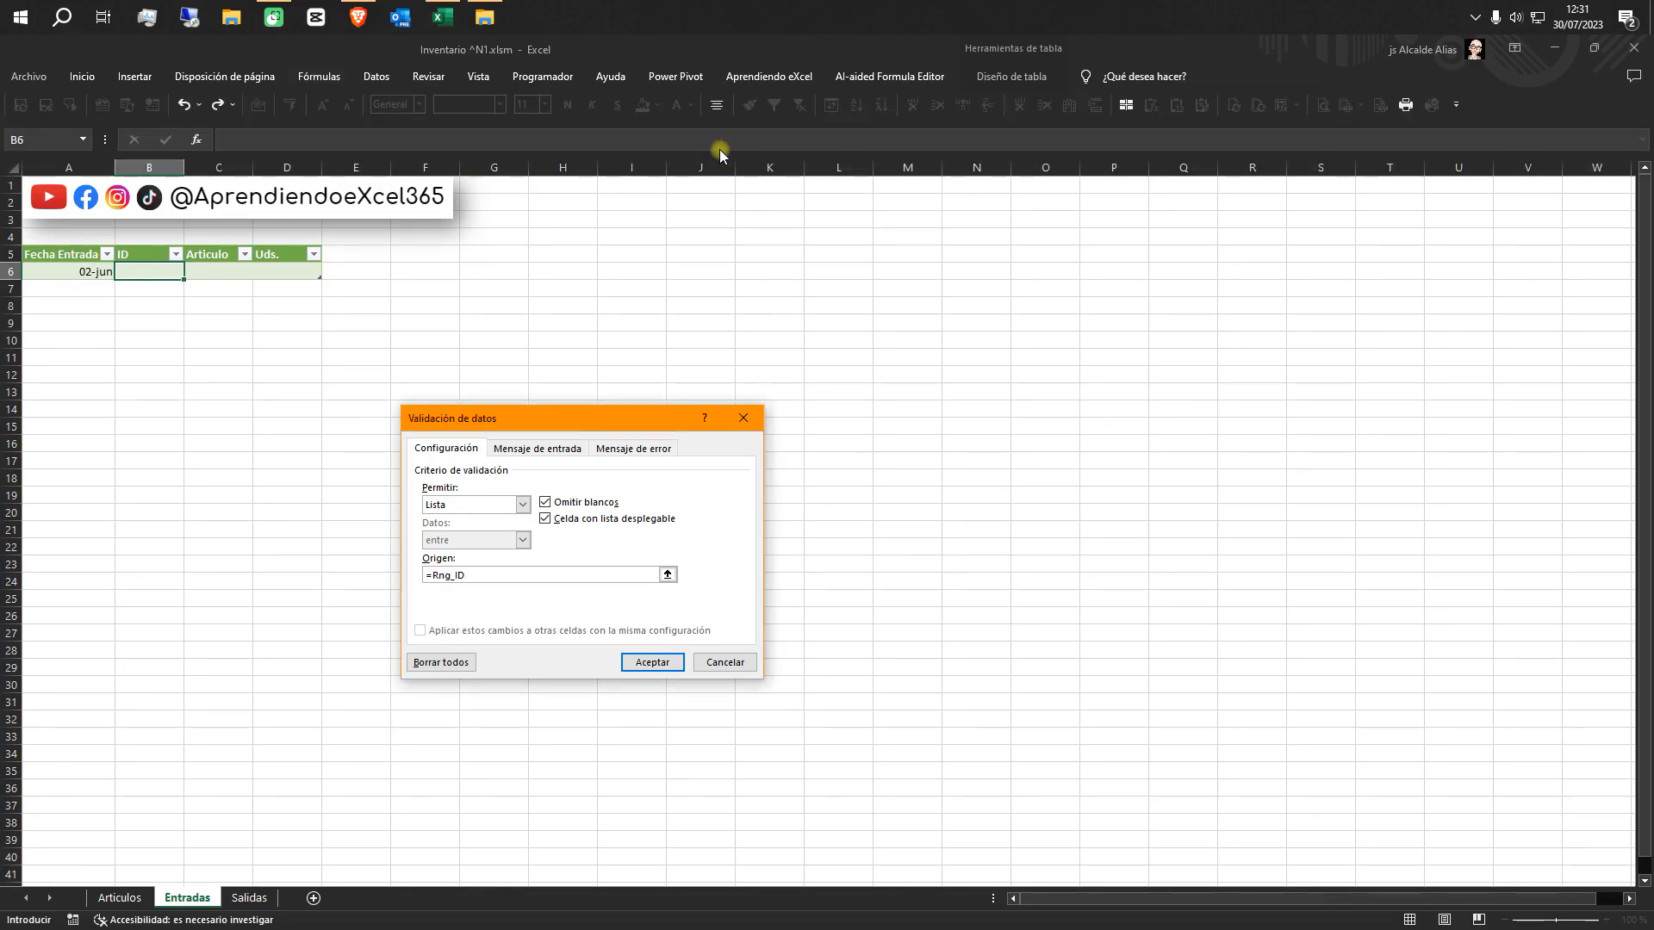
left_click(652, 662)
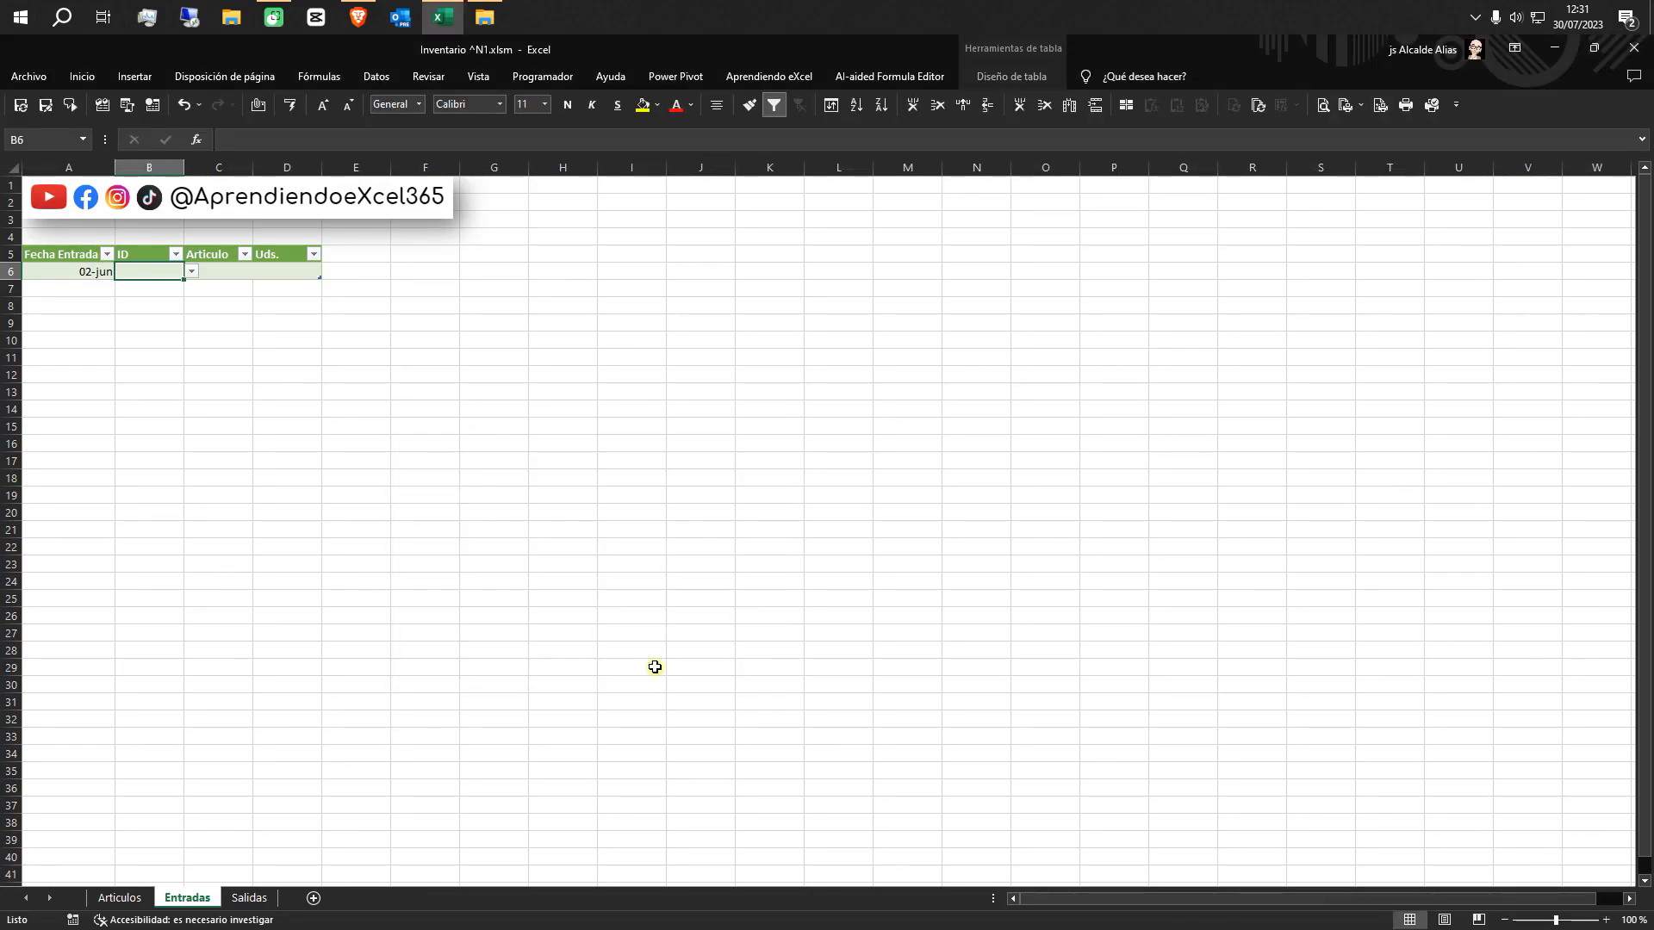
left_click(191, 272)
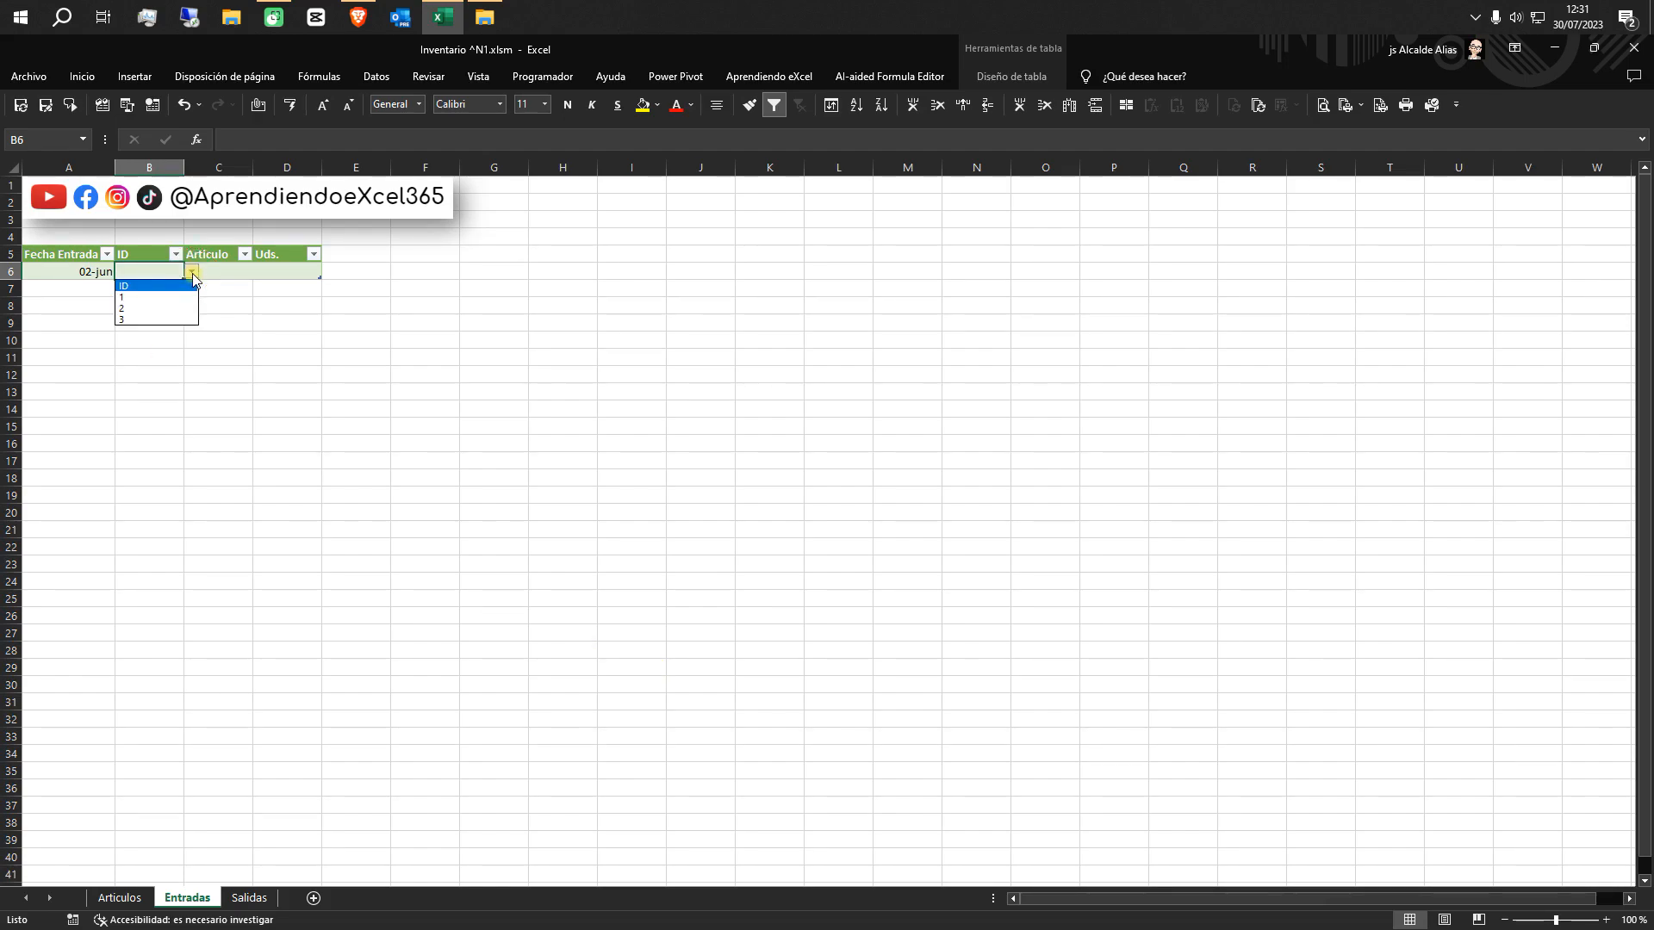
left_click(148, 297)
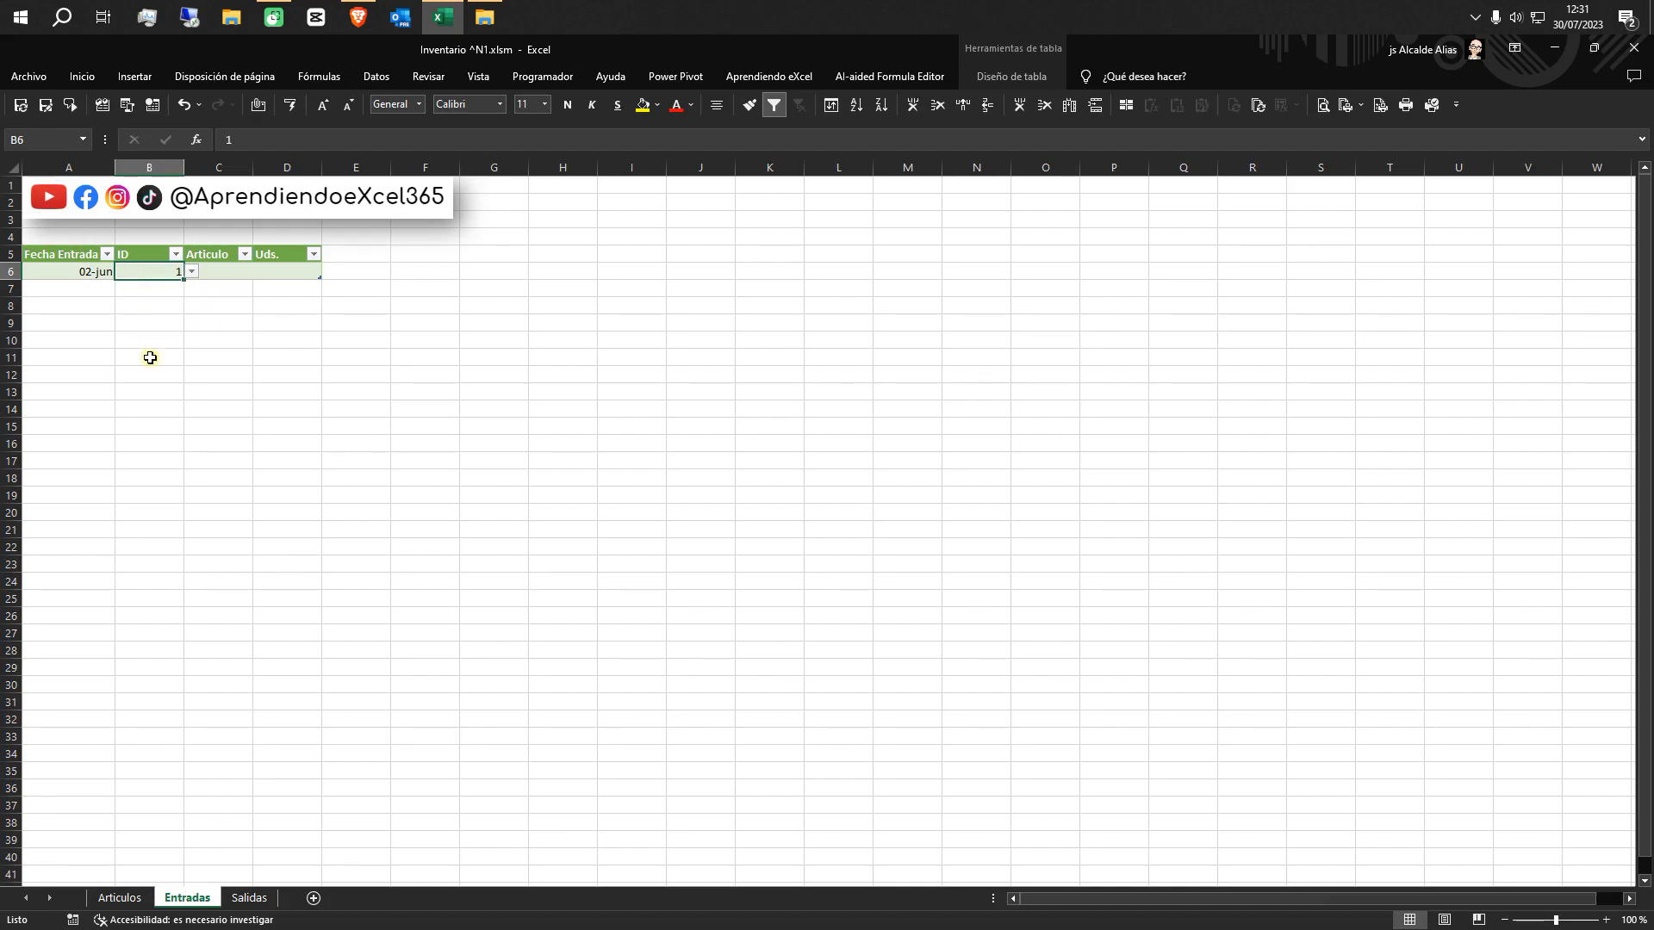
left_click(242, 276)
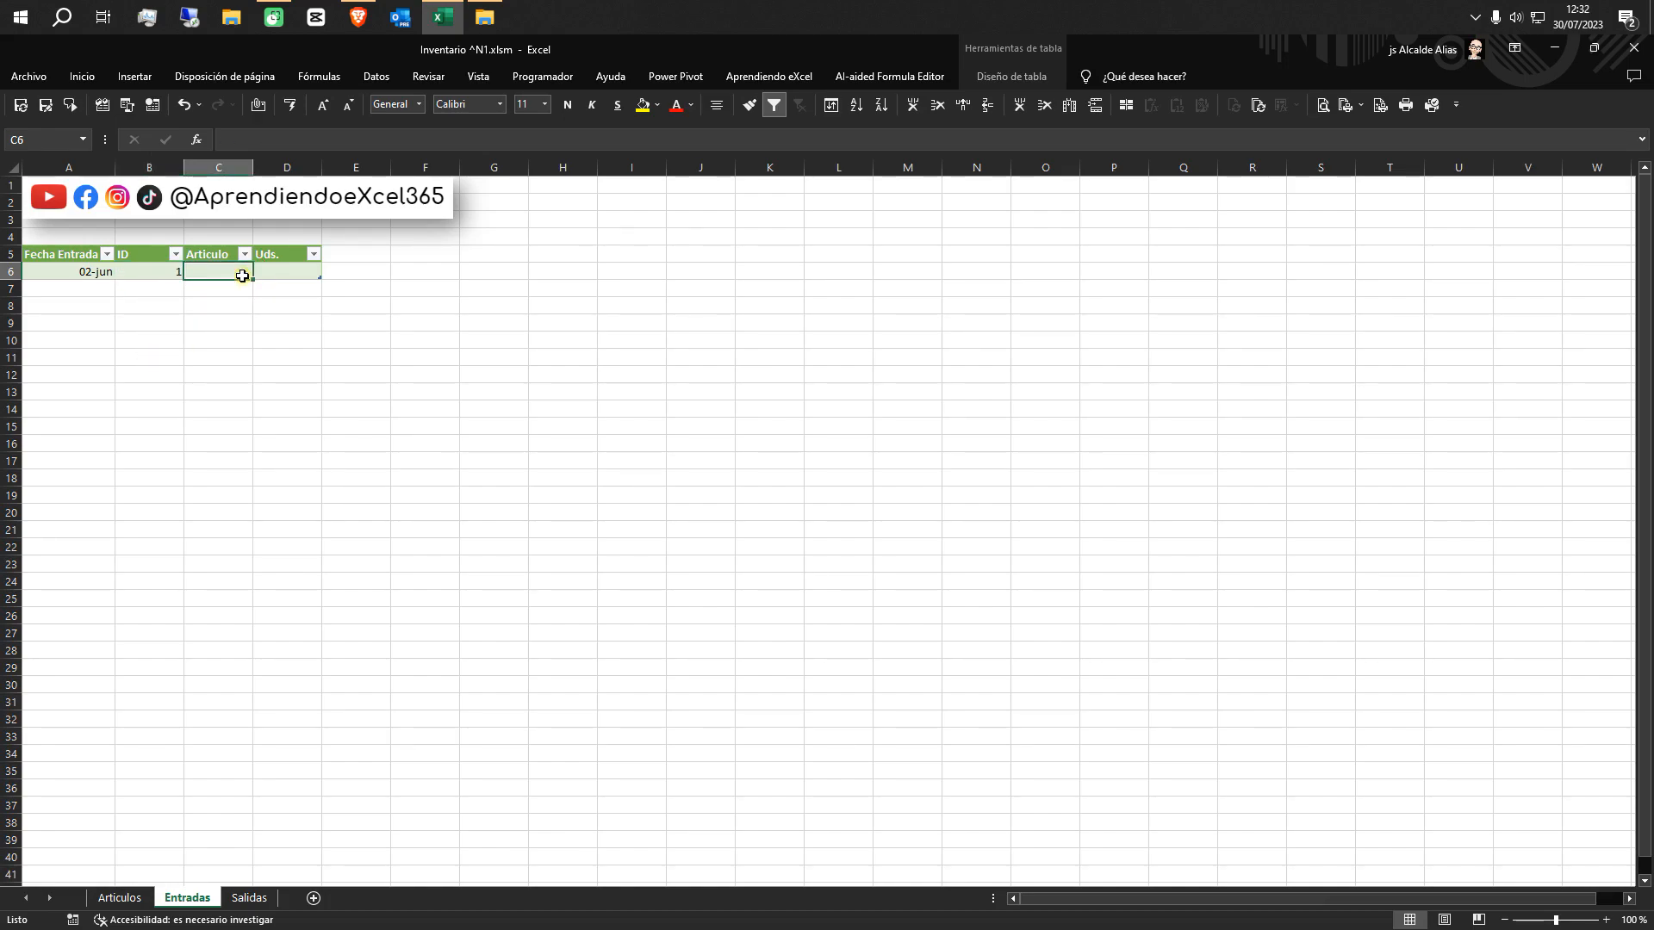
type("=bus")
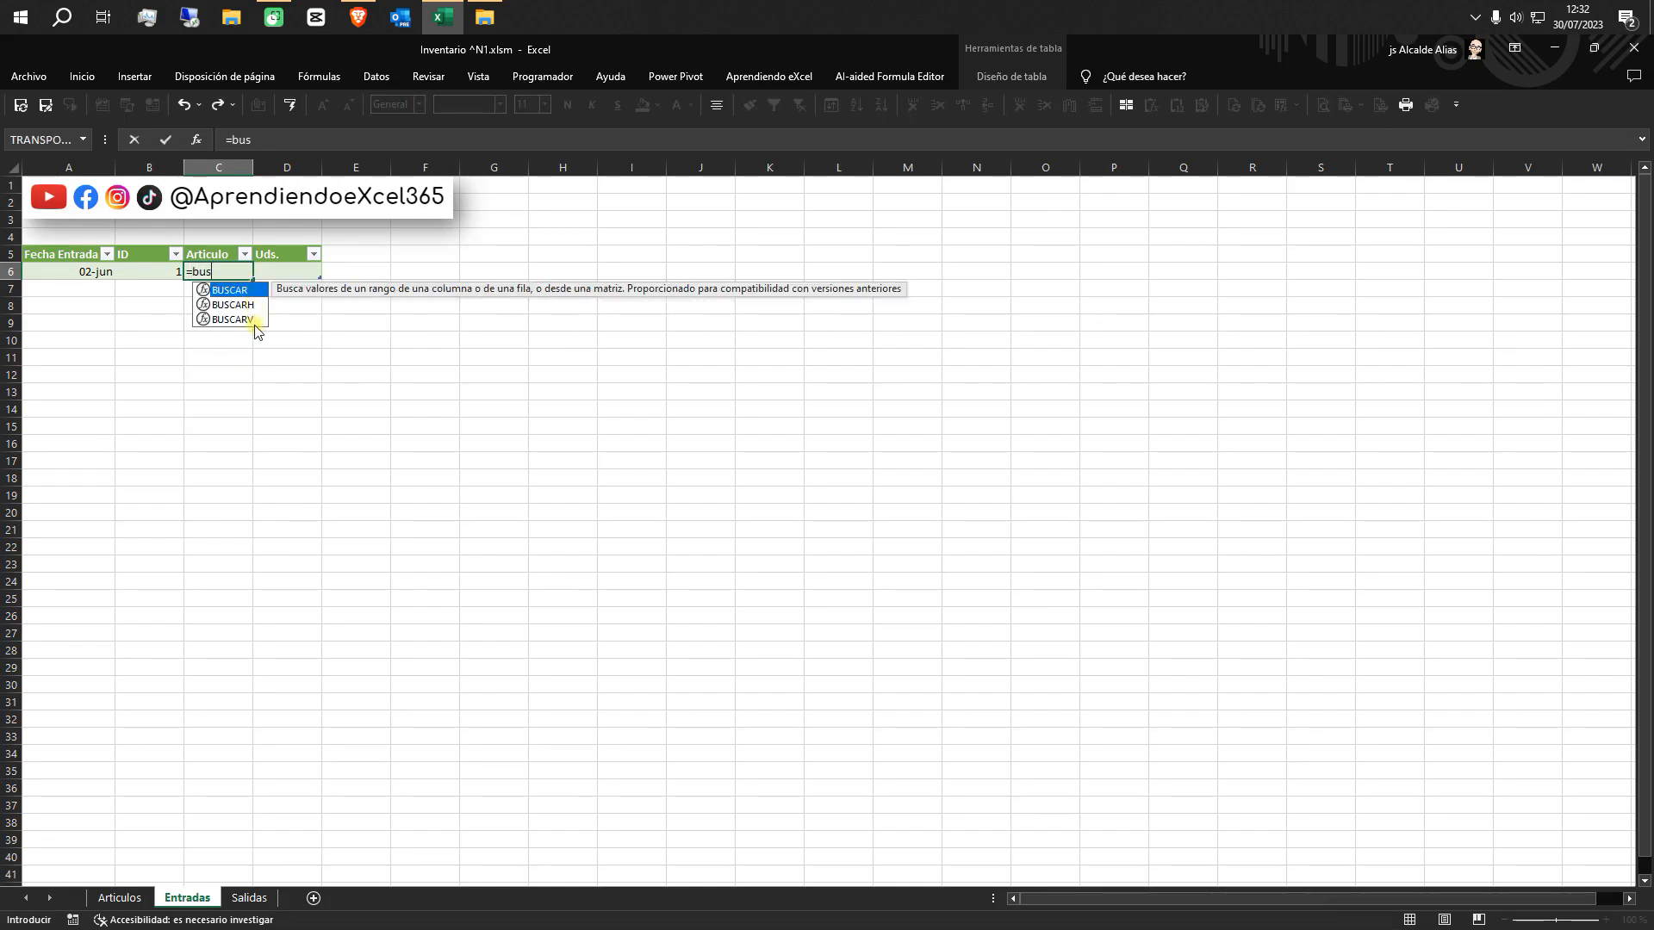
double_click(250, 319)
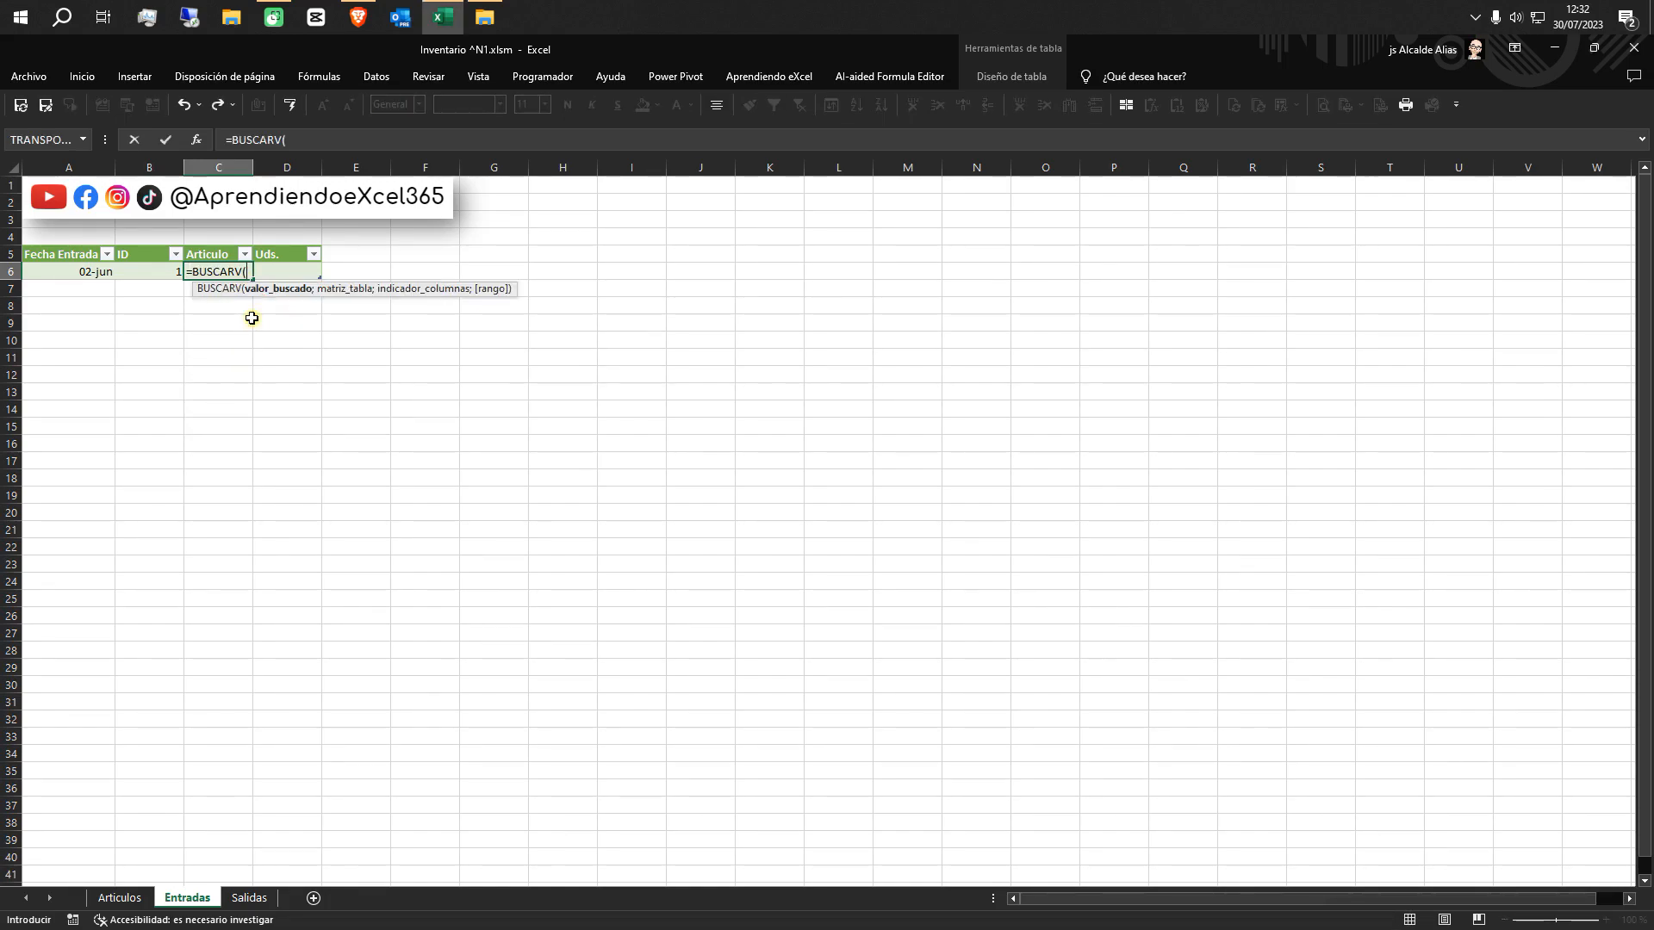
left_click(160, 275)
type(";")
left_click(129, 901)
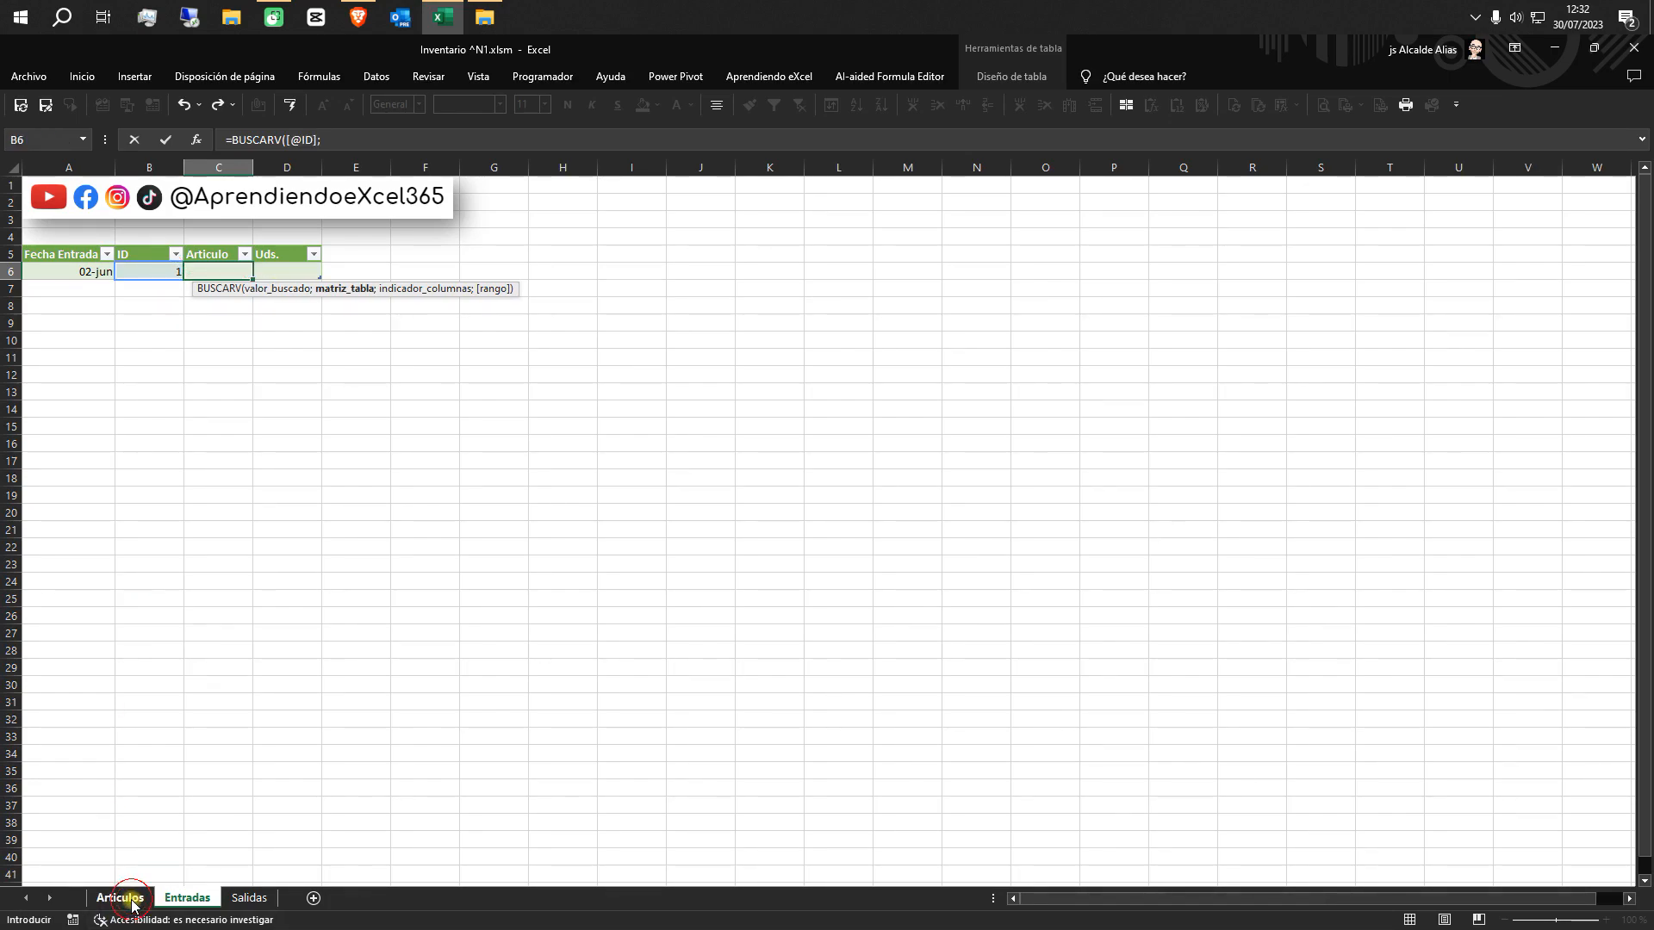
left_click(44, 255)
key("ctrl+shift+Right")
key("ctrl+shift+Down")
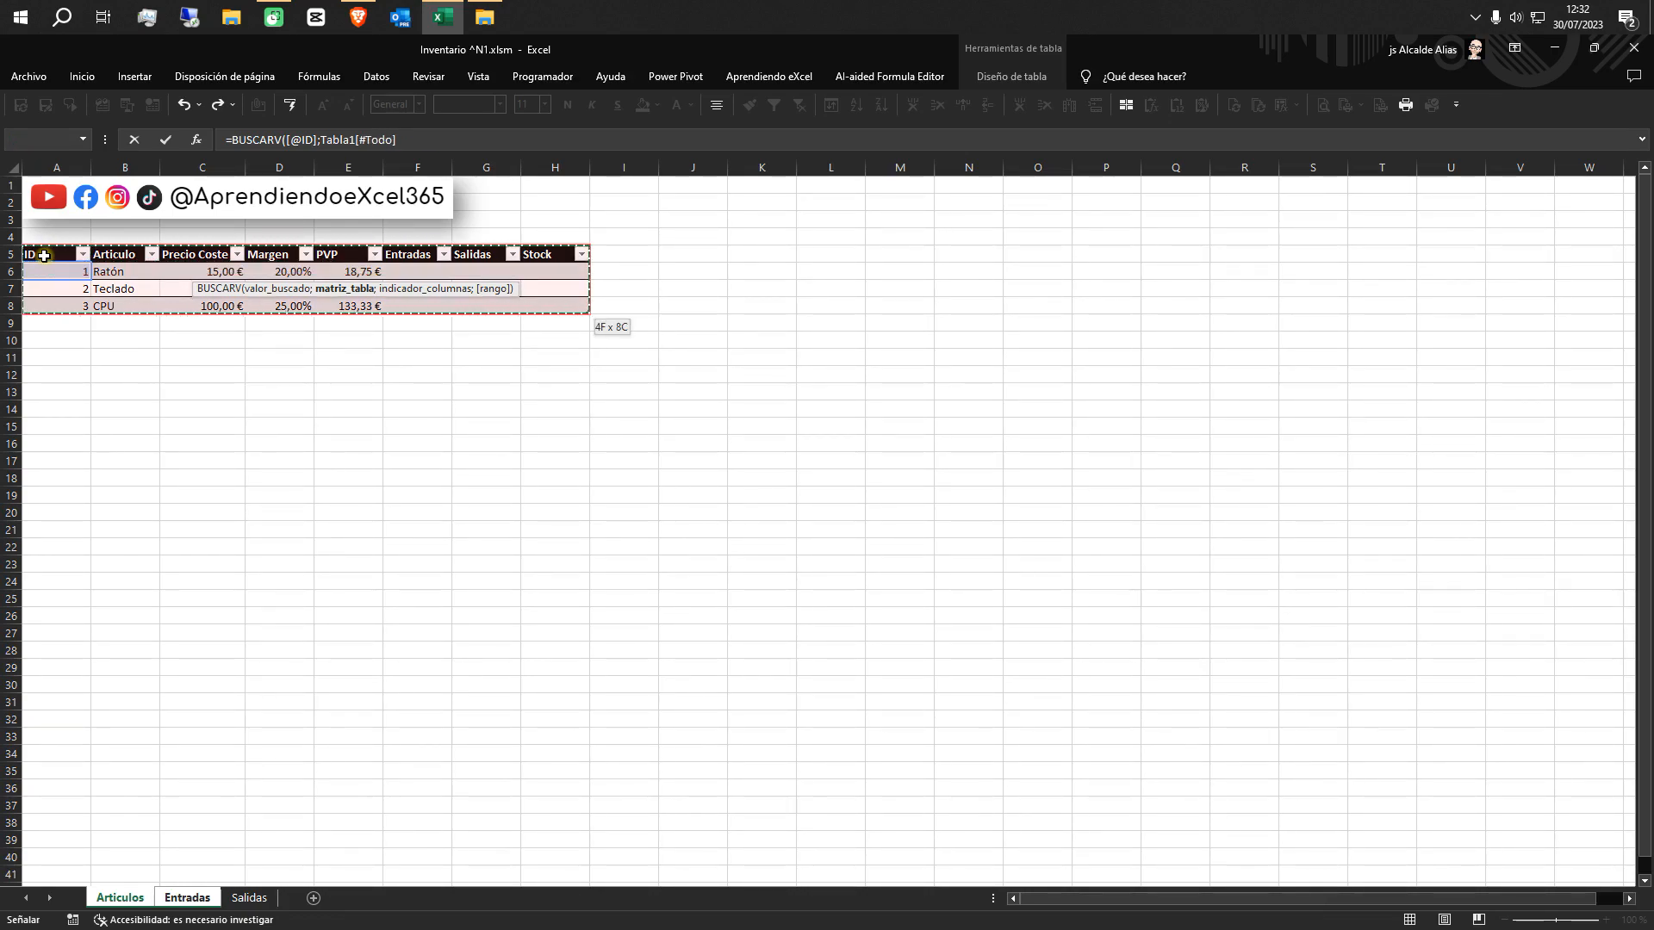
type(";")
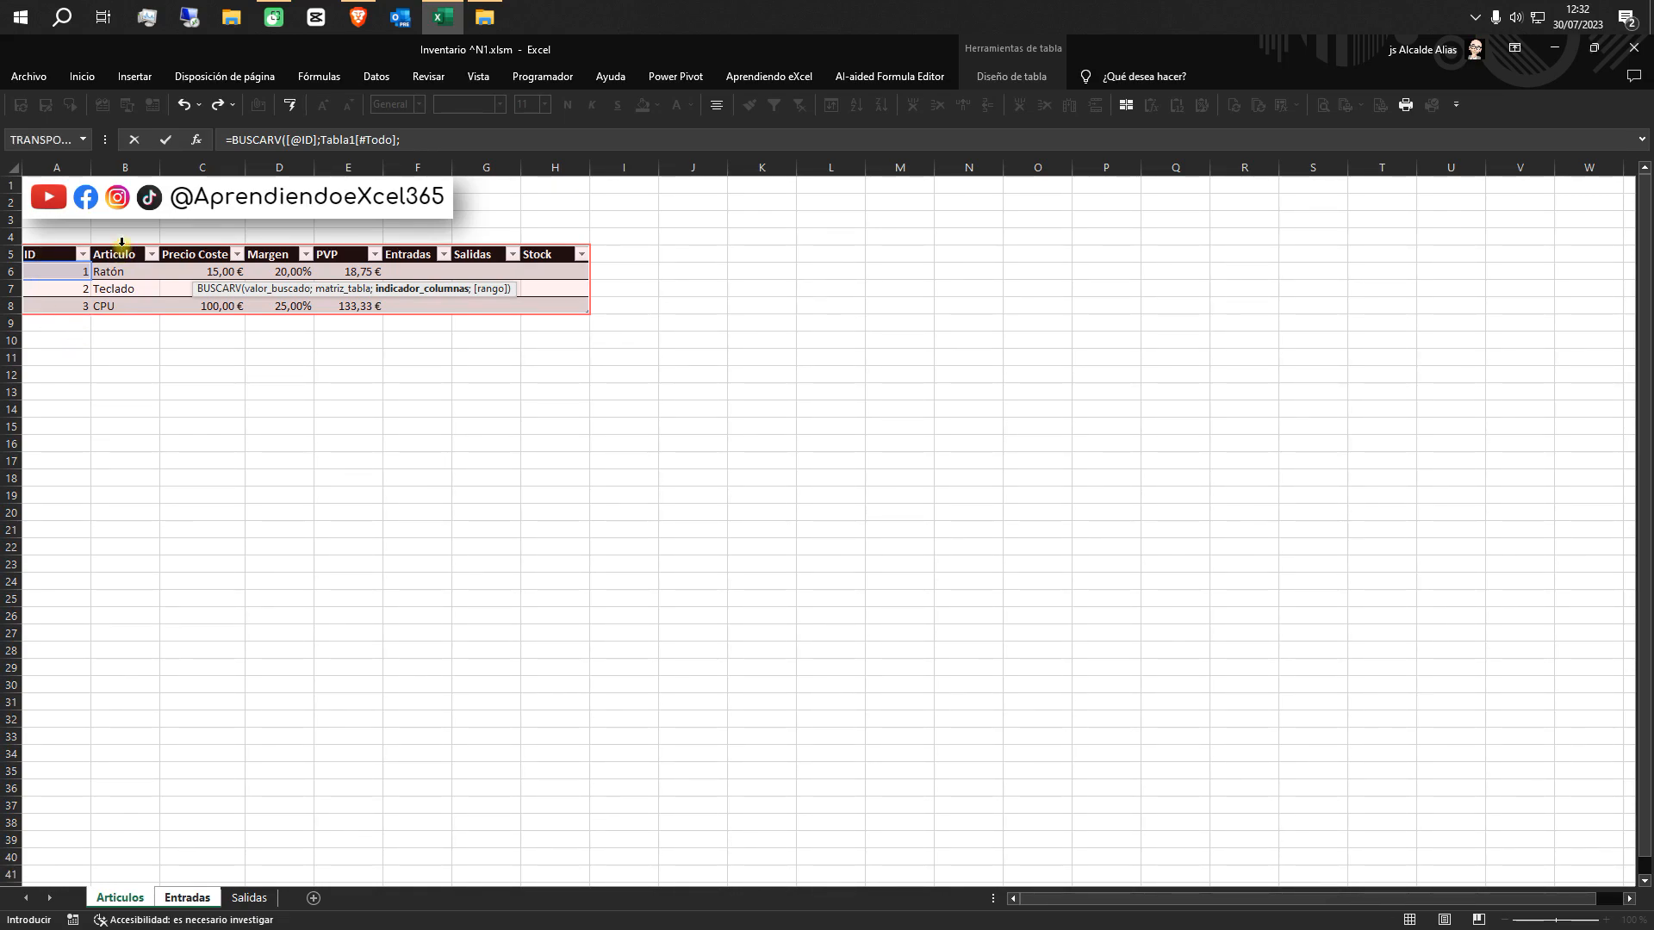
type("2;0)")
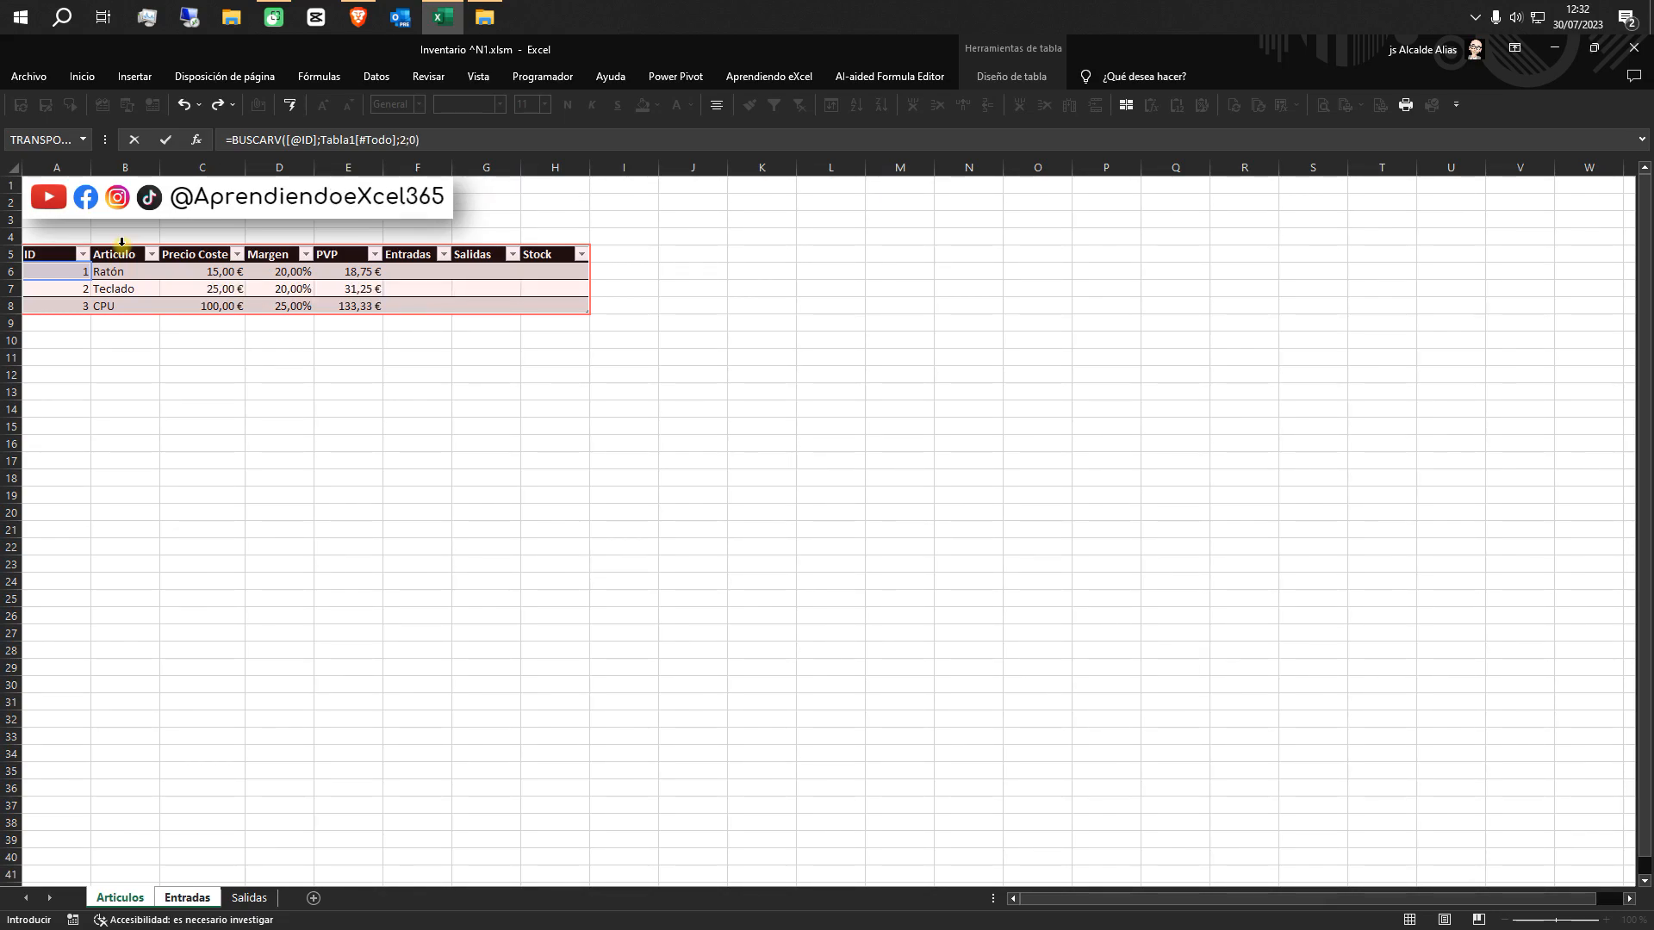
key("Return")
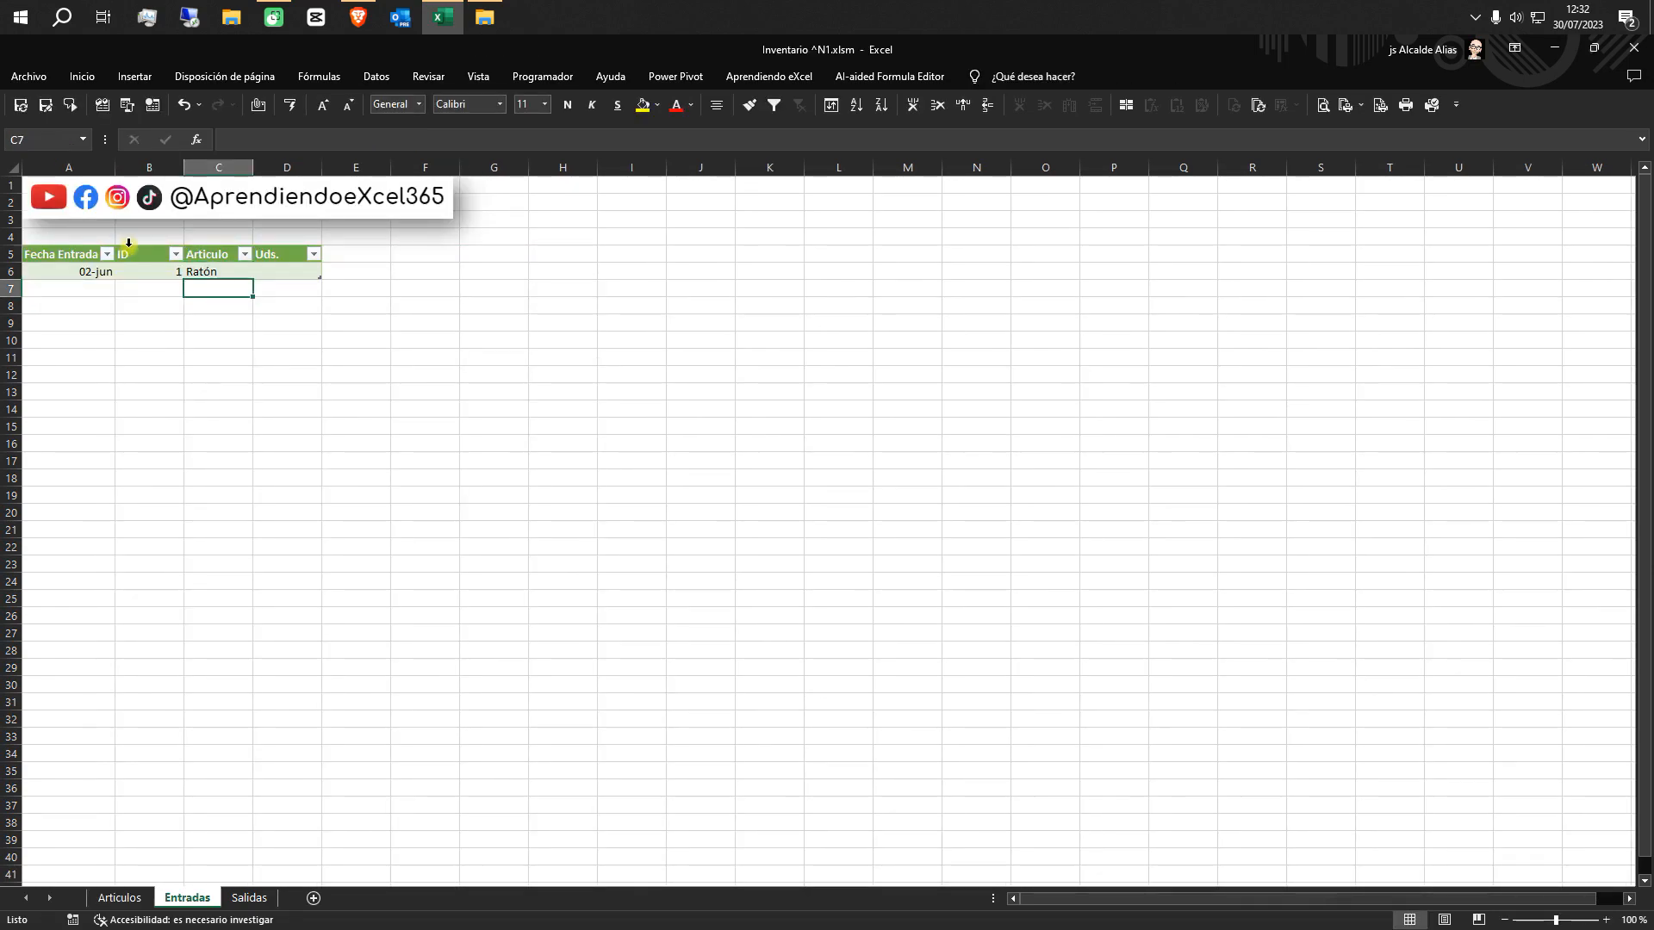
Test the Articulo lookup by choosing other IDs from the list in B6, then return to ID 1
left_click(175, 274)
left_click(191, 273)
left_click(166, 307)
left_click(191, 273)
left_click(157, 331)
left_click(192, 274)
left_click(163, 307)
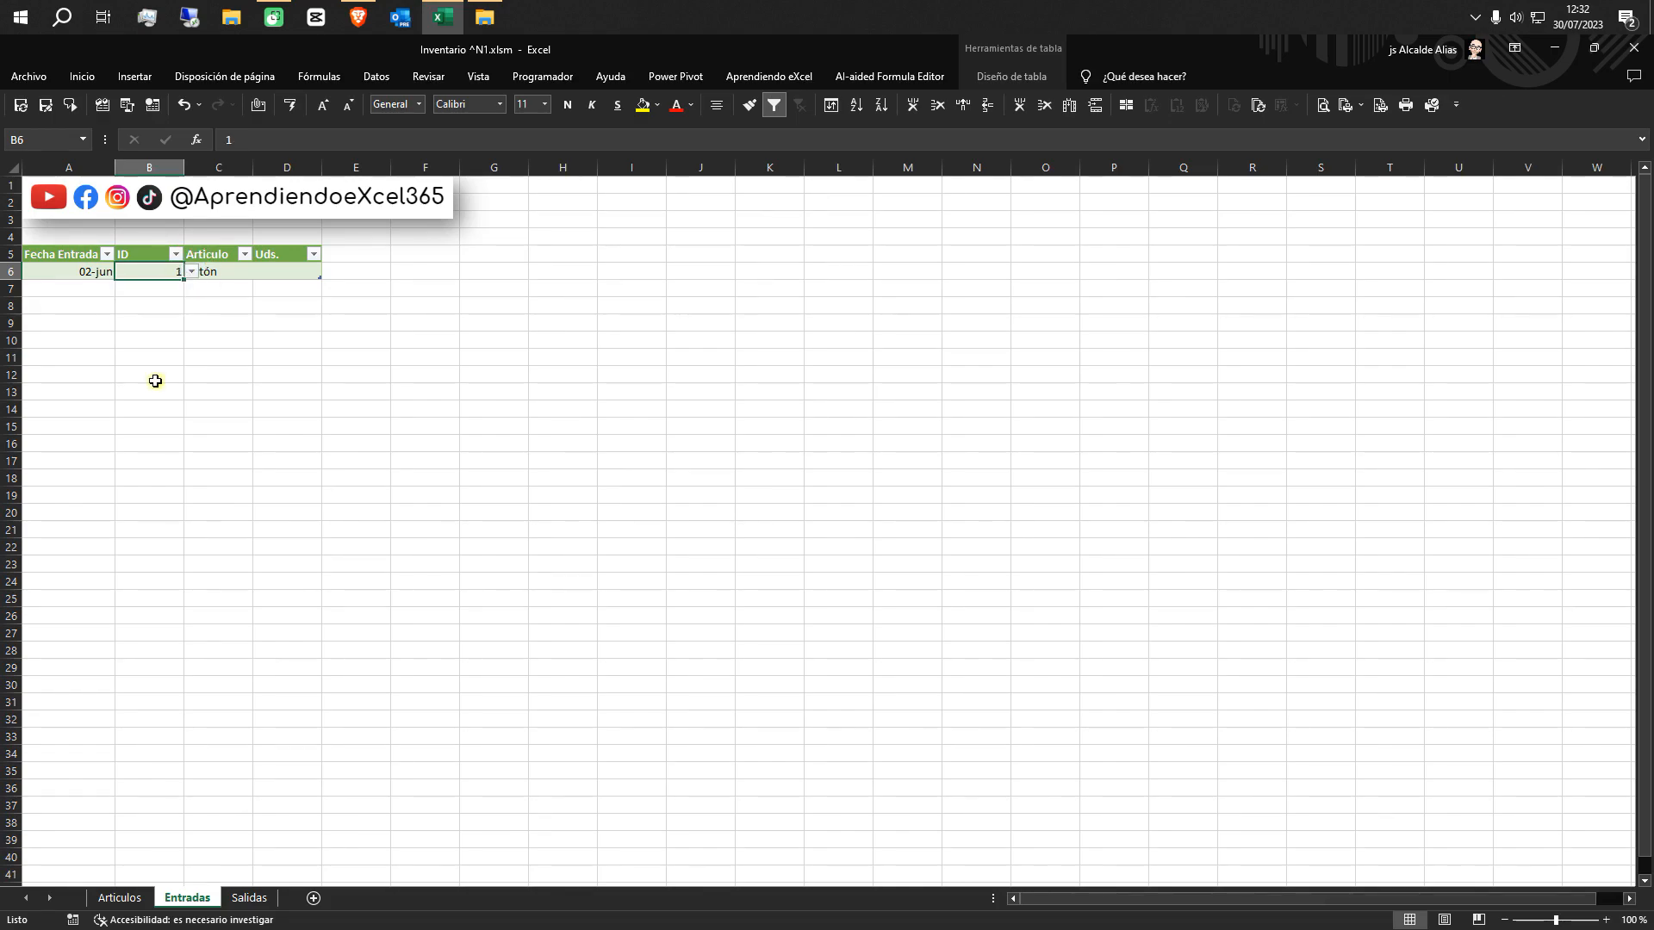
Enter 10 as the Uds. of the first Entradas row in cell D6
left_click(276, 273)
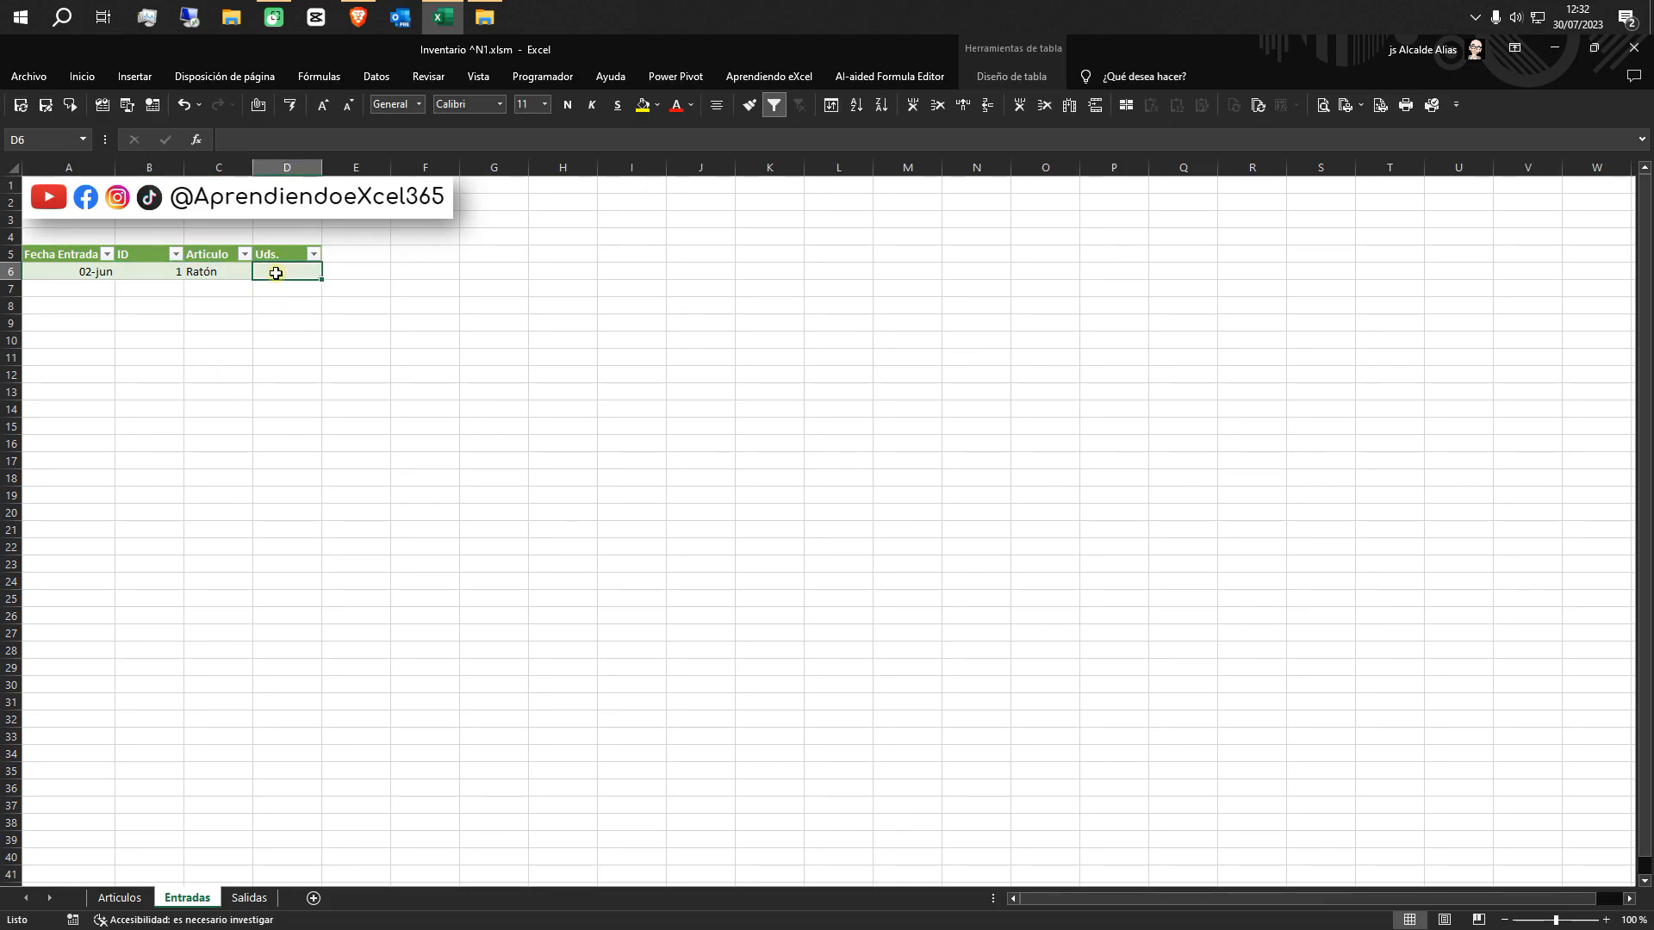
type("10")
left_click(273, 323)
Format the Fecha Entrada column of the Entradas table as Fecha corta
left_click(81, 269)
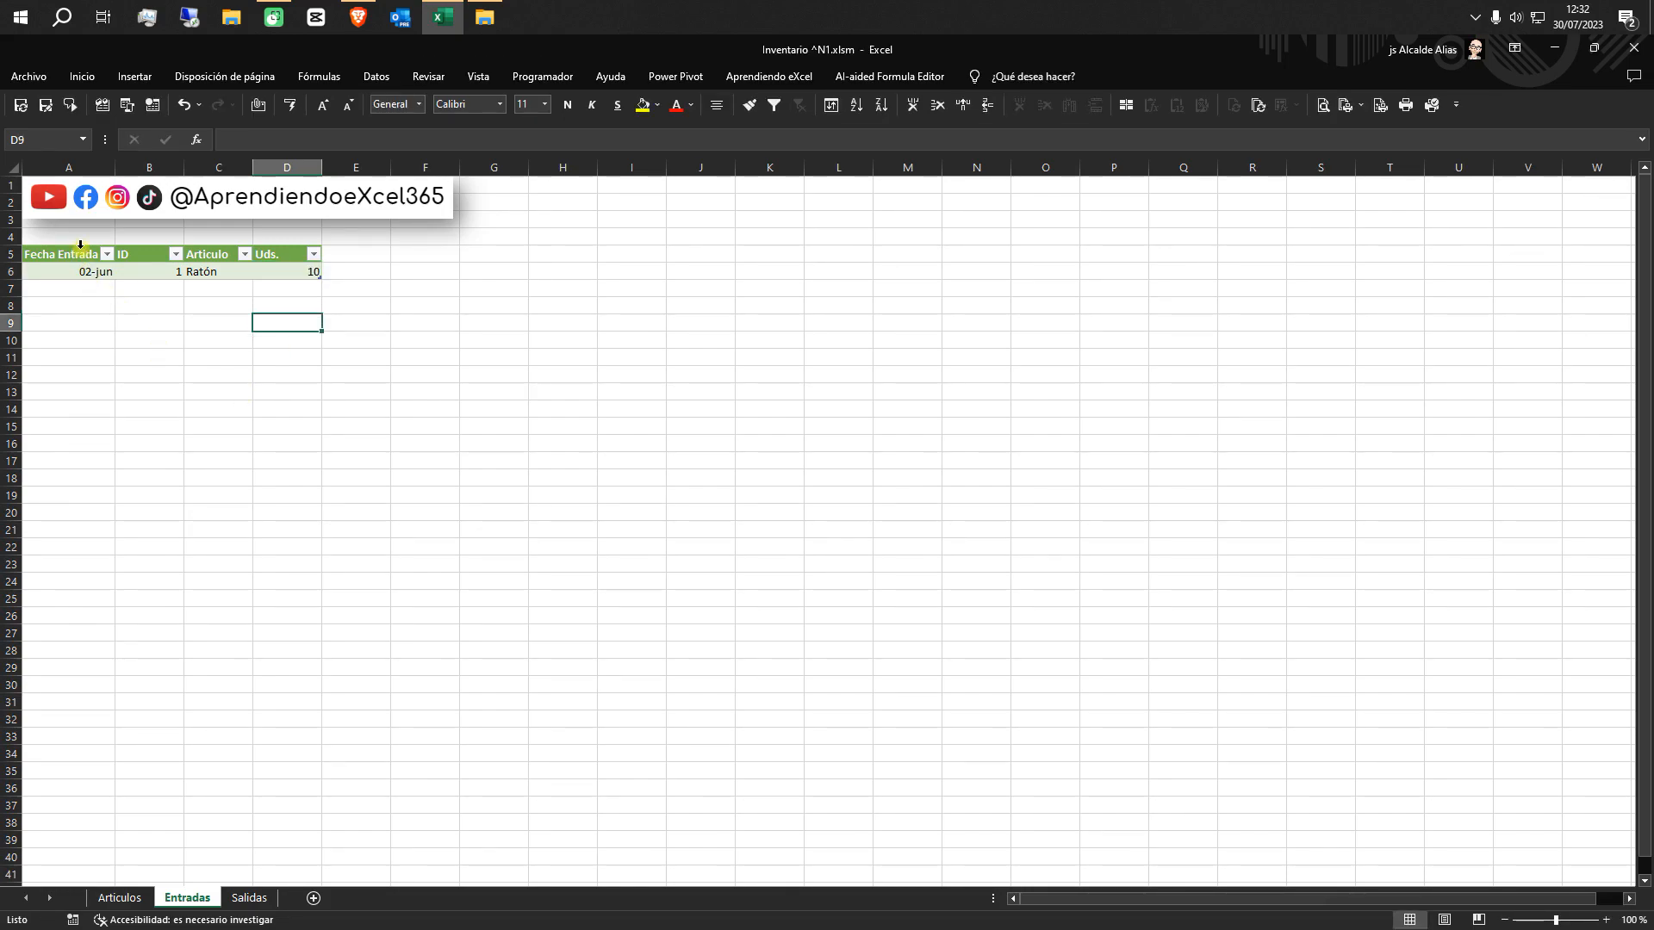
left_click(80, 244)
left_click(420, 104)
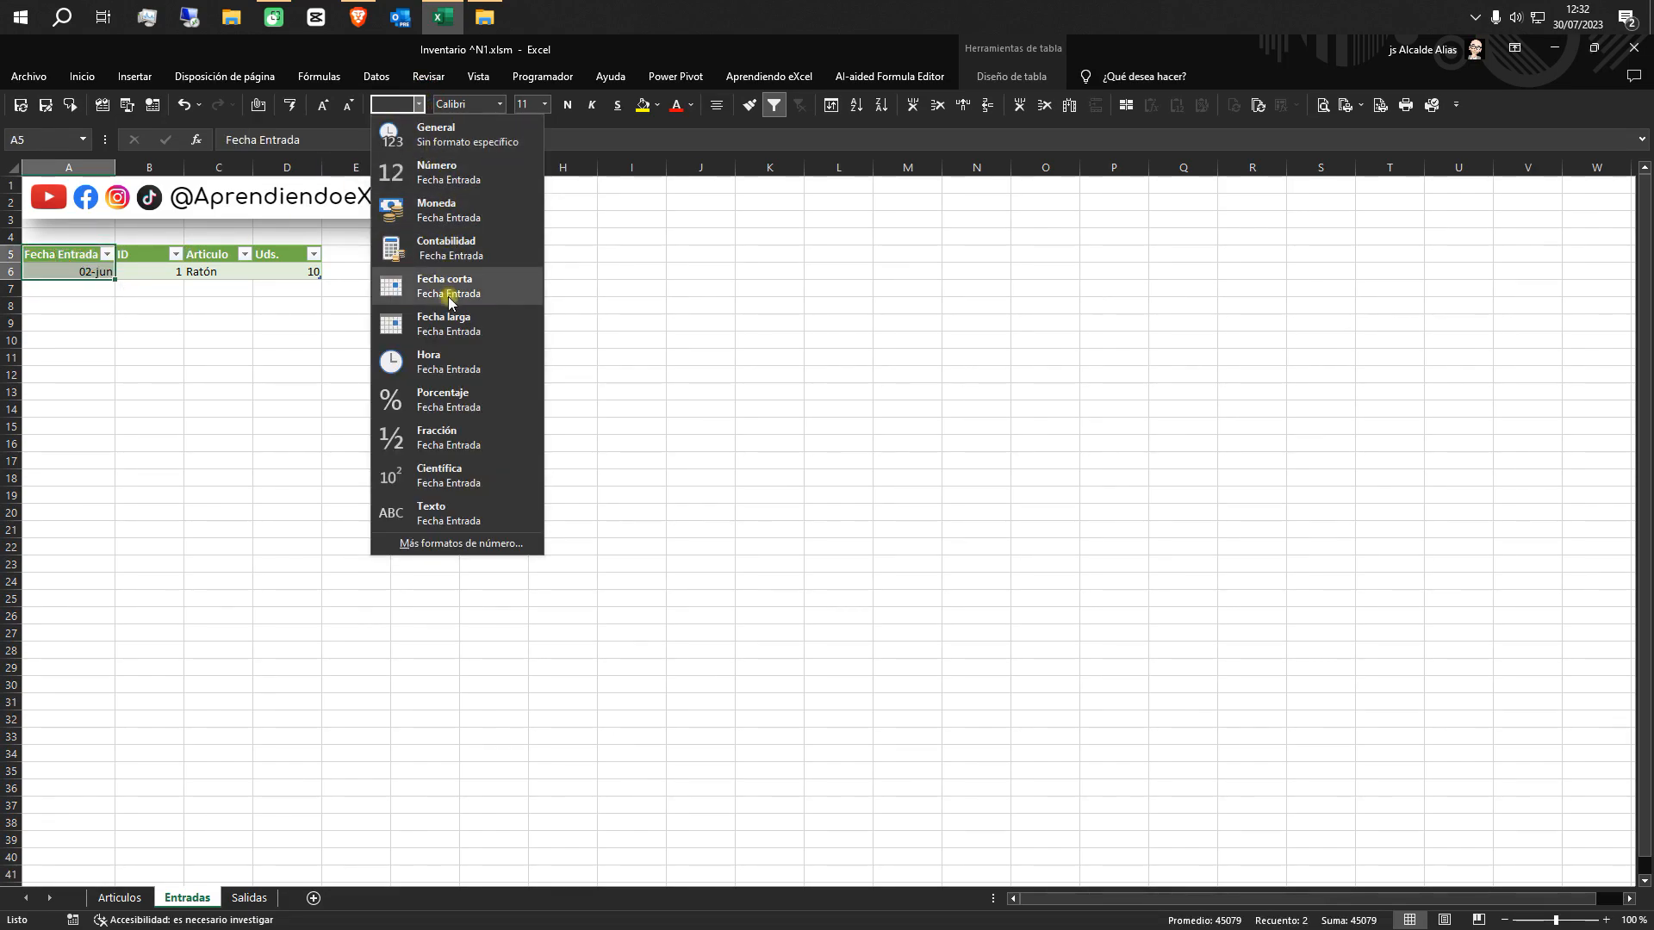
left_click(448, 293)
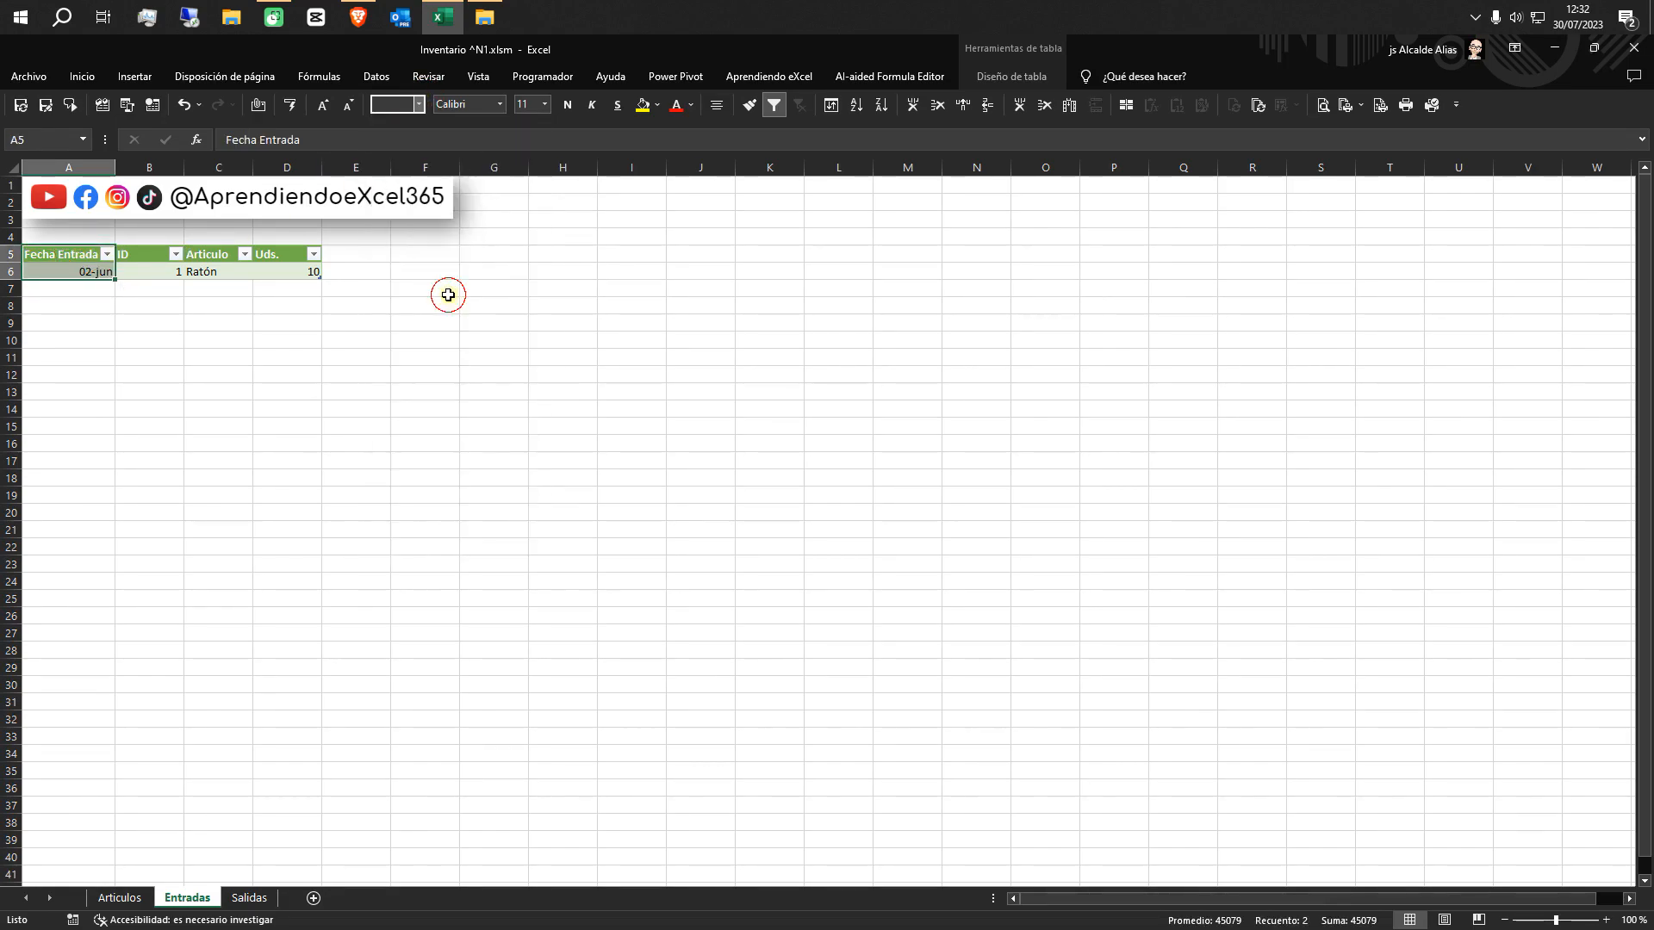
Start a second Entradas row by entering the date 02/6 in cell A7
left_click(76, 285)
type("02/0")
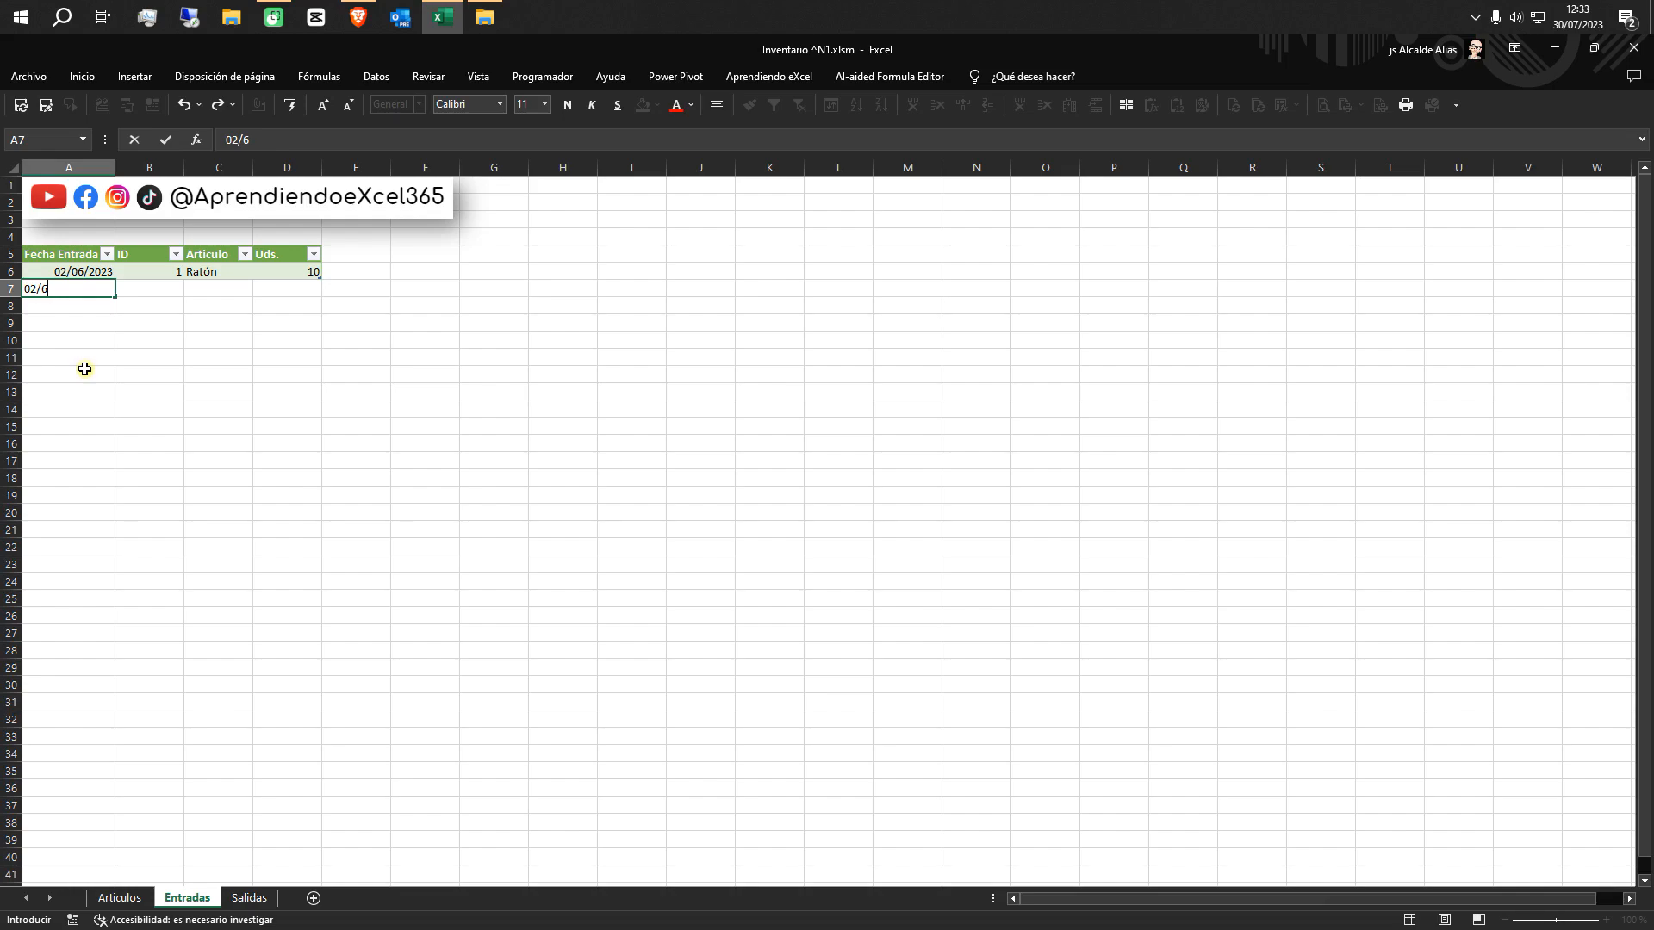
type("6")
key("Tab")
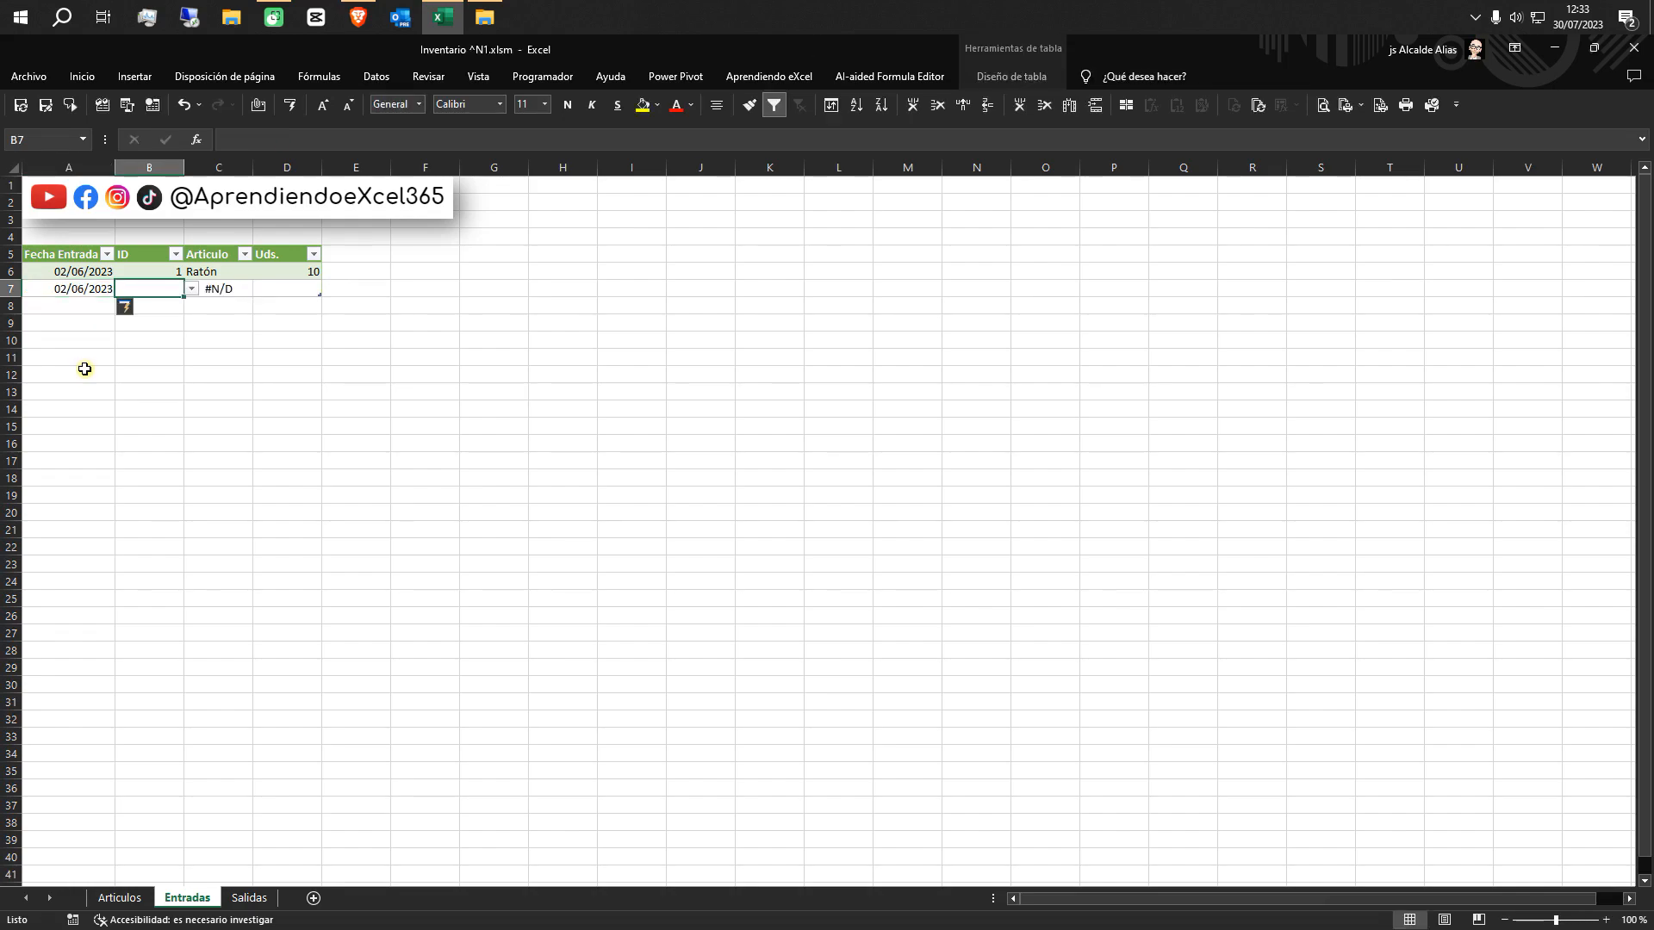
Wrap the Articulo lookup formula in C7 with SI.ERROR so that errors return an empty text ""
left_click(222, 290)
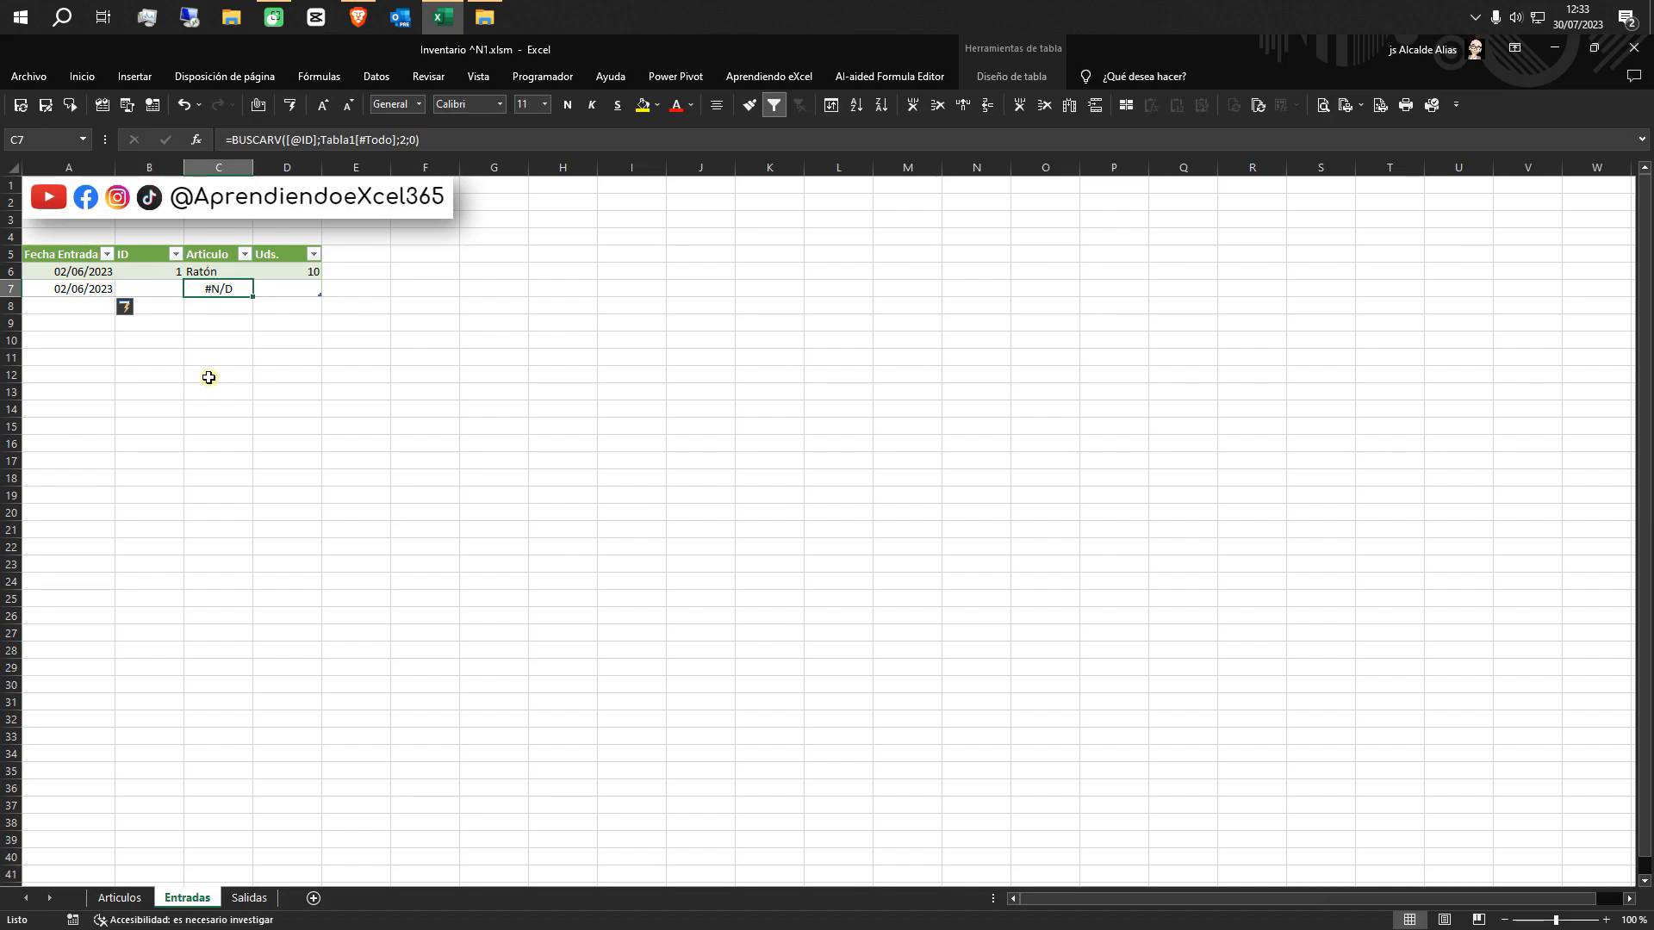
left_click(231, 139)
type("si.err")
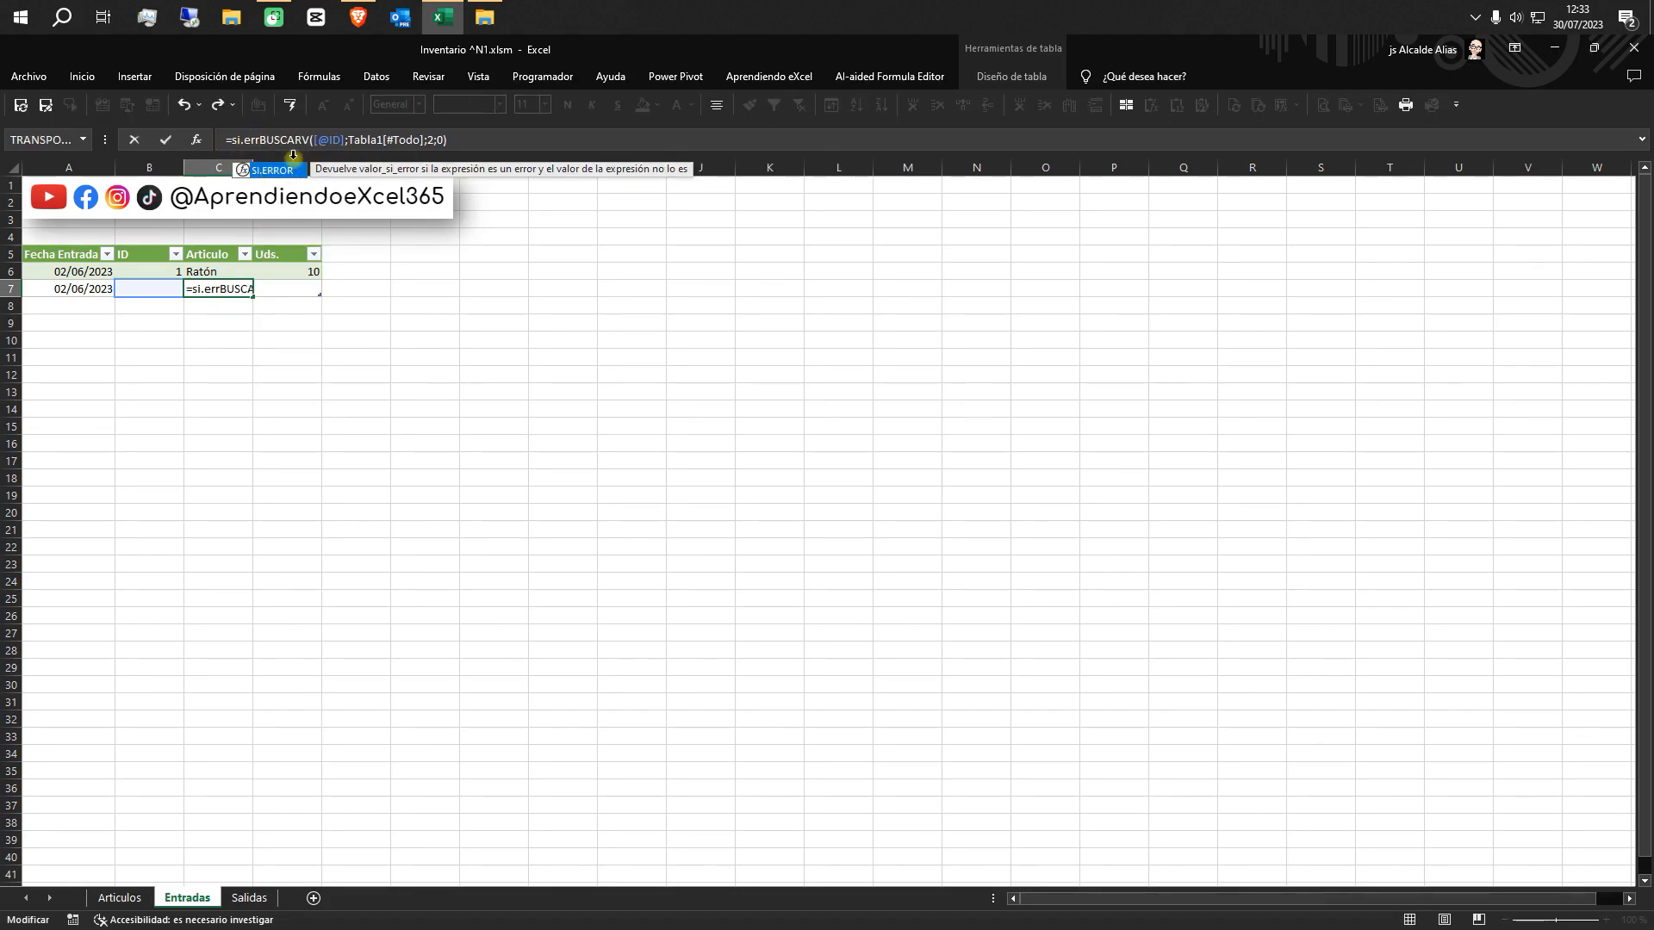
double_click(282, 170)
left_click(487, 136)
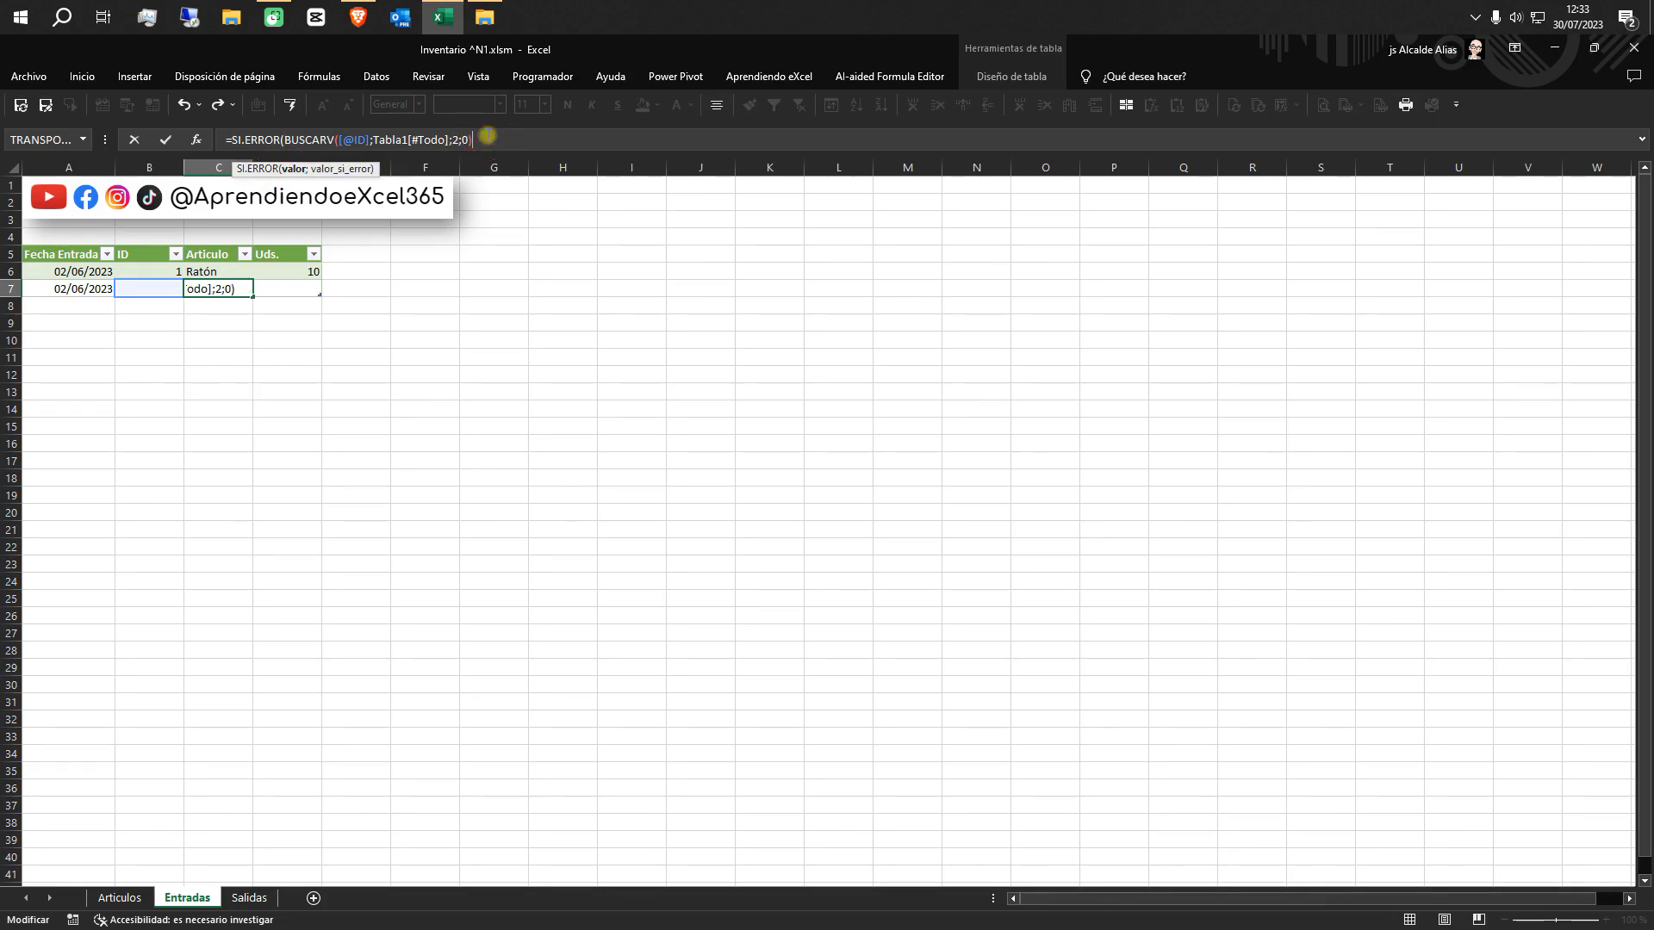
type(";\"\")")
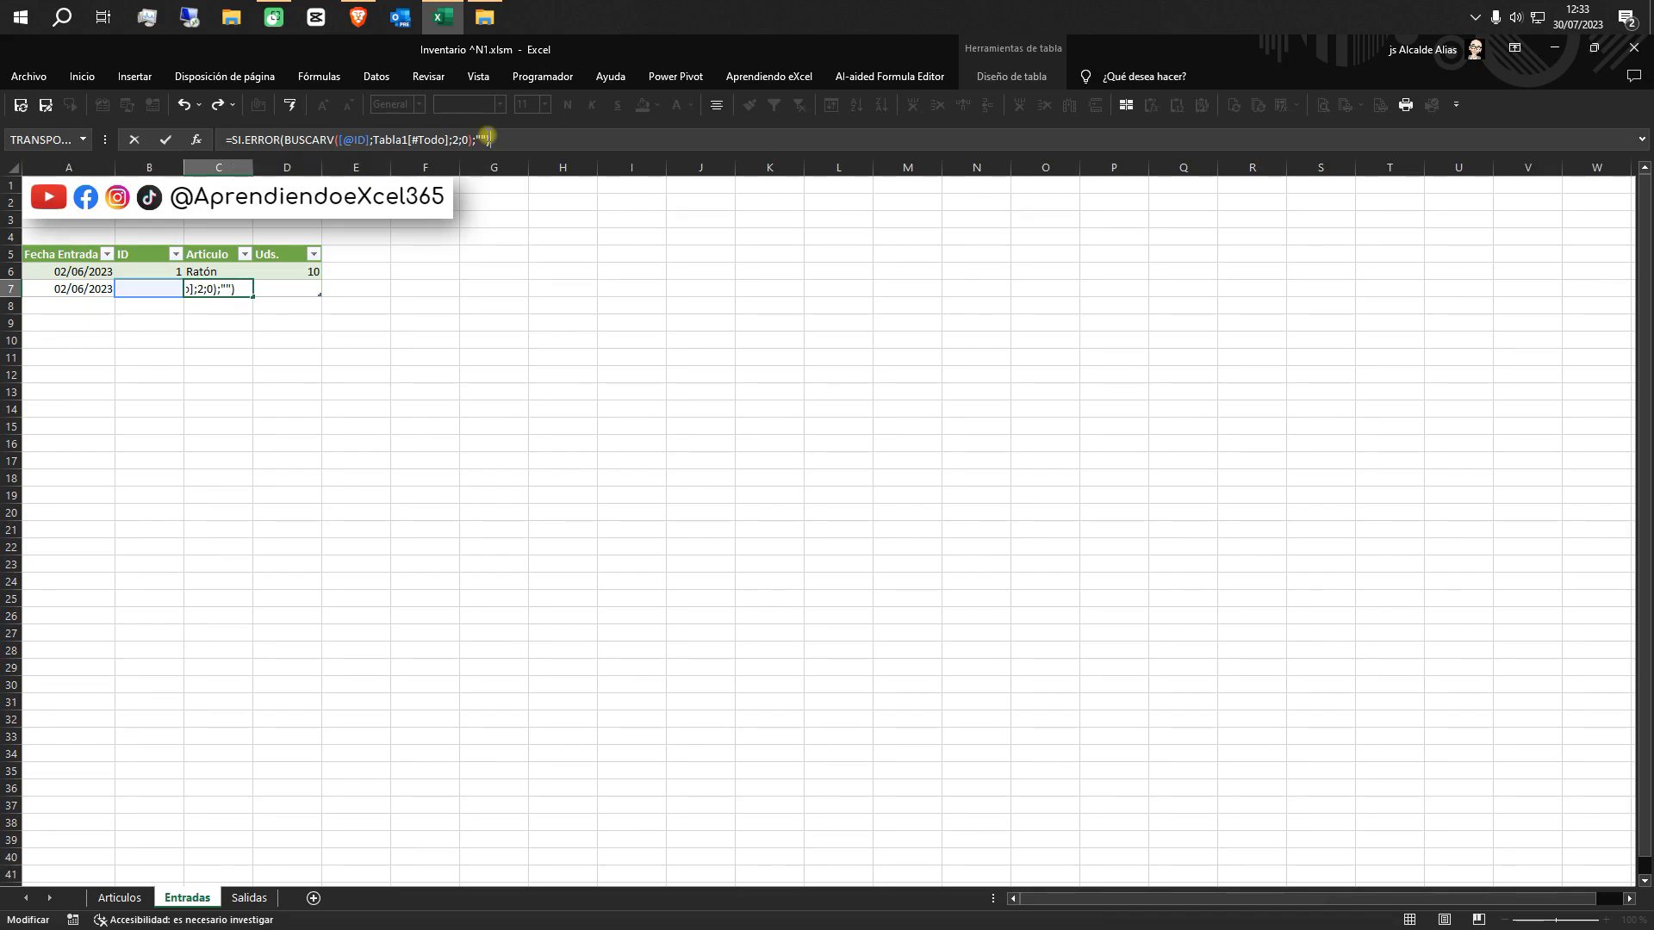
key("Return")
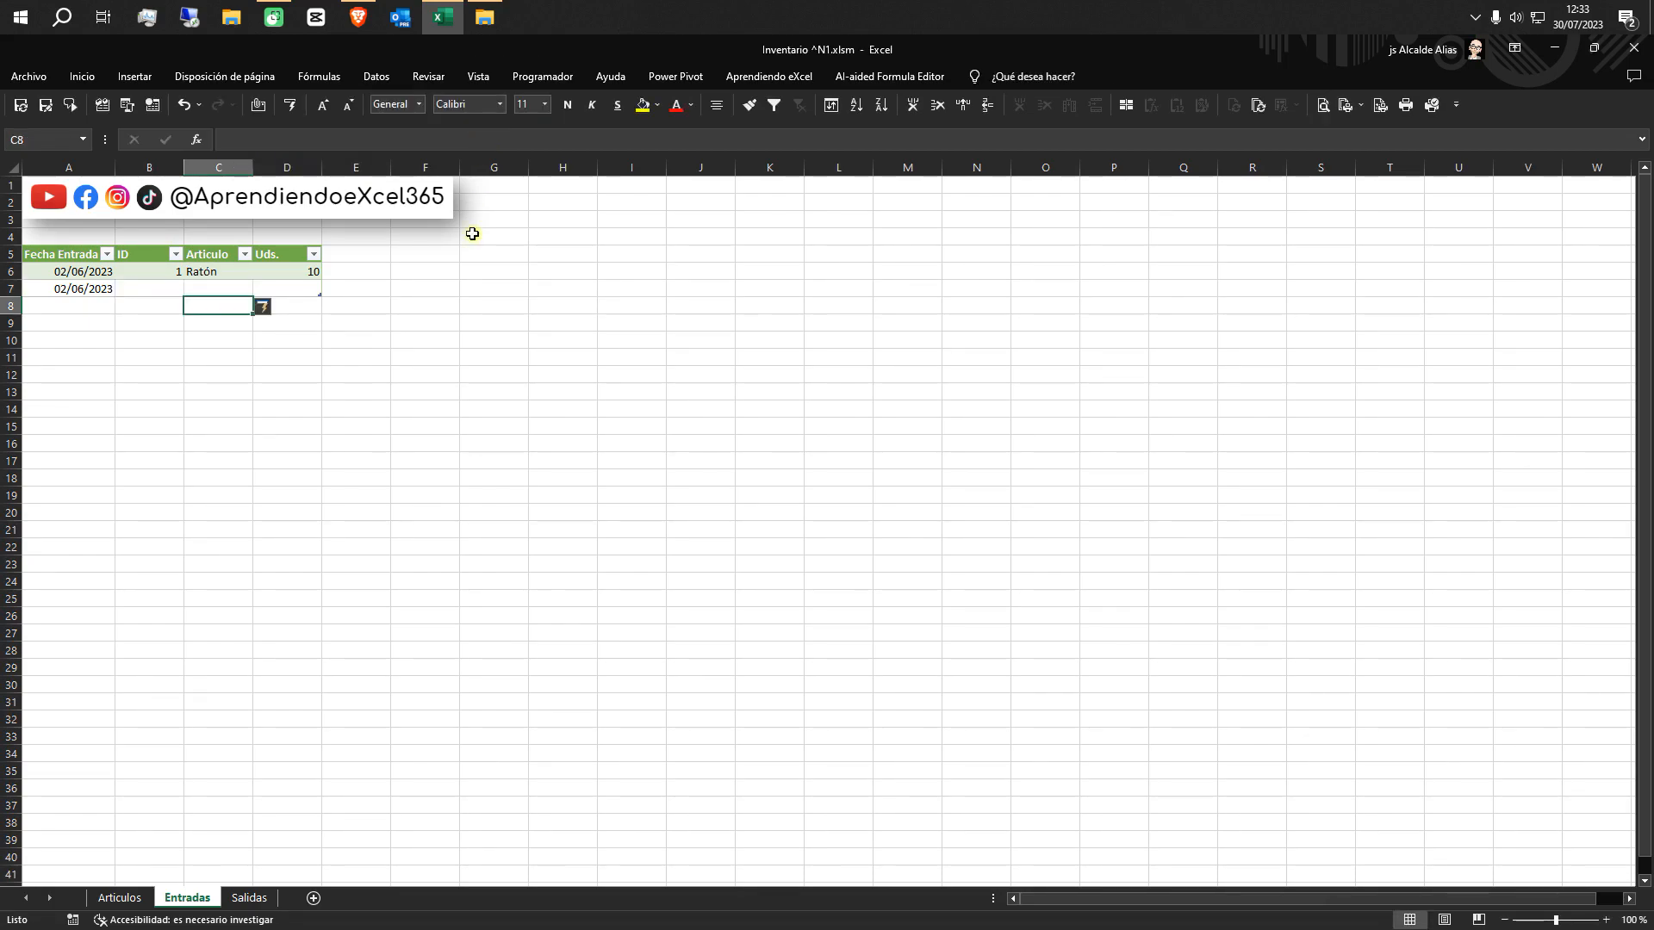
Complete the second Entradas row by choosing ID 2 in B7 and entering 15 as its Uds. in D7
left_click(174, 287)
left_click(193, 294)
left_click(234, 374)
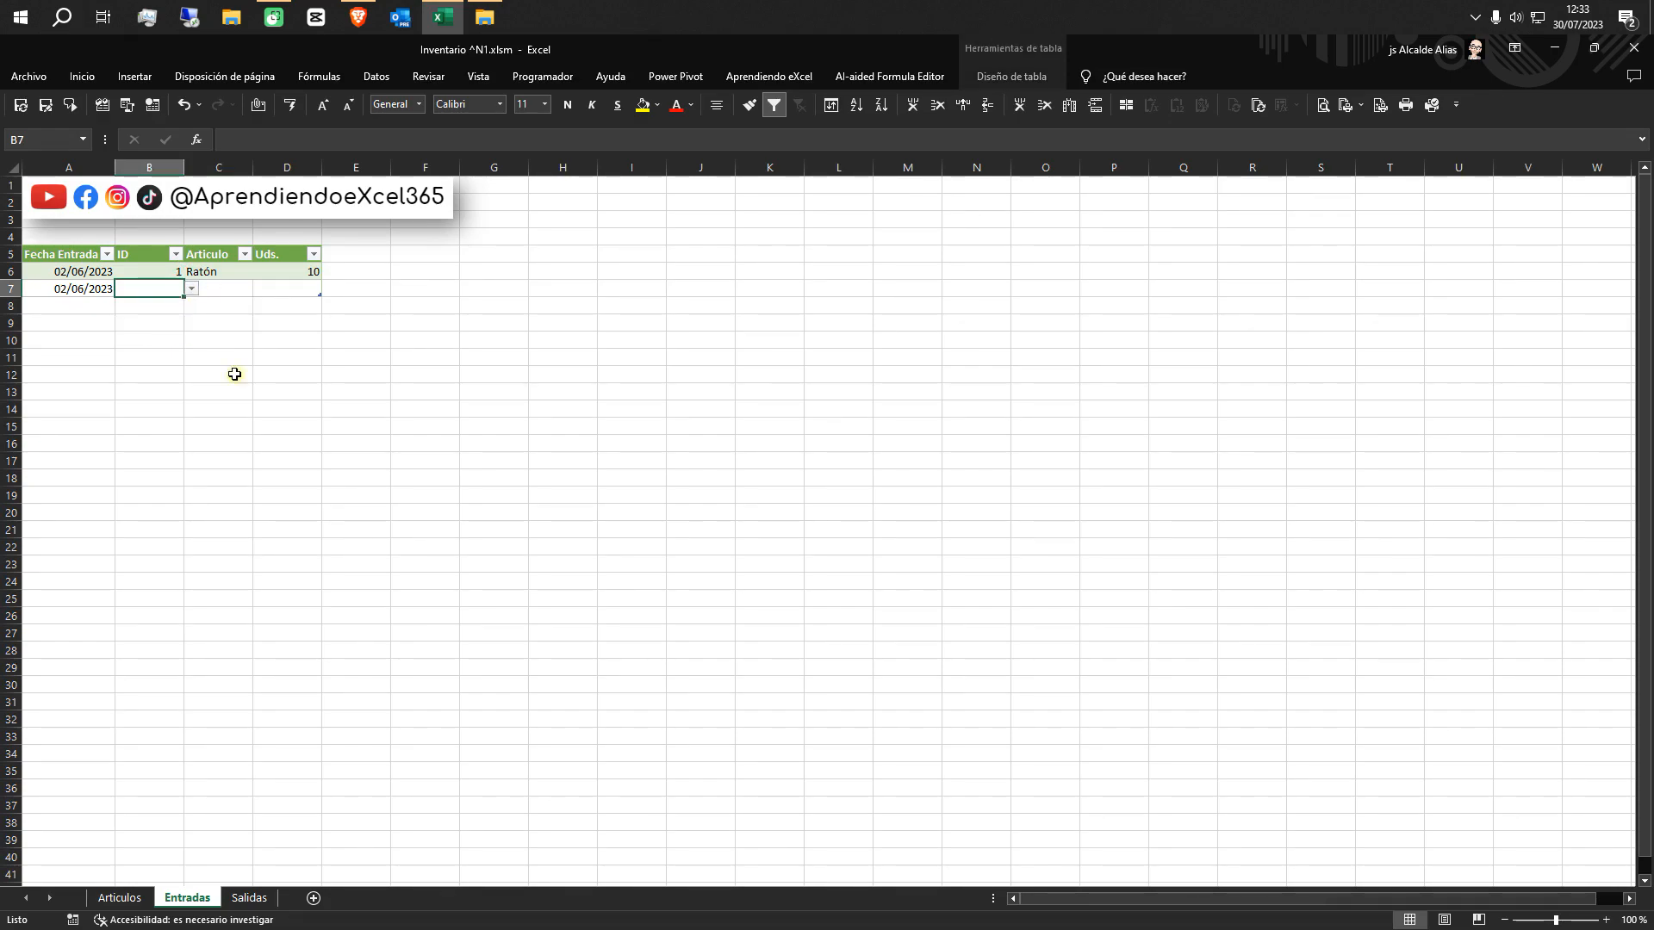
left_click(273, 290)
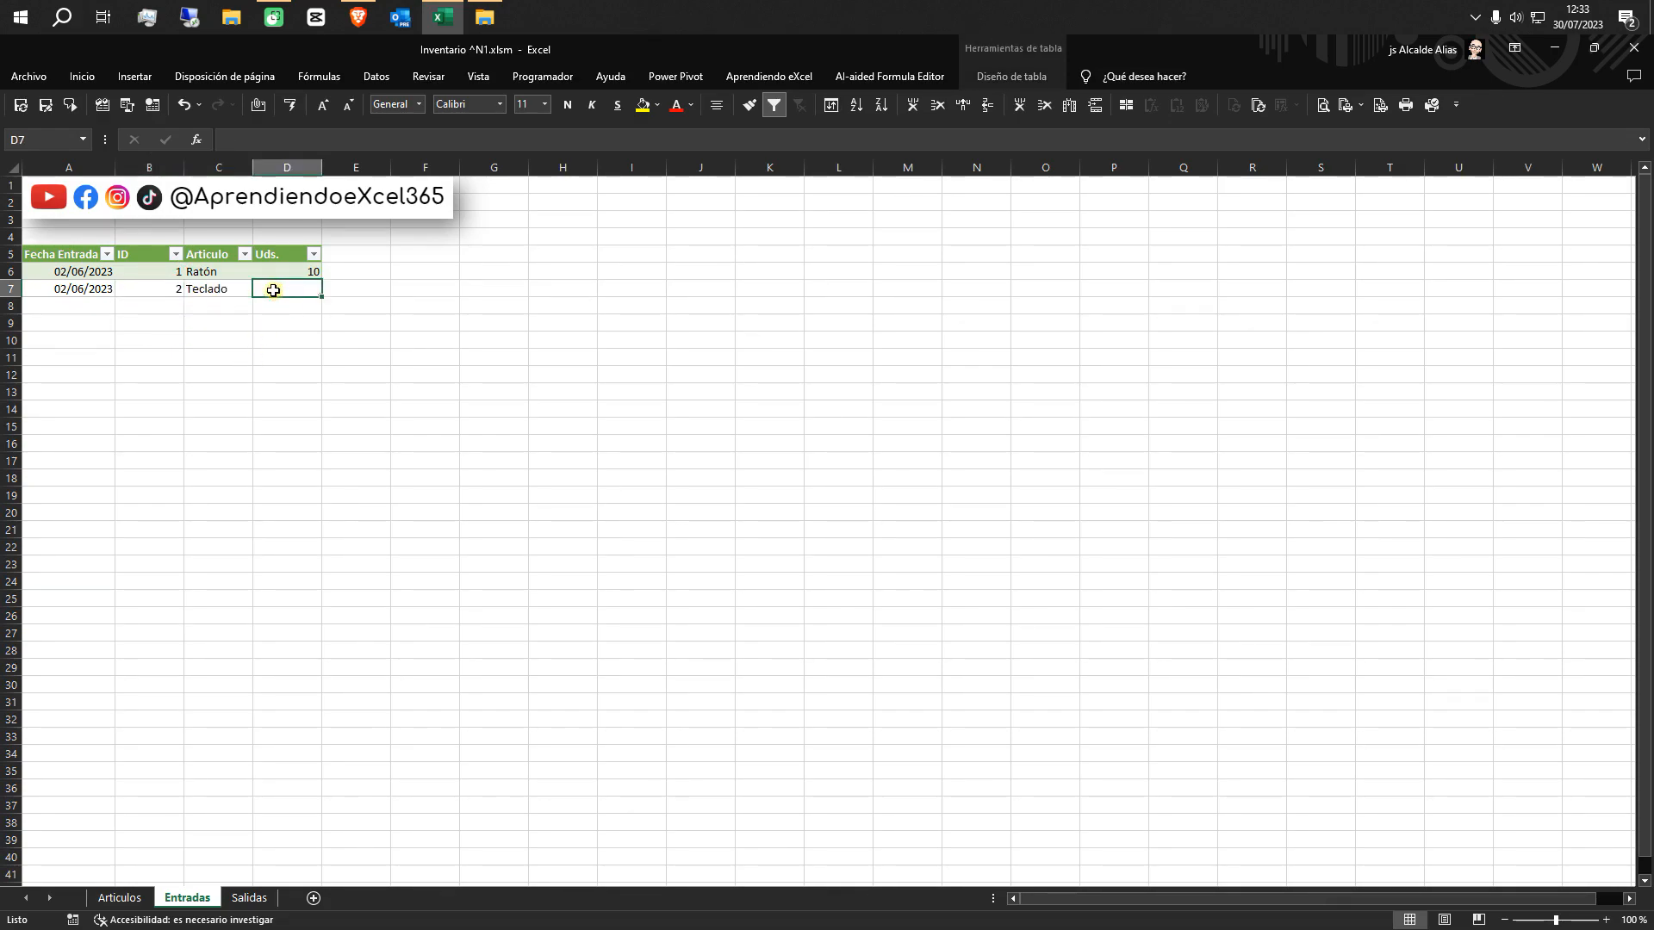
type("15")
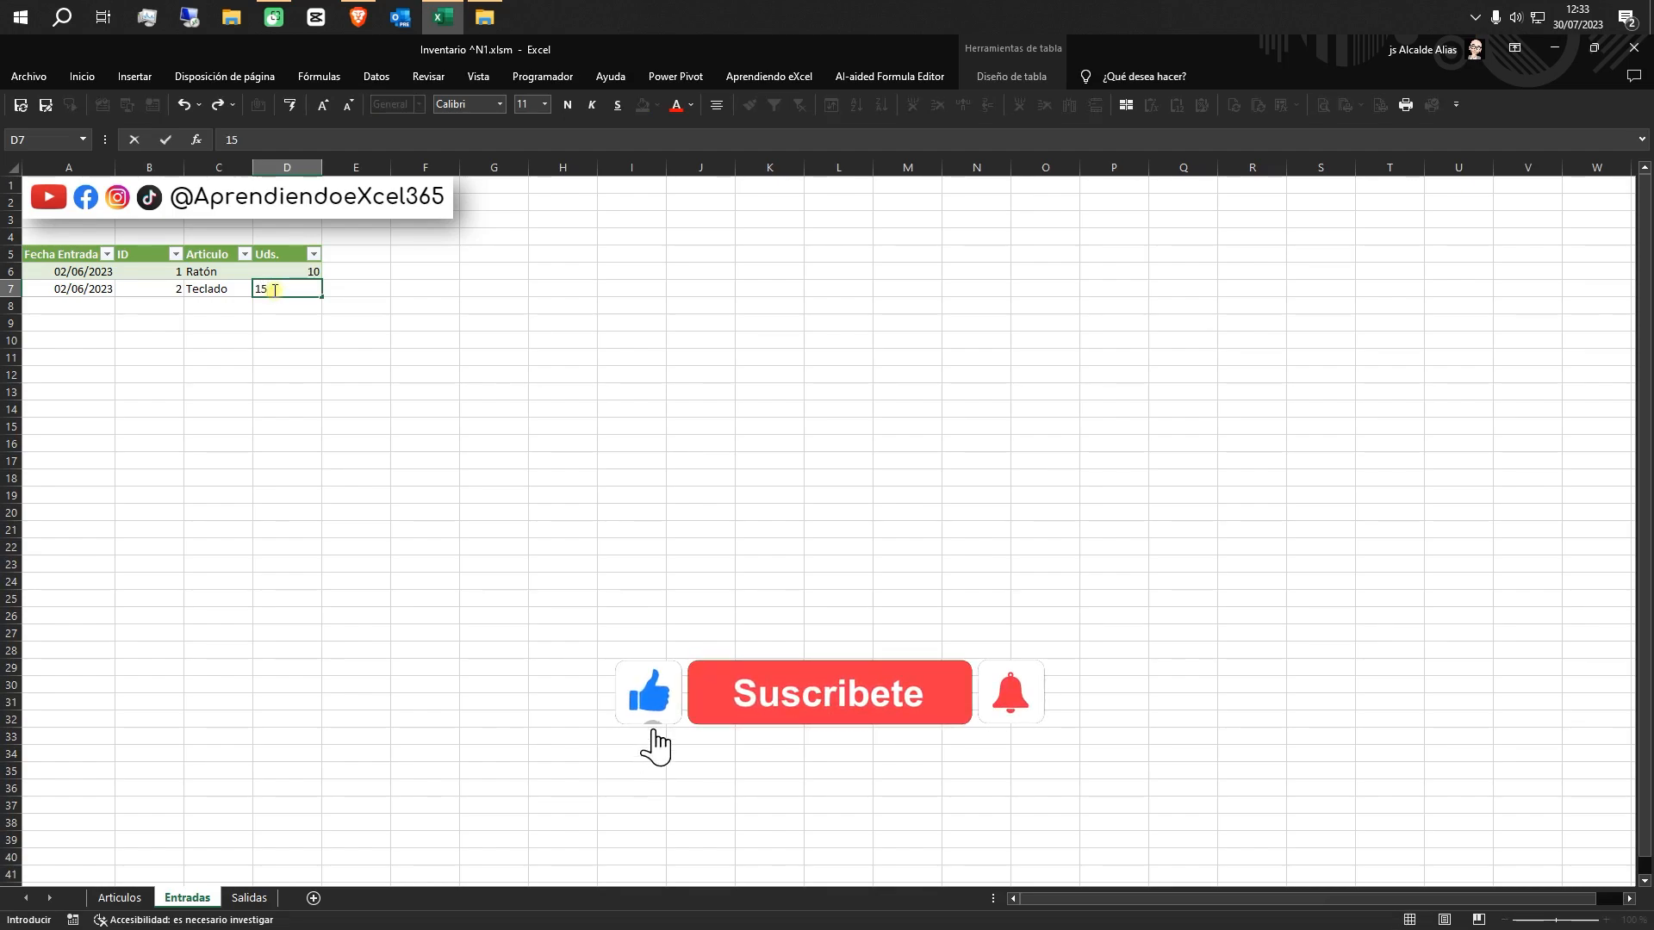
key("Return")
Add a third Entradas row in row 8 with date 2/6, ID 3 and 5 Uds
left_click(66, 303)
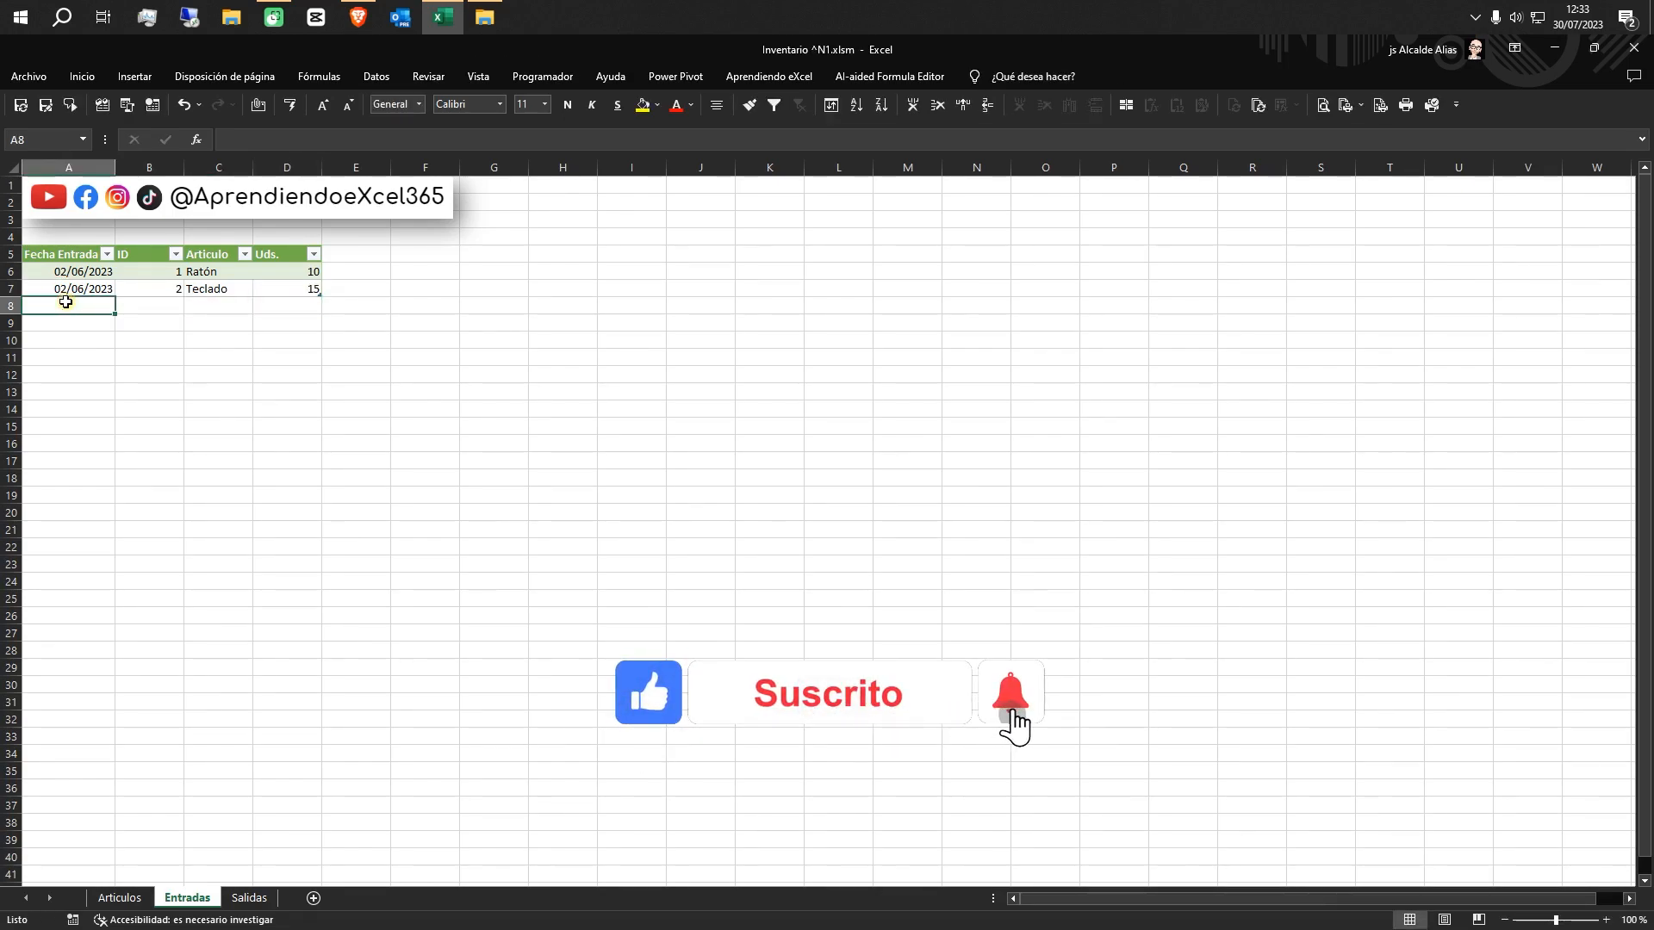
type("2/6")
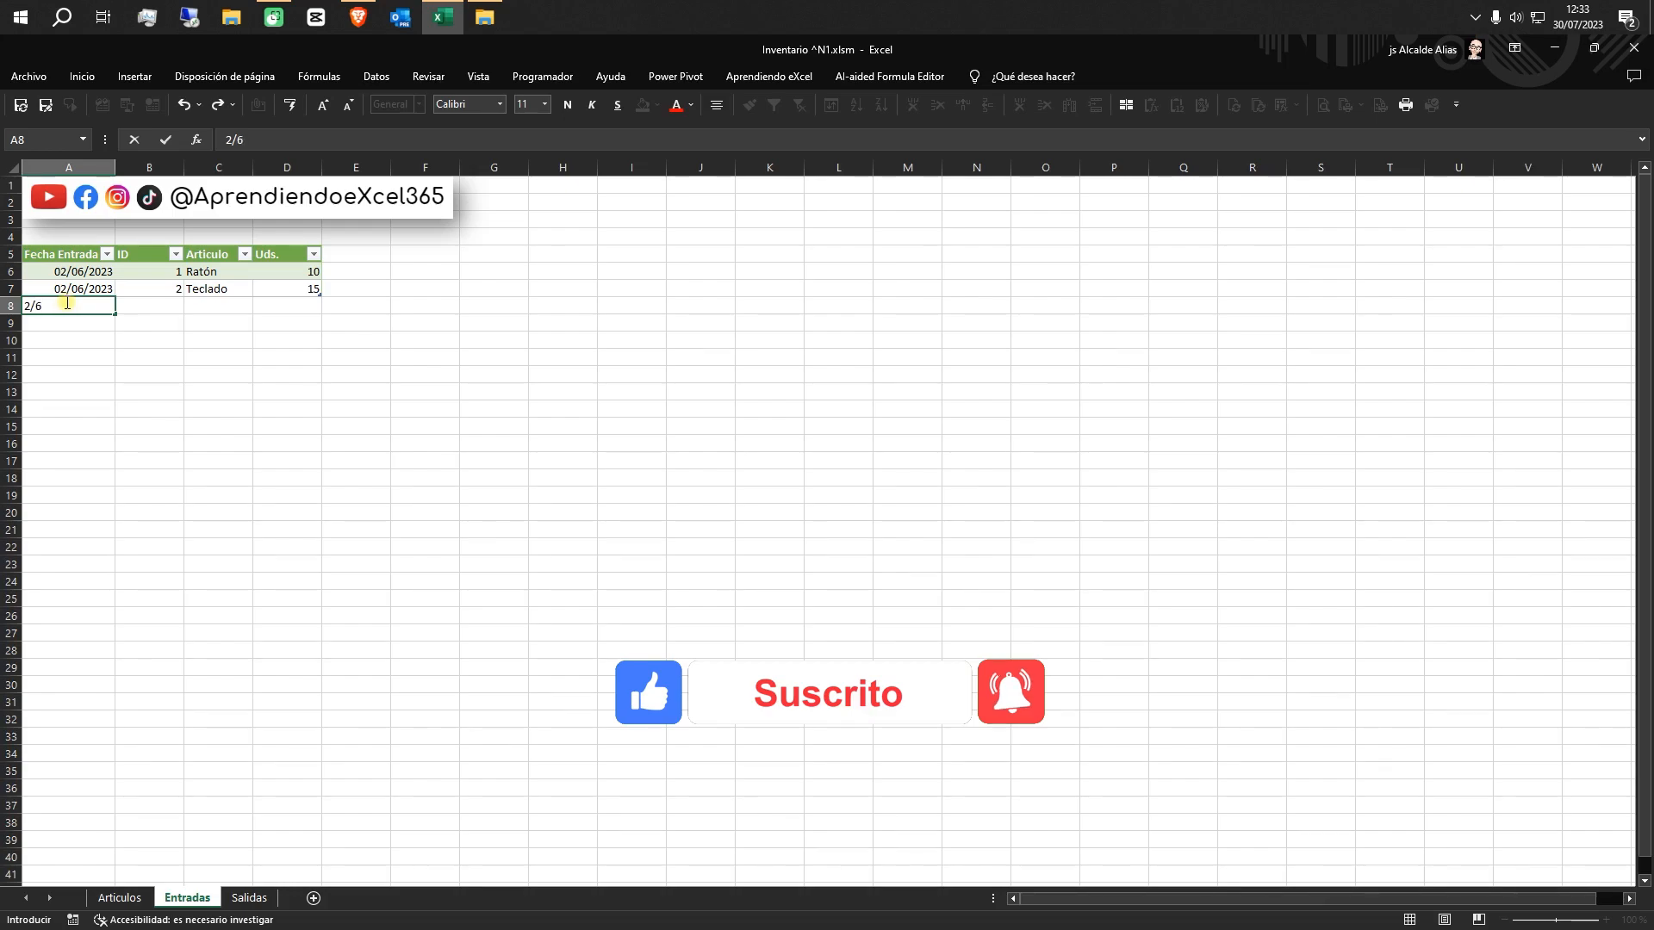
key("Tab")
left_click(193, 308)
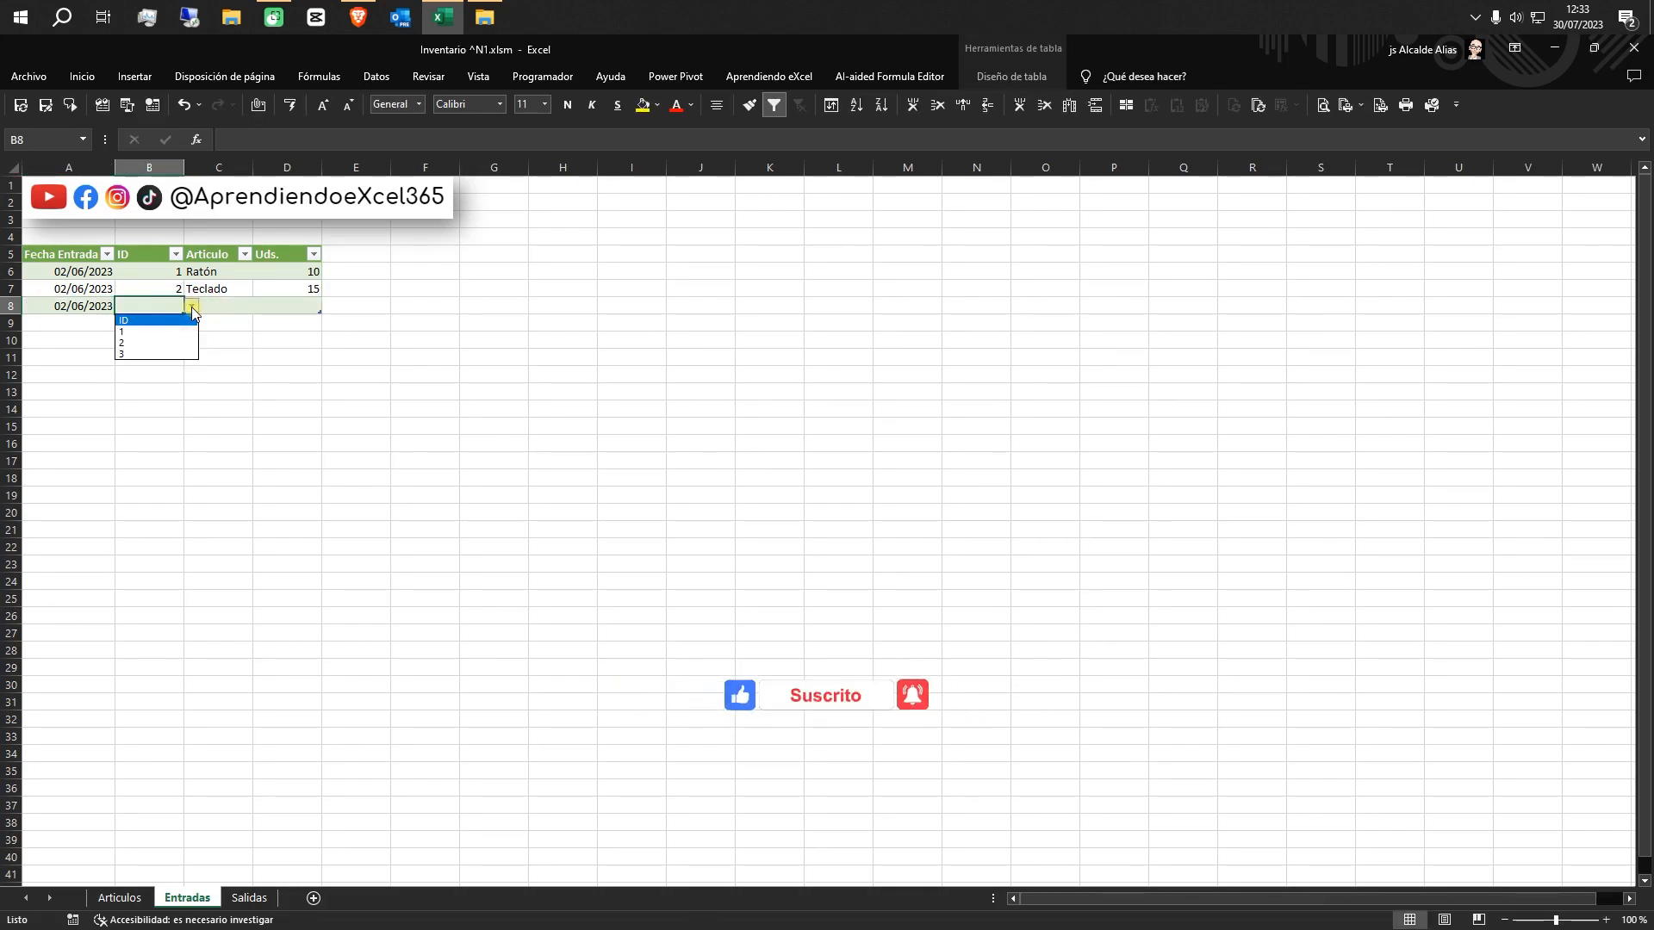
left_click(186, 353)
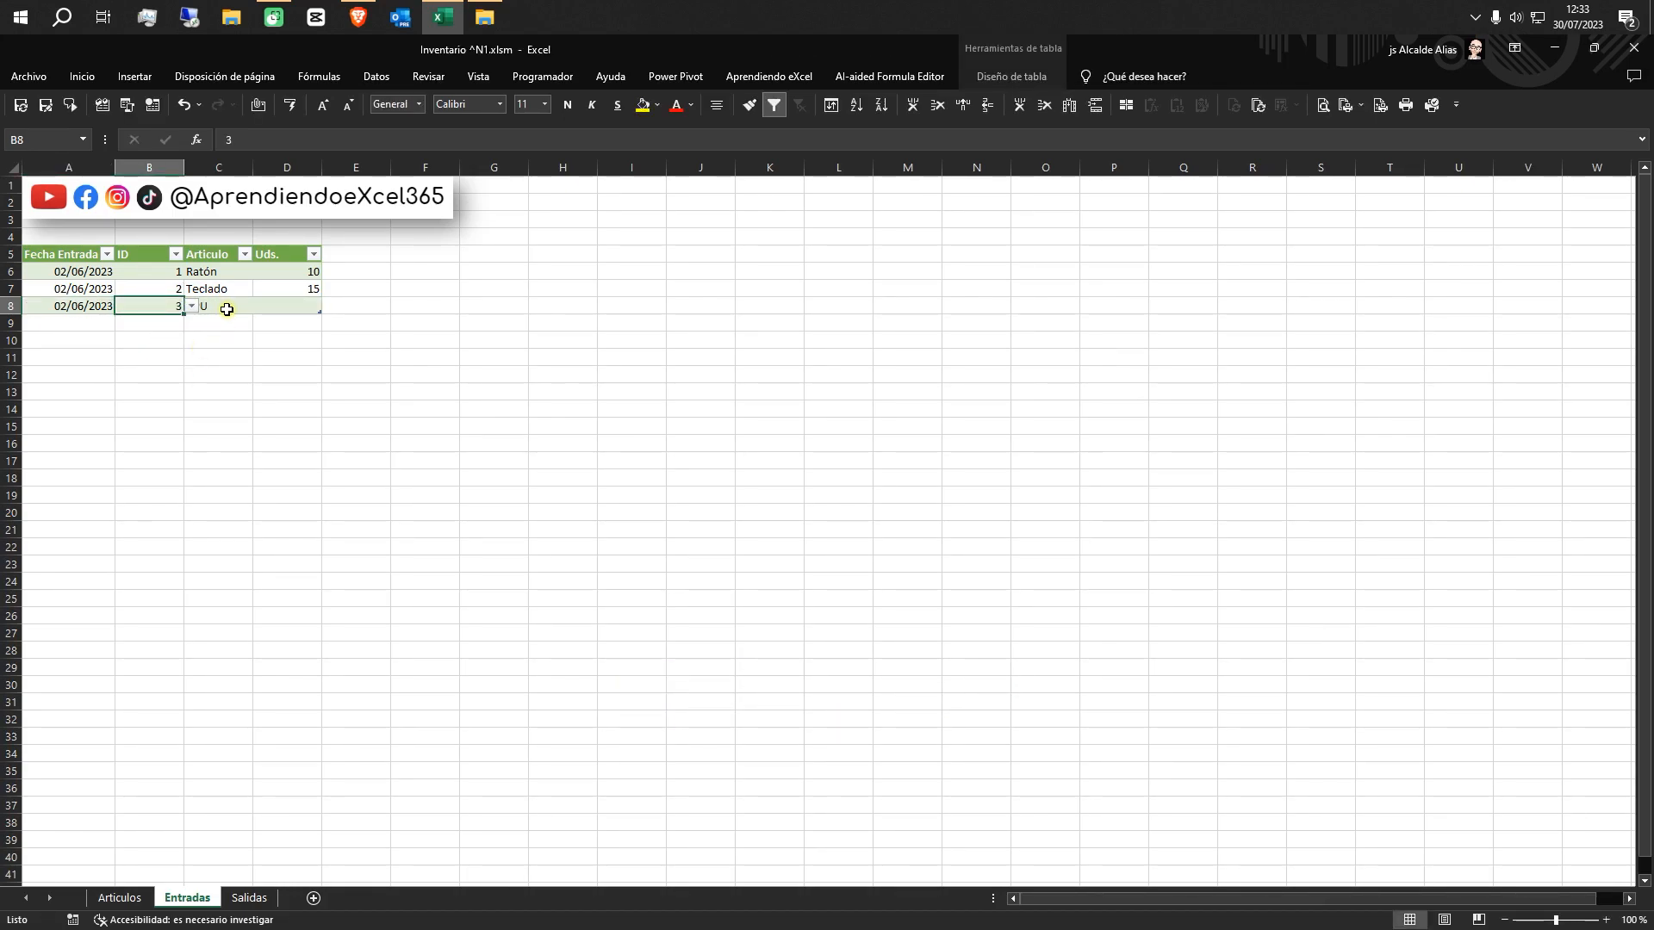
left_click(285, 306)
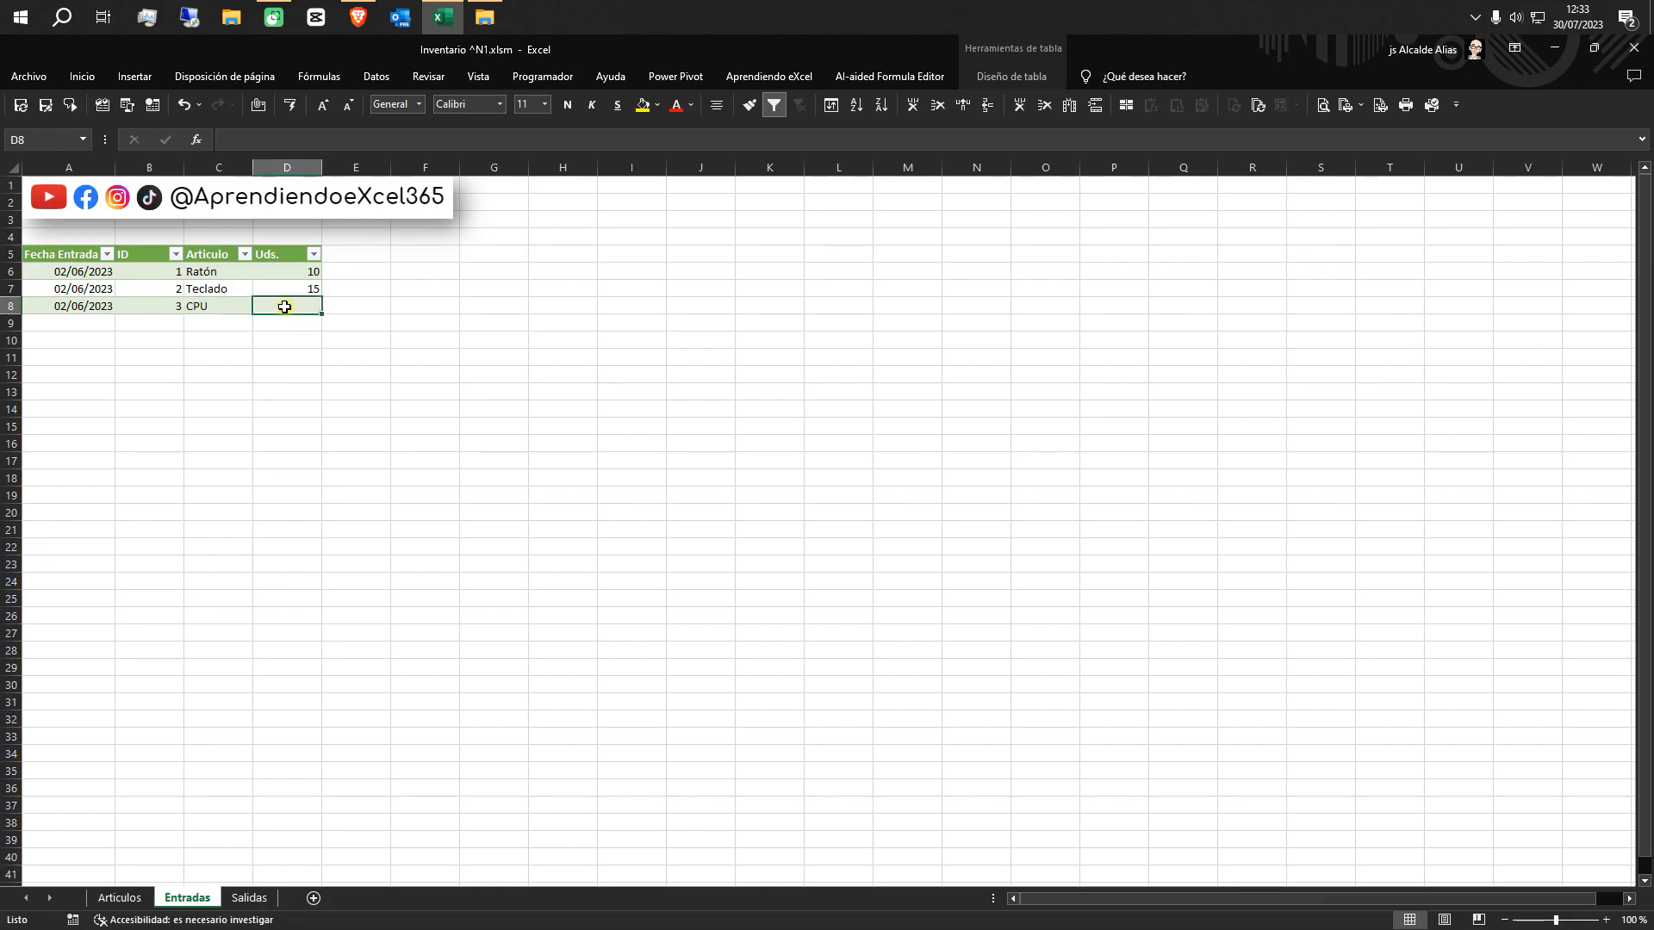
type("5")
left_click(304, 362)
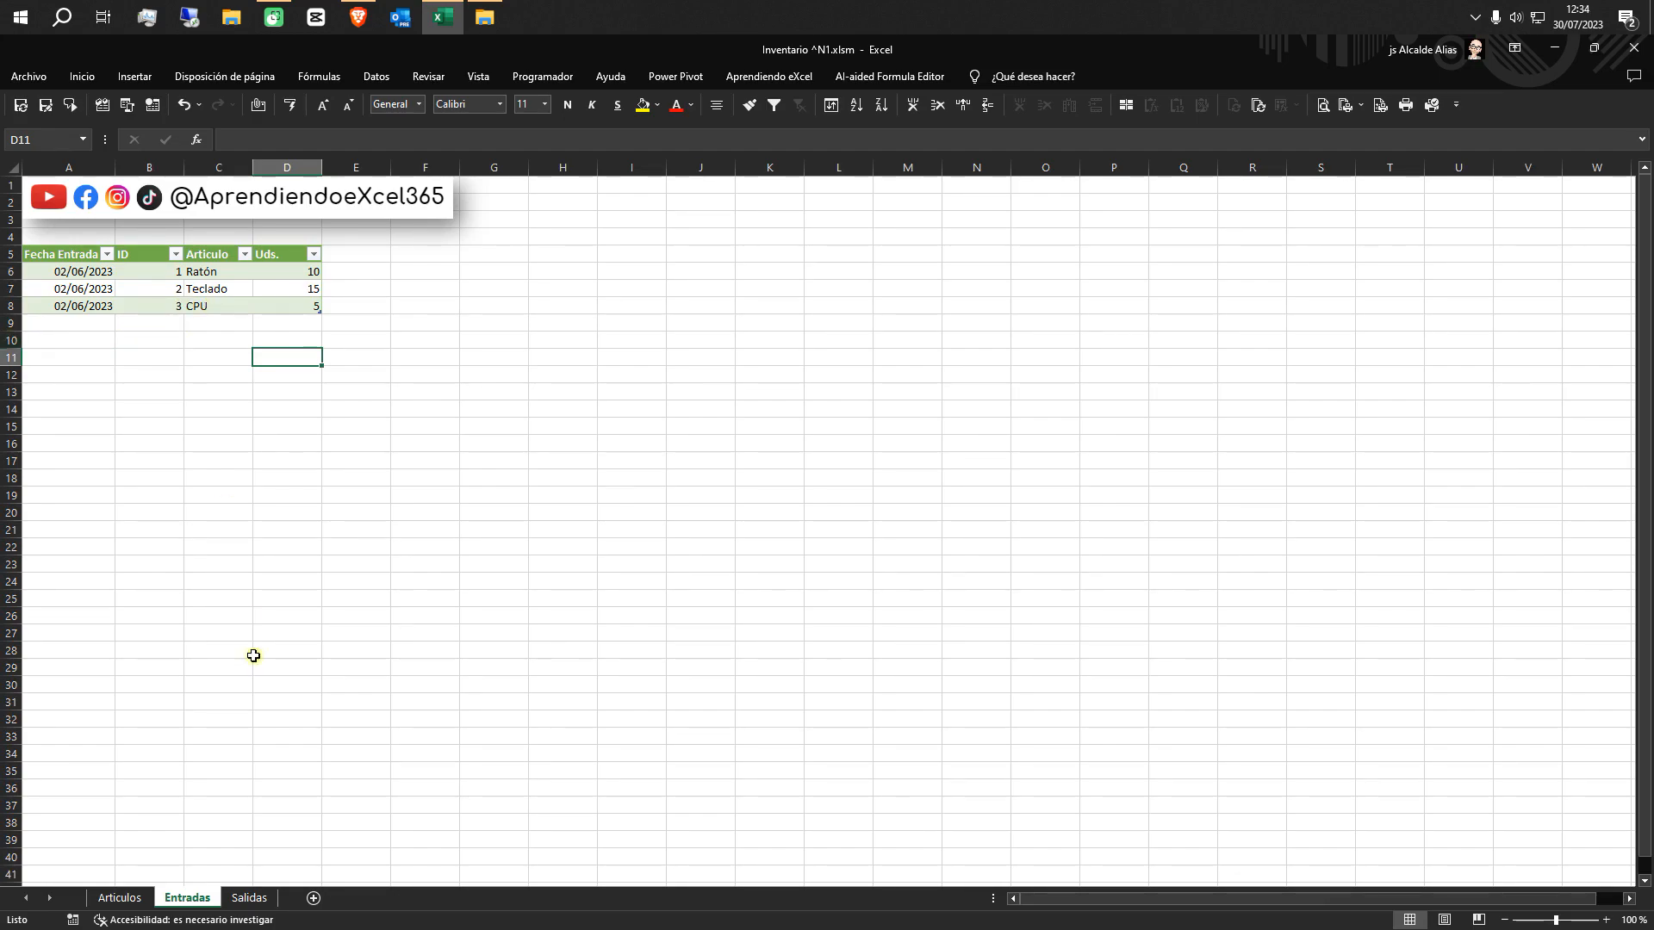
Convert the headers in A5:D5 of the Salidas sheet into a table with headers
left_click(250, 899)
left_click(52, 257)
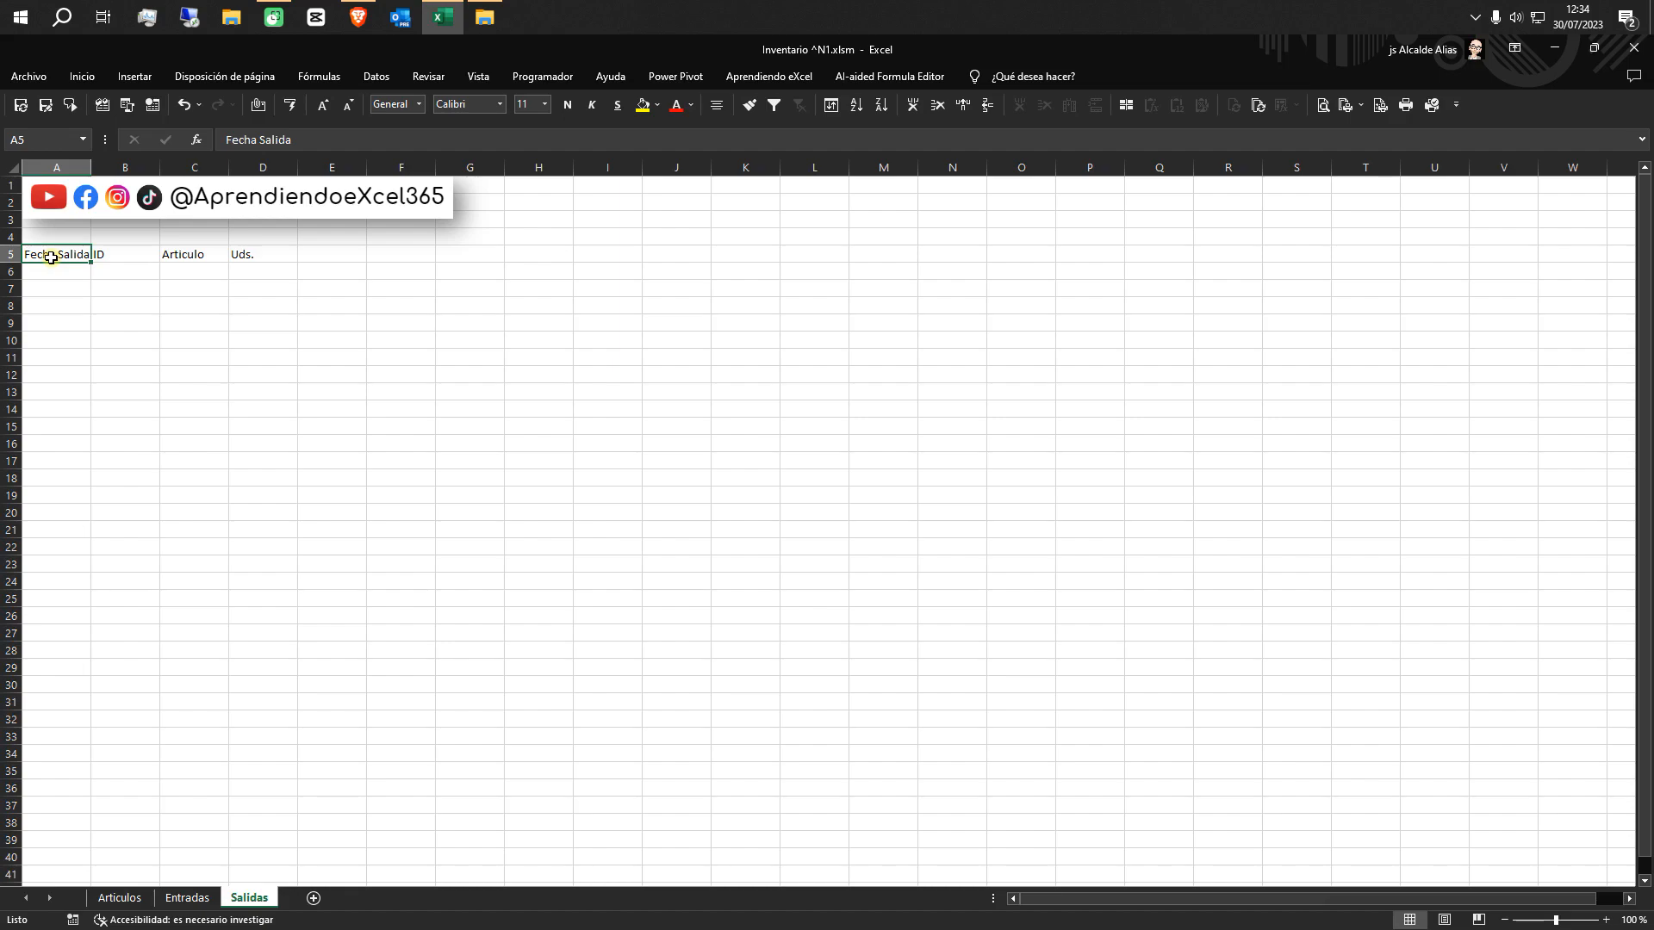
left_click_drag(52, 257, 295, 261)
left_click(134, 77)
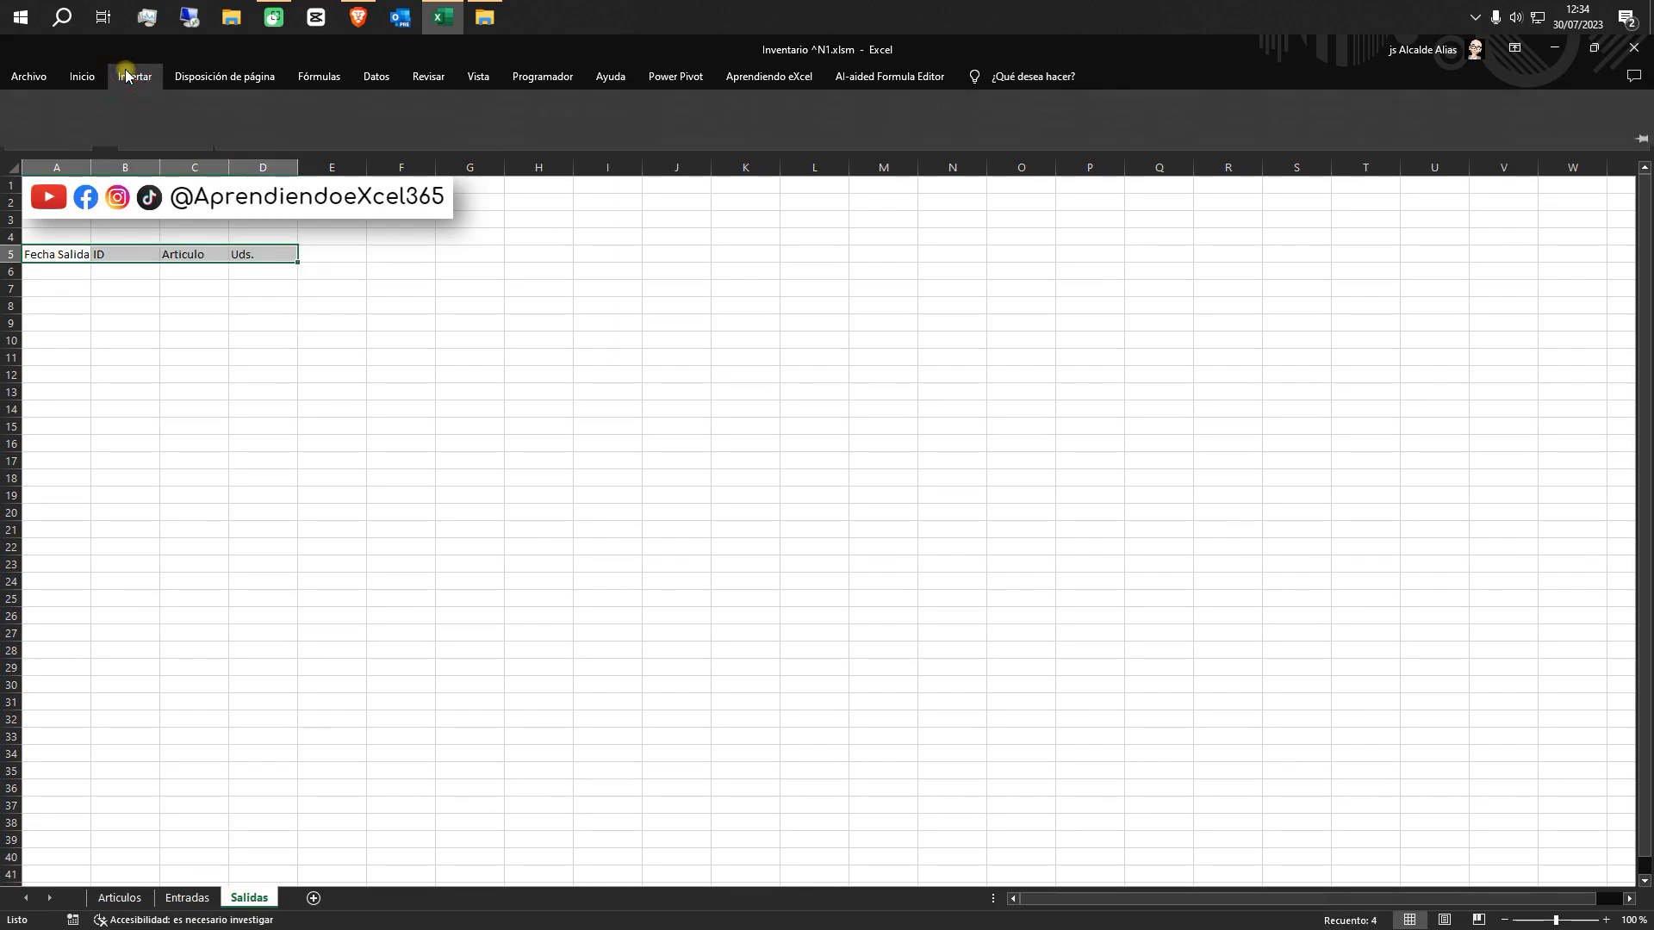
left_click(156, 127)
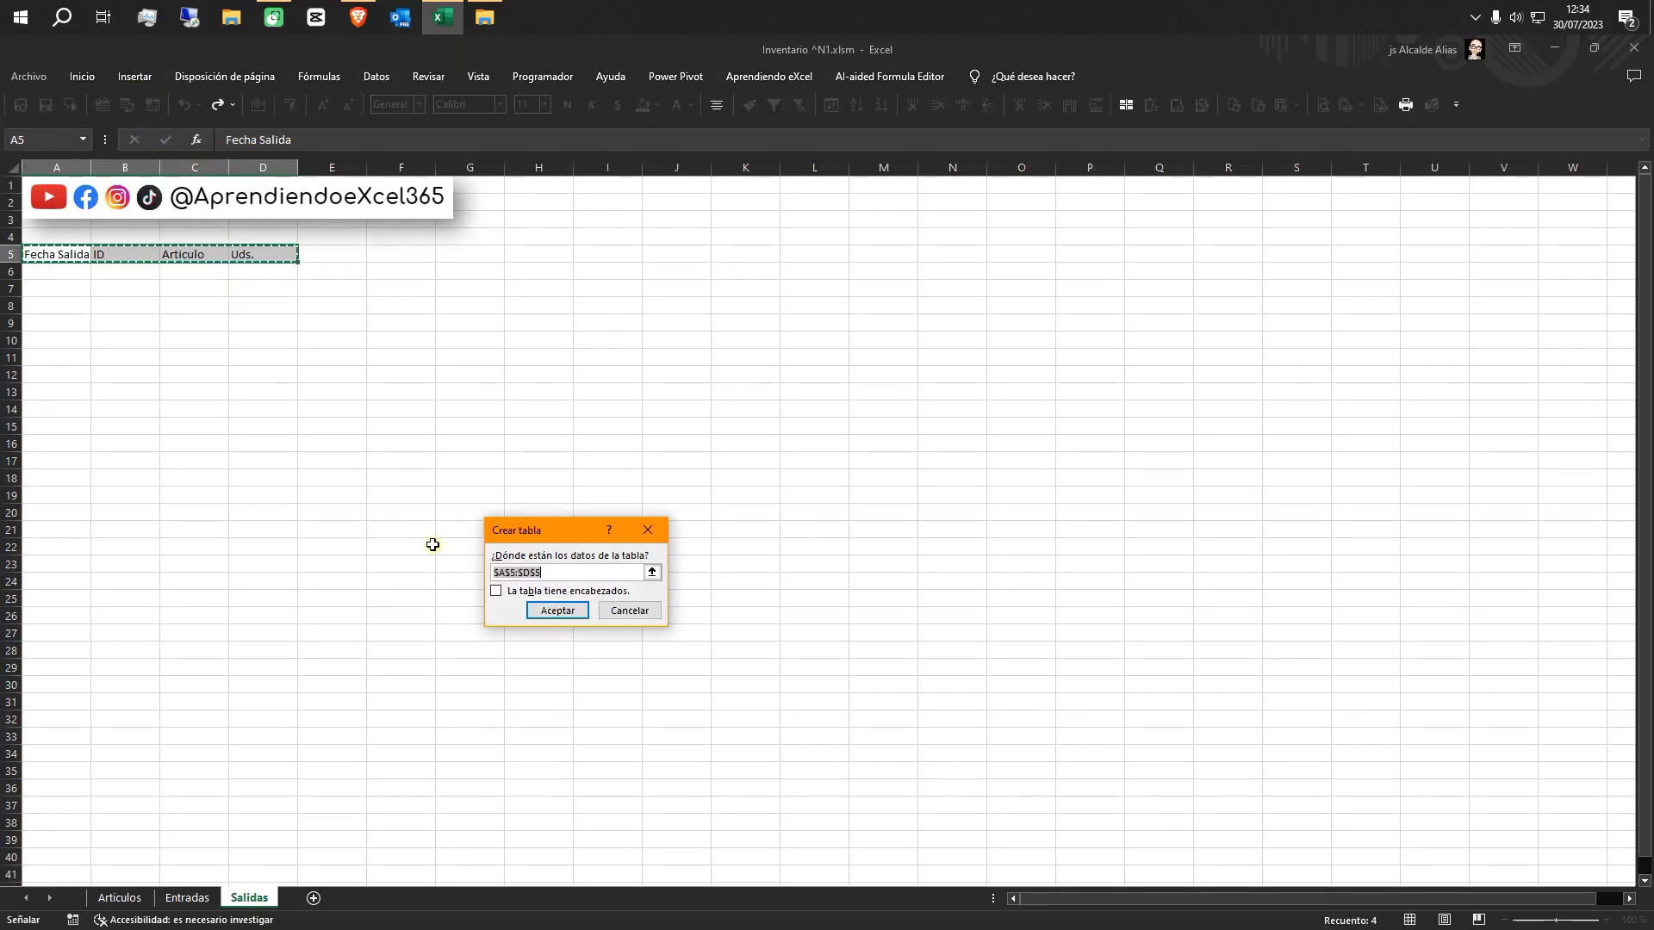
left_click(497, 591)
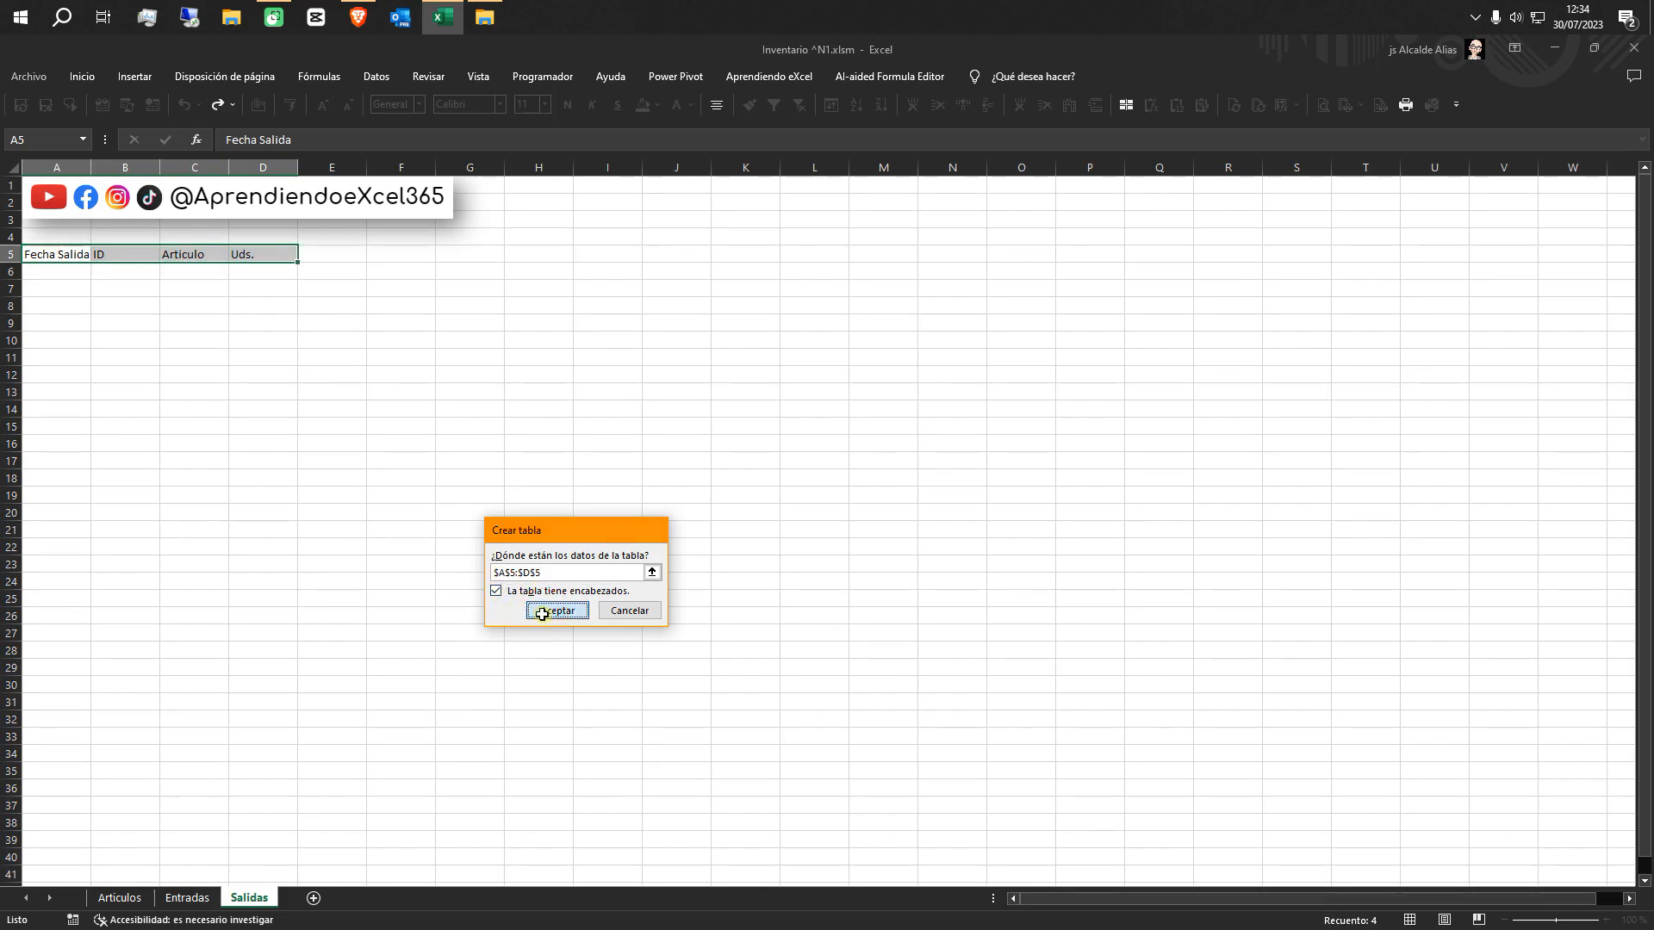
left_click(540, 611)
Apply the orange style from the first row of the Medio group to the Salidas table
left_click(1013, 77)
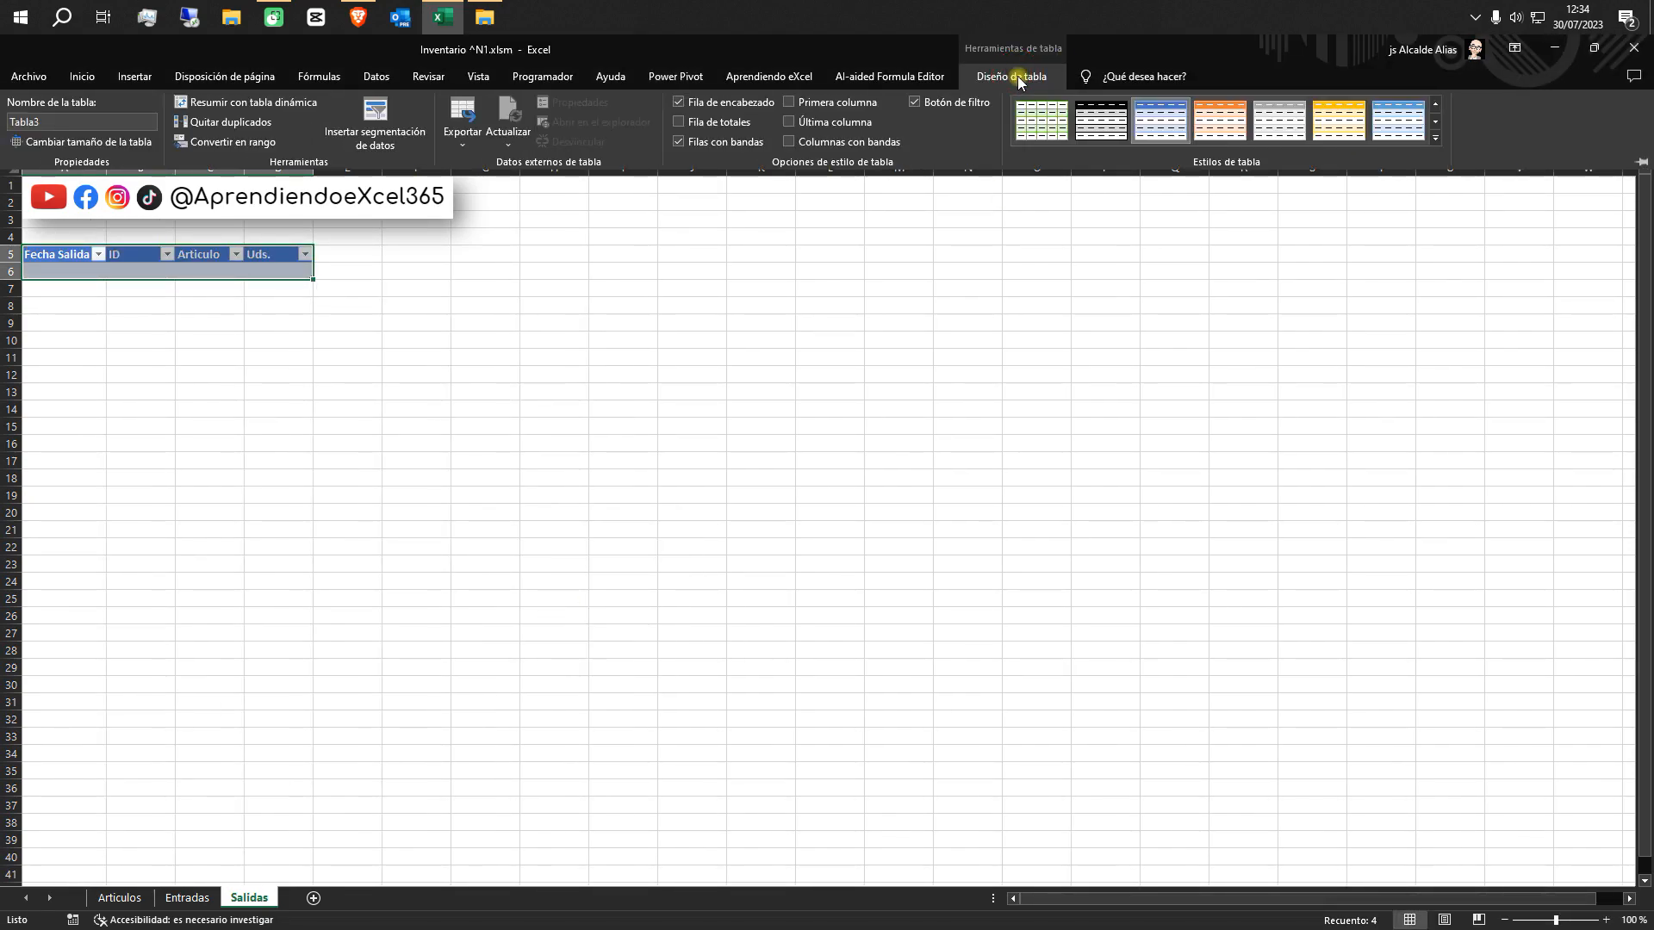
left_click(1435, 138)
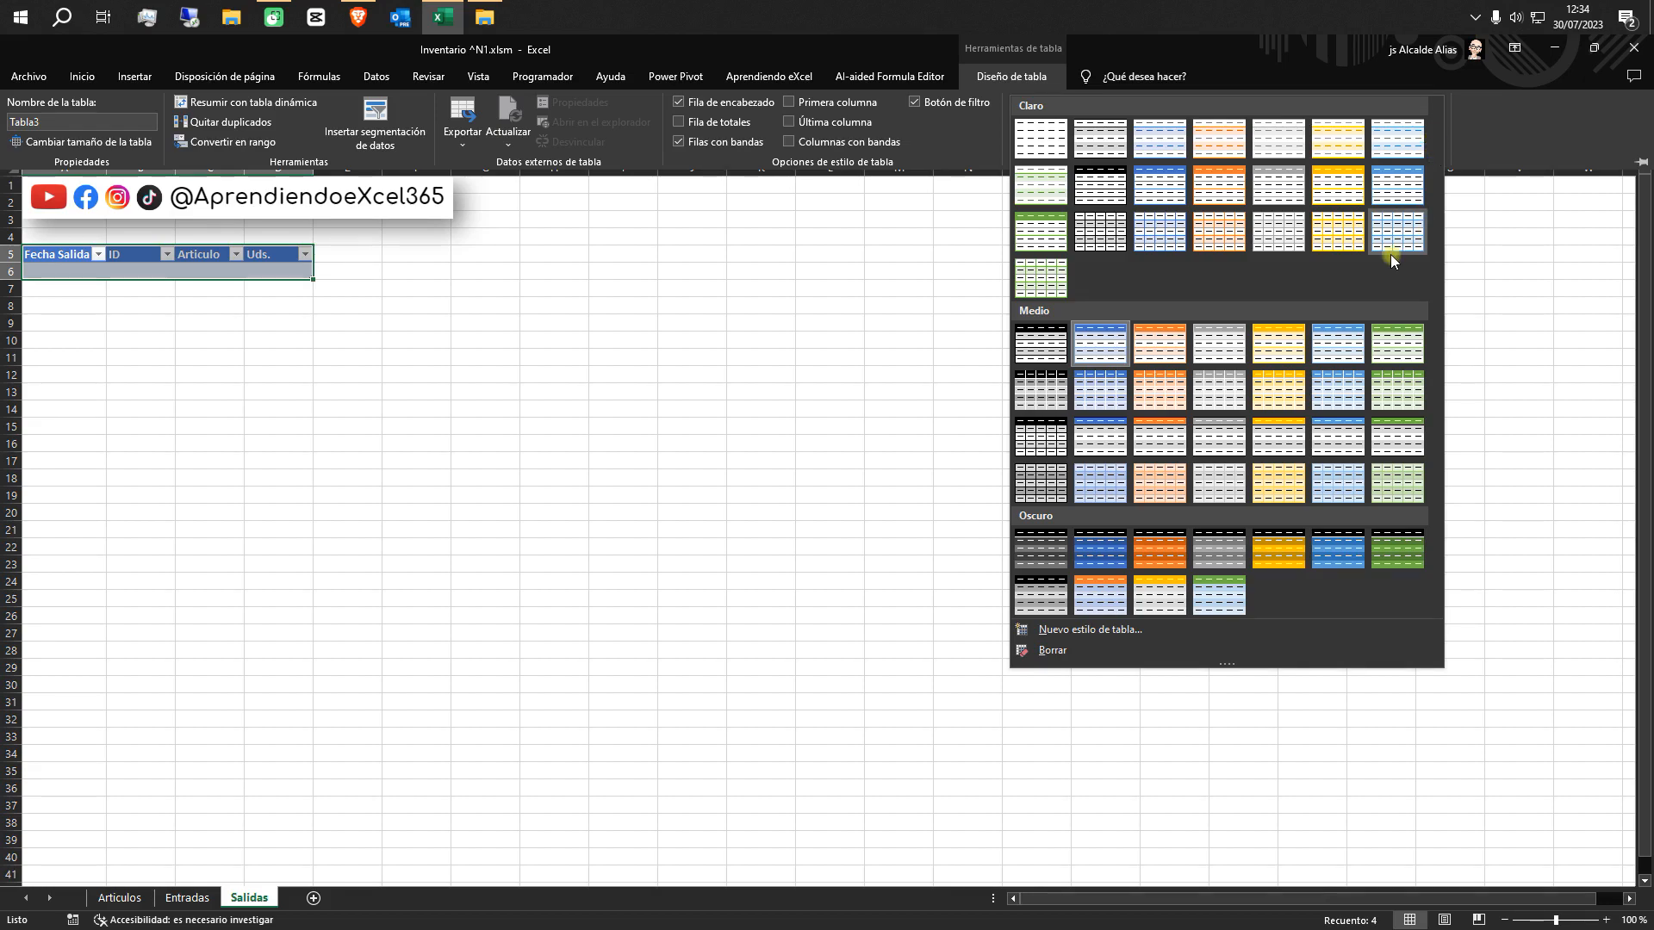
left_click(1176, 348)
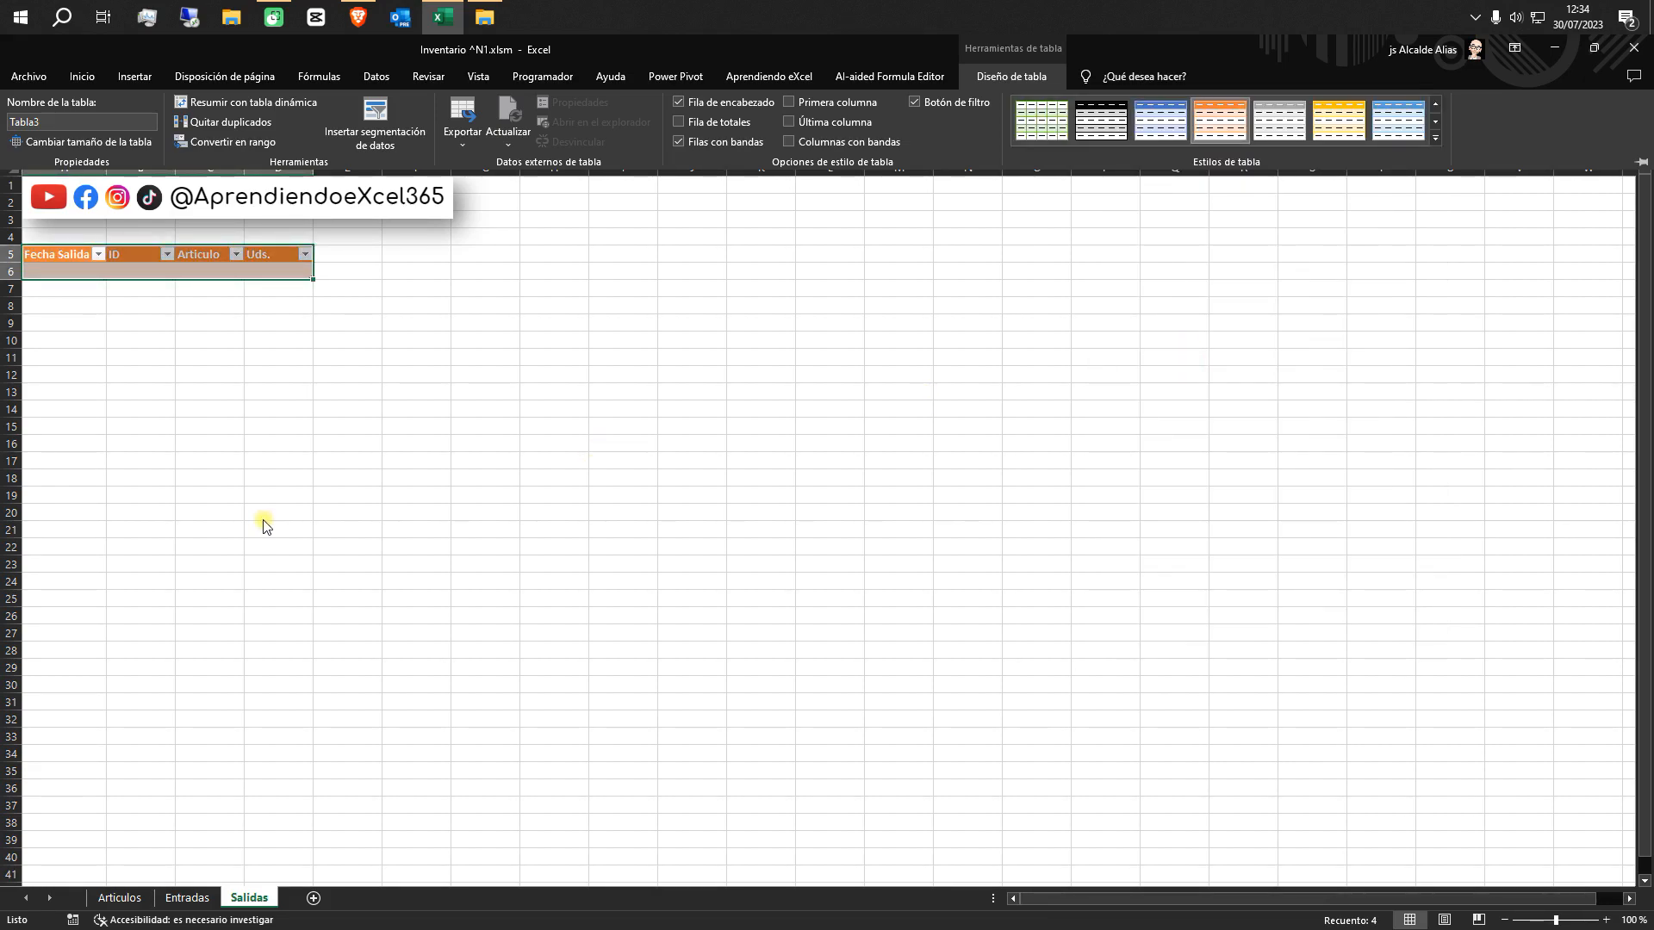
Enter the current date, 30/07/2023, as the Fecha Salida in cell A6 of the Salidas table
left_click(62, 272)
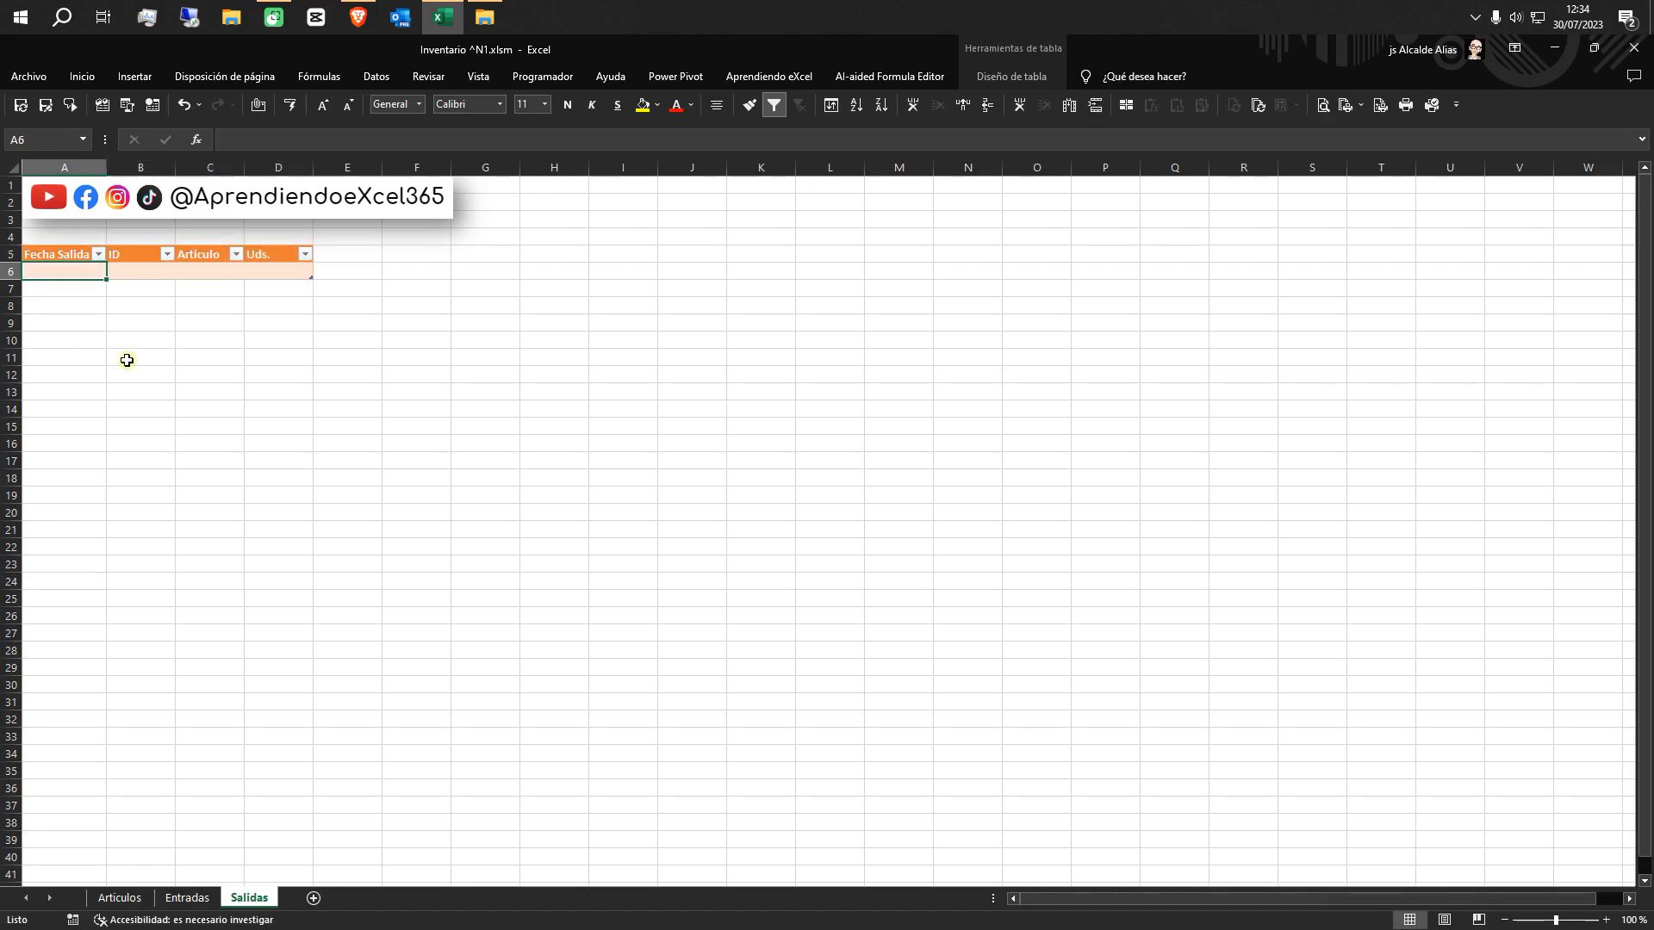
key("ctrl+semicolon")
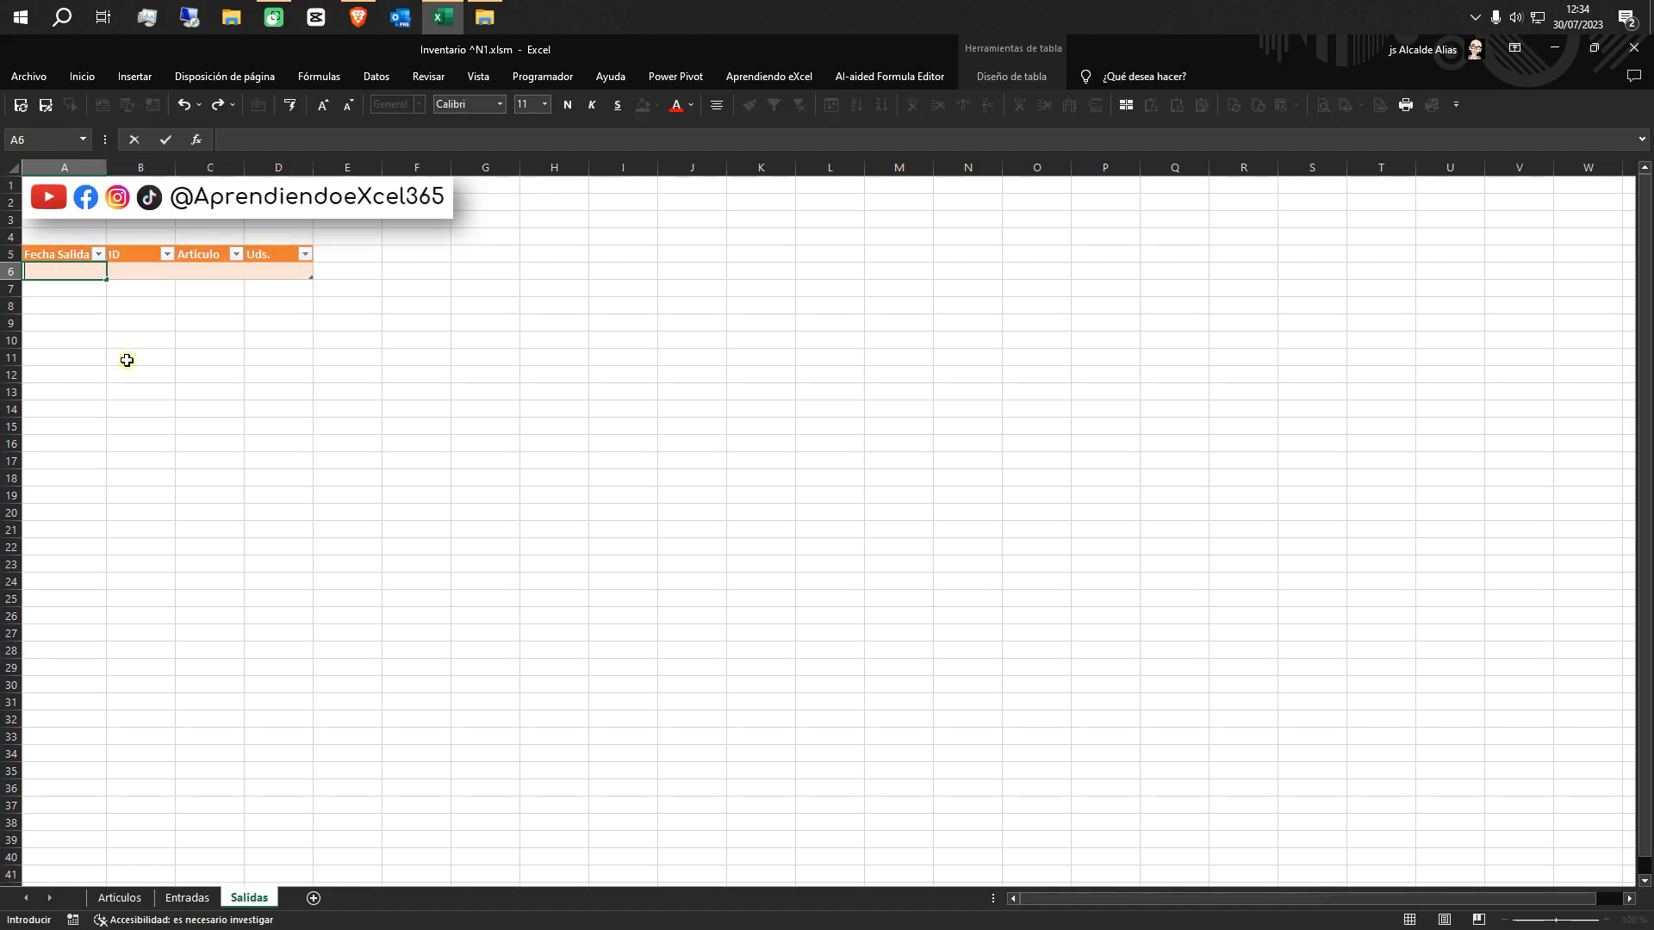
key("Tab")
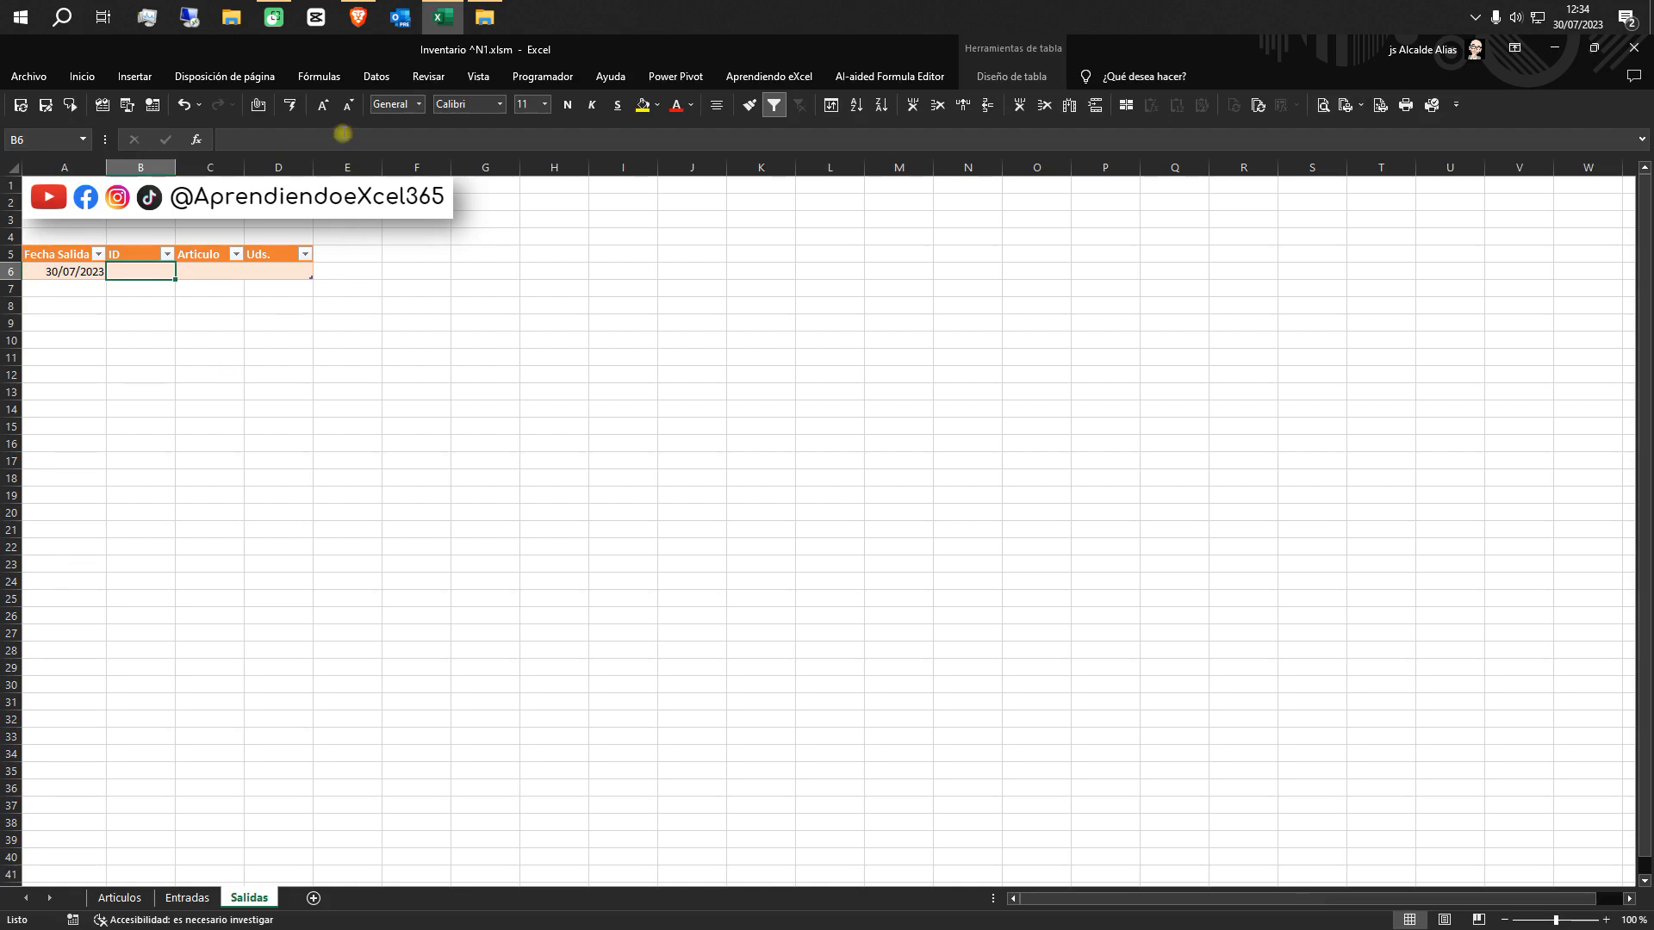
Restrict the Salidas ID cell B6 with a Lista data validation whose Origen is =Rng_ID, and choose ID 2 in it
left_click(371, 79)
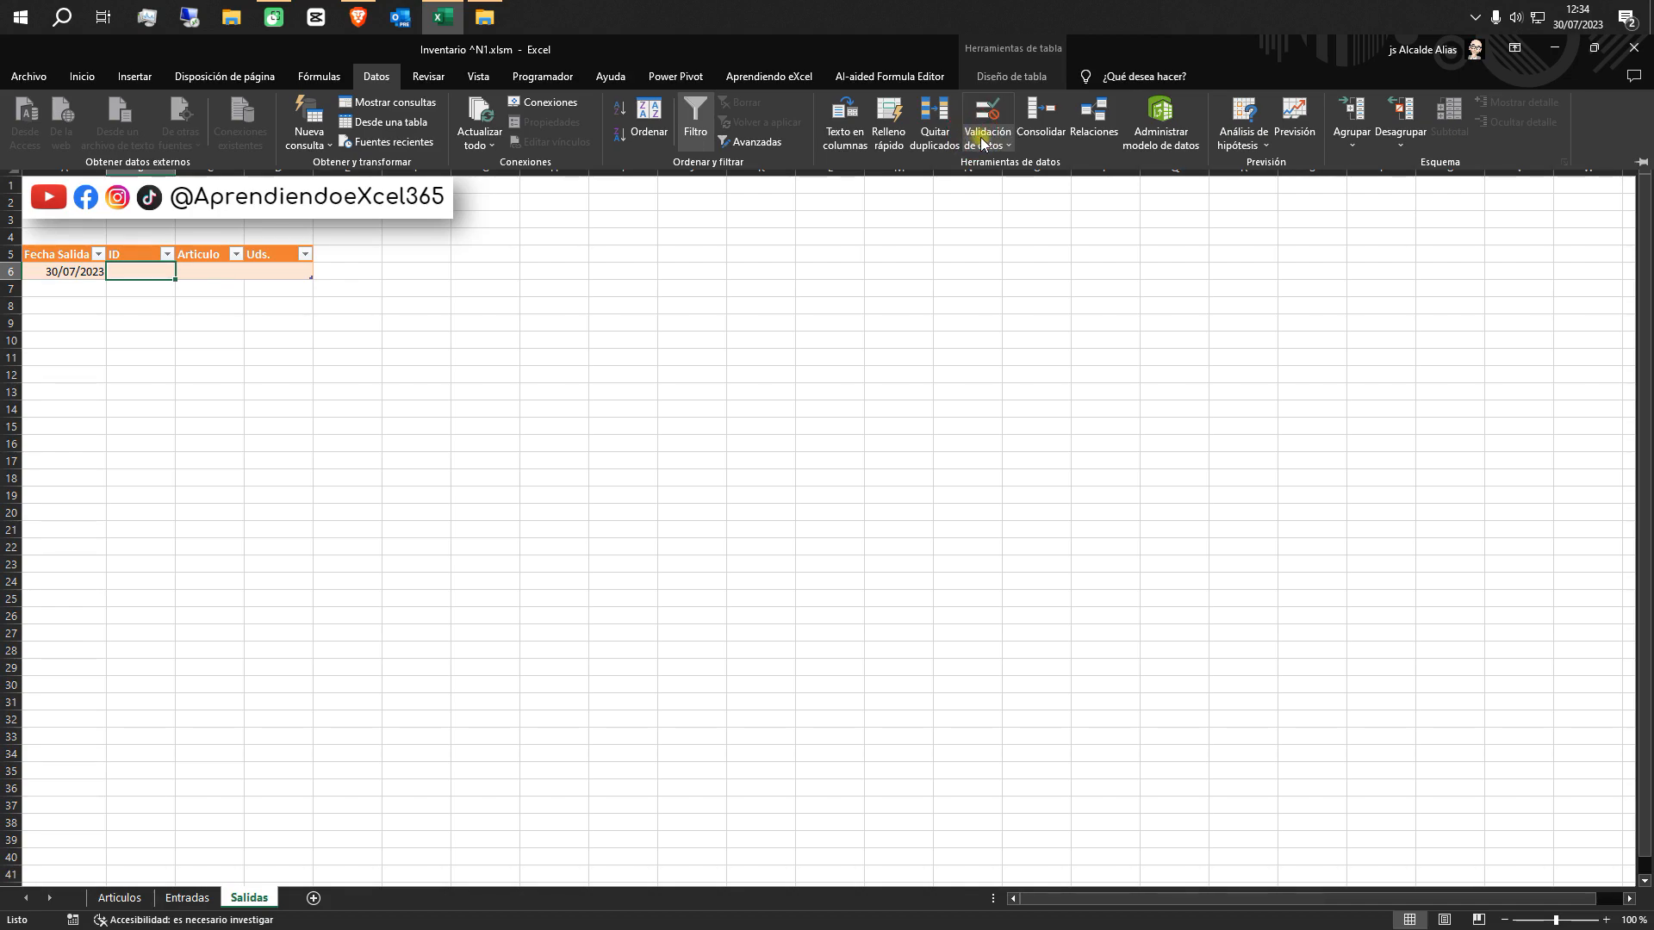
left_click(976, 140)
left_click(1000, 164)
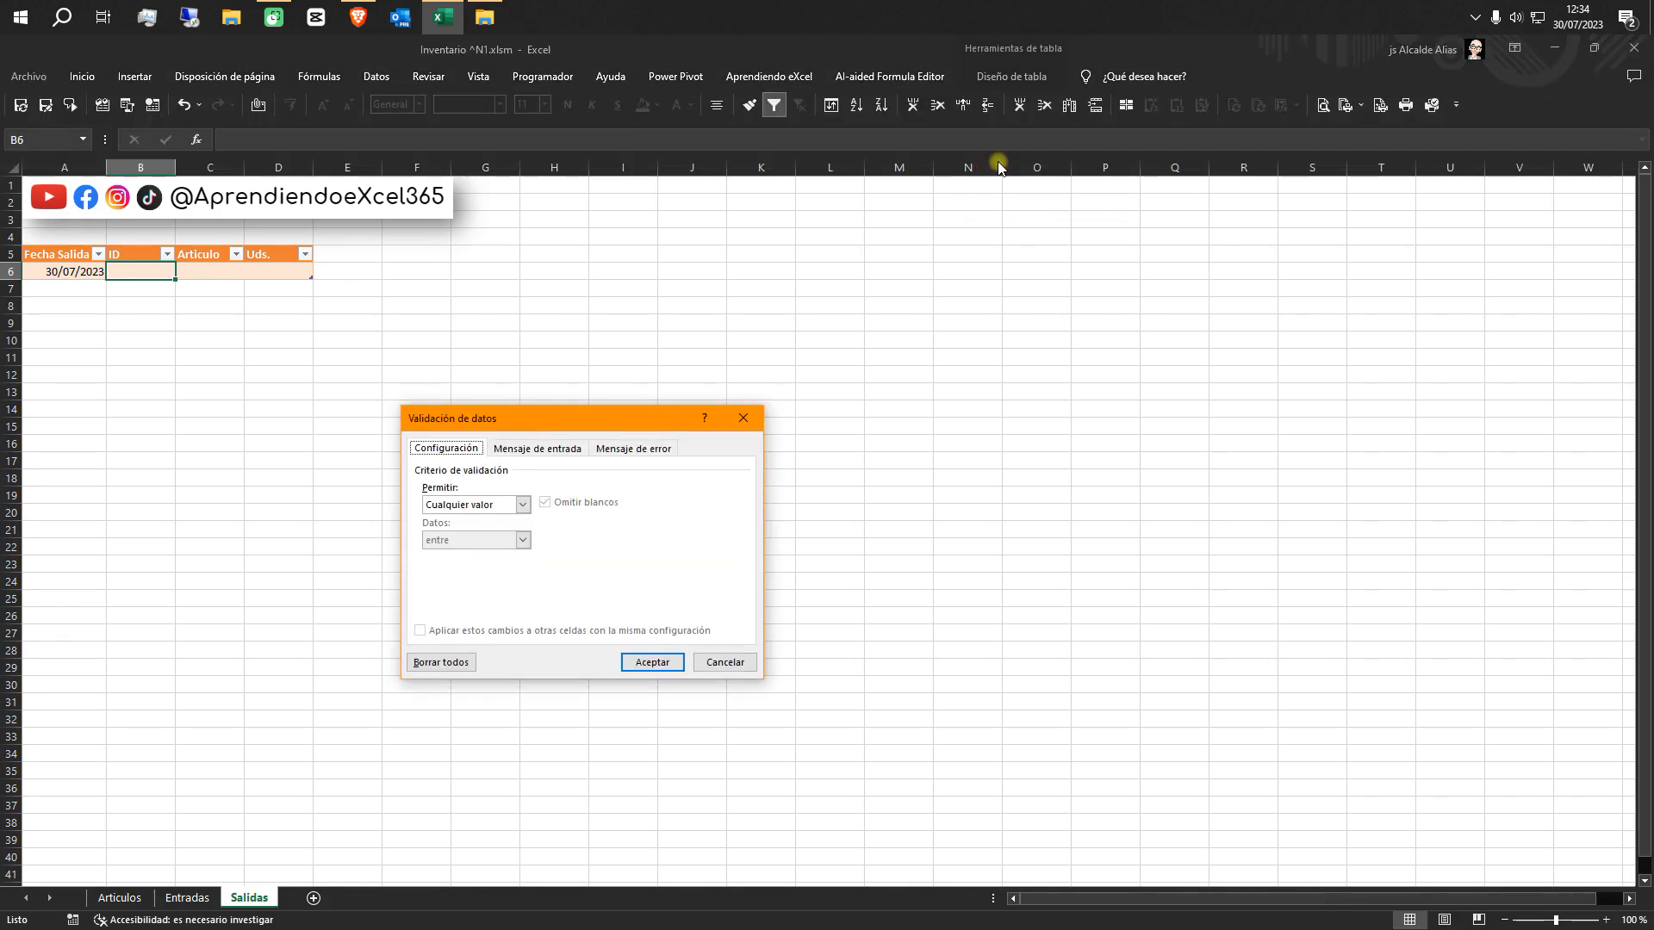
left_click(523, 506)
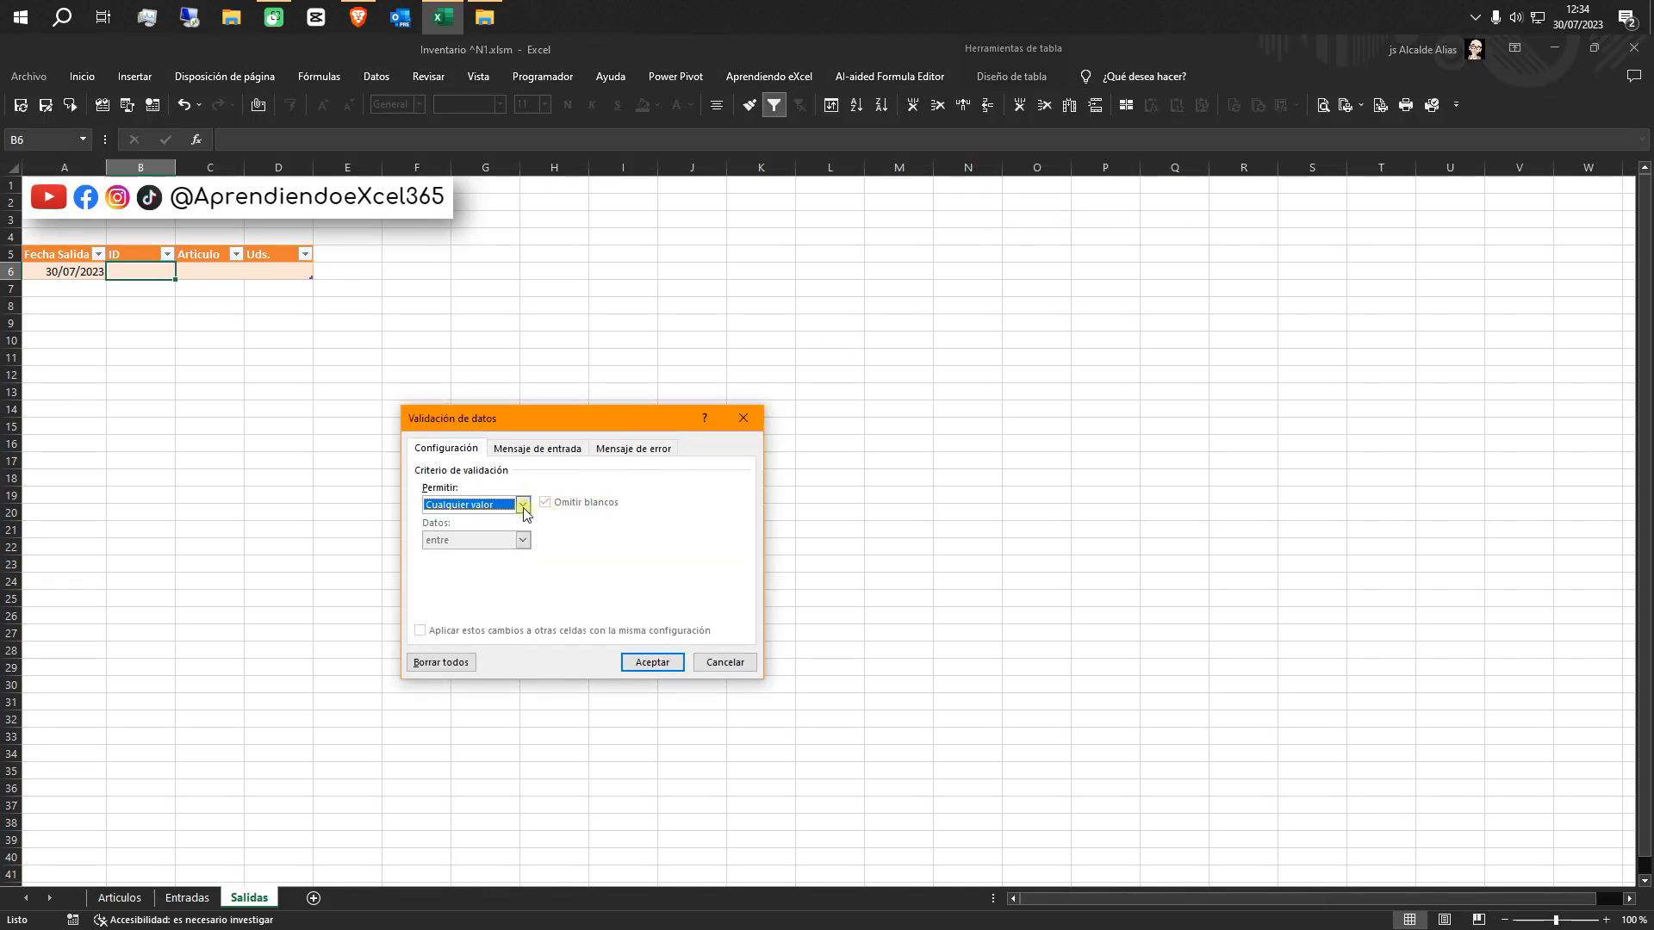
left_click(523, 505)
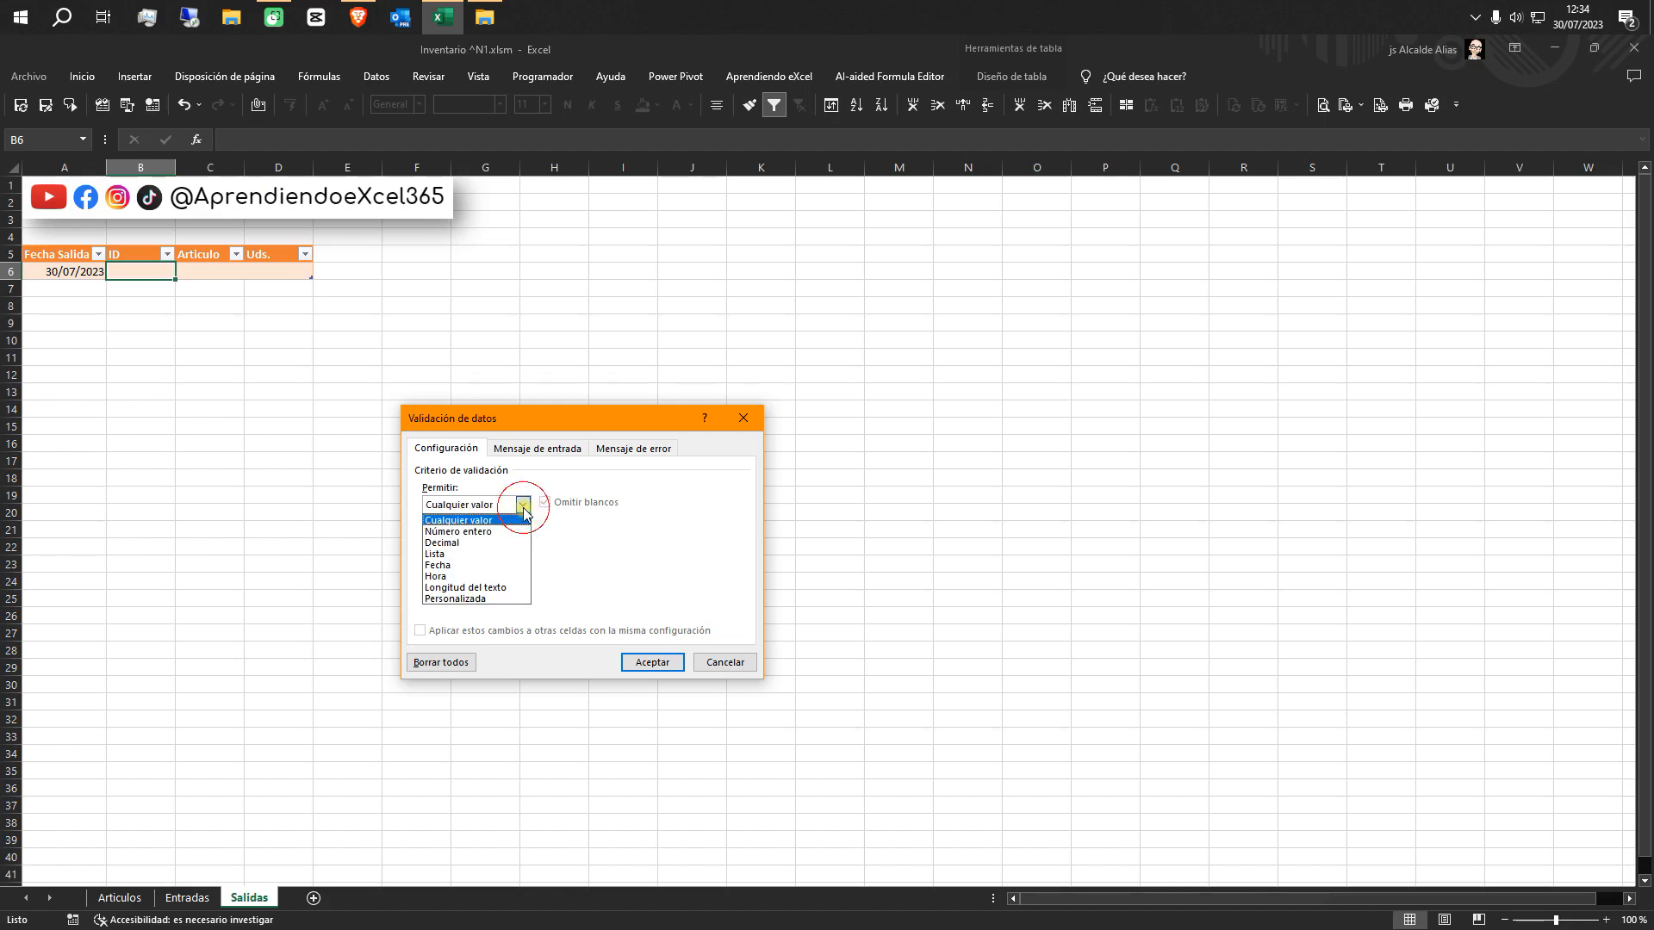
left_click(510, 555)
left_click(482, 575)
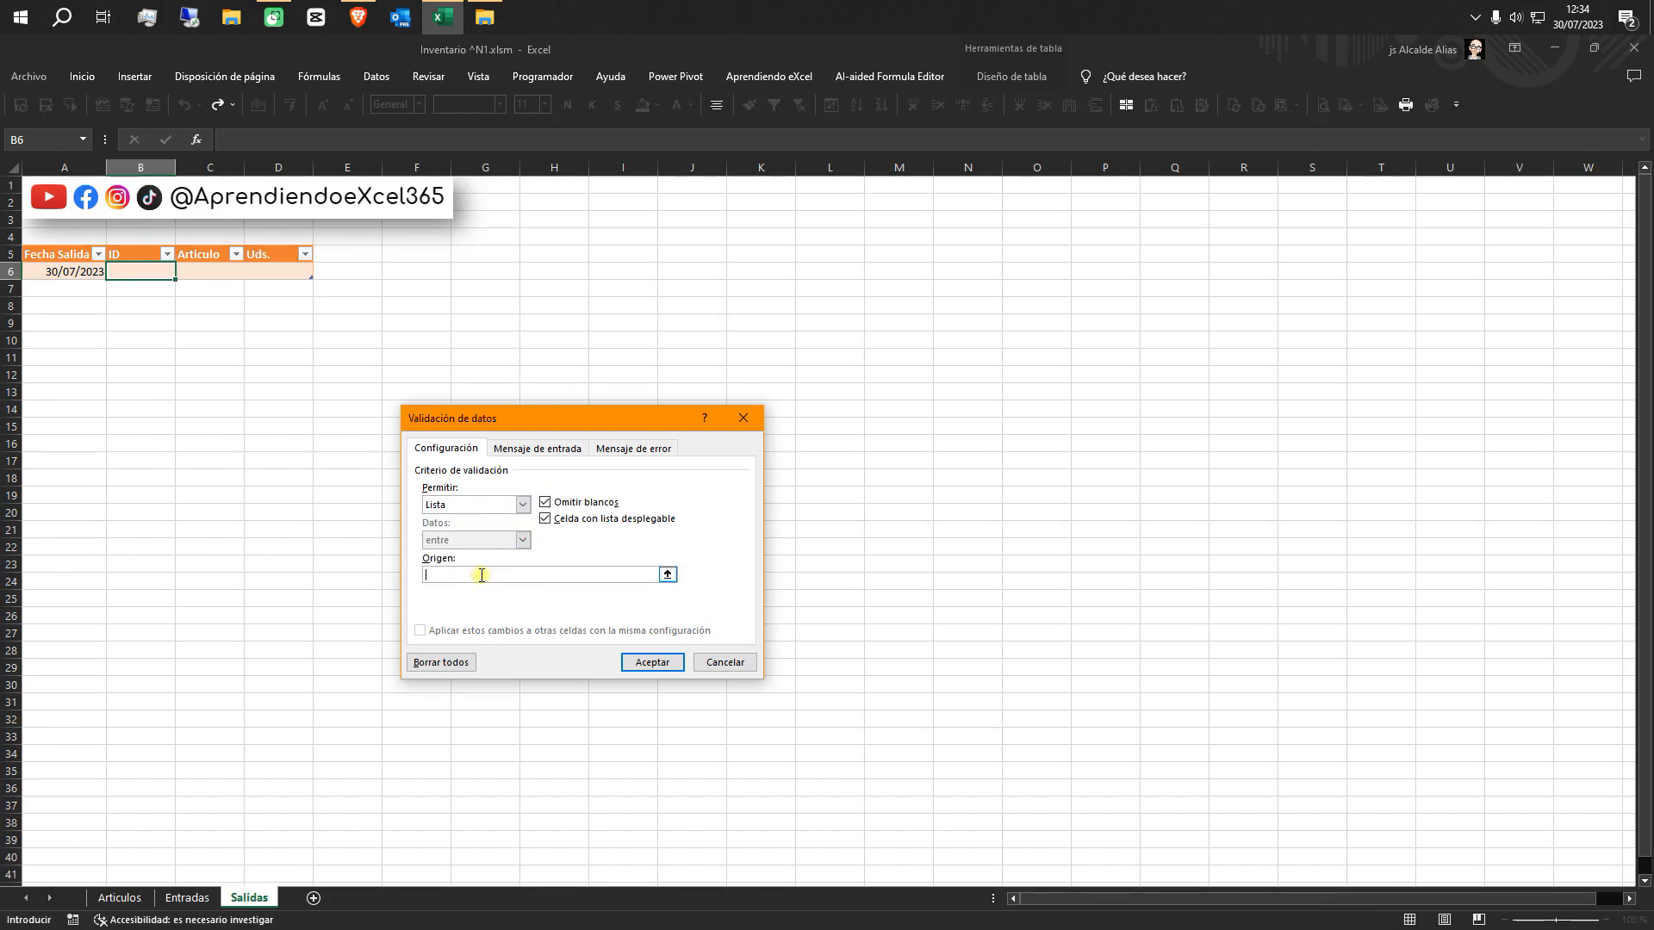
left_click(321, 76)
left_click(721, 123)
left_click(715, 144)
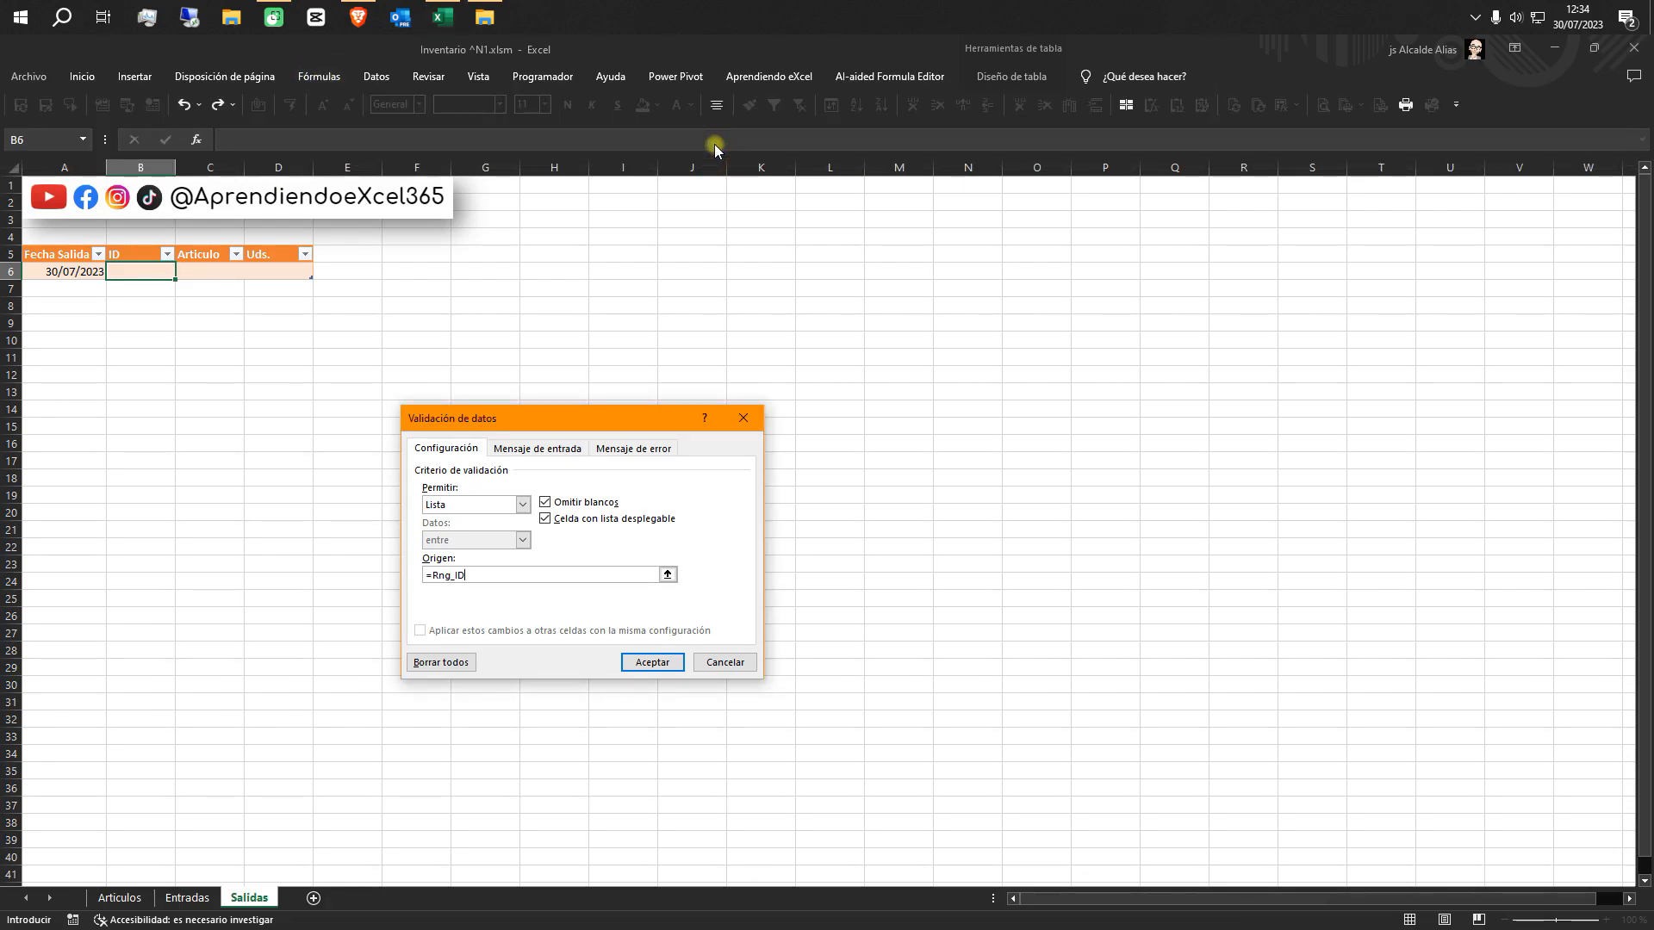
left_click(652, 665)
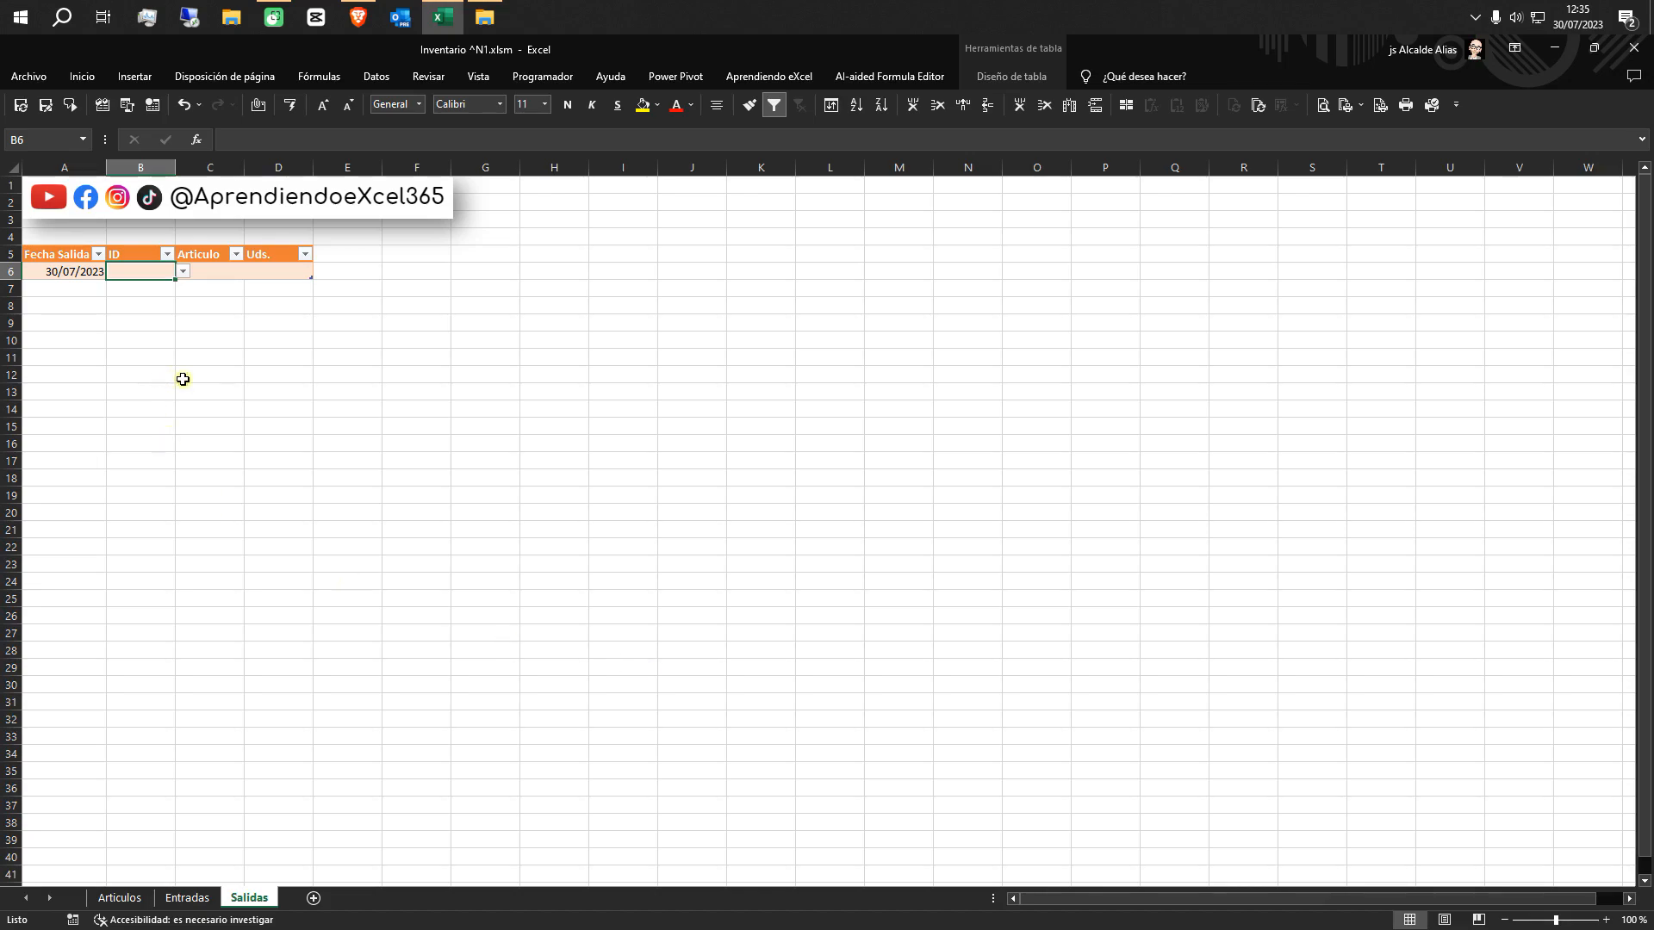
left_click(183, 271)
left_click(156, 307)
left_click_drag(221, 273, 217, 289)
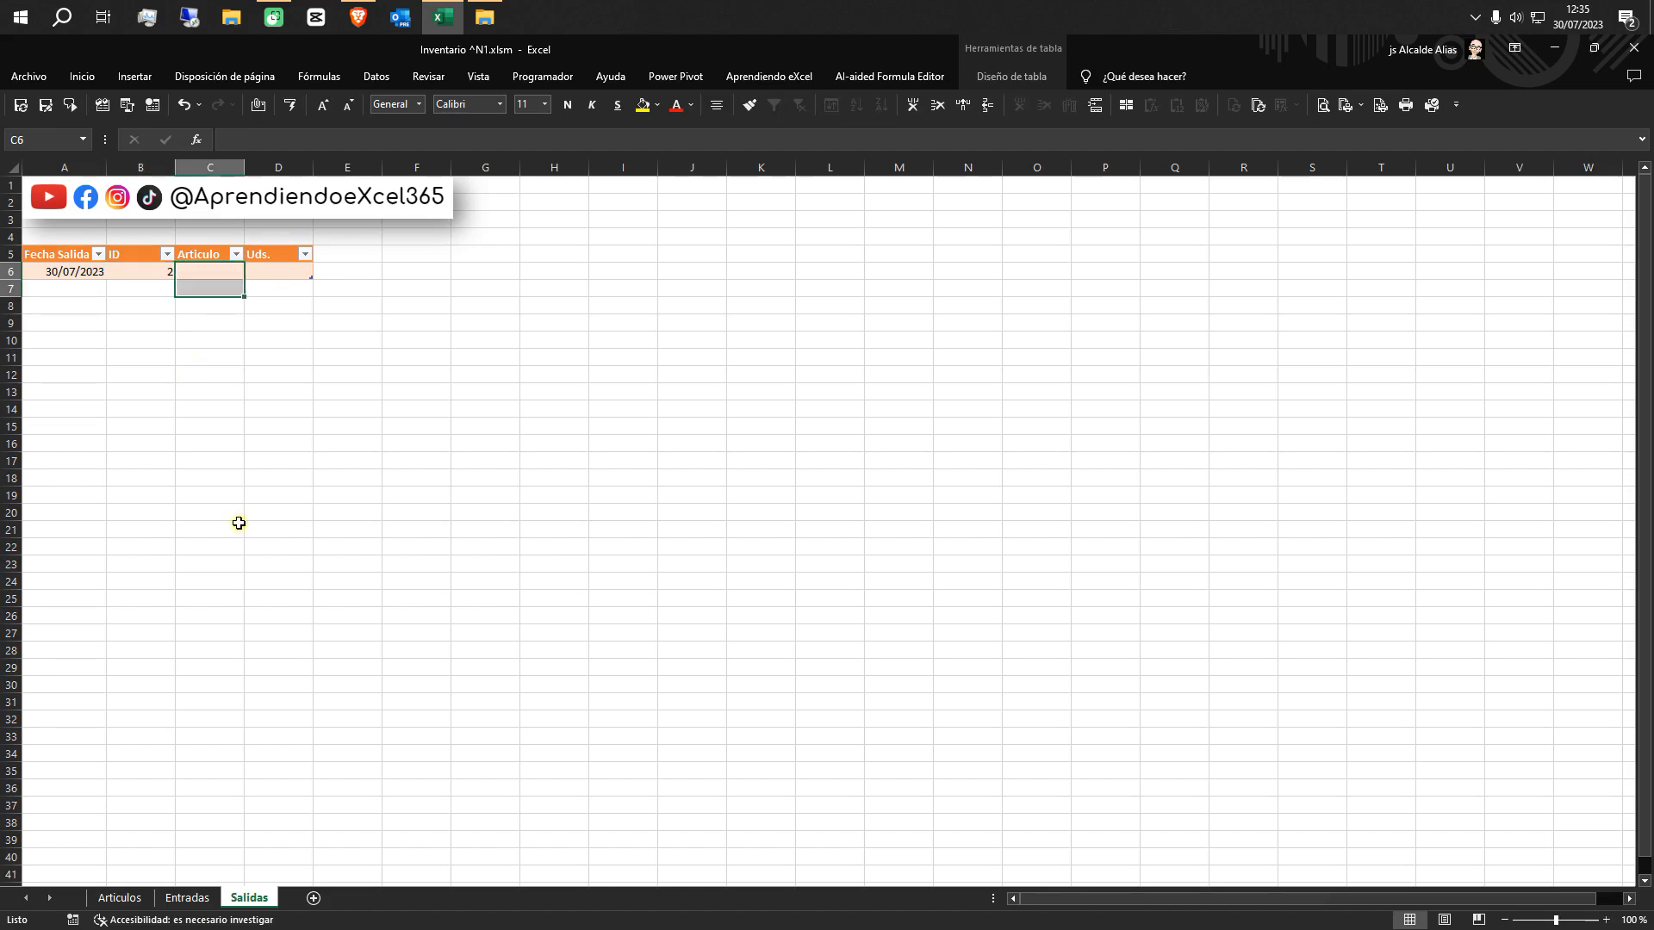
left_click(211, 269)
type("=")
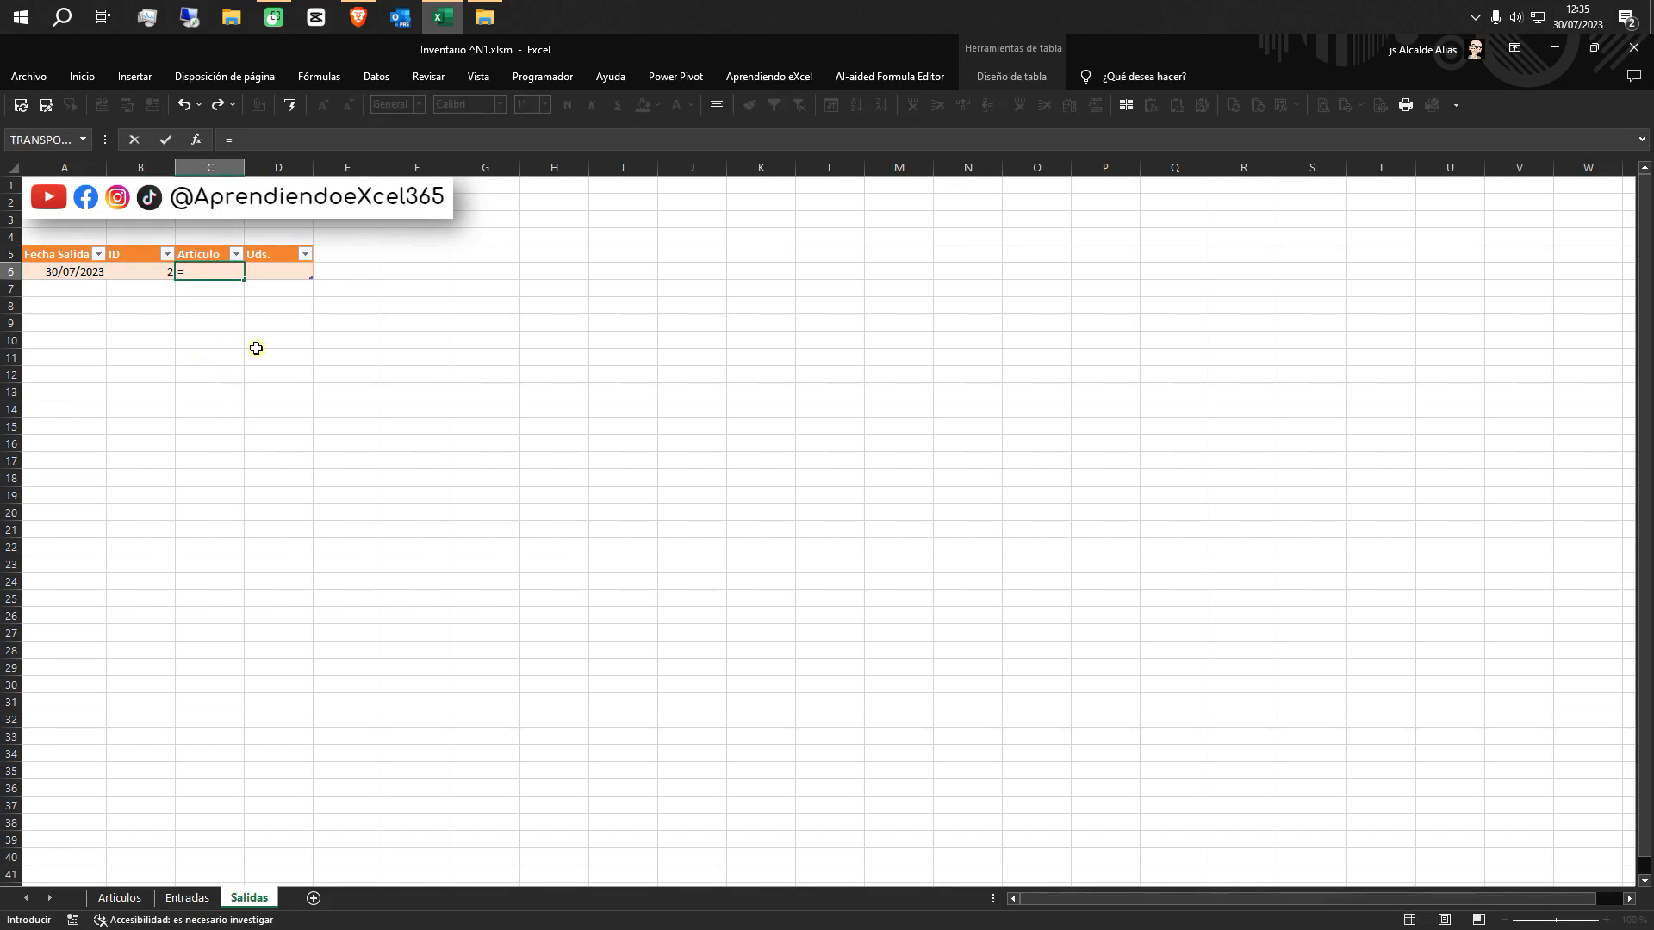
type("bus")
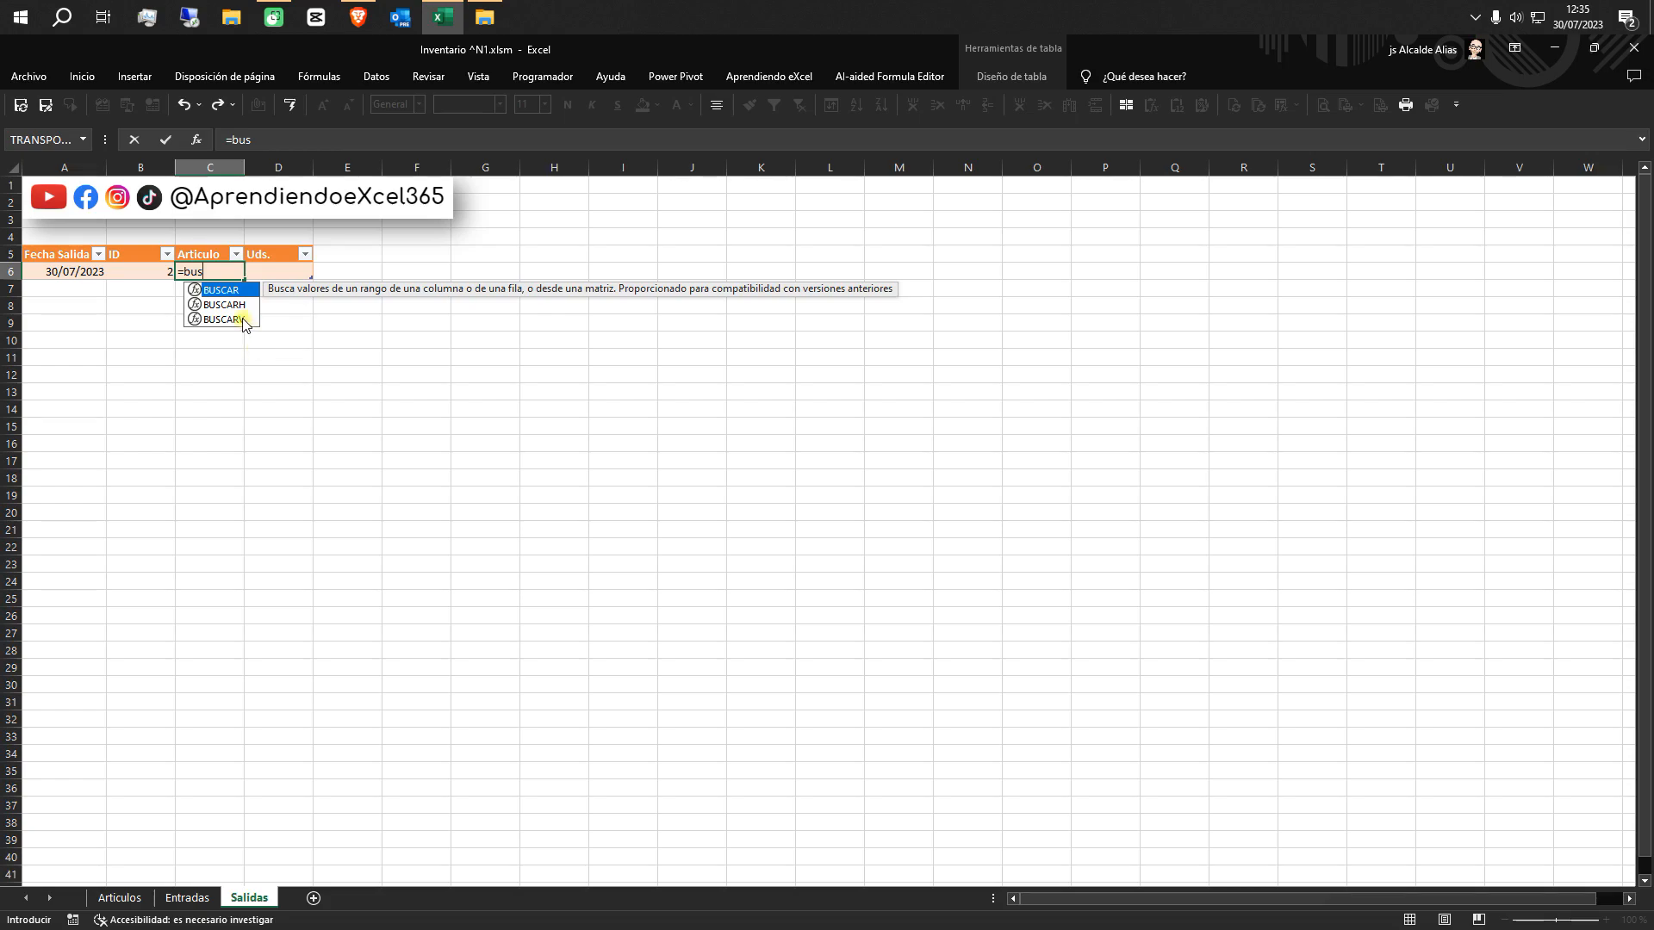
double_click(240, 320)
left_click(144, 270)
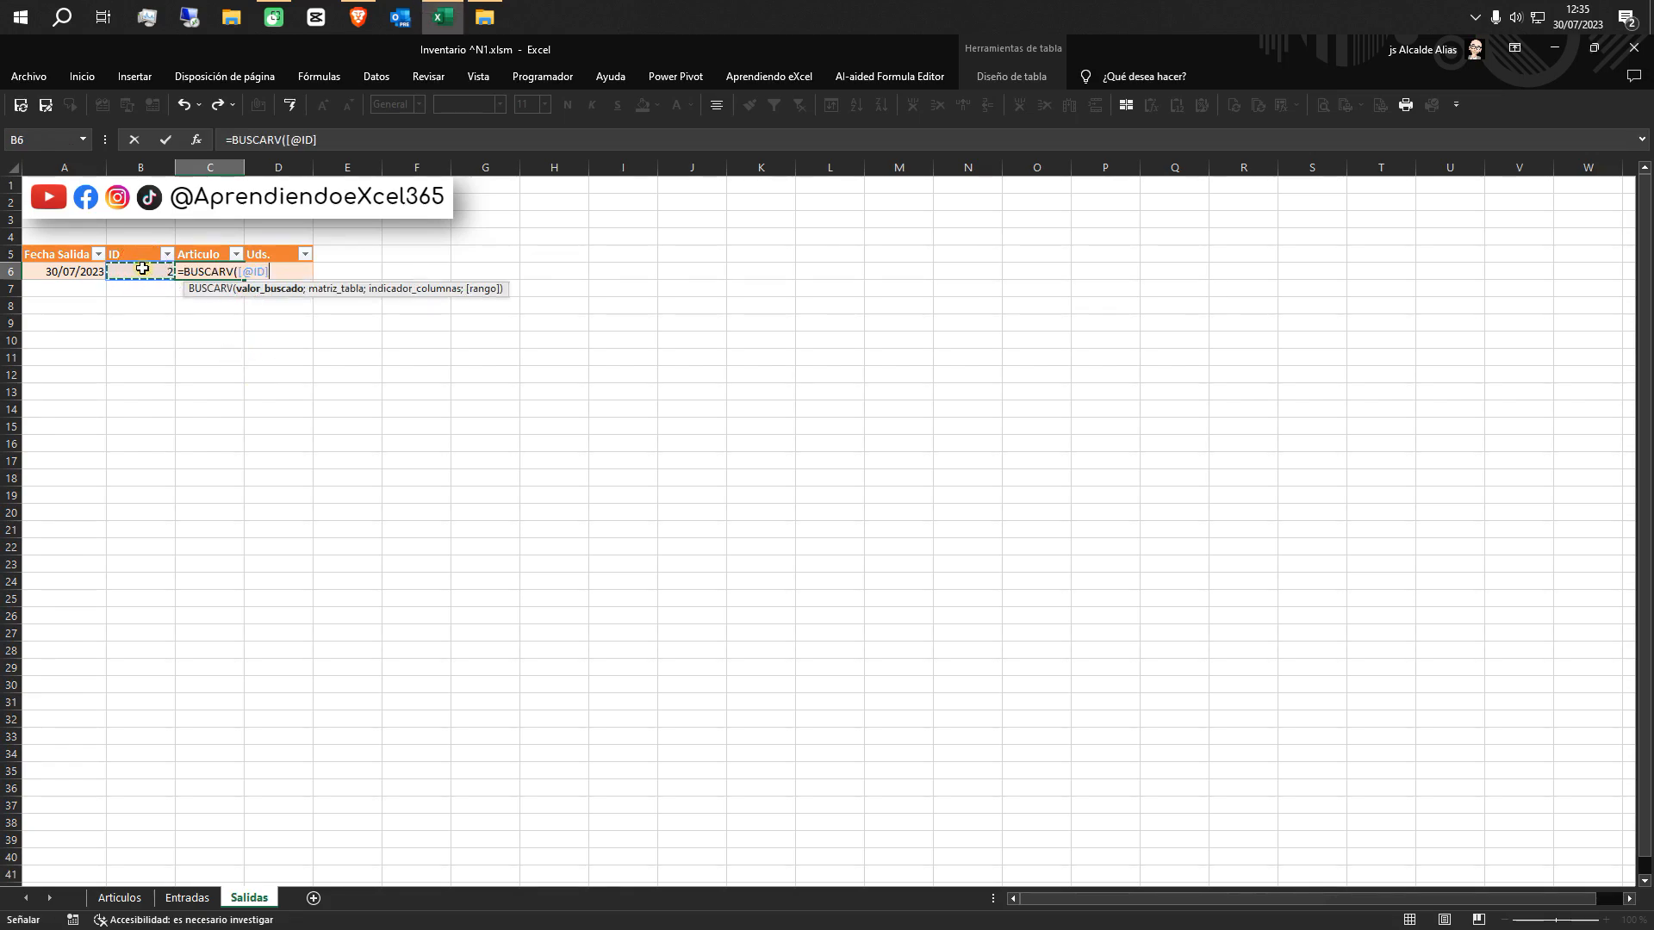
type(";")
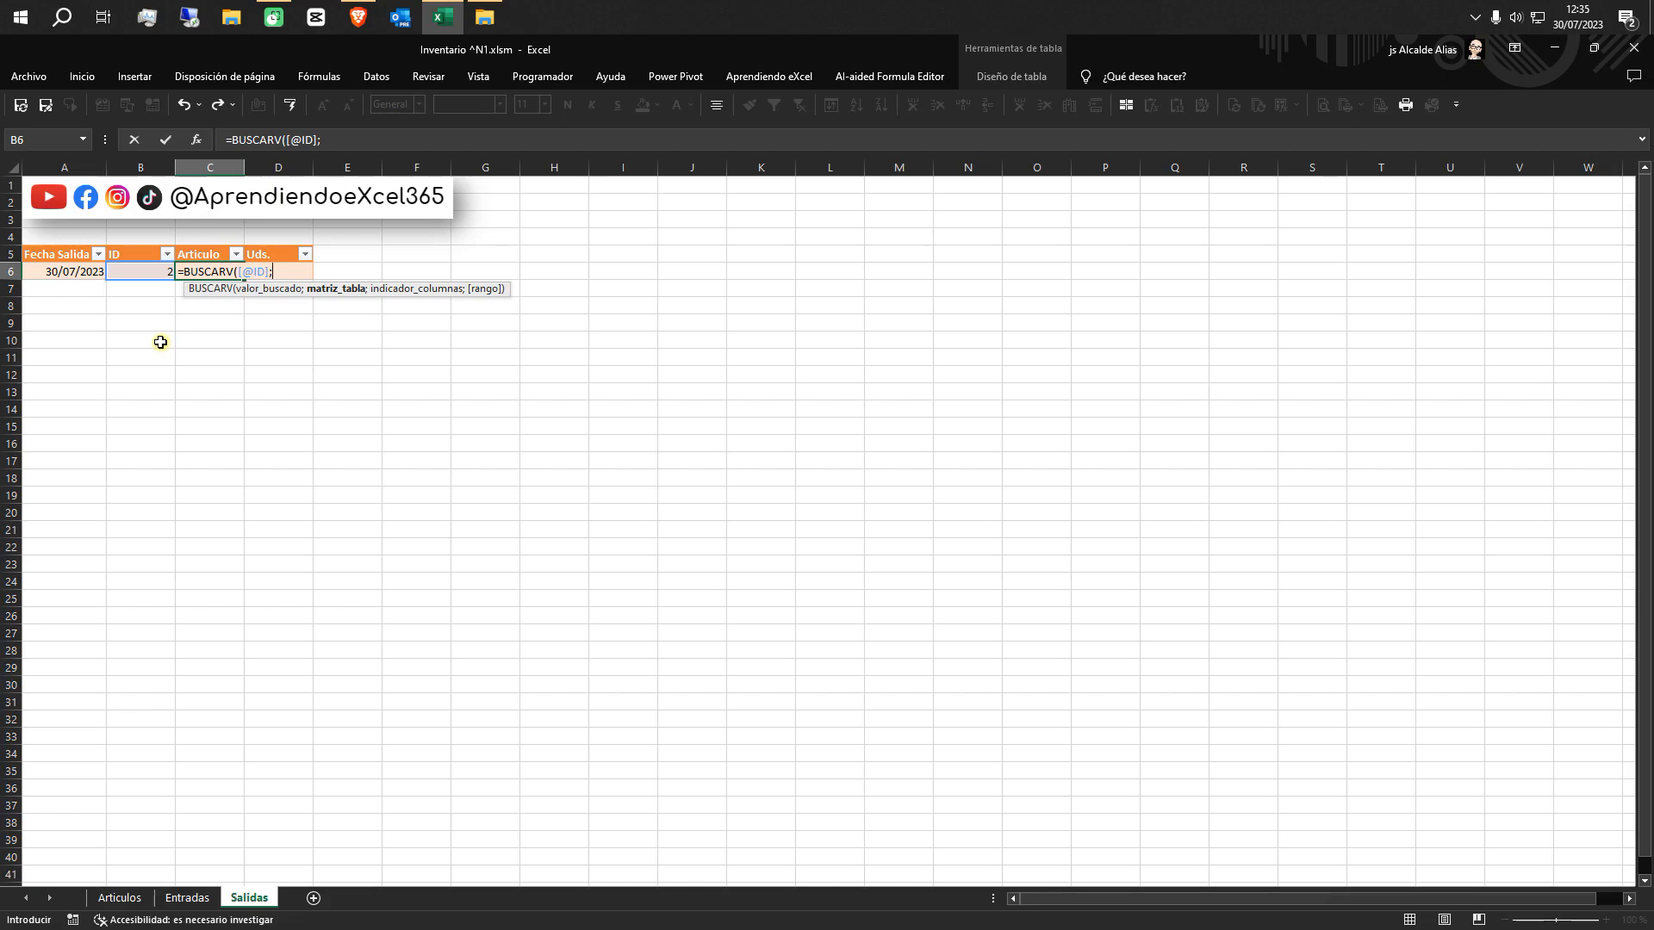
key("Escape")
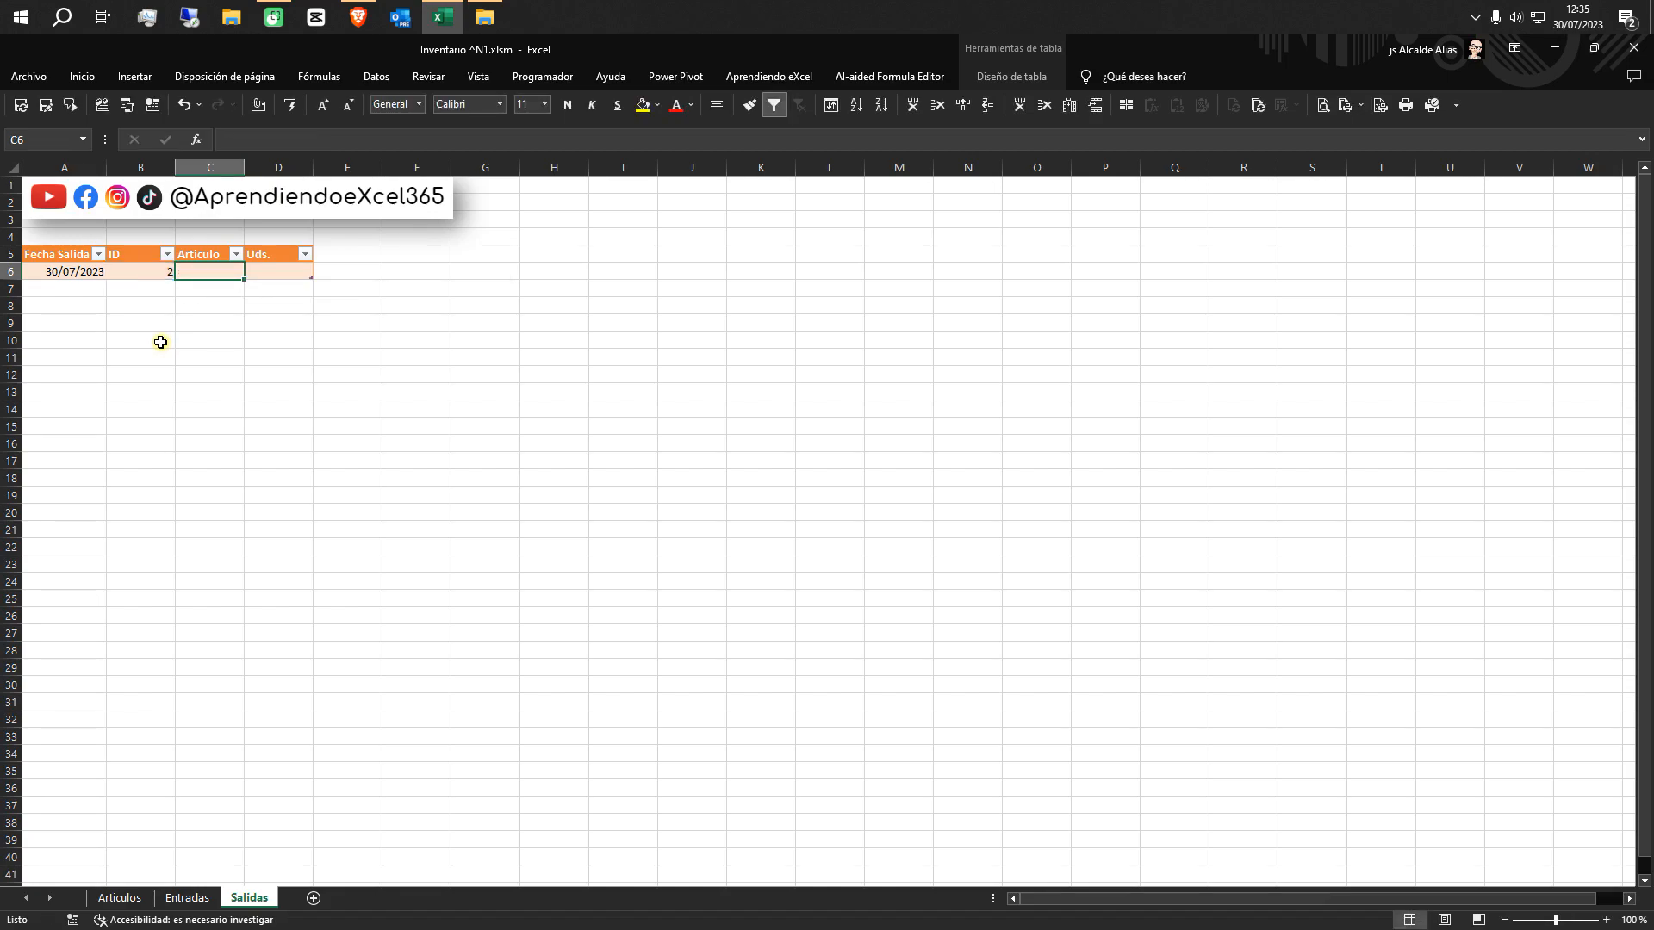
Define the workbook-scoped name Tbl_Articulos for the whole Articulos table, including its header row
left_click(126, 898)
left_click(44, 253)
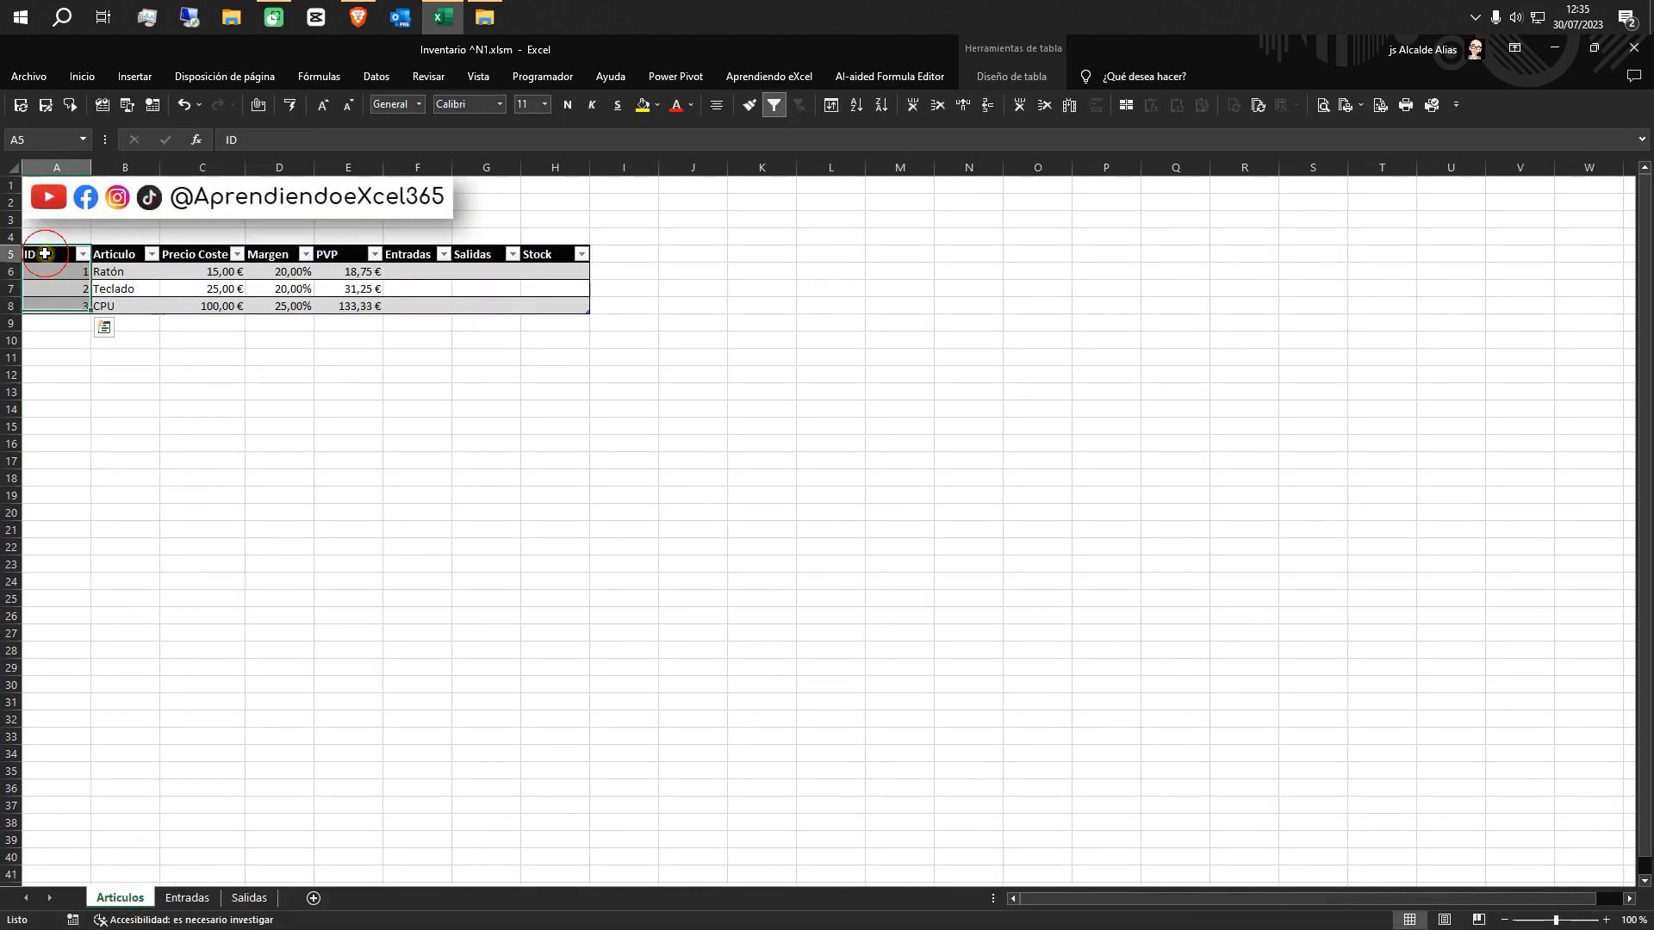
key("ctrl+shift+Right")
key("ctrl+shift+Down")
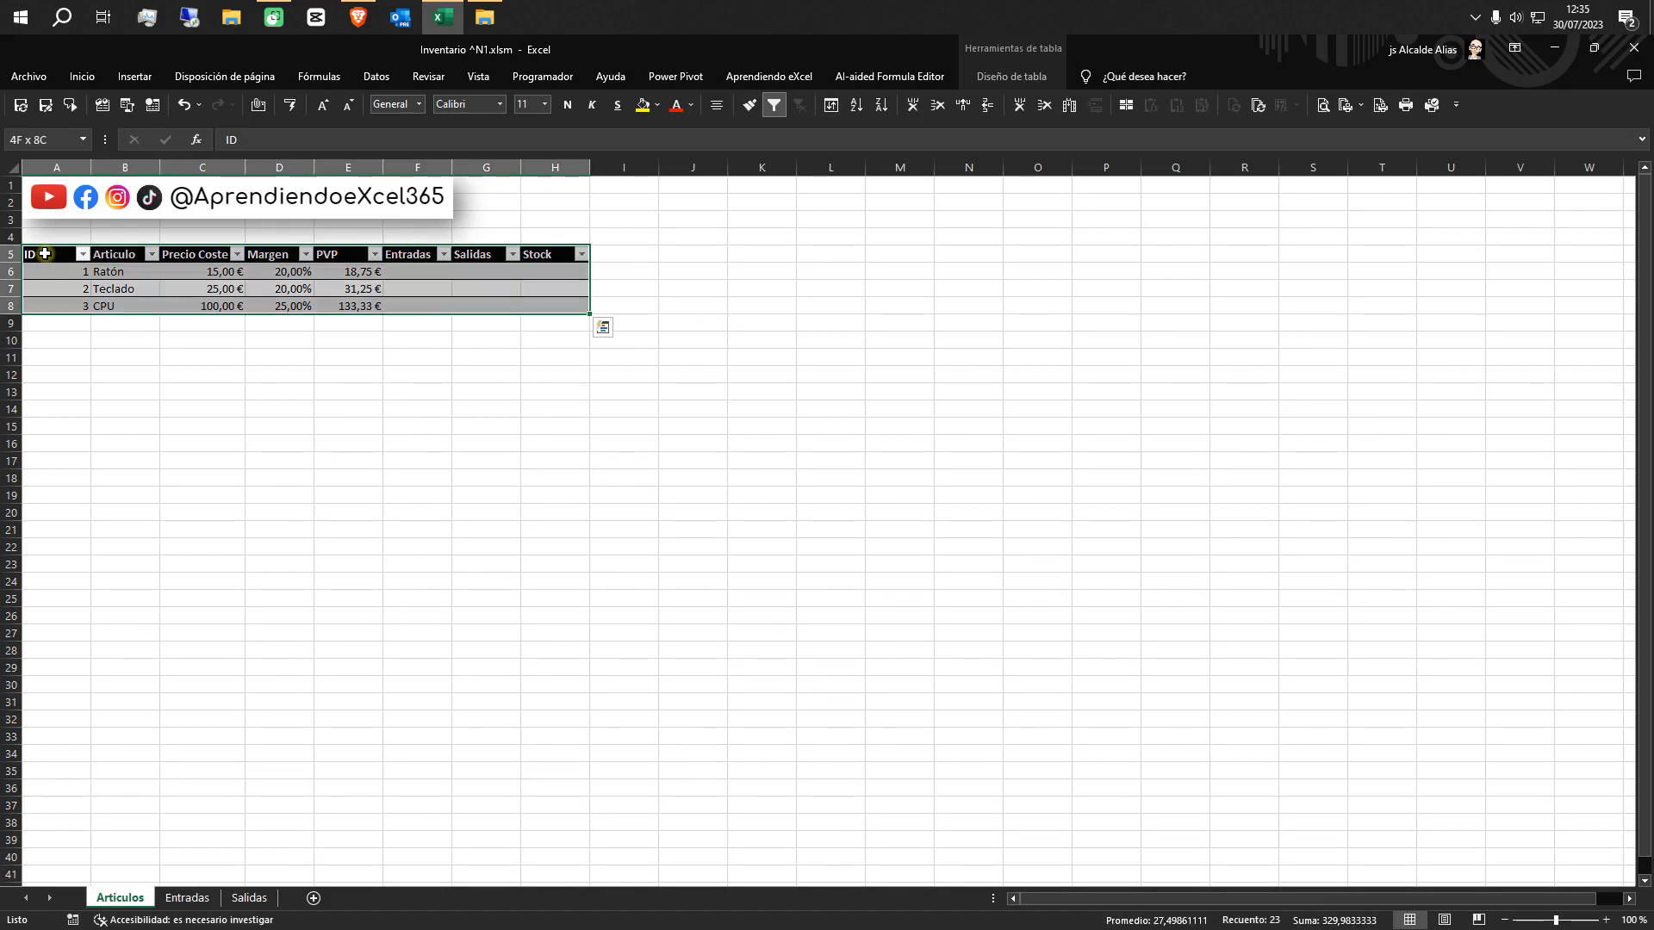
left_click(332, 76)
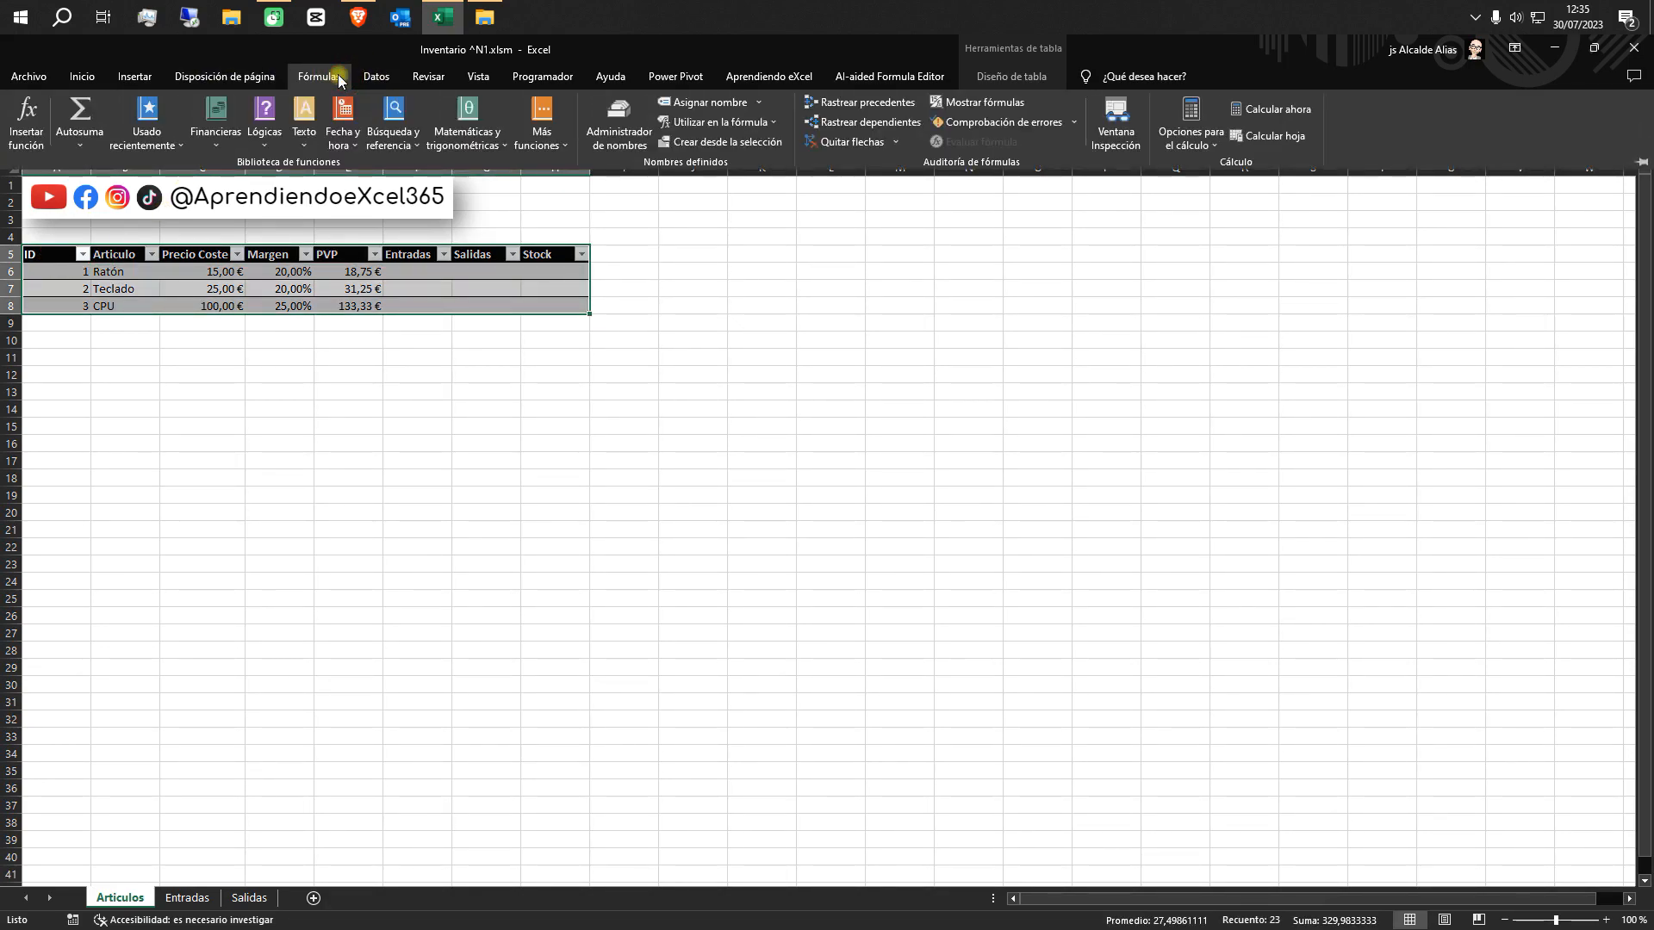
left_click(735, 103)
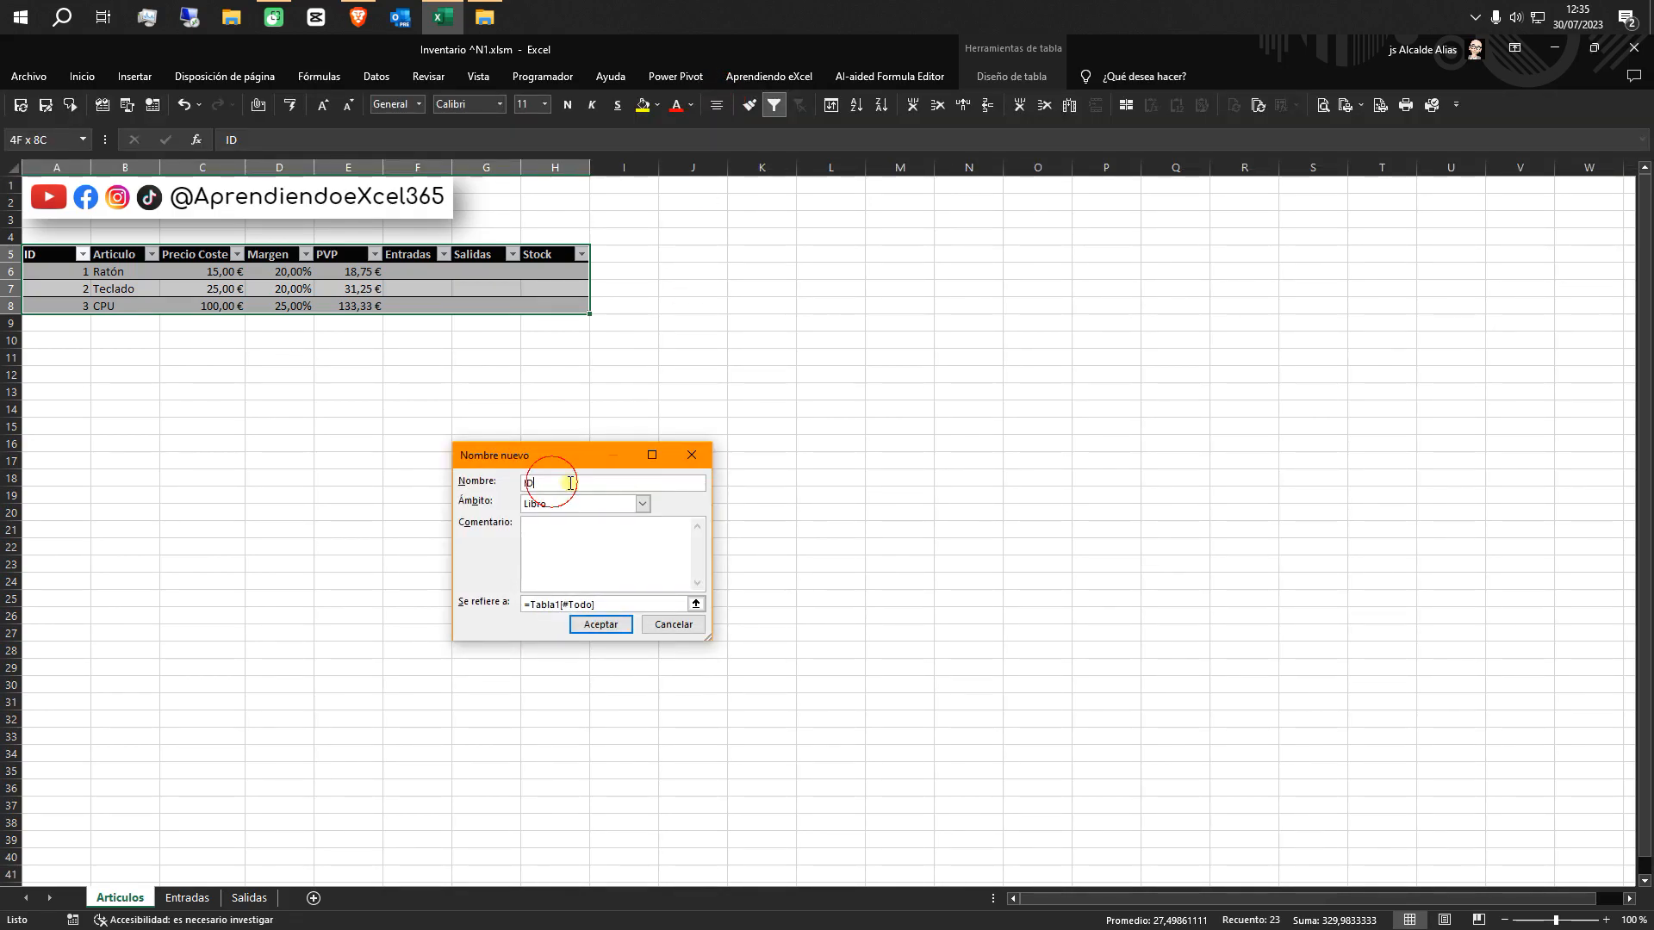
type("Tbl_Articulos")
left_click(601, 629)
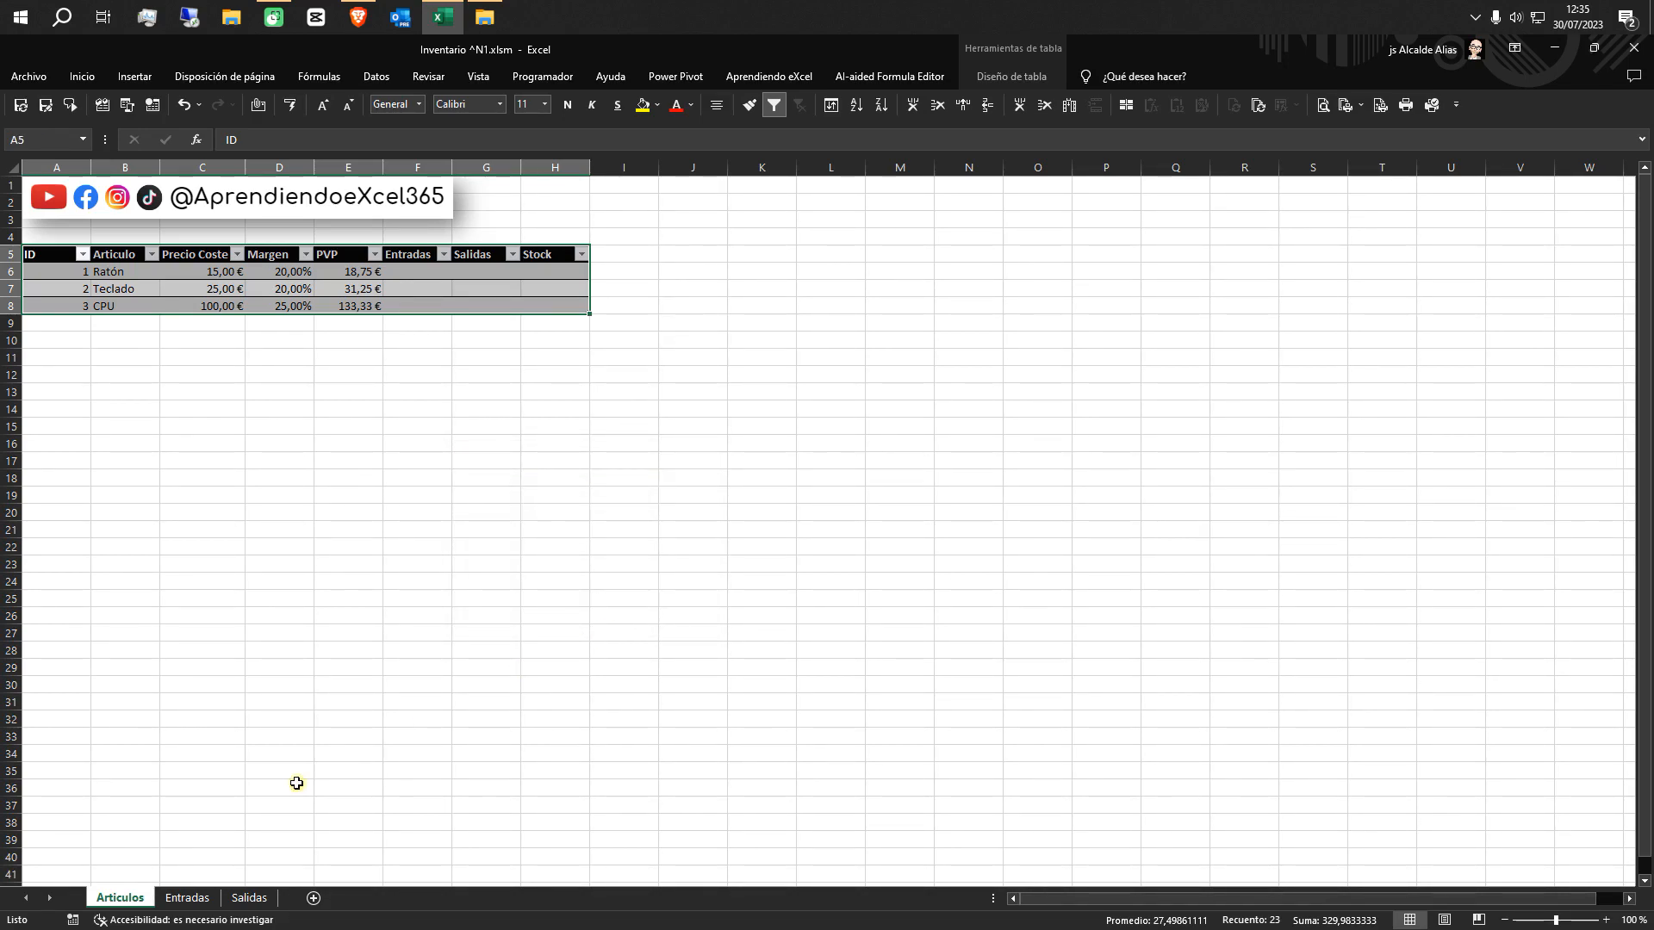
left_click(243, 899)
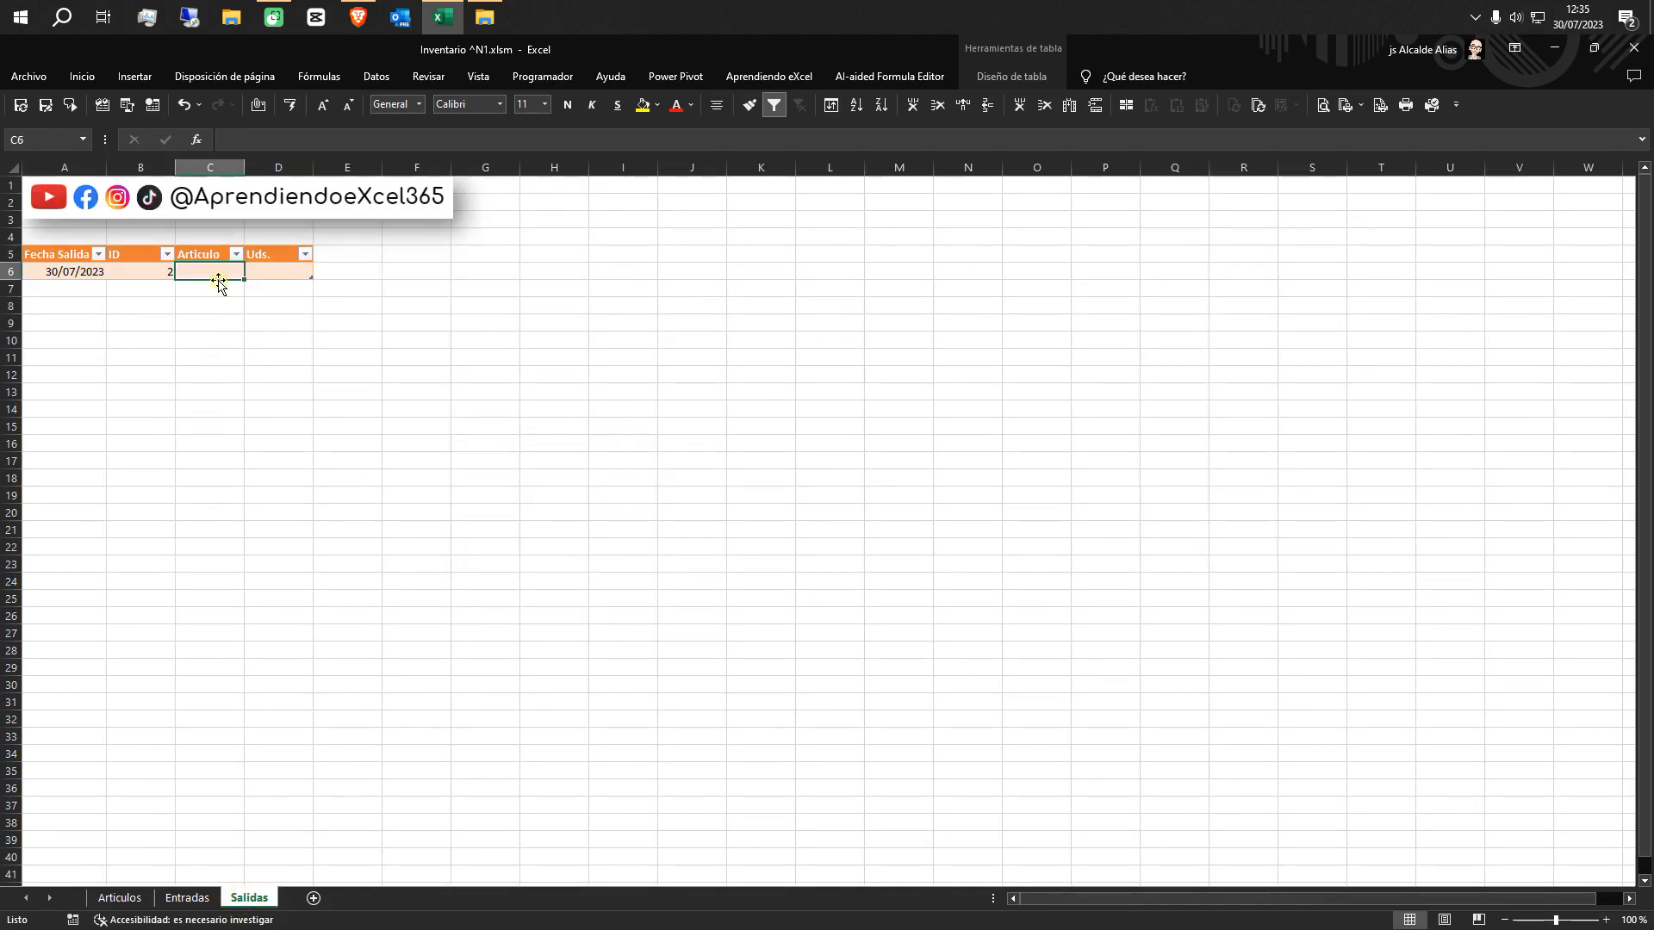
type("=")
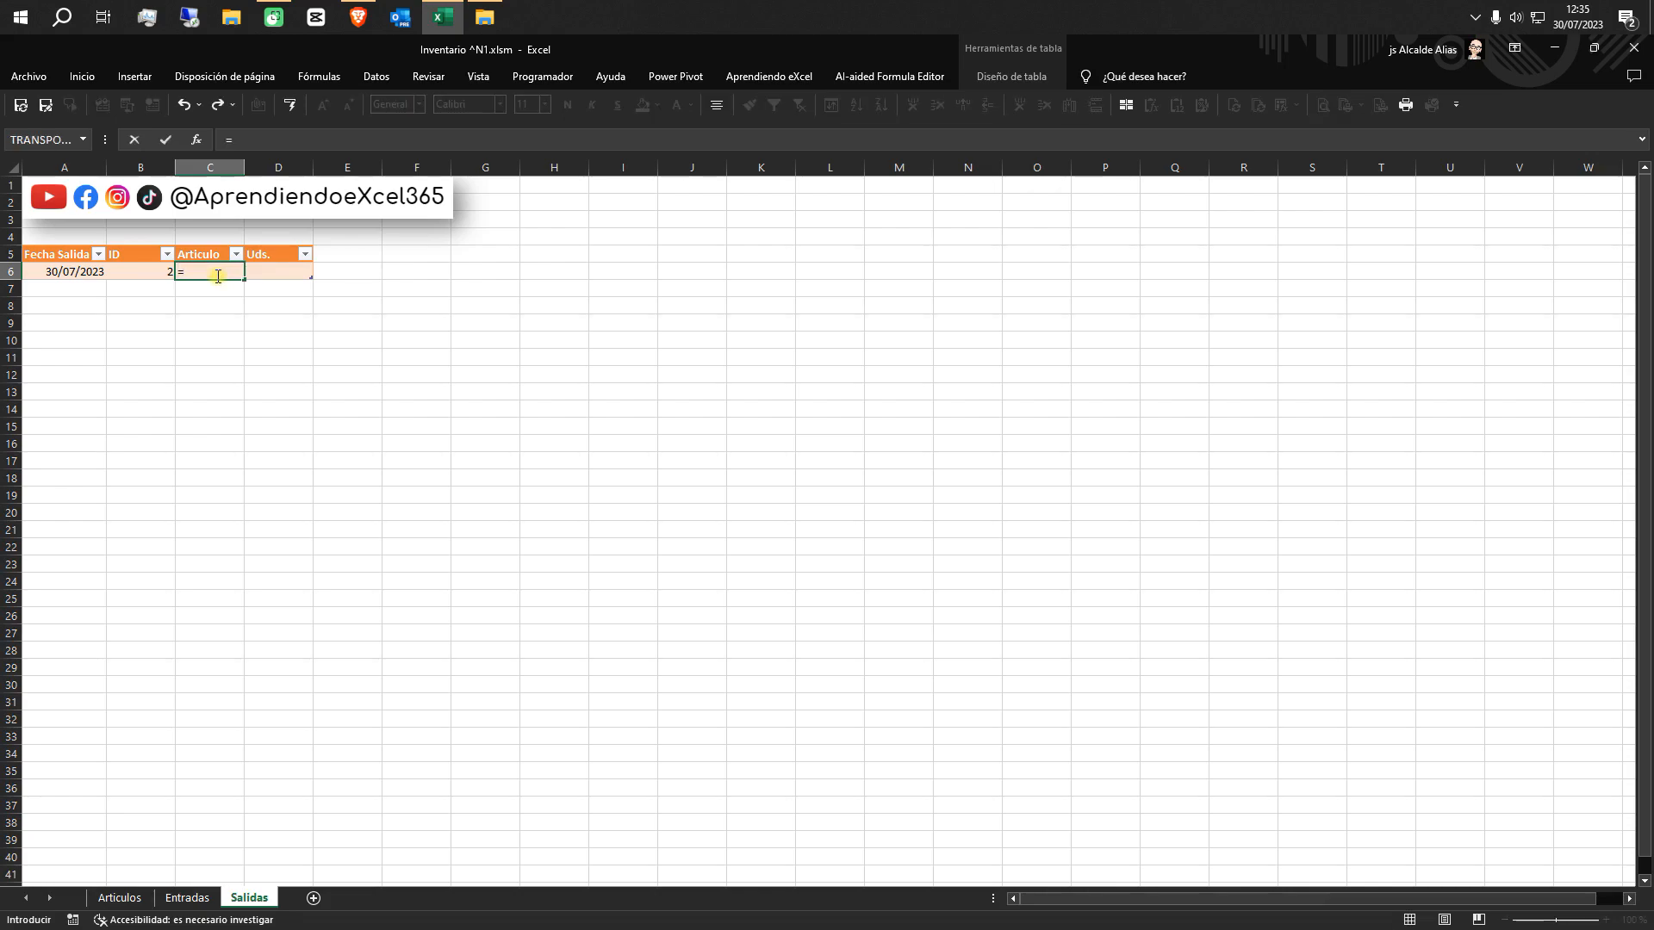
type("bus")
double_click(232, 321)
left_click(149, 276)
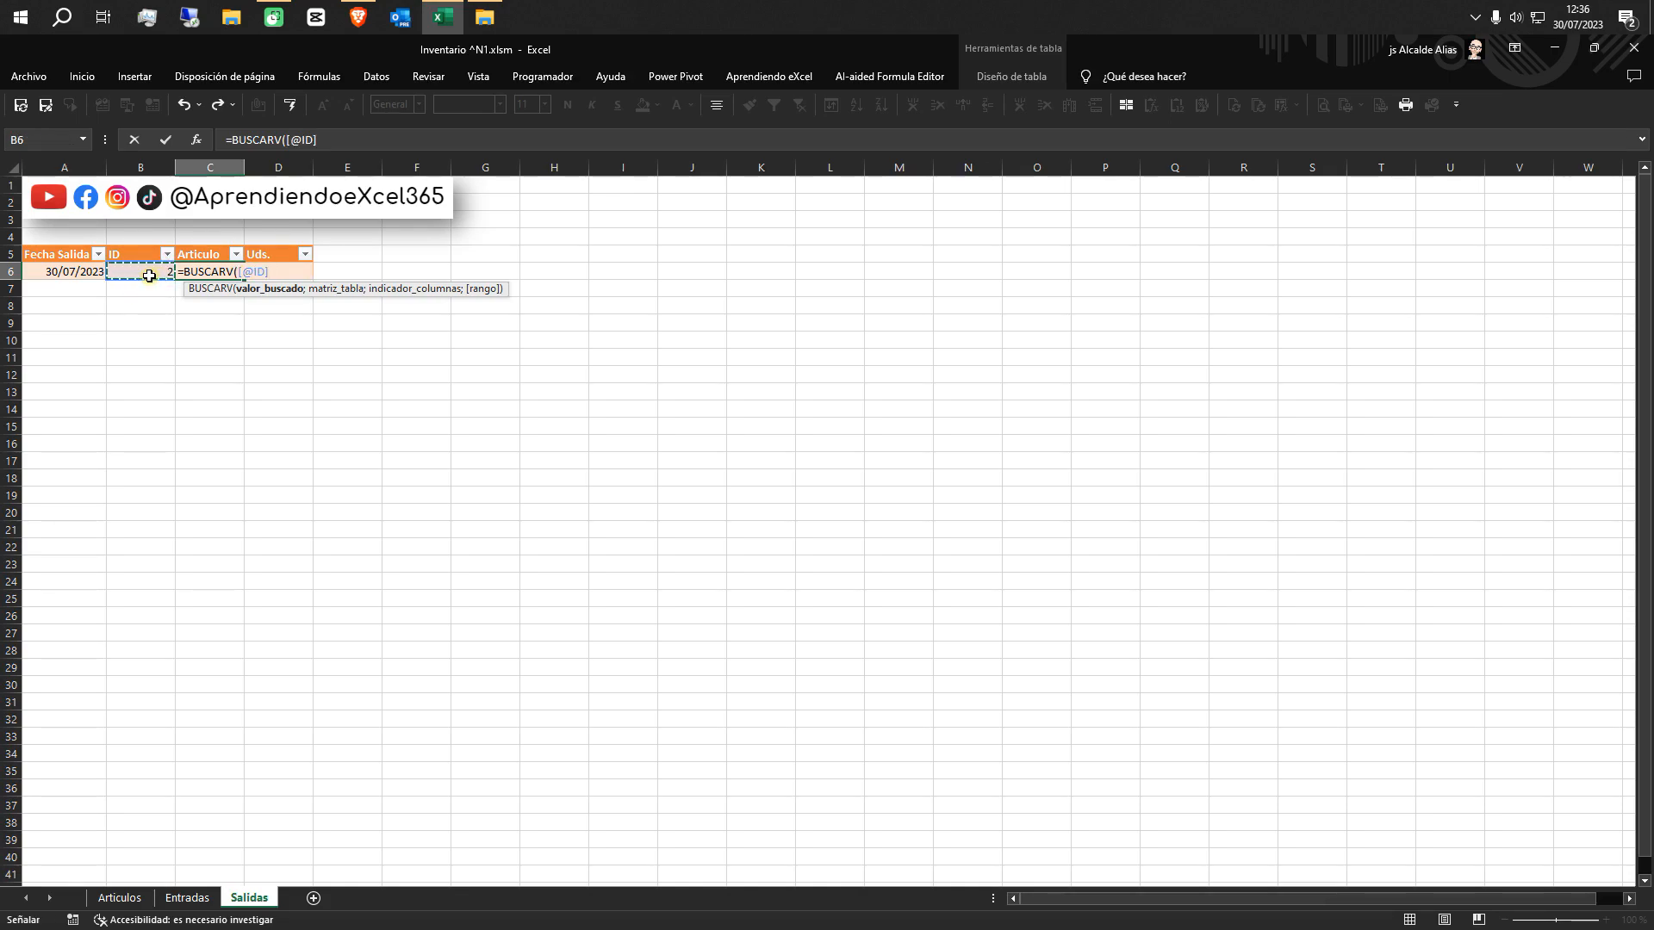
type(";")
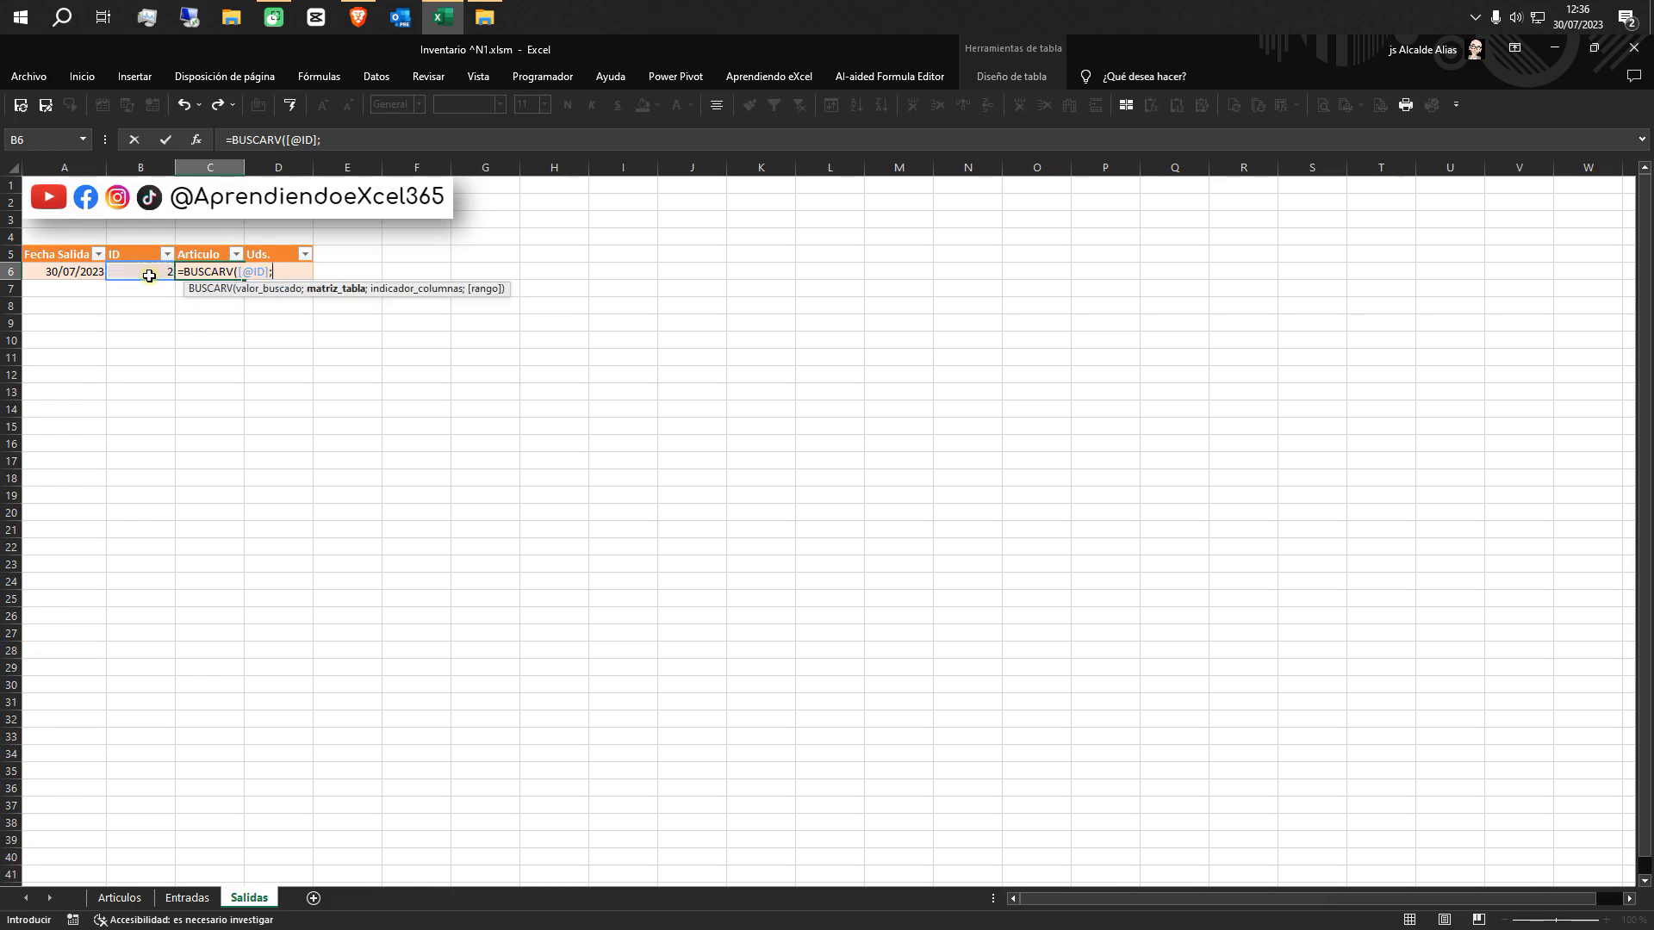
left_click(320, 76)
left_click(689, 121)
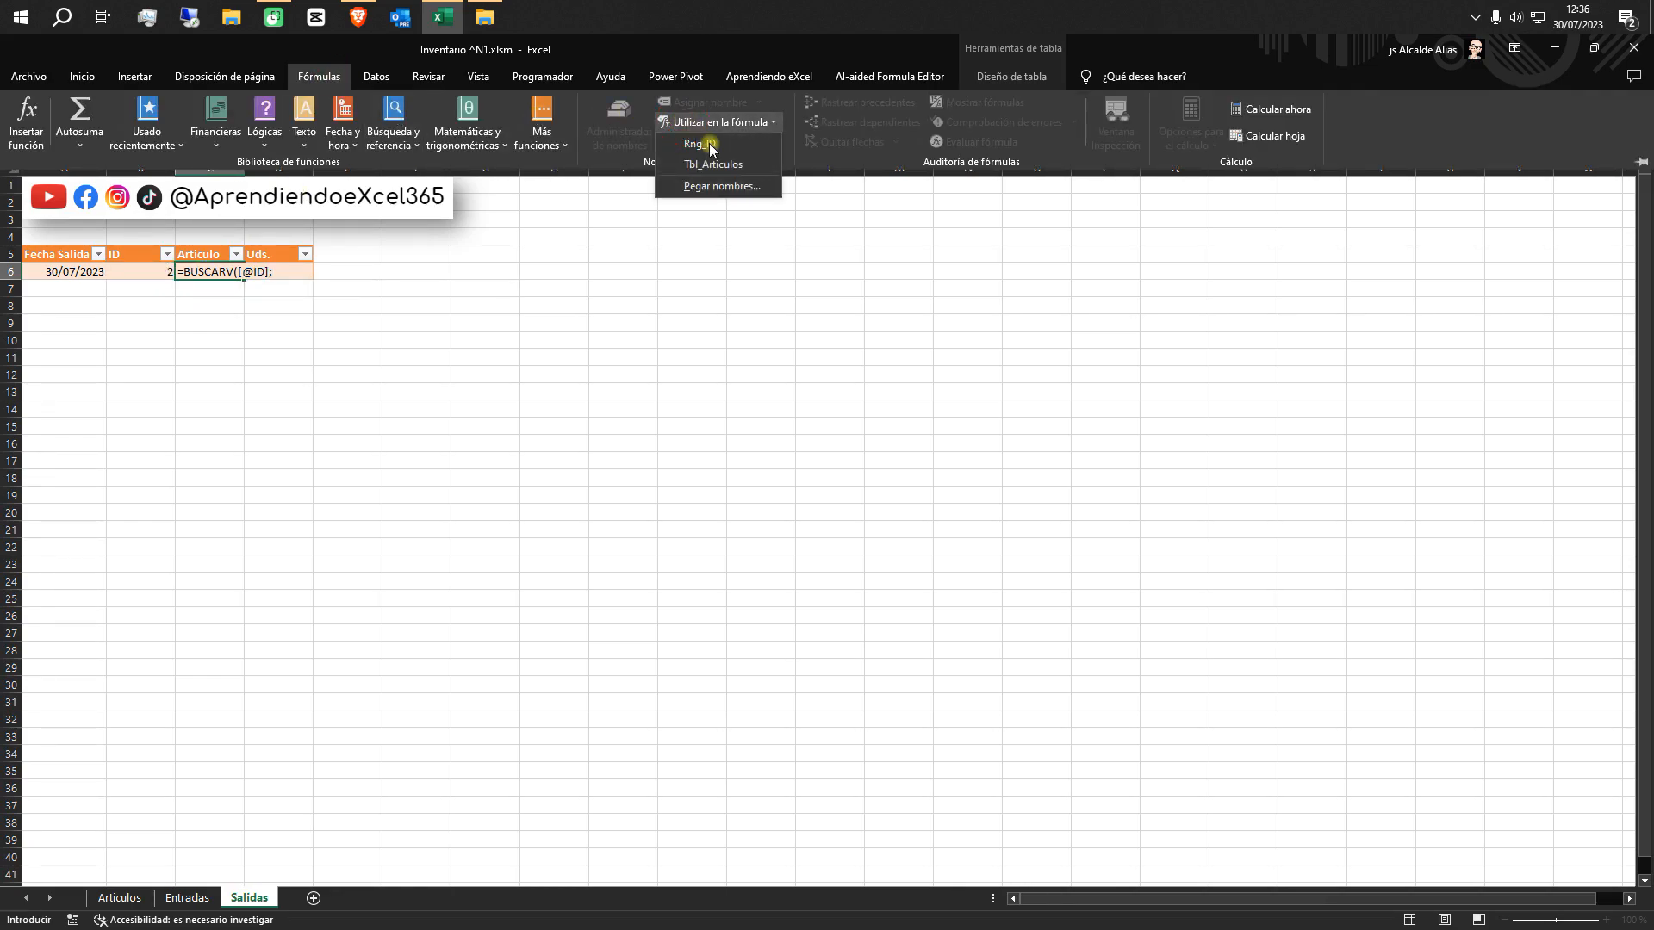
left_click(711, 165)
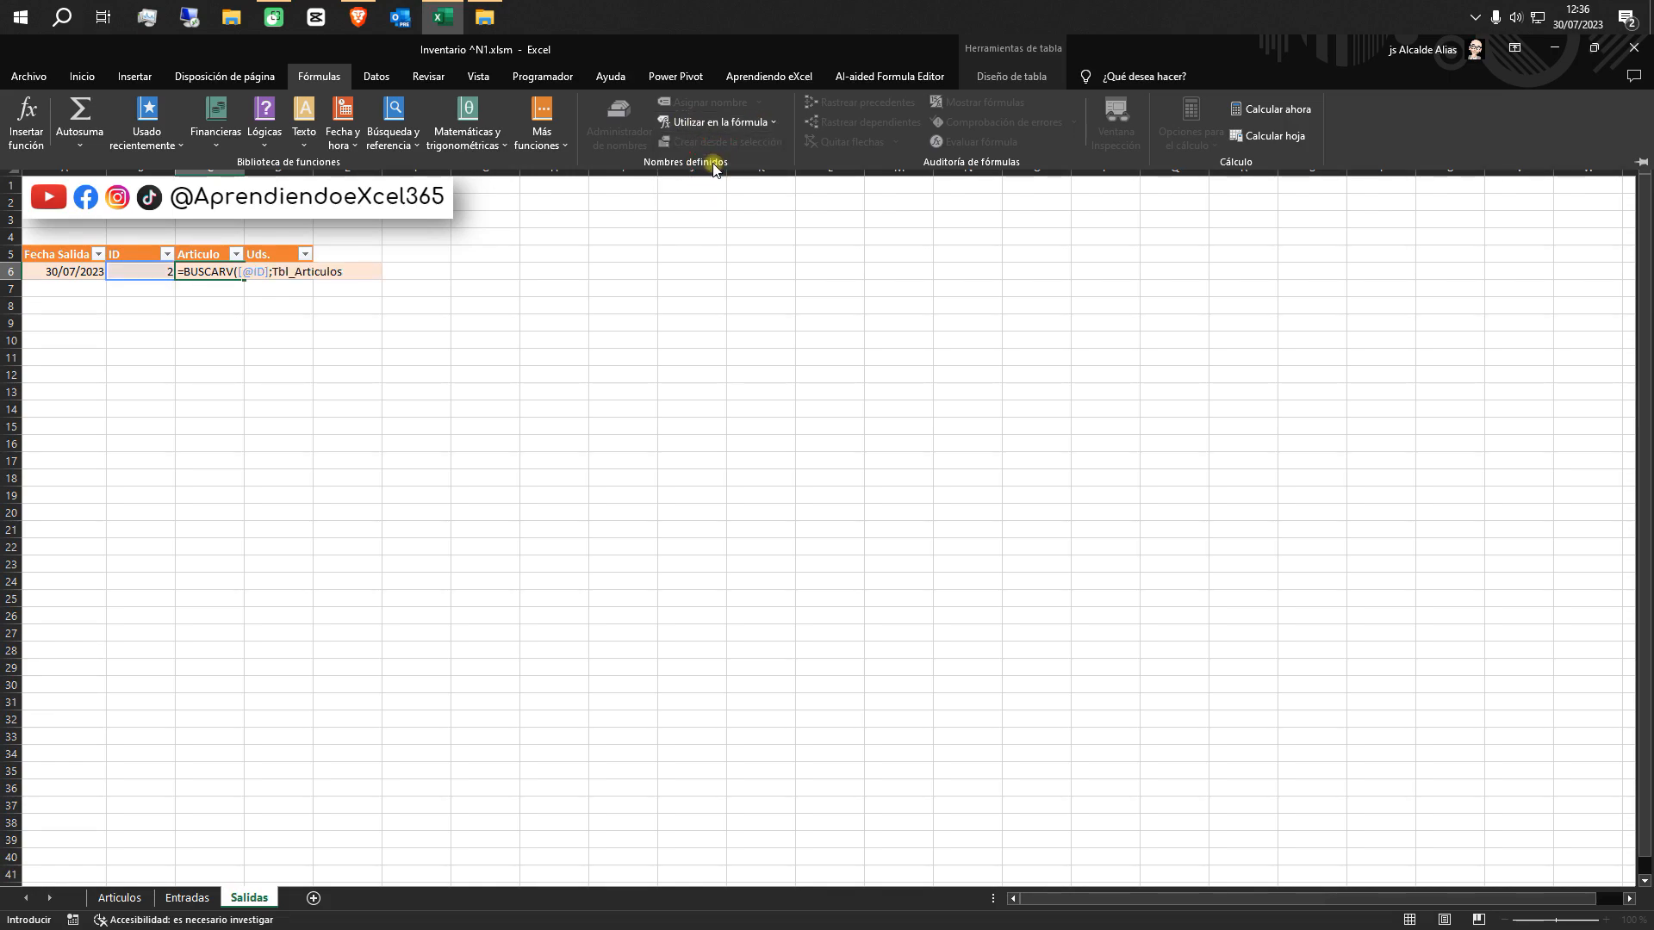
type(";")
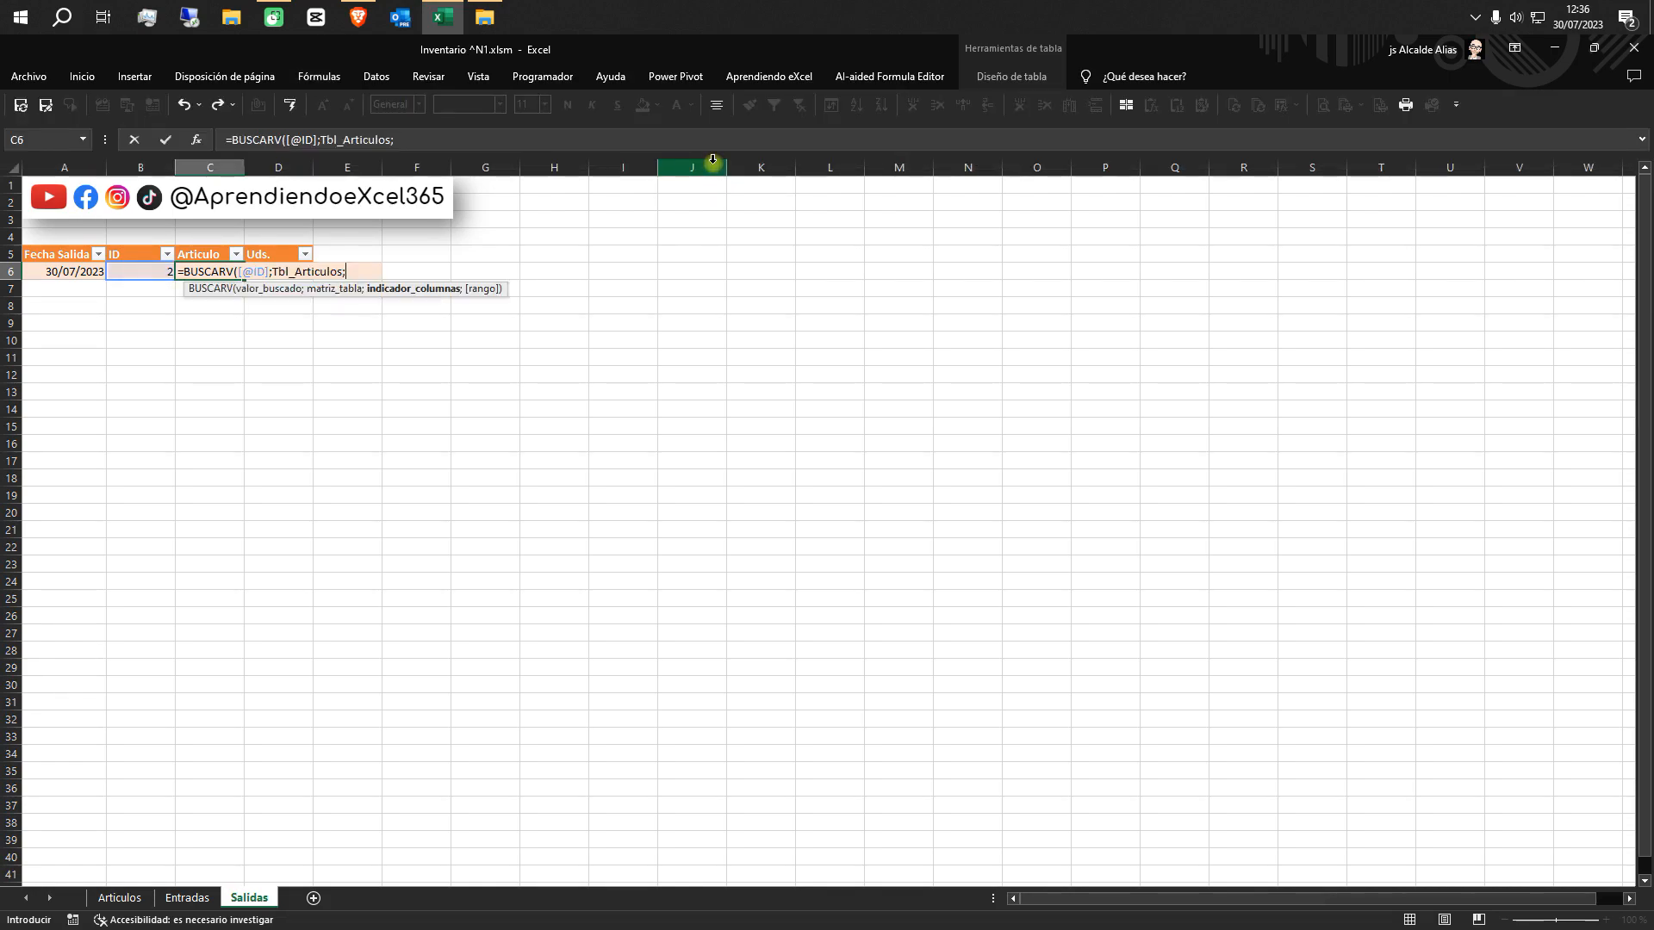
type("2;0)")
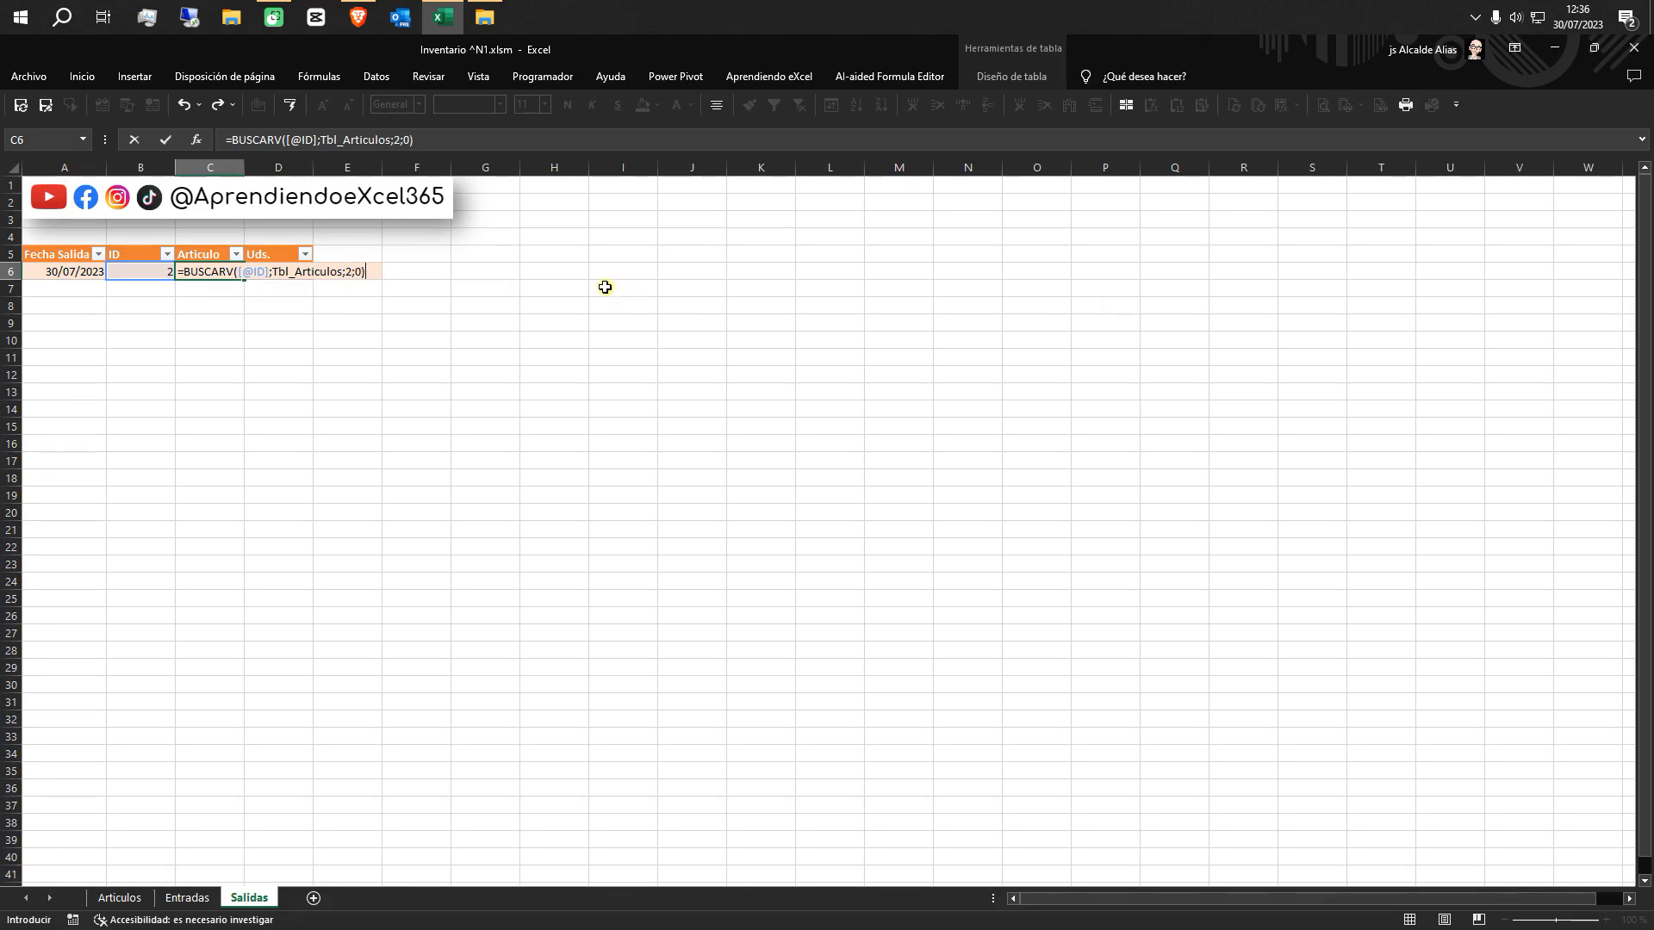
Wrap the C6 lookup in SI.ERROR with "" as the value on error and commit the formula
left_click(230, 140)
type("SI.ERROR(")
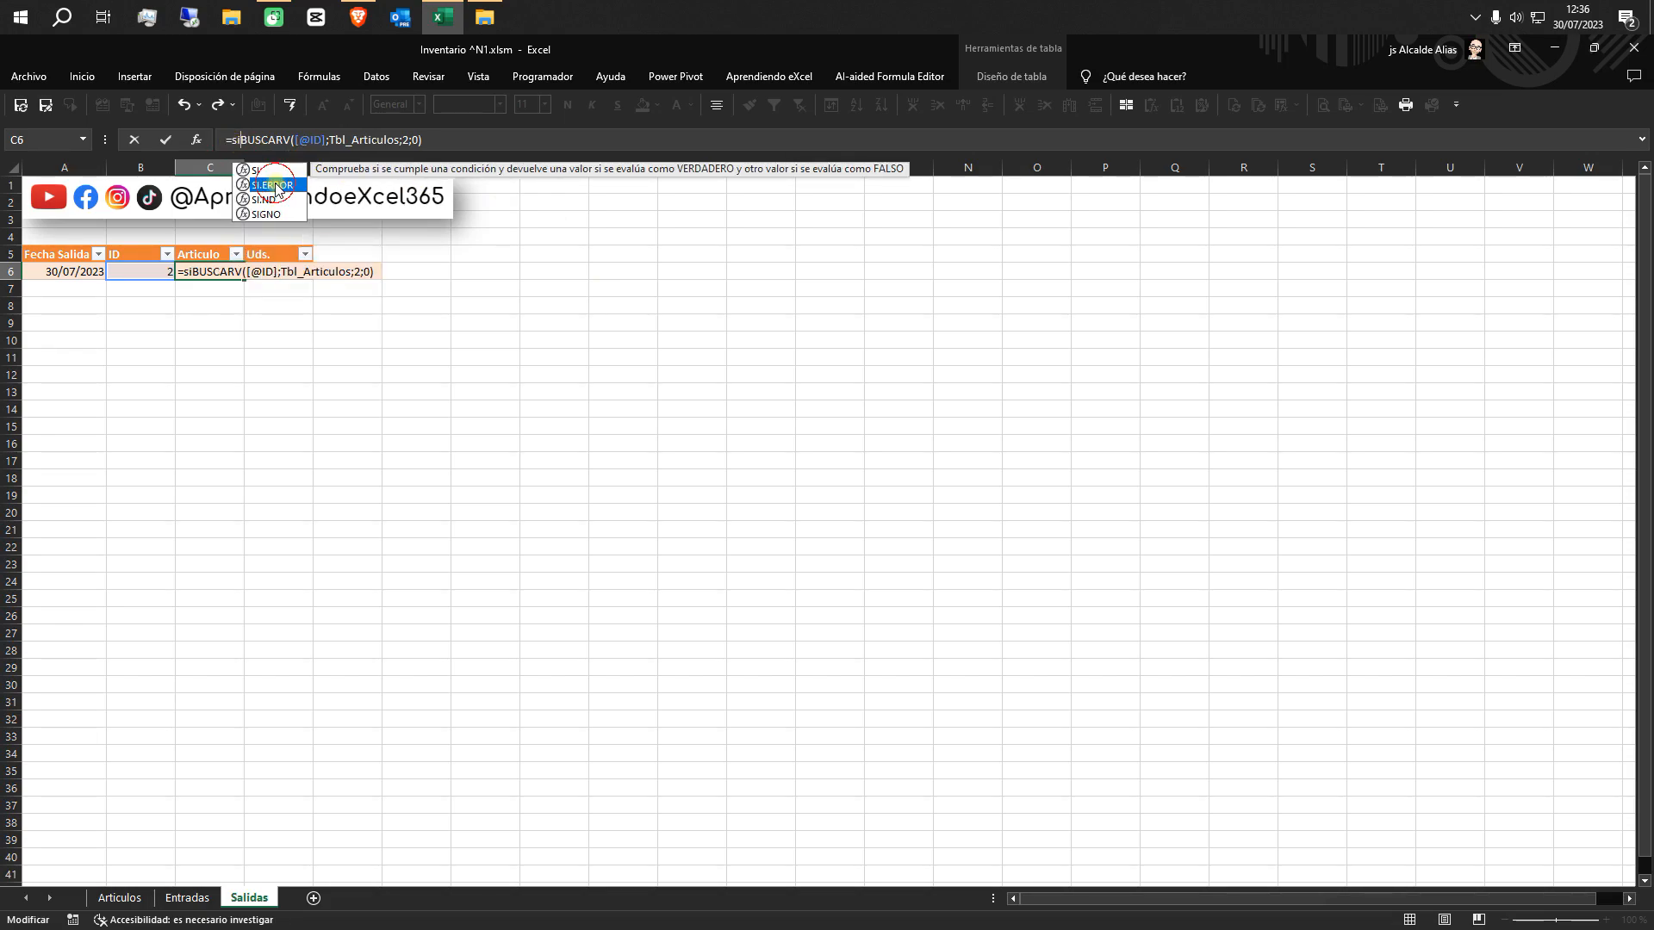
left_click(489, 142)
type(";\"\"")
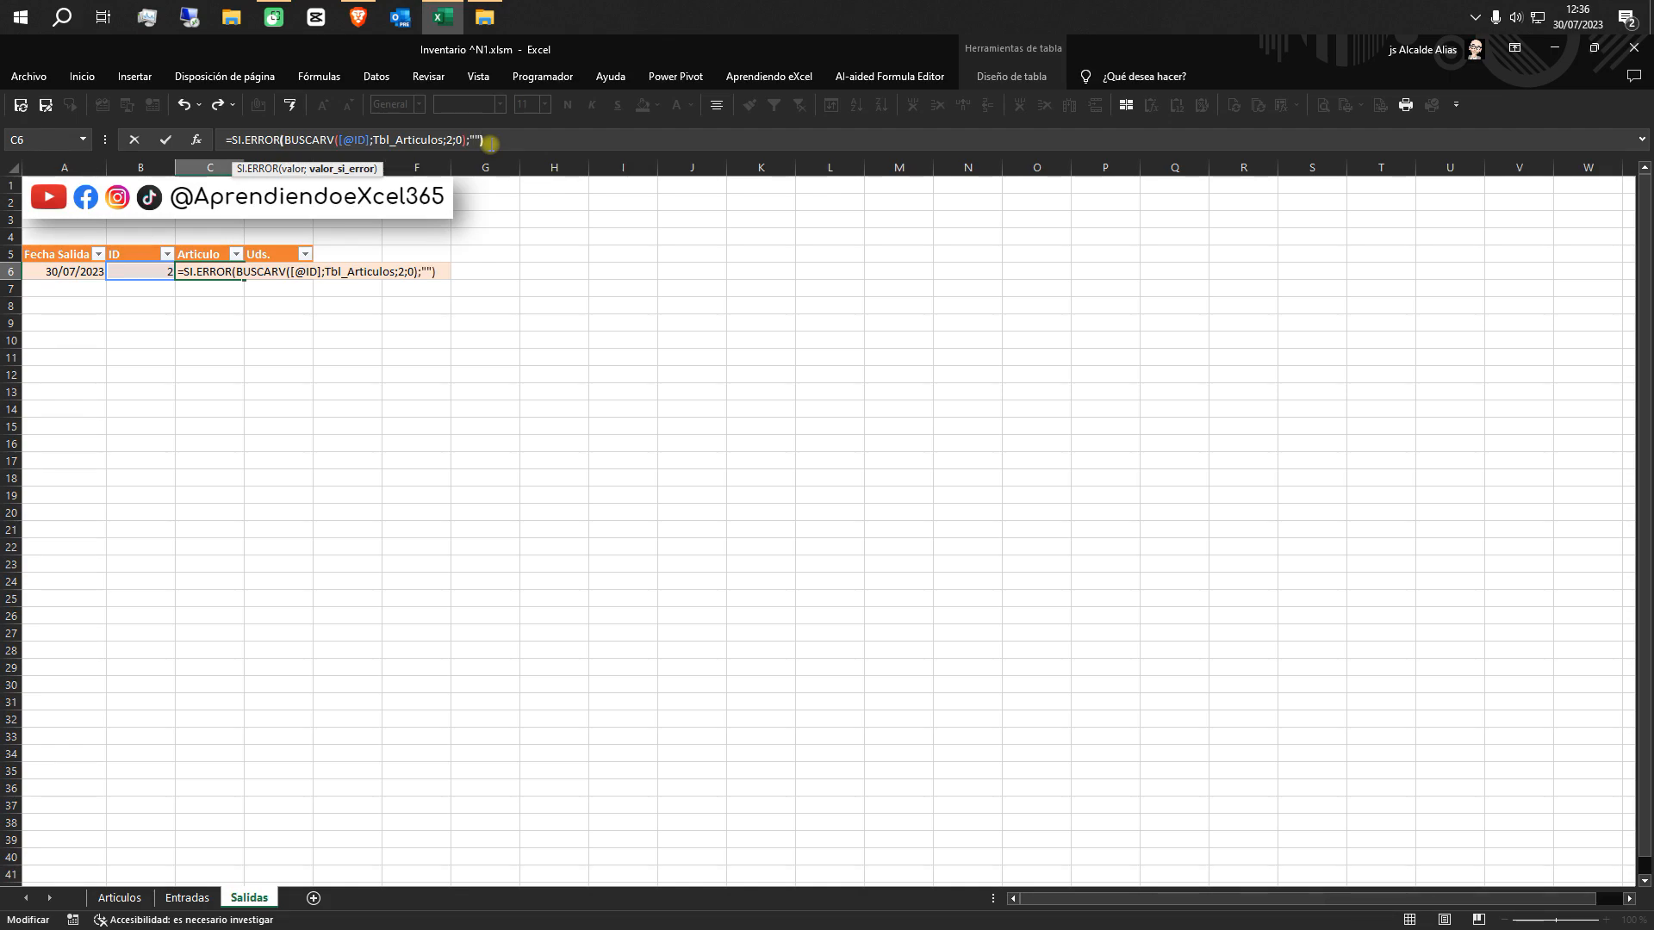
type(")")
key("Return")
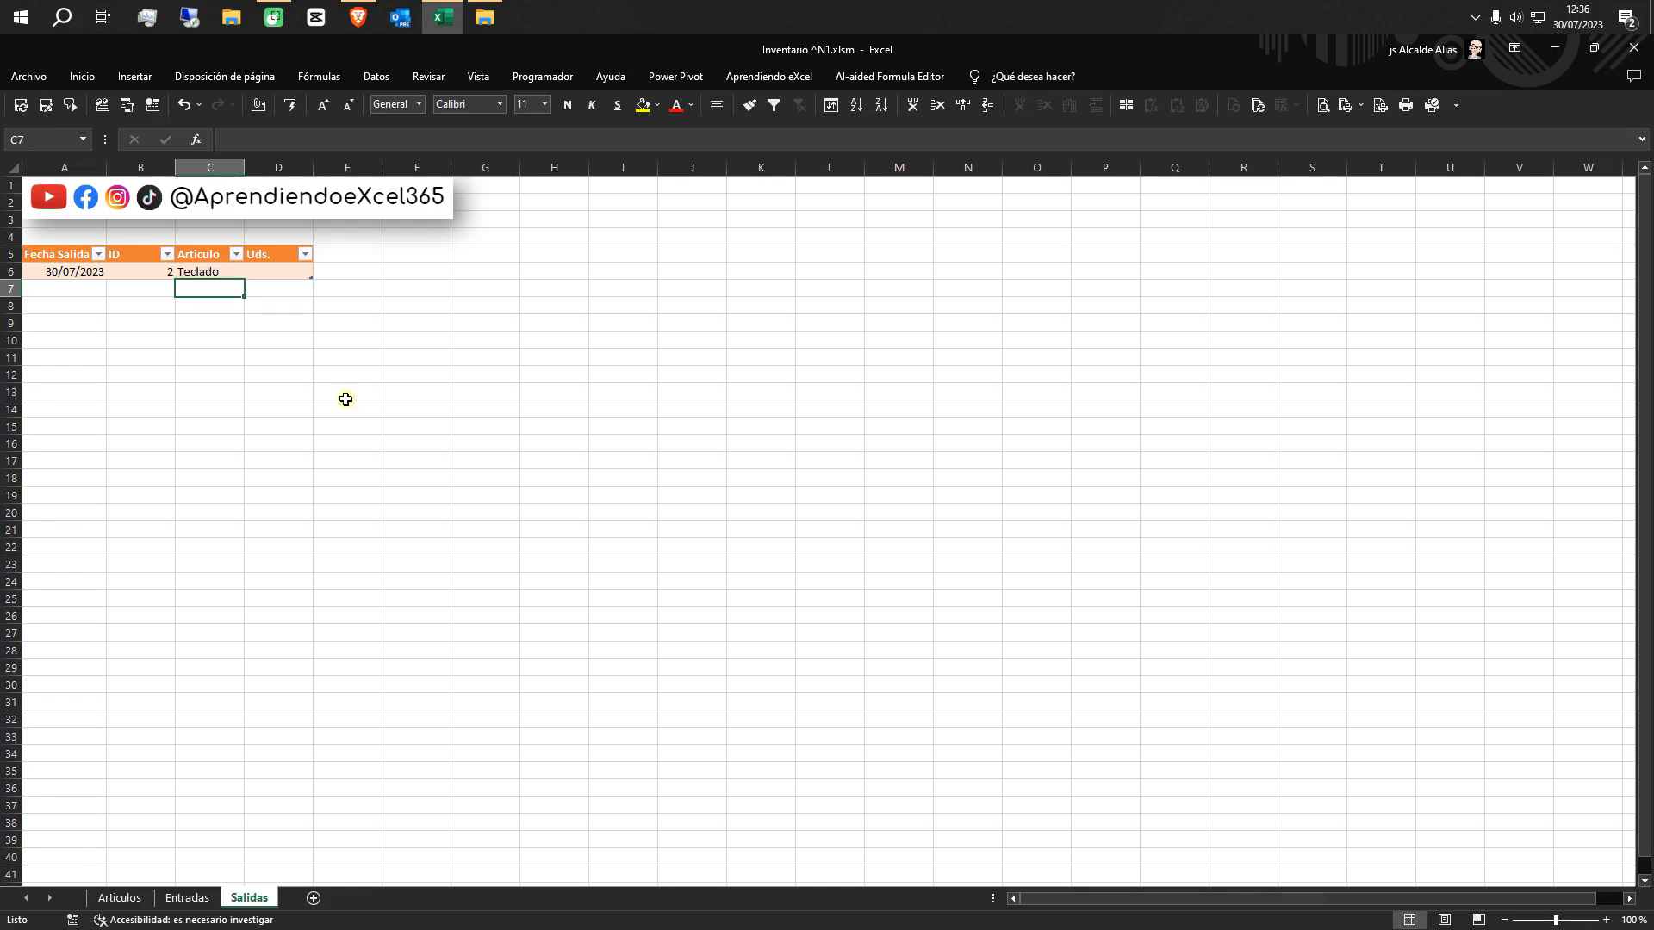
Enter 1 as the Uds. value in cell D6 of the Salidas table
left_click(292, 272)
type("1")
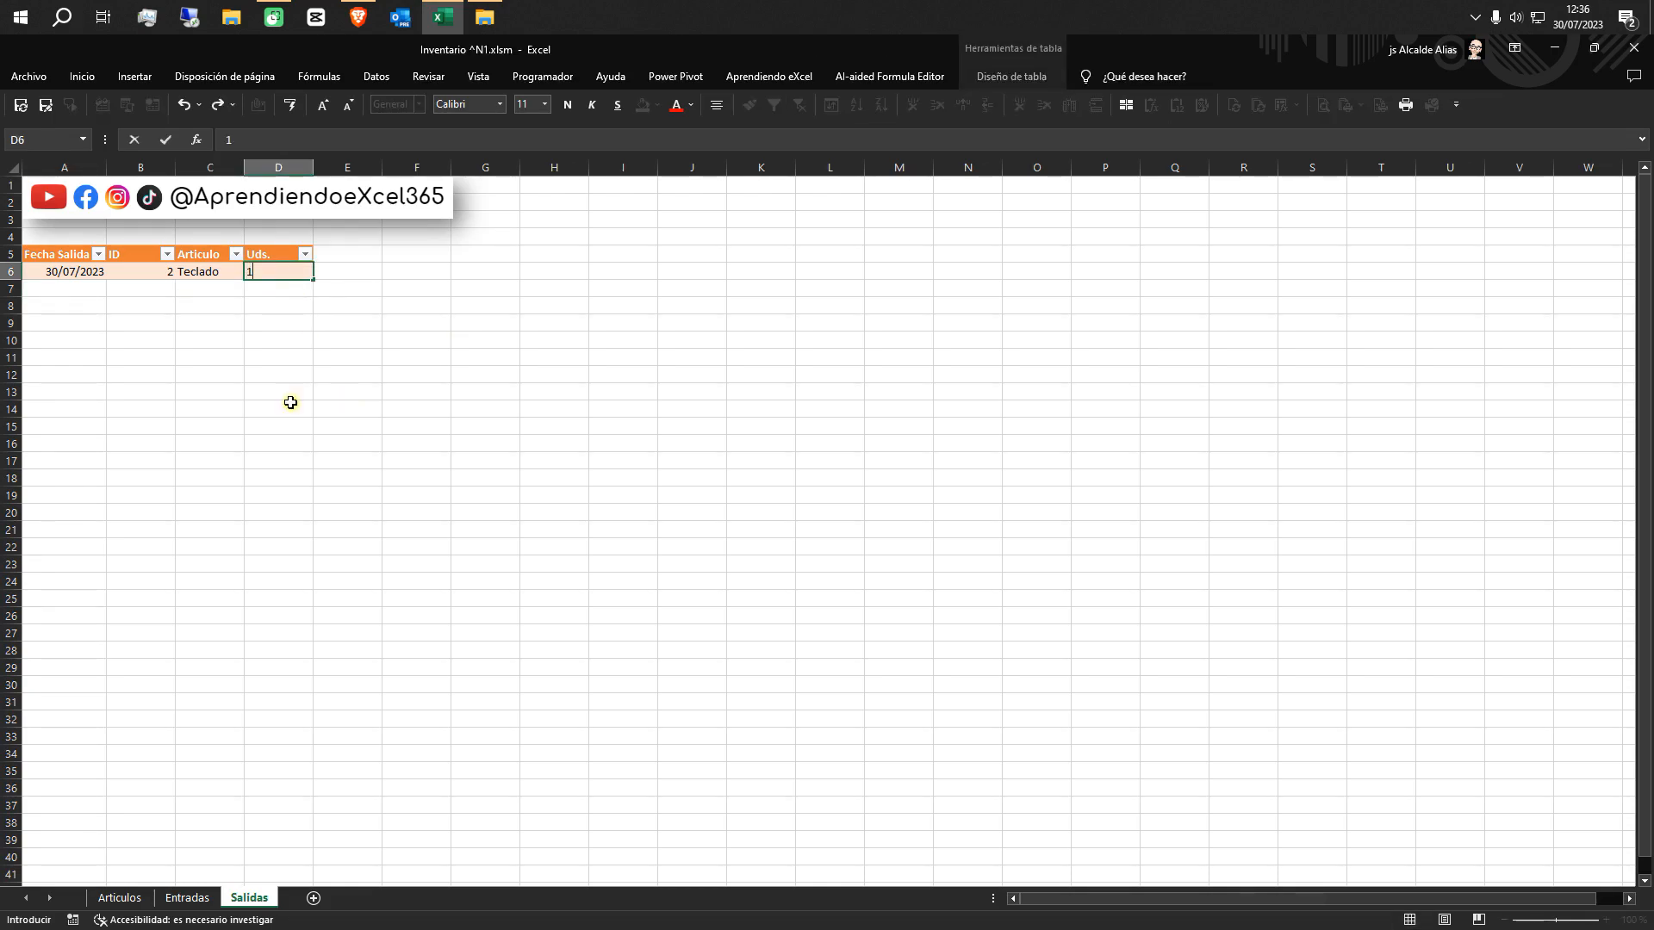
left_click(295, 425)
Add a PVP column to the Salidas table by entering its header in cell E5
left_click(347, 255)
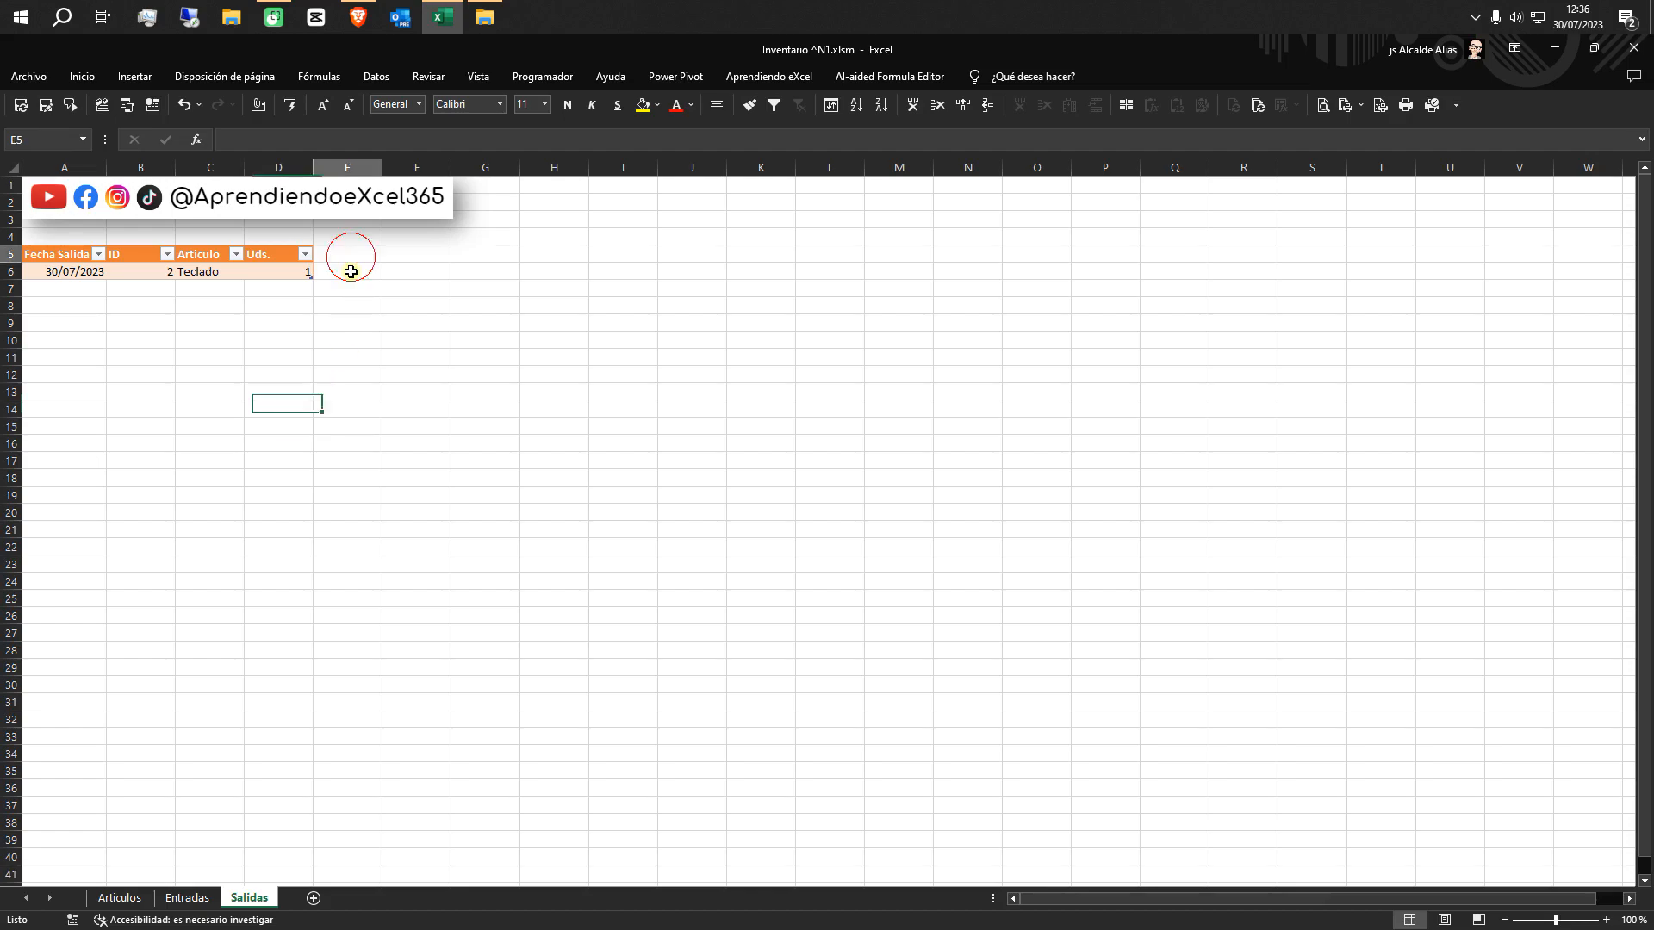
type("P")
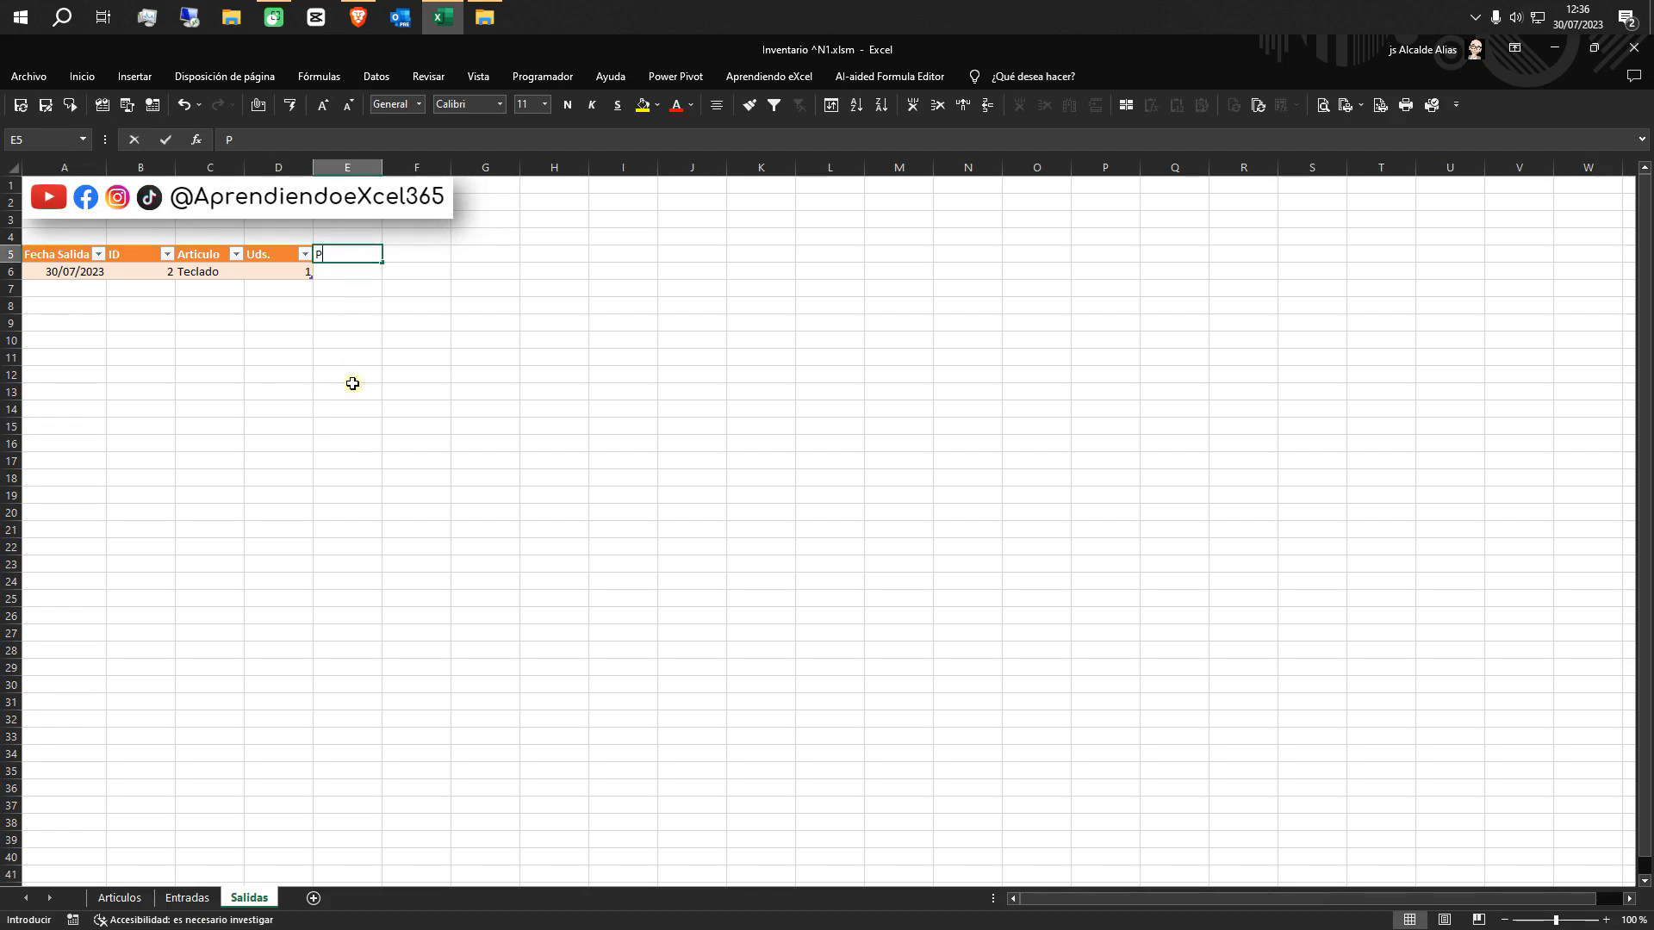
type("VP")
left_click(352, 383)
left_click(356, 274)
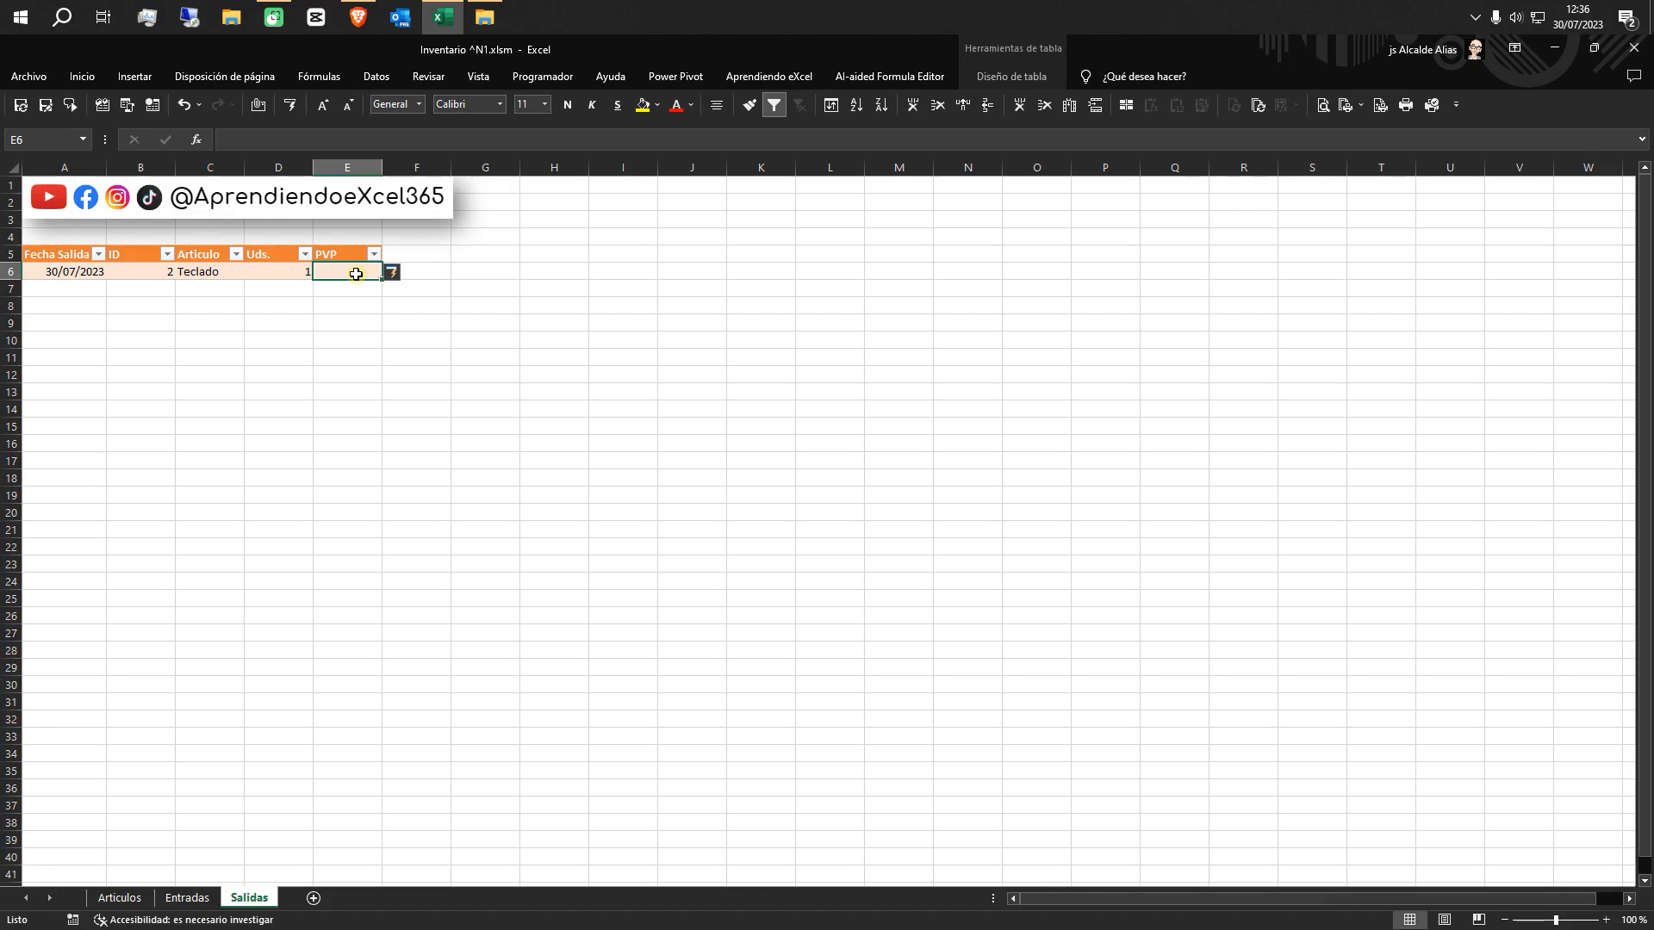
type("=bus")
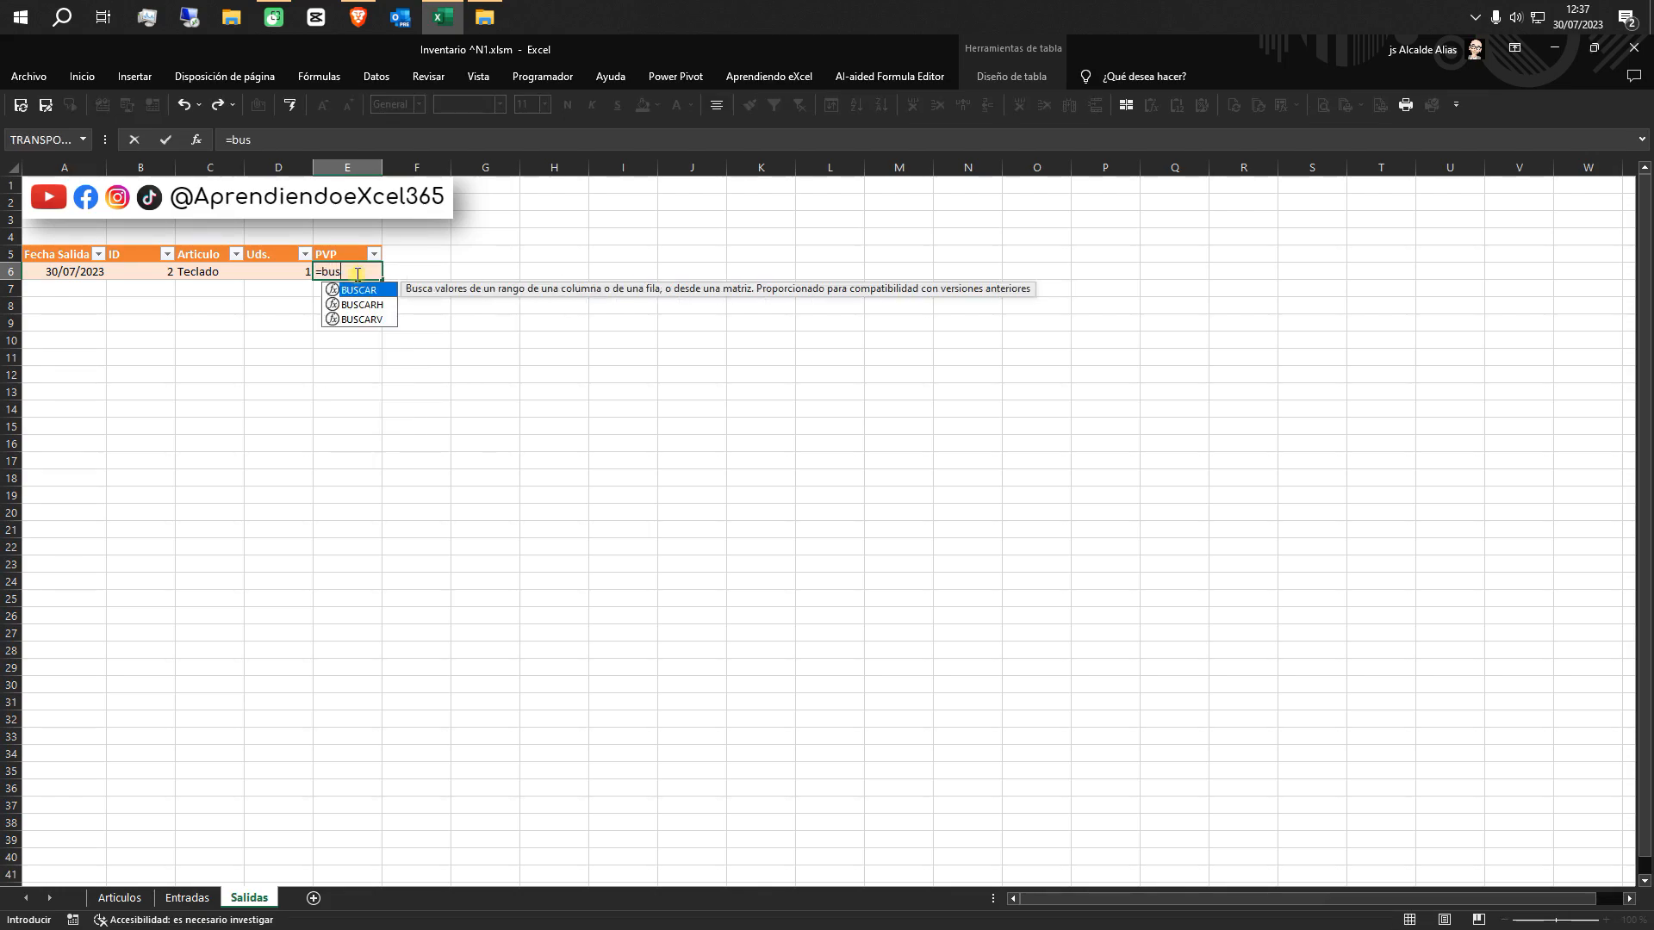
double_click(368, 319)
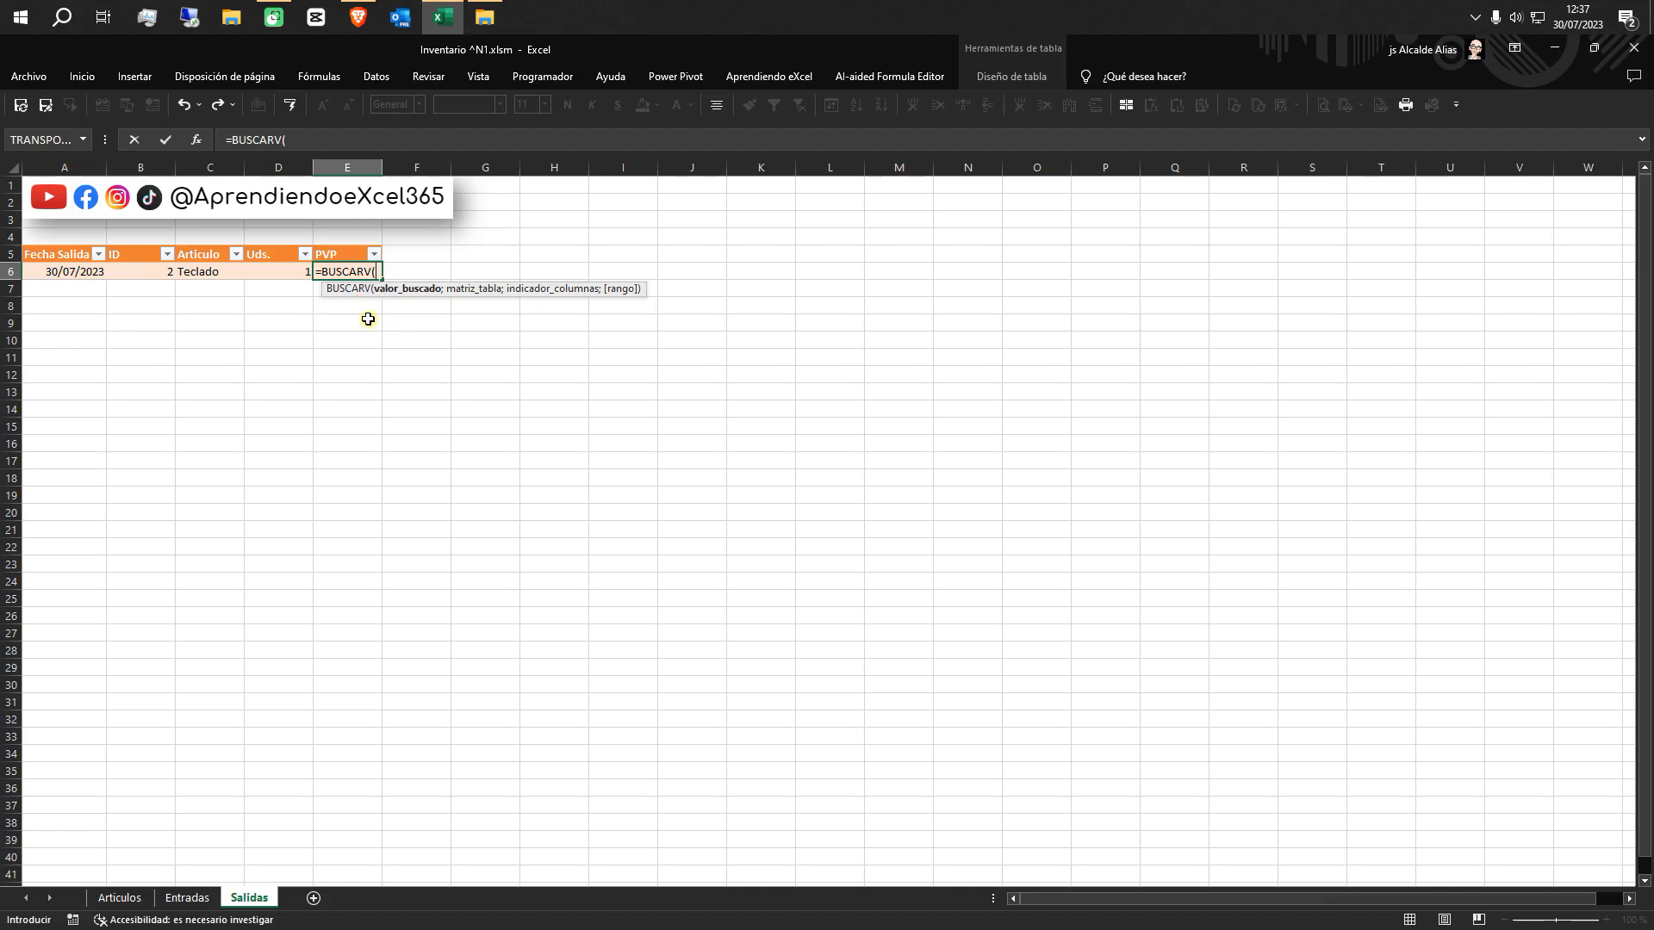
left_click(156, 274)
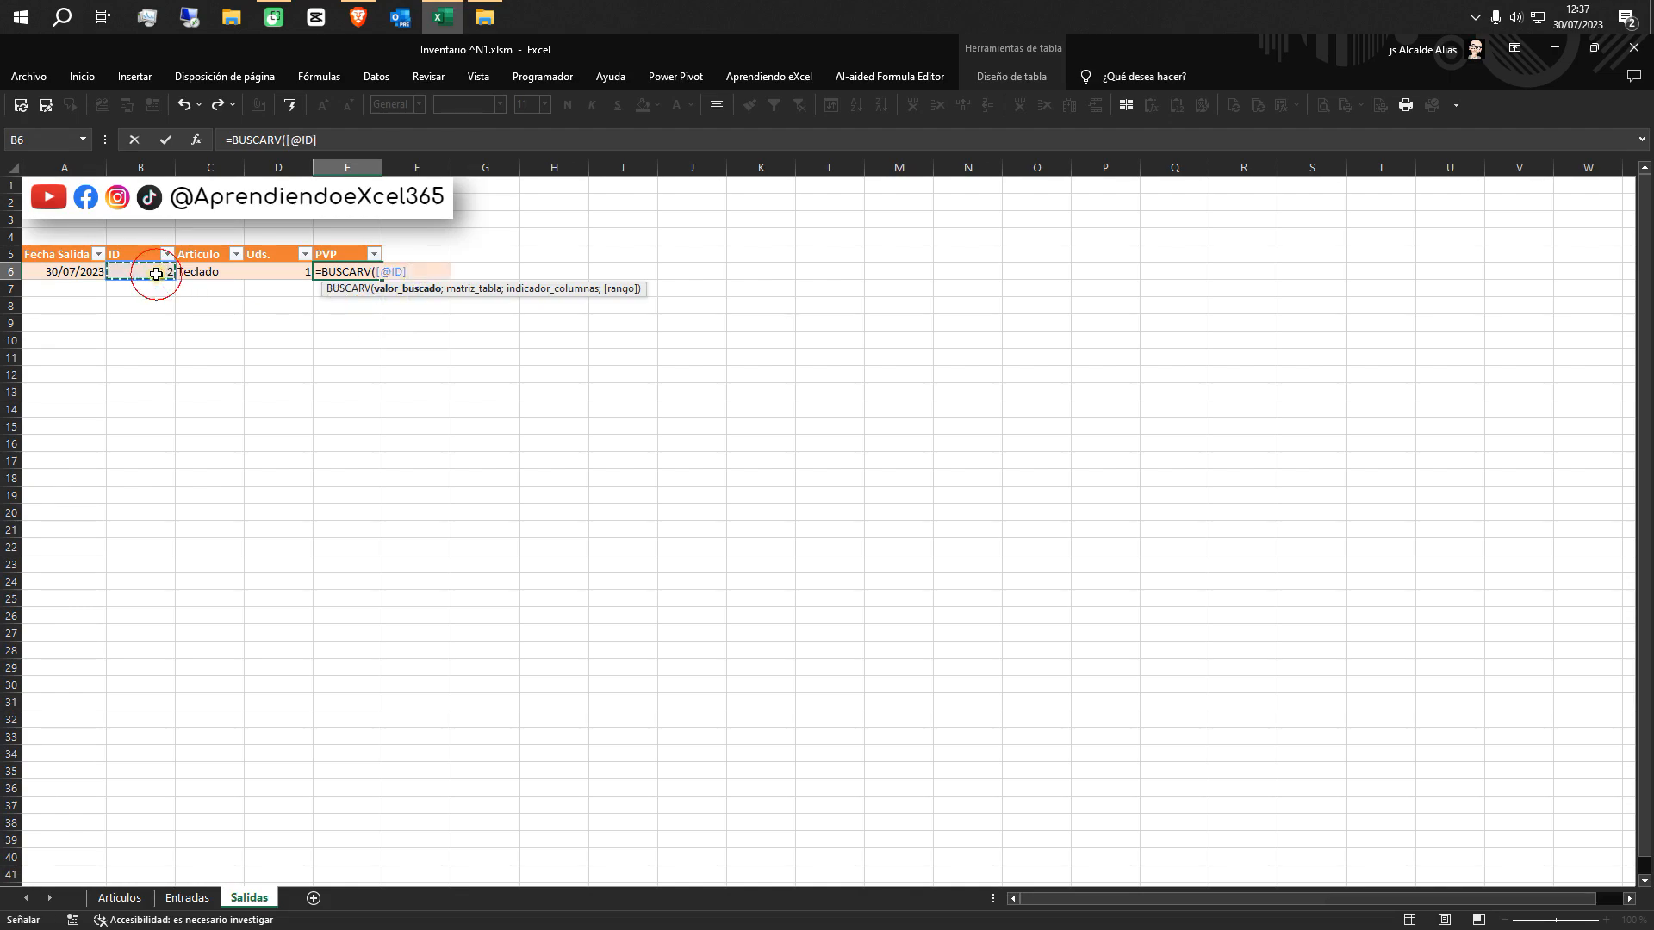
type(";")
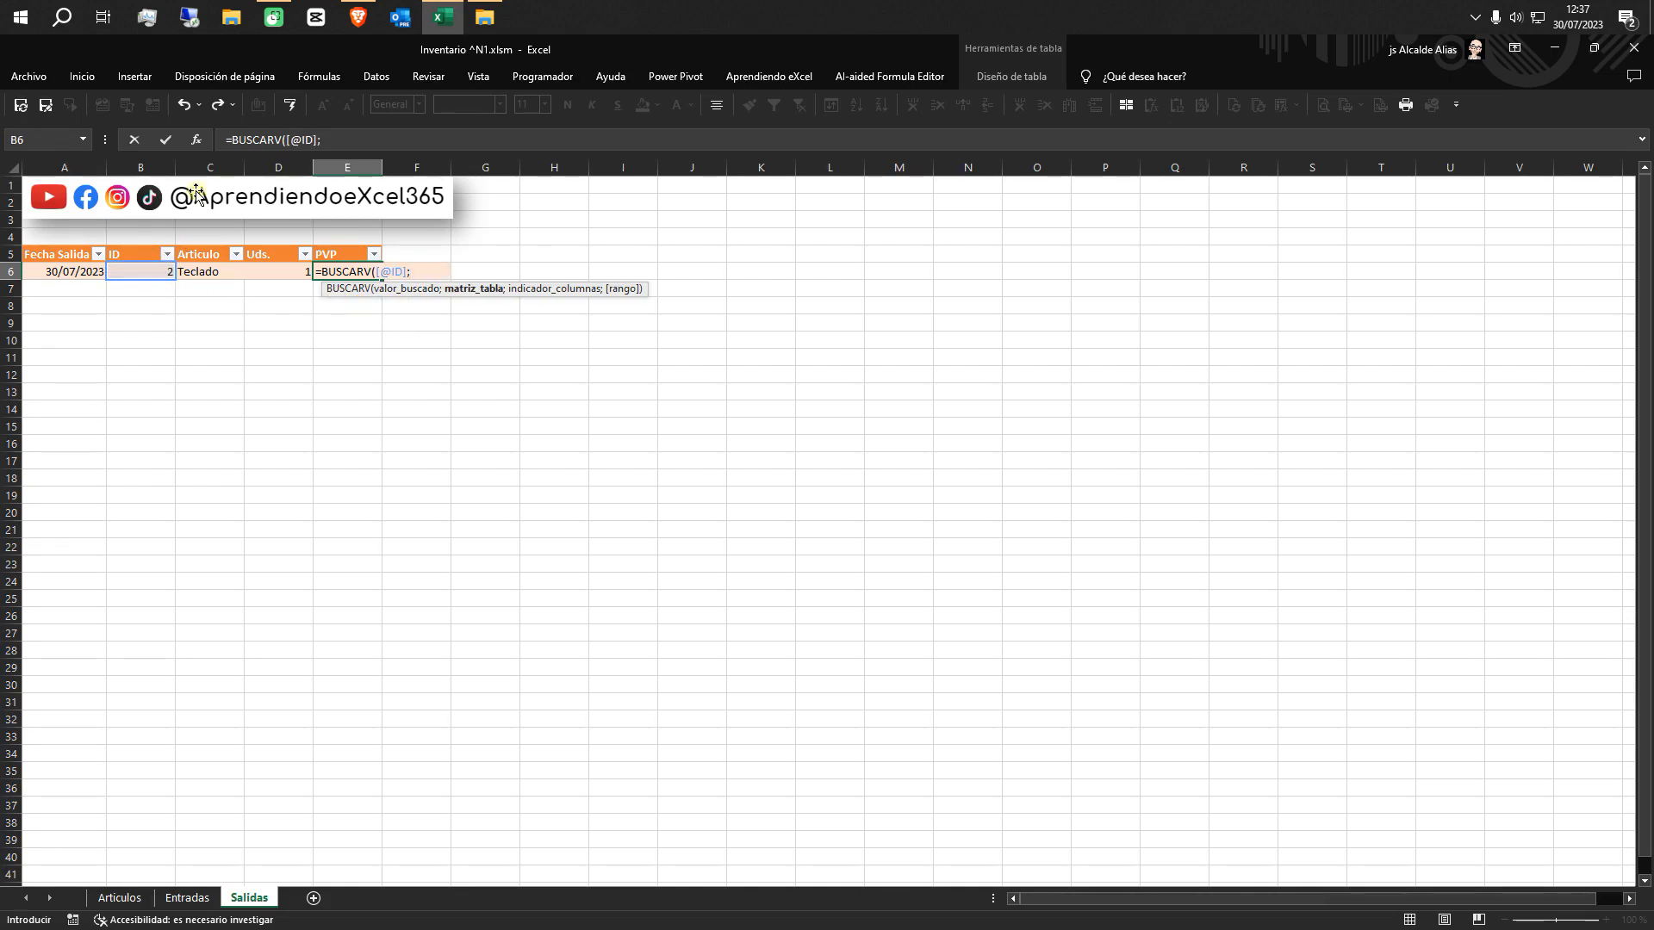
left_click(320, 77)
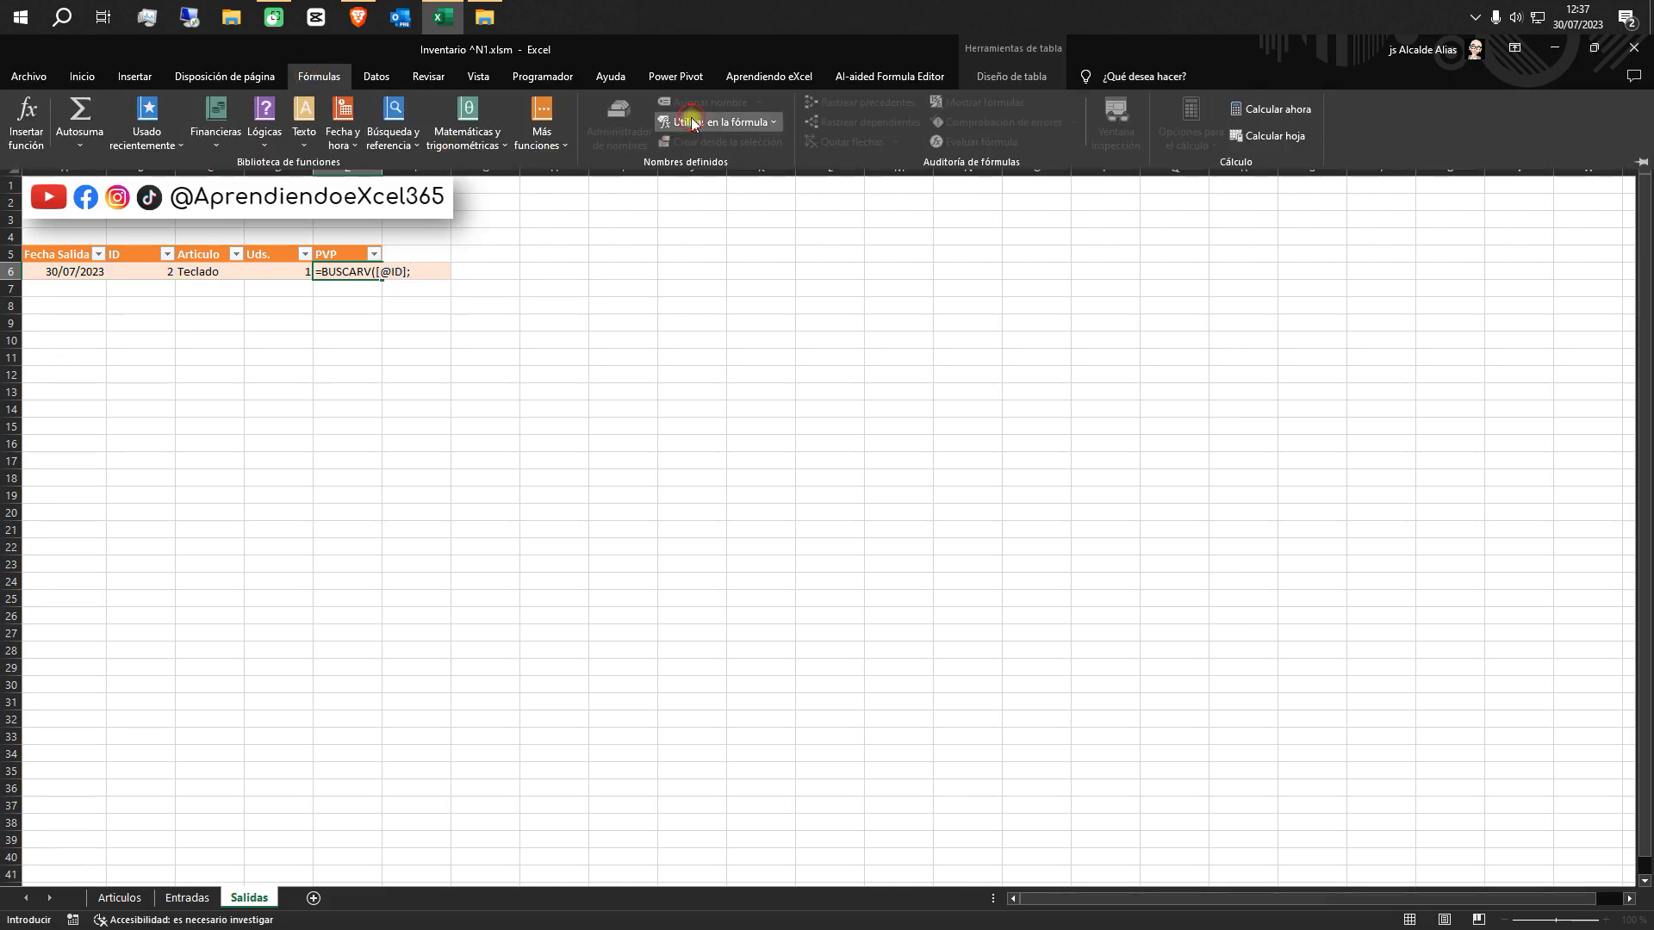
left_click(719, 121)
left_click(696, 164)
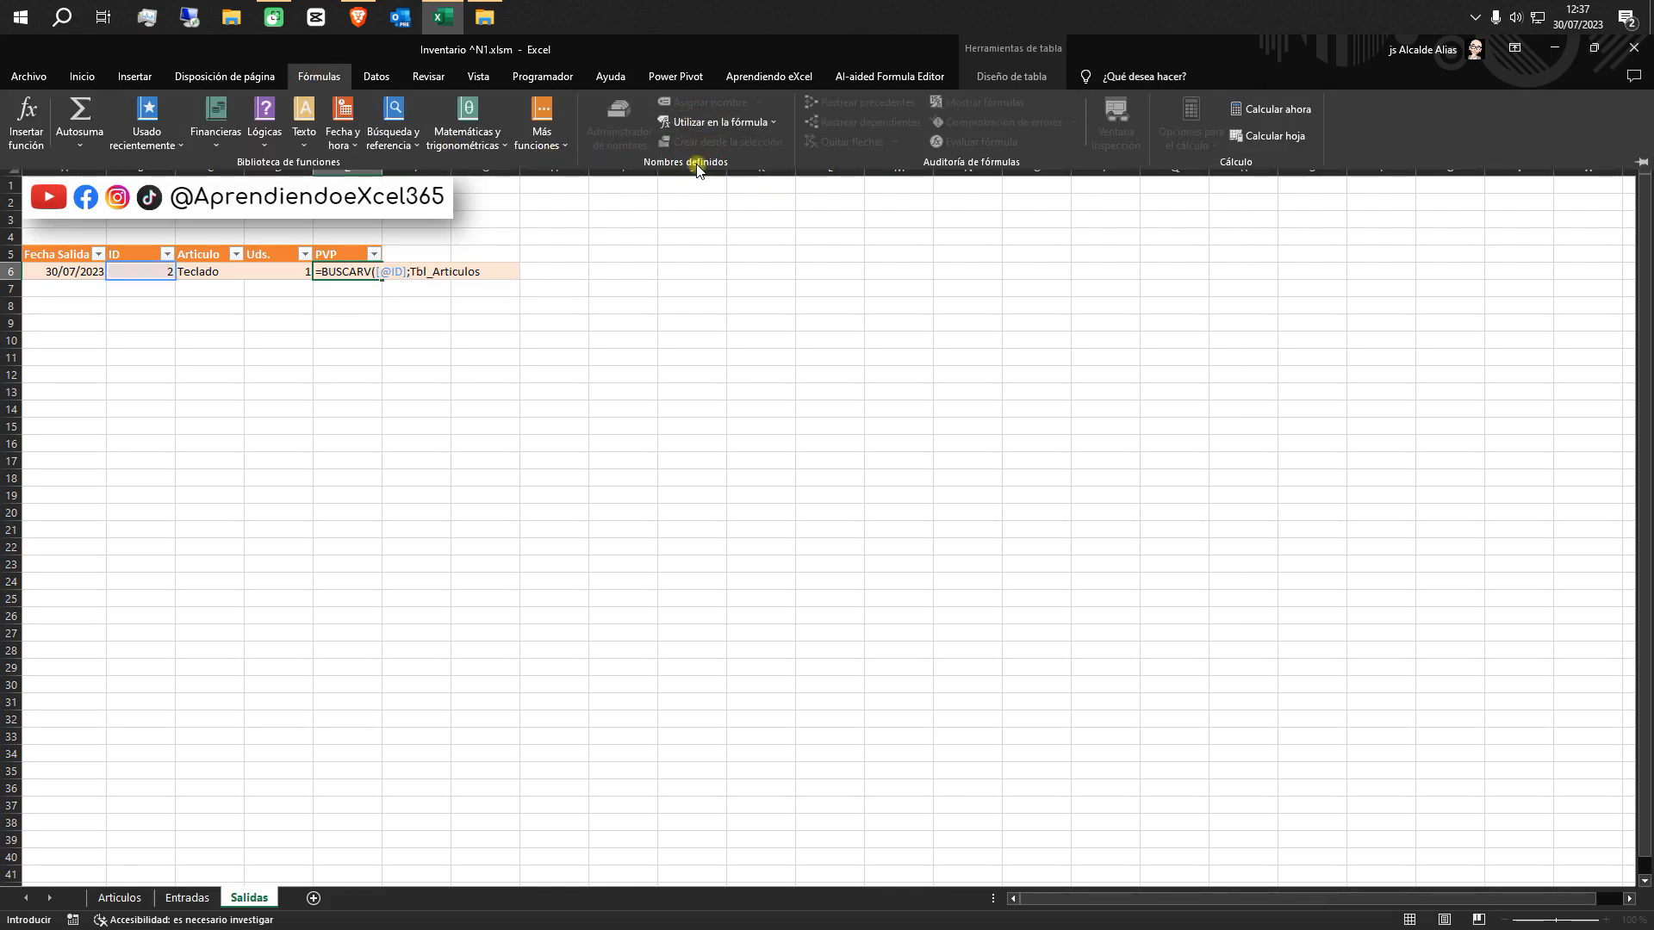
type(";")
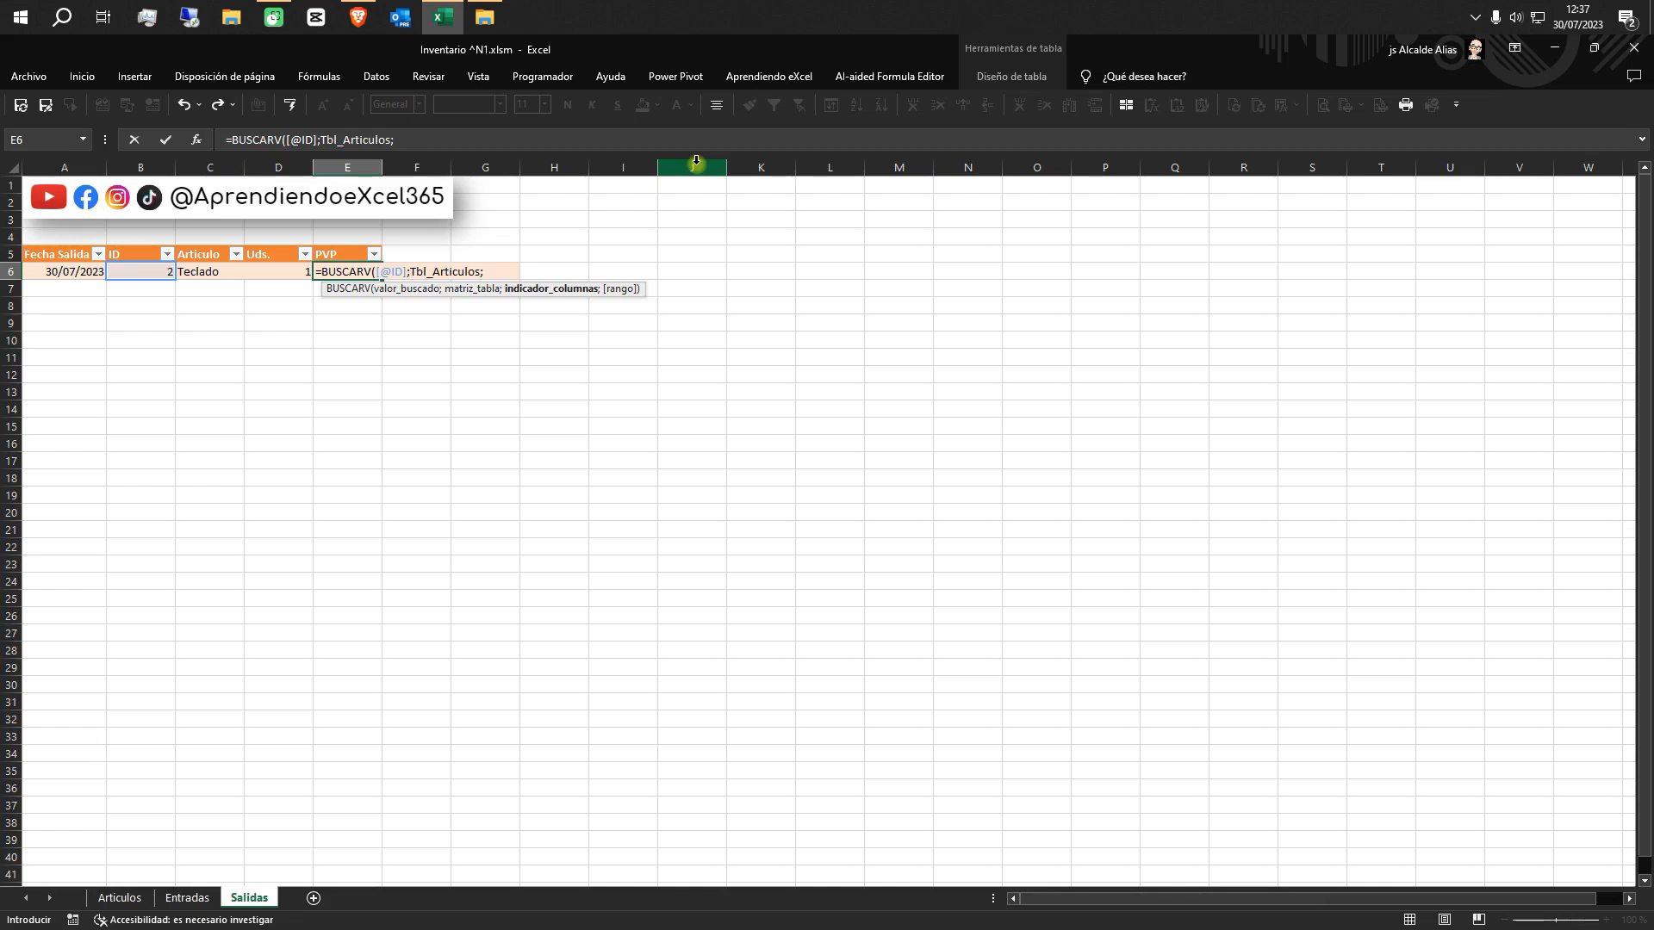
Check the PVP column's position on the Articulos sheet and complete the E6 lookup with column index 5 and exact match 0
left_click(120, 897)
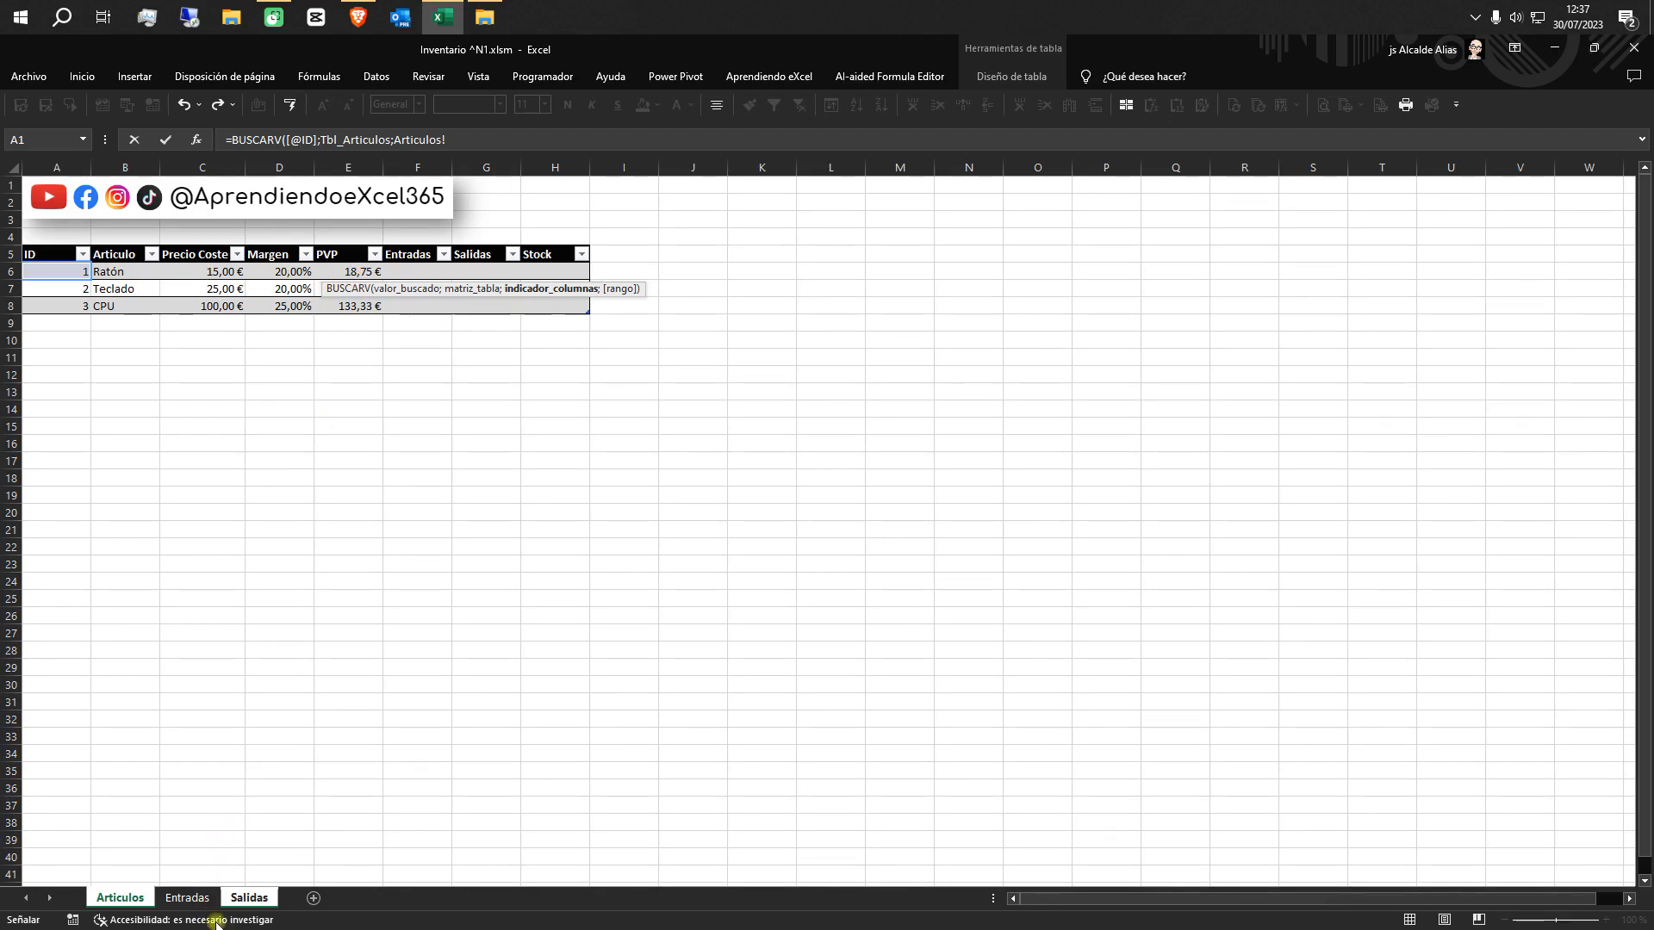
left_click(249, 898)
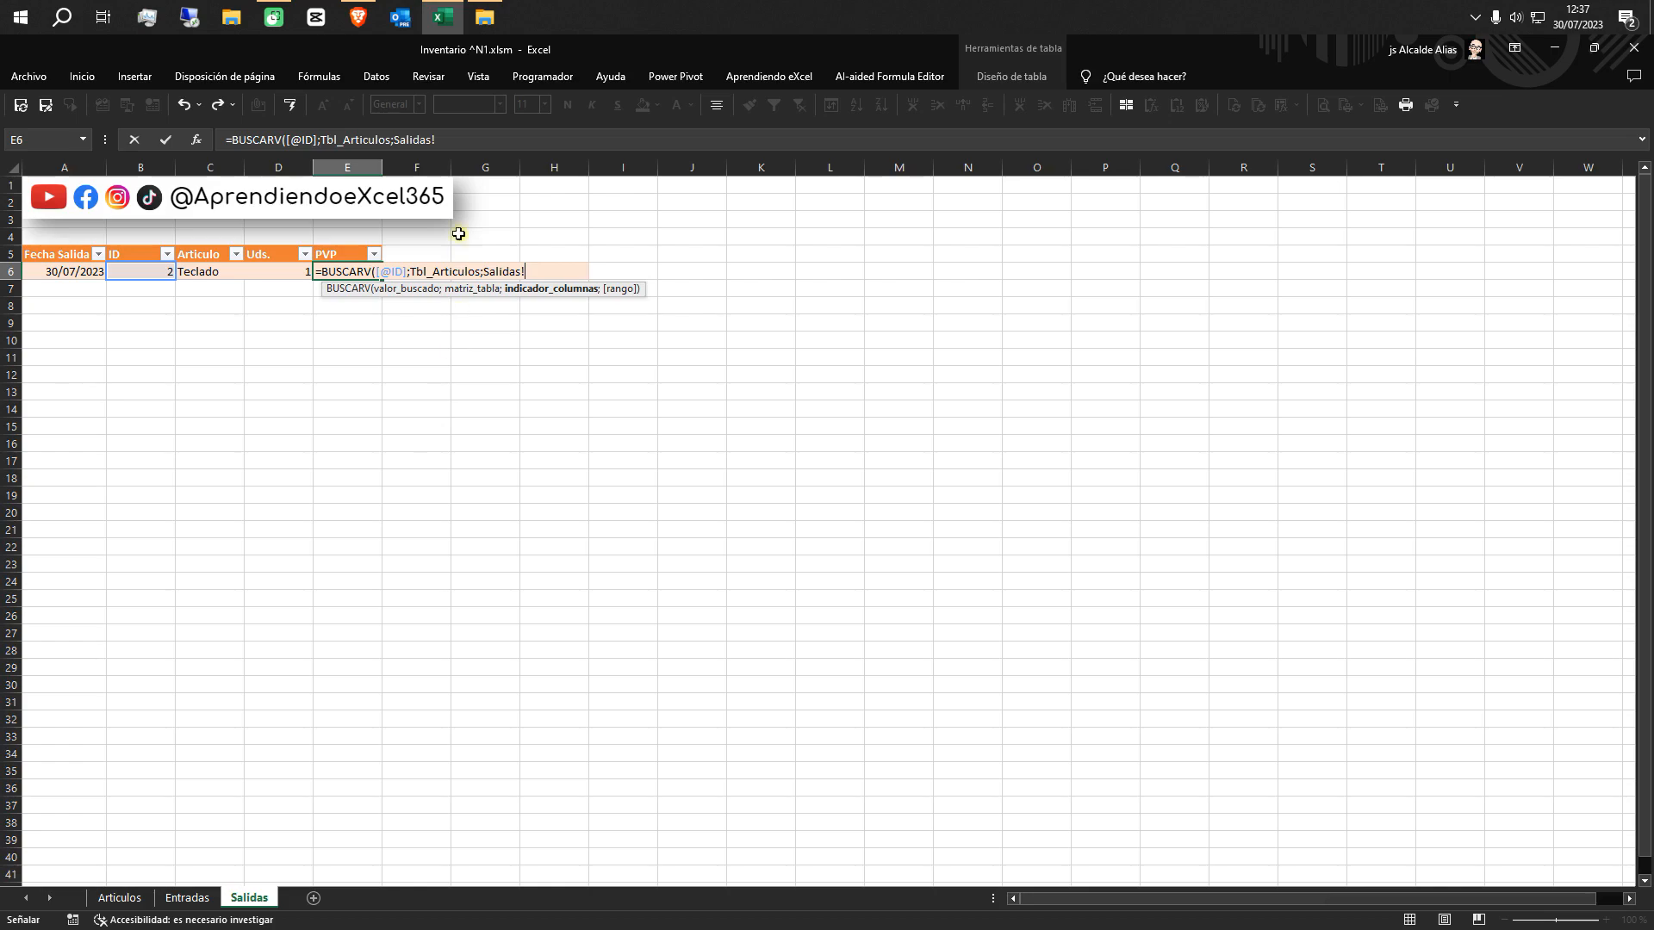
left_click(465, 136)
key("BackSpace")
key("BackSpace")
key("BackSpace")
key("BackSpace")
key("BackSpace")
key("BackSpace")
key("BackSpace")
key("BackSpace")
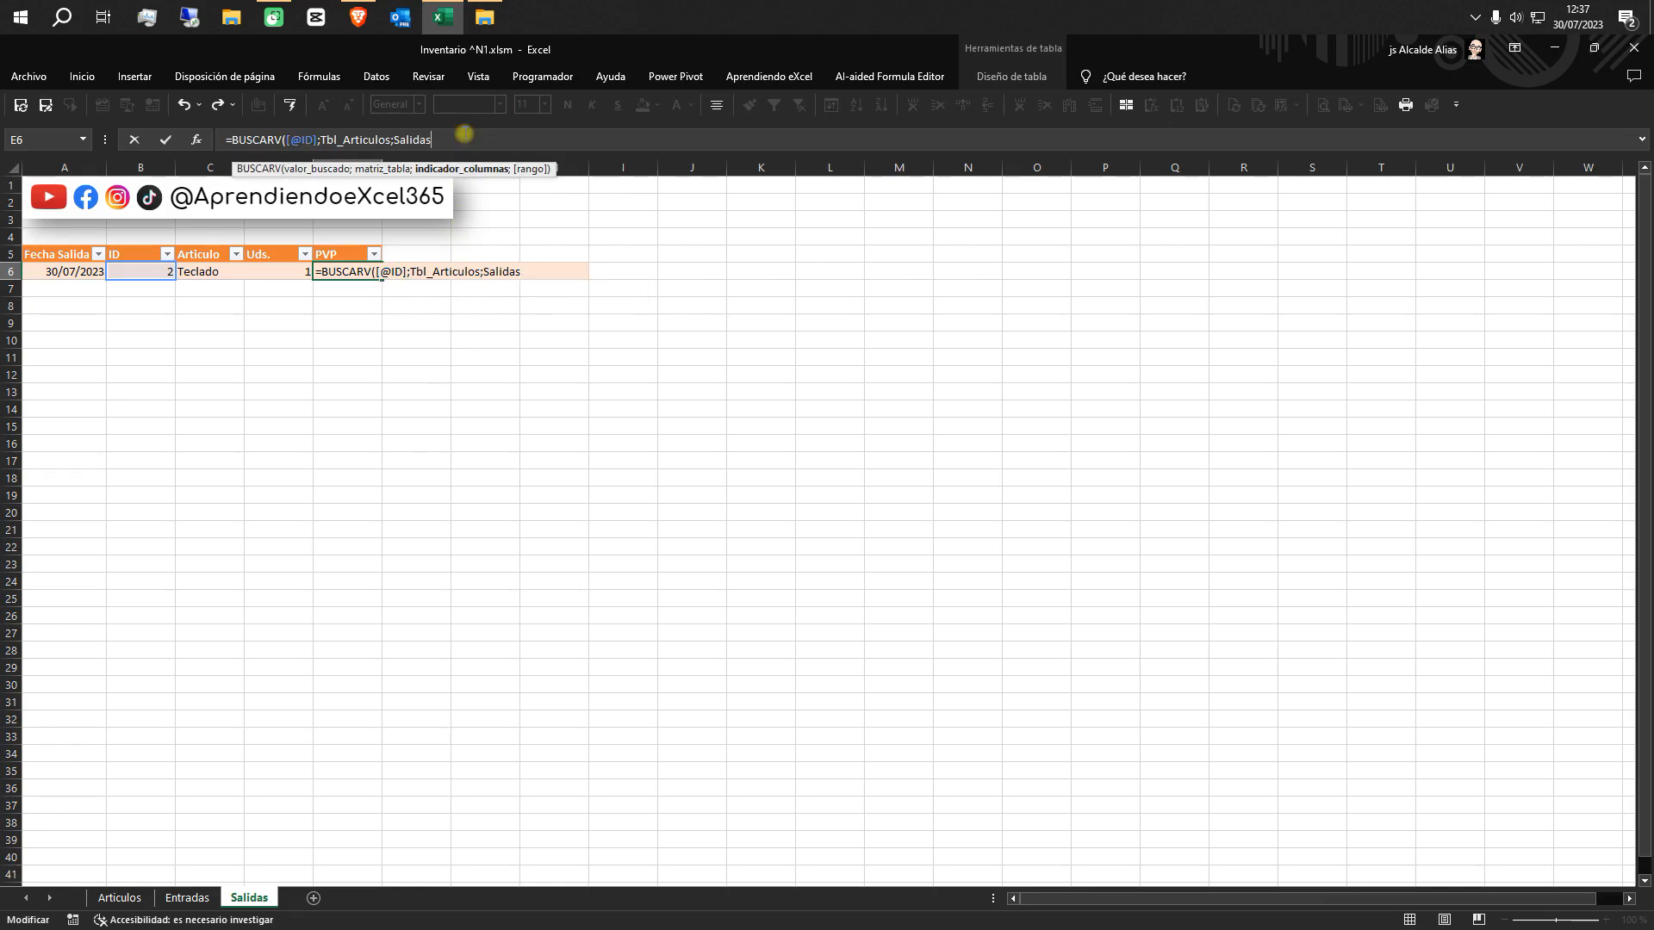
type("5;0)")
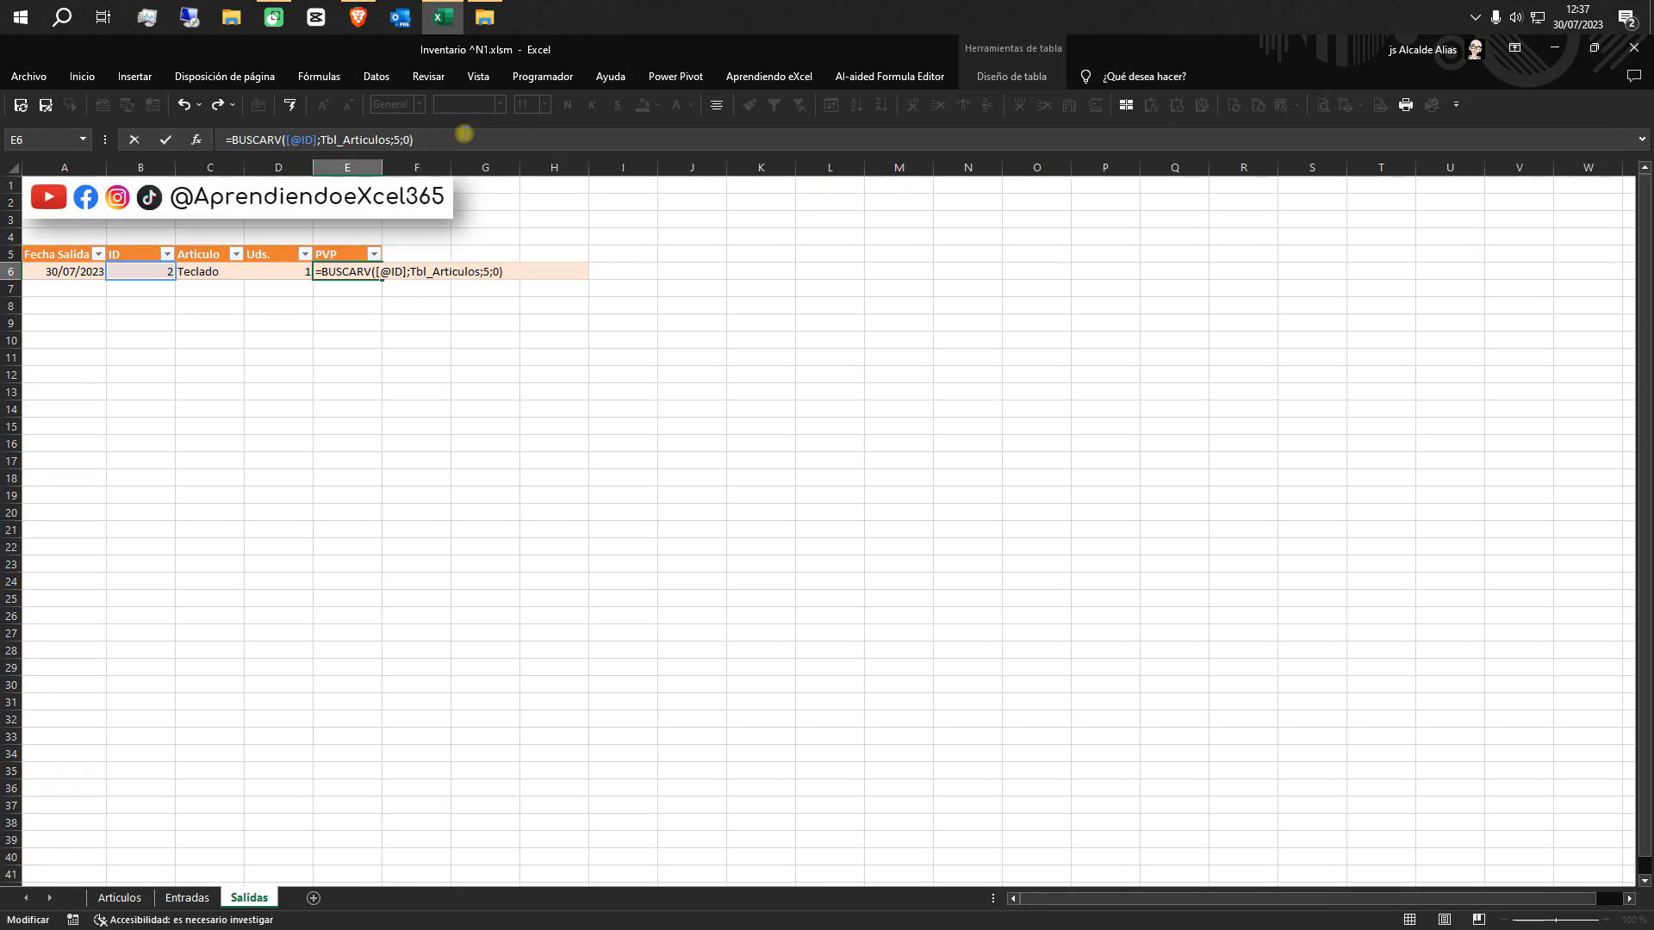
Wrap the BUSCARV formula in E6 in SI.ERROR, returning an empty text "" when the lookup fails
left_click(229, 140)
type("si.e")
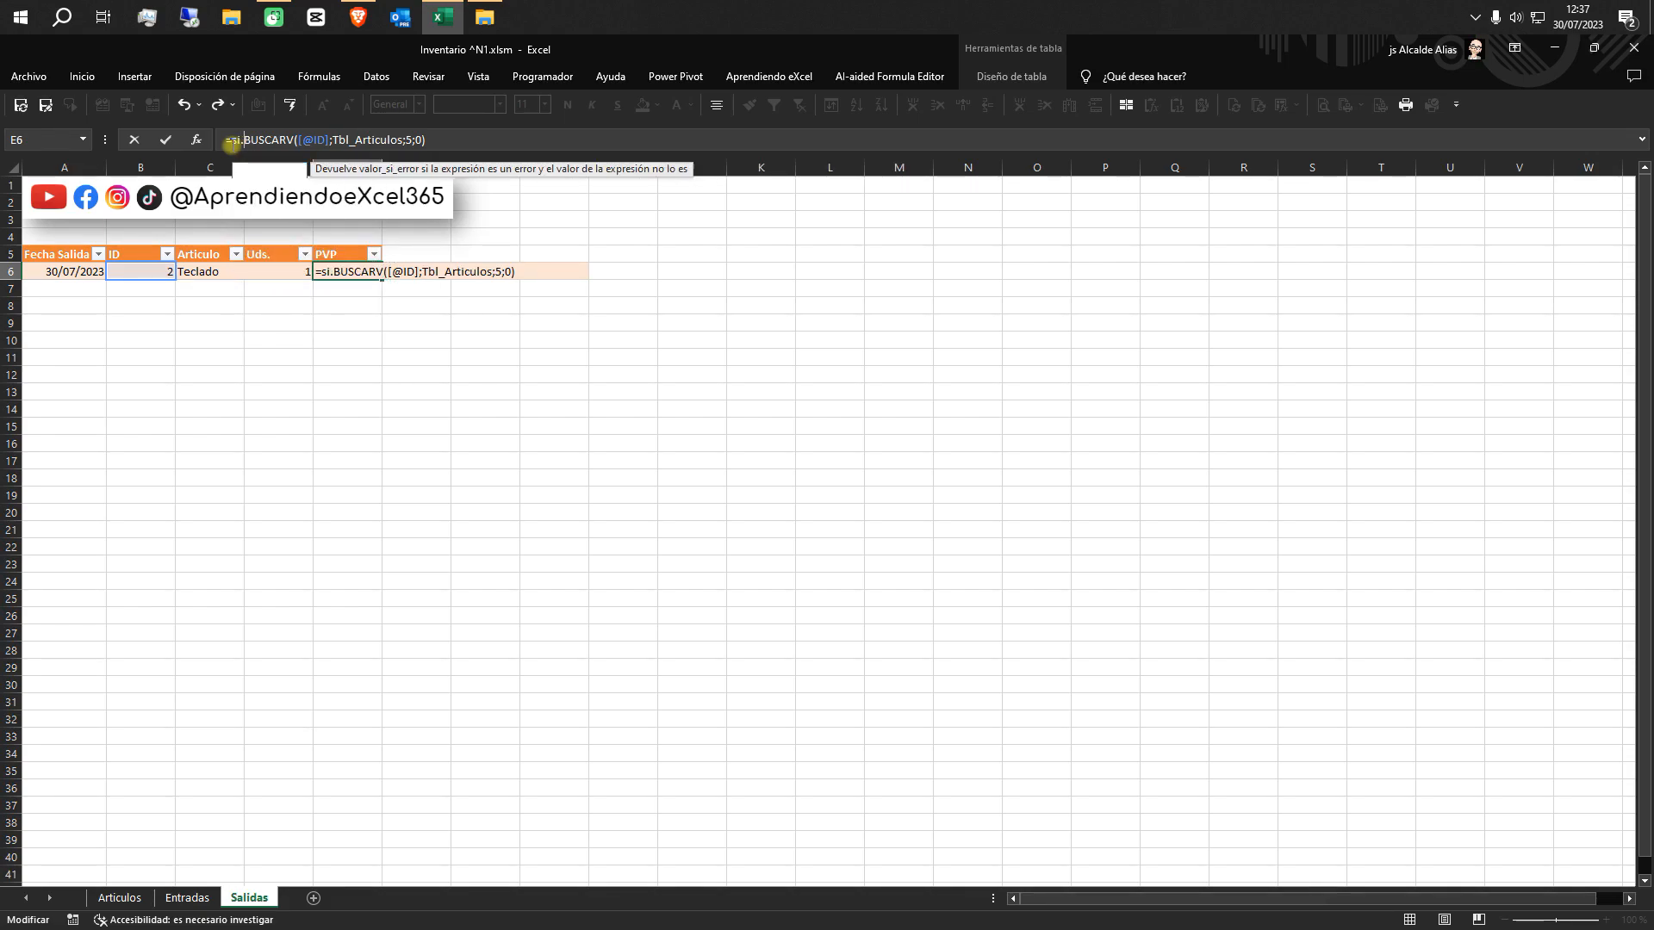
key("Tab")
left_click(500, 144)
type(")")
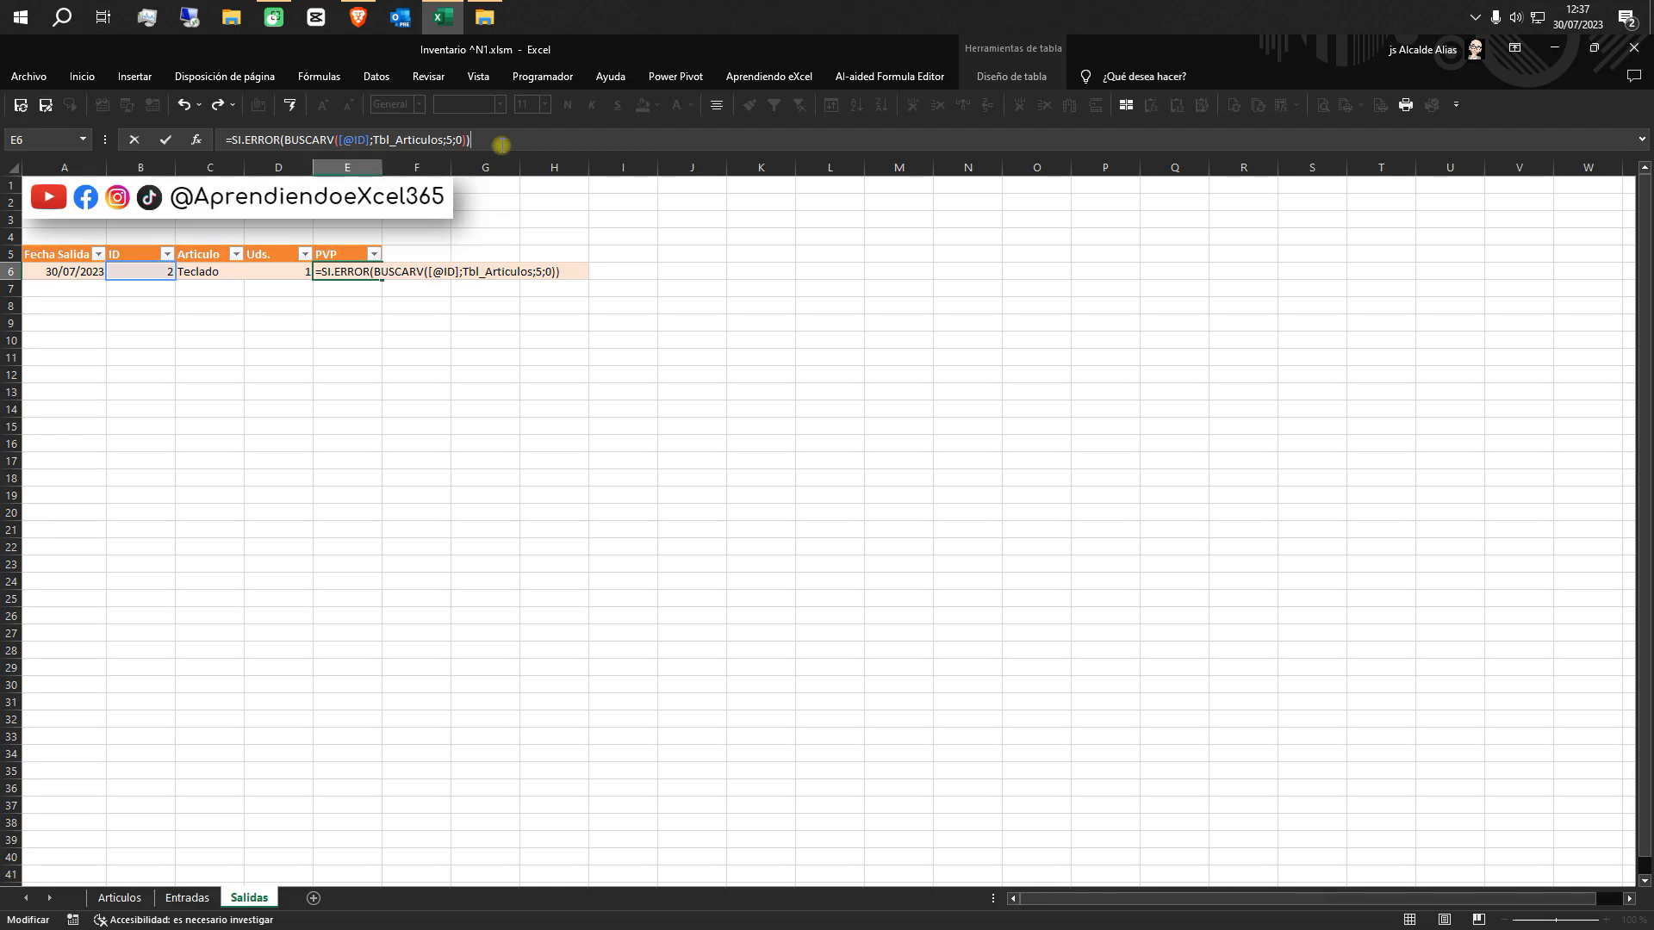
key("BackSpace")
type(";\"\"")
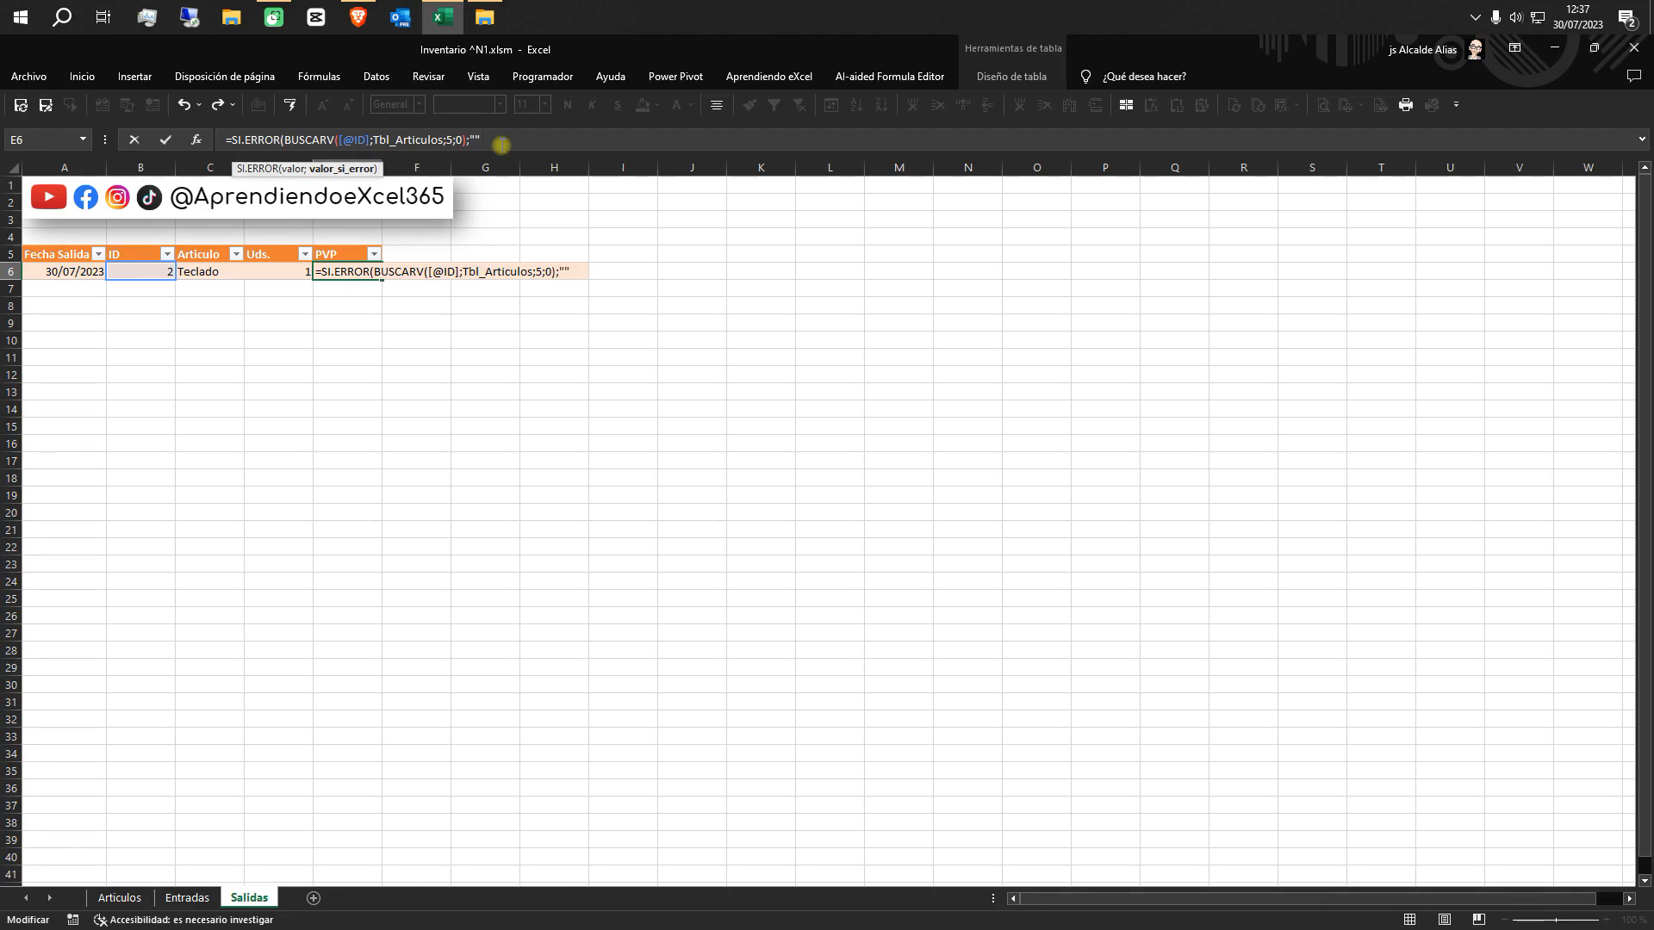
type(")")
key("Return")
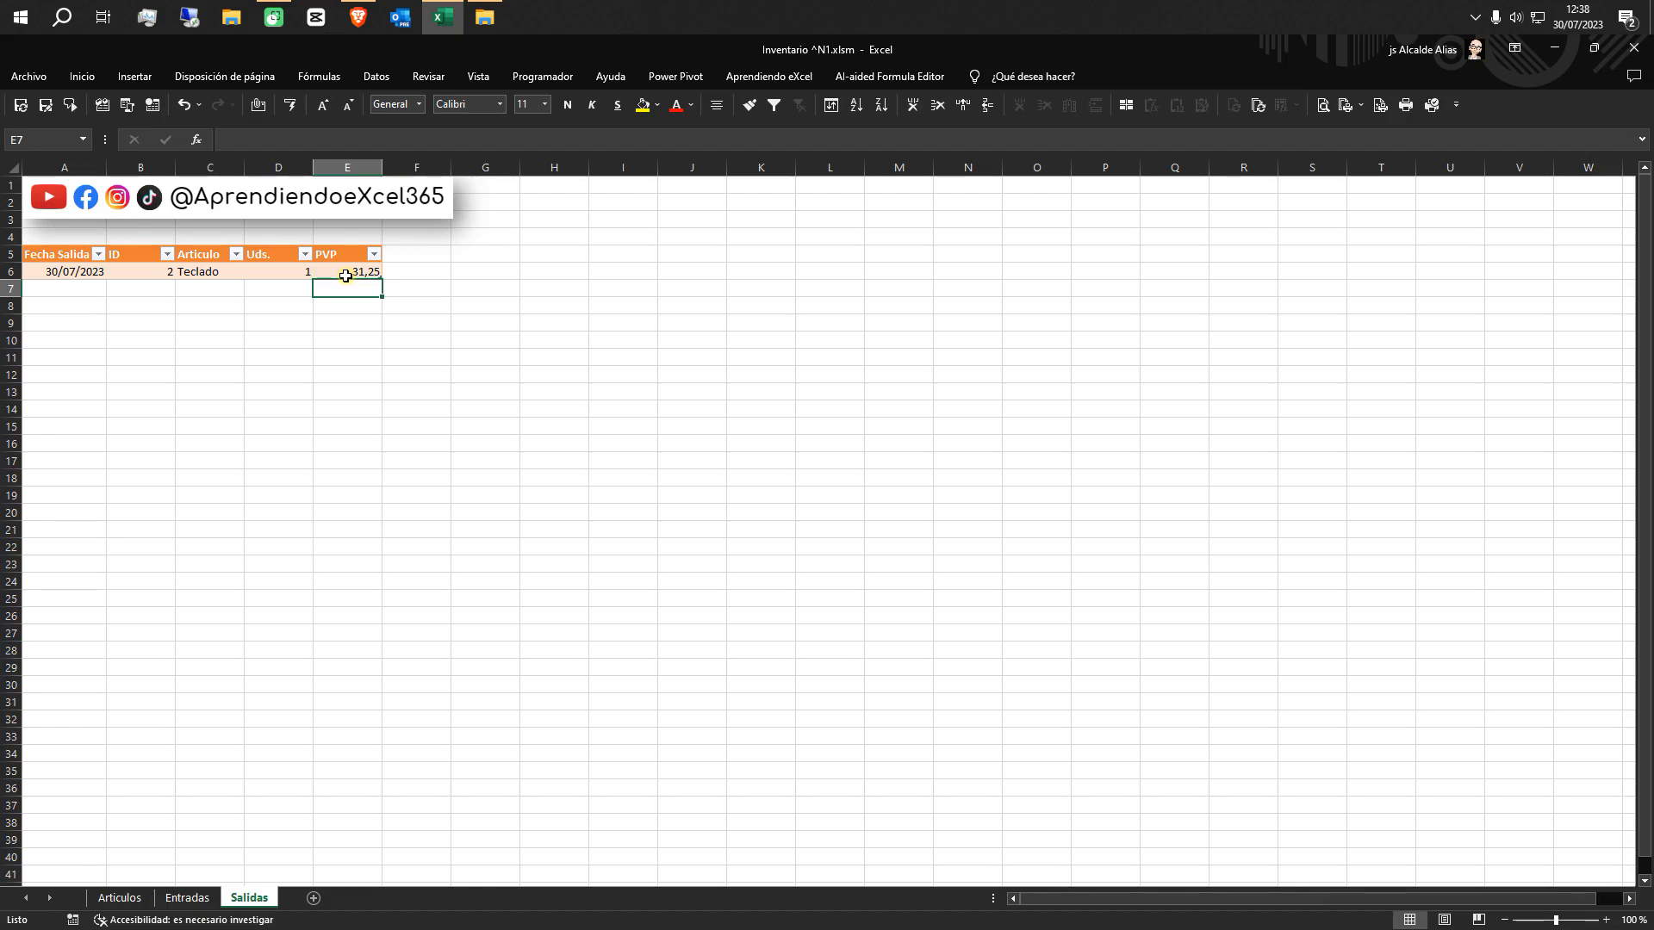
Add a PVP TTL column to the Salidas table by entering its header in cell F5
left_click(421, 253)
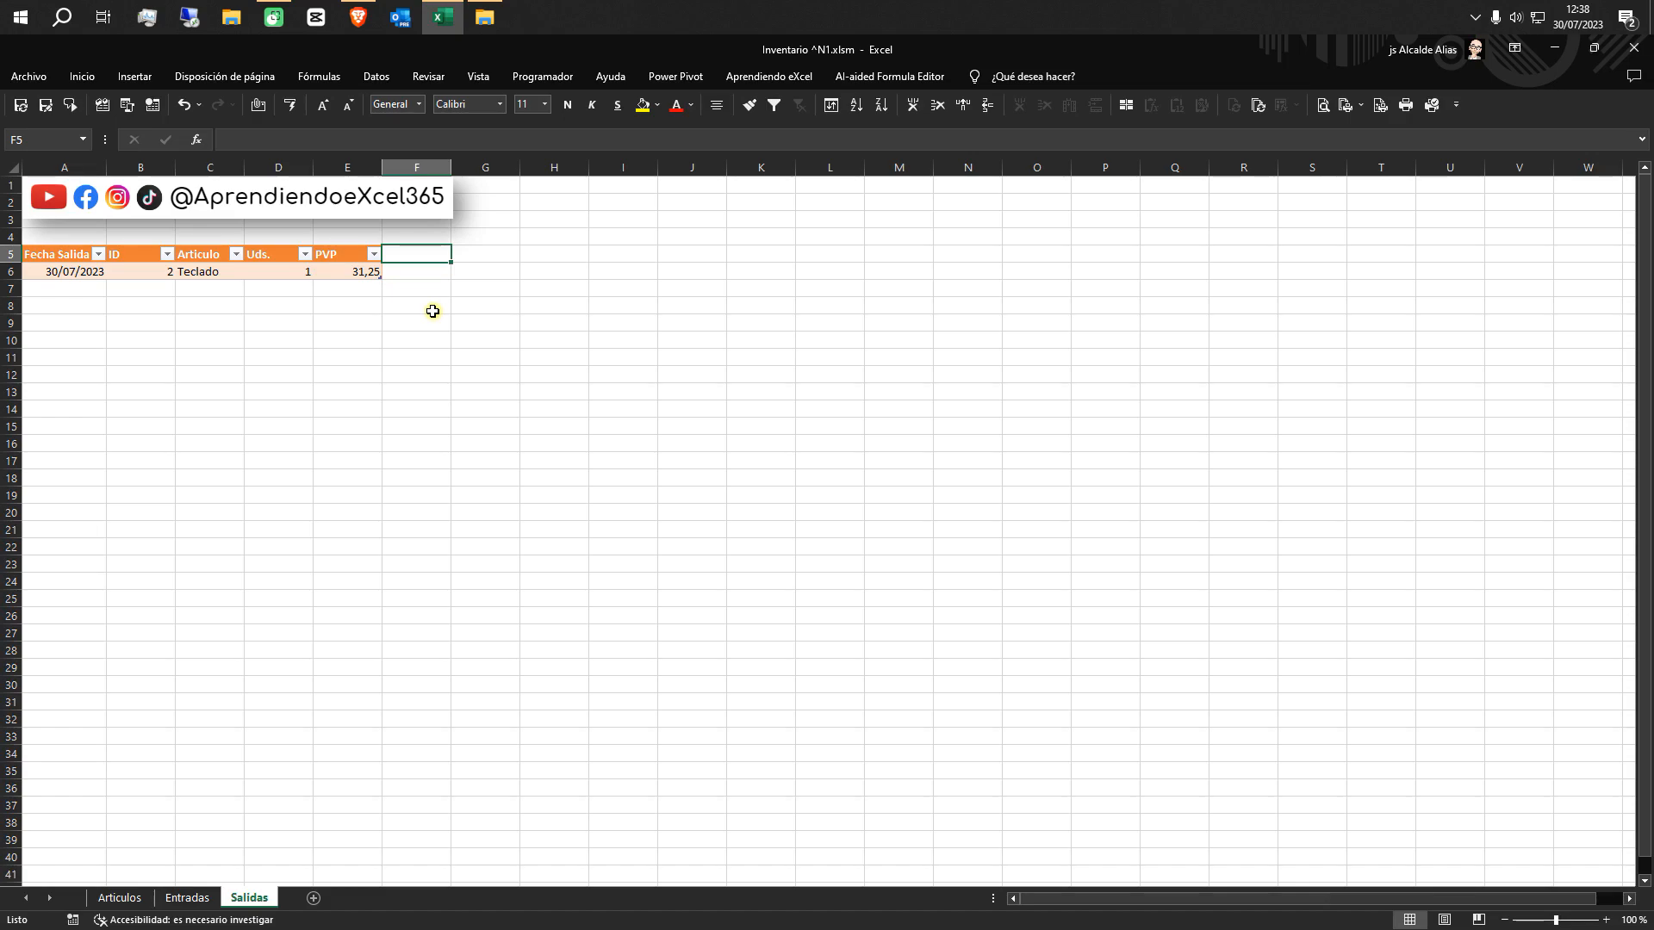
type("PVP TTL")
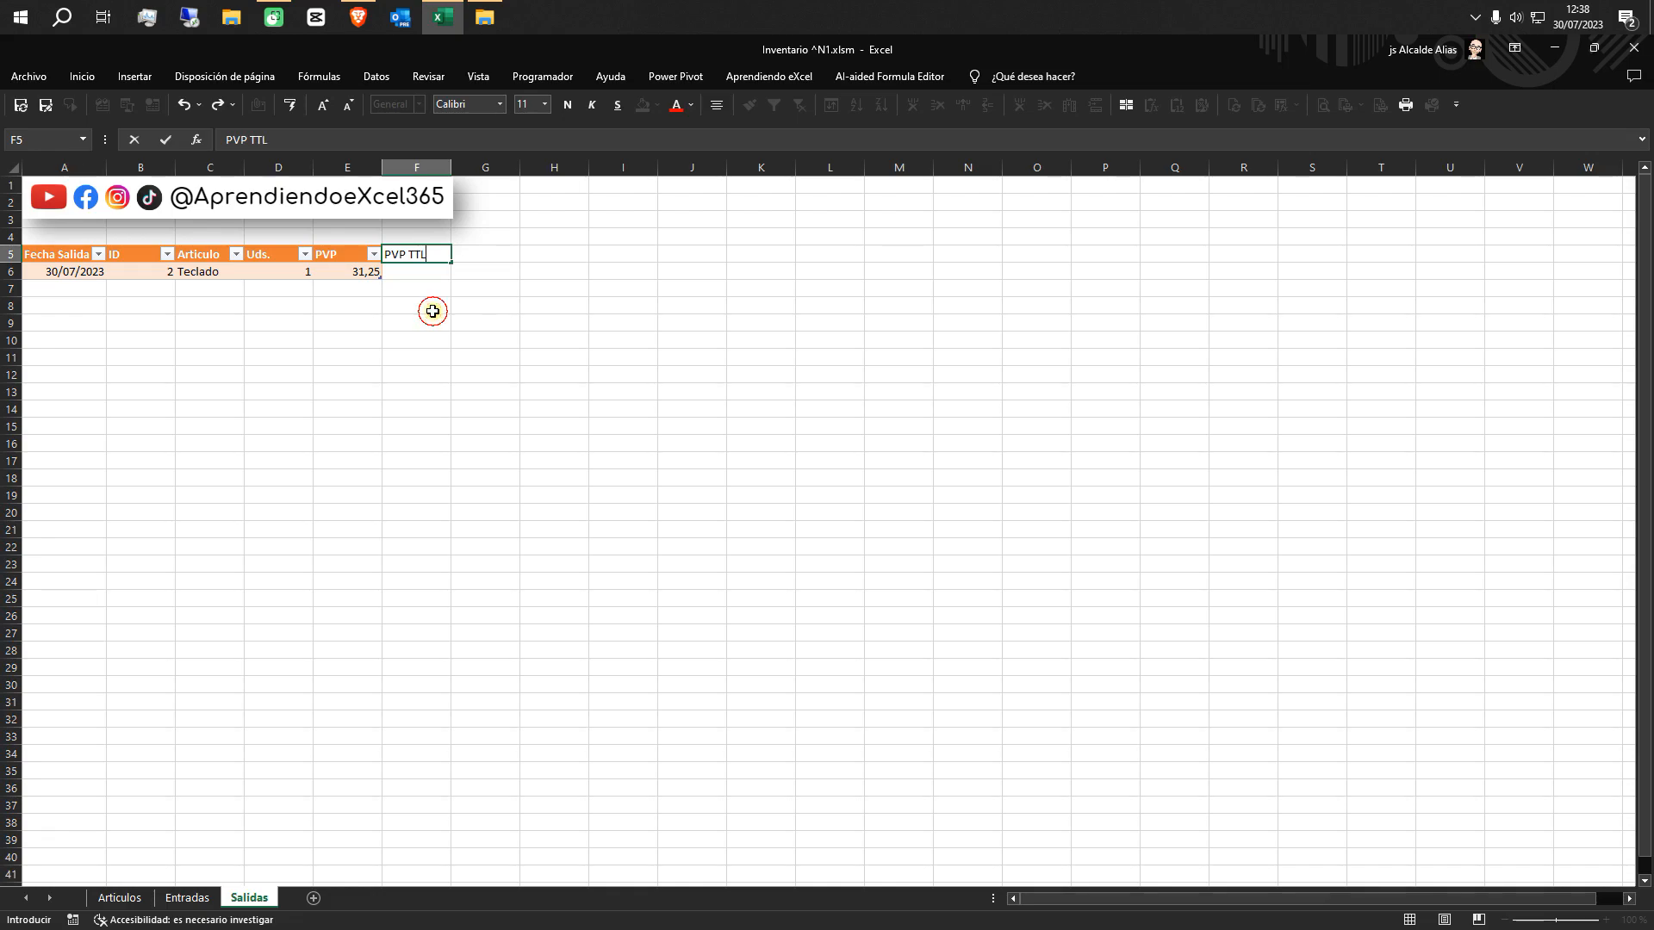
key("Return")
type("=")
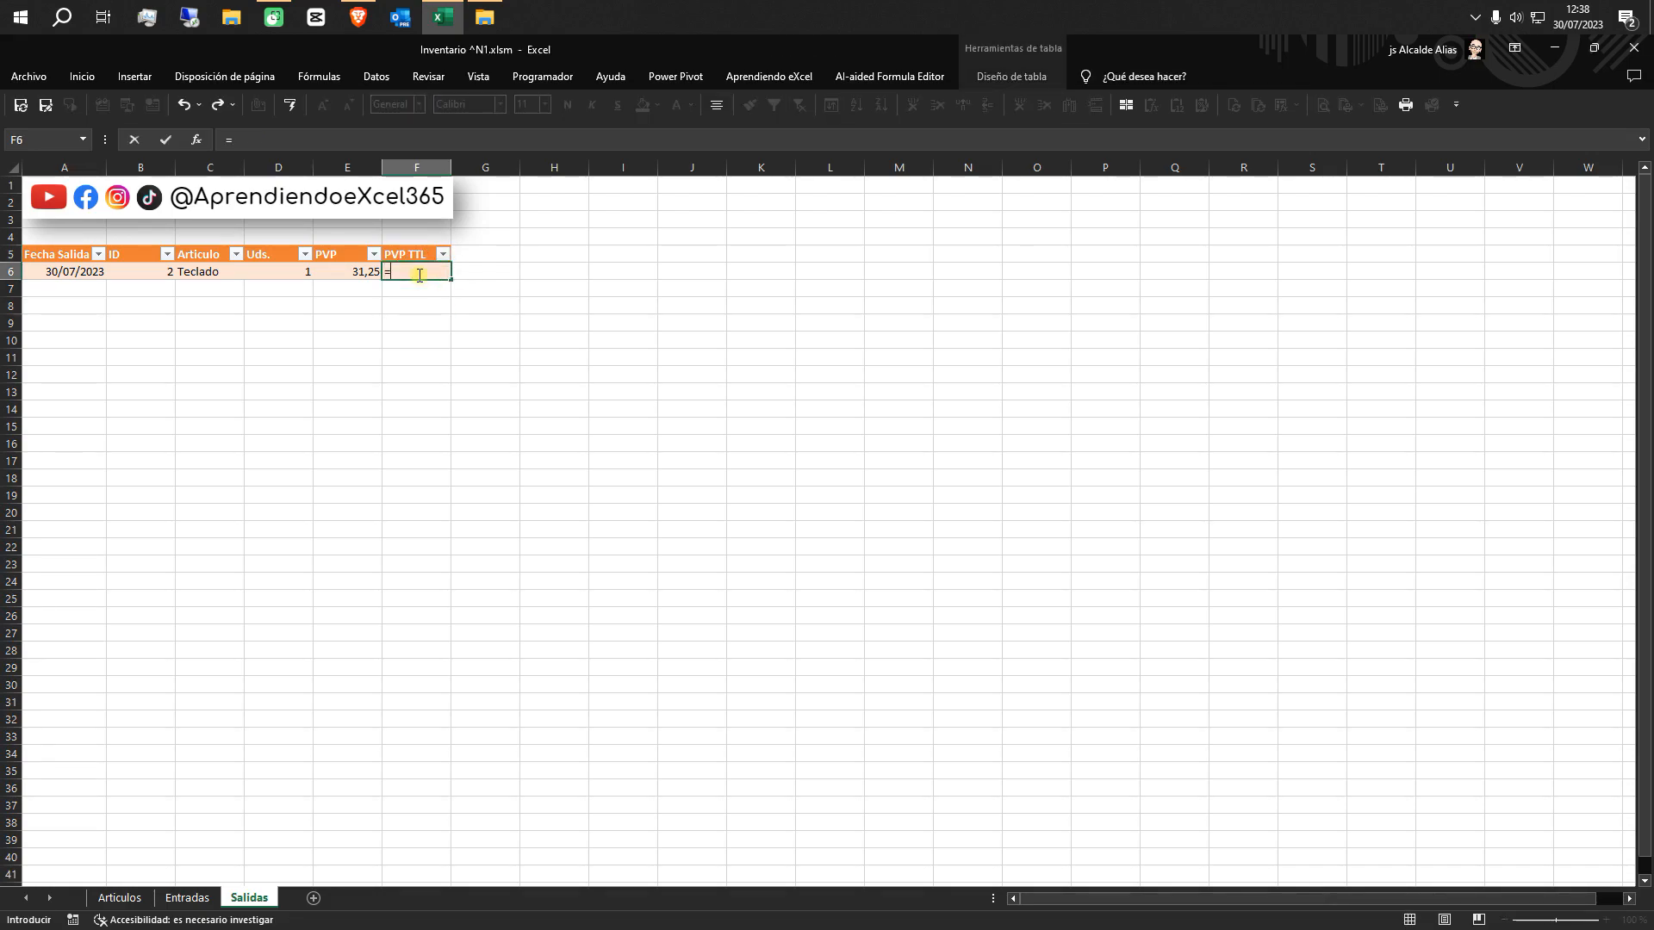
left_click(328, 274)
type("*")
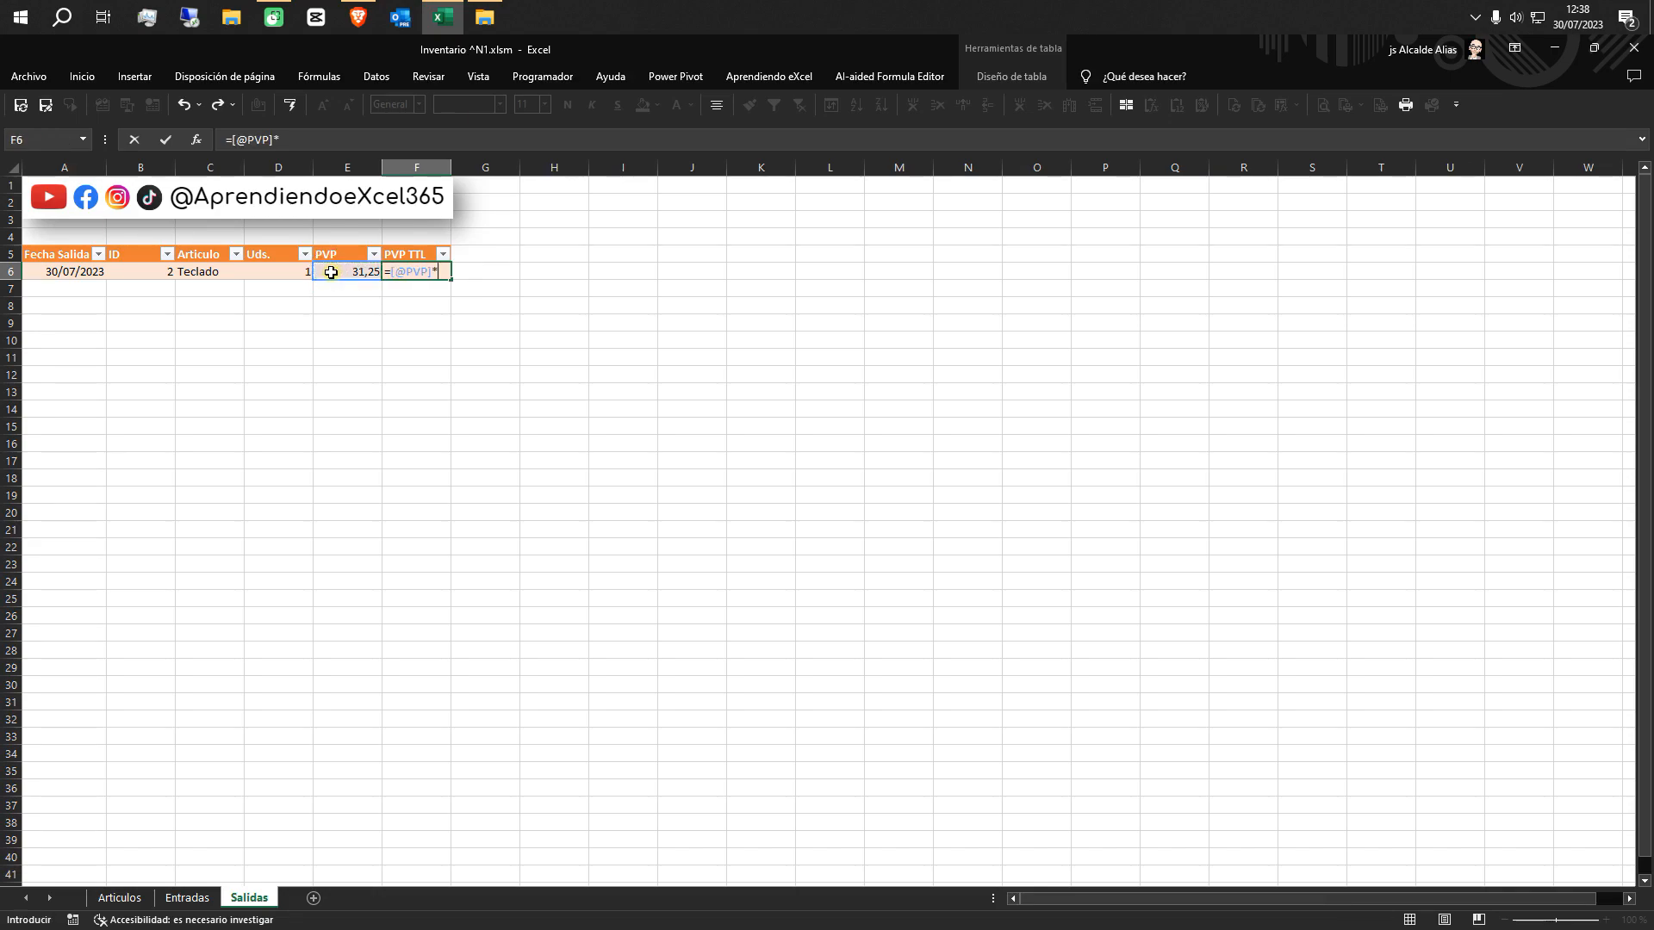
left_click(291, 270)
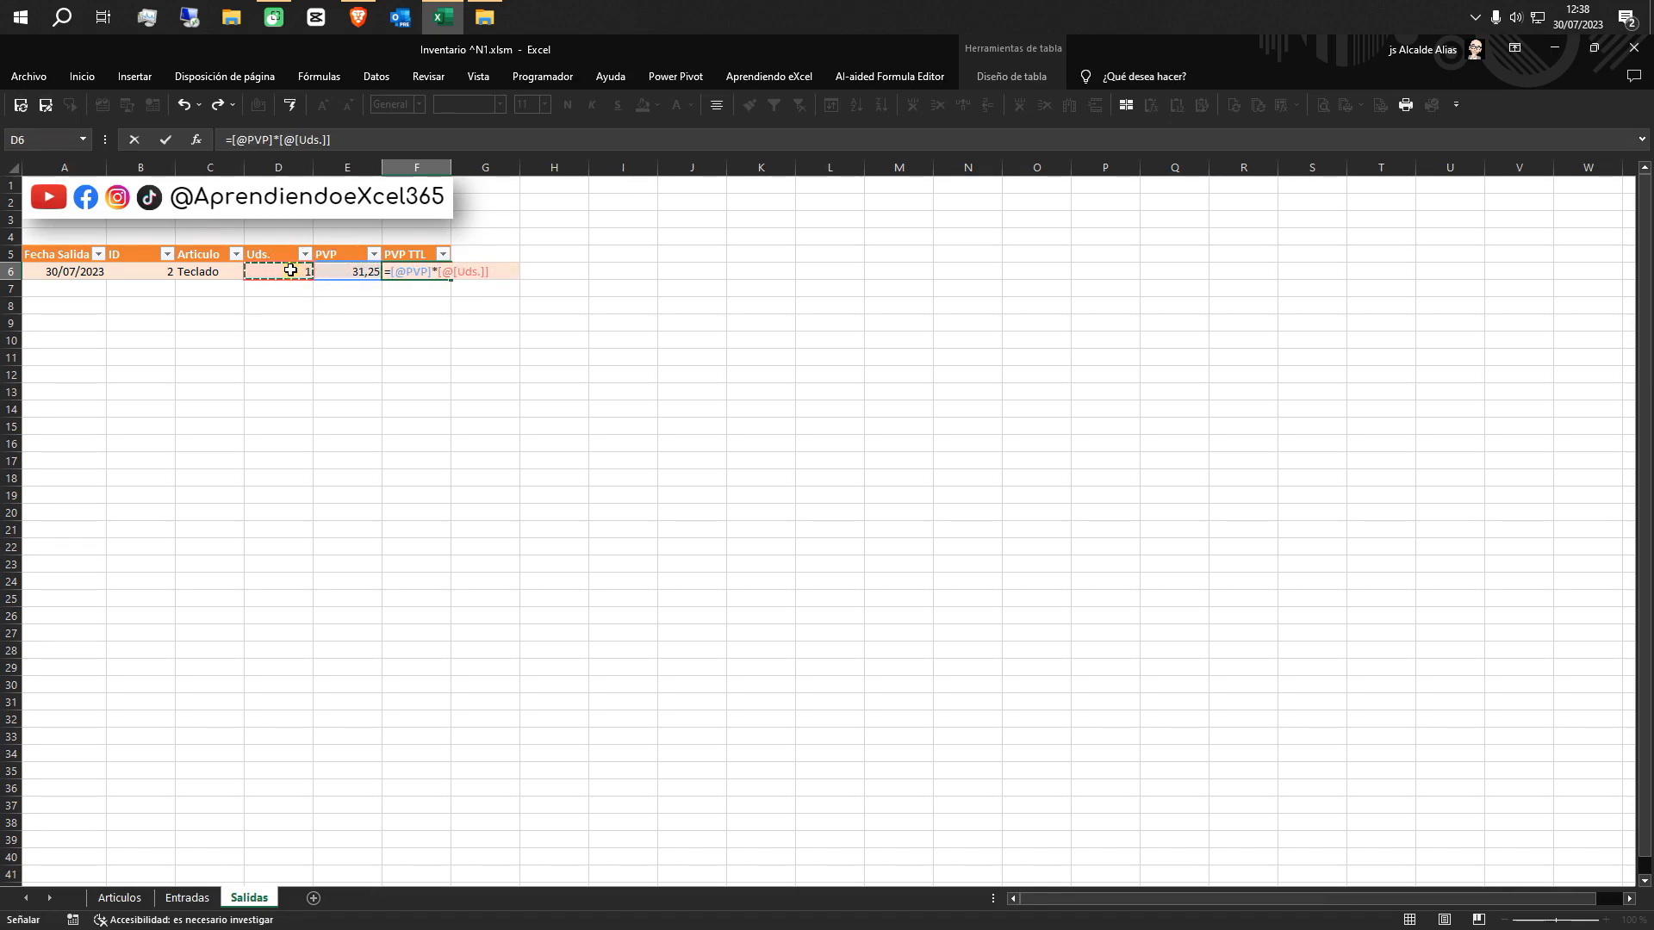
key("Return")
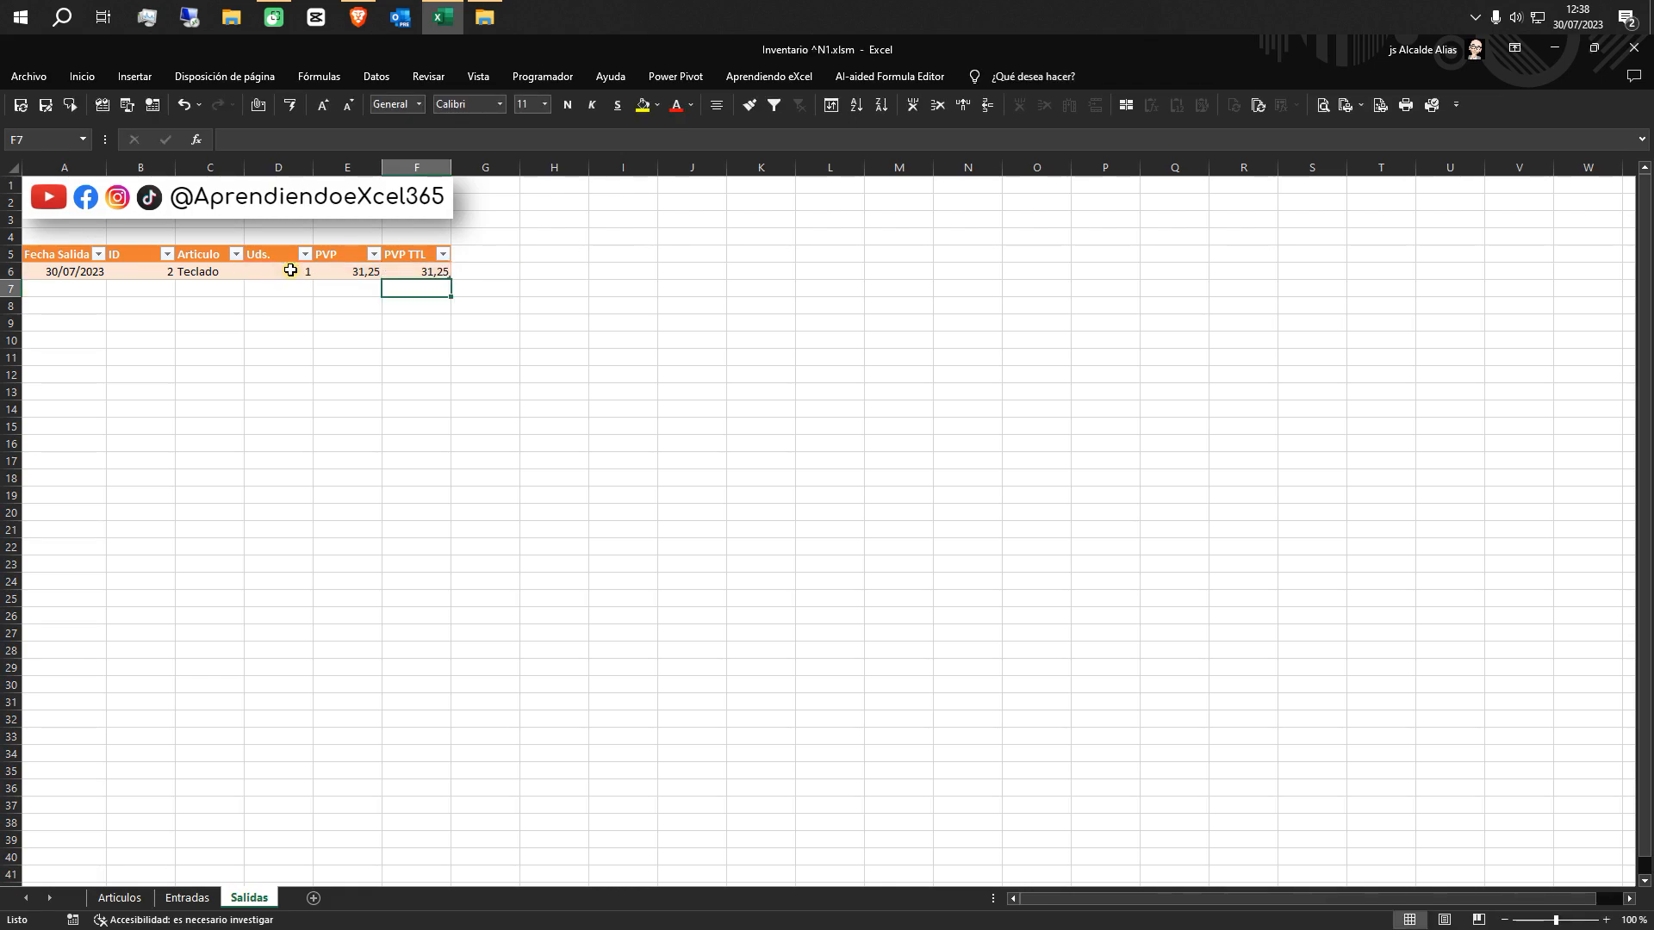
Start a second Salidas row by entering the current date, 30/07/2023, in cell A7
left_click(53, 295)
key("ctrl+semicolon")
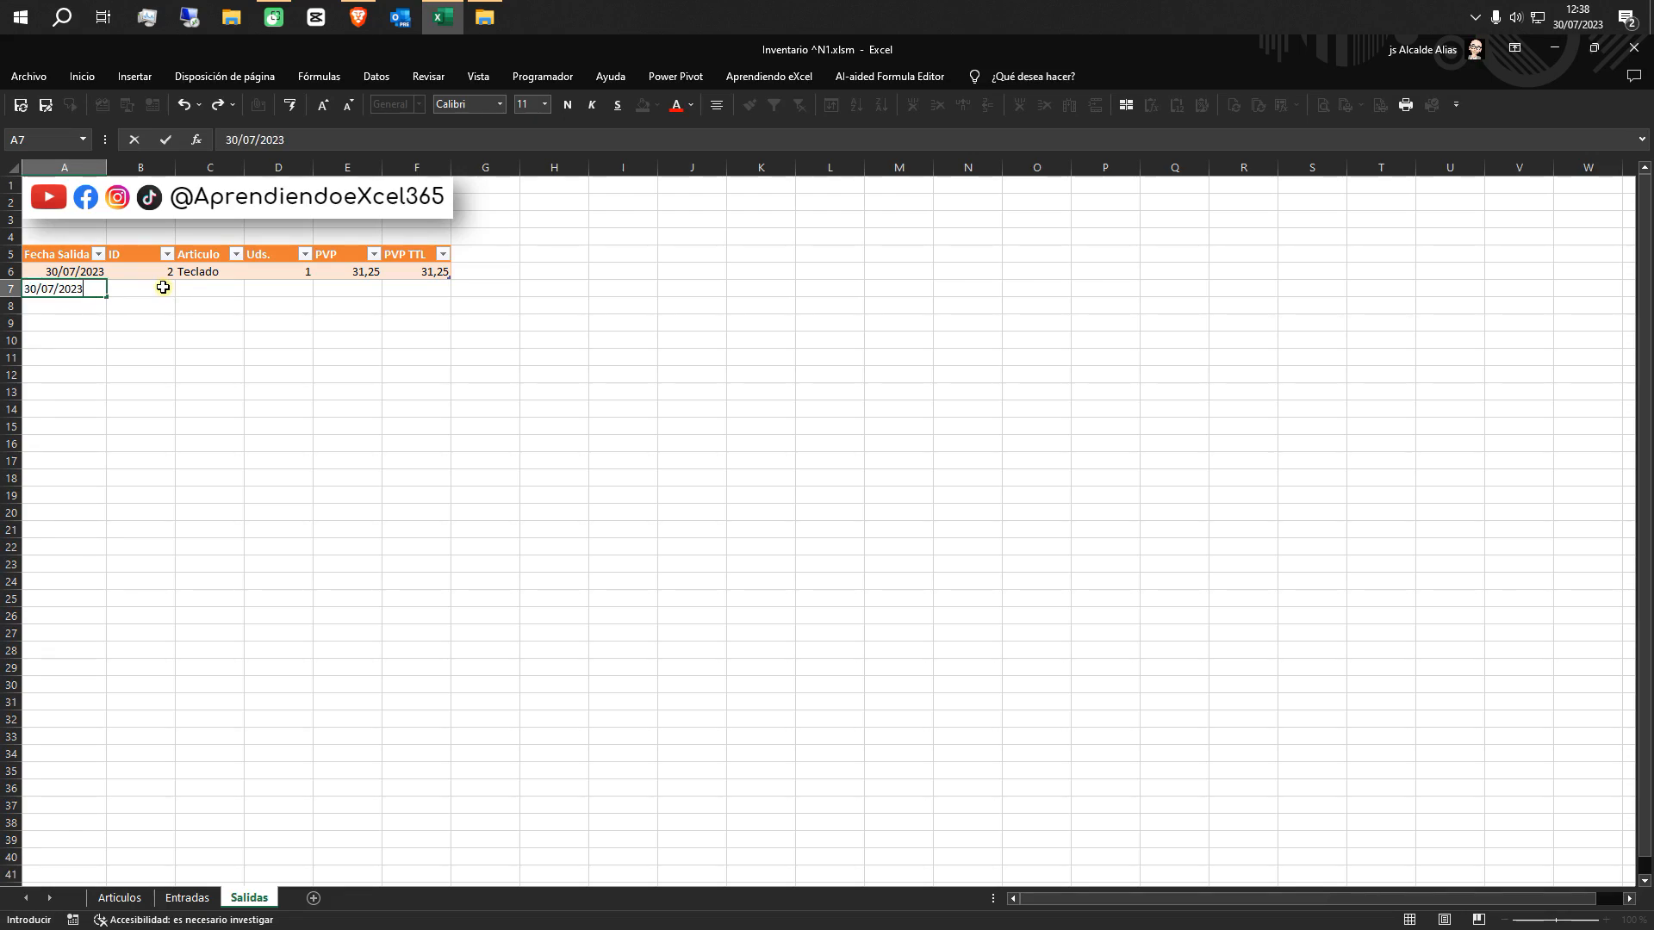
left_click(163, 287)
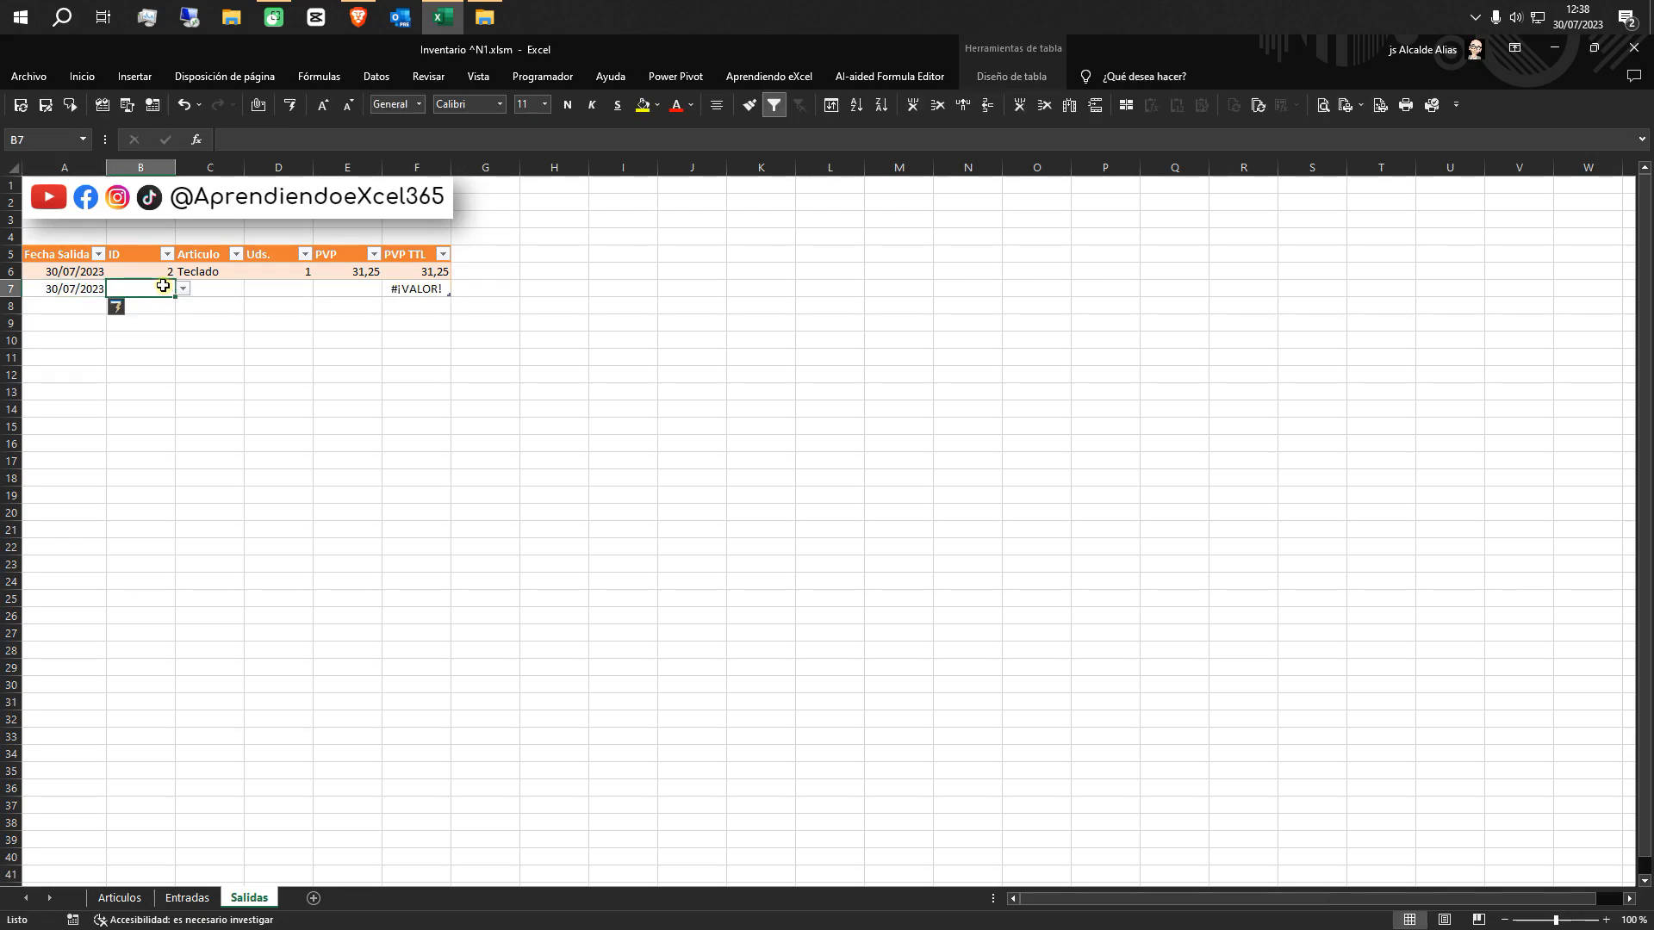
left_click(417, 289)
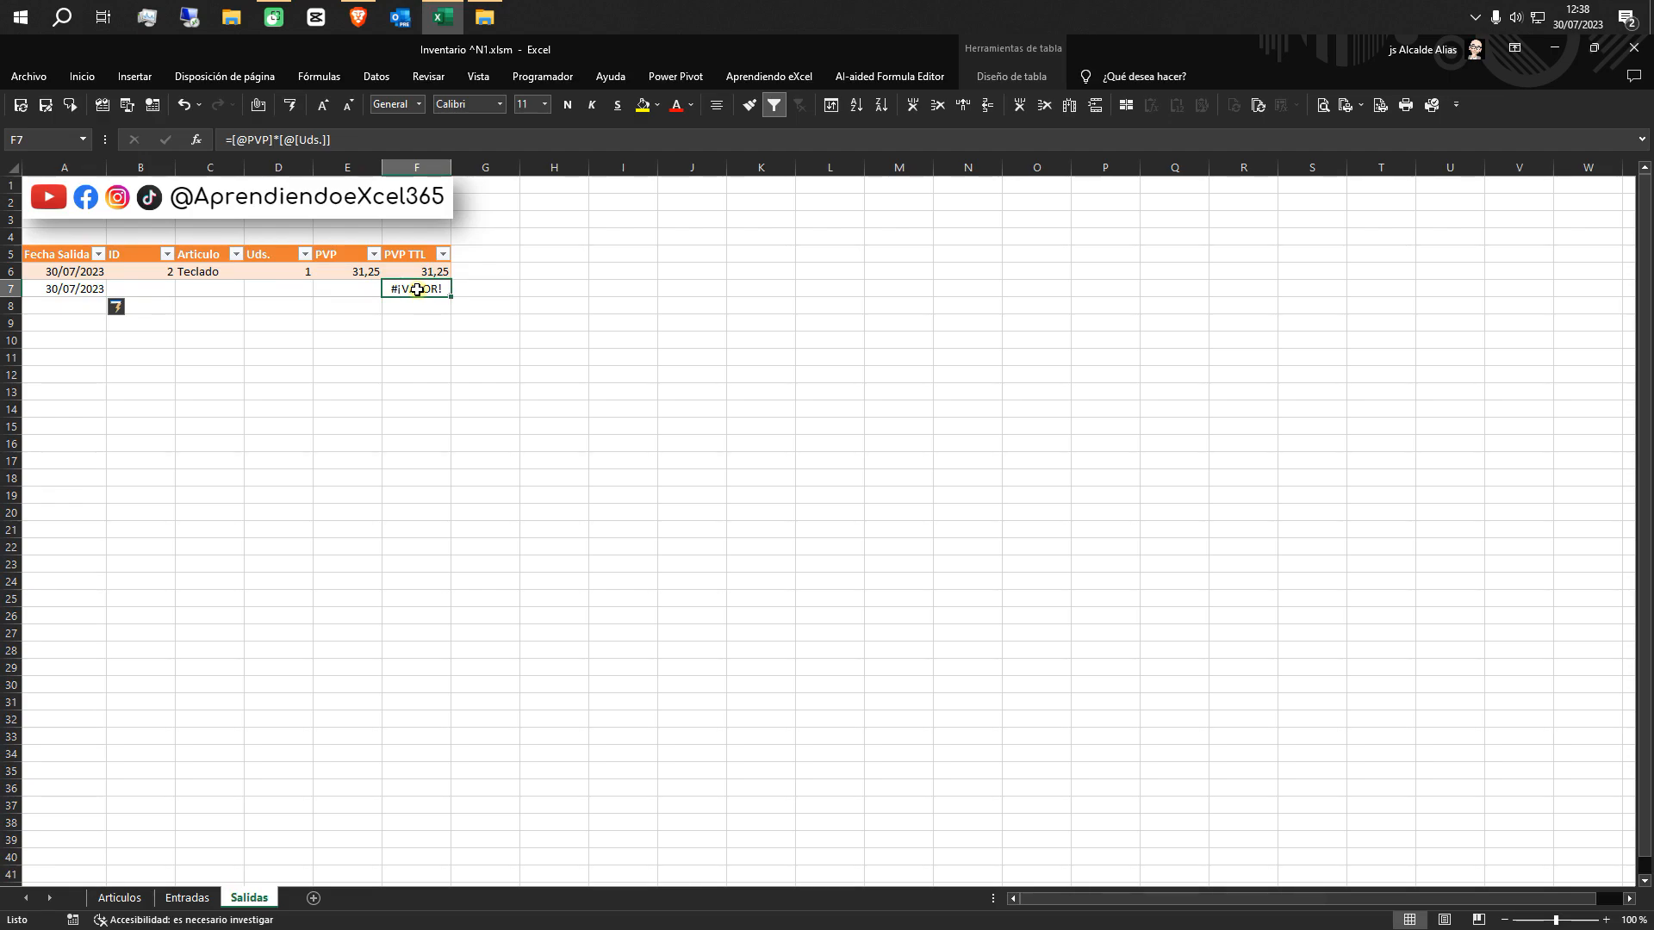
left_click(231, 140)
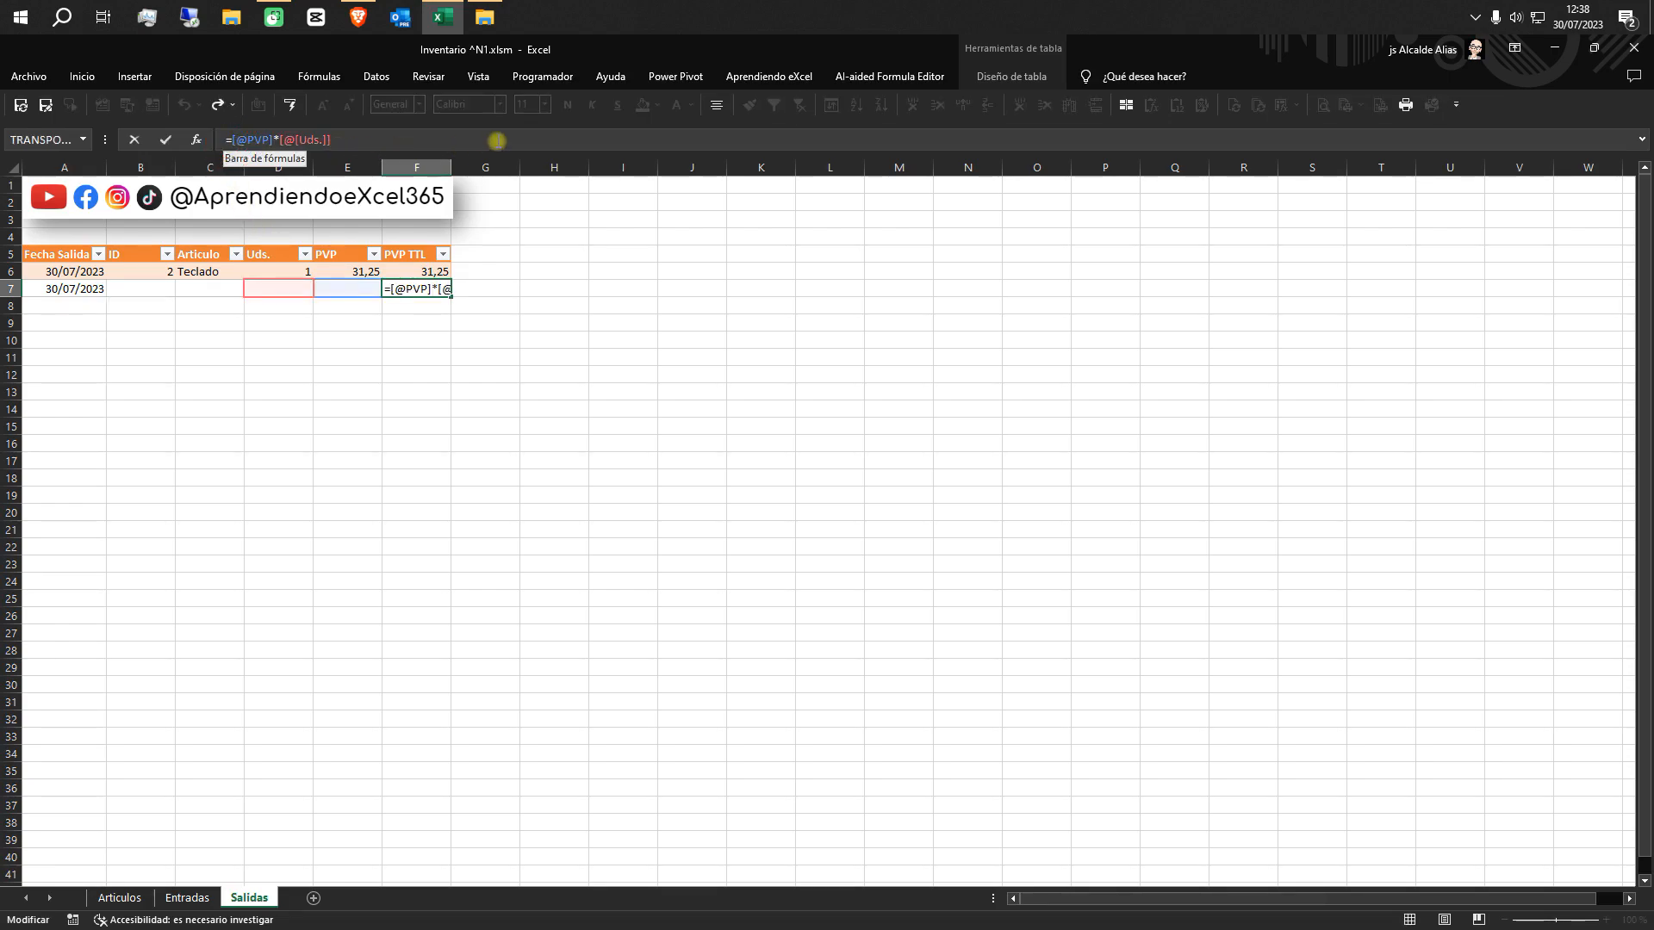
type("si(")
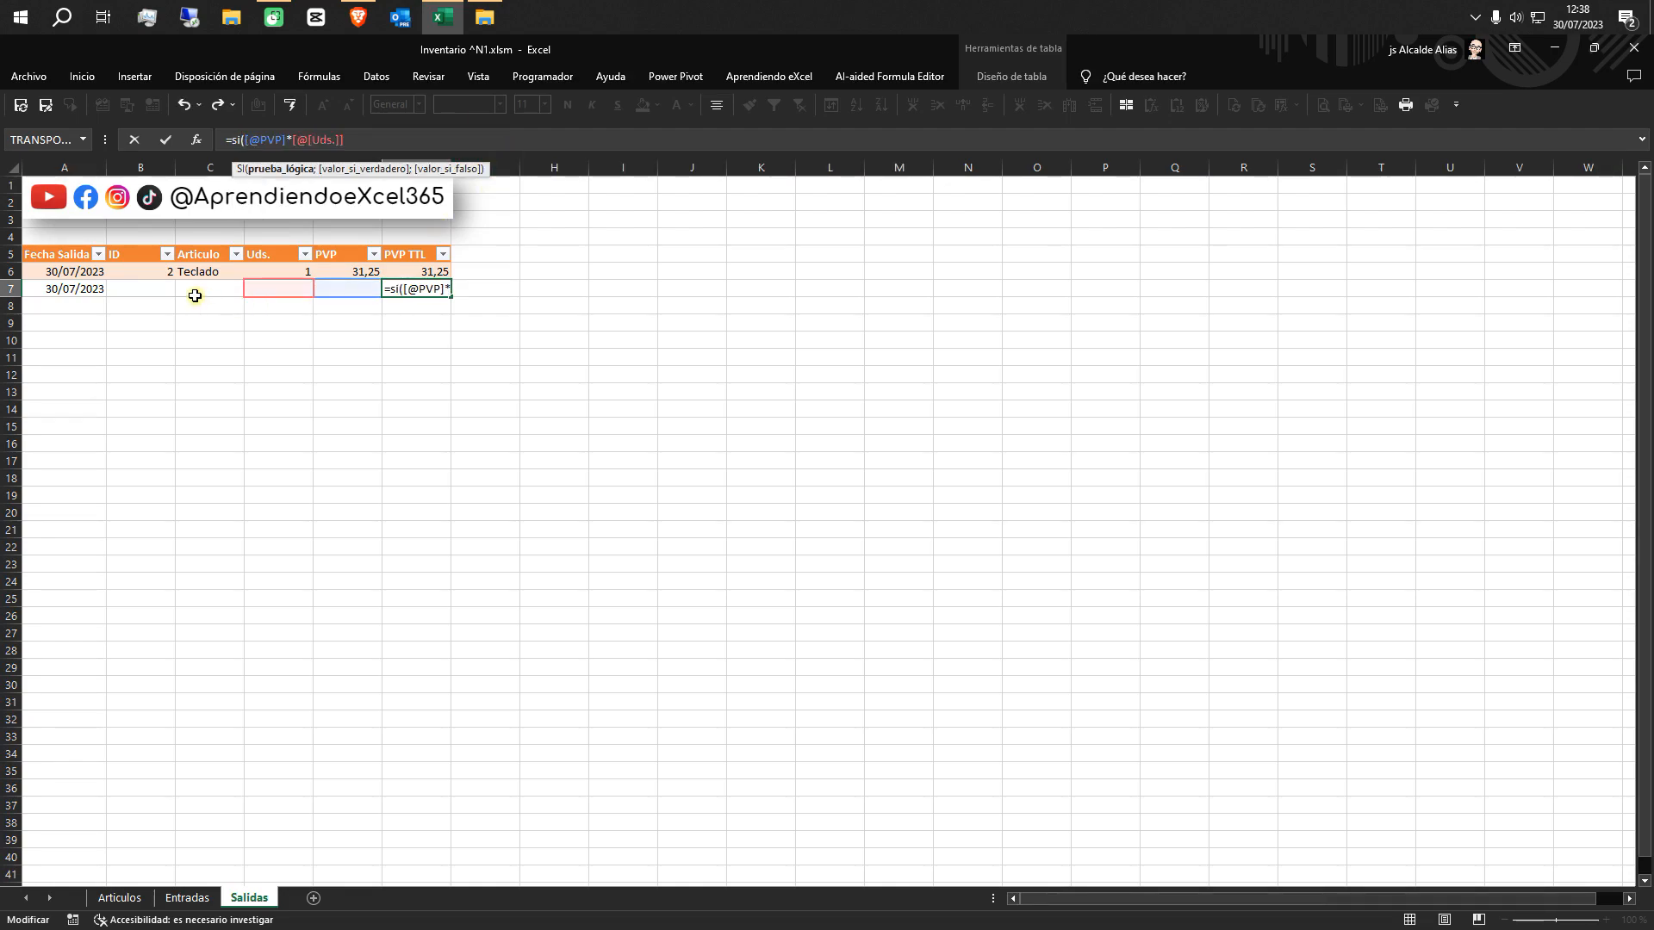
left_click(196, 287)
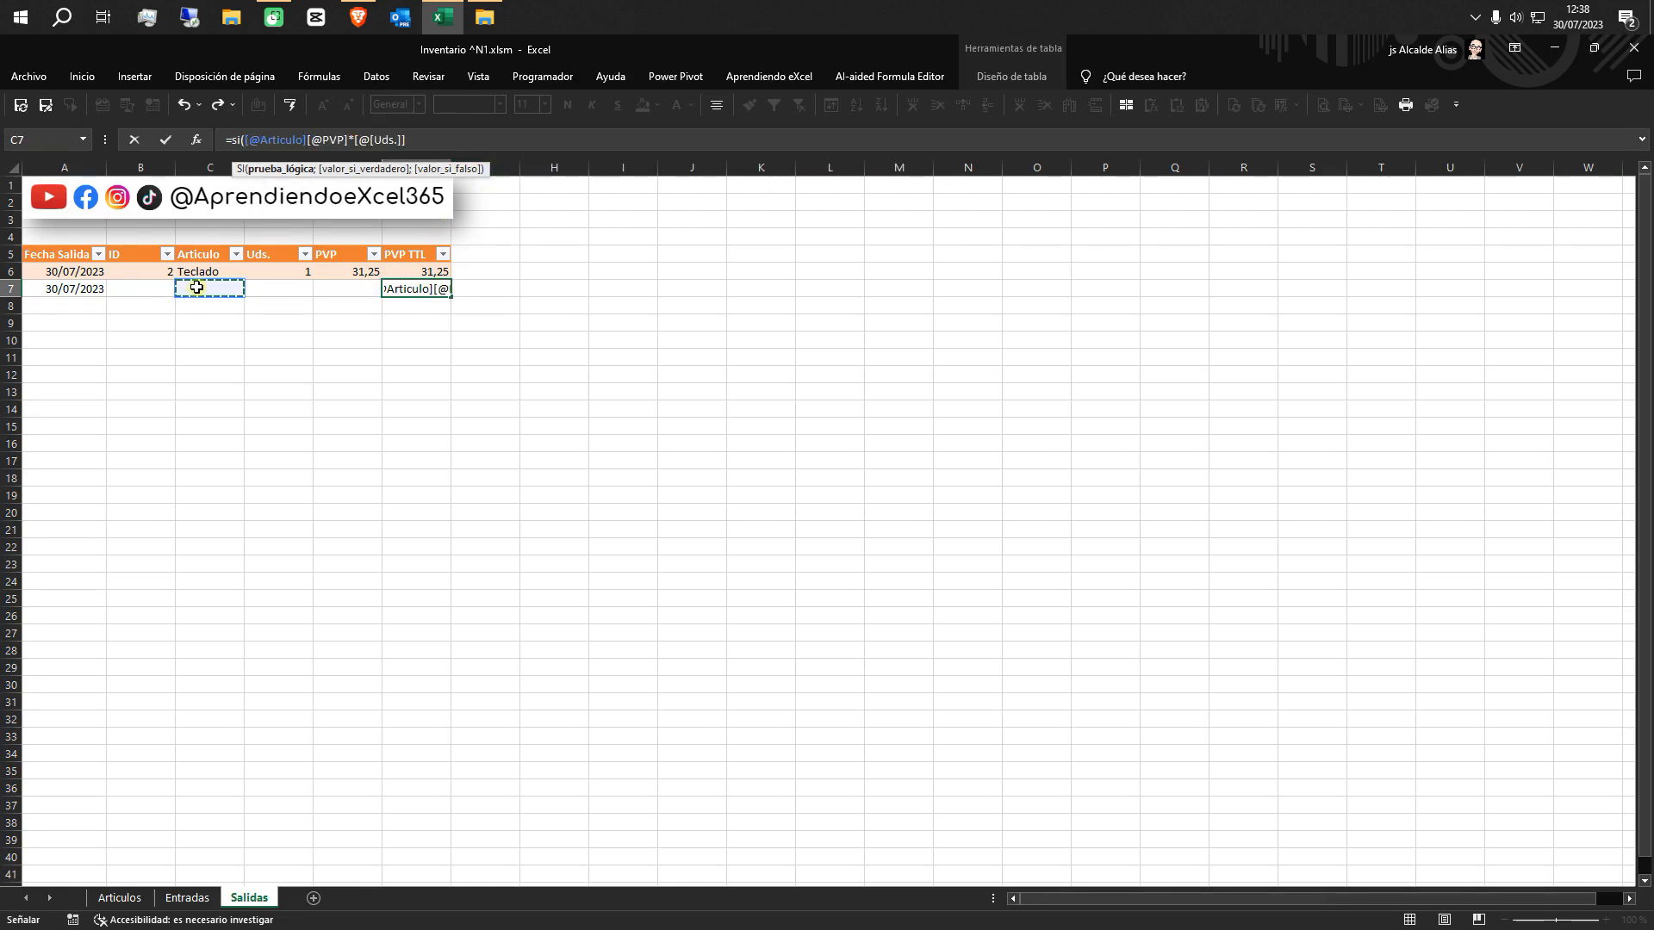
type("=\"\"")
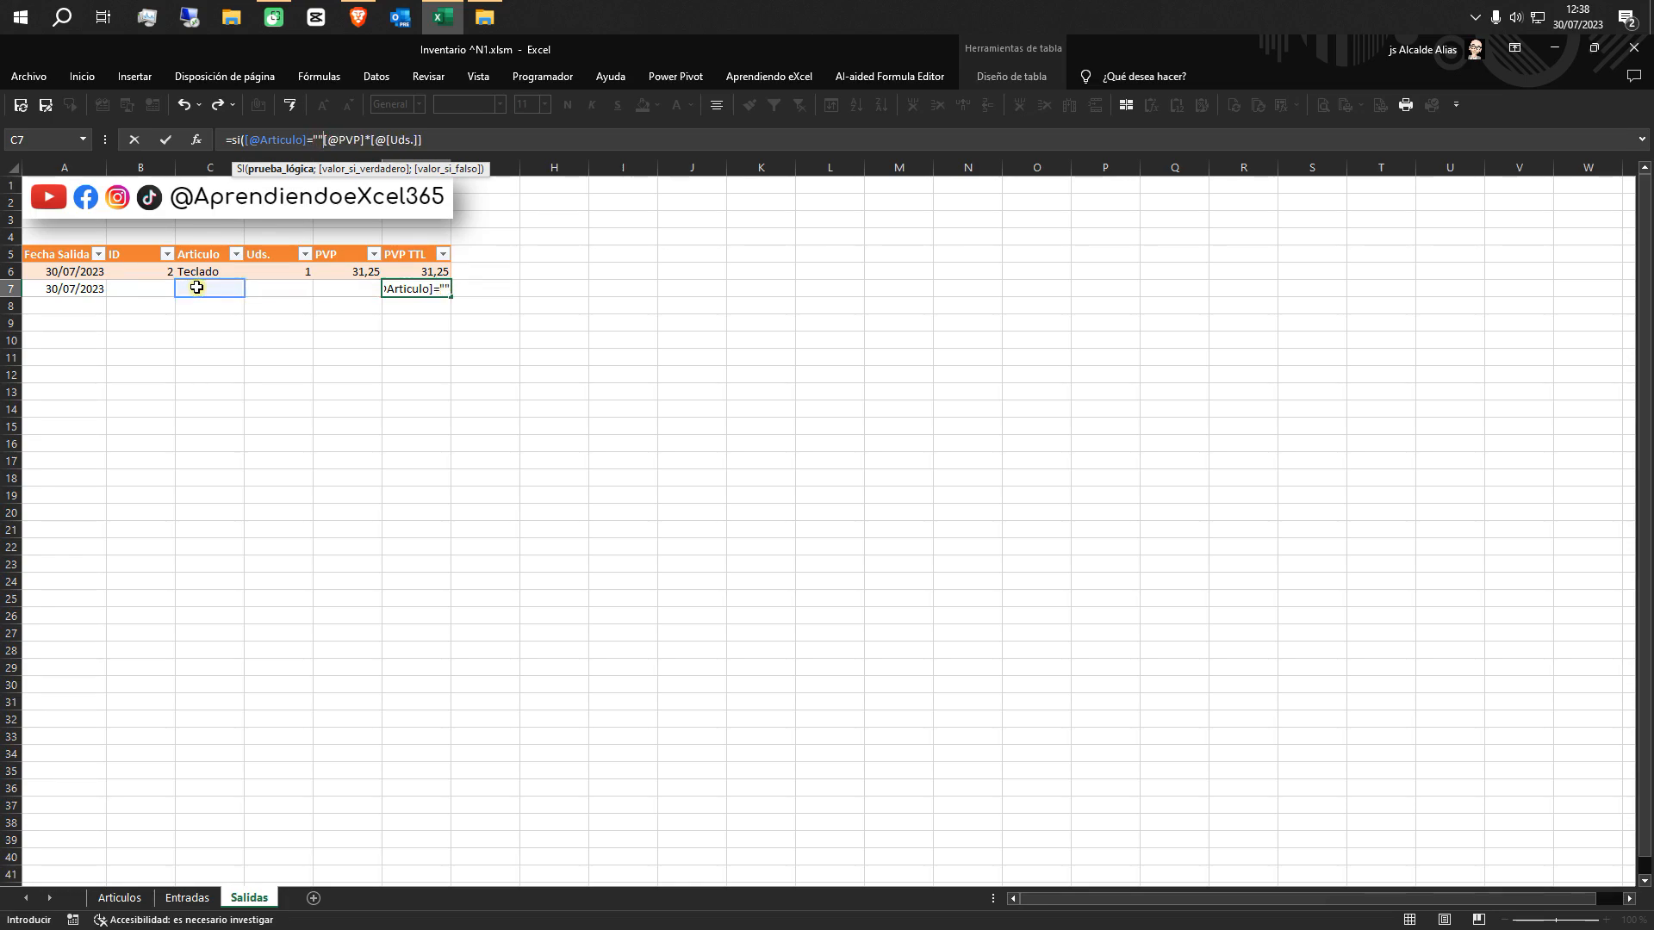
type(";\"\";")
left_click(459, 139)
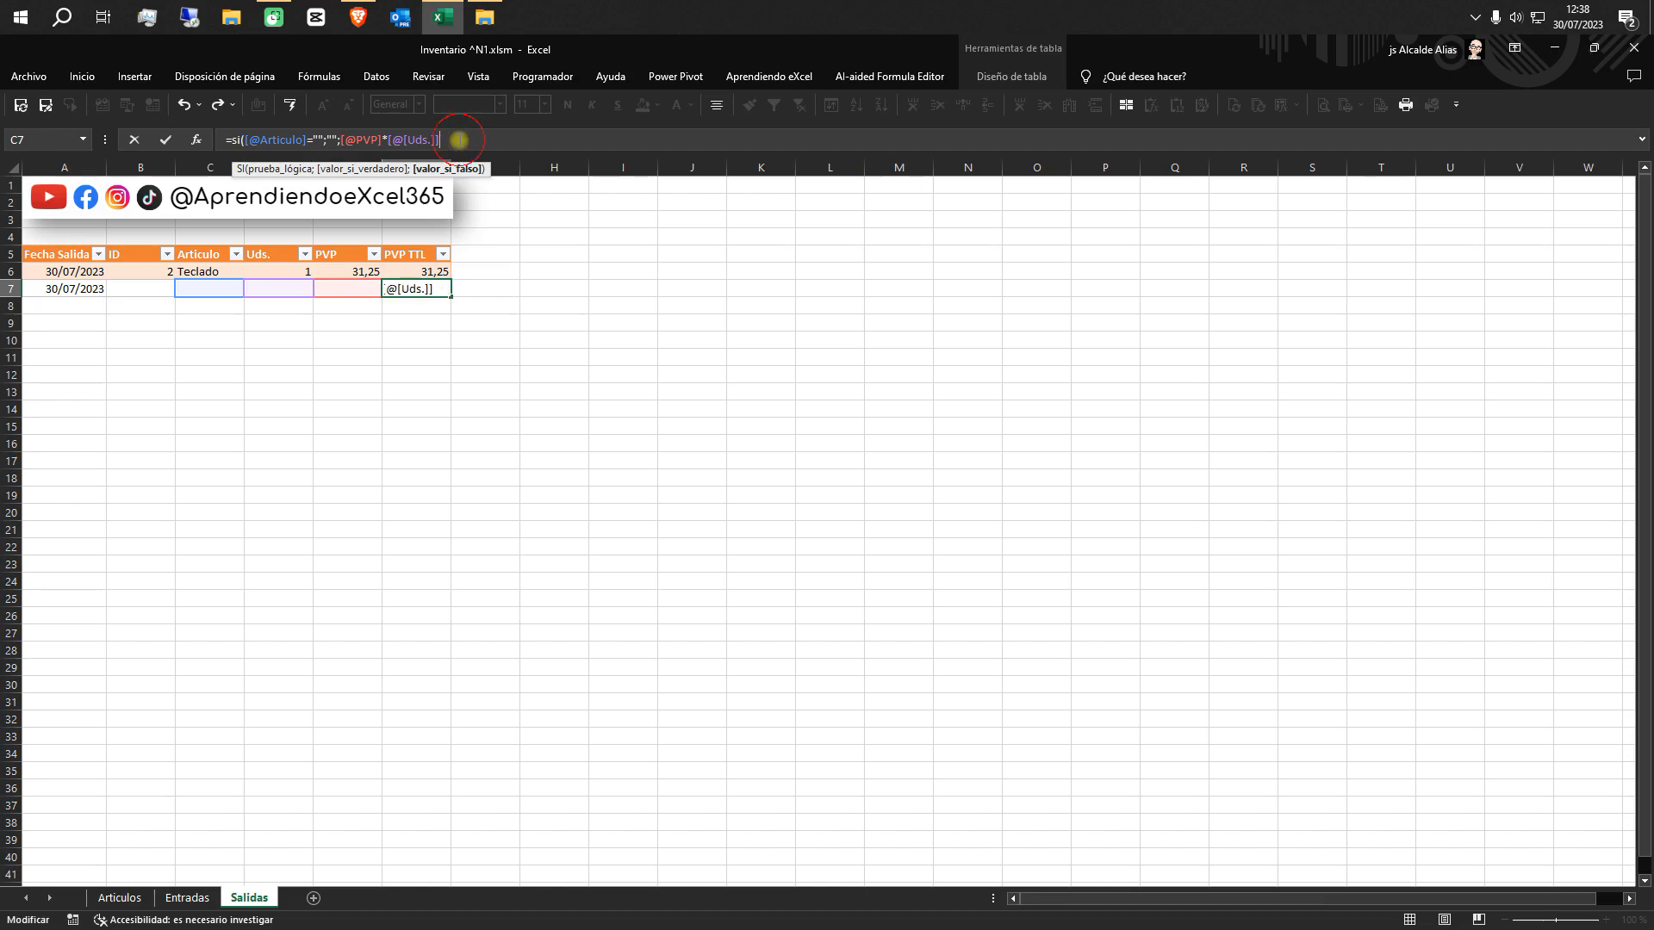
type(")")
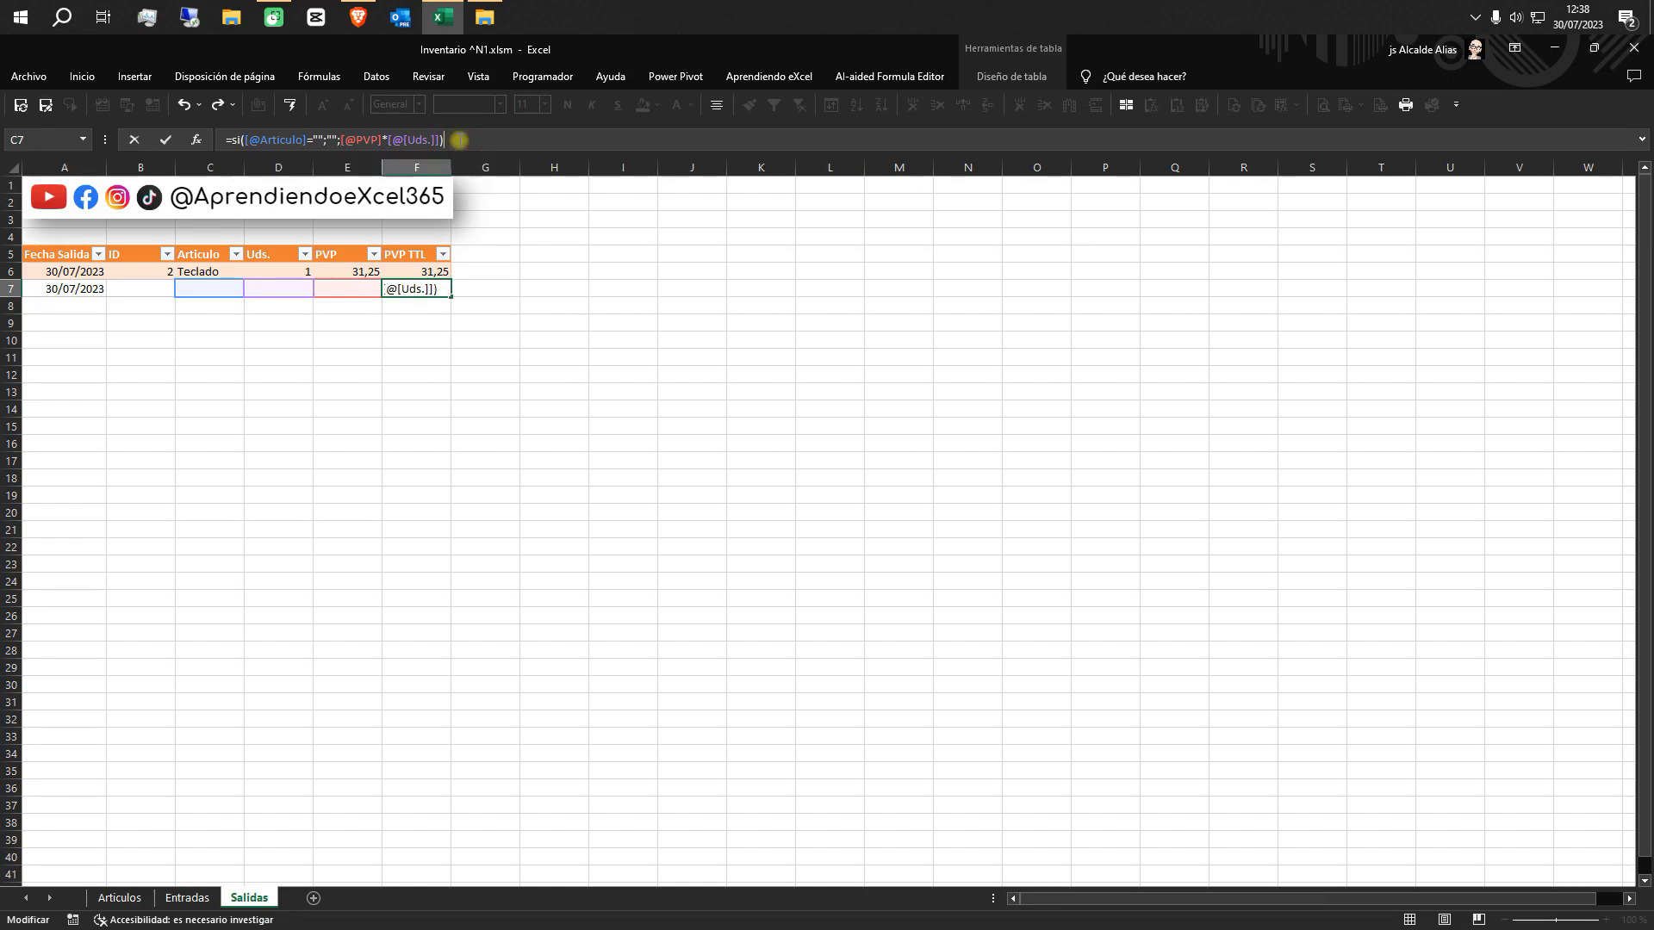
key("Return")
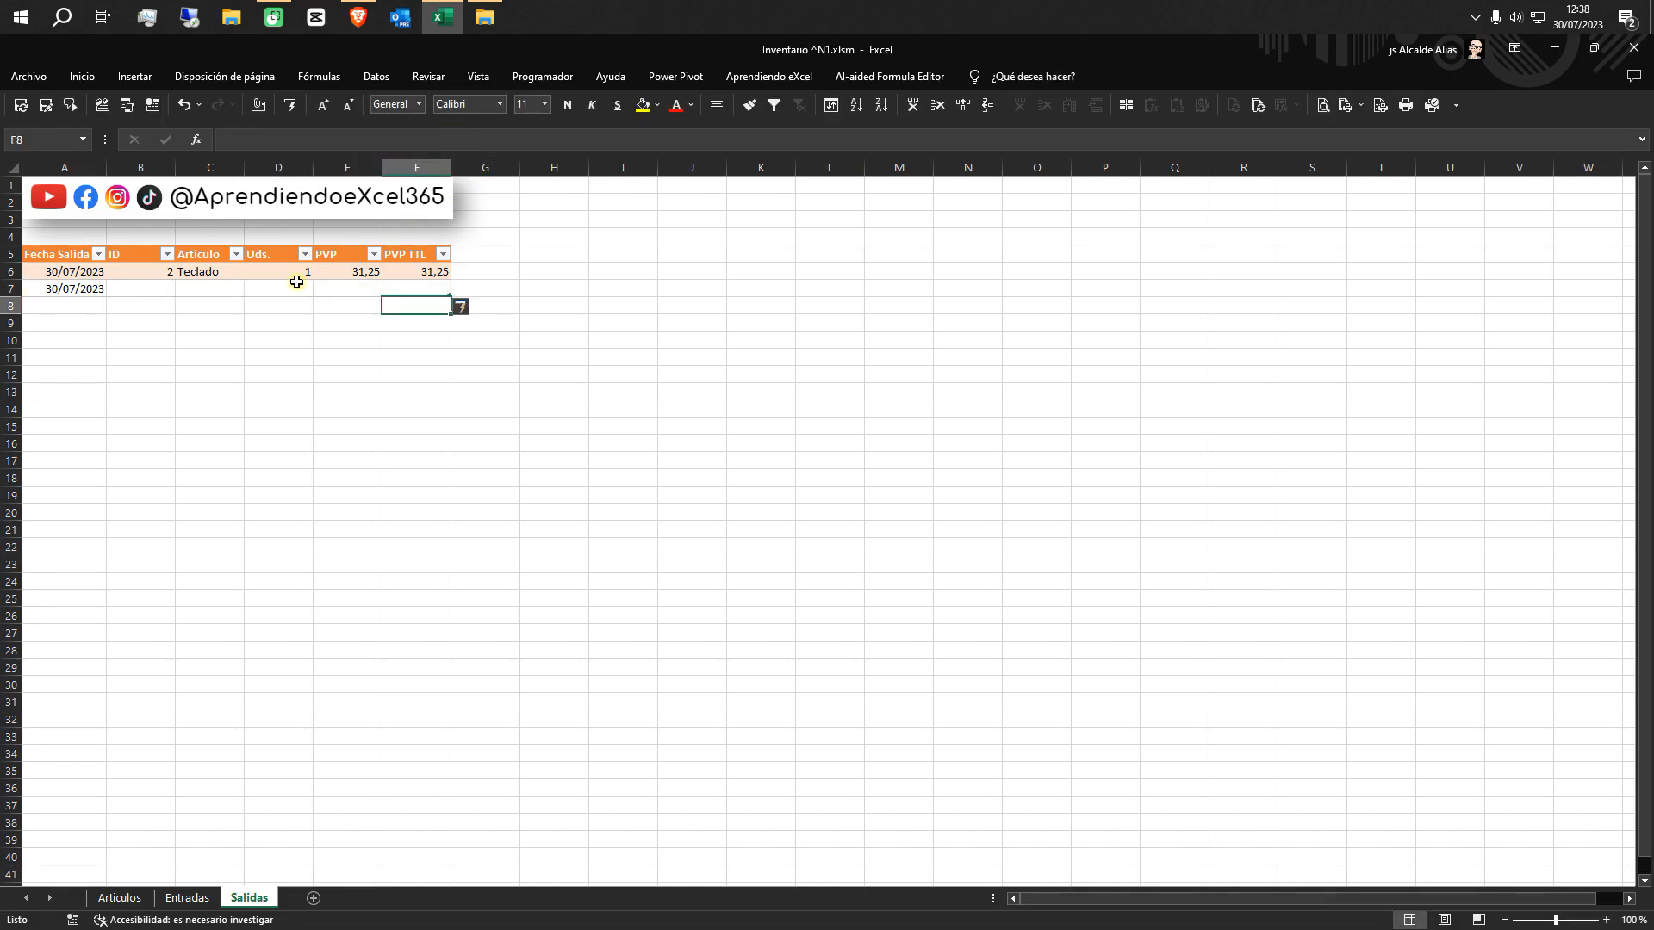
Choose ID 3 from the validation list in cell B7 of the Salidas table
left_click(165, 290)
left_click(182, 293)
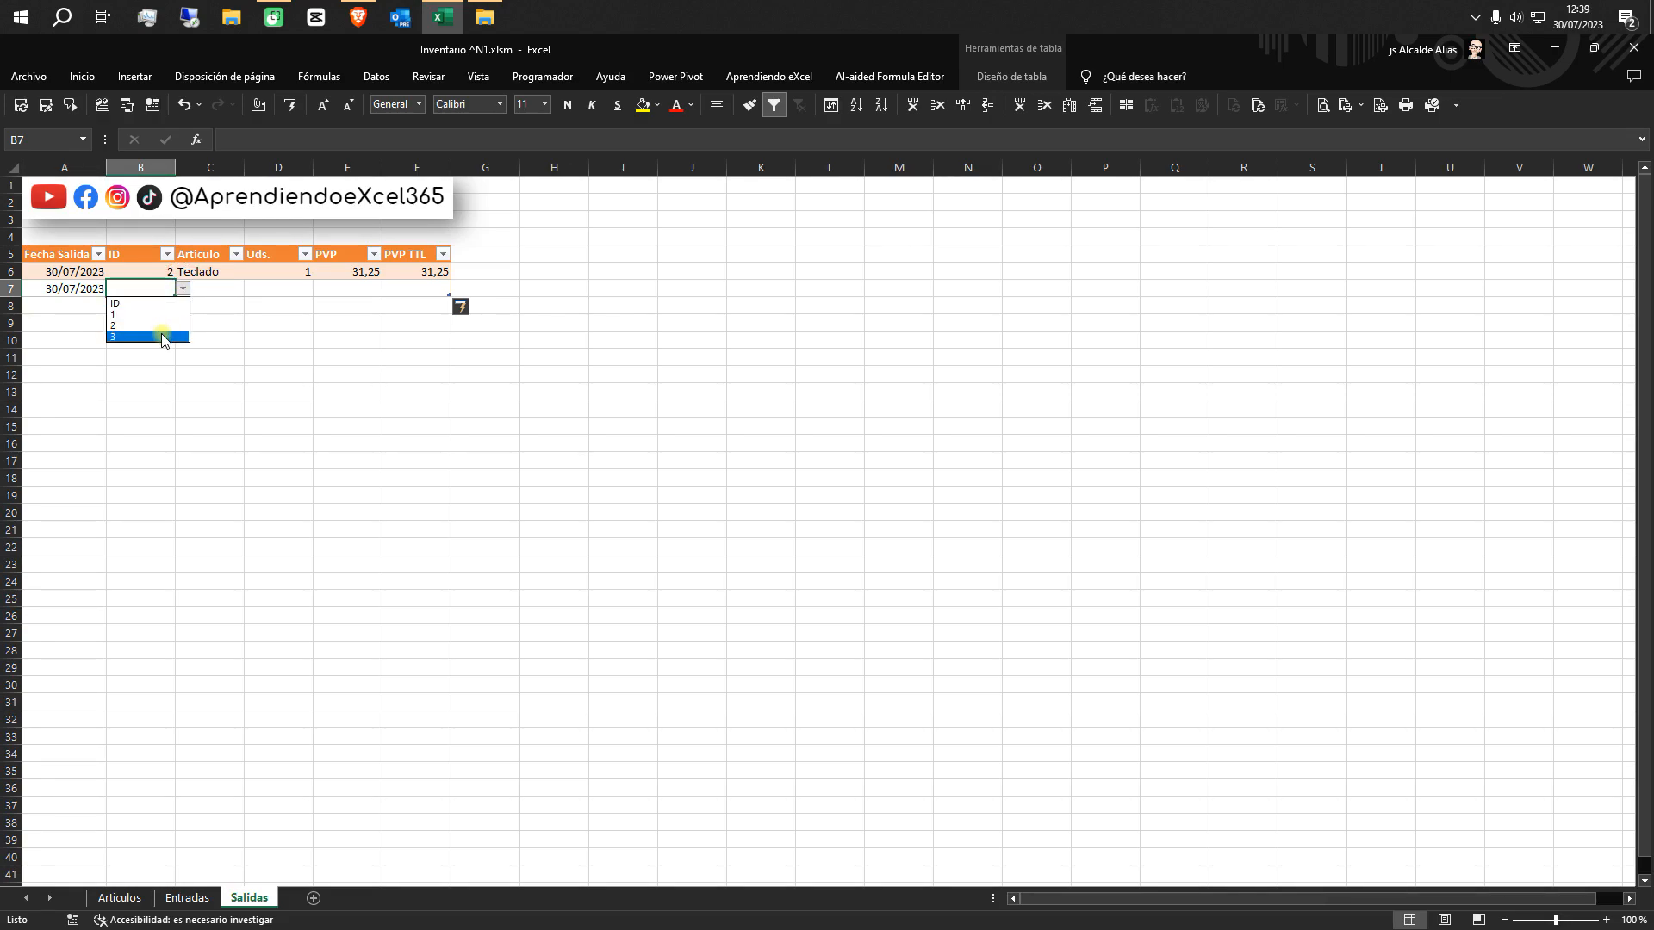
left_click(162, 336)
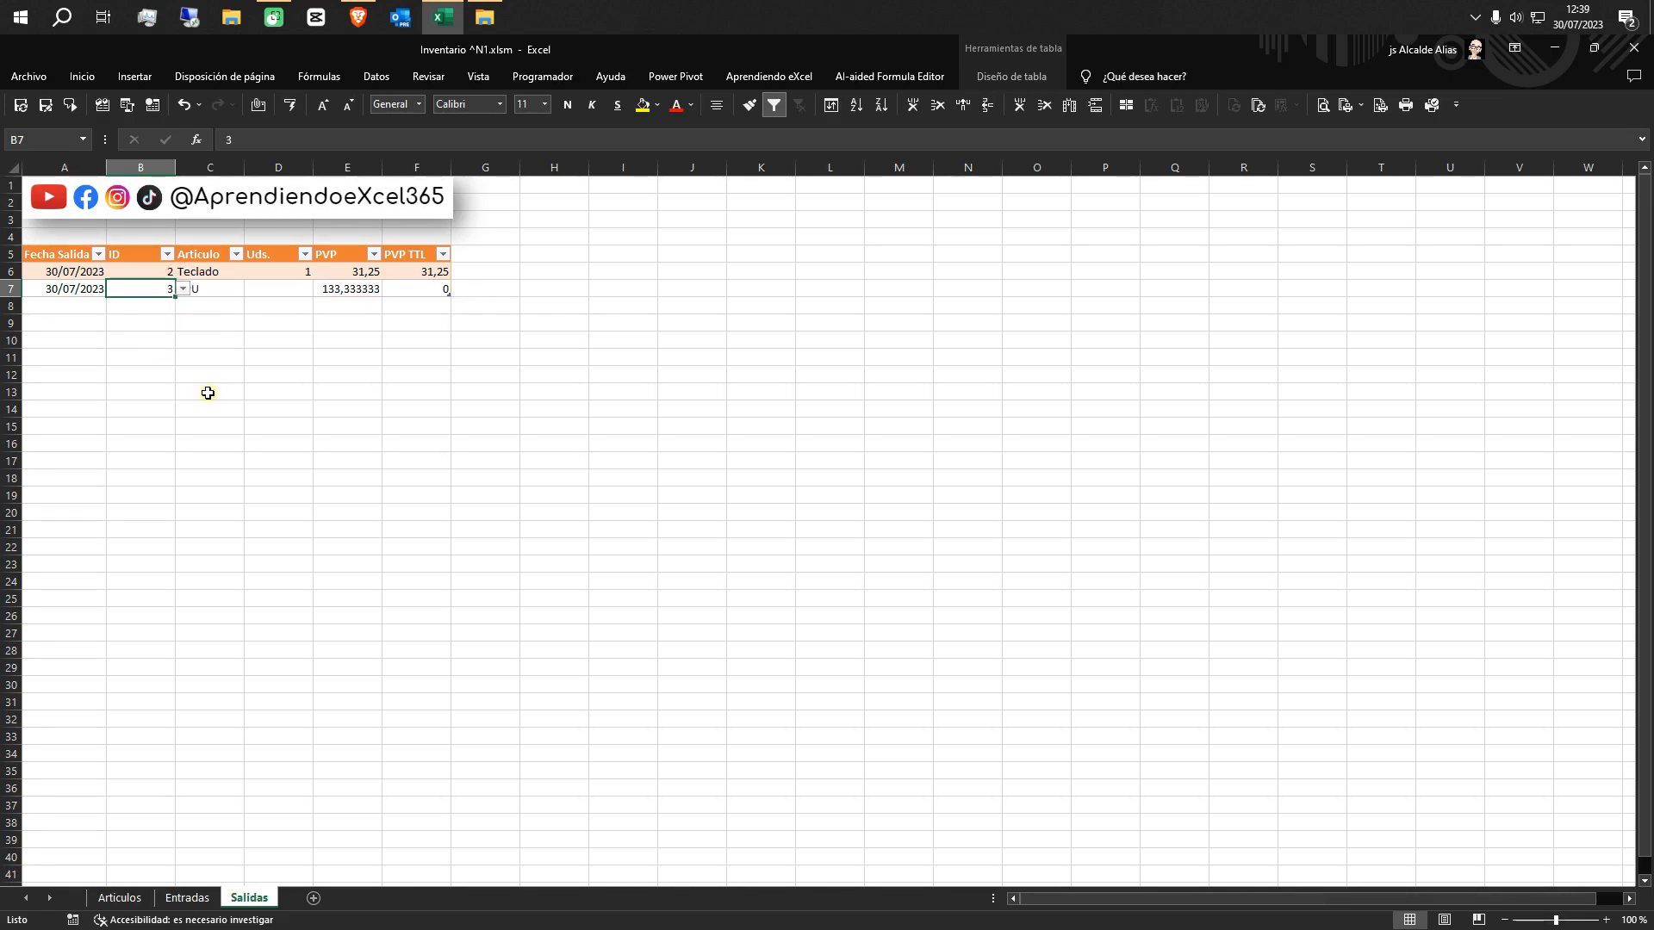
Format the PVP and PVP TTL columns of the Salidas table as Moneda
left_click(343, 249)
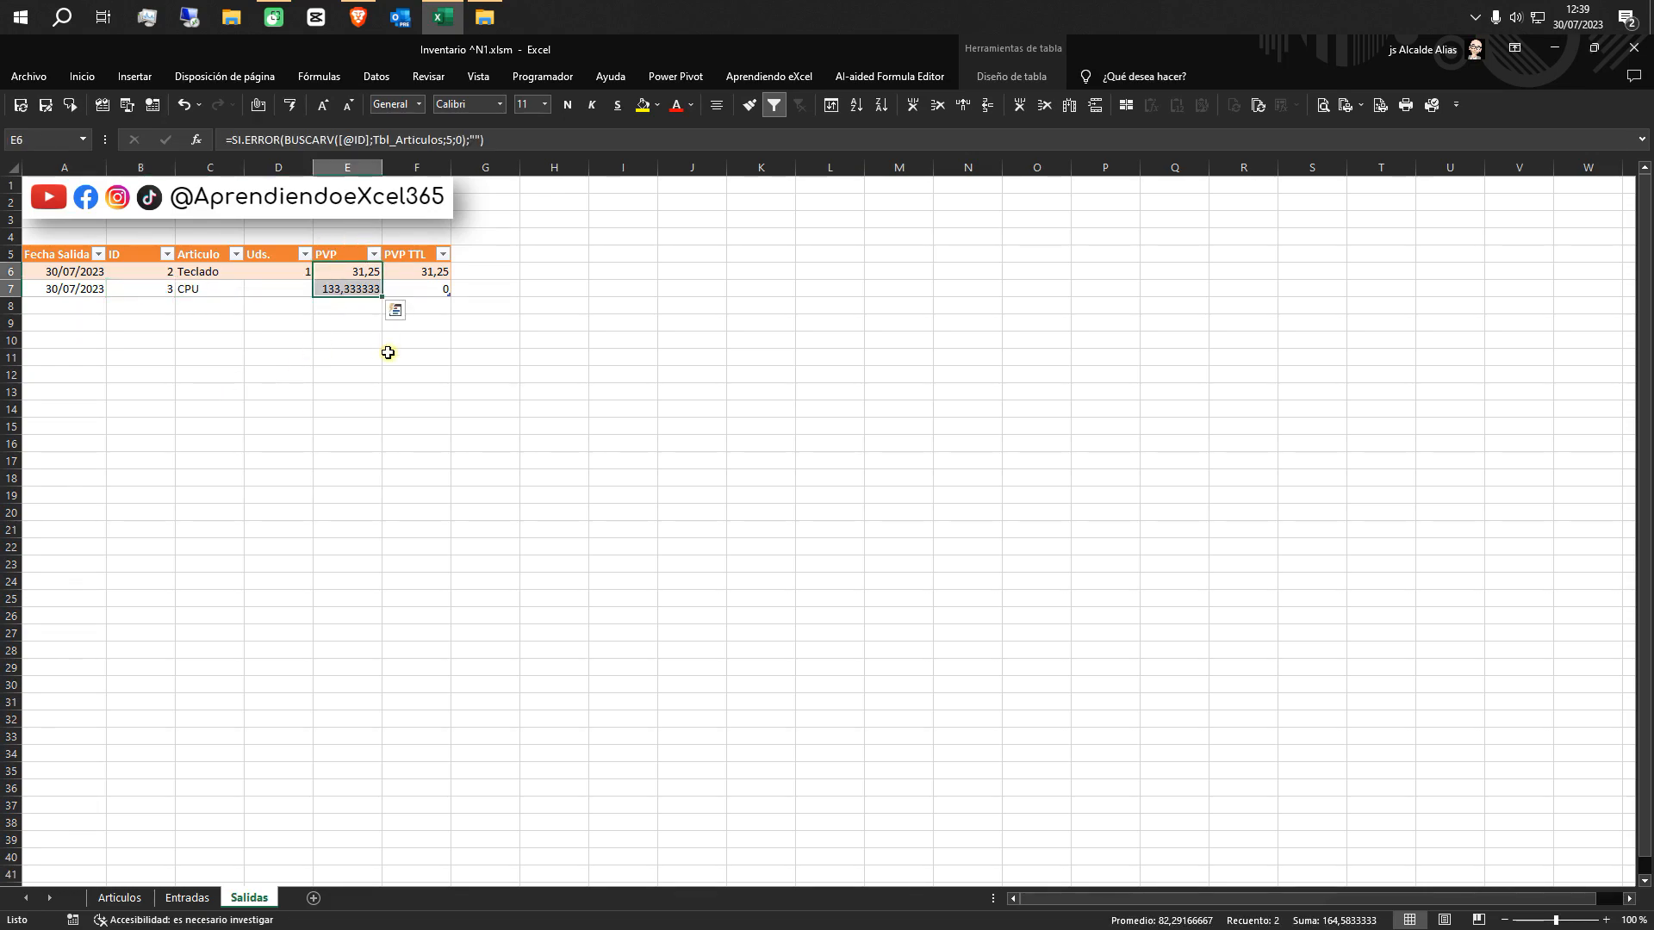
left_click(419, 105)
left_click(457, 223)
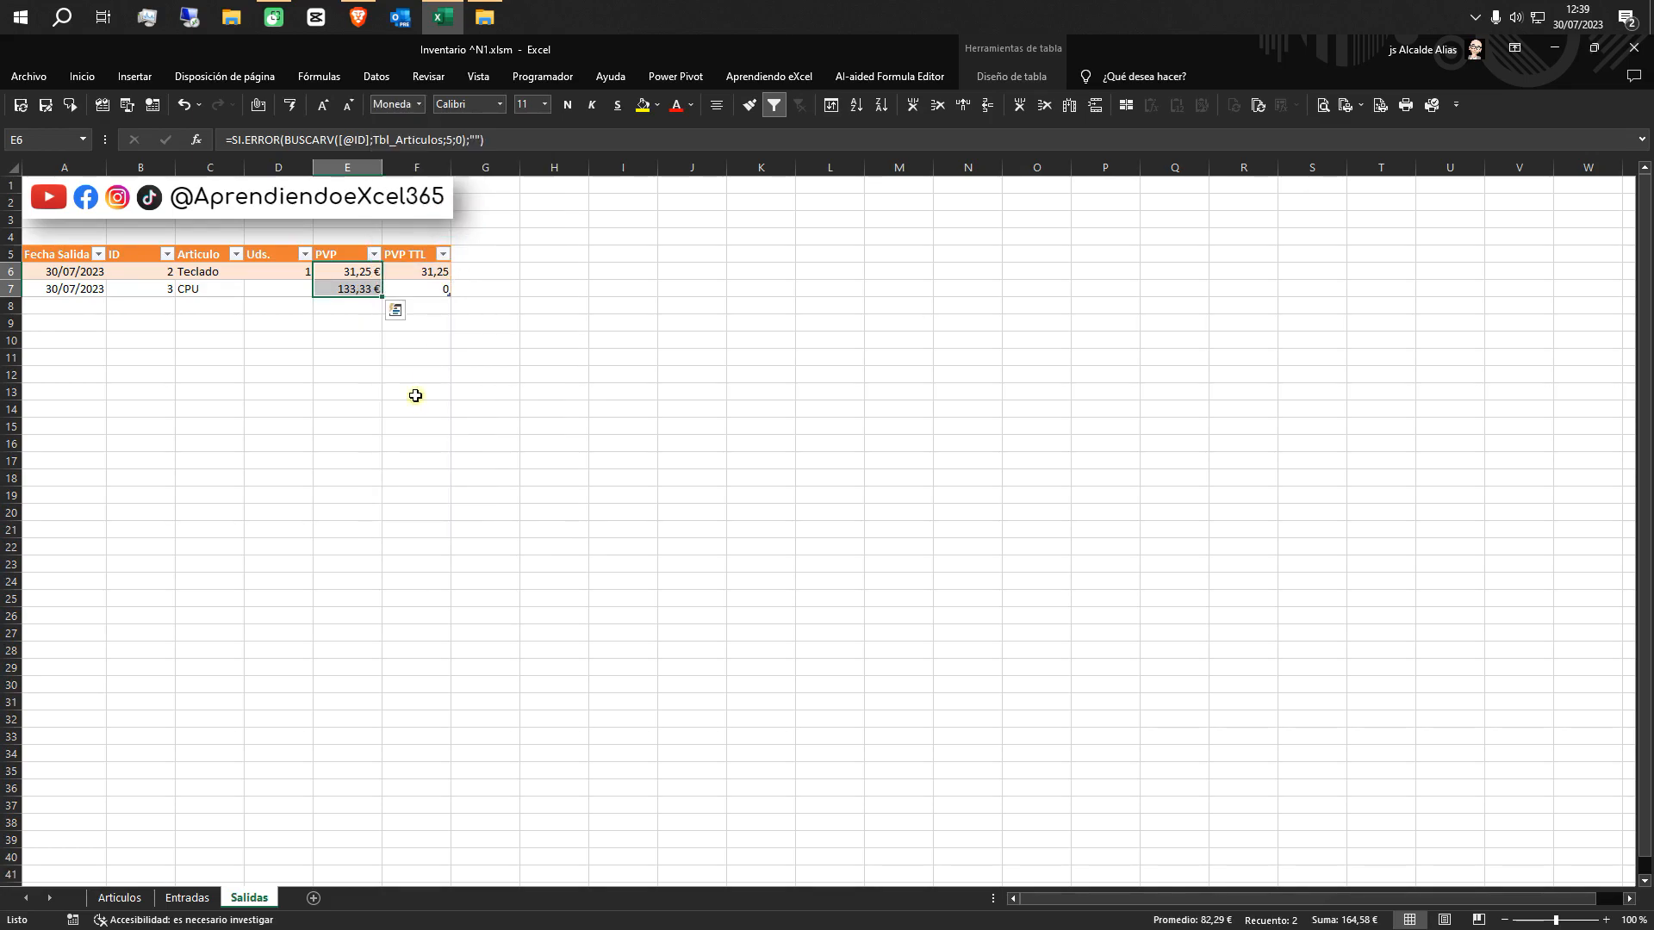
left_click(416, 249)
left_click(415, 105)
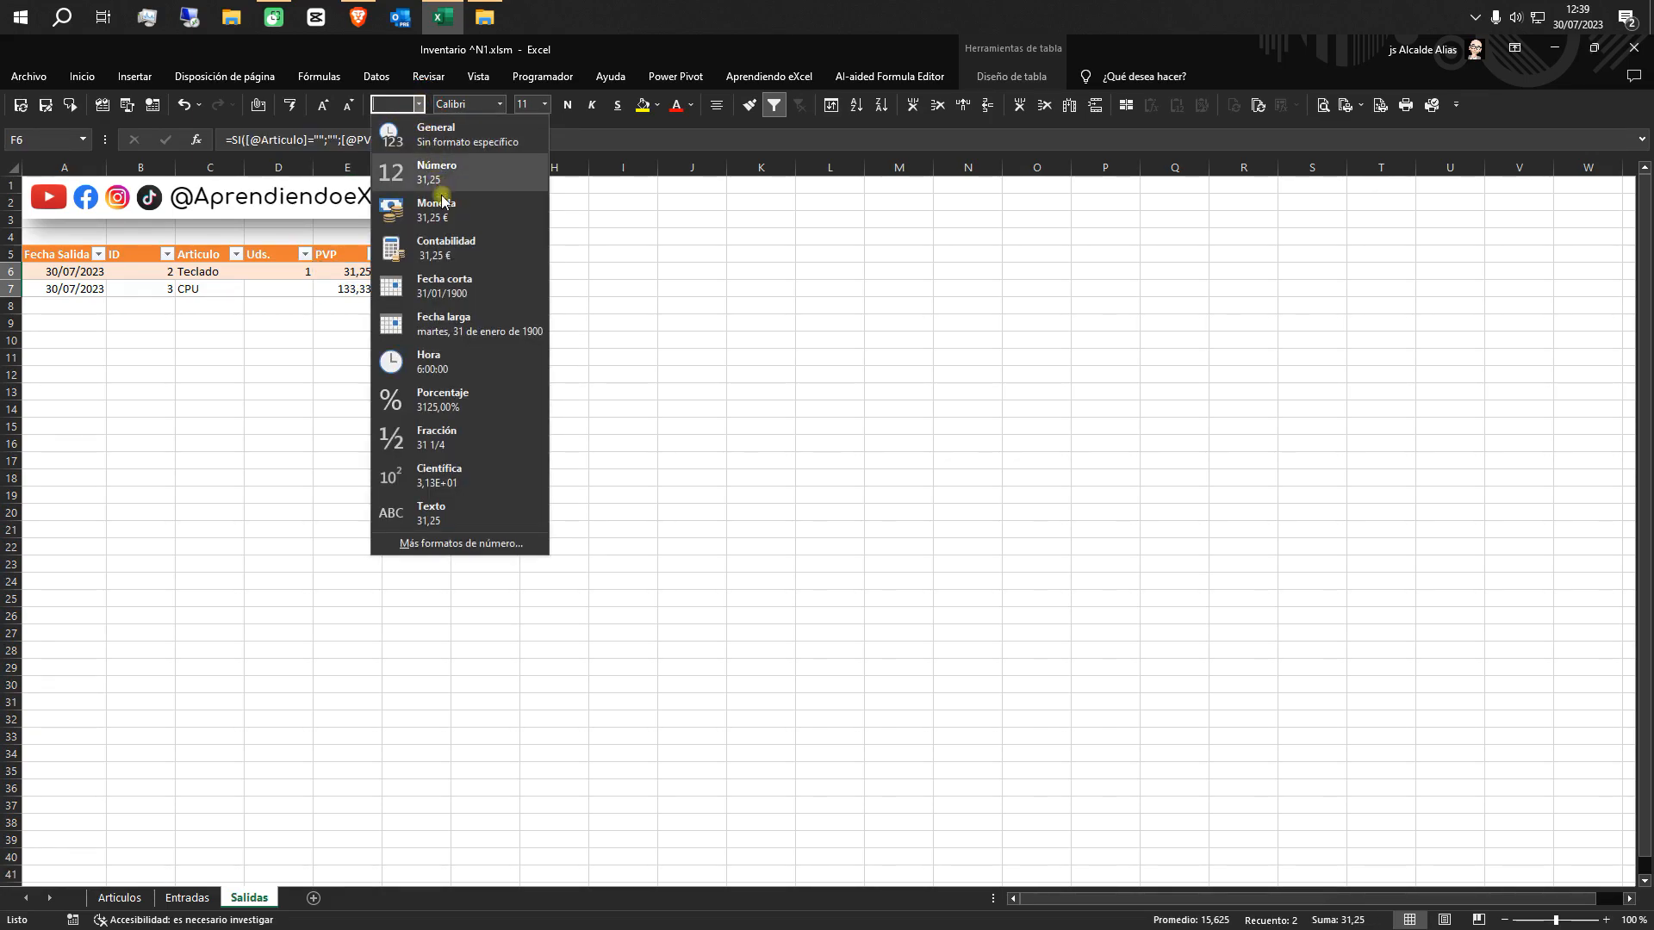
left_click(445, 220)
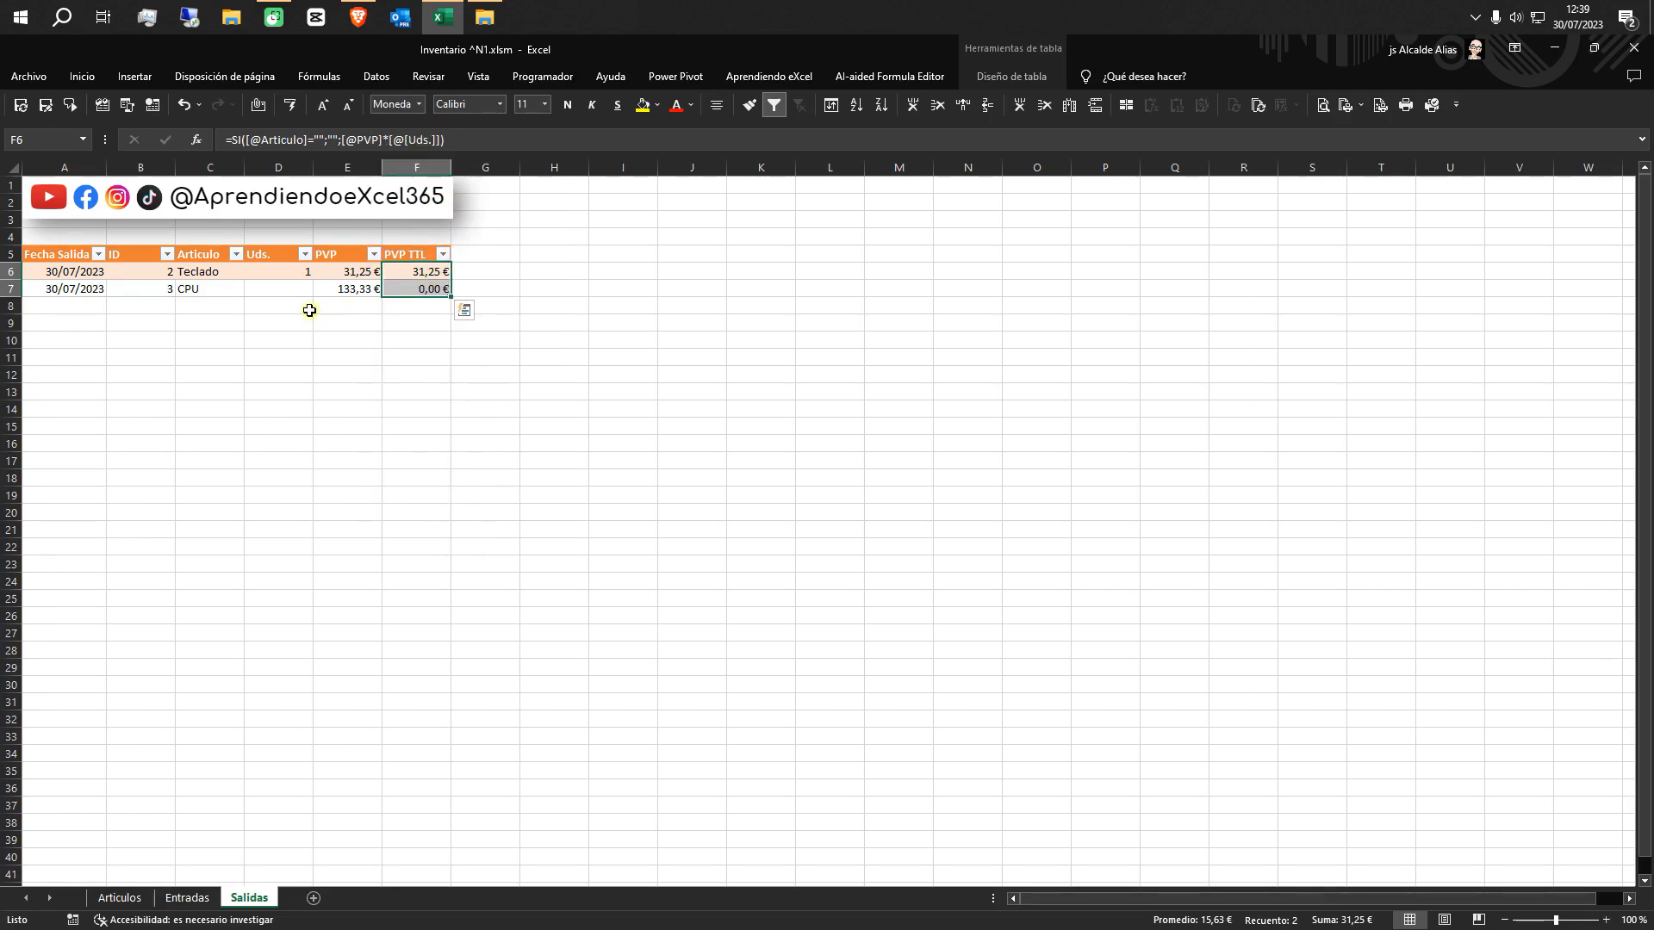
Enter 2 as the Uds. value in cell D7 of the Salidas table
left_click(288, 285)
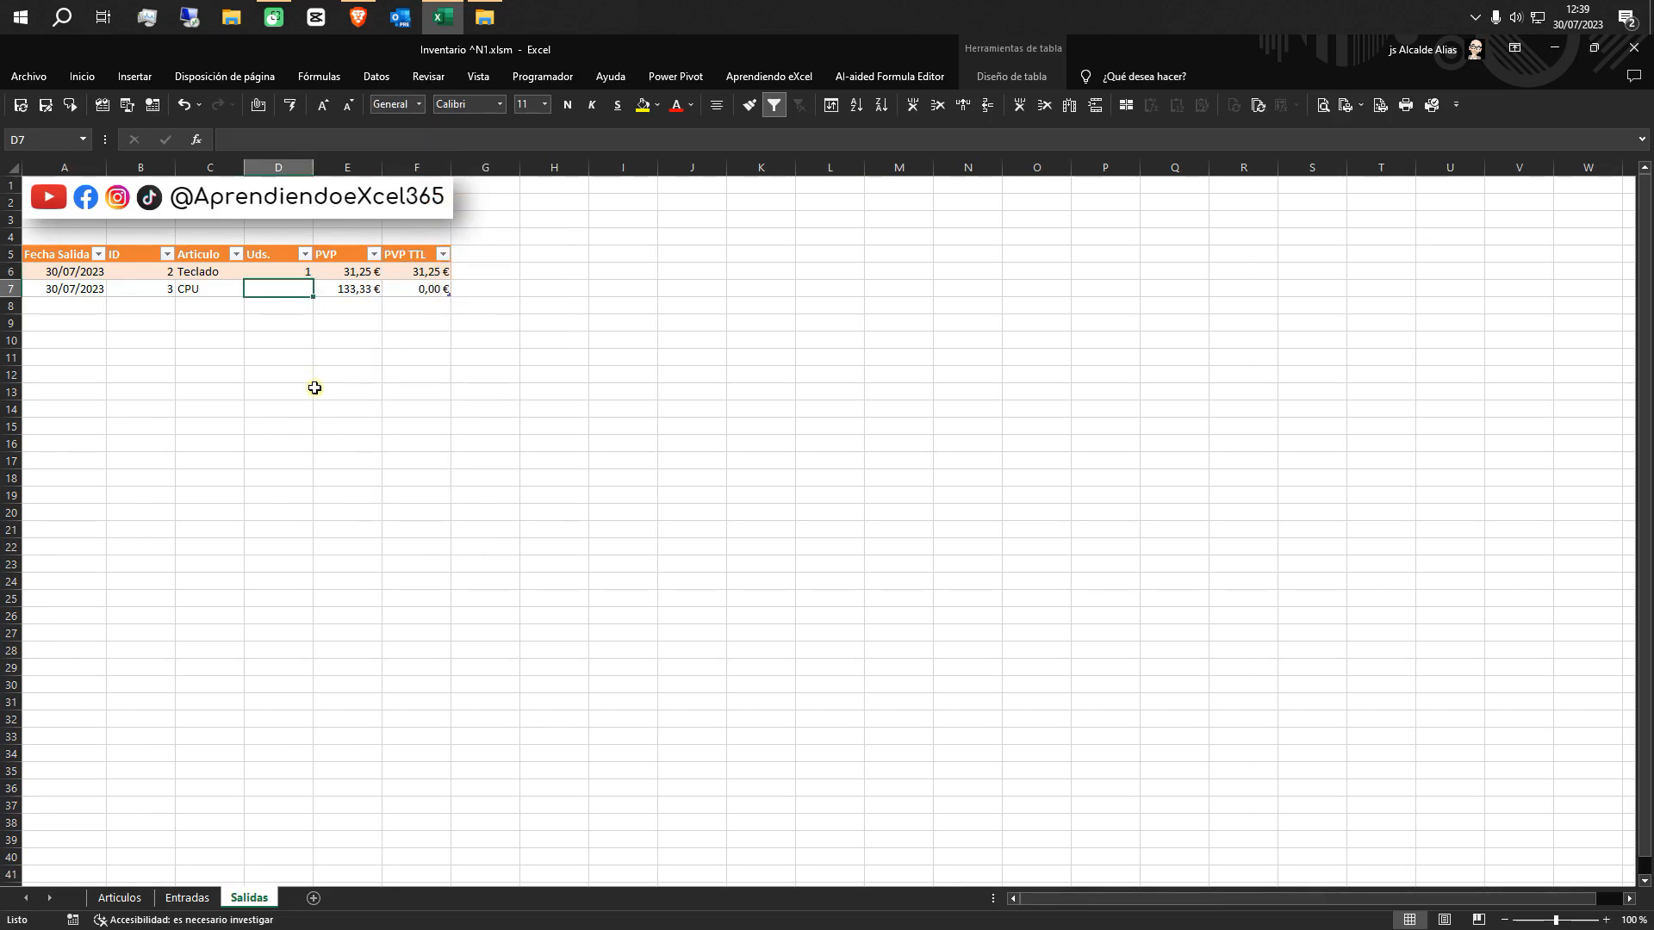
type("2")
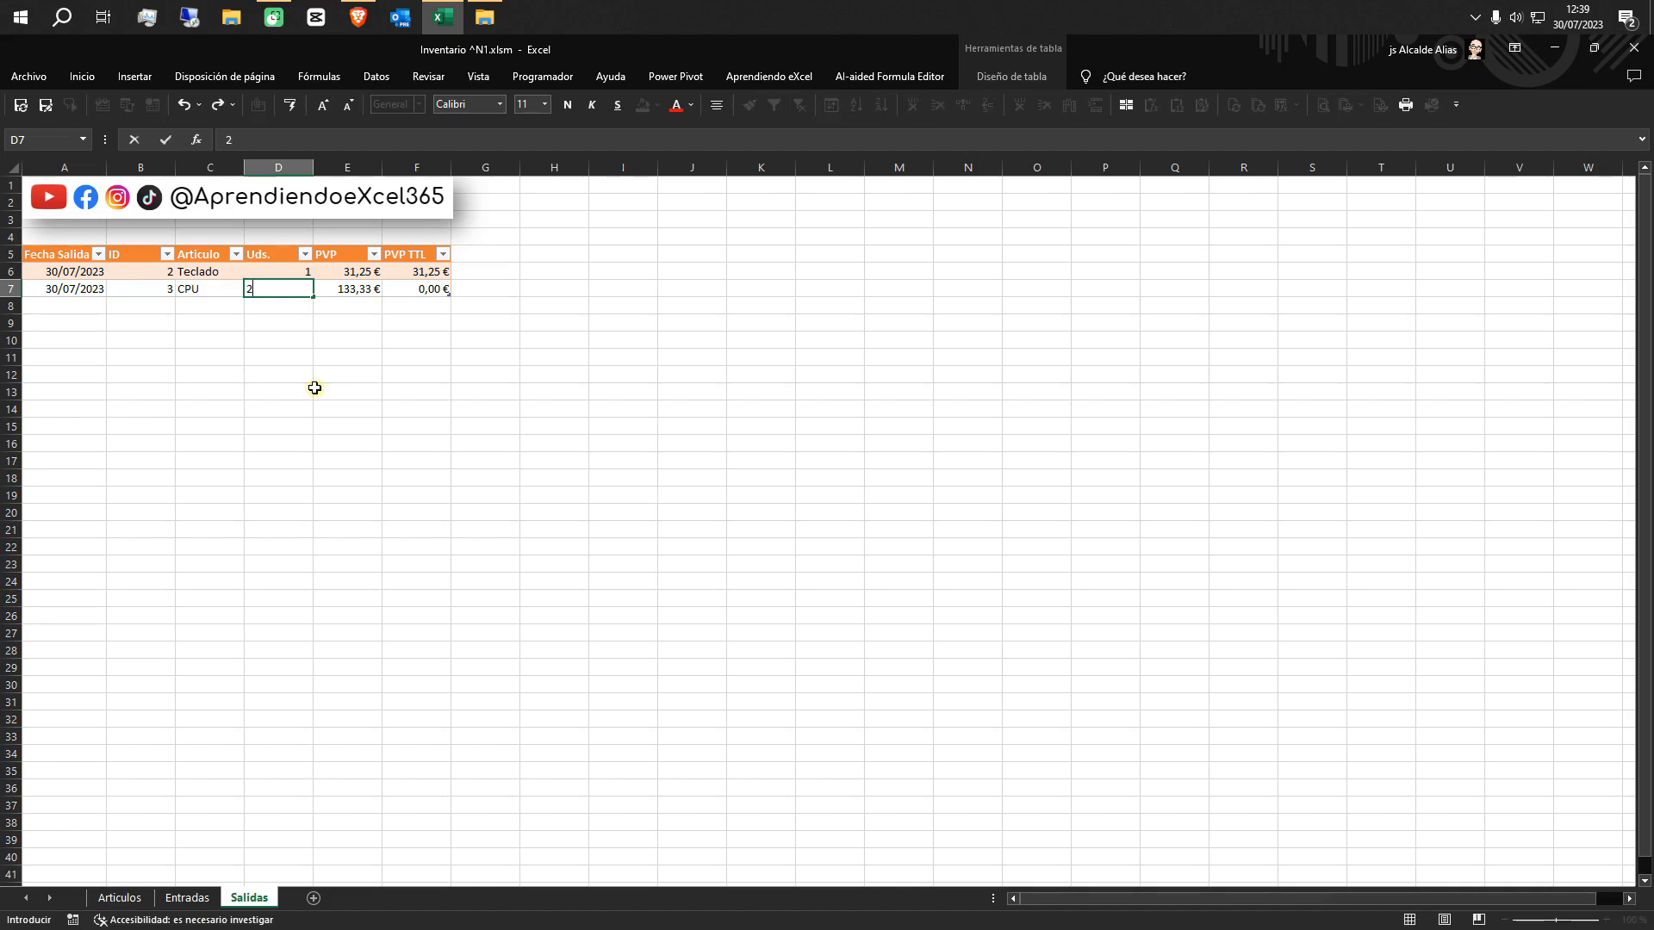
key("Return")
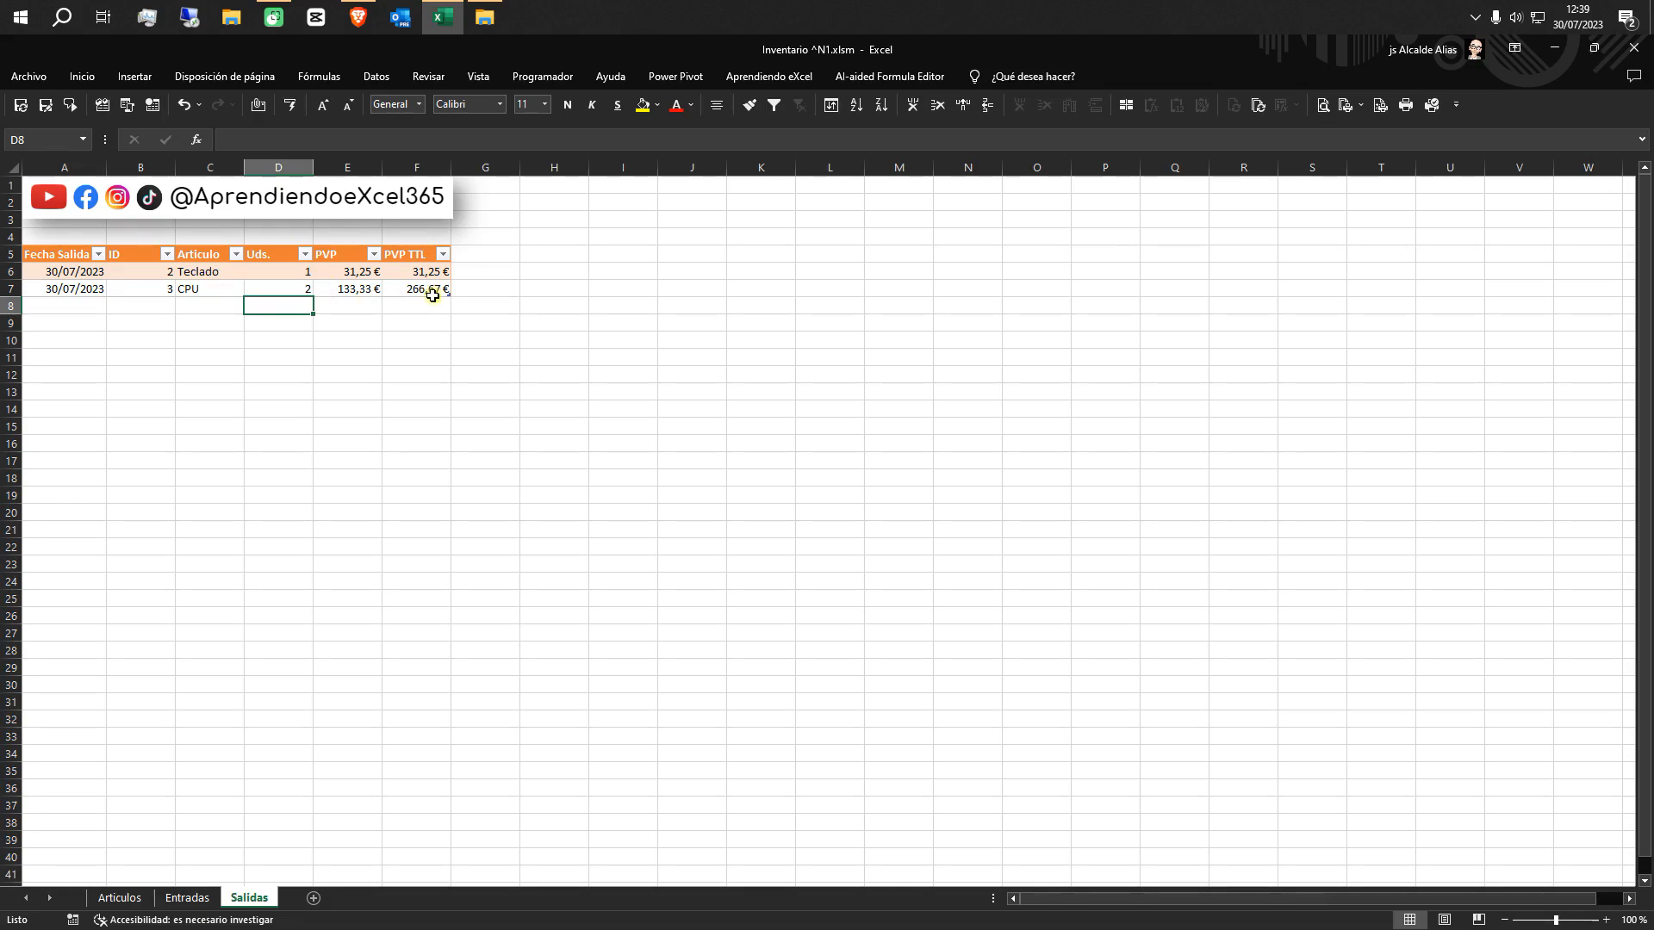
Add a third Salidas row in row 8 with the date 30/07/2023, ID 1 and 1 in Uds
left_click(85, 304)
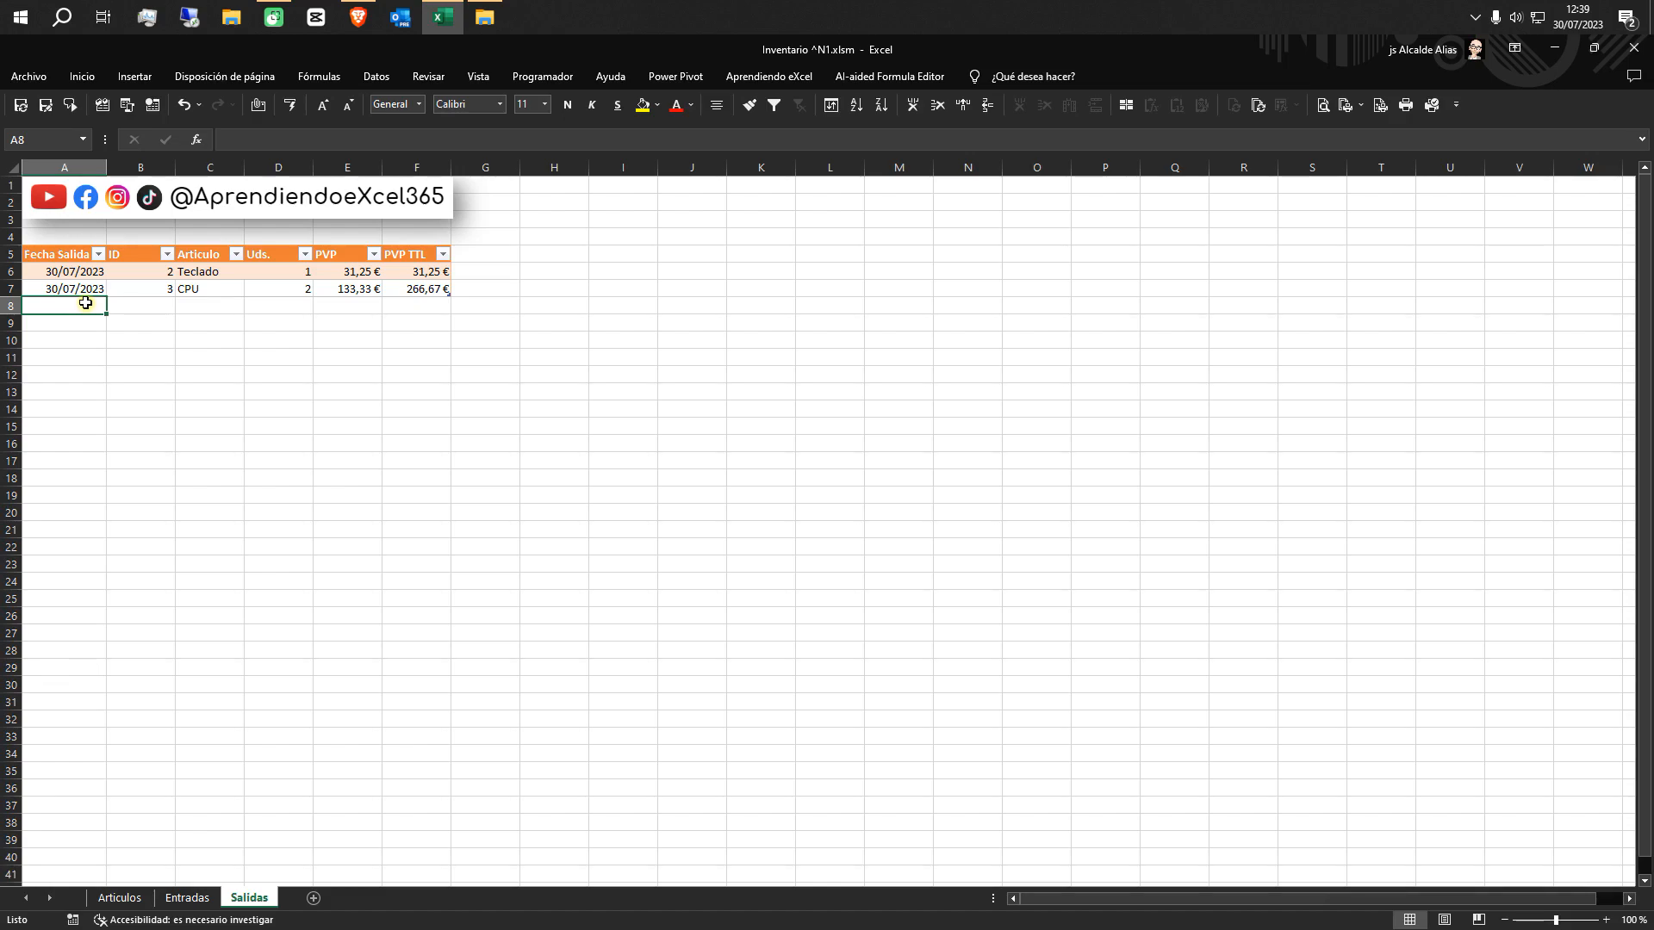
key("ctrl+semicolon")
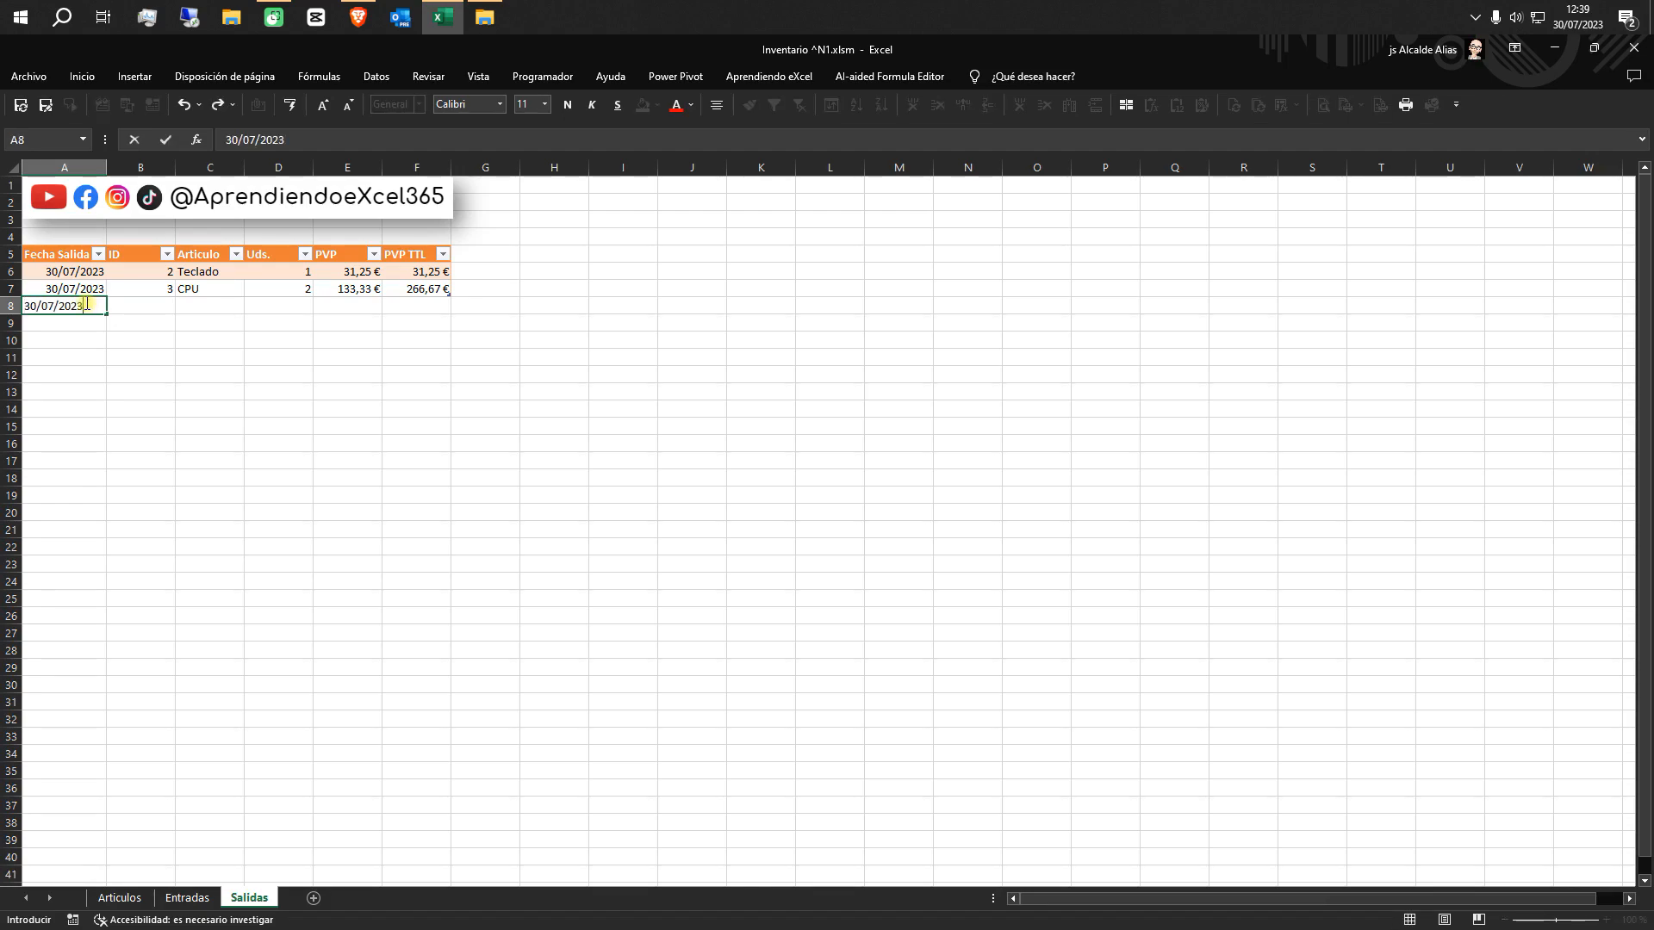
key("Tab")
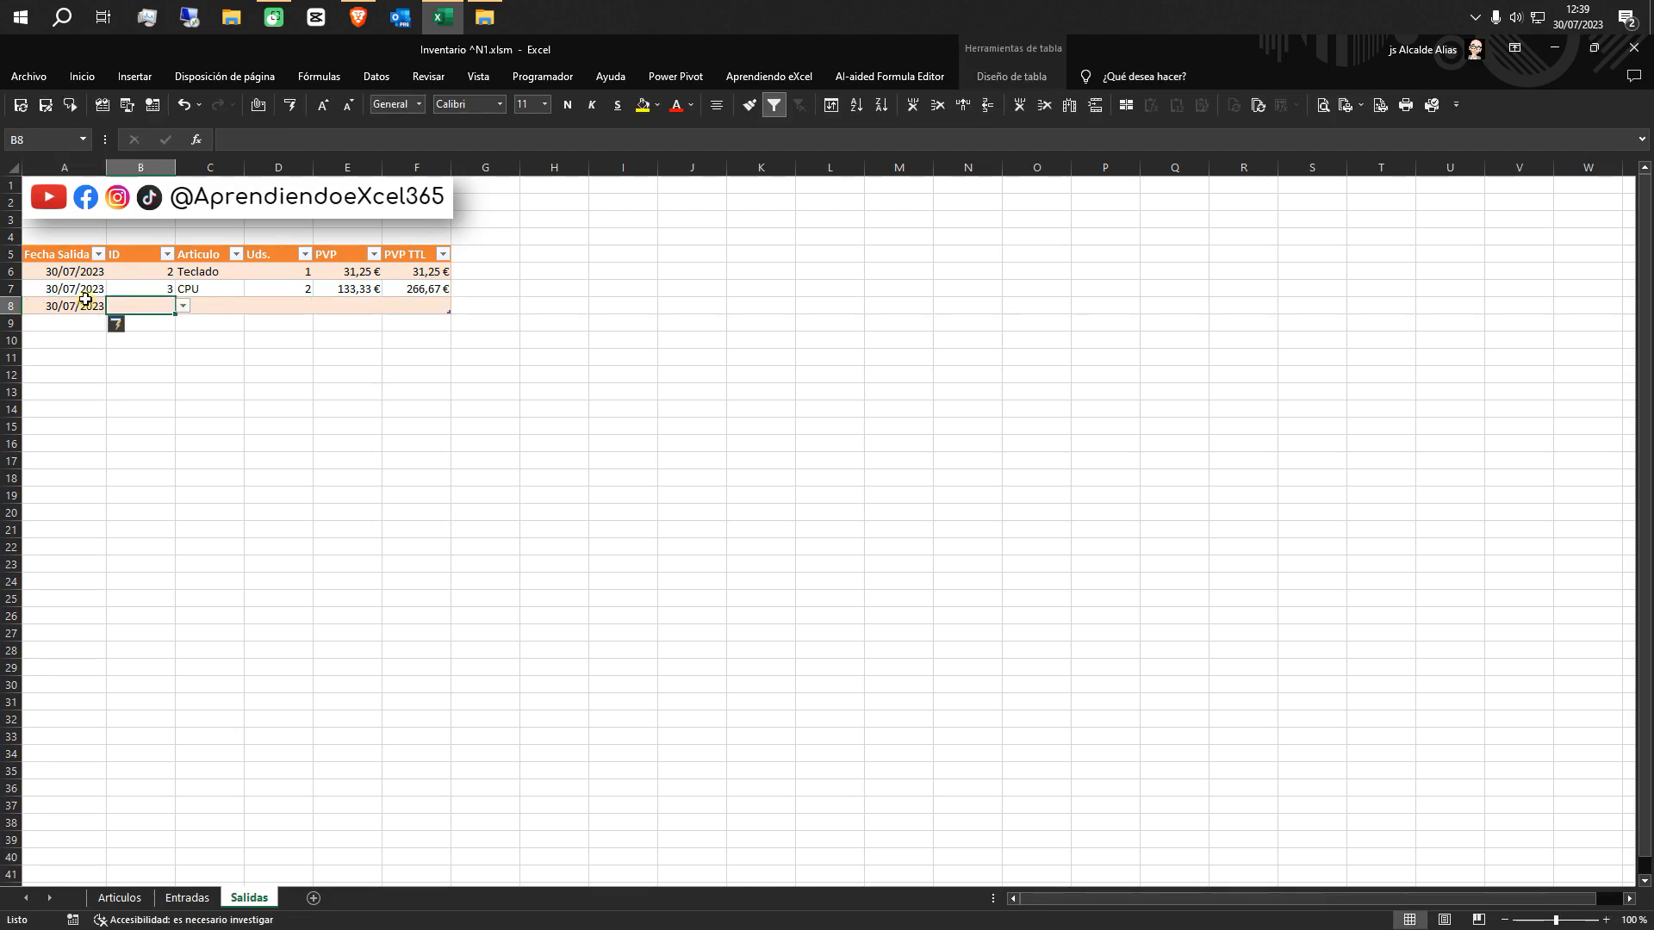
left_click(182, 306)
left_click(169, 335)
left_click(265, 306)
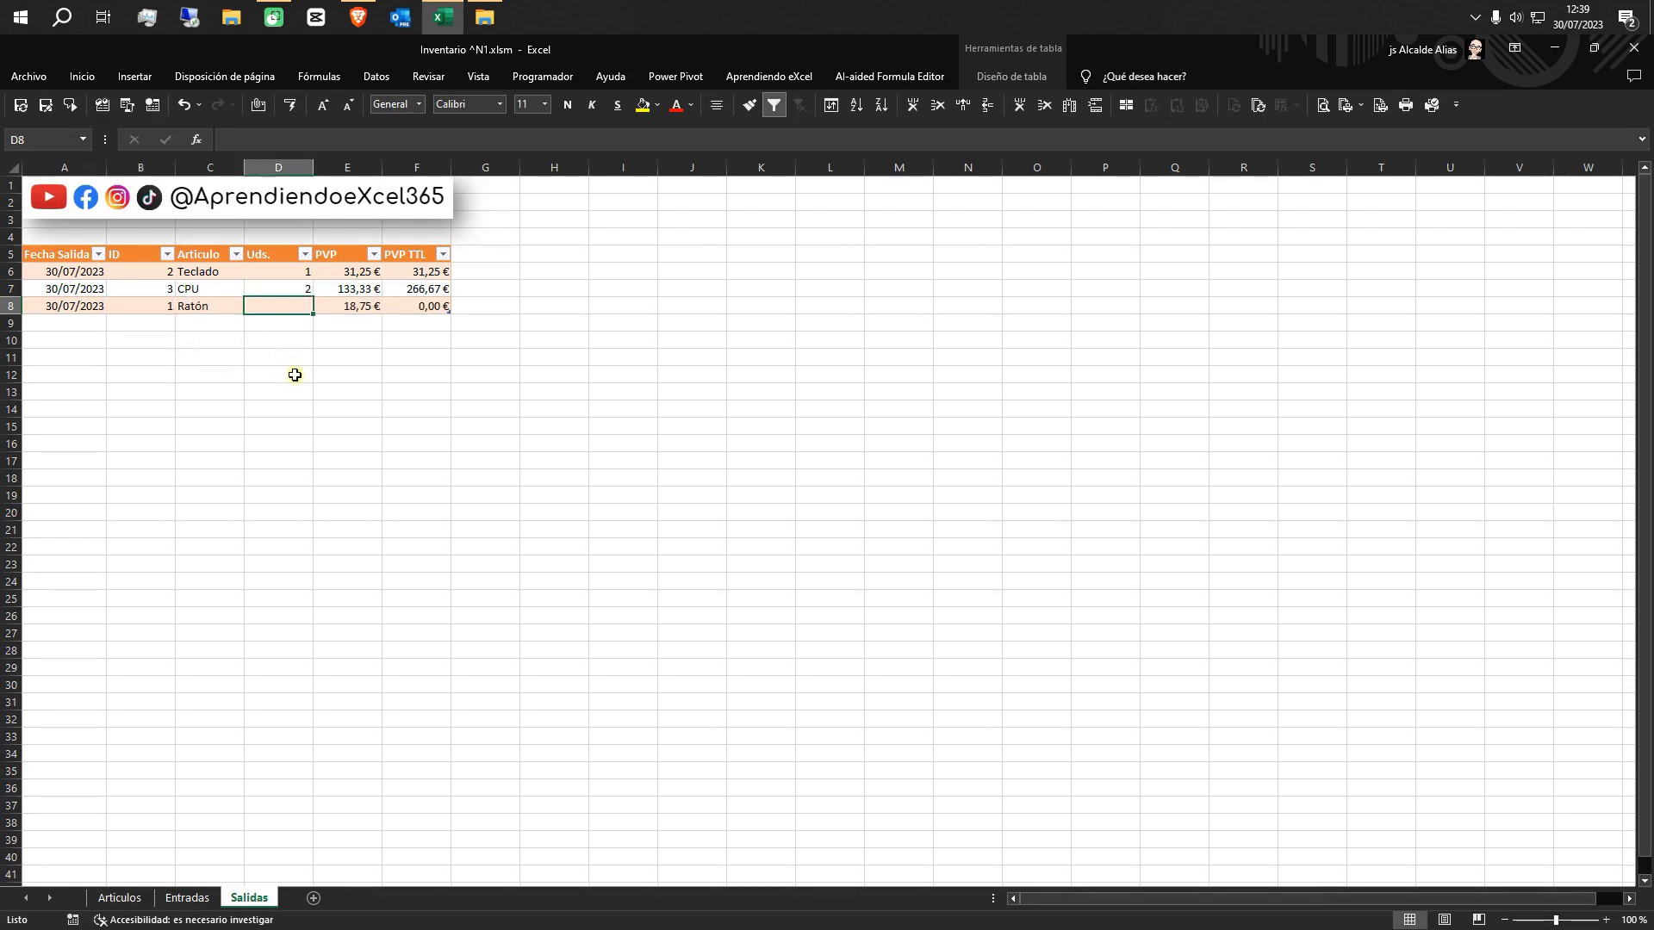
type("1")
left_click(294, 374)
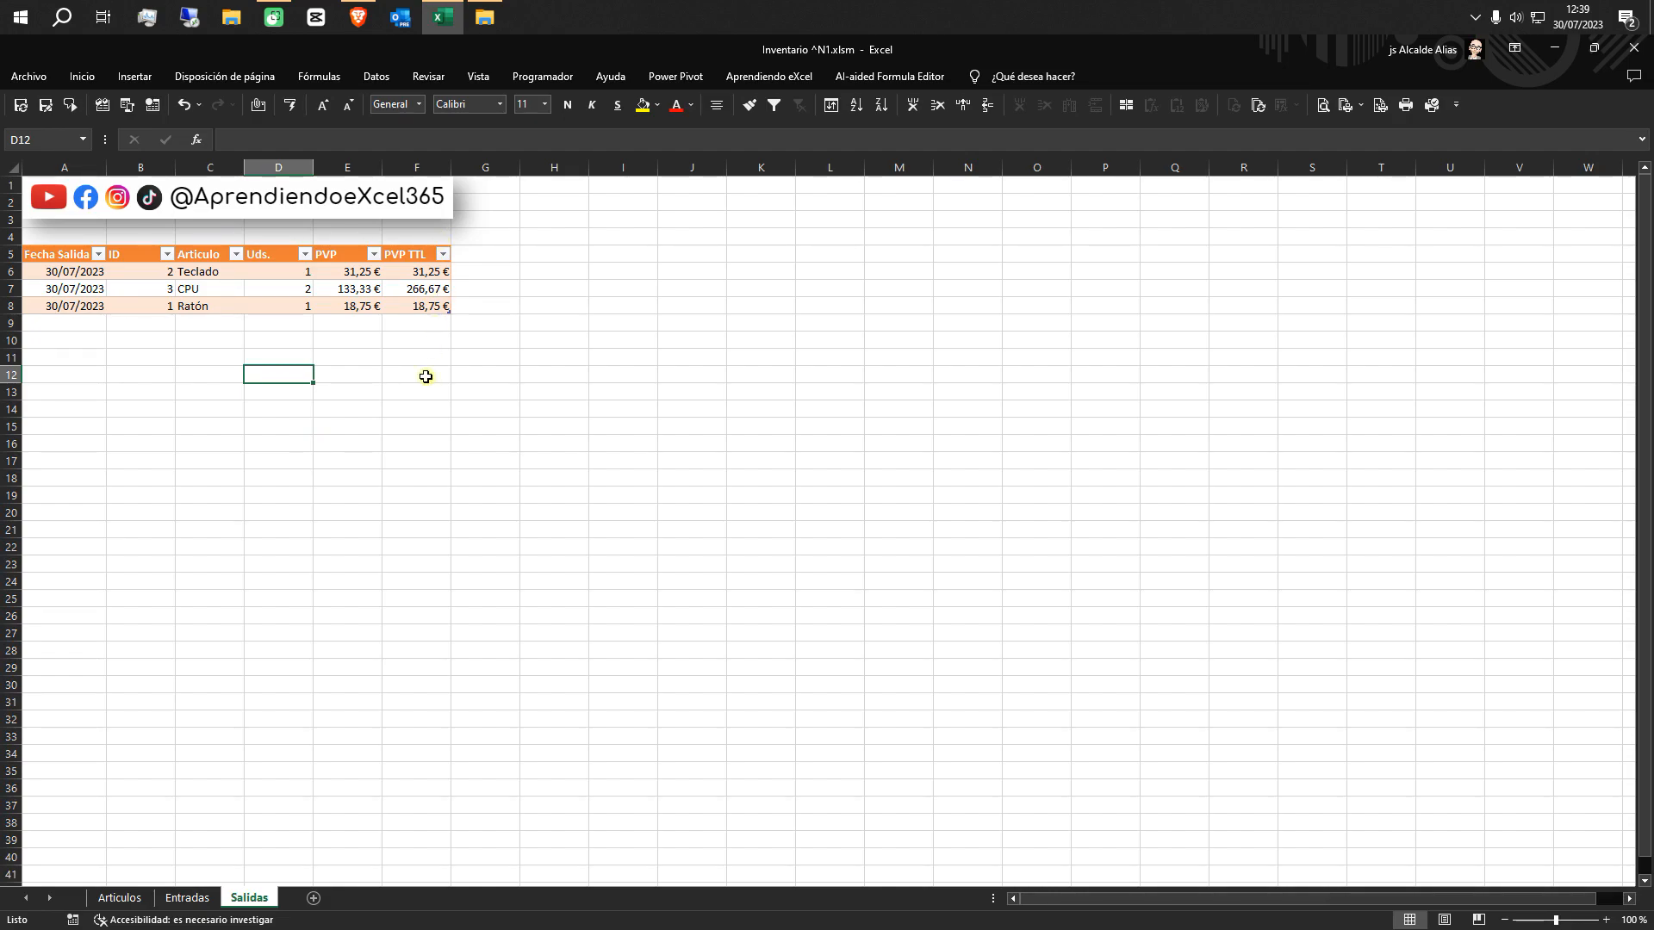
Begin a SUMAR.SI formula in cell F6 of the Articulos sheet, with the Entradas table's whole ID column, header included, as the range
left_click(162, 899)
left_click(125, 899)
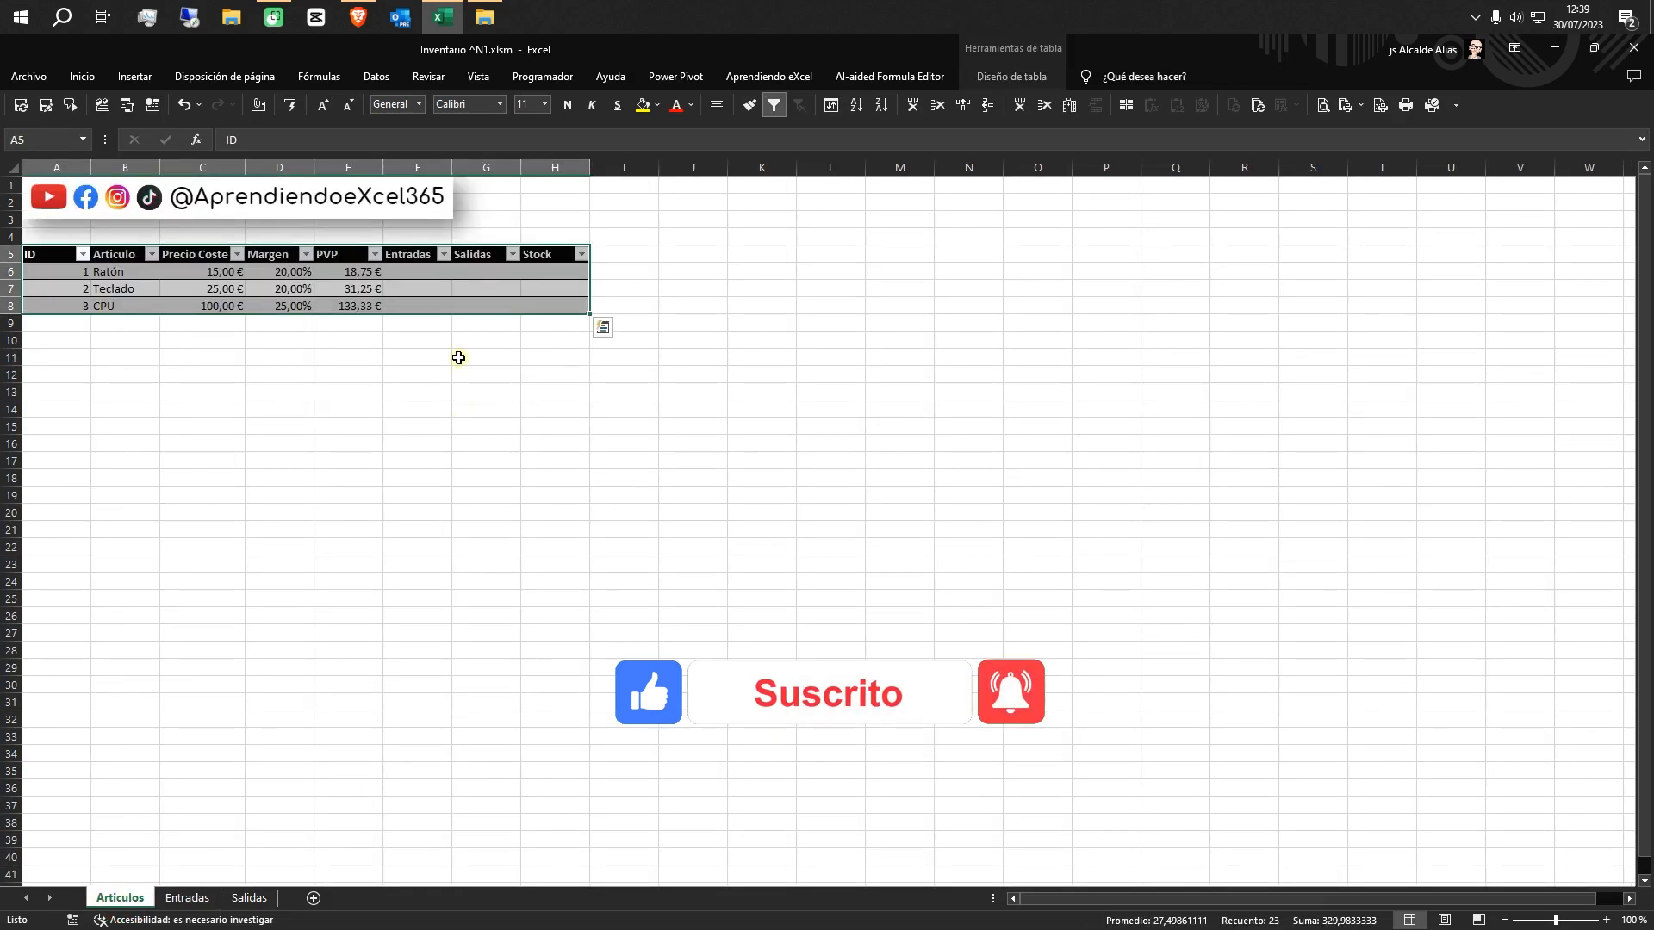
left_click(431, 274)
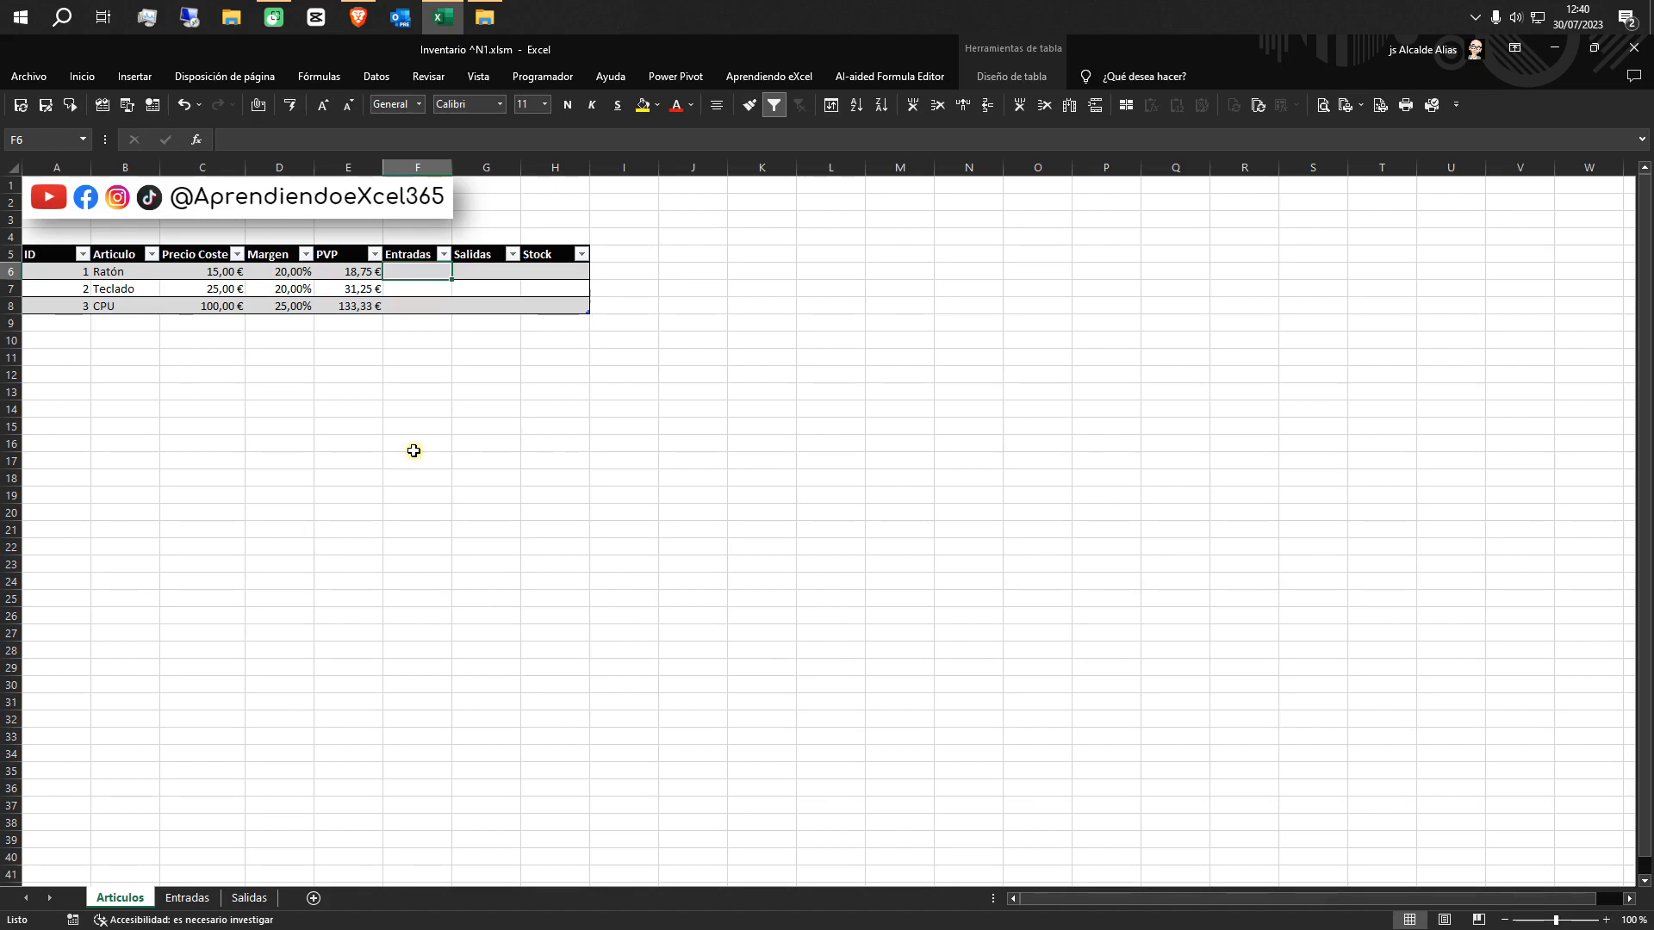
type("=")
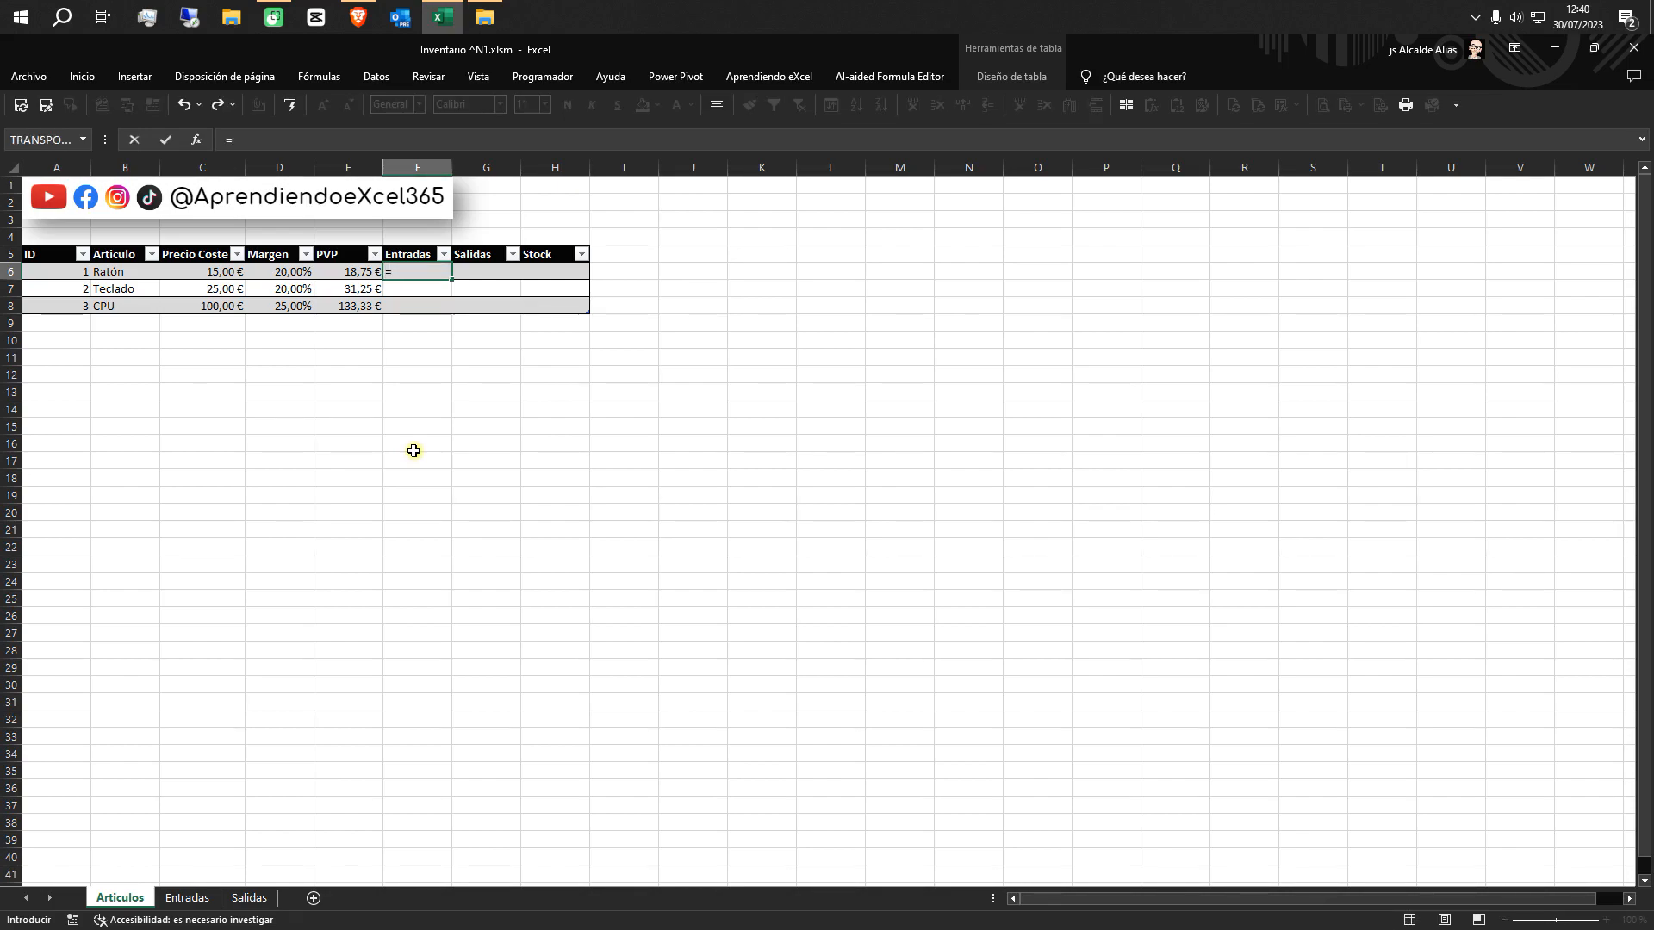
type("su")
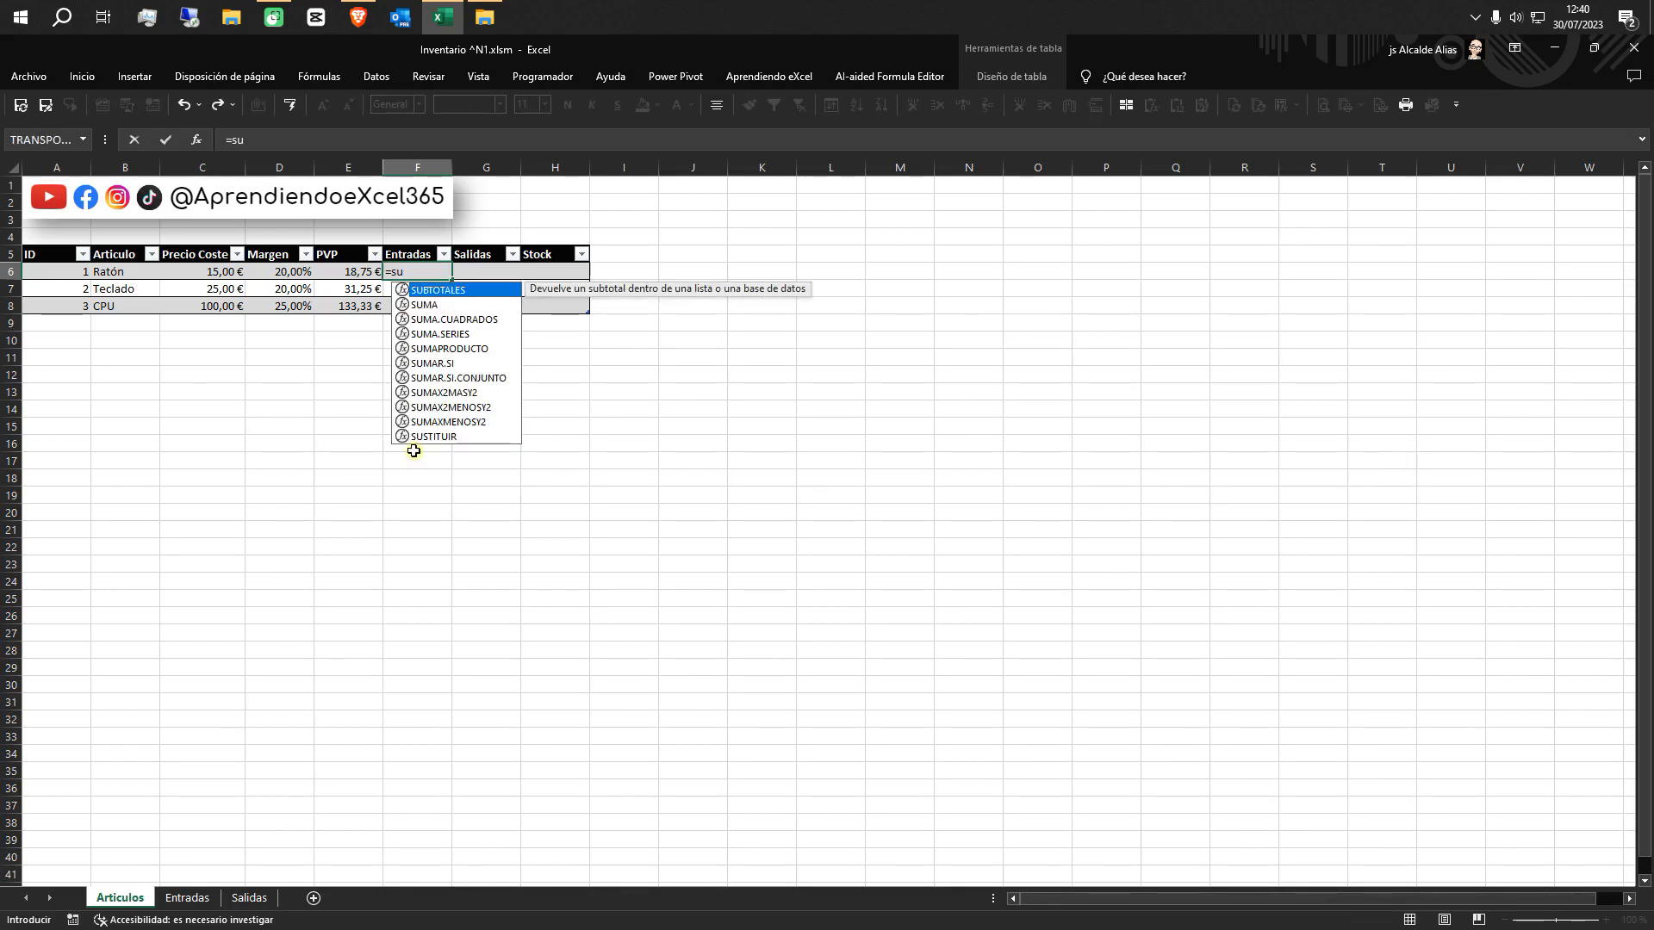
double_click(433, 362)
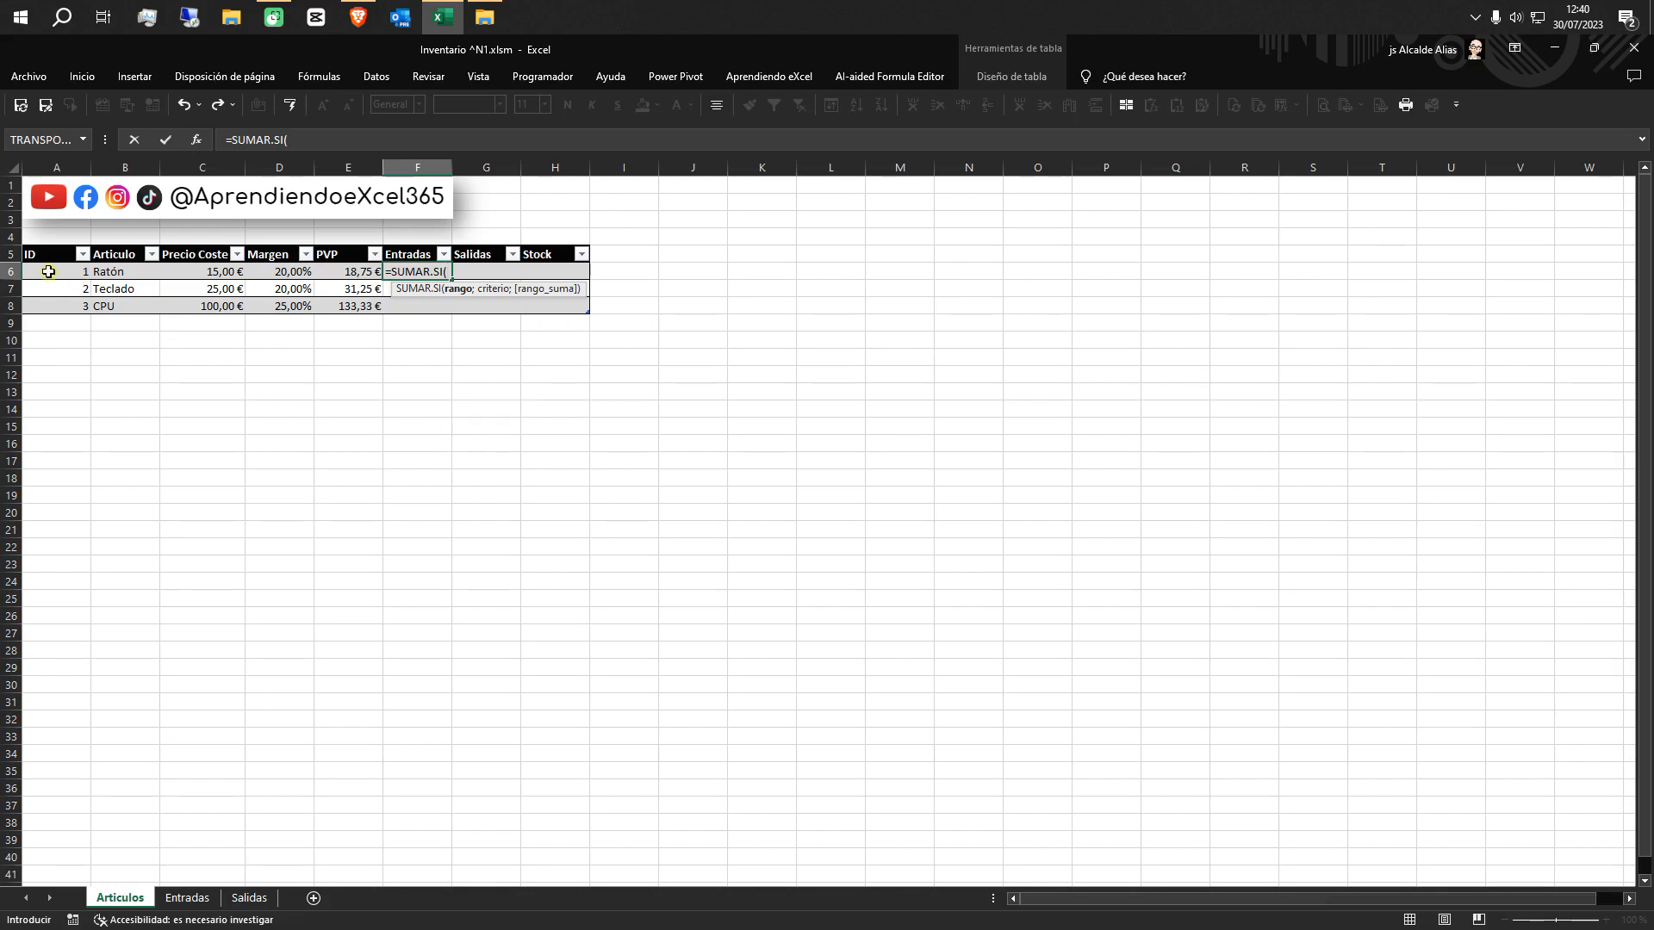
left_click(196, 900)
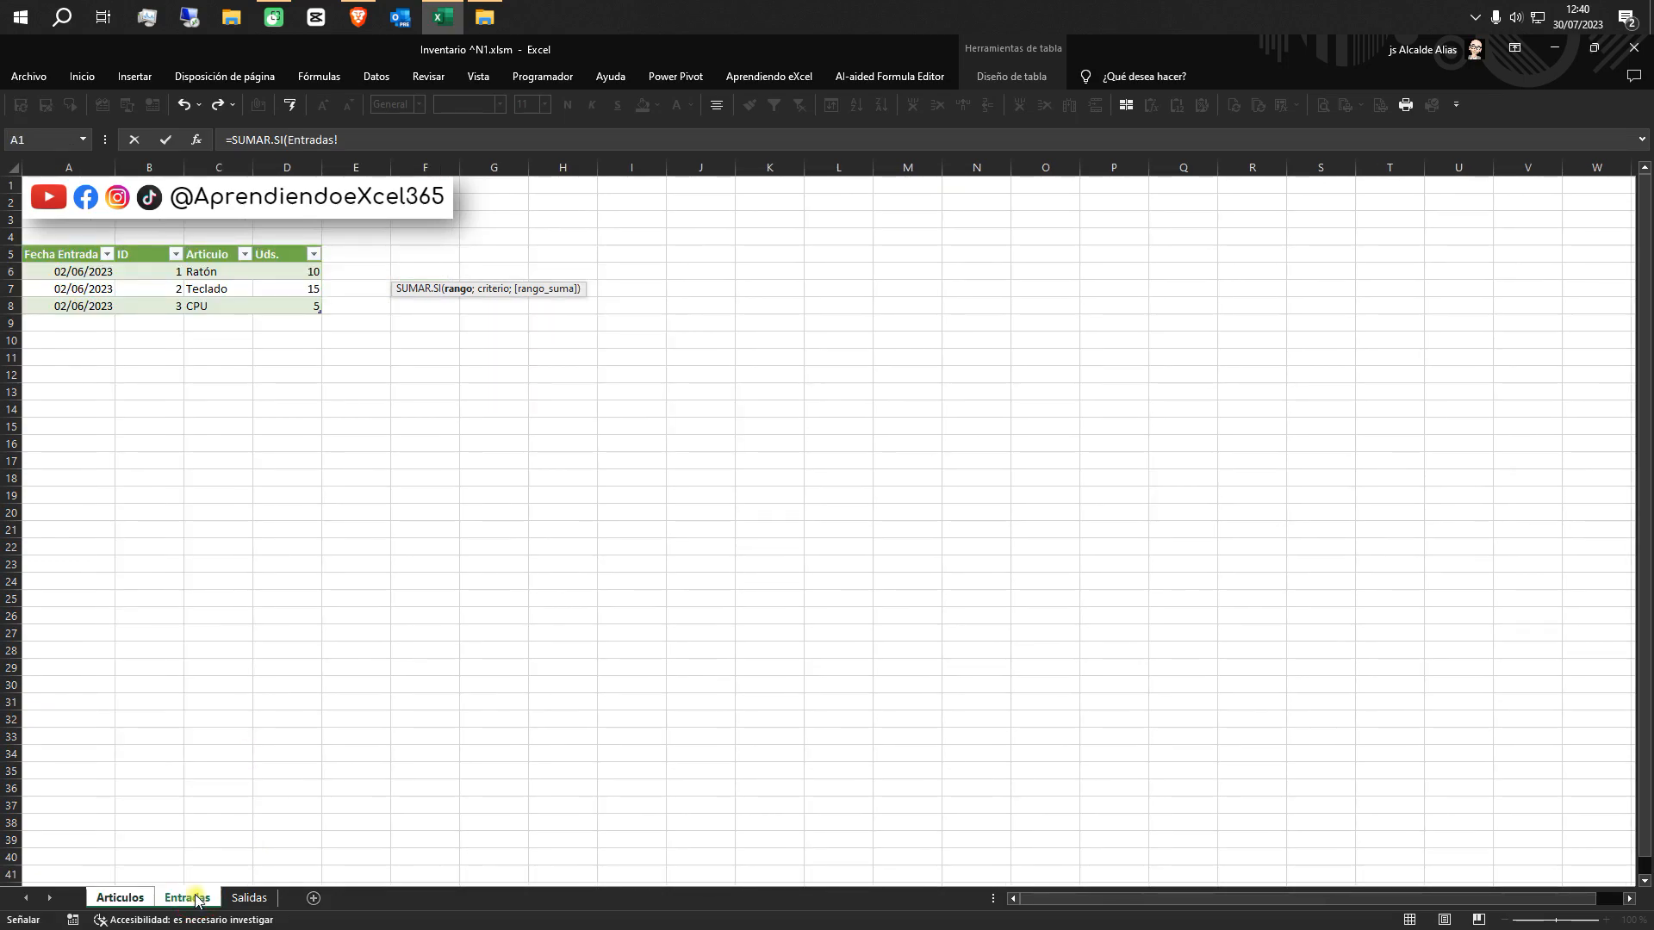
left_click(144, 245)
left_click(144, 243)
type(";")
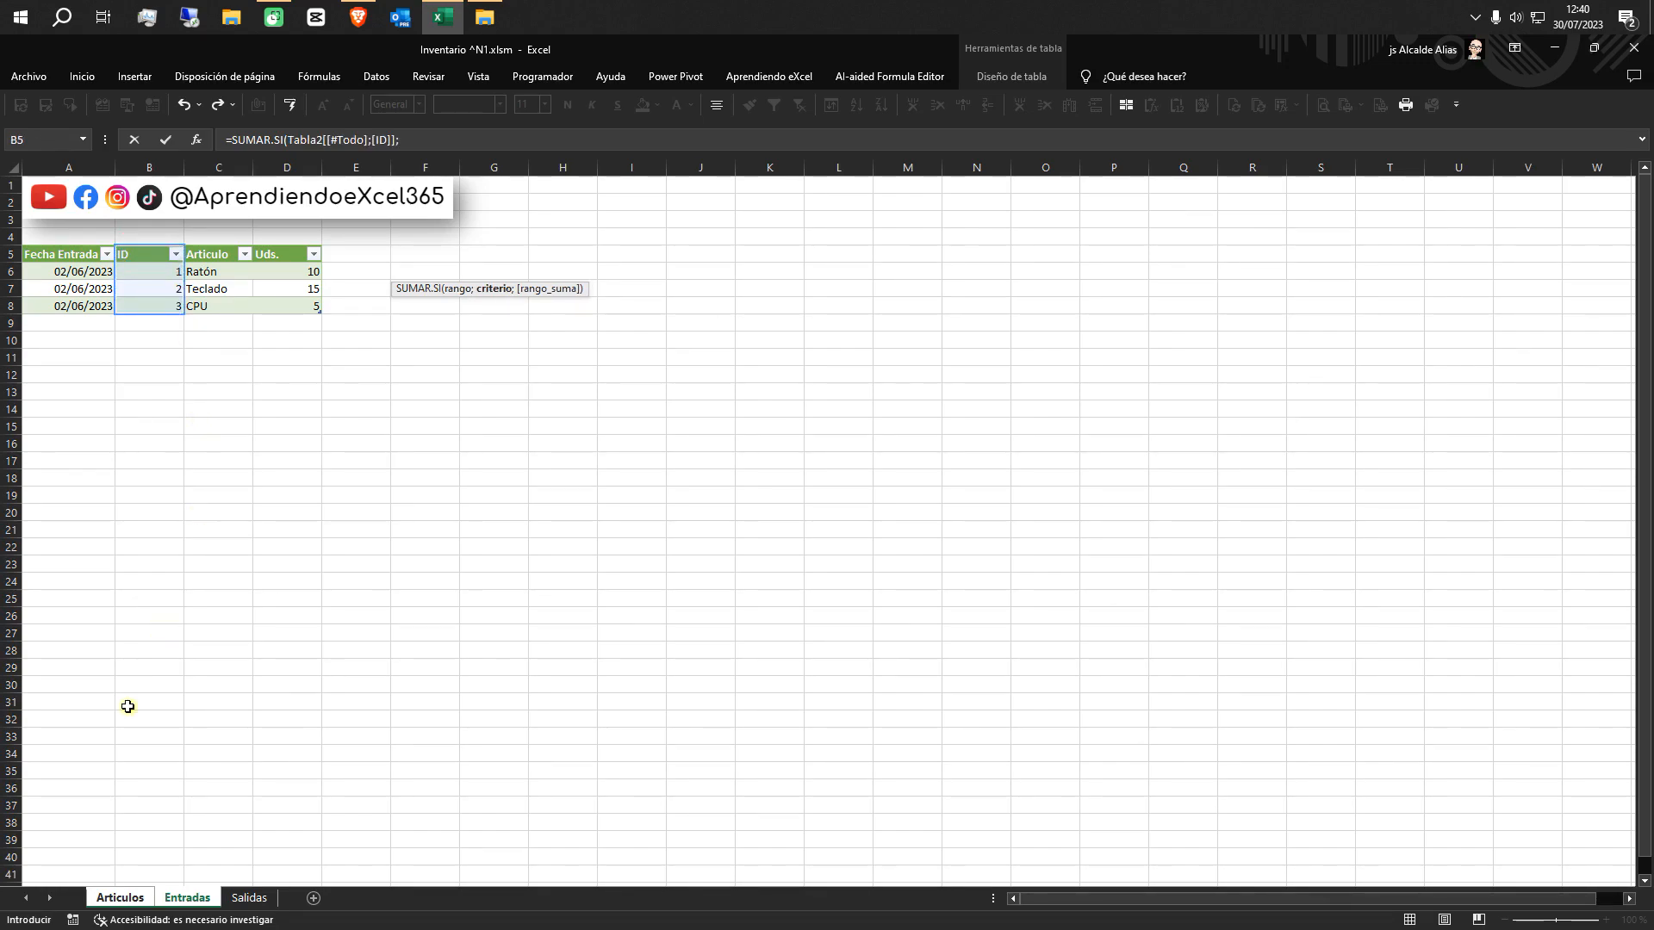
Complete the Entradas column formula with the row's own ID as criterion and the Entradas table's whole Uds. column as sum range
left_click(128, 899)
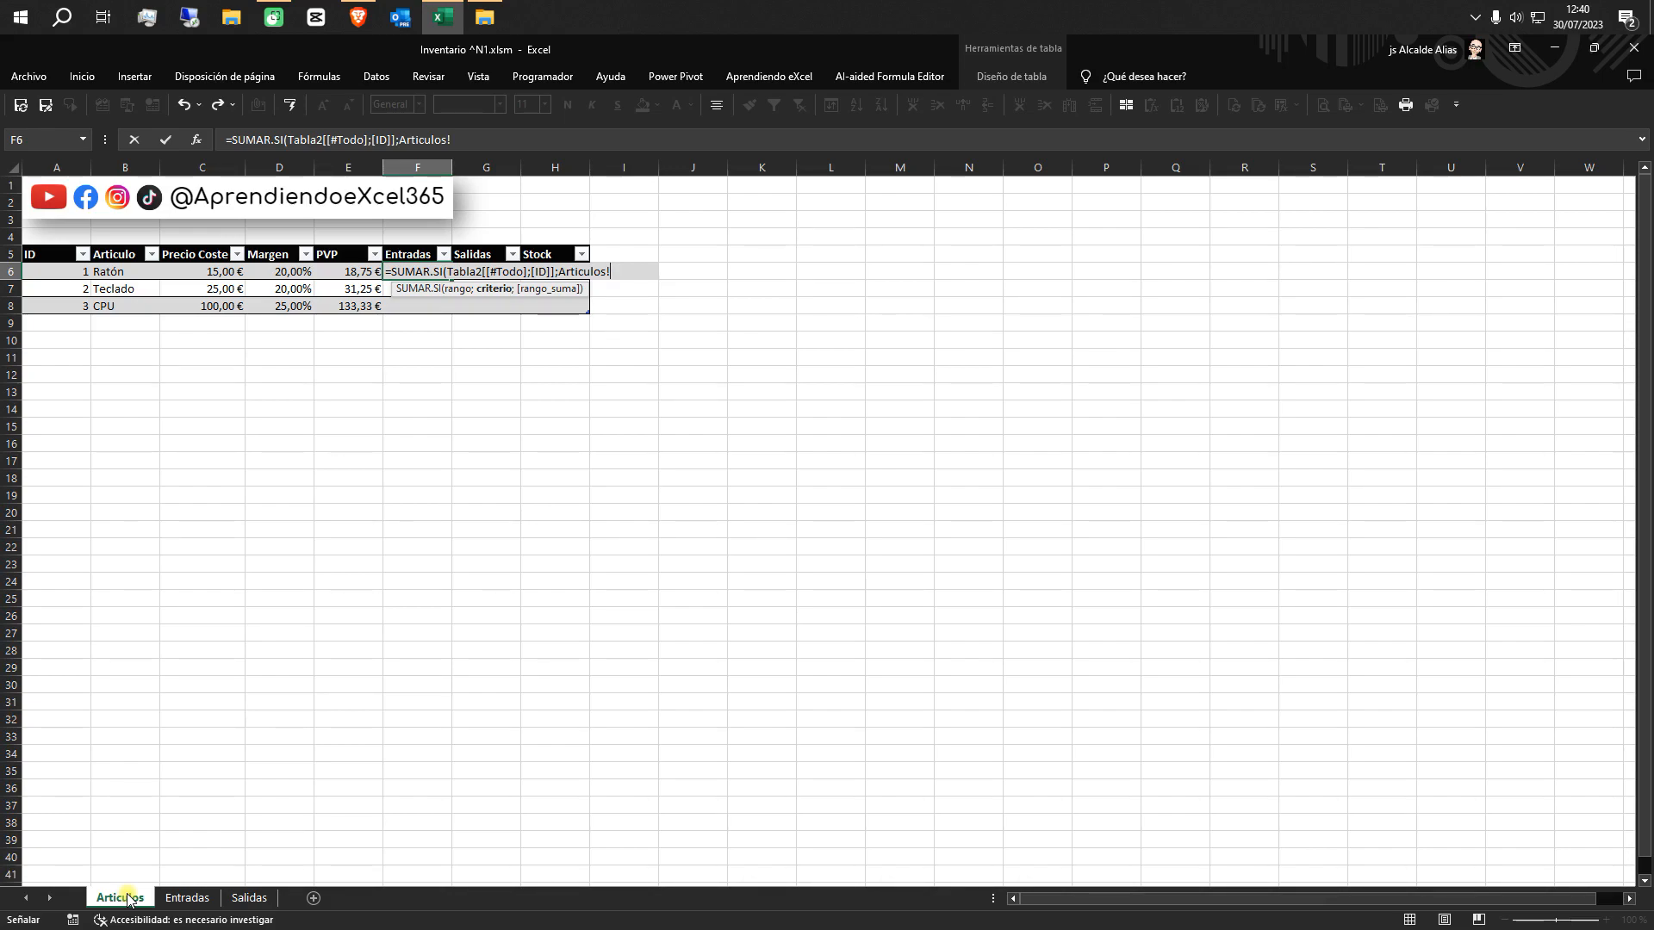
left_click(56, 272)
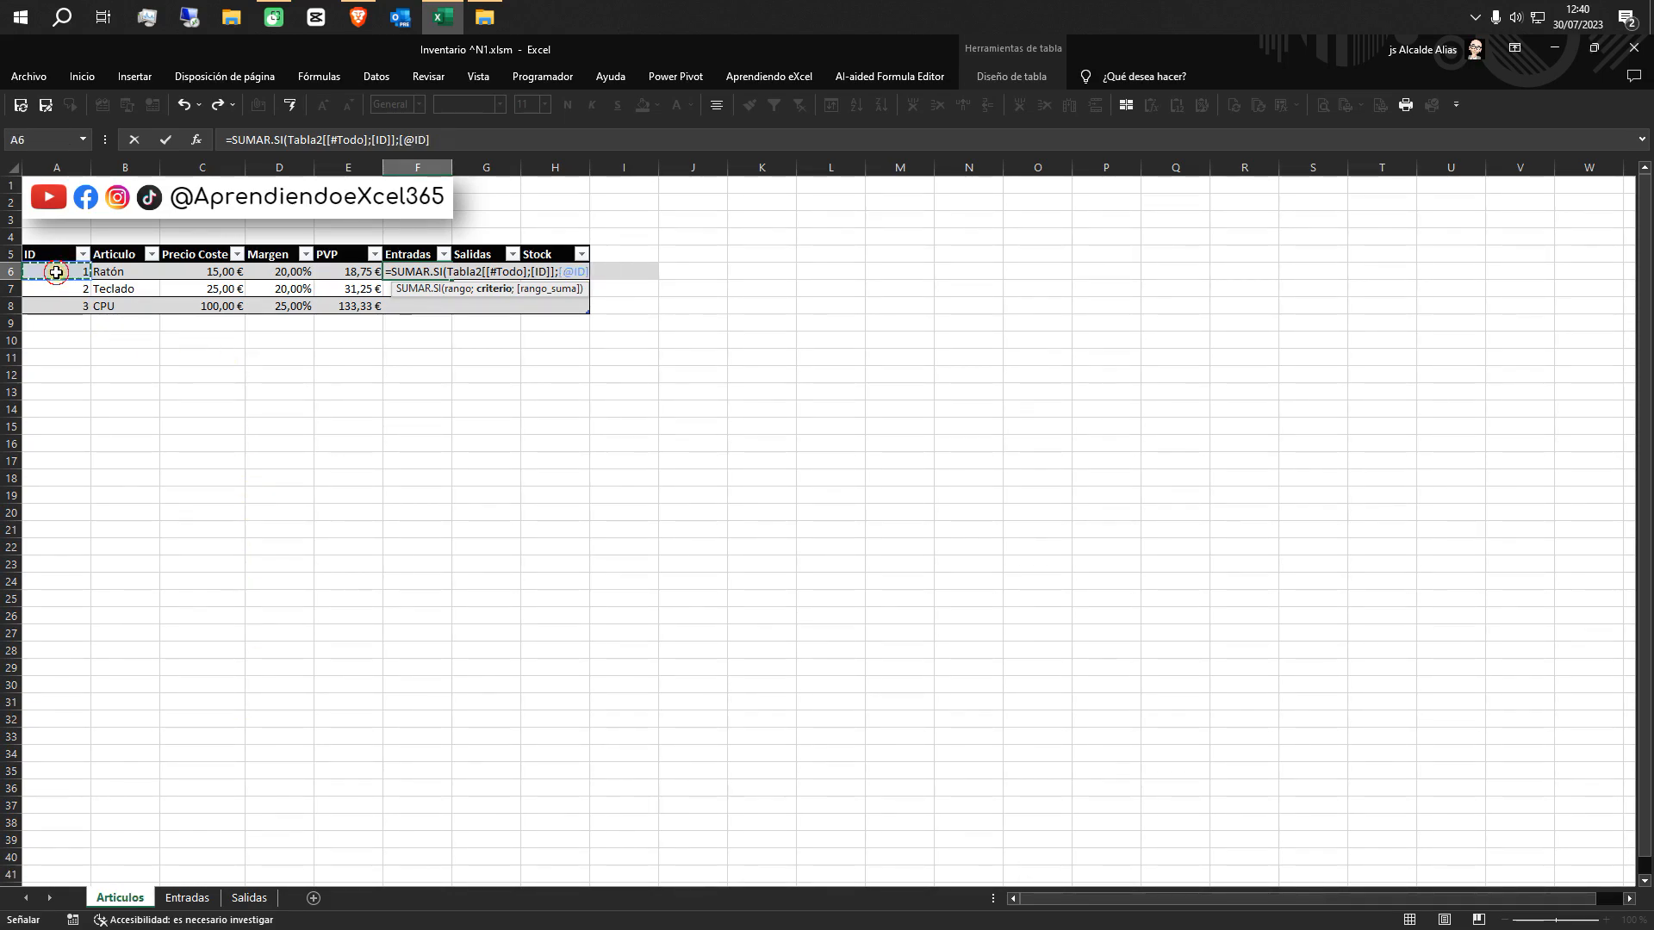
type(";")
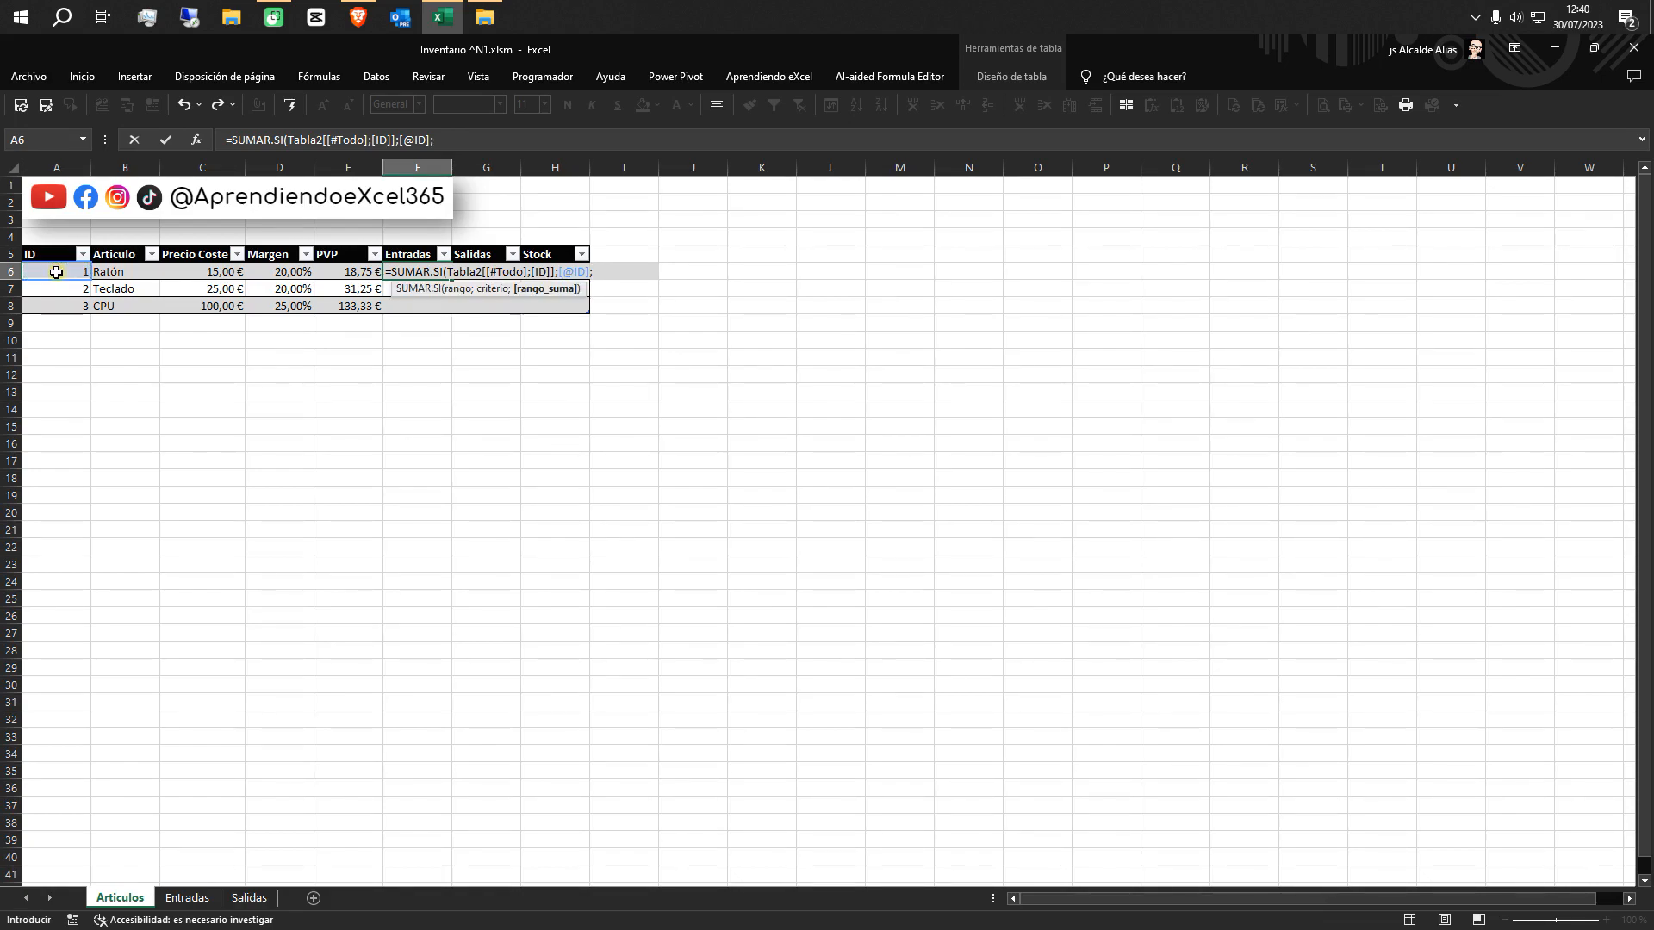
left_click(187, 899)
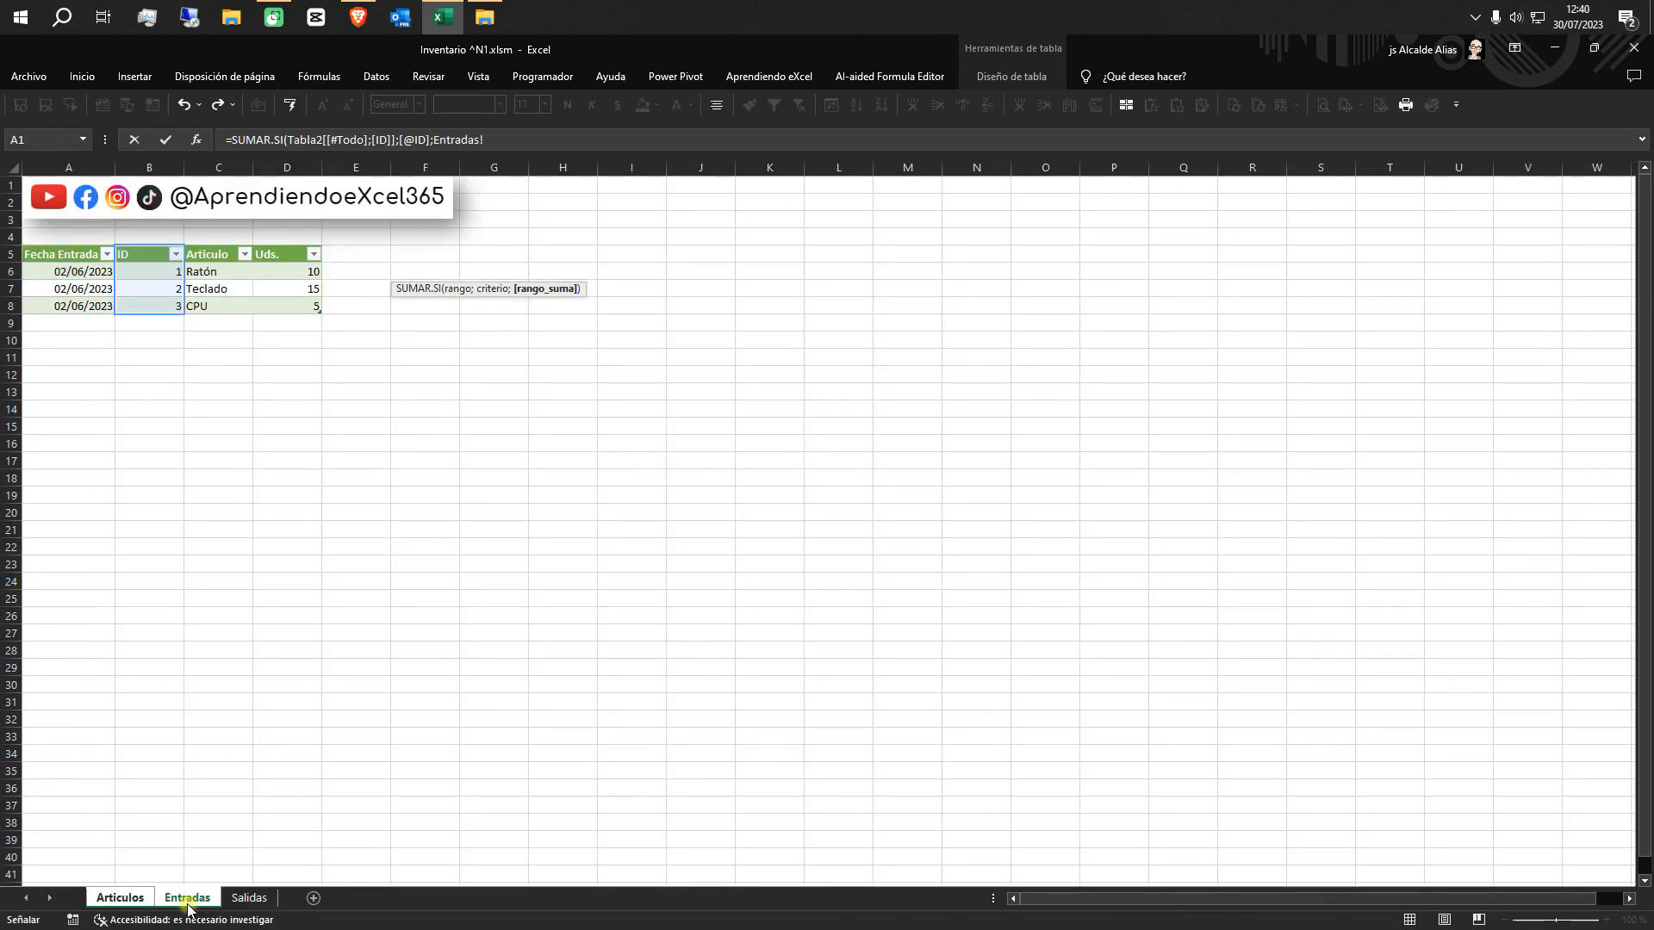
left_click(287, 248)
left_click(287, 248)
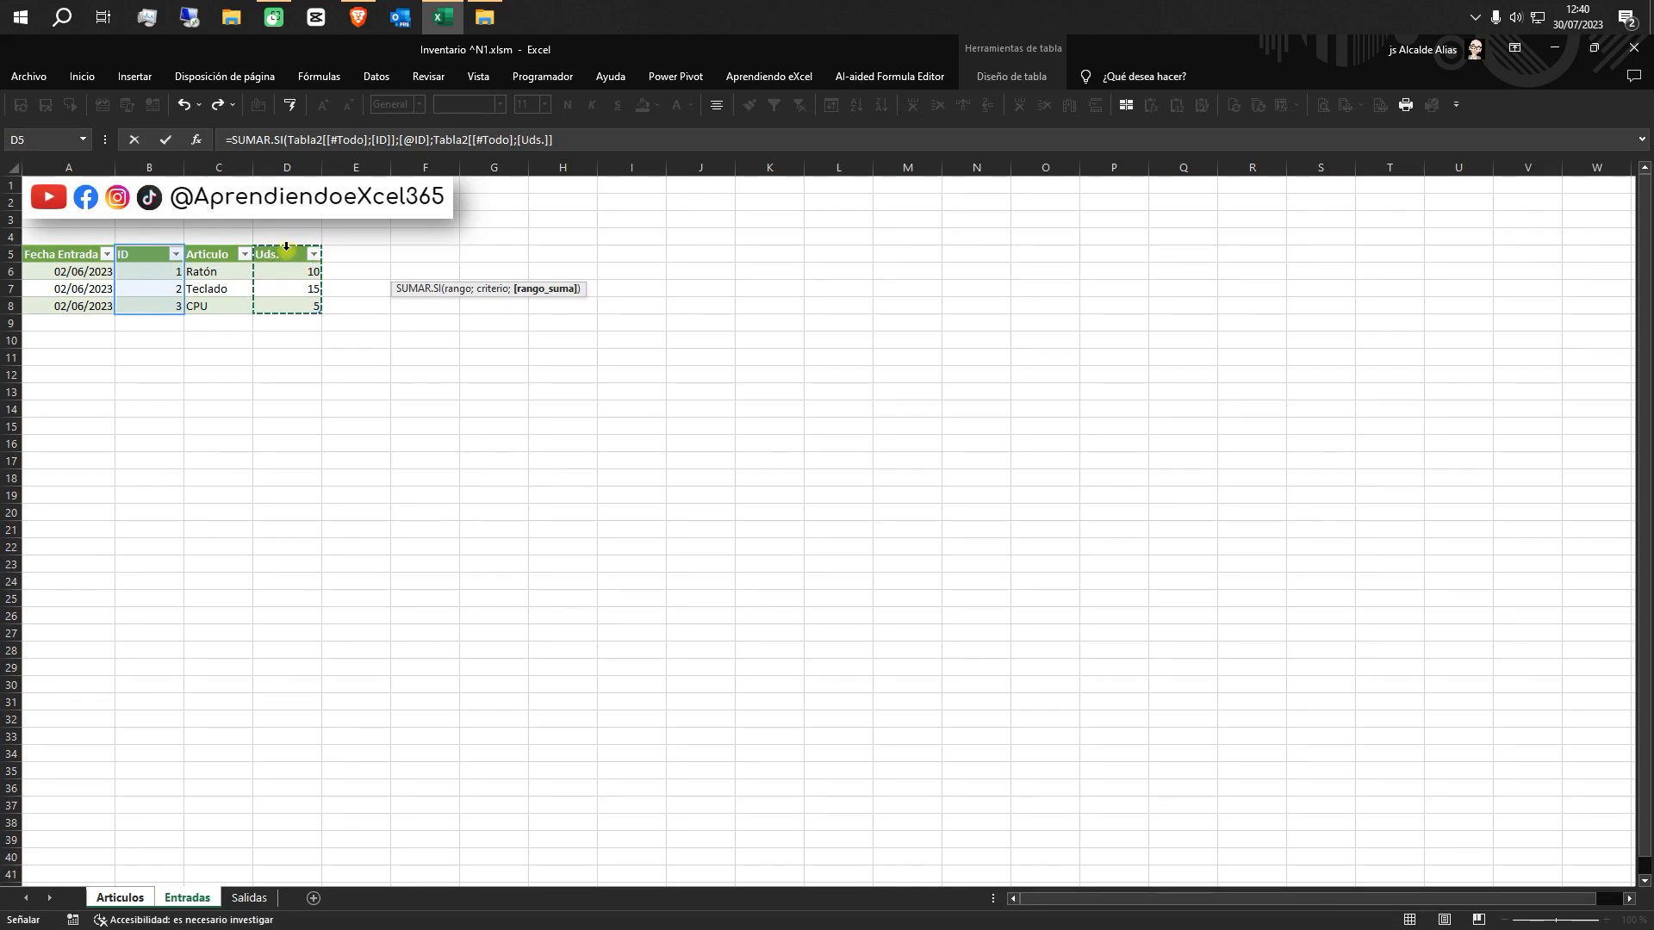
type(")")
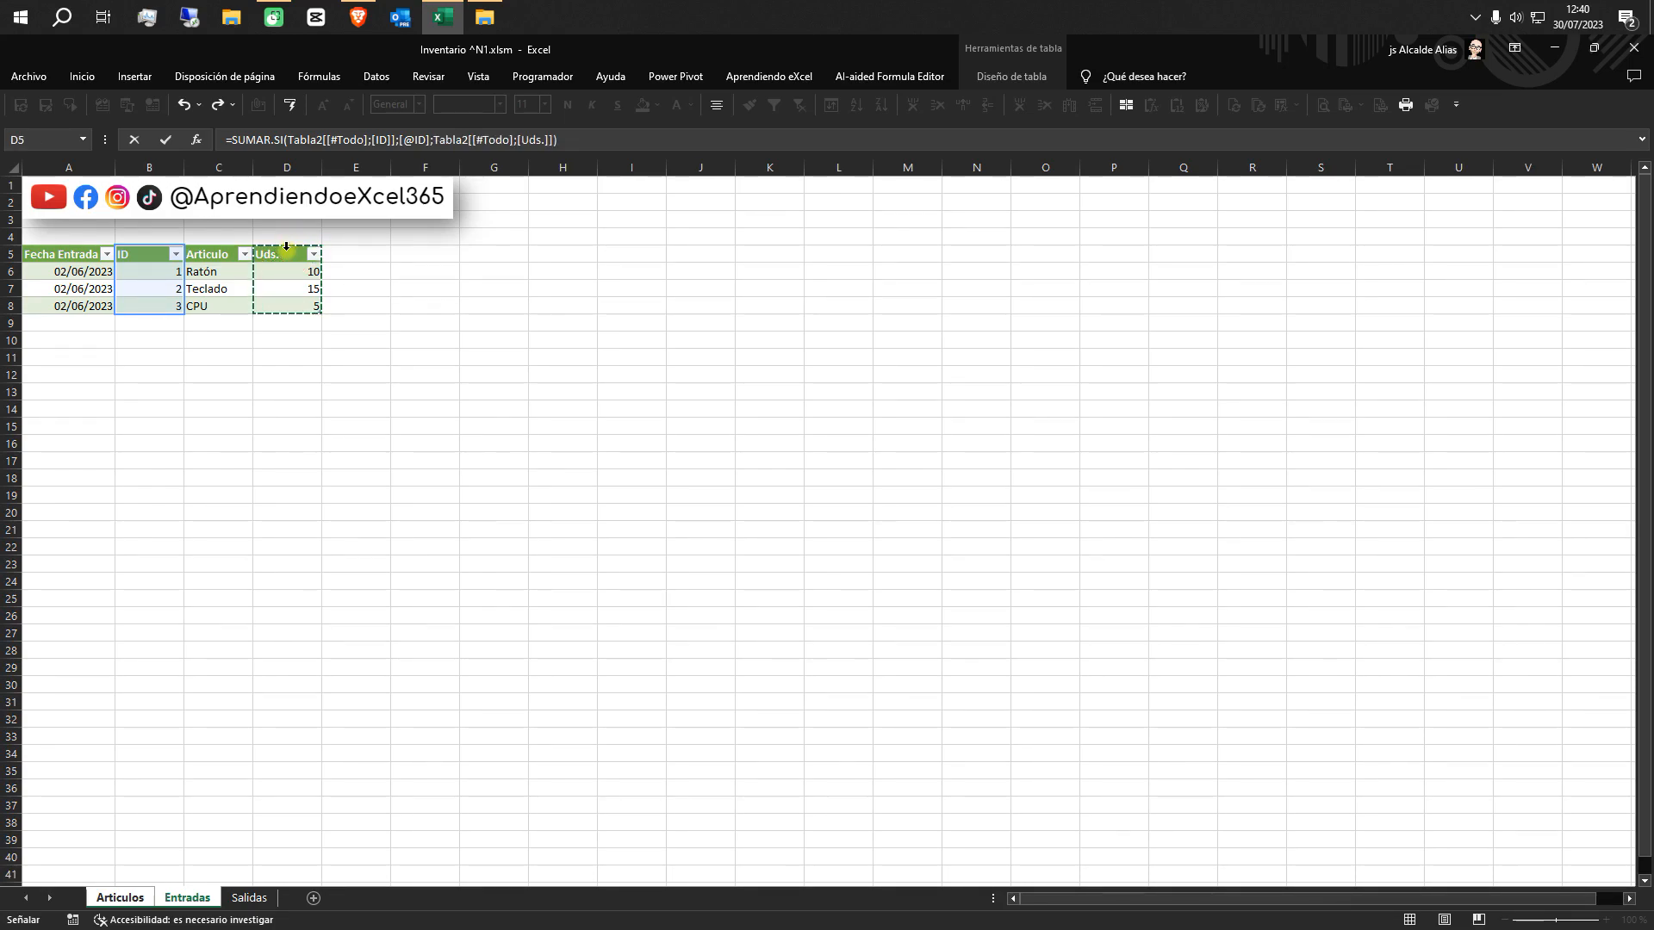
key("Return")
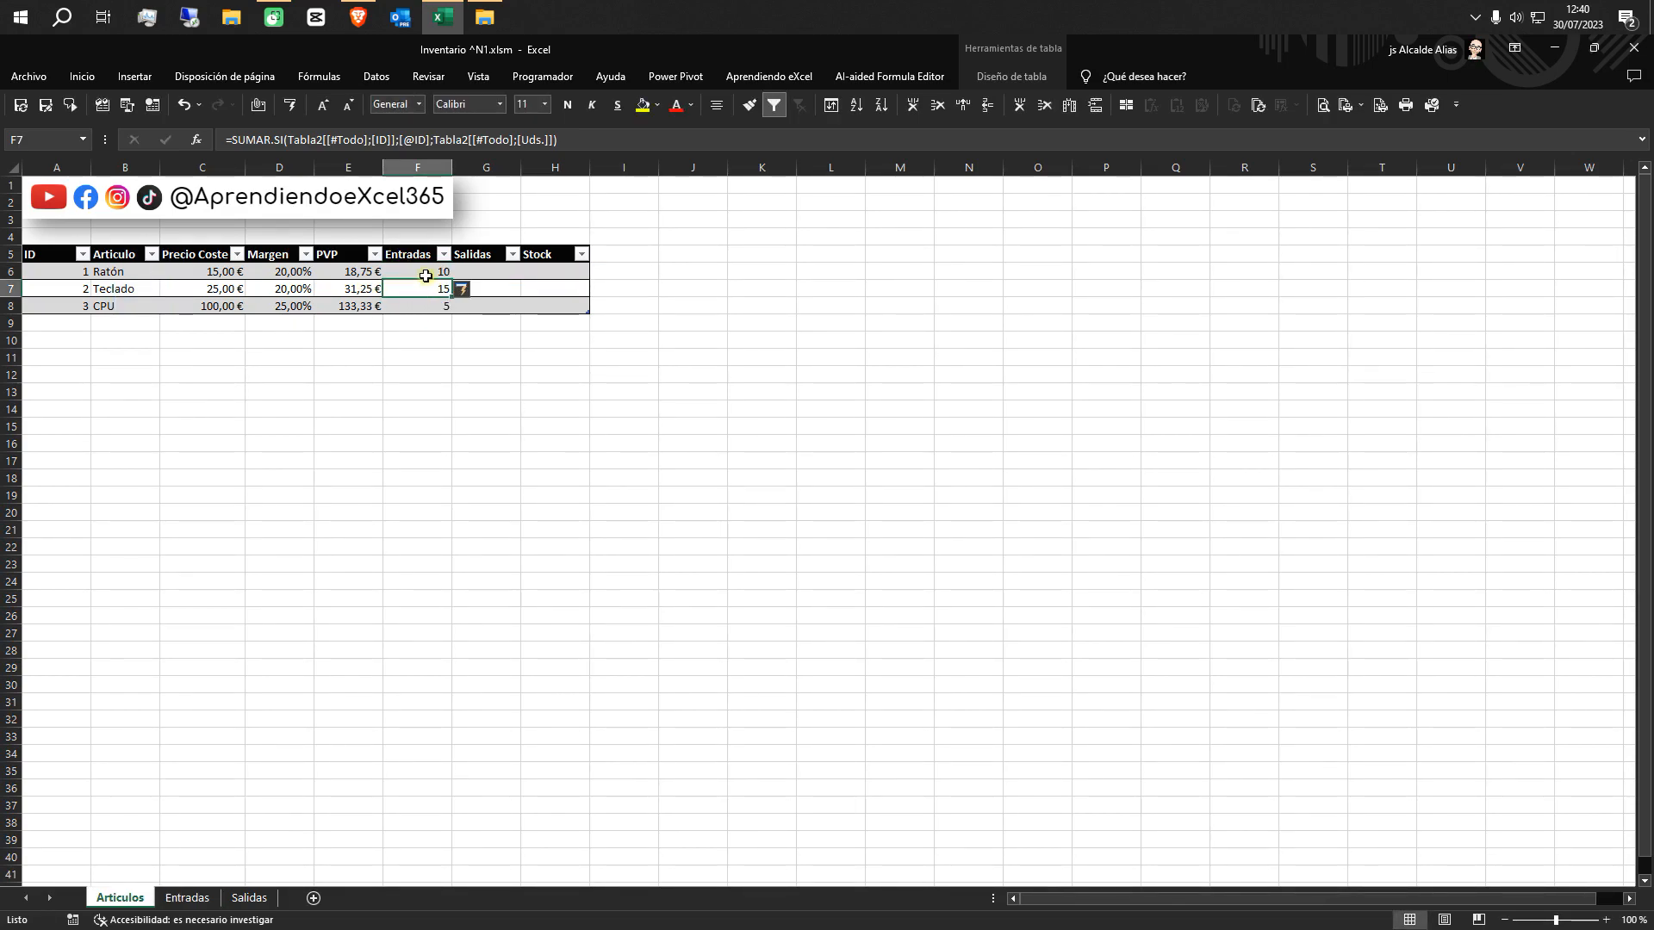
left_click(187, 898)
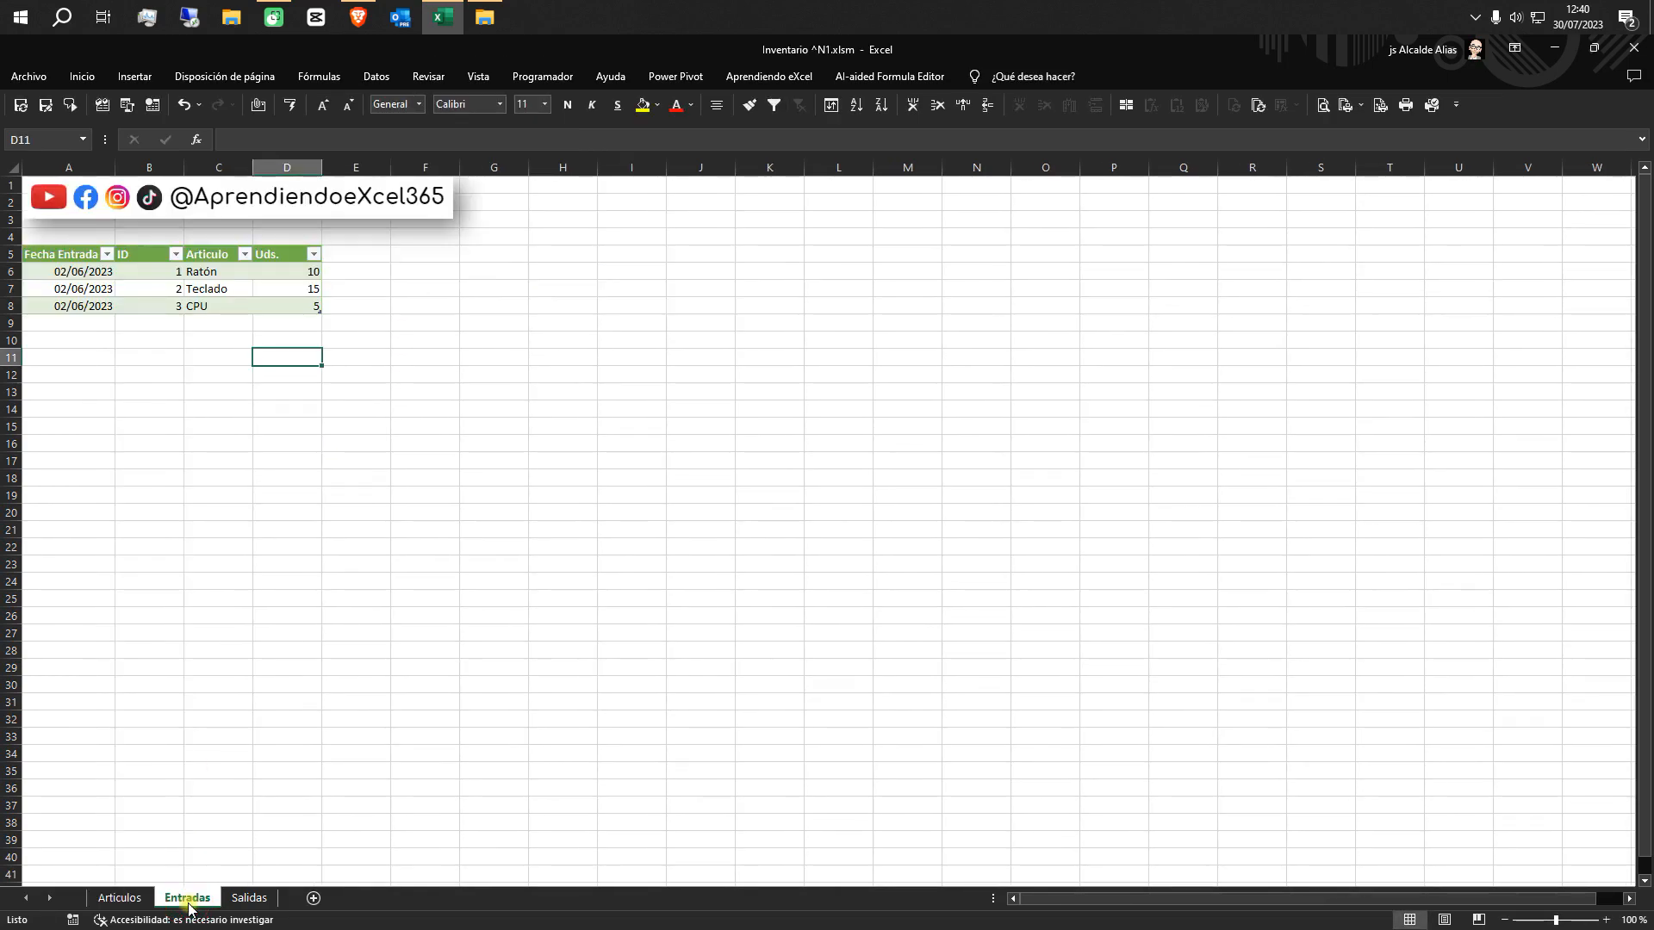
left_click(120, 897)
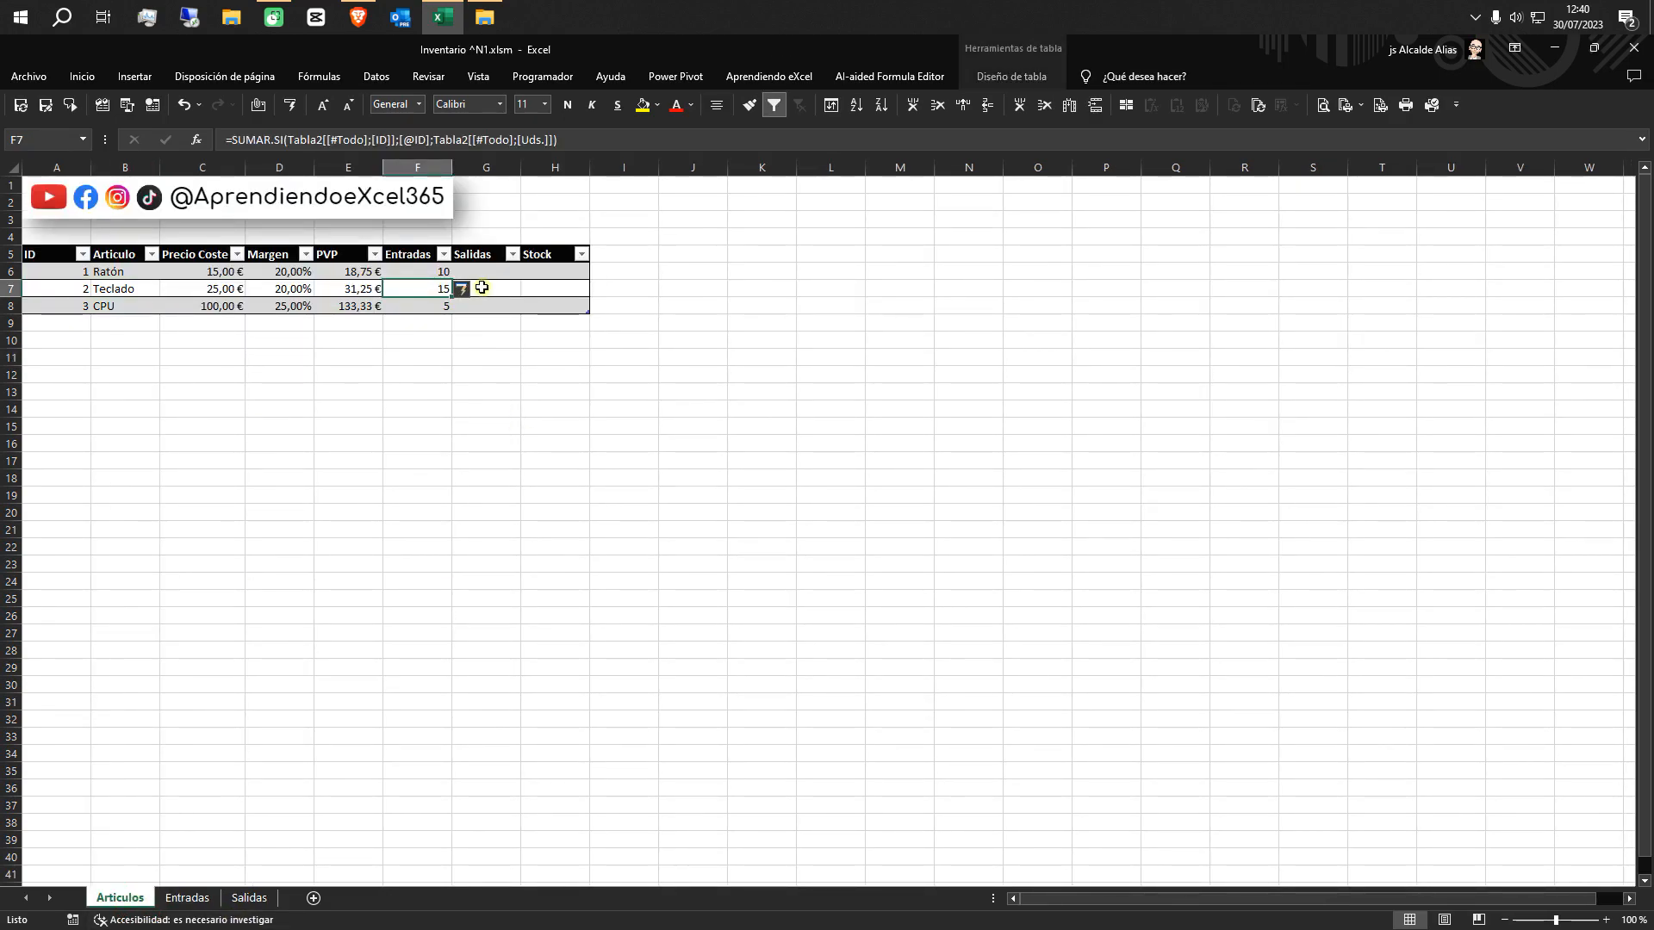
Begin a SUMAR.SI formula in cell G6 of the Articulos sheet, with the Salidas table's whole ID column, header included, as the range
left_click(484, 269)
type("=")
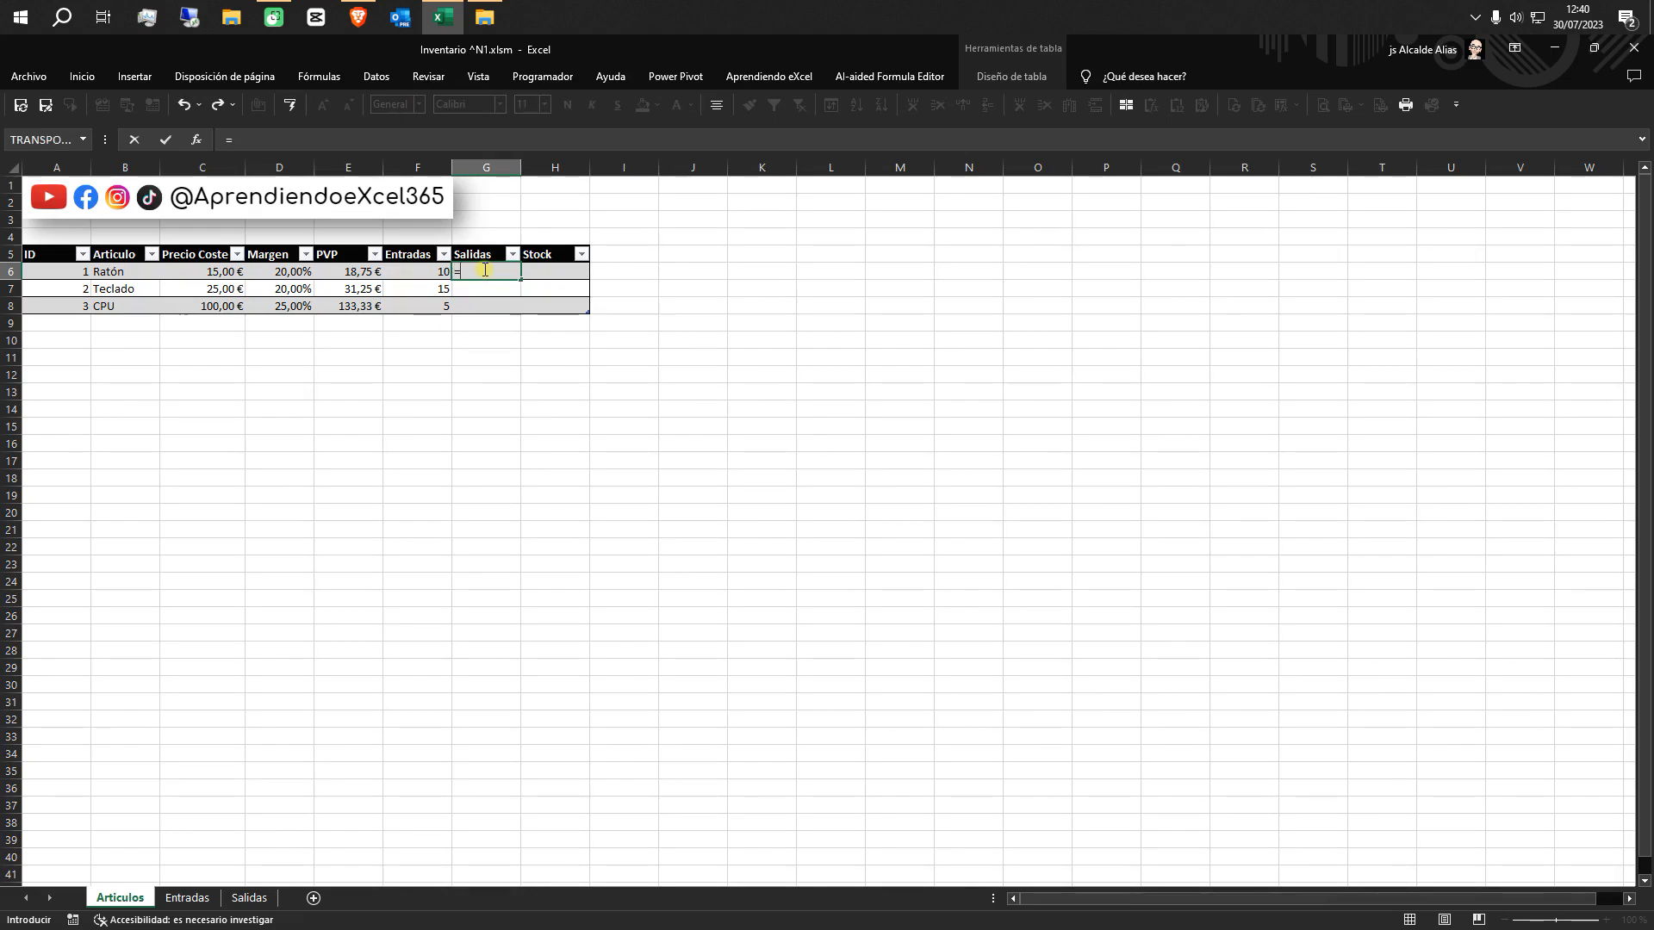
type("su")
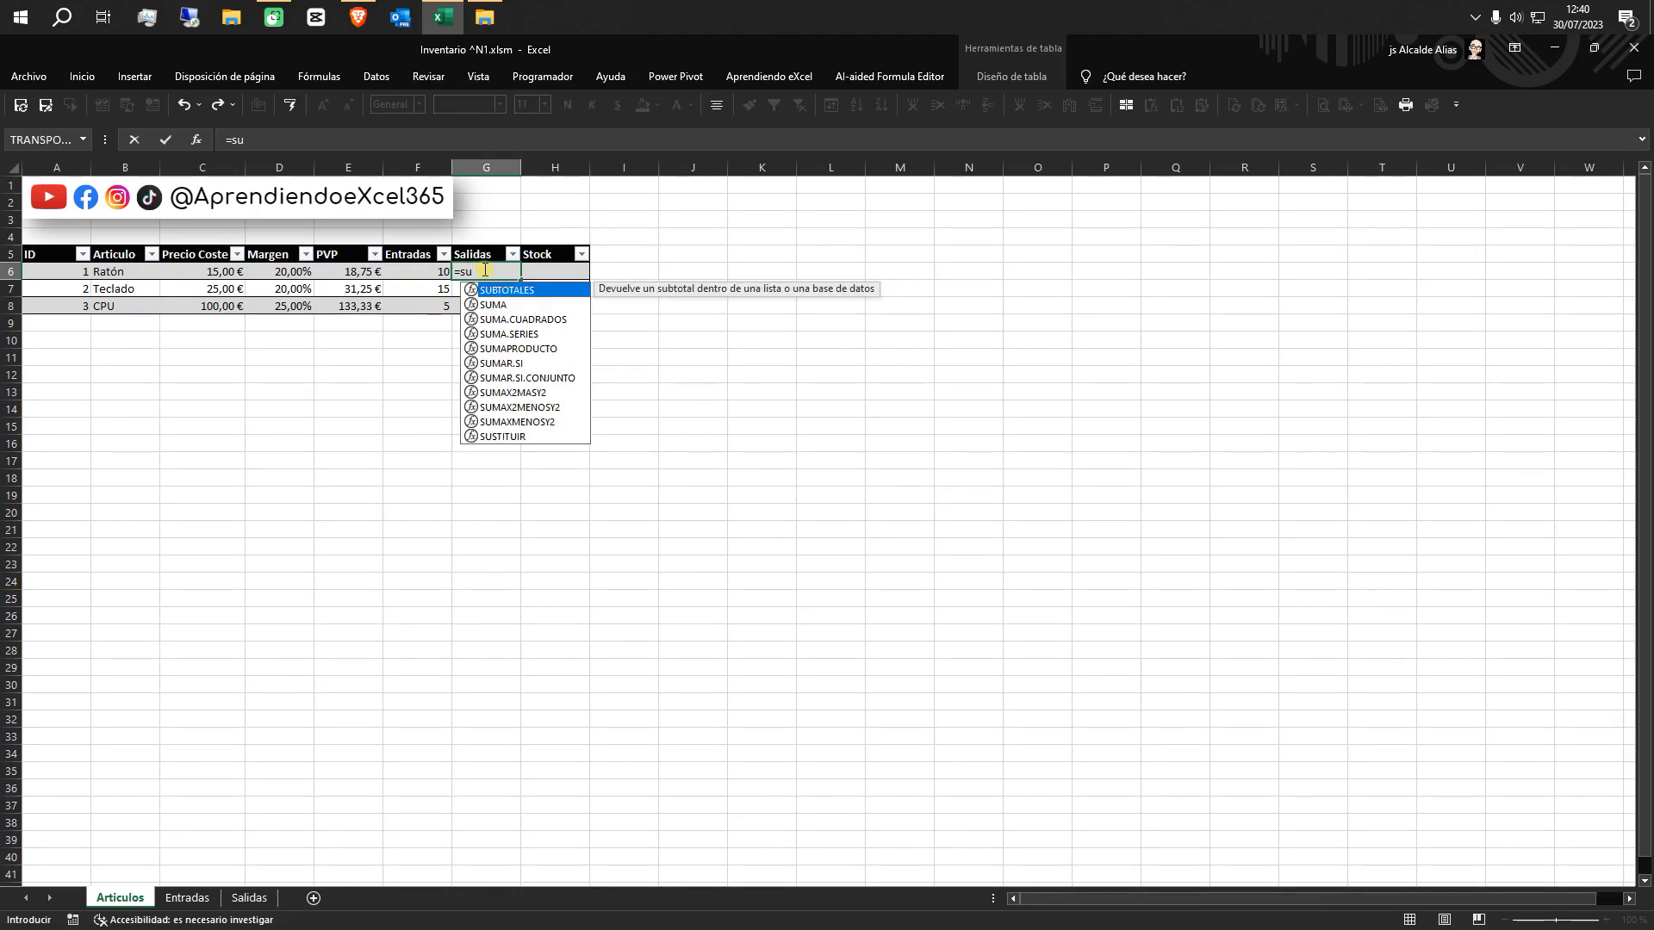
double_click(517, 362)
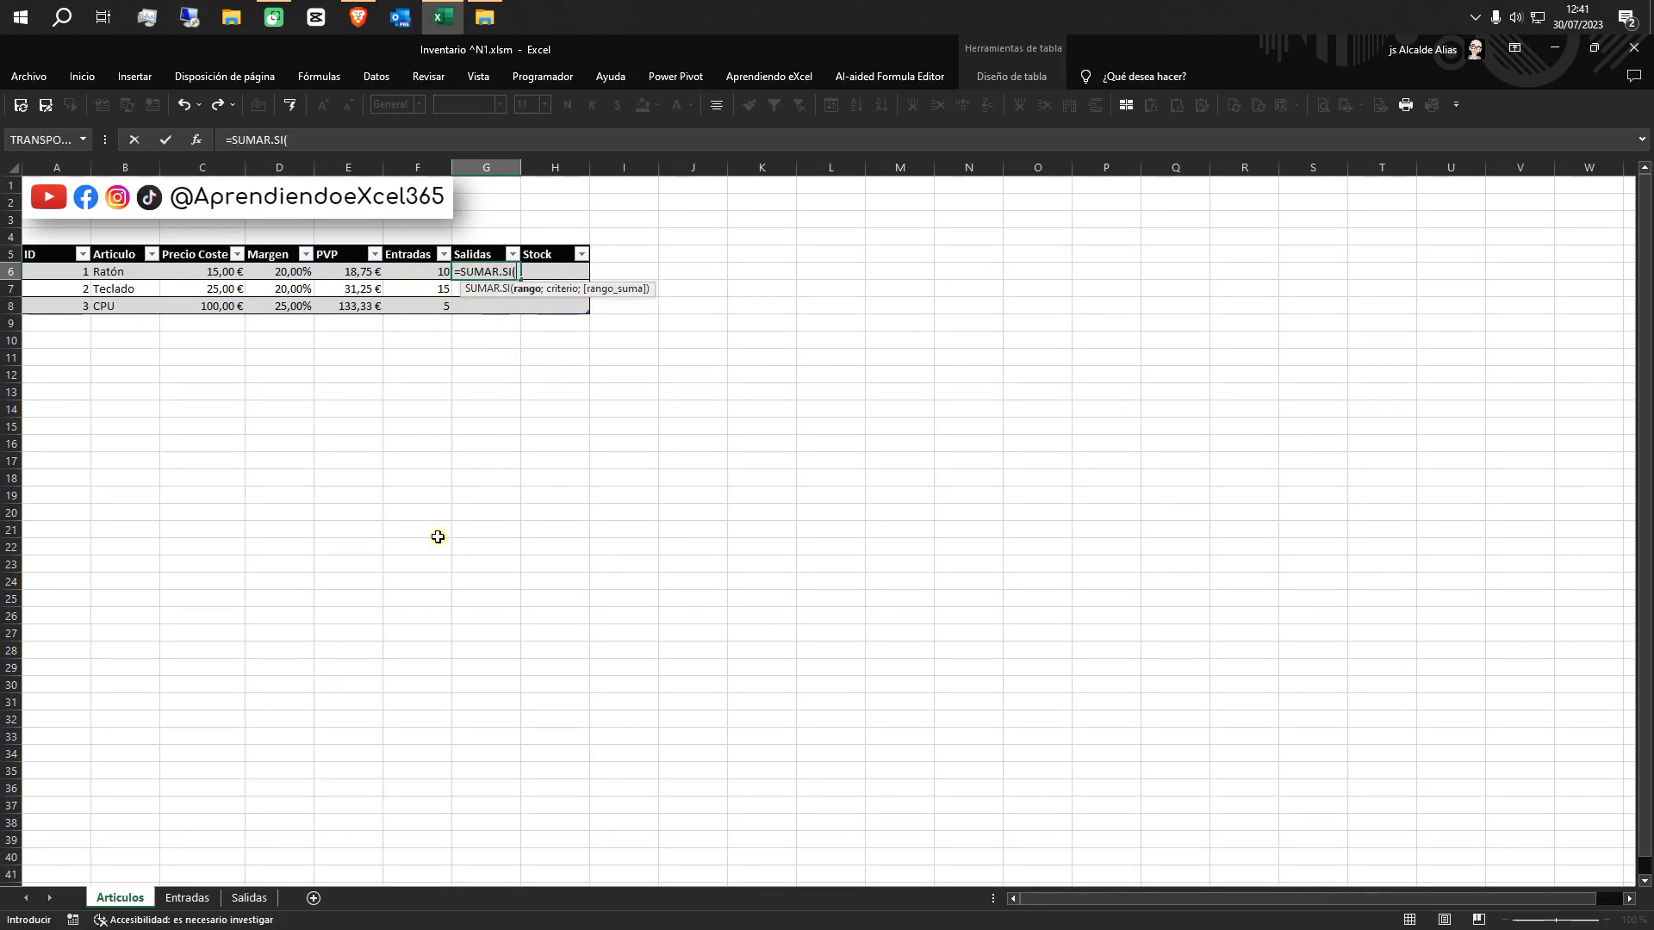
left_click(246, 897)
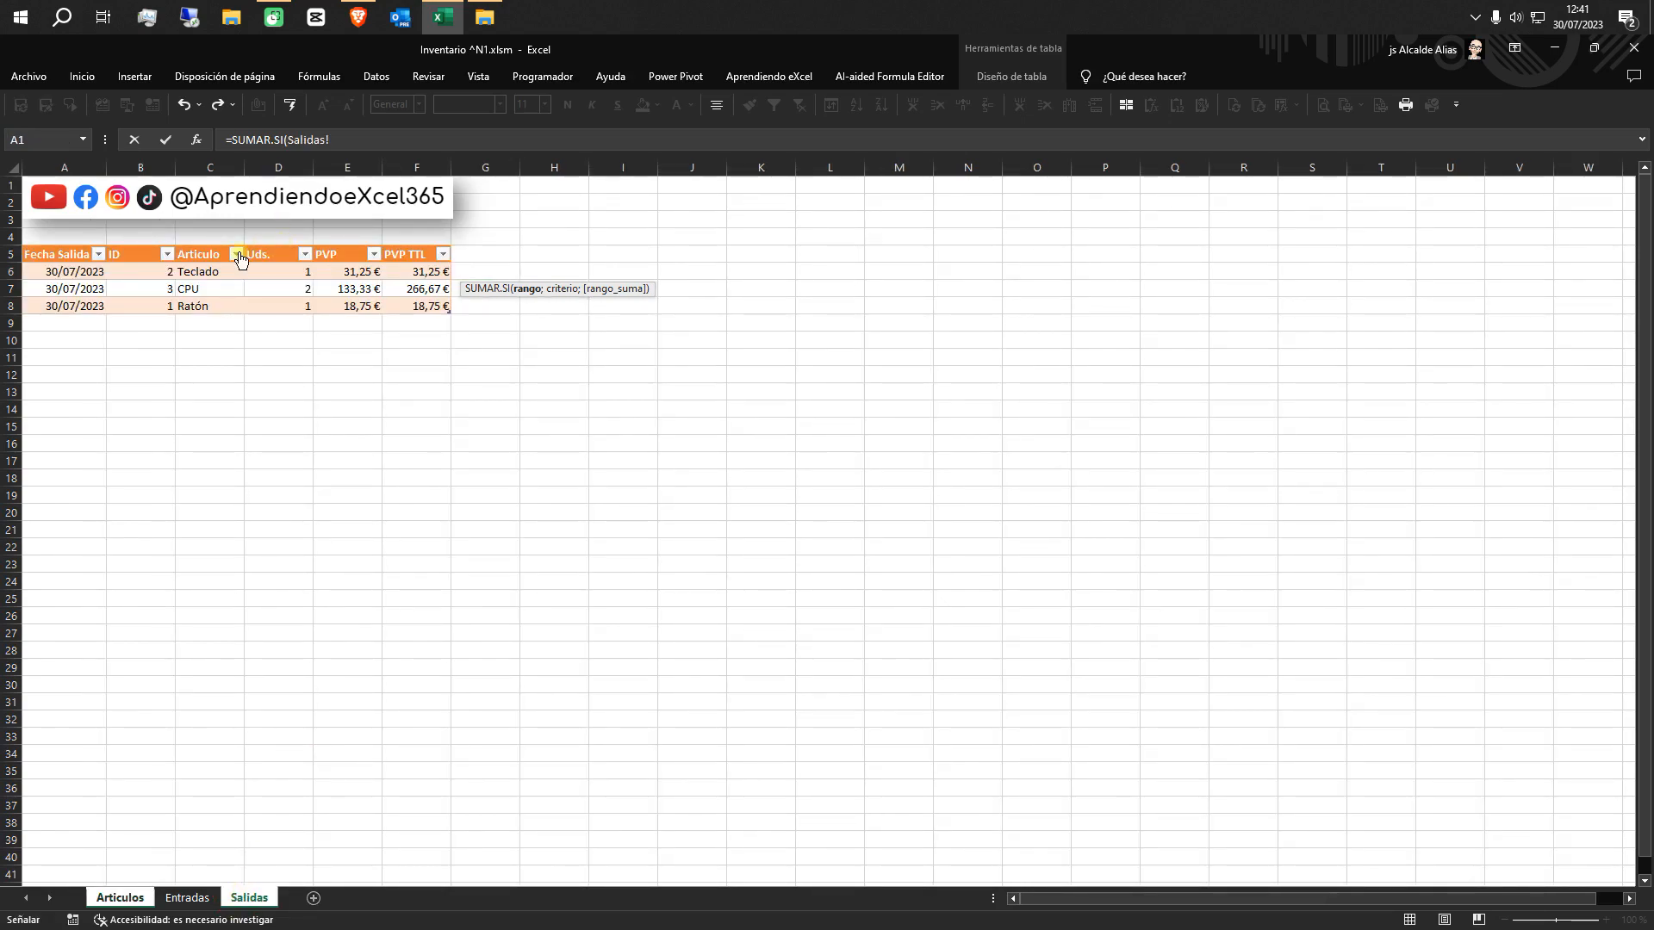
left_click(141, 247)
left_click(141, 248)
type(";")
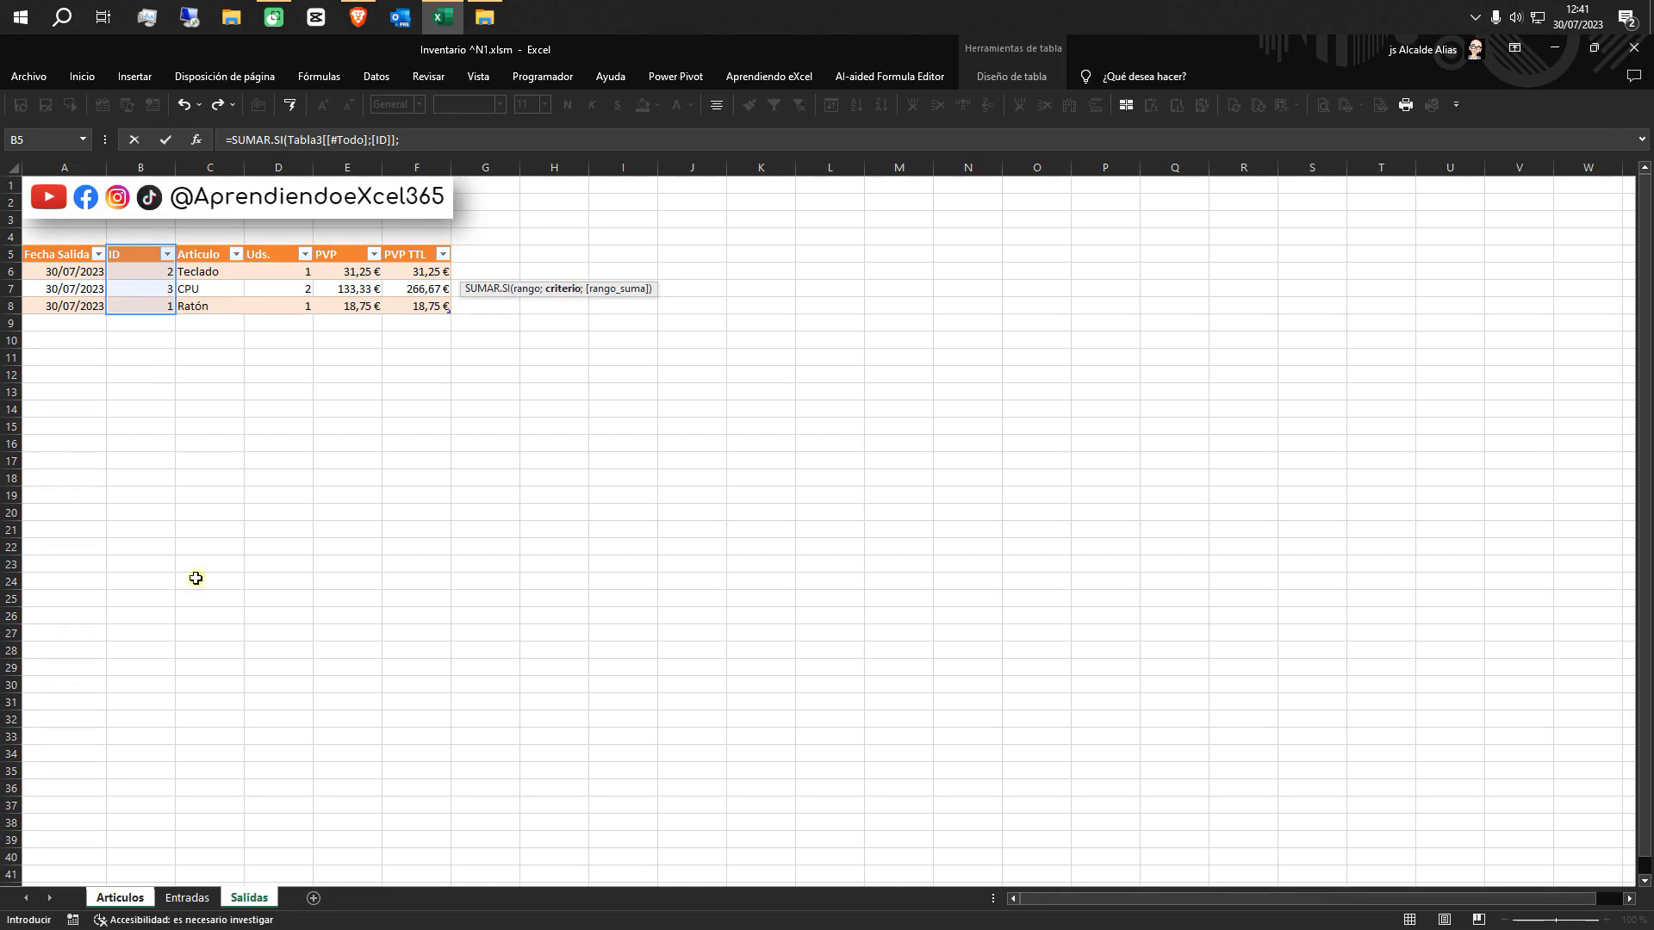
Complete the Salidas column formula with the row's own ID as criterion and the Salidas table's whole Uds. column as sum range
left_click(125, 898)
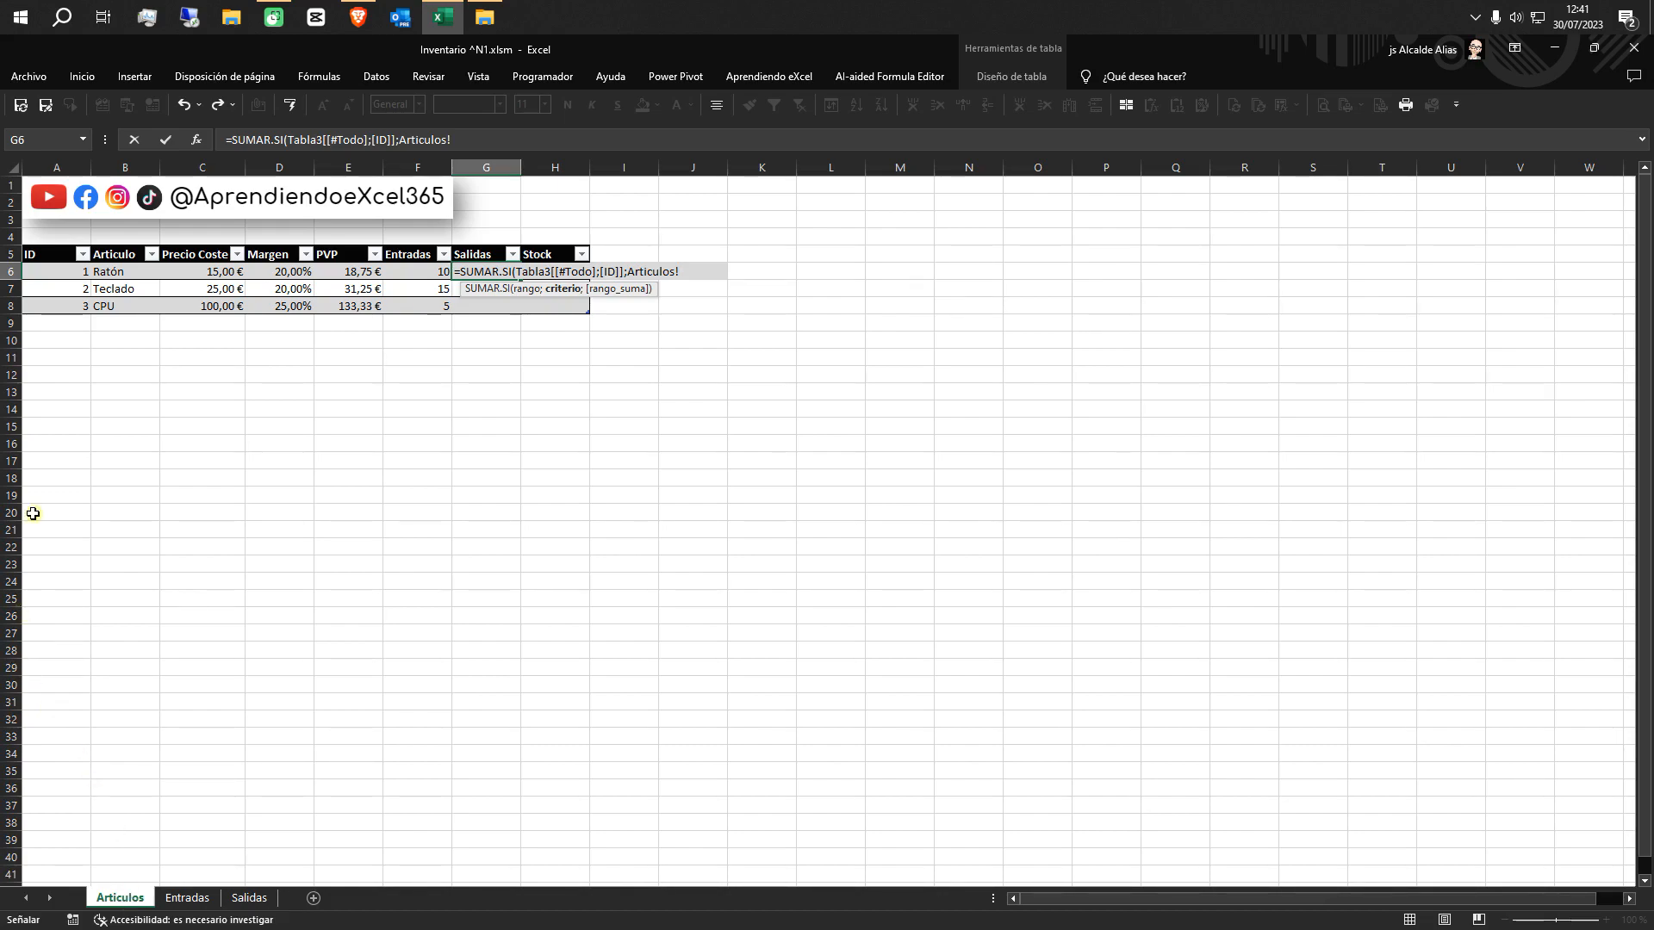
left_click(54, 273)
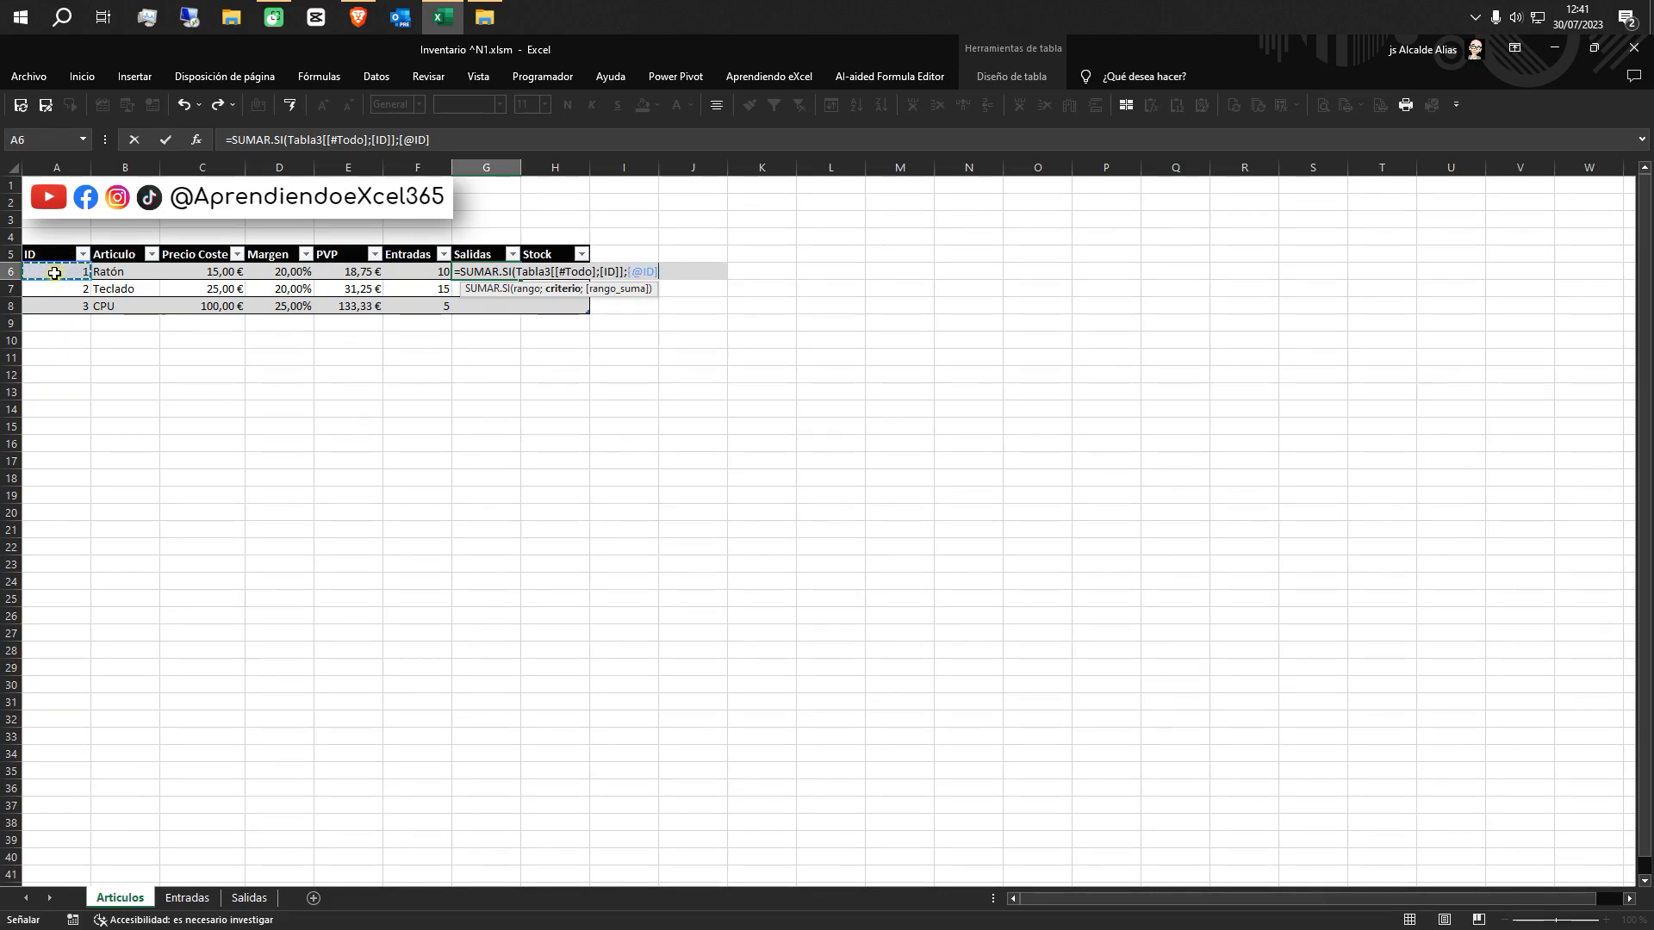
type(";")
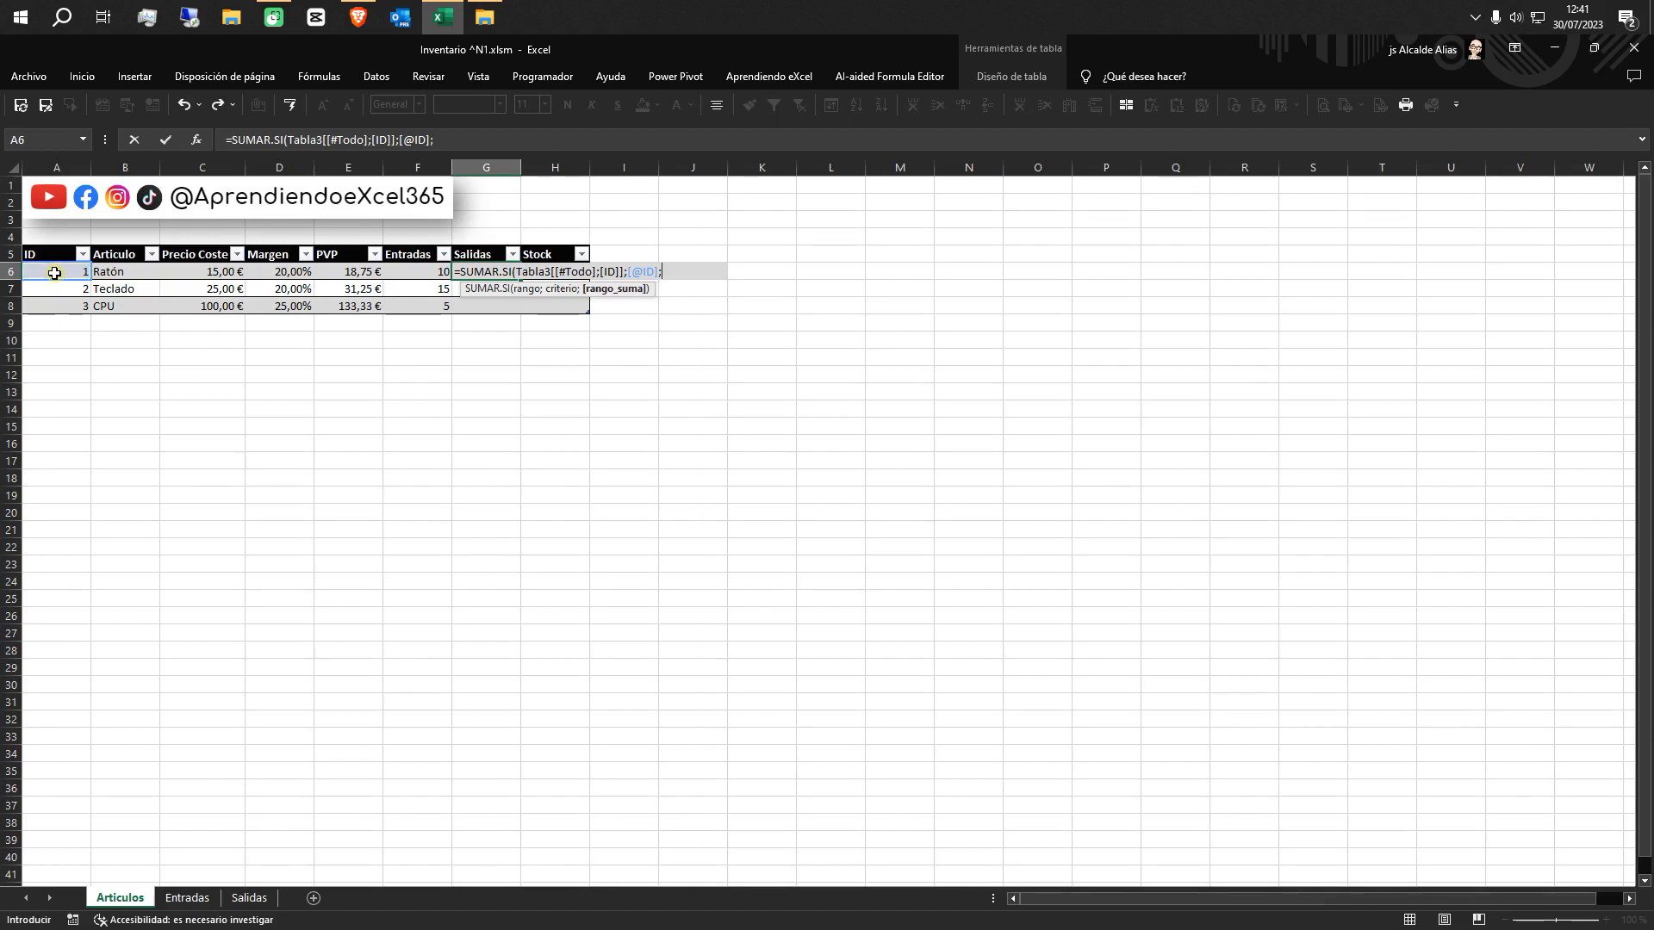
left_click(249, 899)
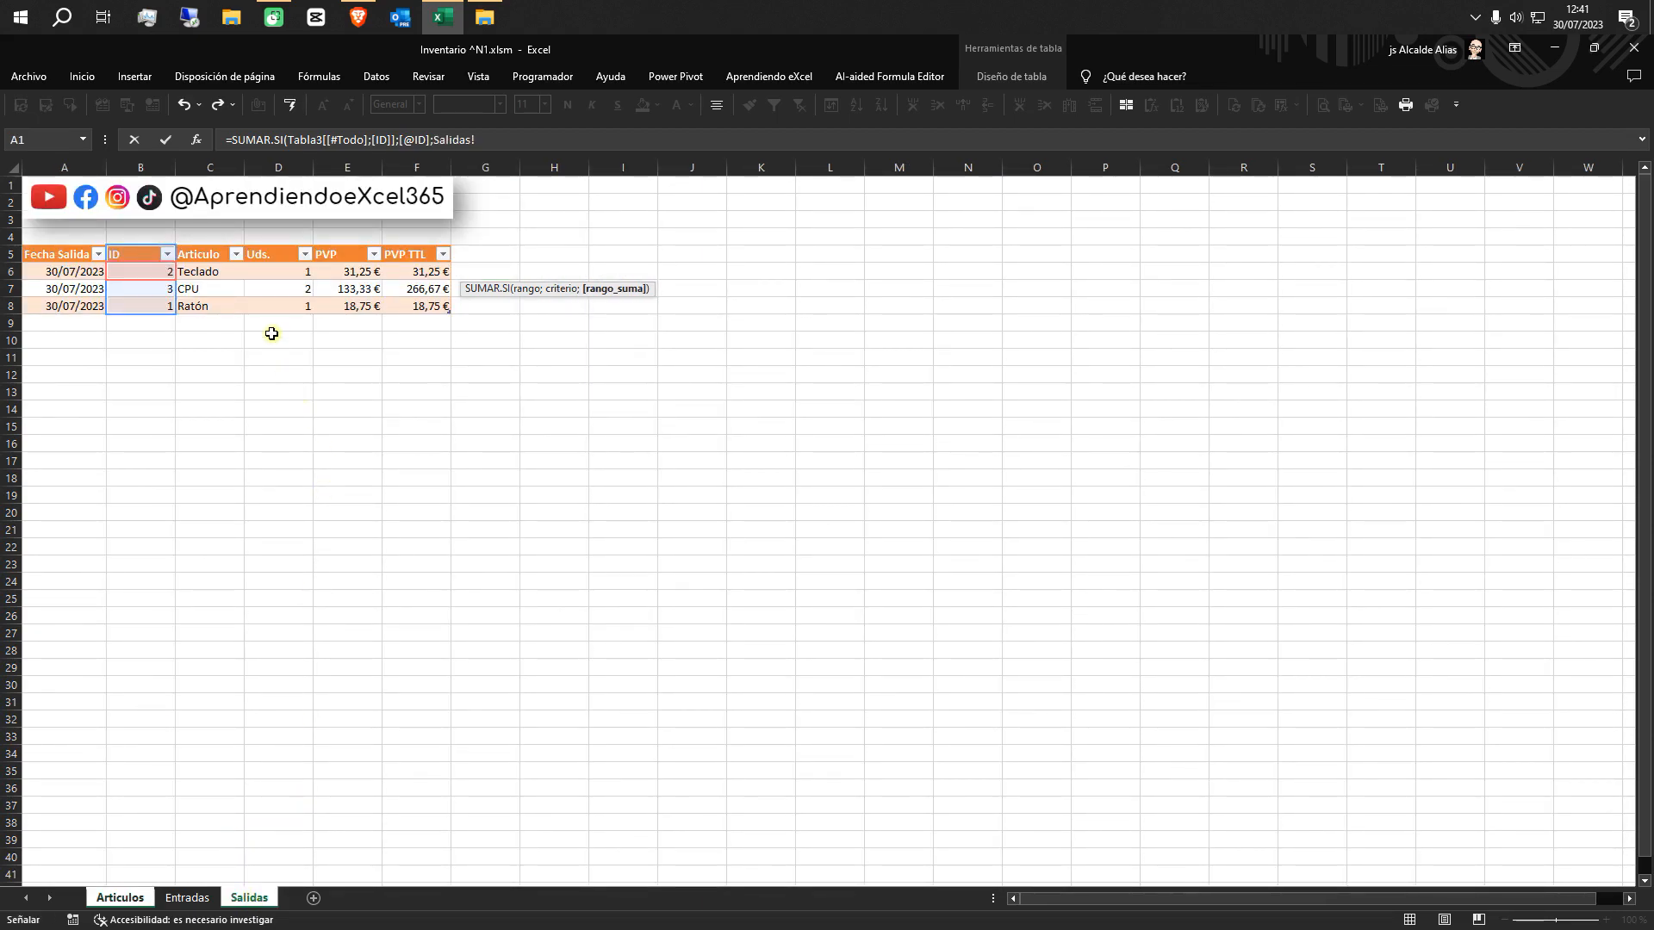
left_click(273, 246)
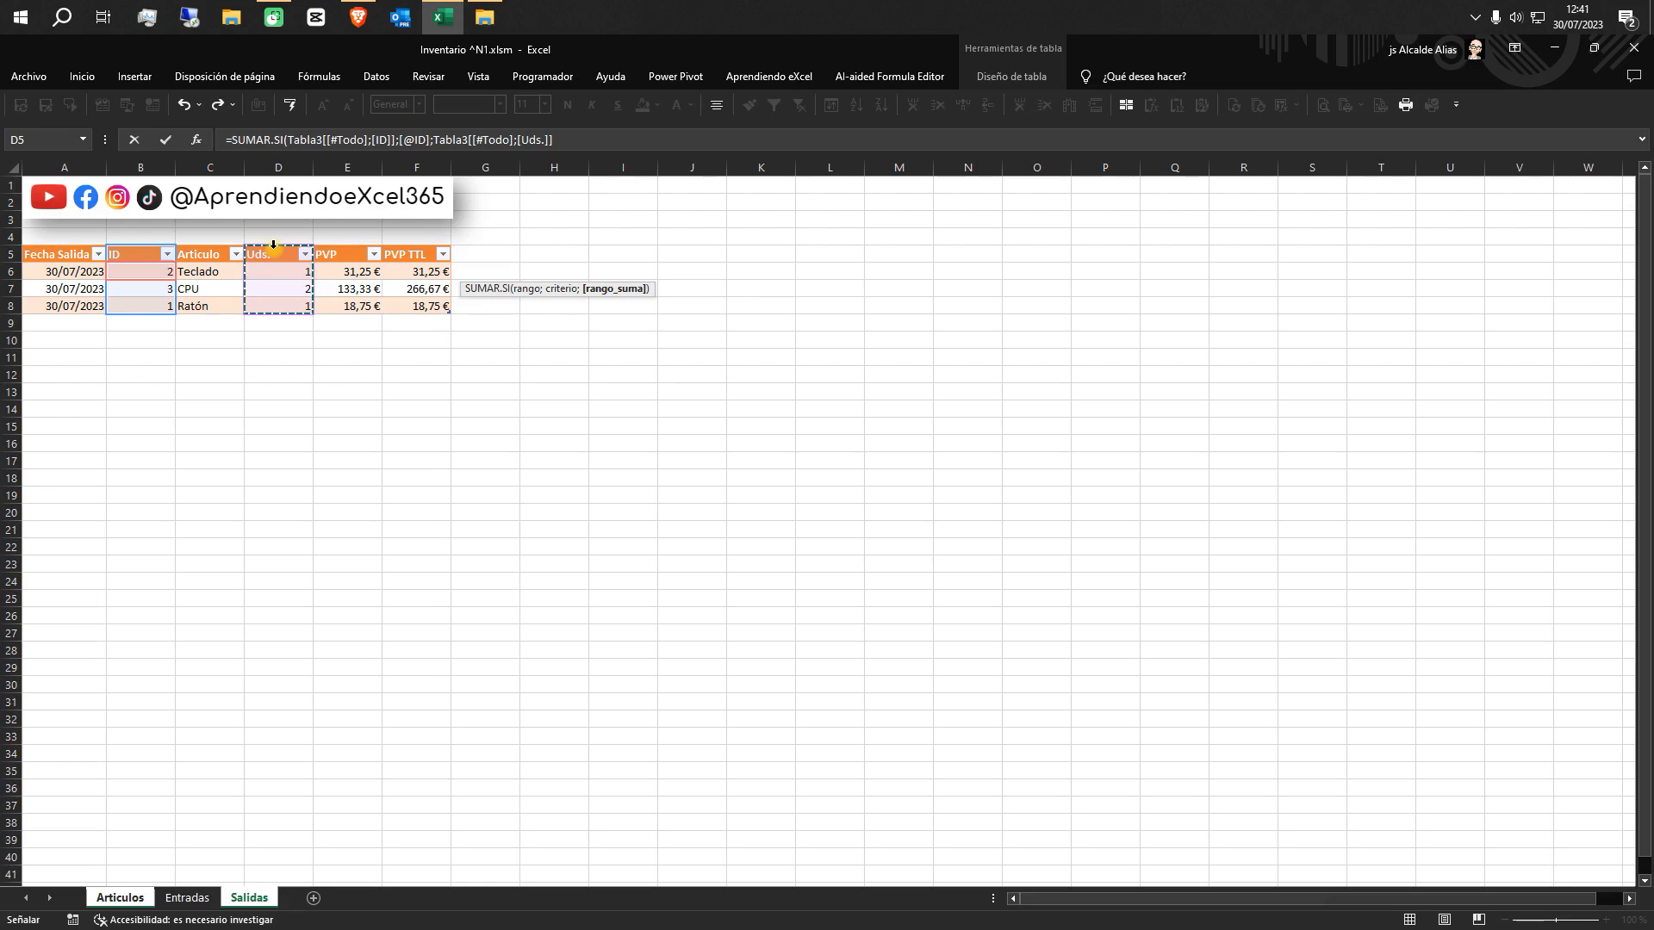
type(")")
key("Return")
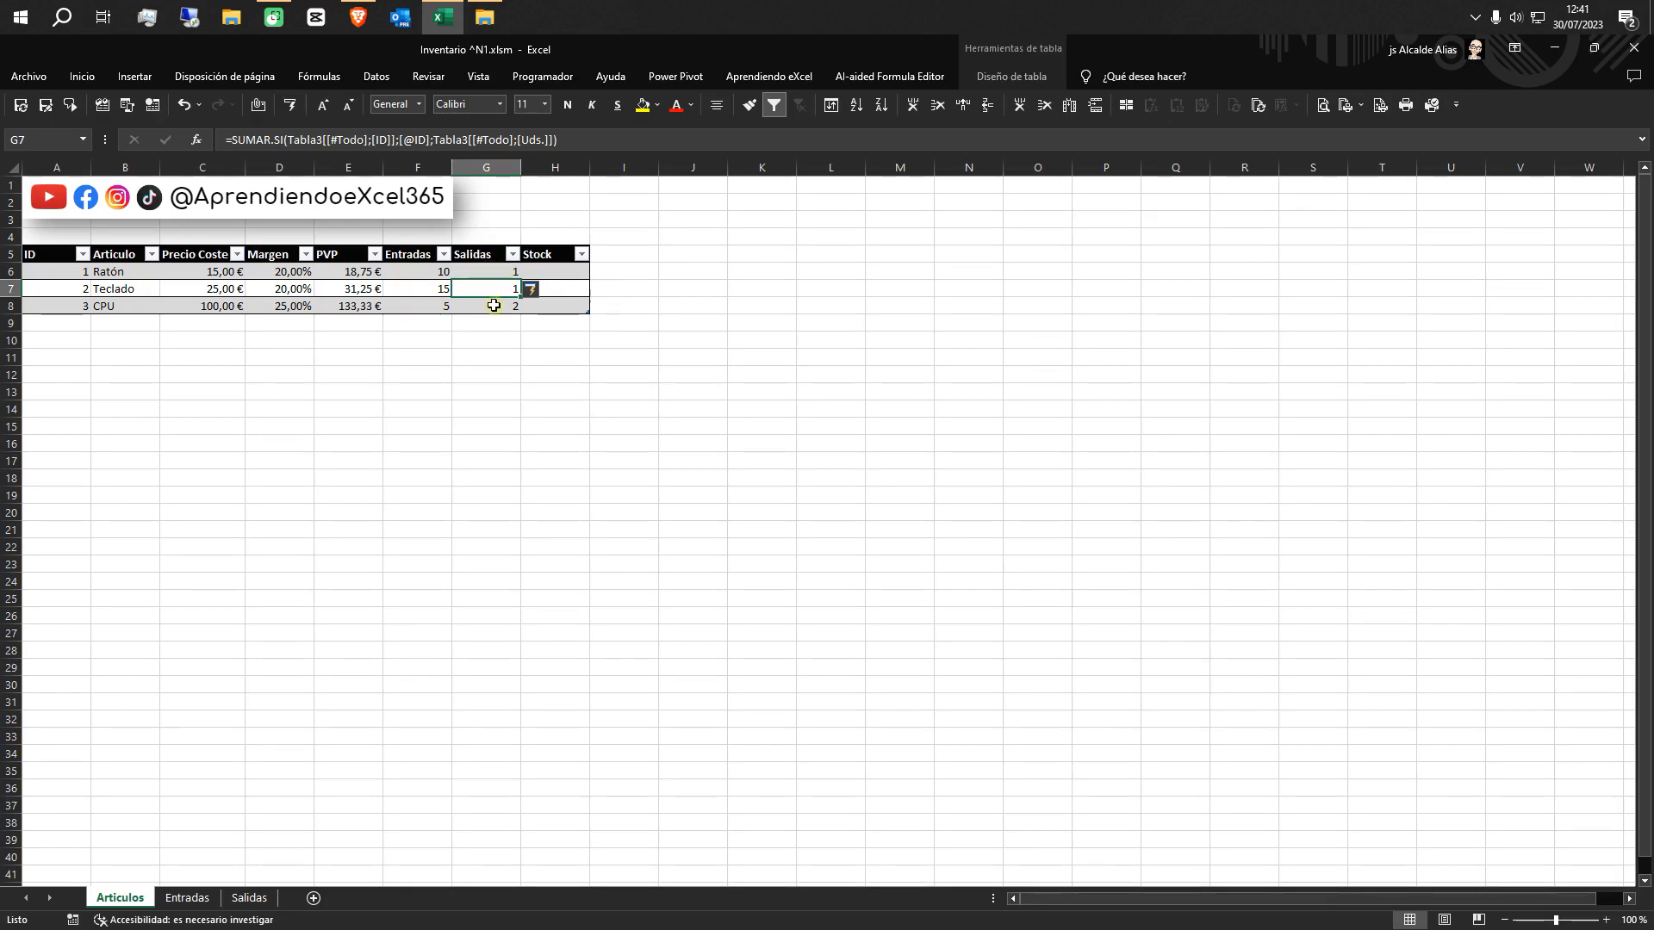
left_click(563, 271)
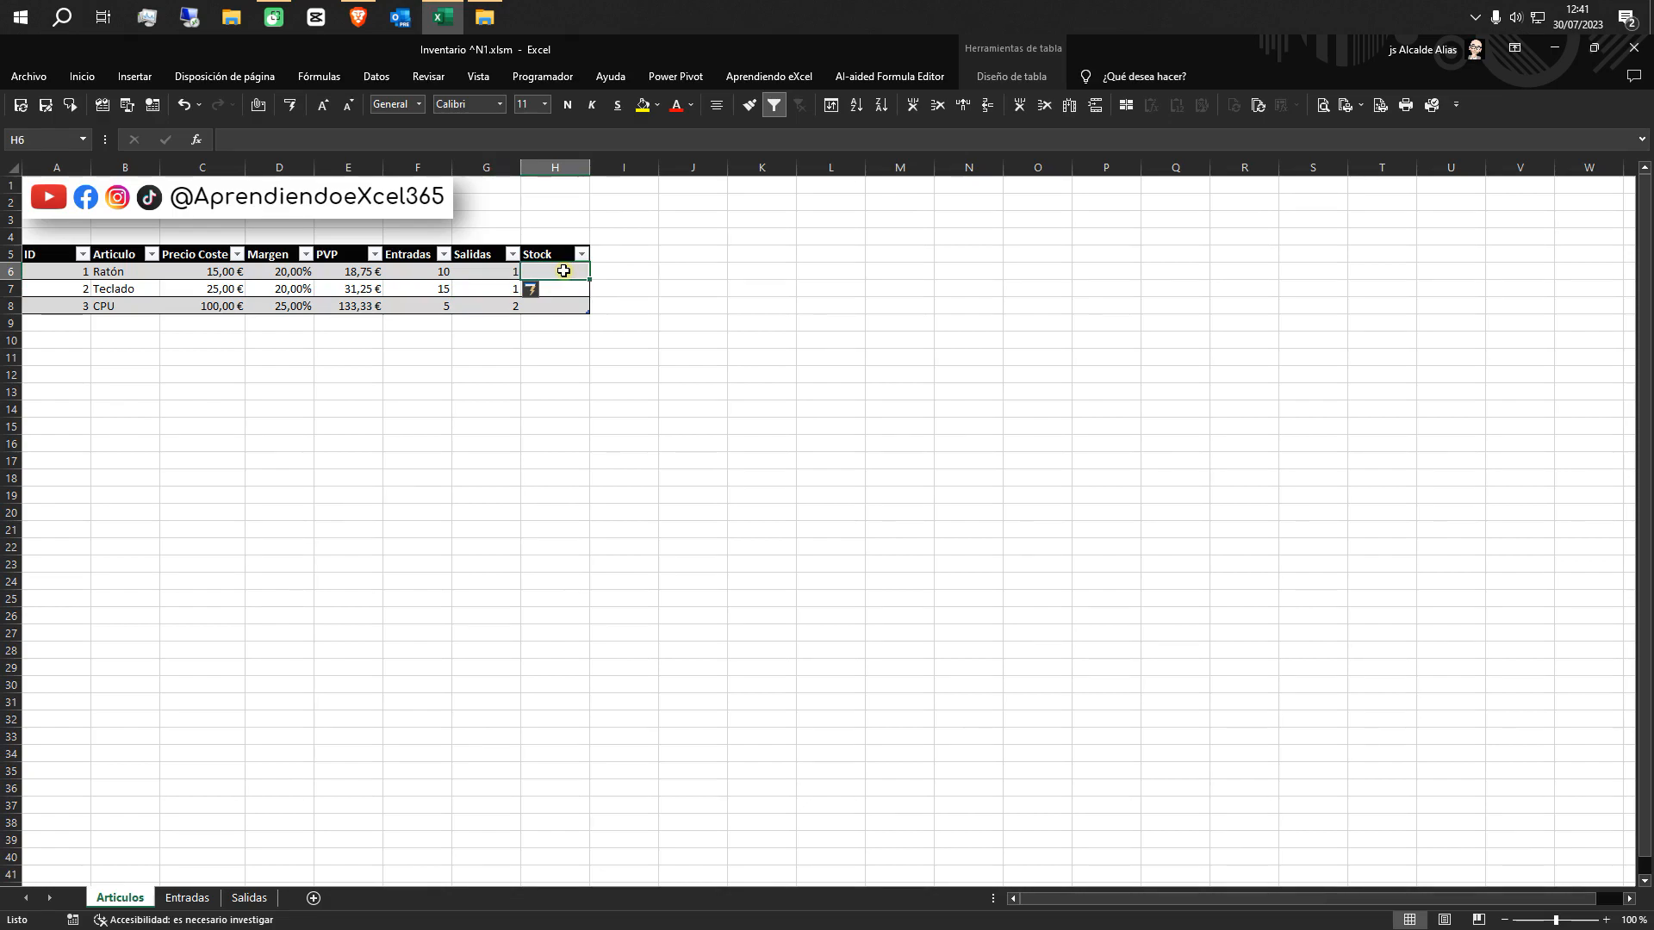
type("=")
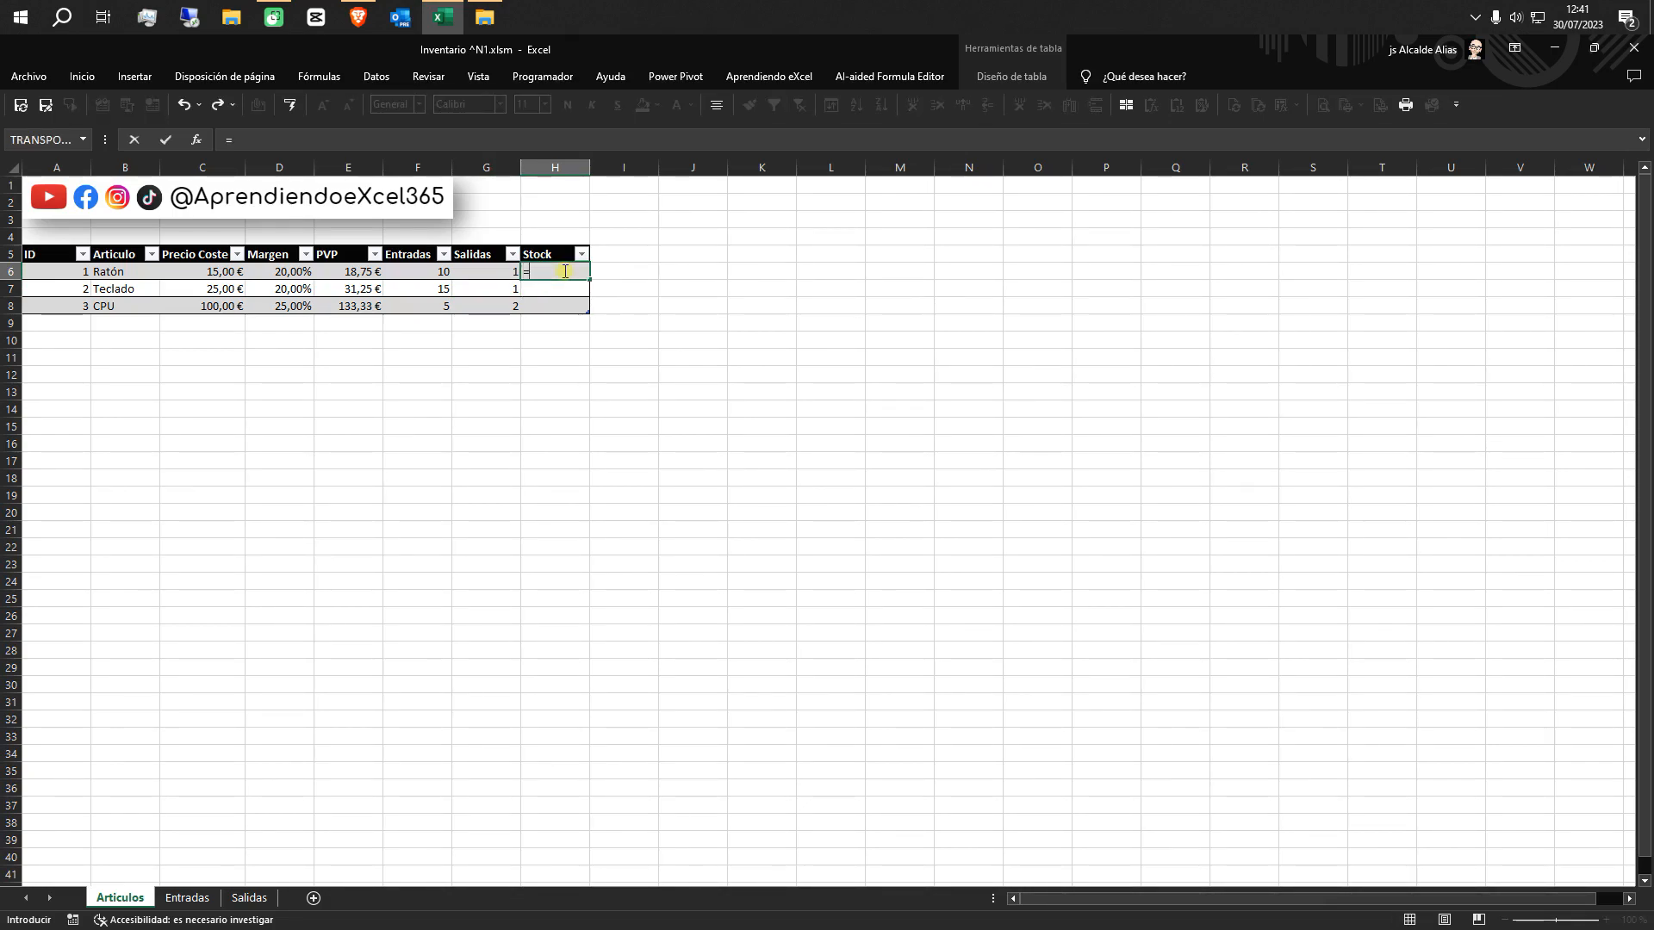
left_click(433, 274)
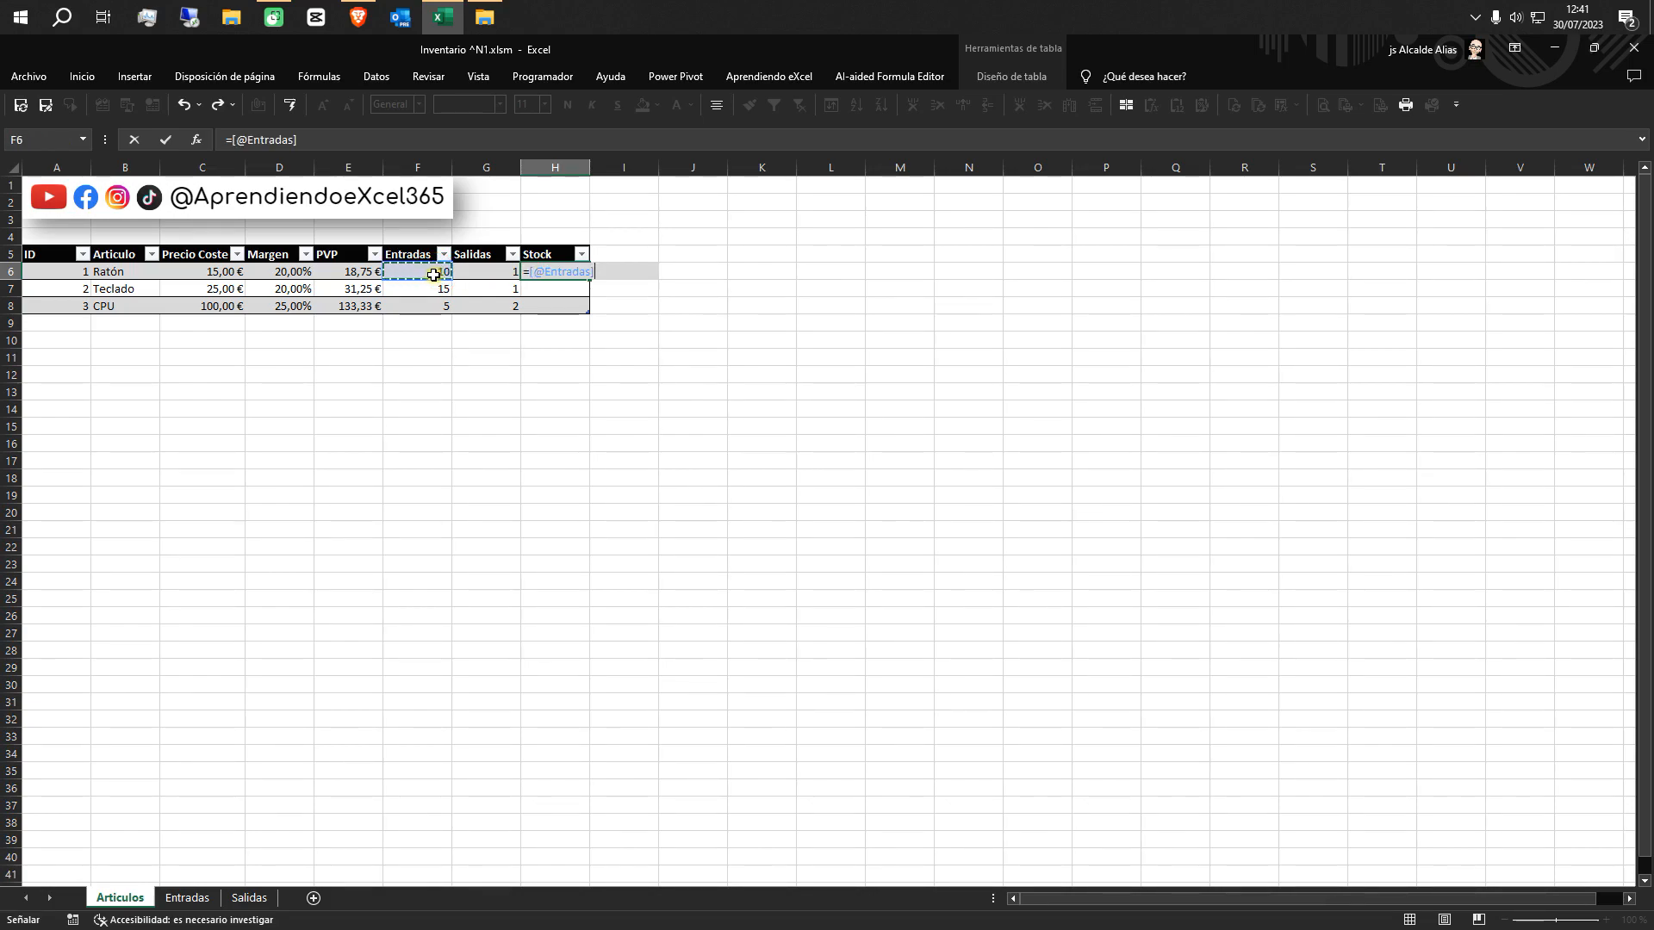
type("-")
left_click(495, 272)
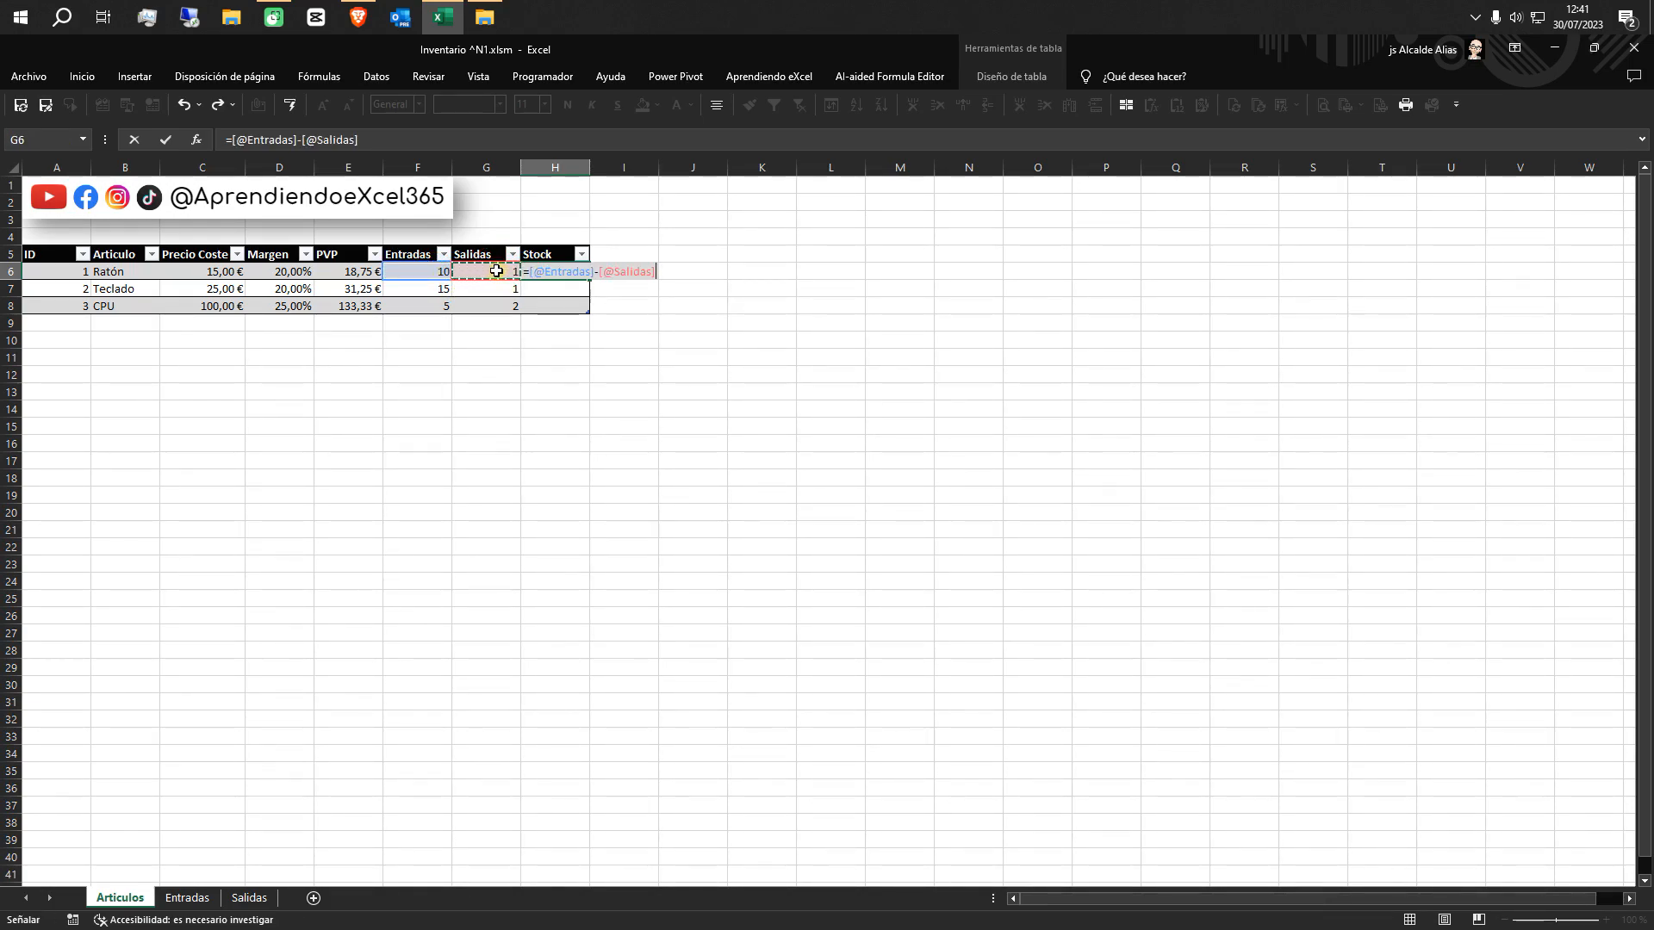
key("Return")
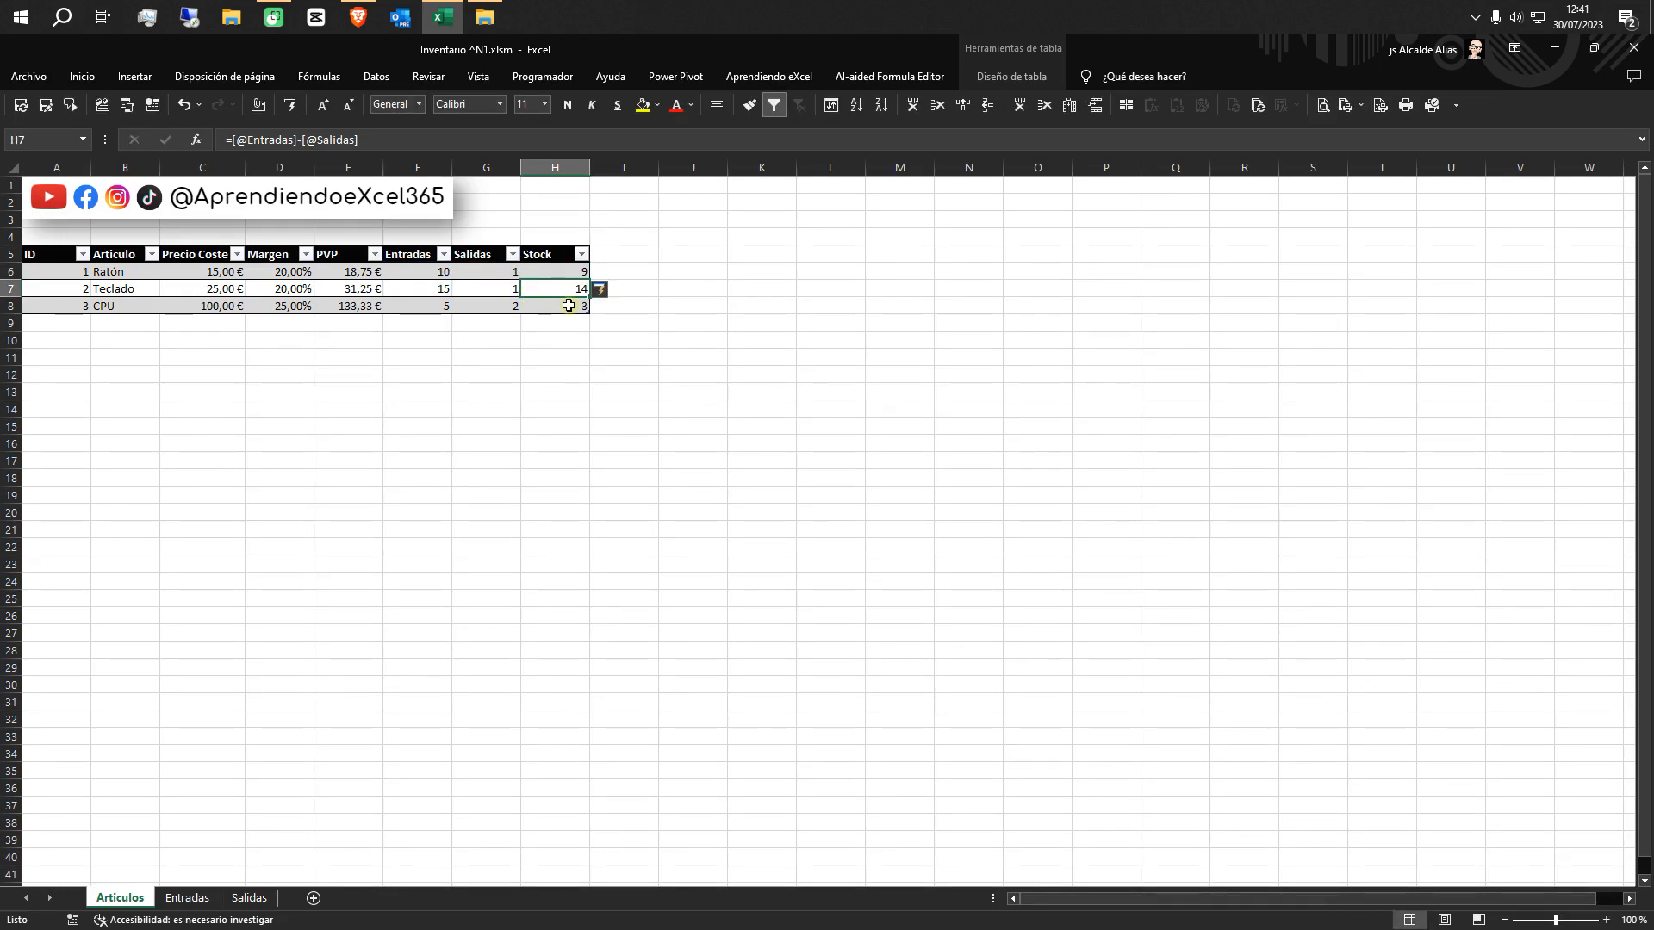